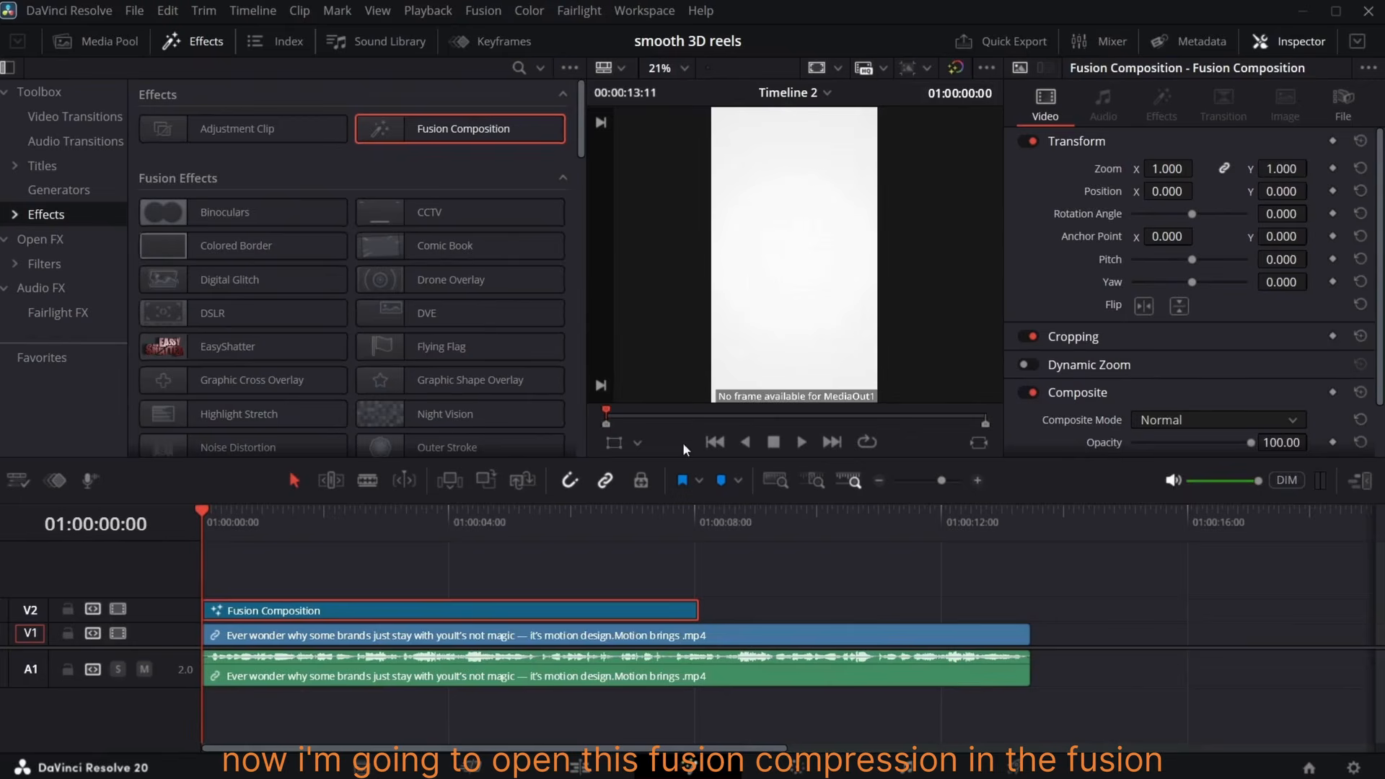
- Open the Fusion Composition clip in the Fusion page and move MediaOut1 farther right in the node graph
key("shift+5")
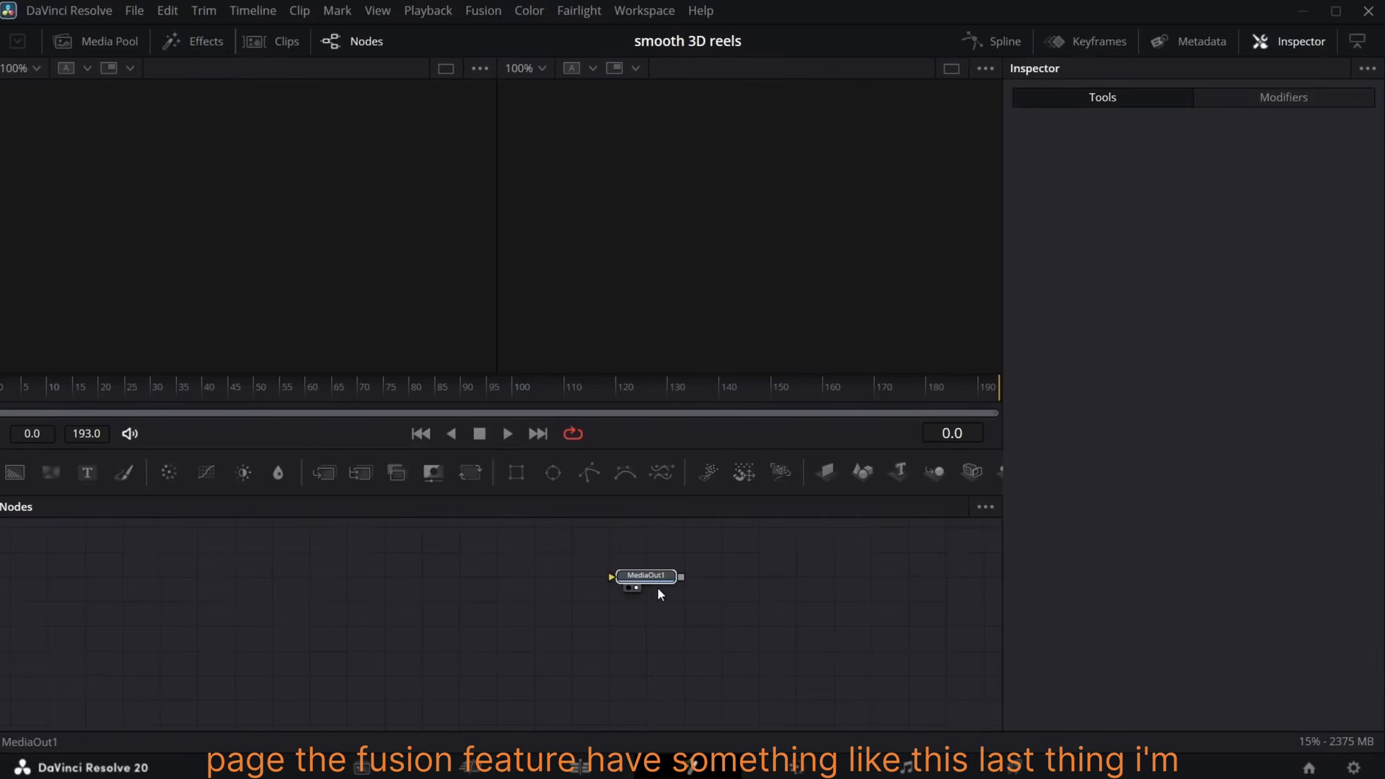
left_click(744, 603)
left_click_drag(744, 603, 769, 630)
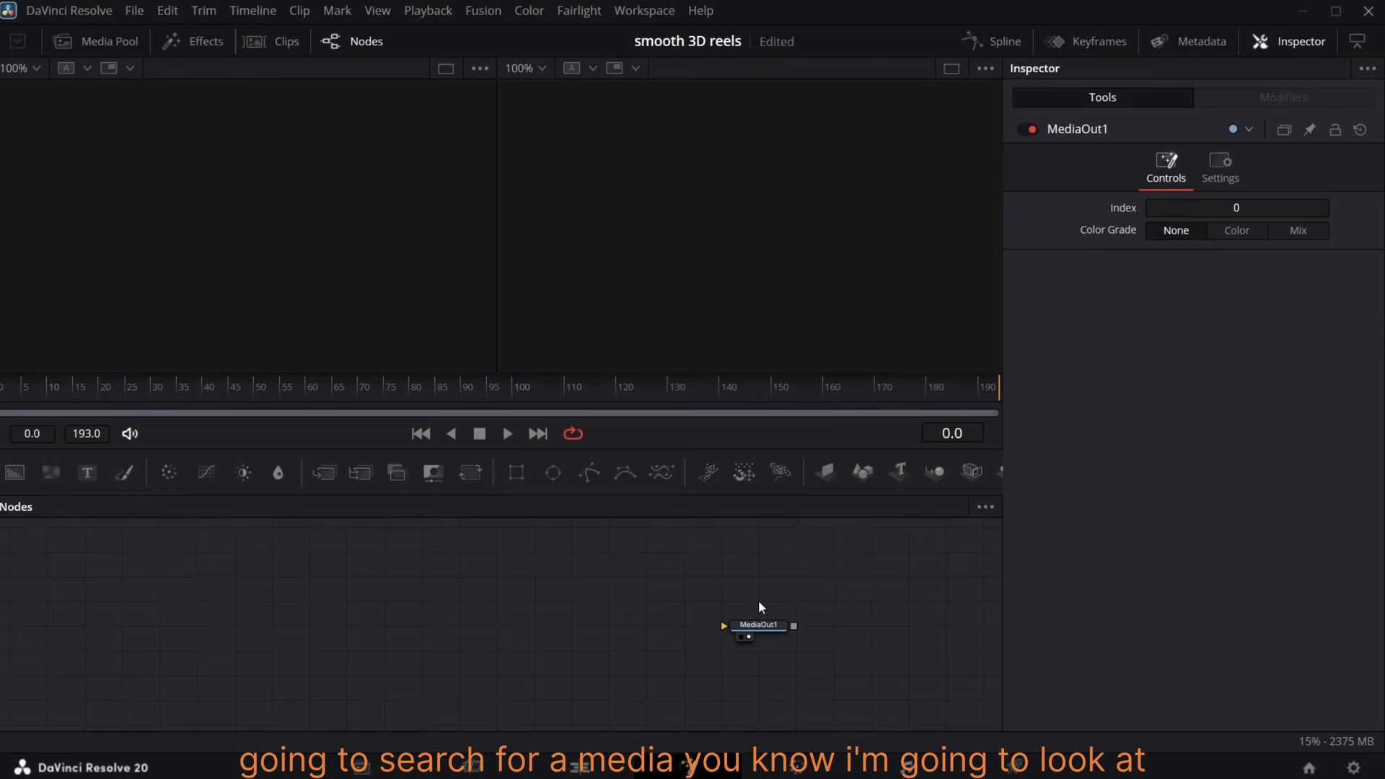
- Add a MediaIn node above MediaOut1 and set its media source to Background
left_click(1154, 242)
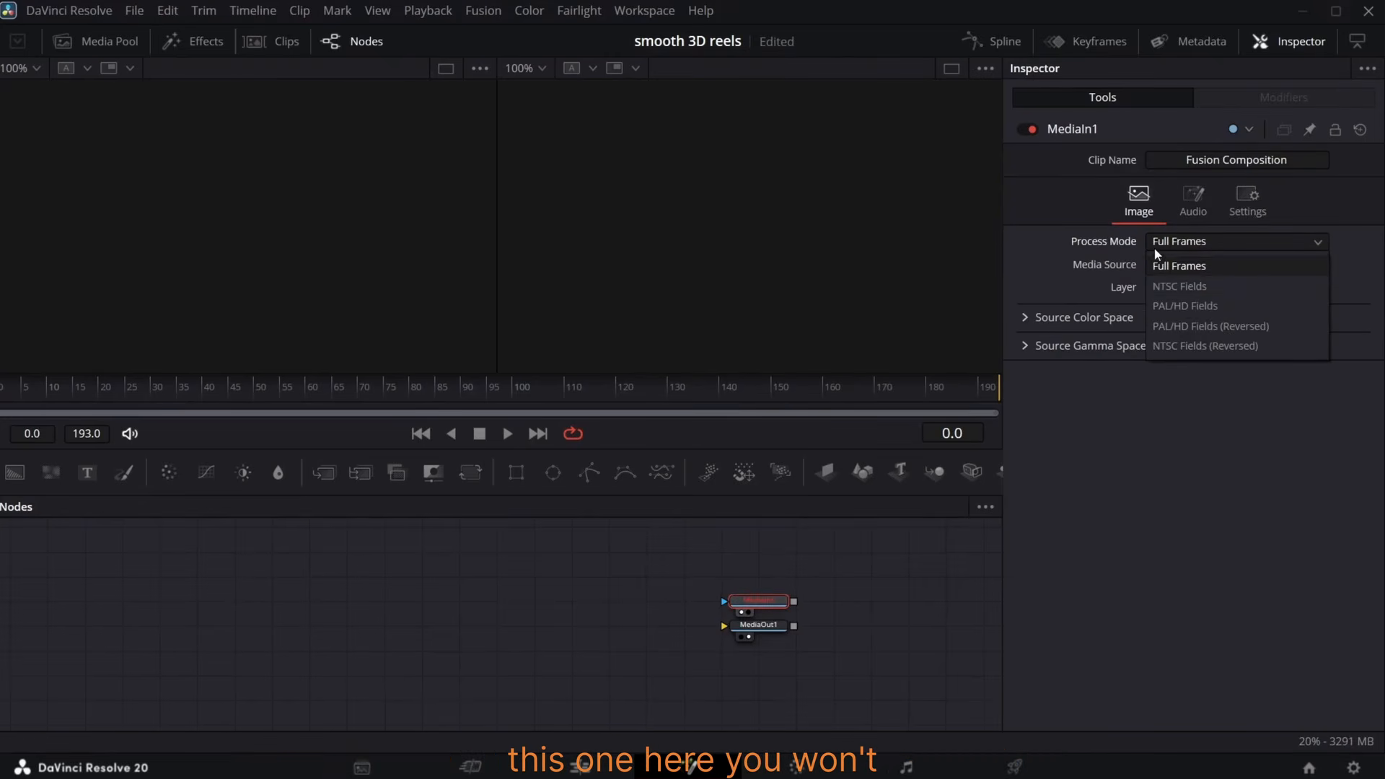
left_click(1175, 264)
left_click(1177, 265)
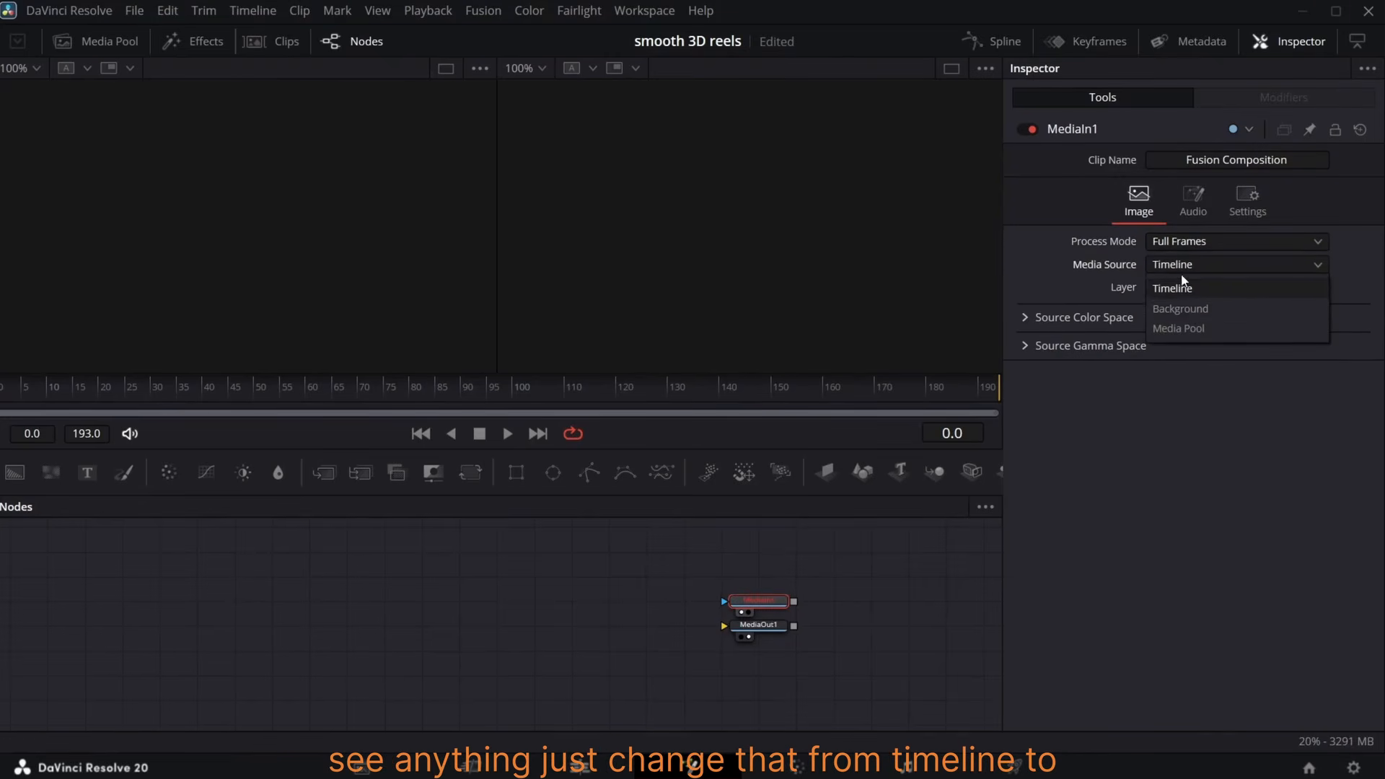
left_click(1183, 309)
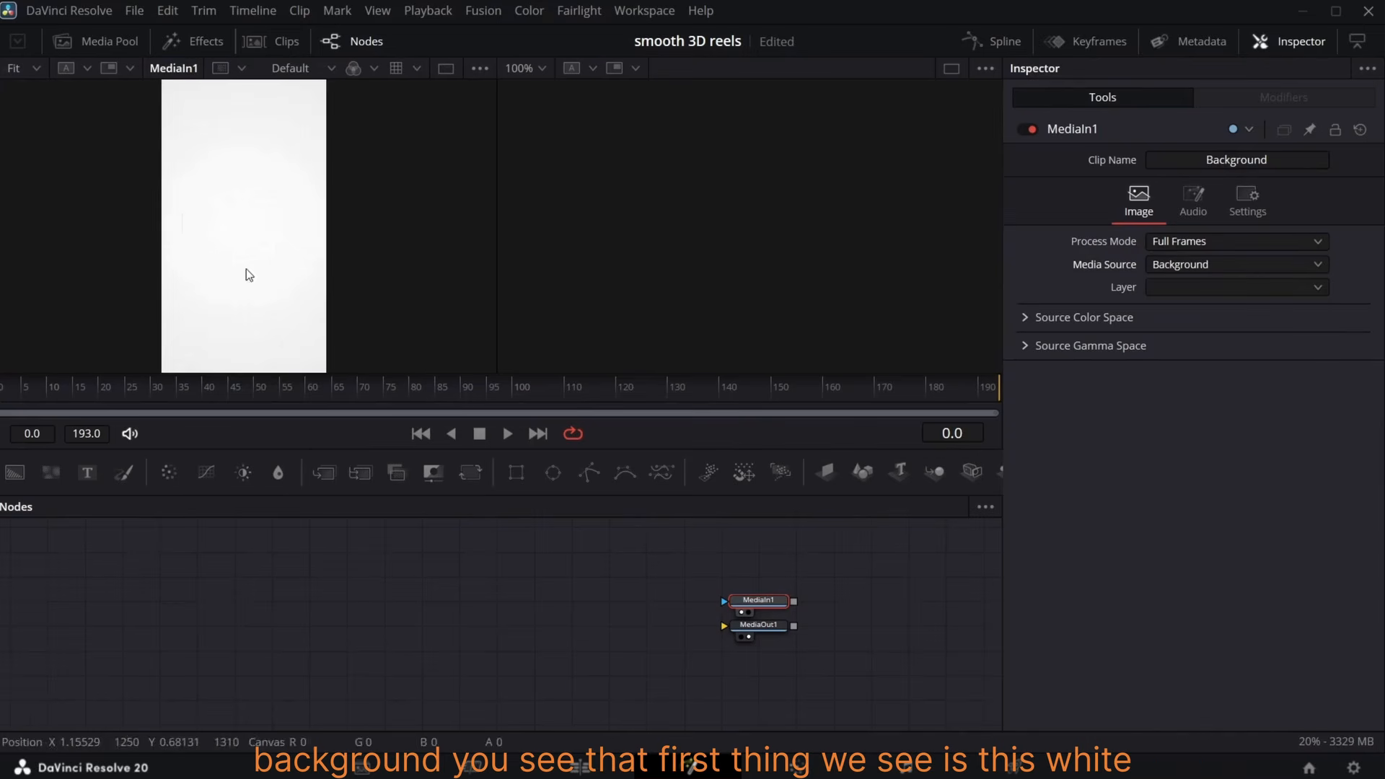
- Add a Background node connected to MediaOut1 and set its fill to a radial gradient
left_click_drag(14, 472, 751, 624)
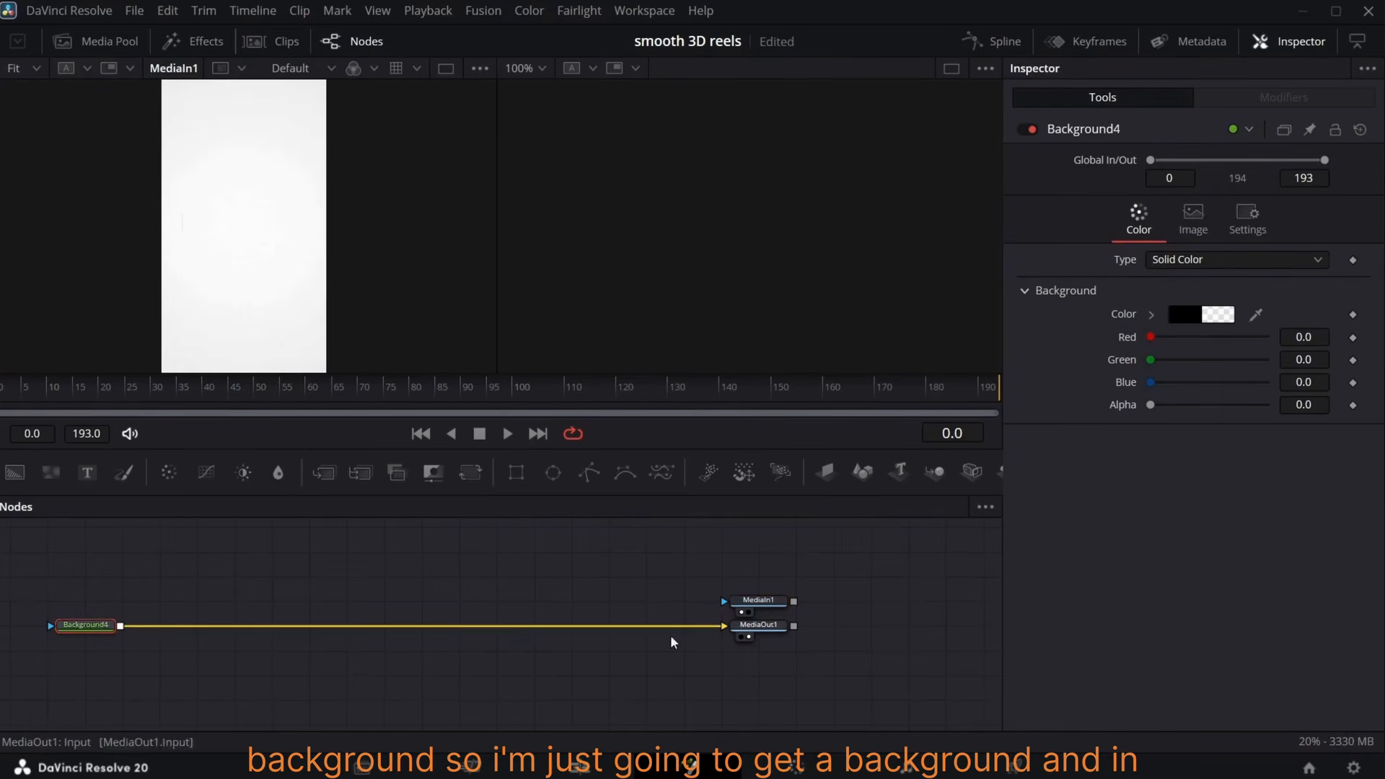
left_click(1227, 261)
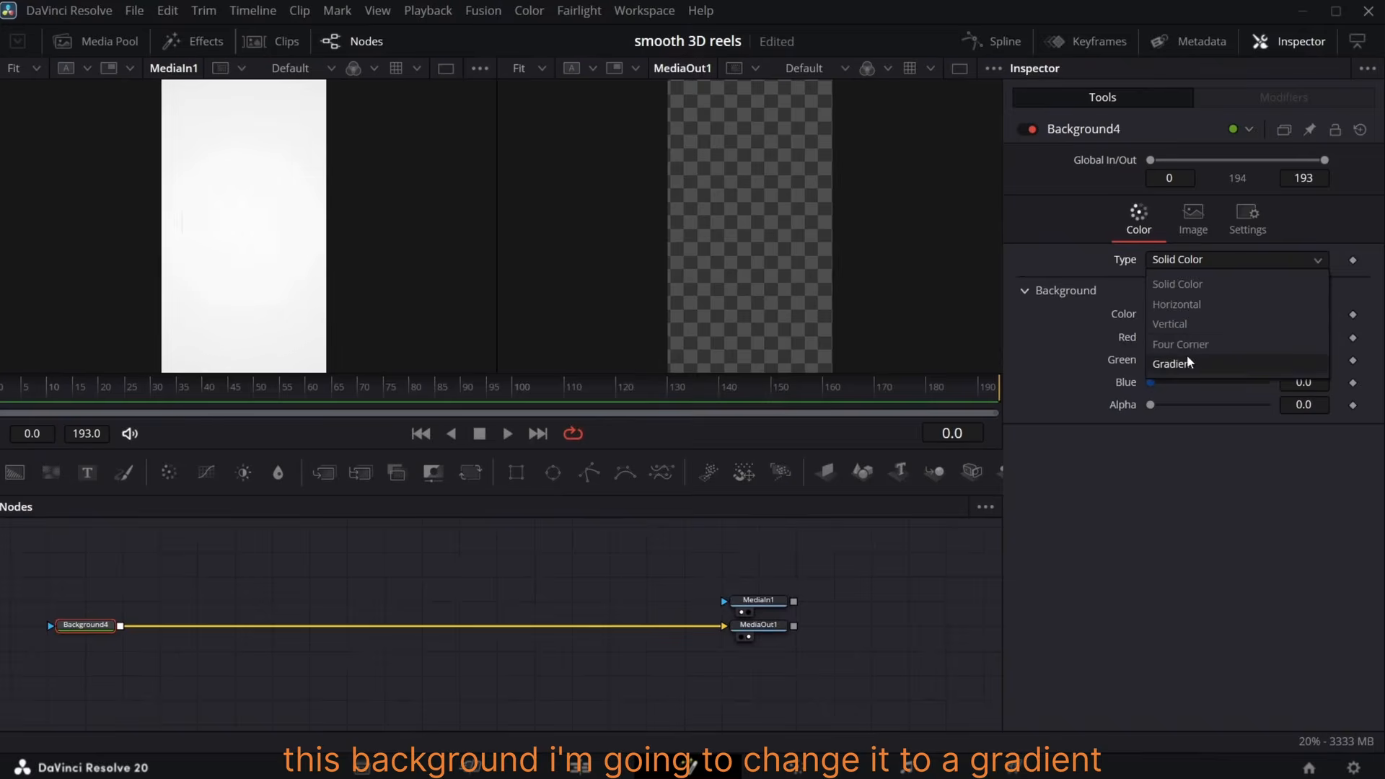
left_click(1188, 361)
left_click(1196, 314)
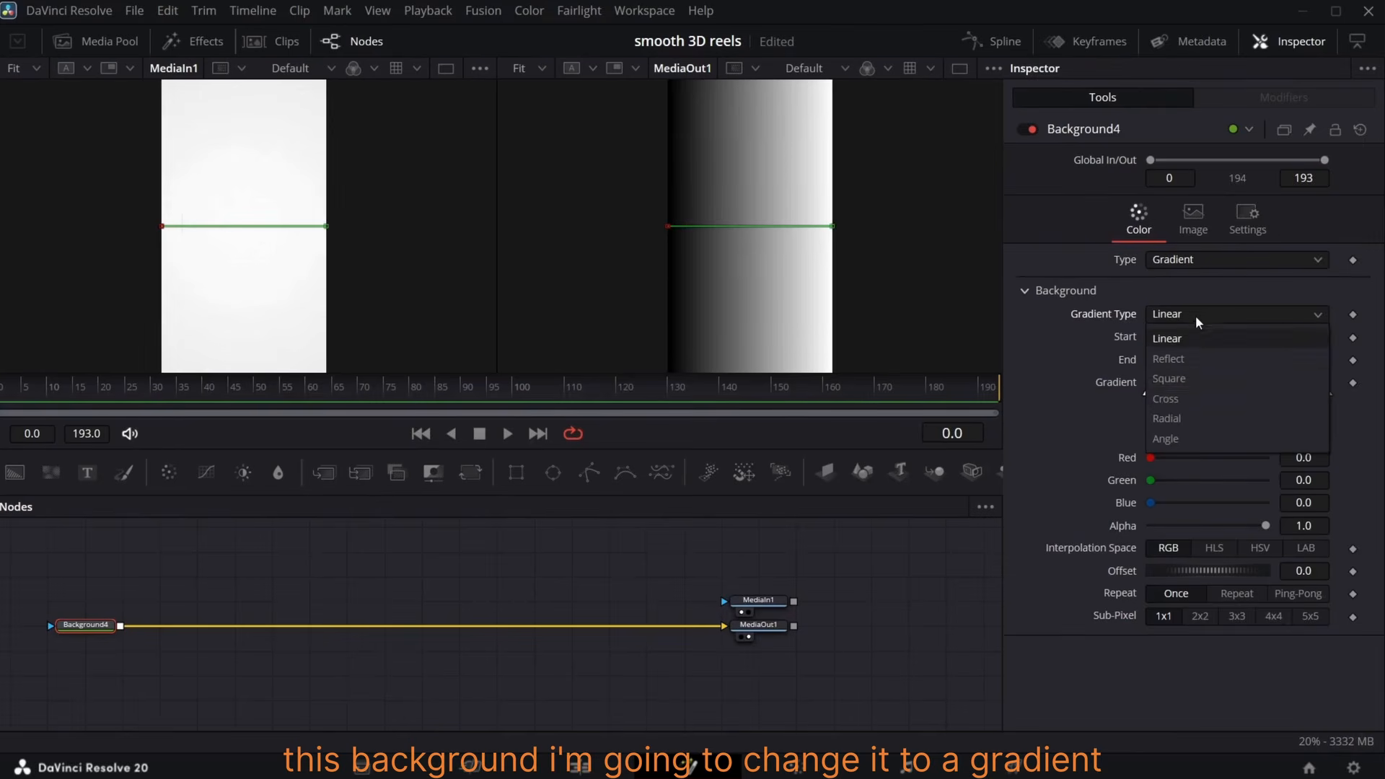
left_click(1181, 418)
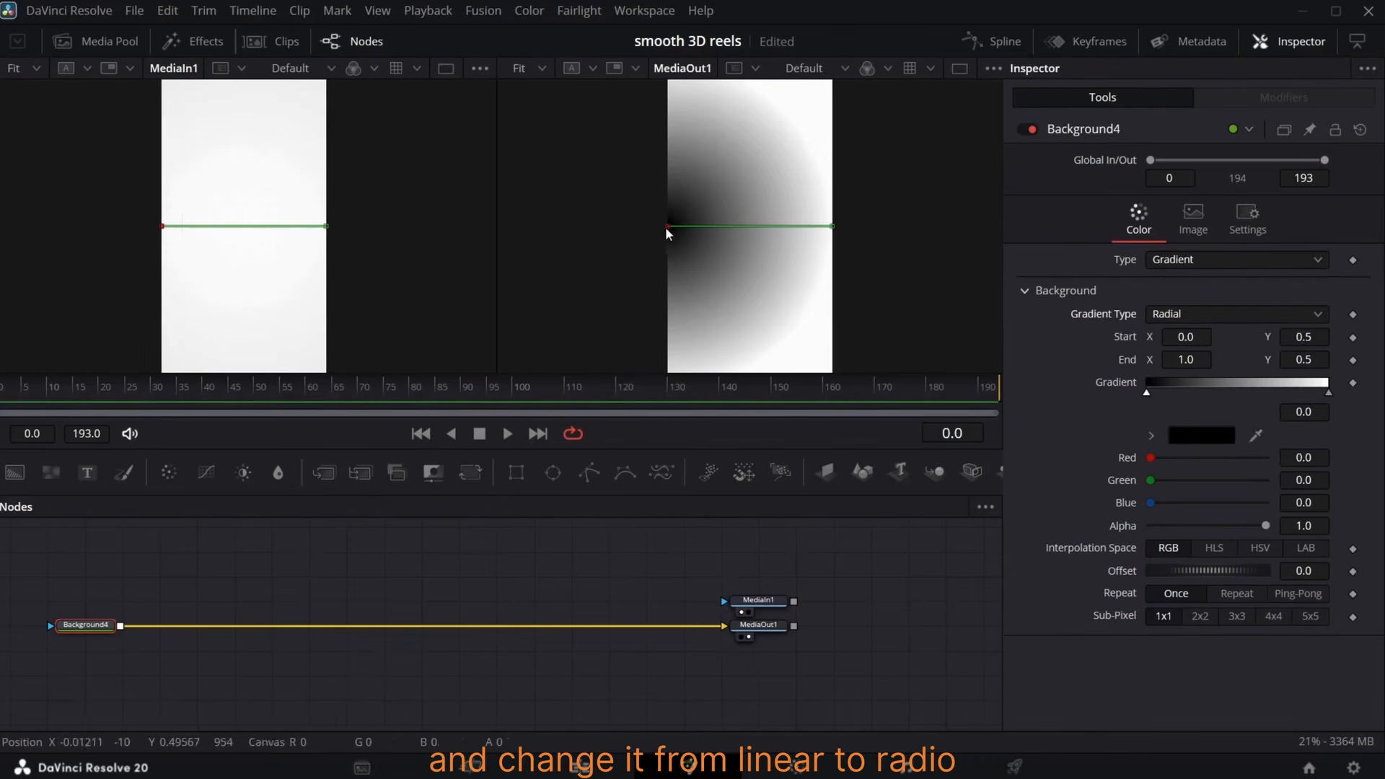
- Move the gradient's start point to about X 0.496, Y 0.503 and show the centre and safe-area guides
left_click_drag(665, 227, 748, 225)
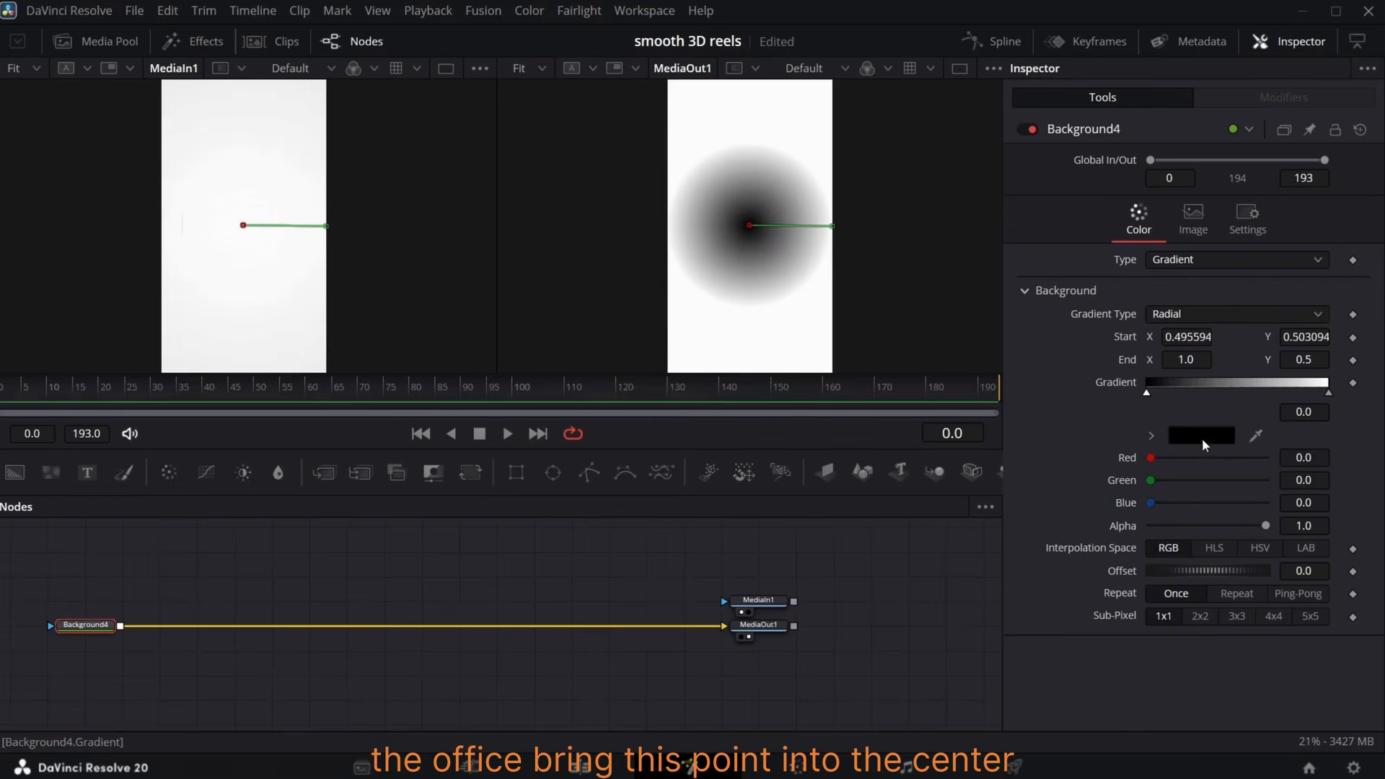
key("ctrl+g")
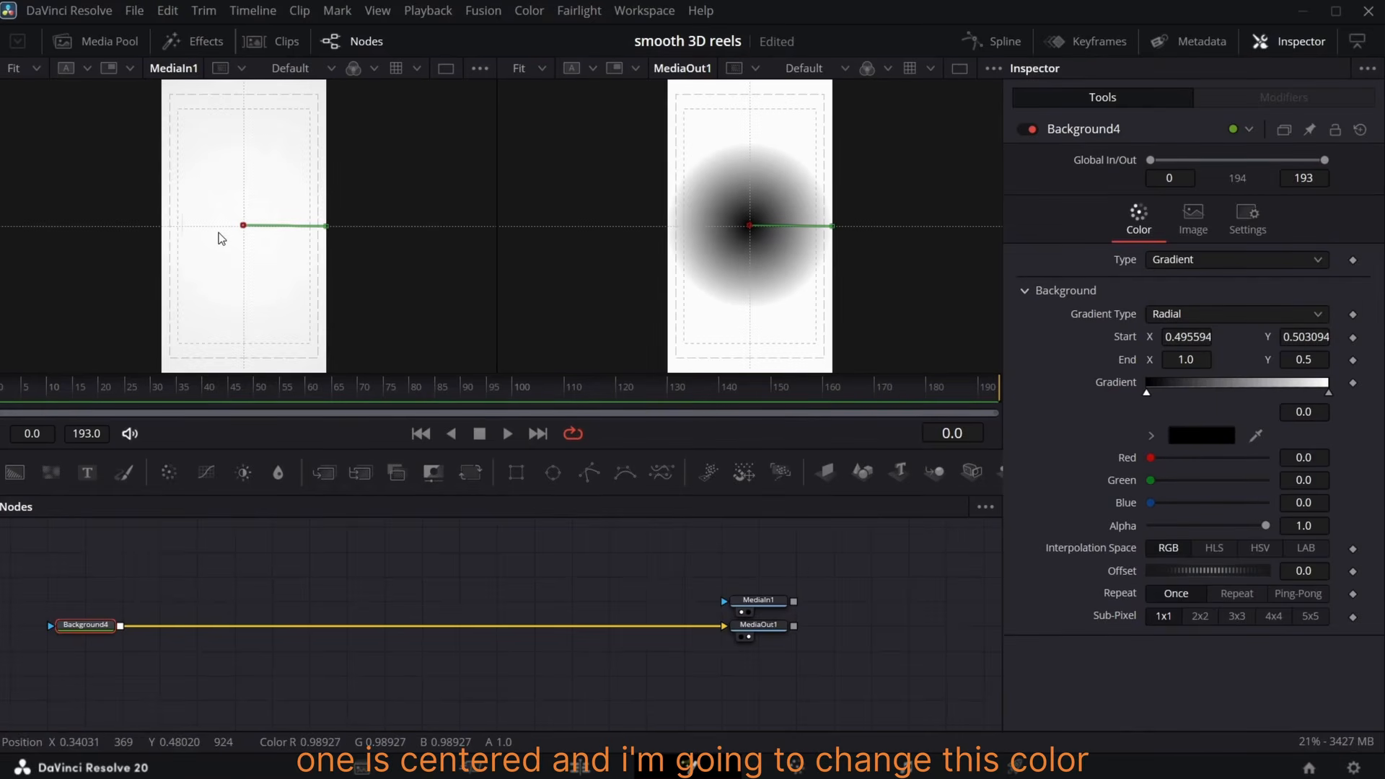
key("ctrl+g")
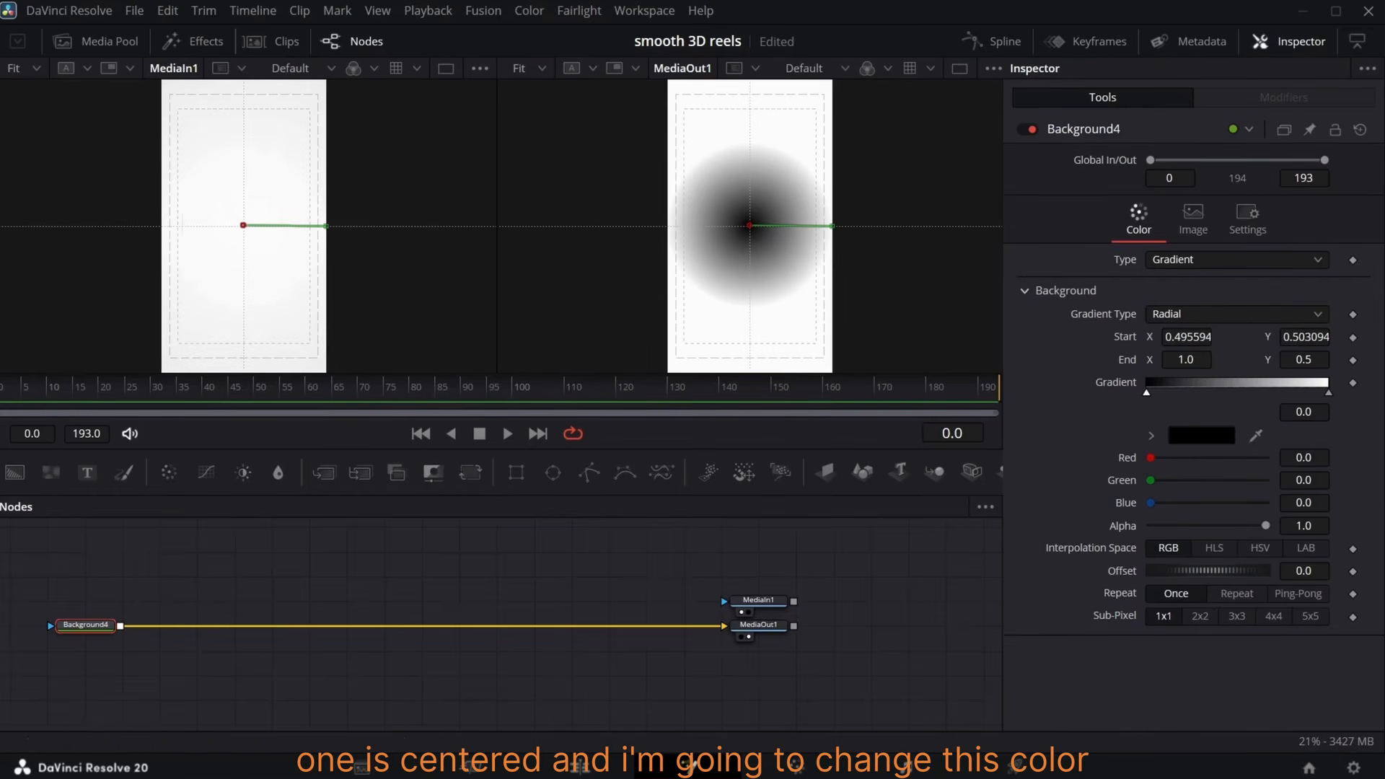
- Set the gradient's start colour to #fcfcfc and sample an end colour of about 0.962 in each RGB channel
left_click(1202, 436)
left_click(903, 231)
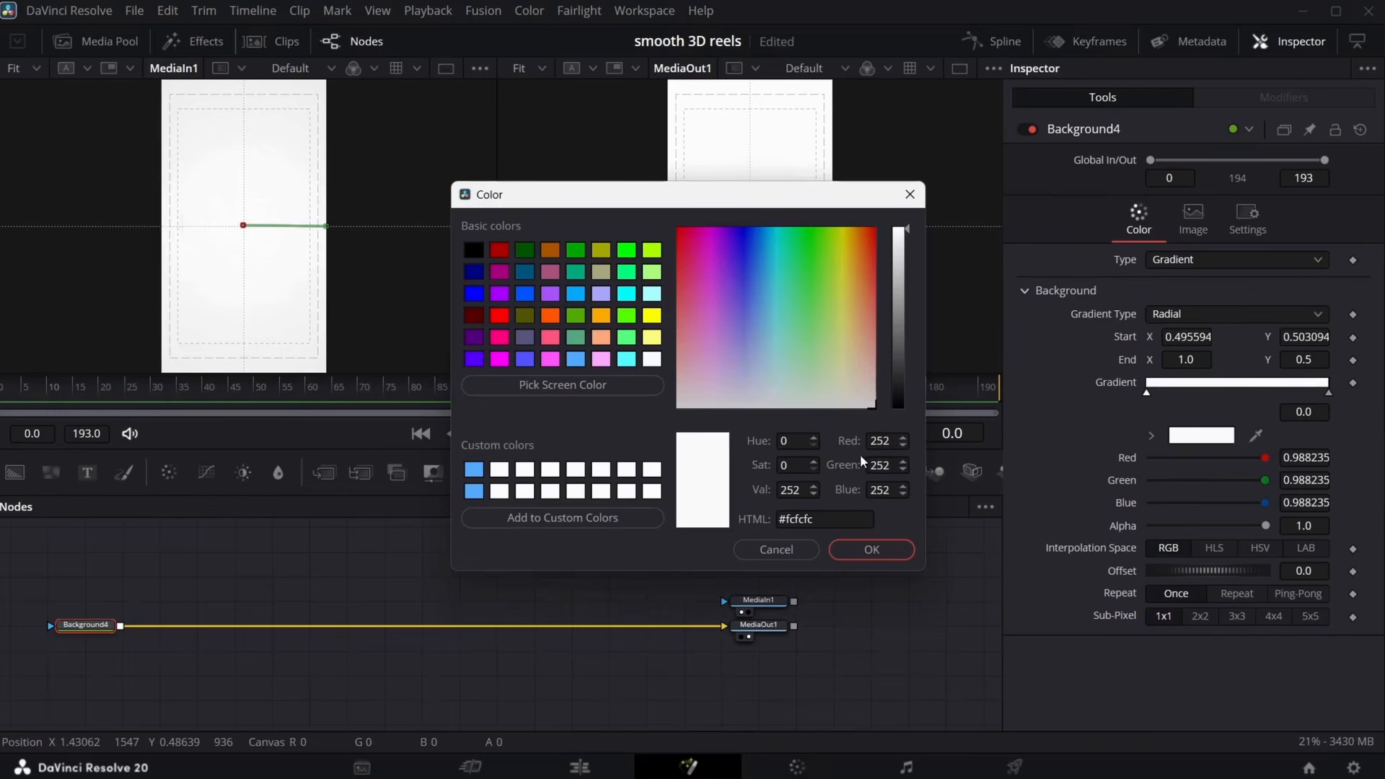
left_click(876, 548)
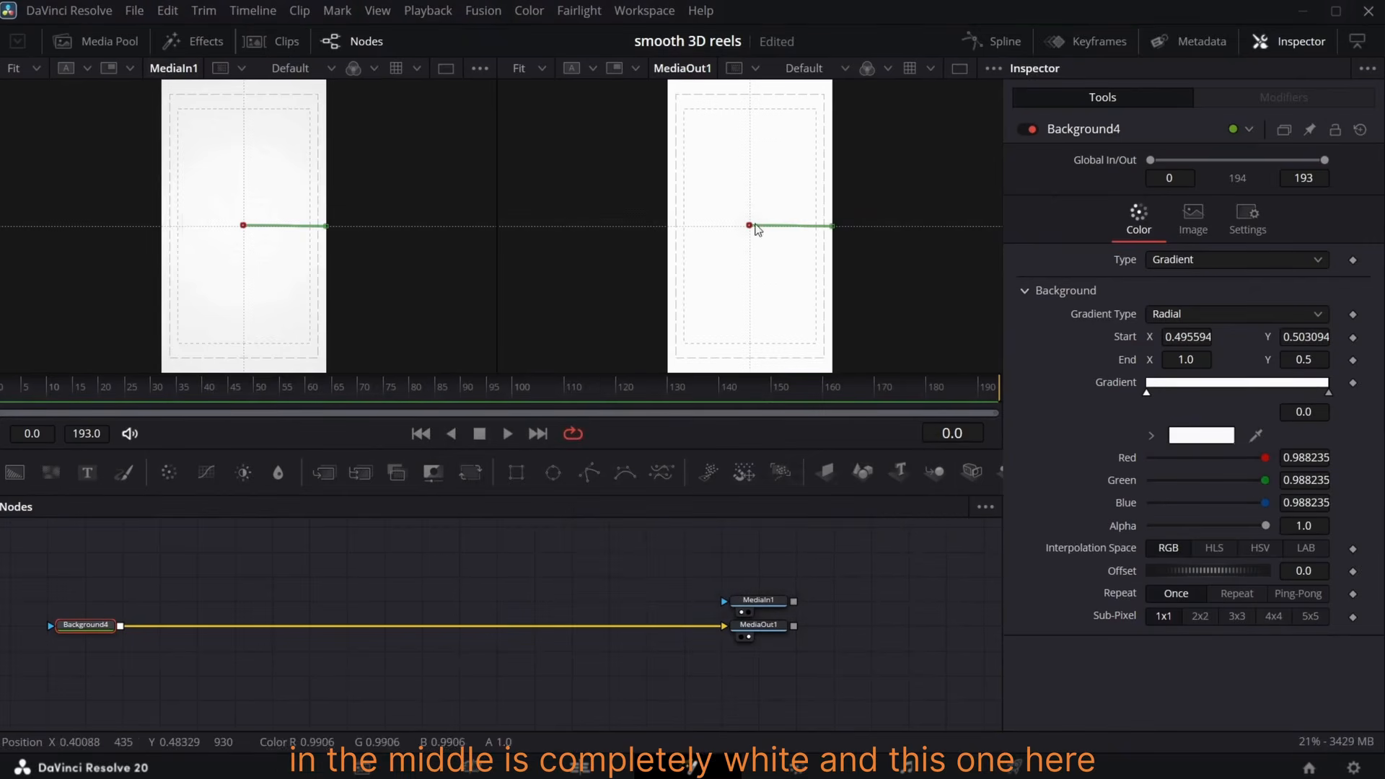
left_click(1328, 393)
left_click_drag(1257, 435, 681, 229)
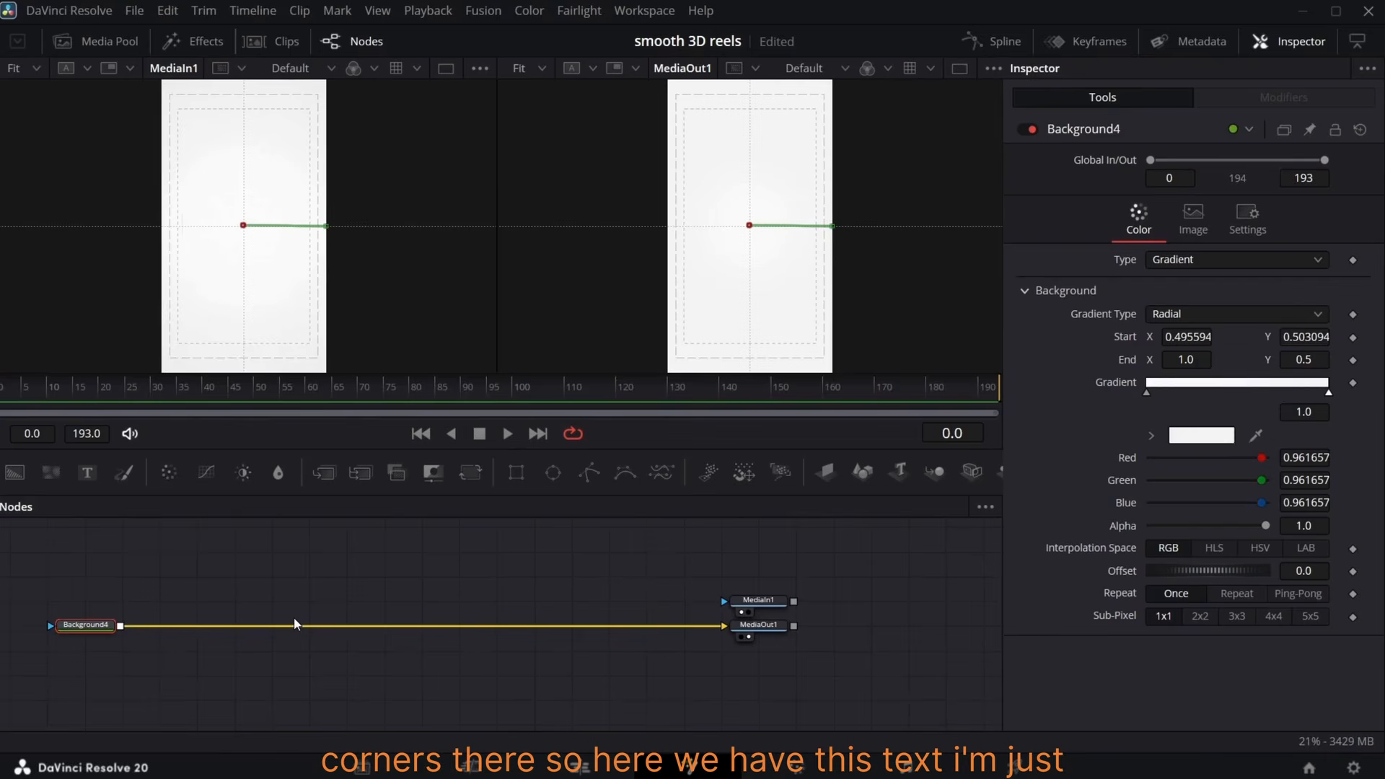
- At frame 16, add two new Background nodes above the first one and combine them with a Merge
left_click(58, 387)
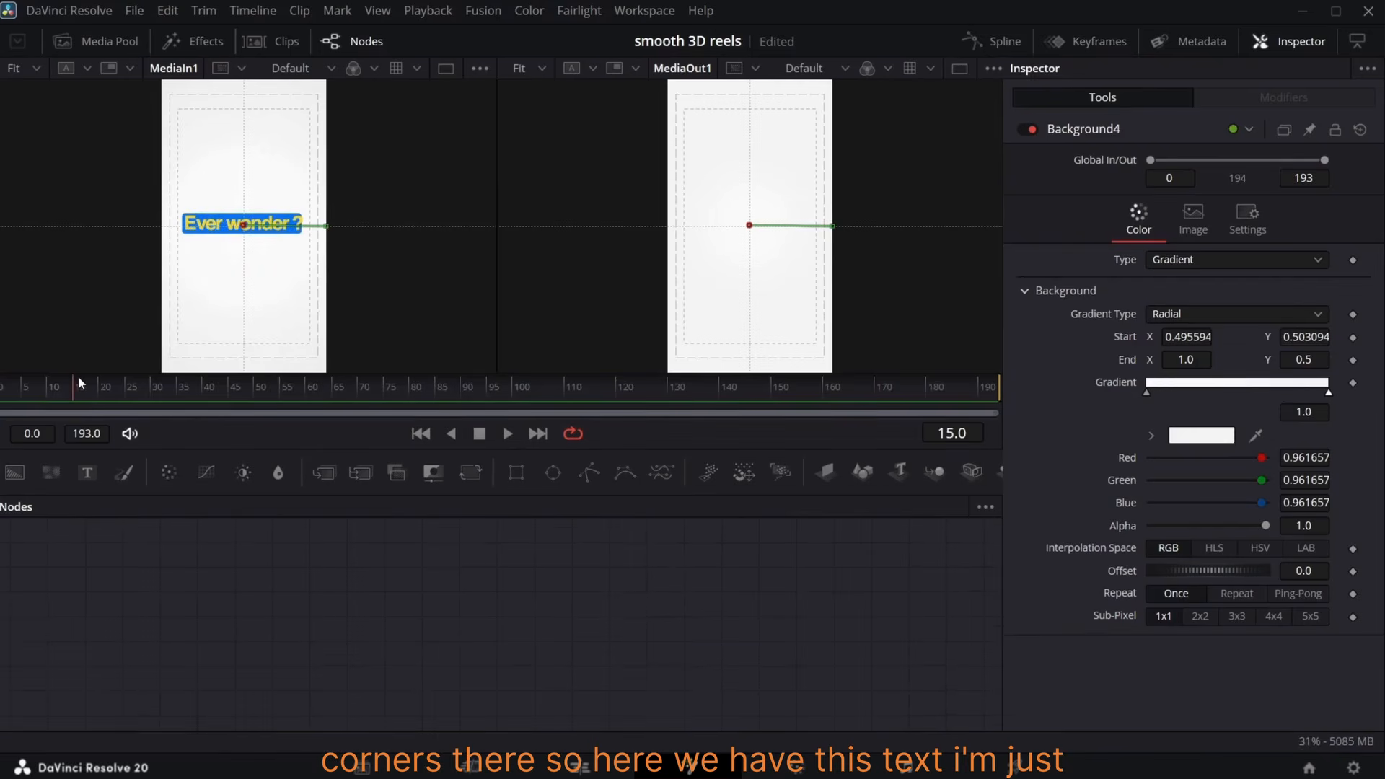
left_click(78, 381)
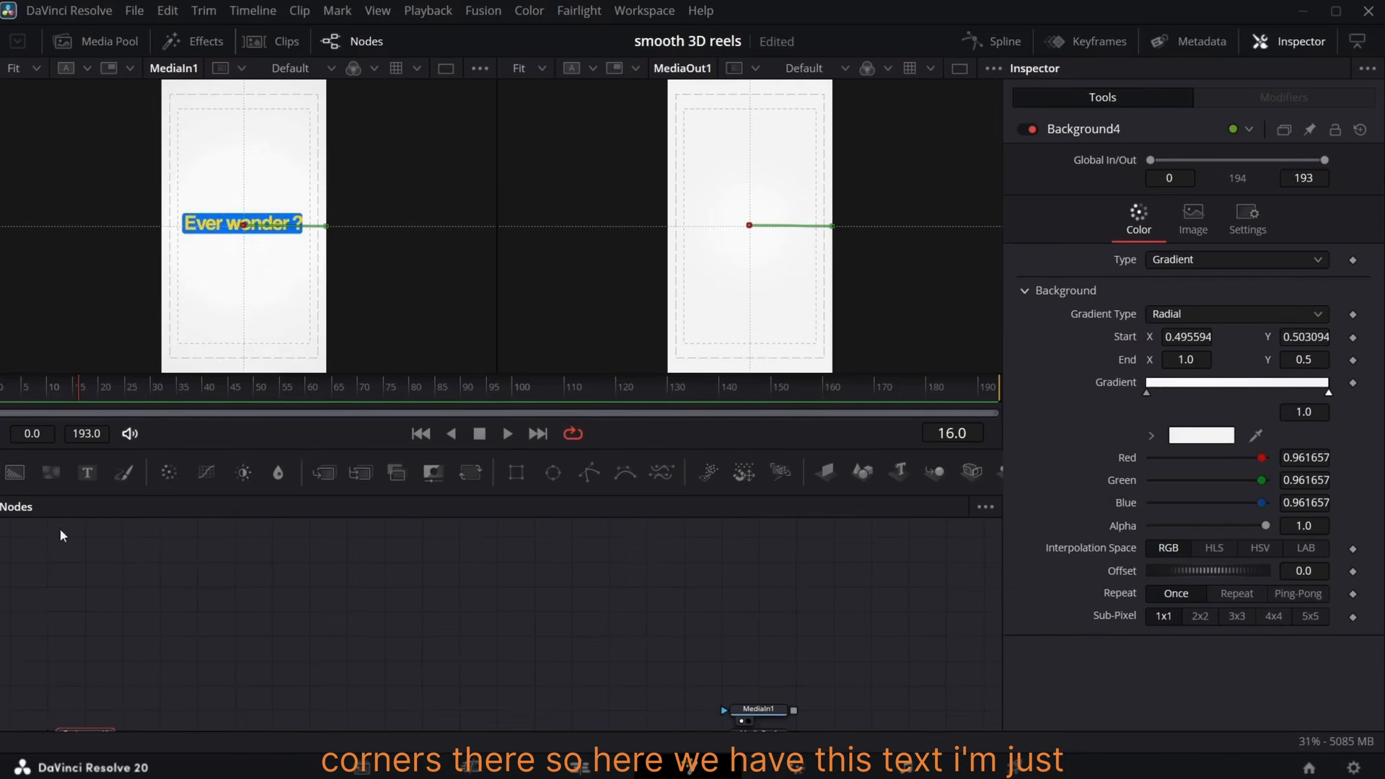
left_click_drag(15, 473, 45, 523)
left_click_drag(103, 638, 115, 653)
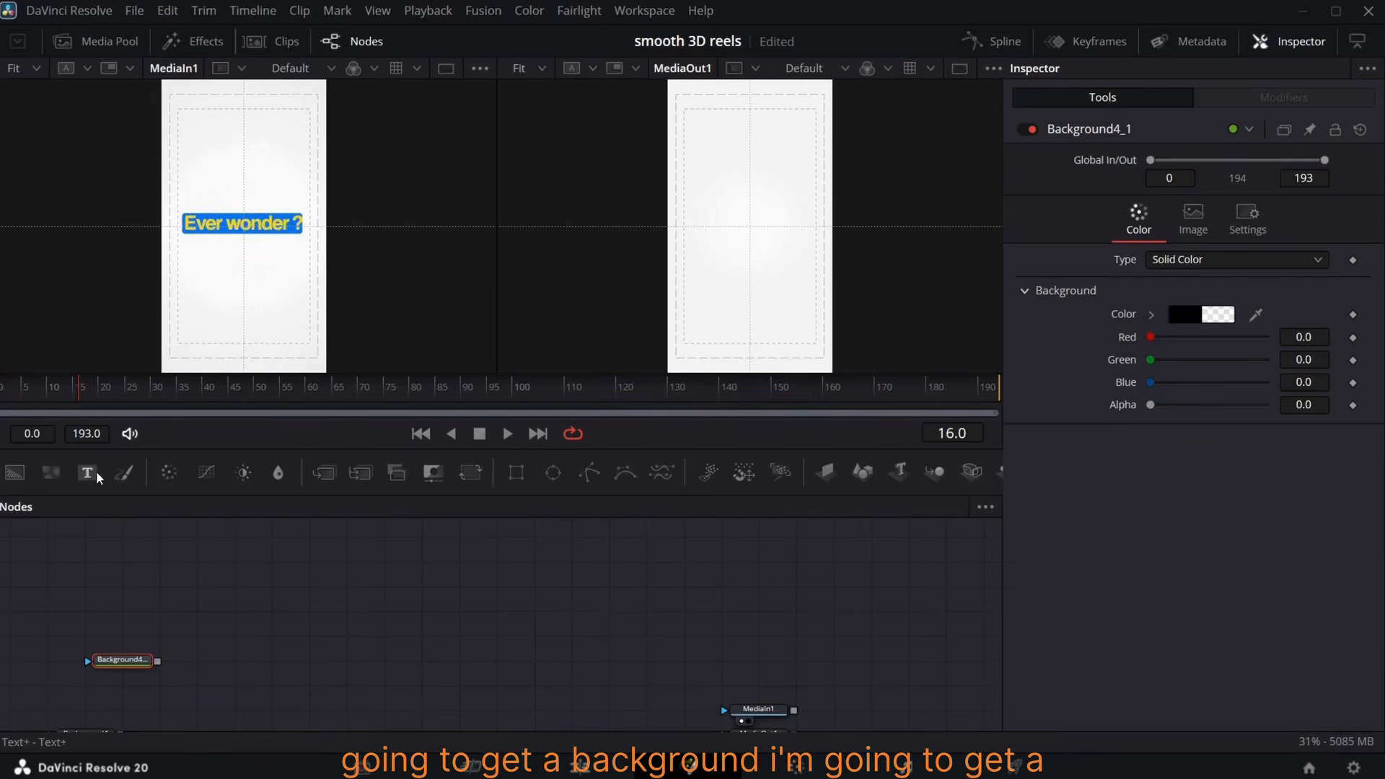
left_click_drag(15, 473, 158, 660)
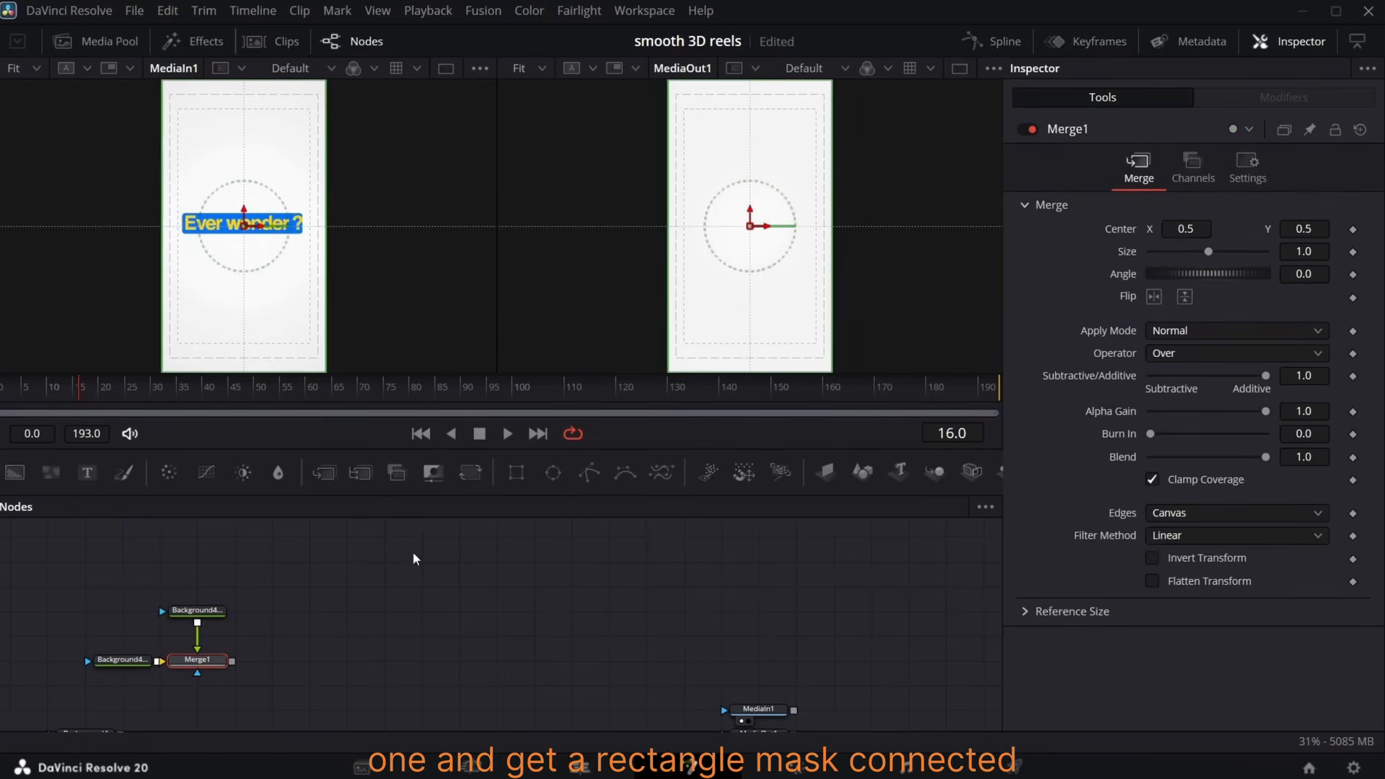
- Mask the foreground Background with a rectangle about 0.72 wide, matching the reference text box, and colour it solid blue
left_click_drag(516, 473, 504, 496)
left_click_drag(206, 574, 197, 610)
left_click_drag(723, 299, 723, 238)
left_click_drag(1304, 378, 1381, 401)
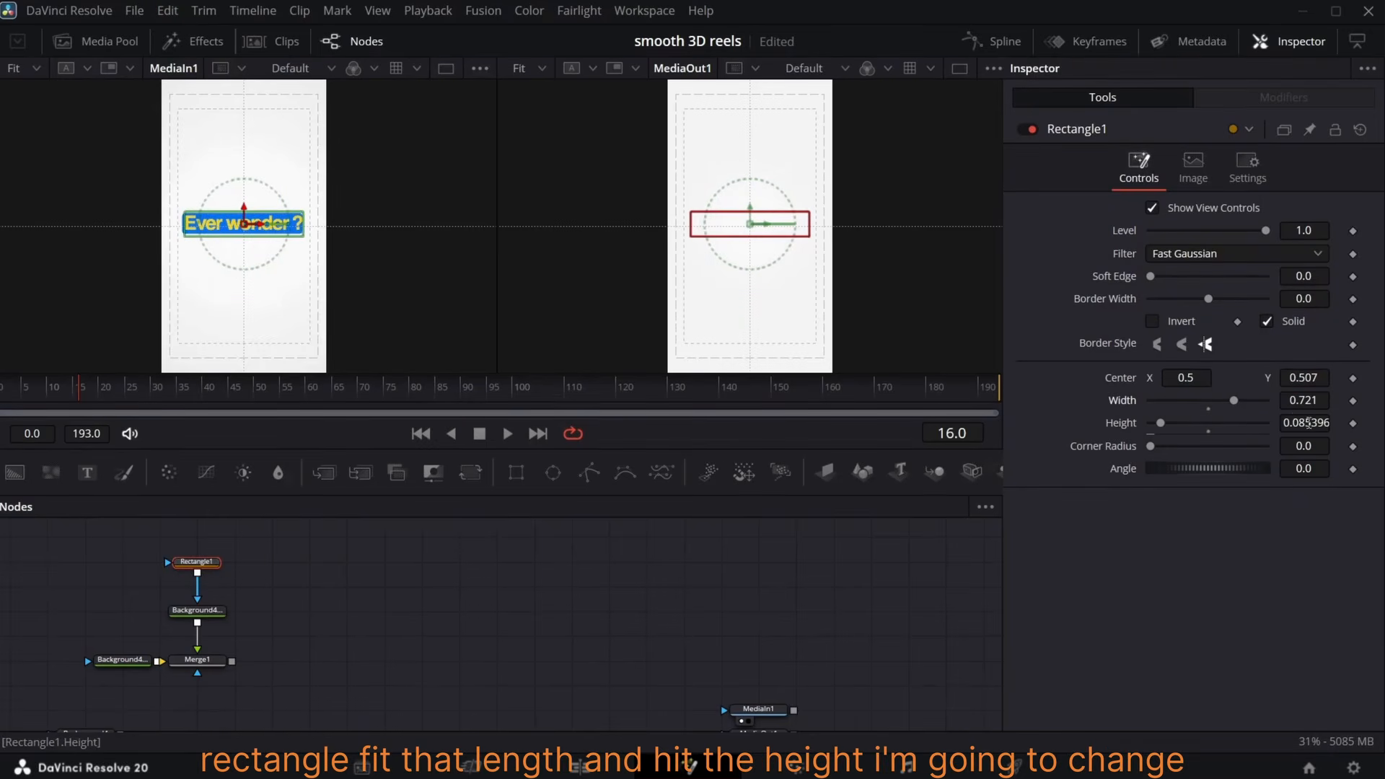
left_click_drag(1304, 423, 1293, 423)
left_click_drag(1186, 378, 1181, 378)
left_click_drag(1304, 401, 1308, 401)
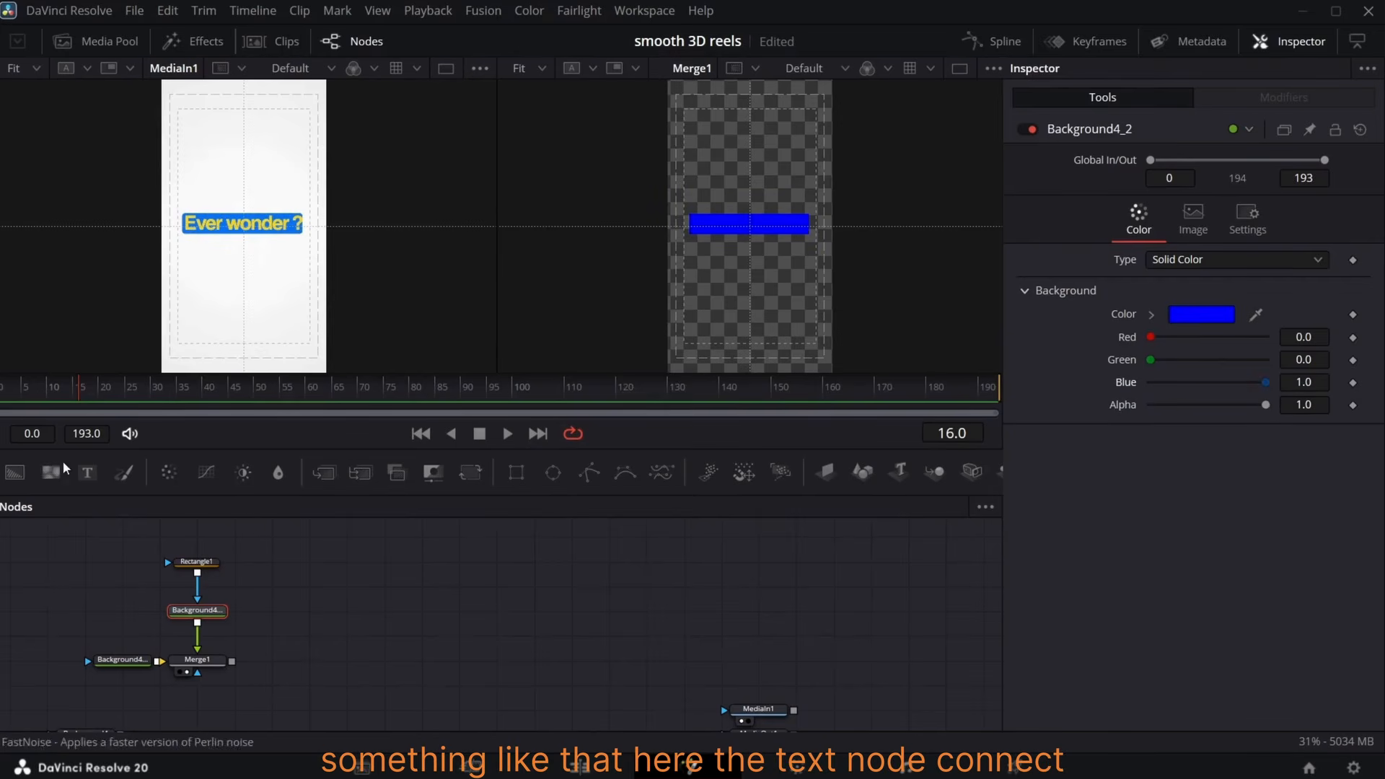
- Merge a Text+ node over the blue box and enter the text "Ever wonder?"
left_click_drag(87, 473, 264, 673)
left_click(263, 673)
left_click(272, 585)
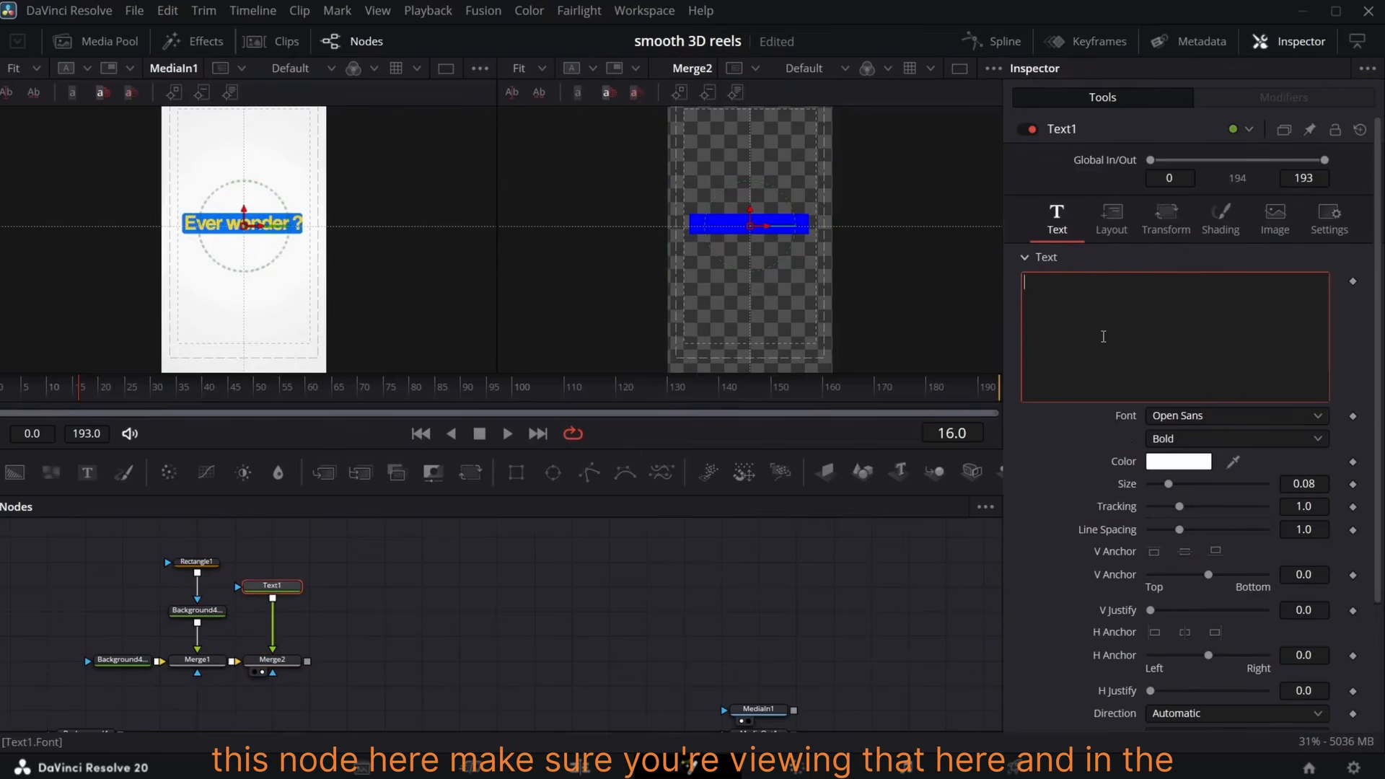
left_click(1103, 337)
type("Ever wonder?")
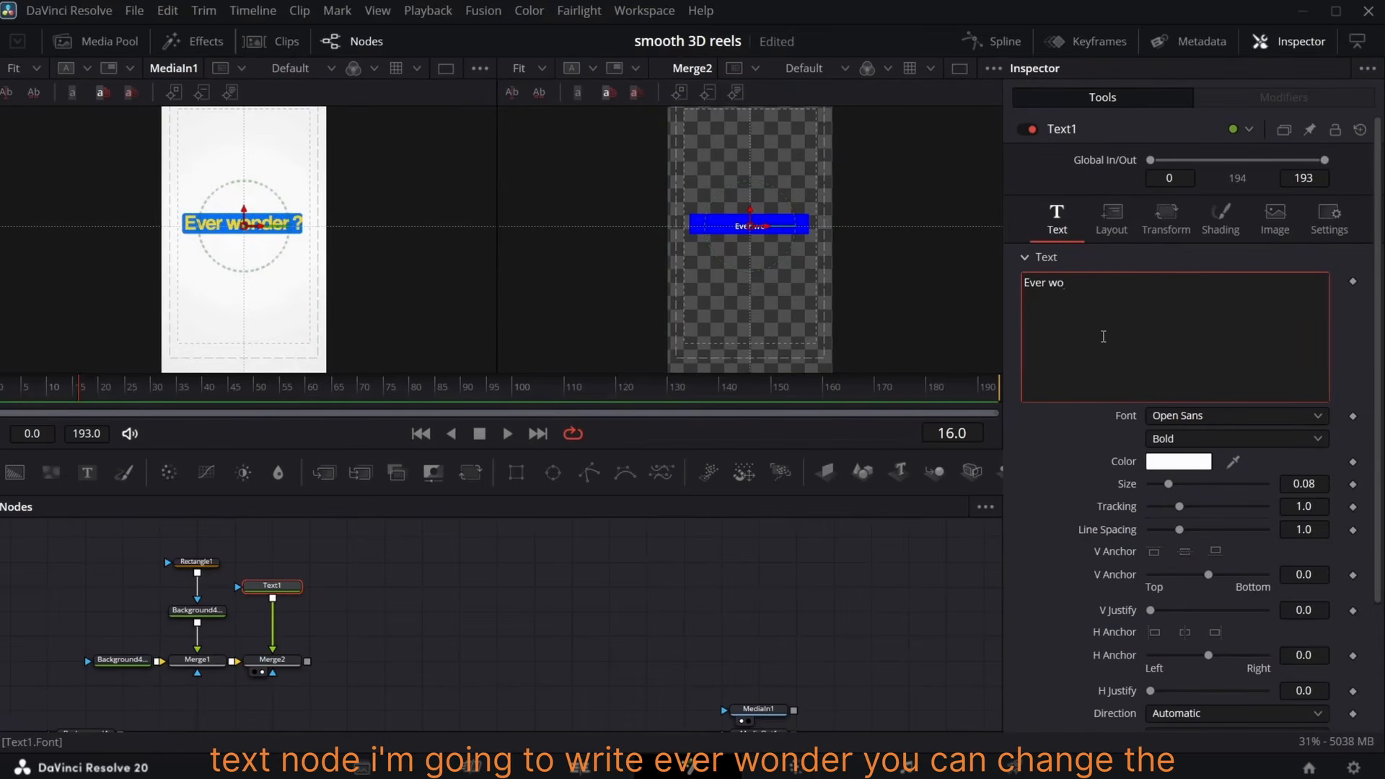
- Set the text's font to Helvetica Bold and its size to 0.132
left_click(1237, 416)
scroll(1219, 289, "down", 6)
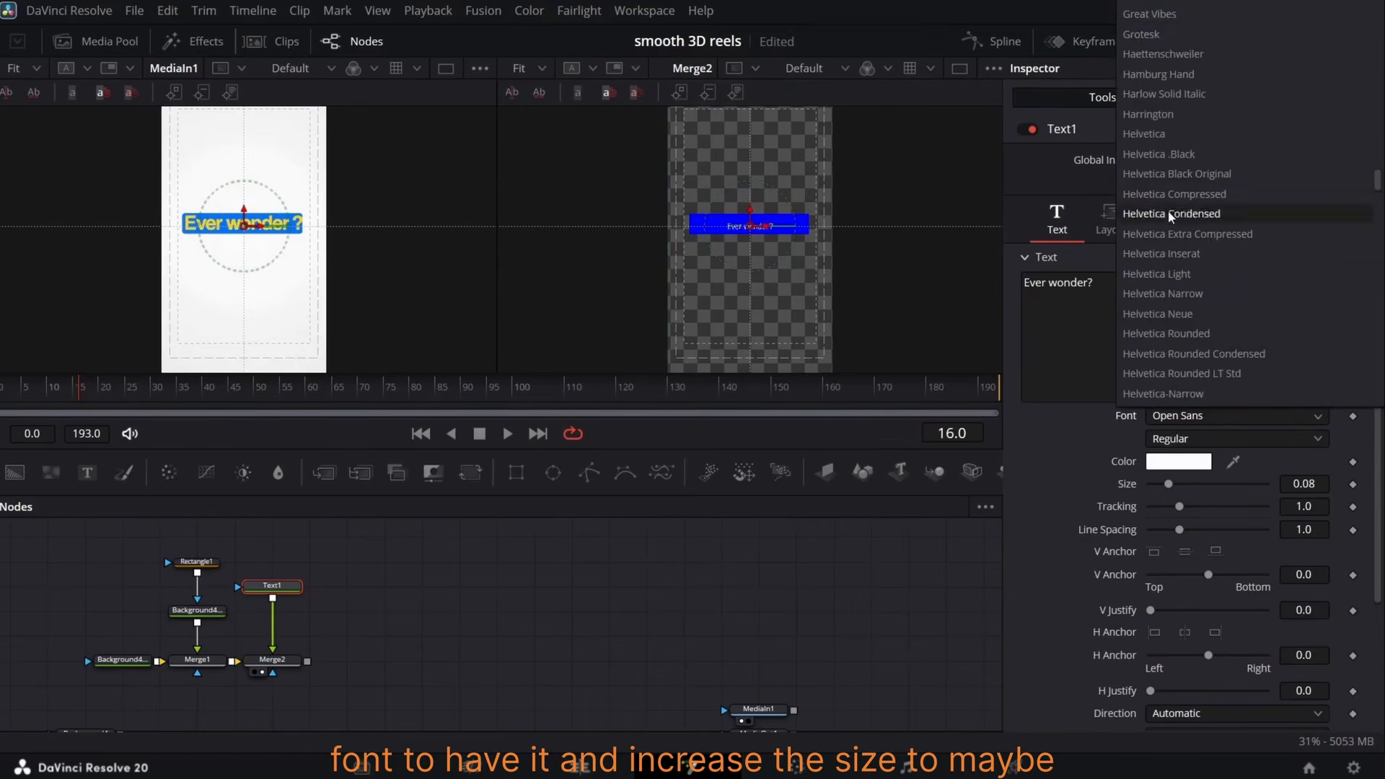
left_click(1154, 215)
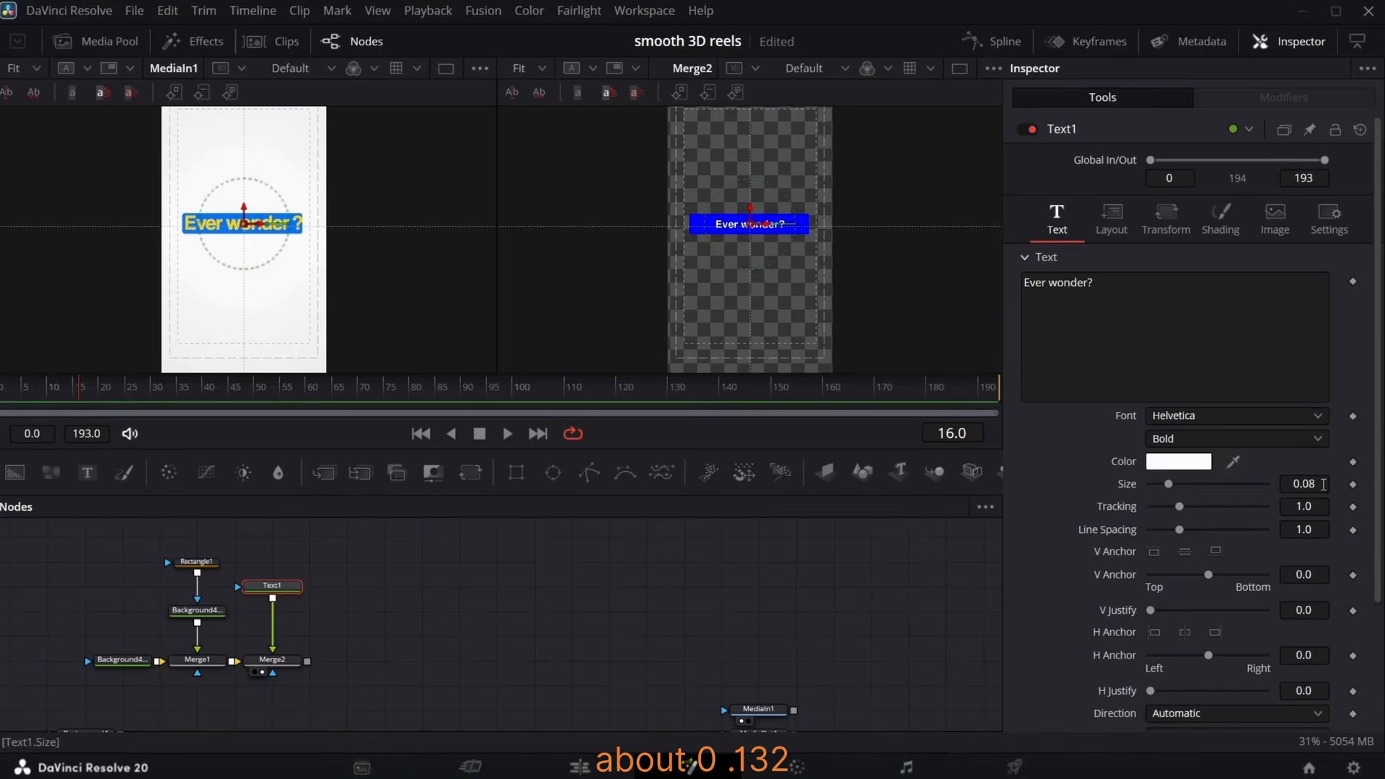
key("BackSpace")
key("BackSpace")
type("132")
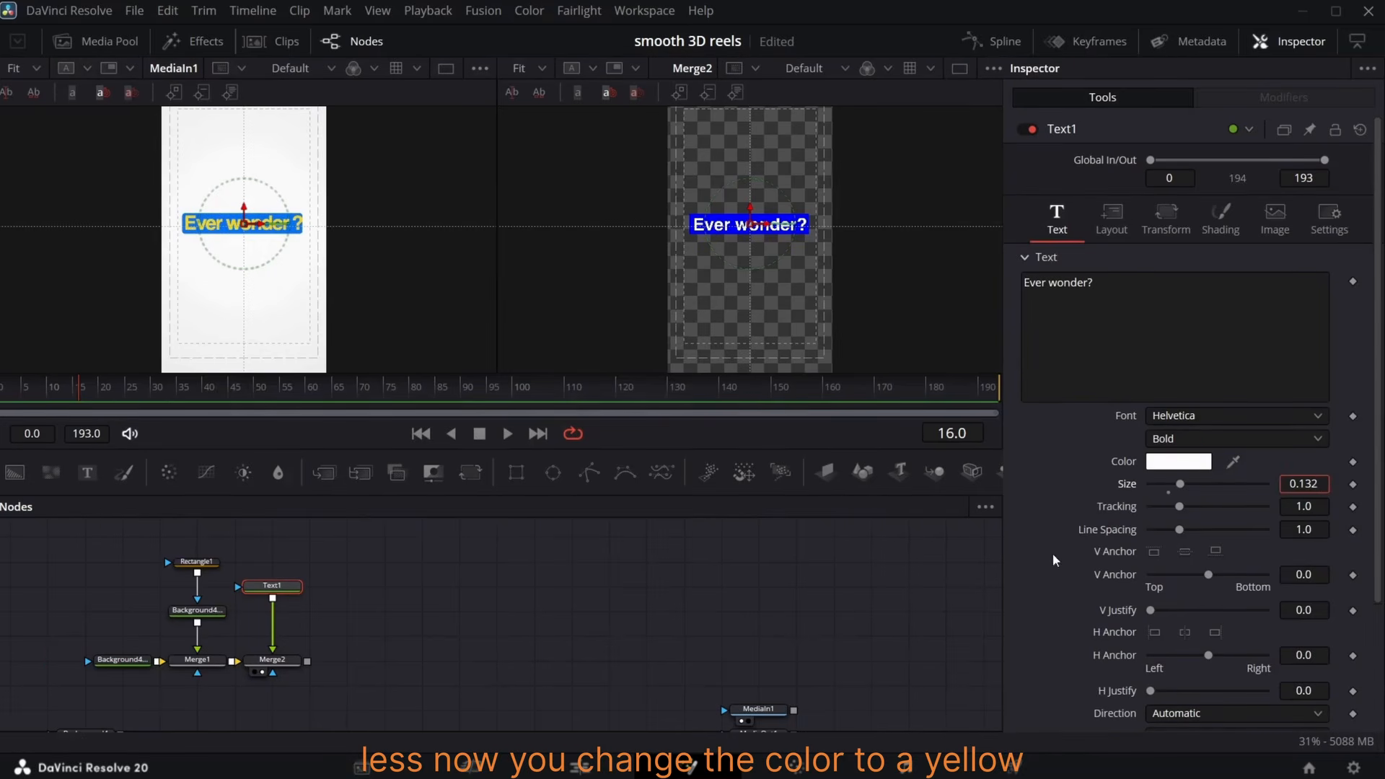
key("Return")
- Colour the text yellow and return the playhead to frame 0
left_click(1185, 465)
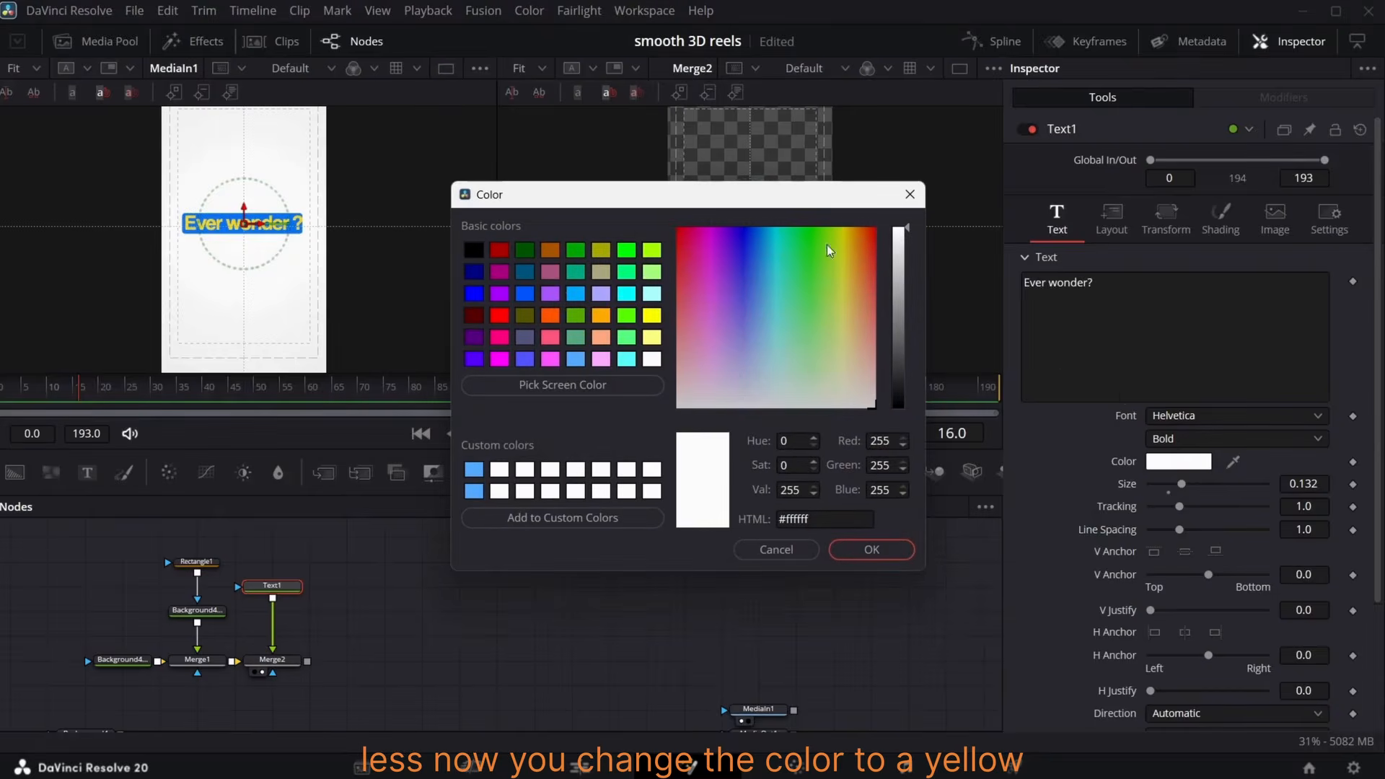
left_click(597, 315)
left_click(894, 547)
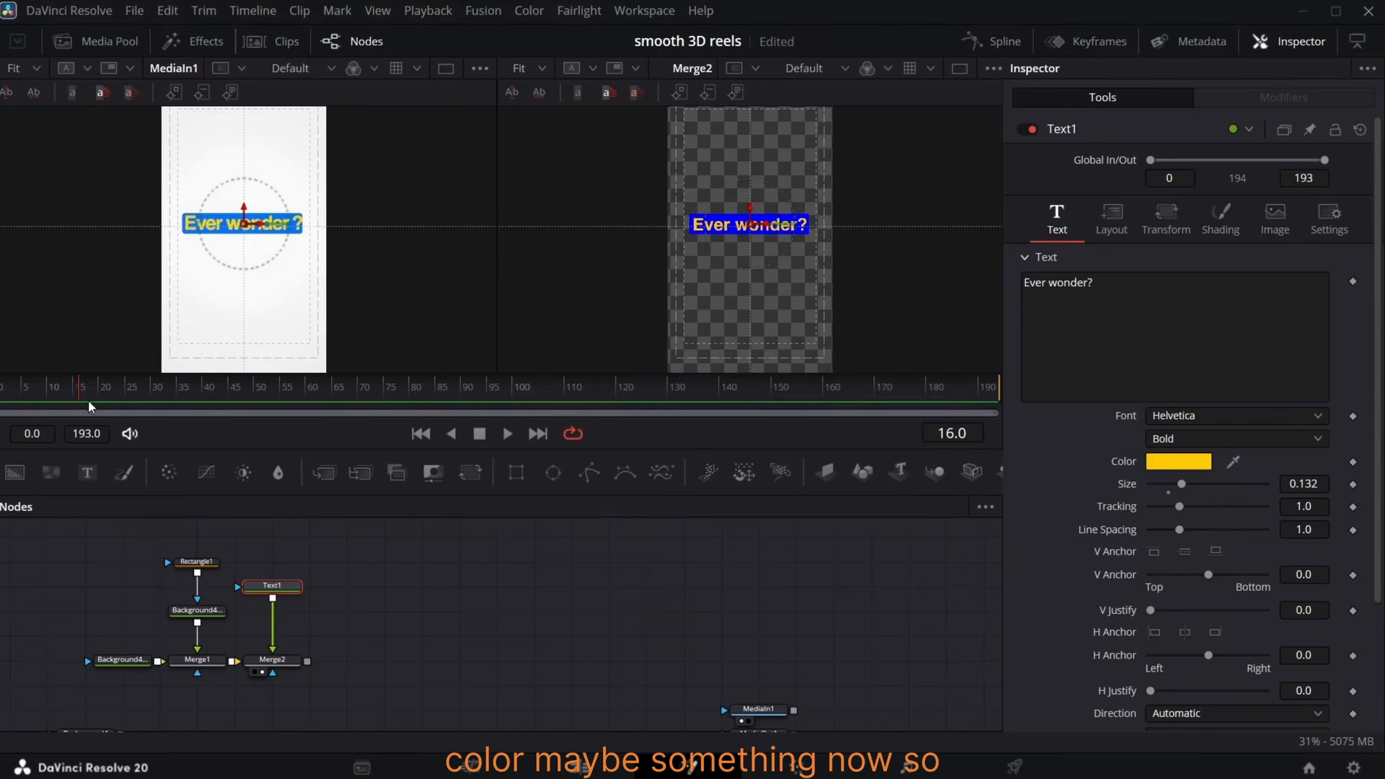
left_click_drag(80, 393, 0, 336)
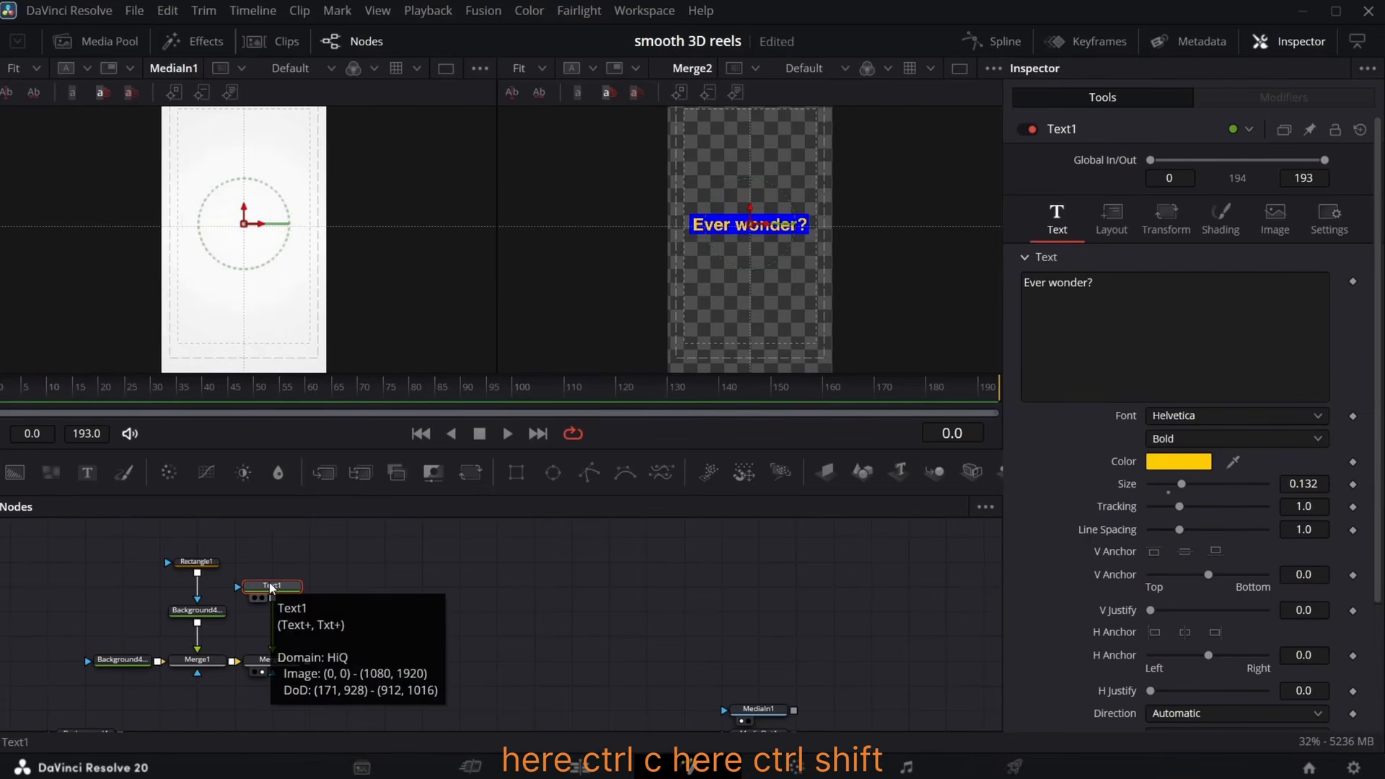
- Paste Text1 as an instance, then deinstance and turn off the Enabled setting of its shading element 1
key("ctrl+shift+v")
left_click(1220, 216)
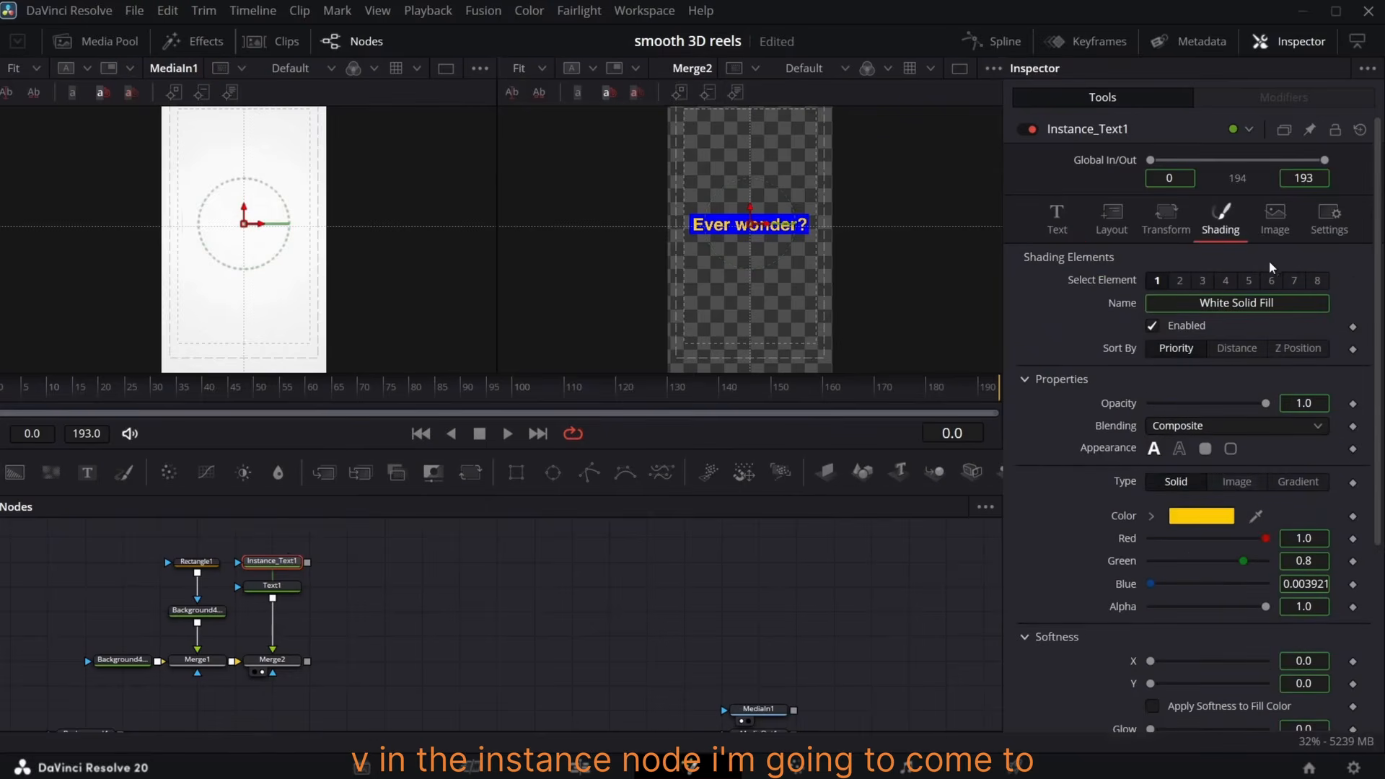
right_click(1175, 331)
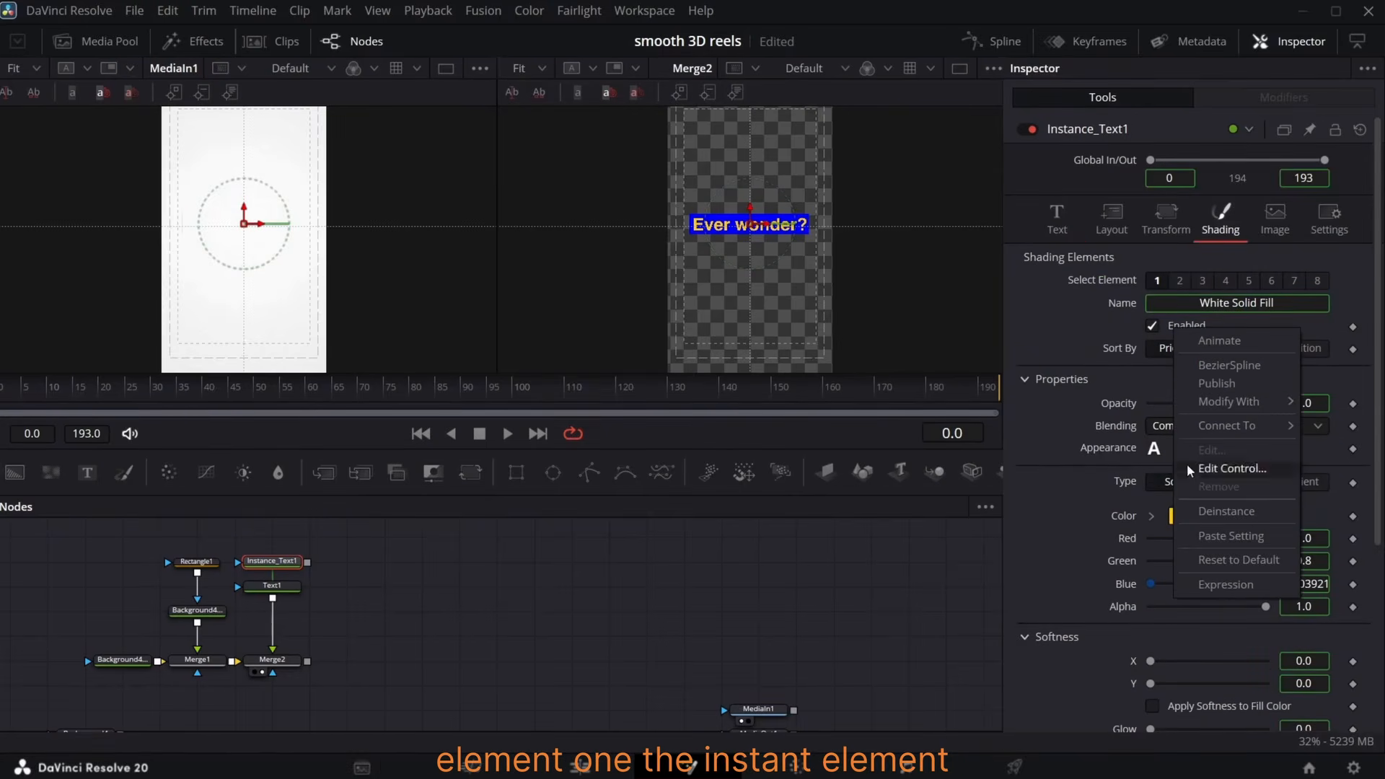
left_click(1210, 512)
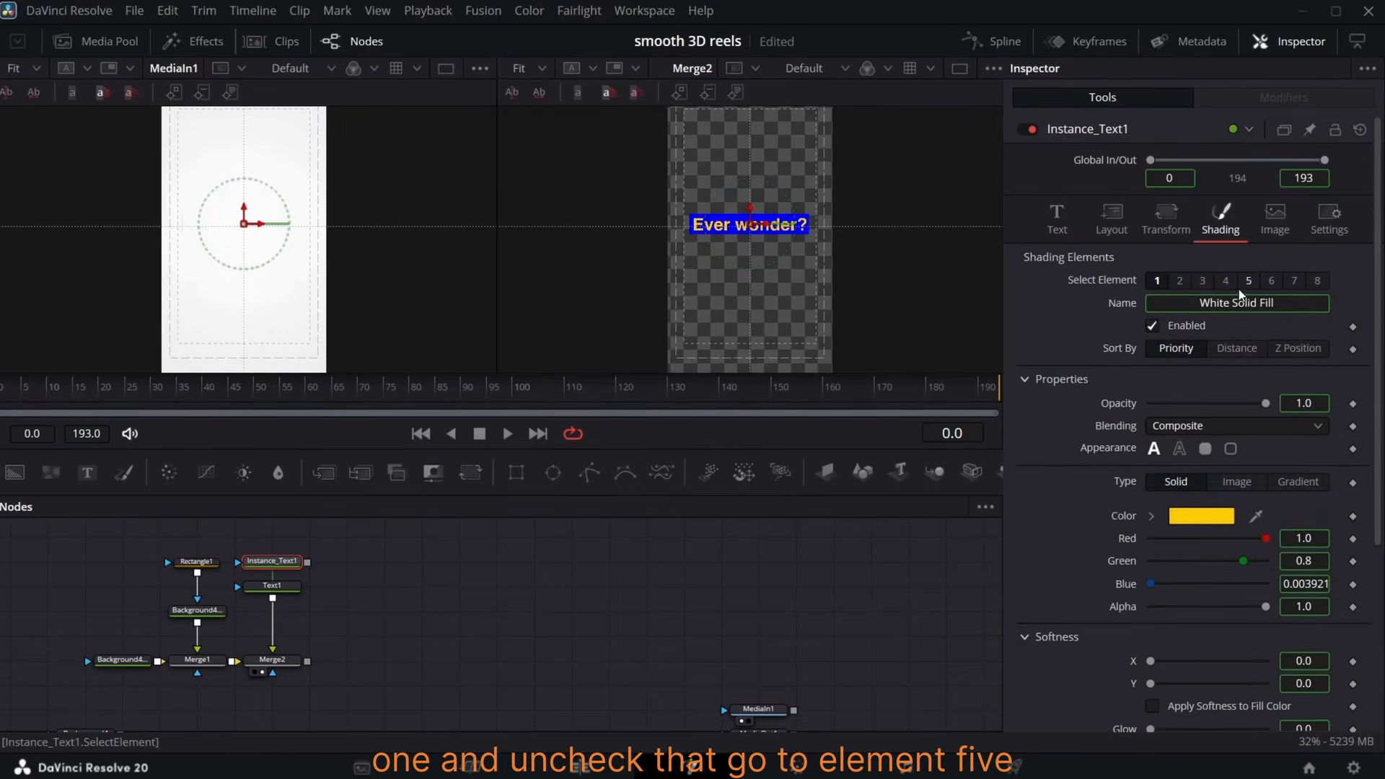
left_click(1153, 325)
- Deinstance the Enabled setting of the instanced text's shading element 5 and turn that element on
left_click(1249, 281)
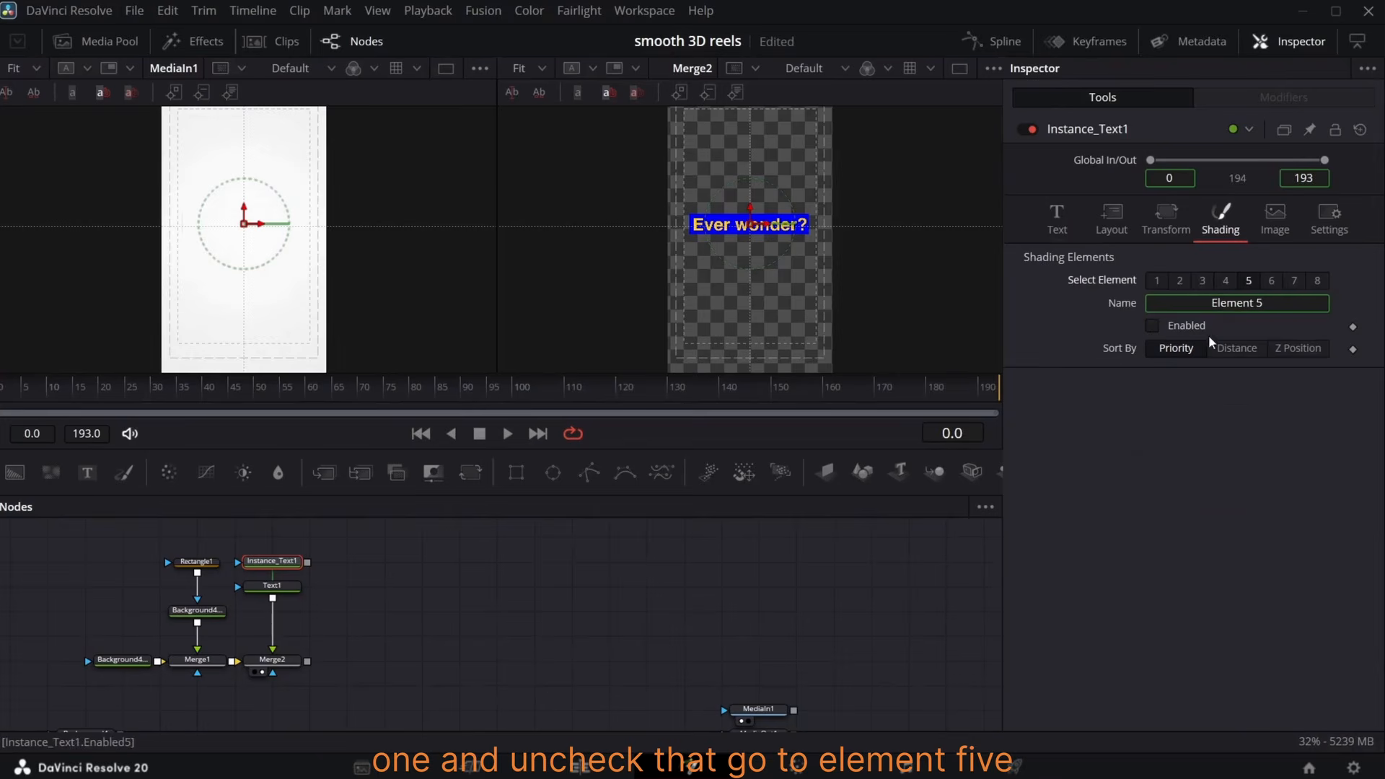
right_click(1172, 329)
left_click(1212, 511)
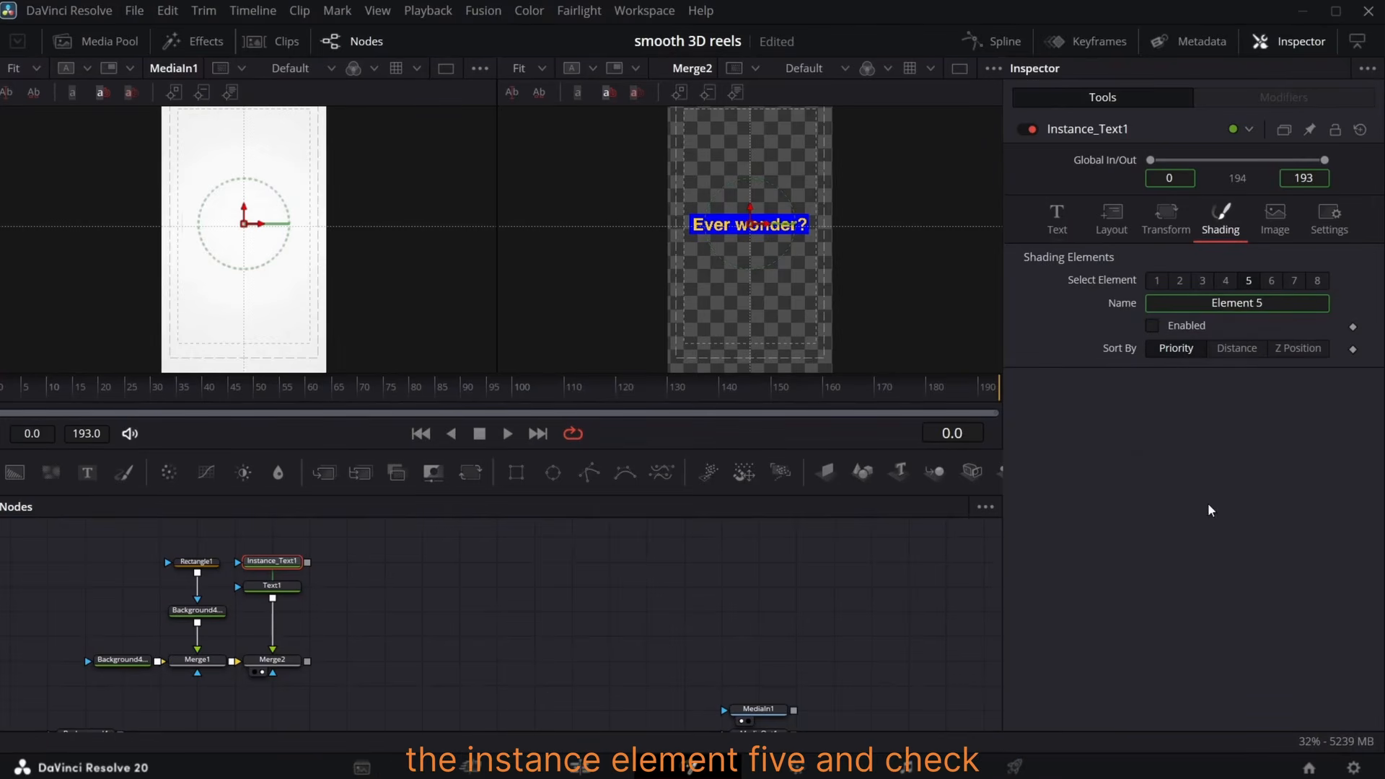
left_click(1153, 325)
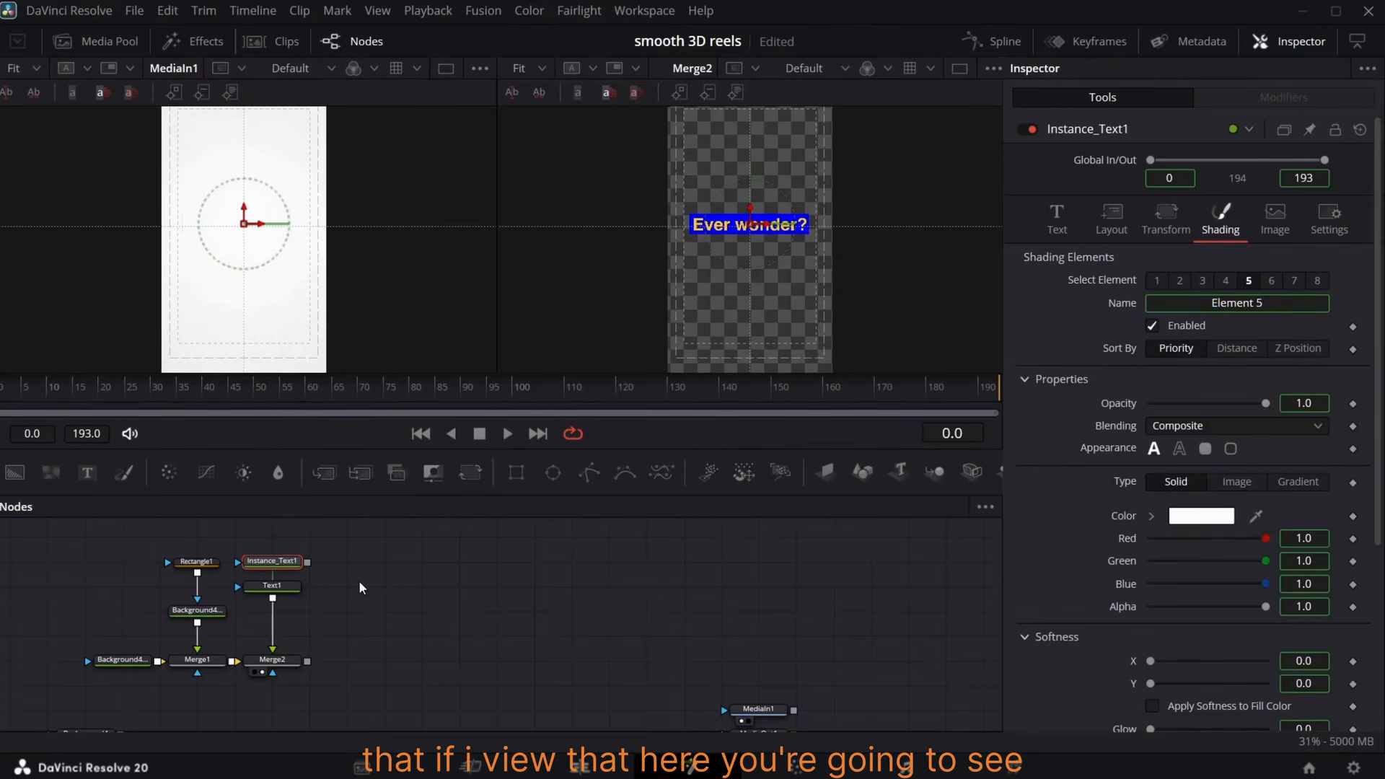
- View the instanced text, give its shading element 5 the filled box appearance at Word level, and set Extend Horizontal to -0.178
left_click(260, 573)
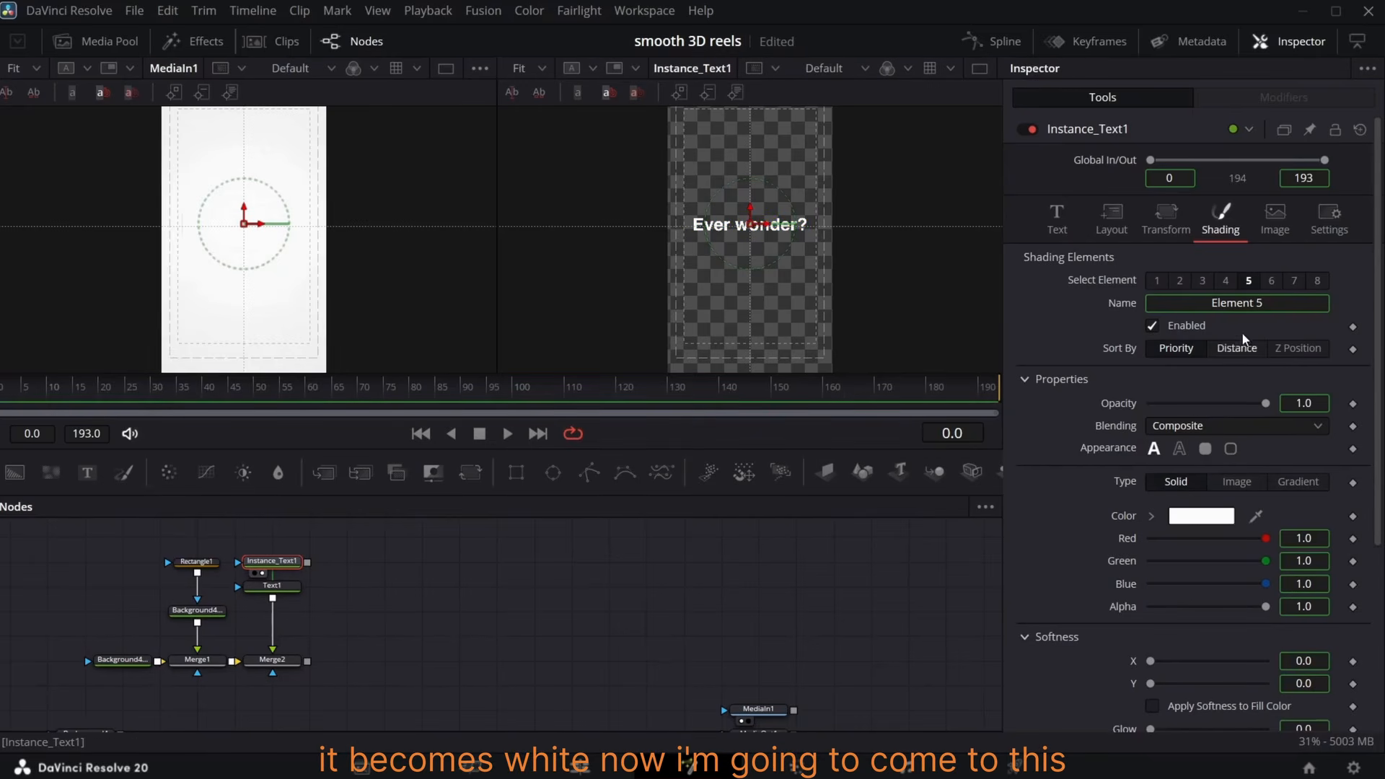
left_click(1204, 448)
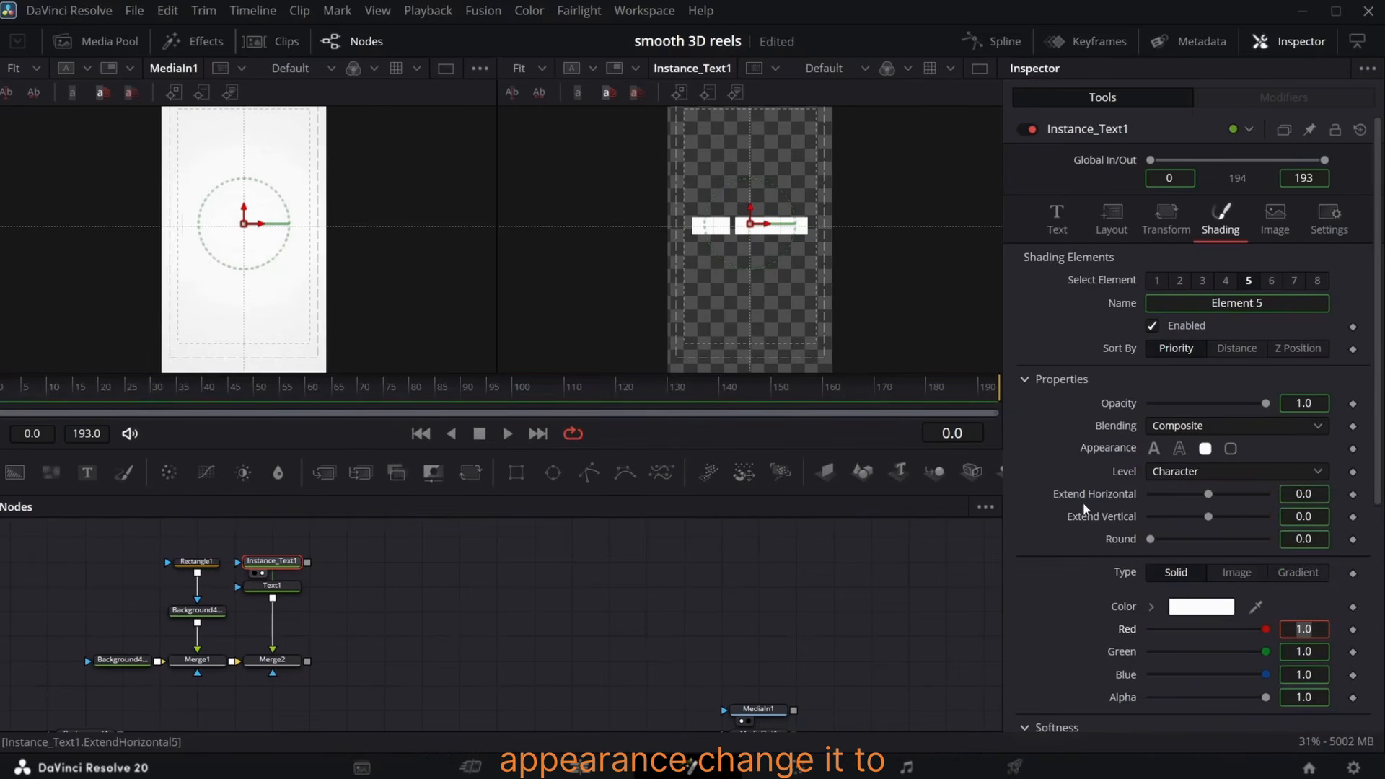
left_click(1227, 472)
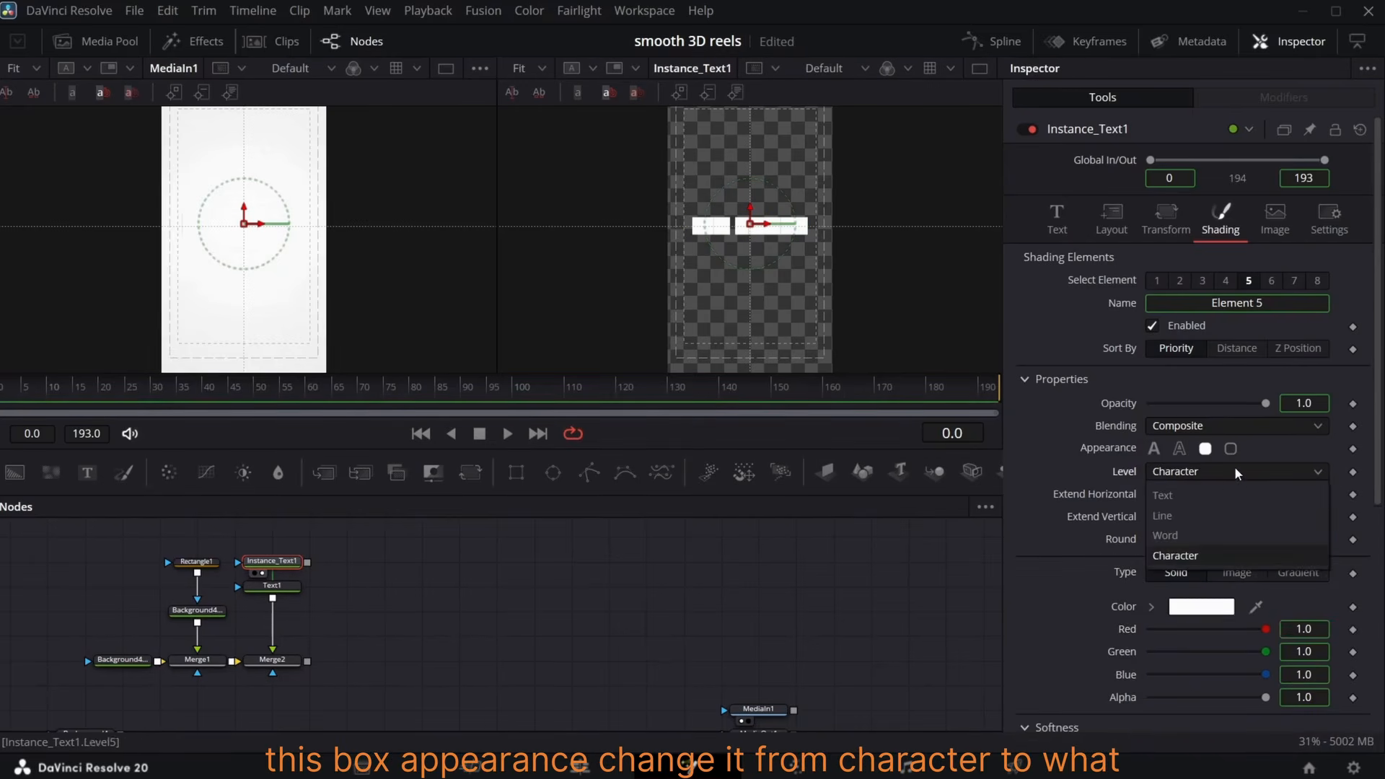
left_click(1197, 535)
left_click_drag(1209, 494, 1206, 495)
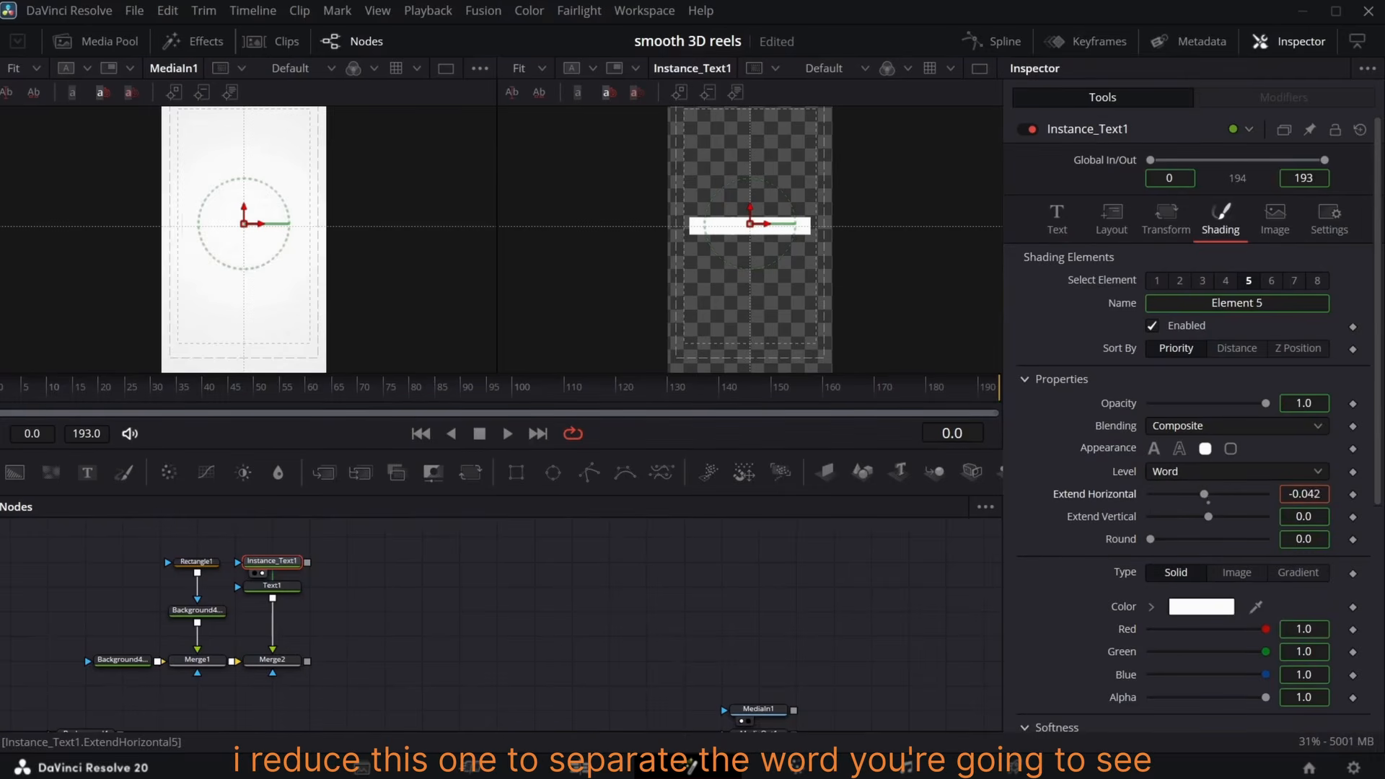
left_click_drag(1304, 495, 1267, 494)
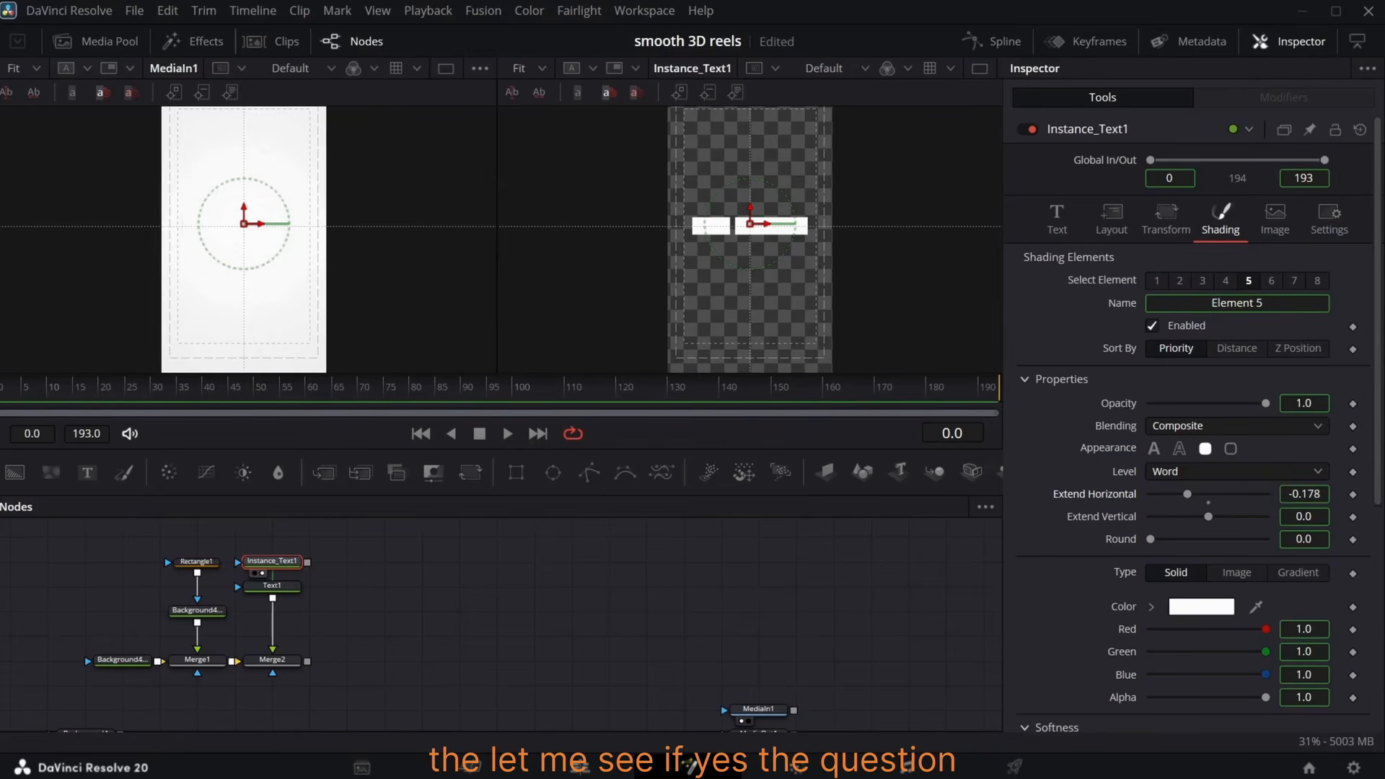
- Compare the reference at frame 12 and edit Text1 to read "Ever wonder ?" with a space before the question mark
left_click_drag(9, 399, 57, 394)
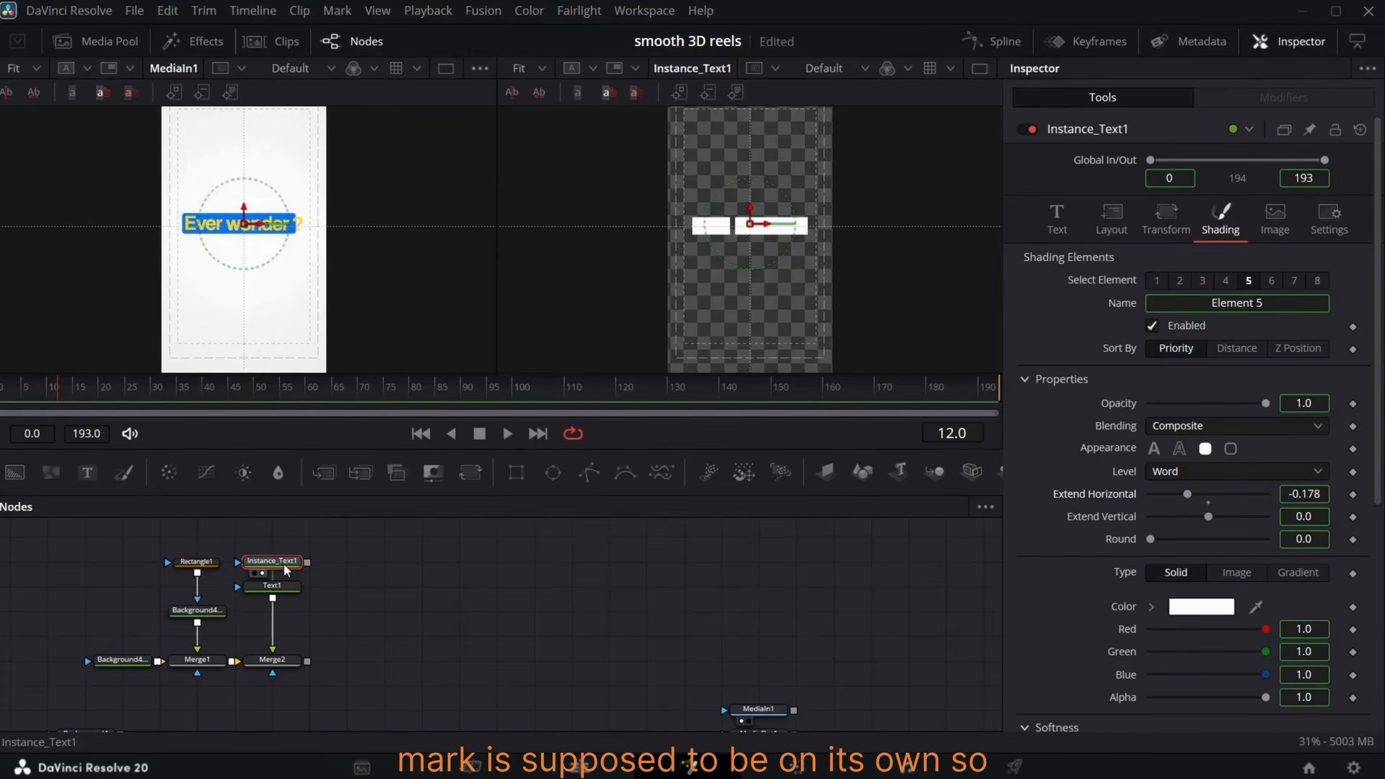
left_click(272, 586)
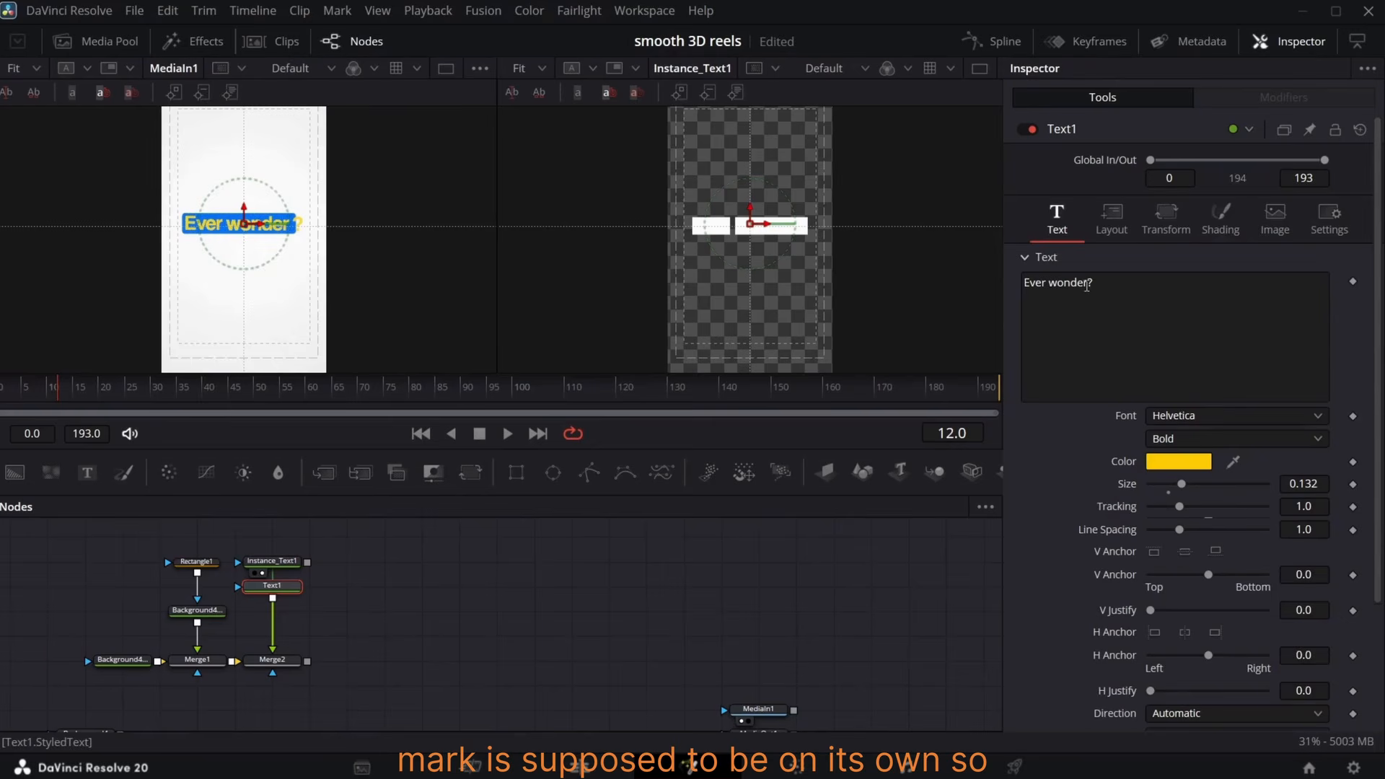
left_click(1088, 284)
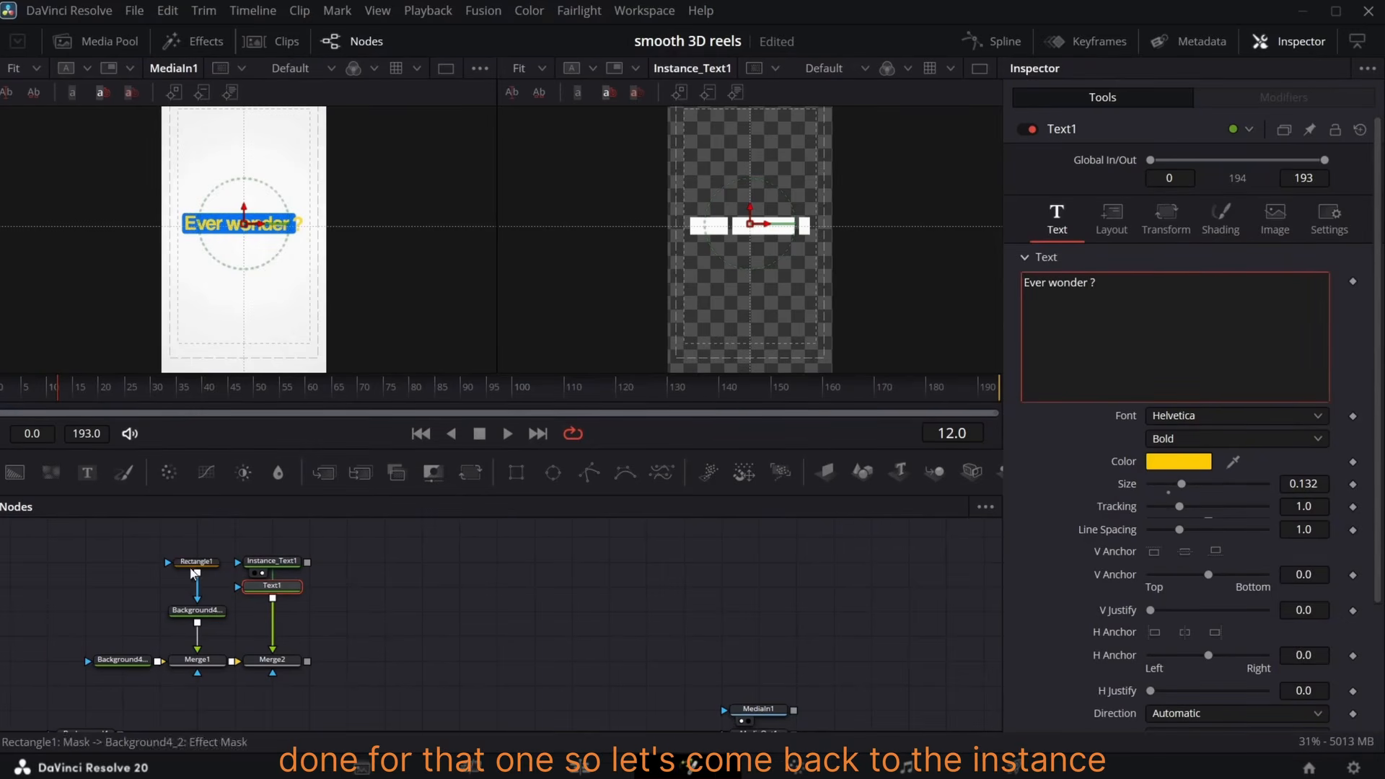
- Connect the instanced text's output to the mask input of Text1
left_click(271, 561)
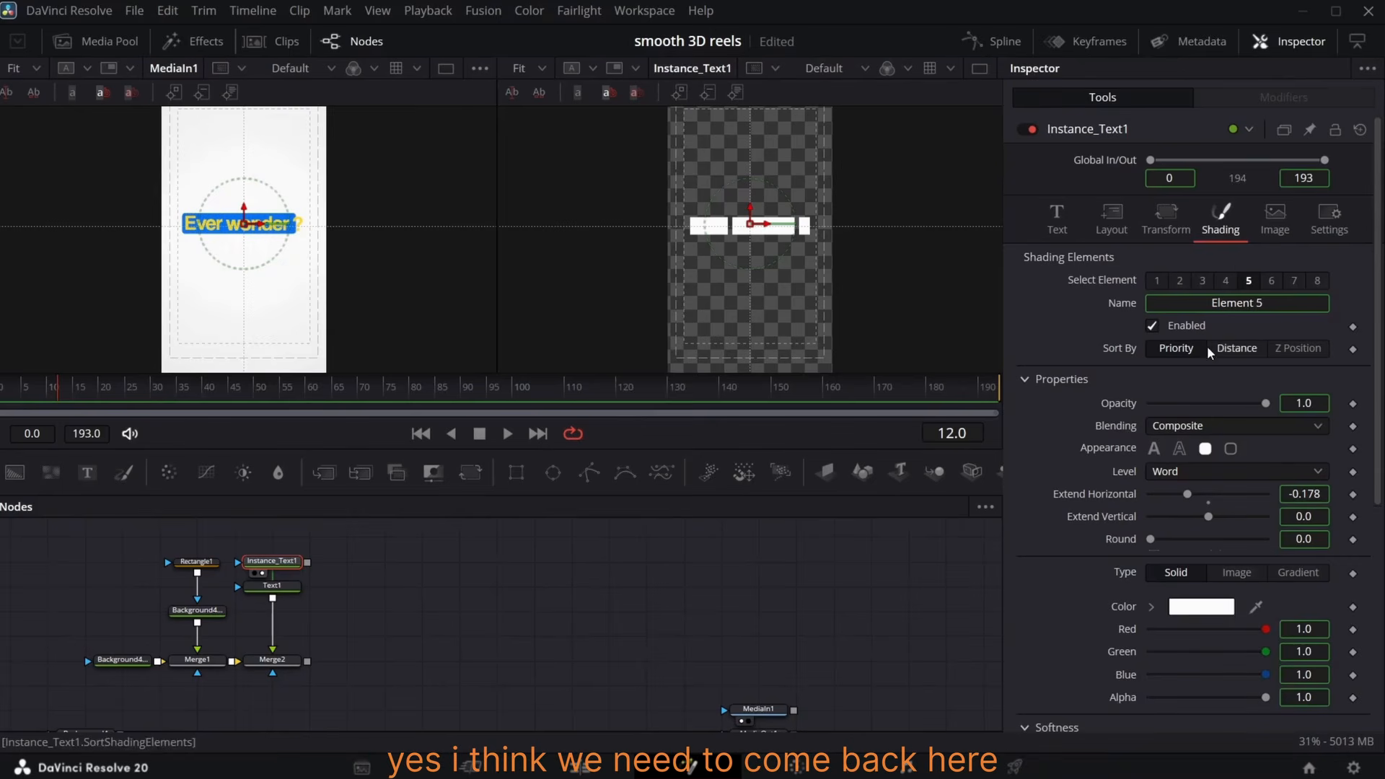
left_click(1057, 215)
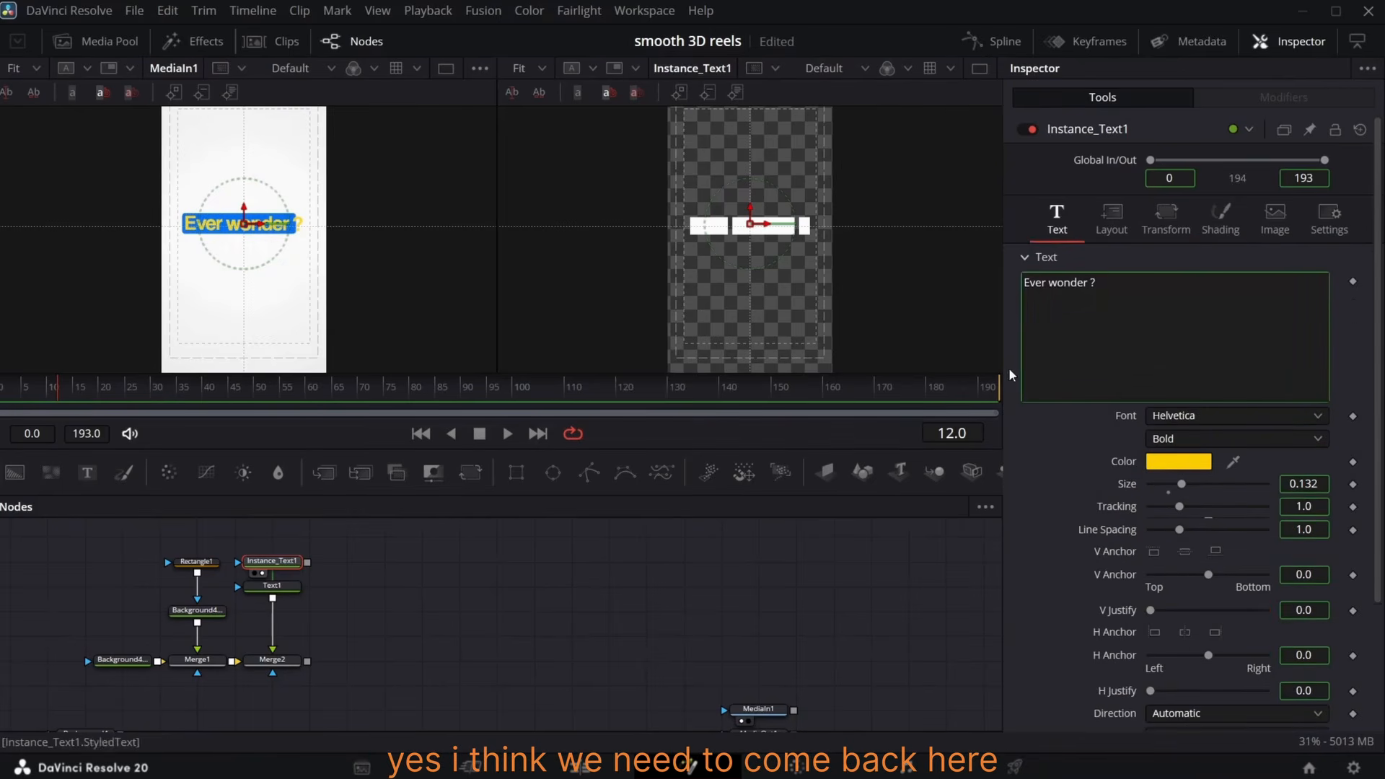
mouse_move(296, 573)
left_mouse_down()
mouse_move(287, 546)
mouse_move(241, 590)
left_mouse_up()
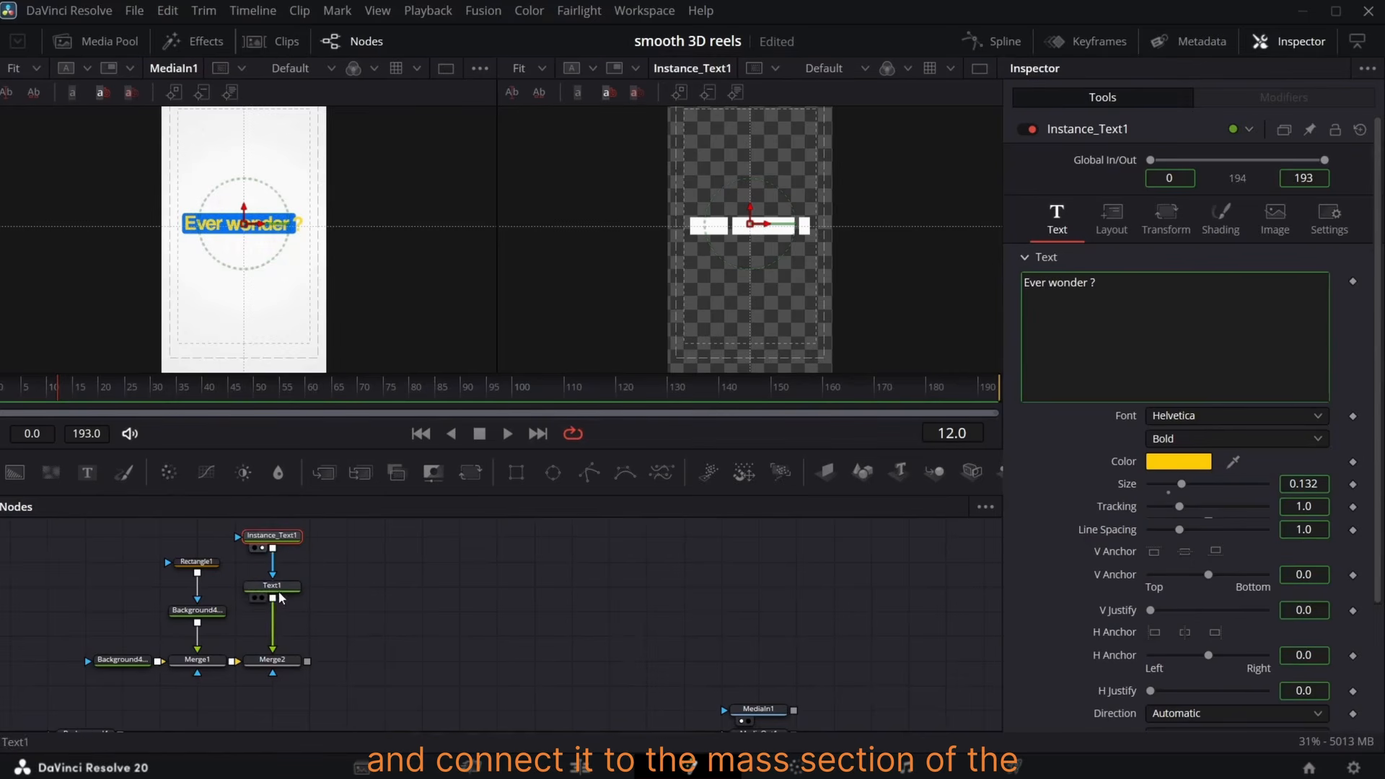
- Add a Follower modifier to the instance's styled text and enable shading element 5 in the modifier
right_click(1153, 329)
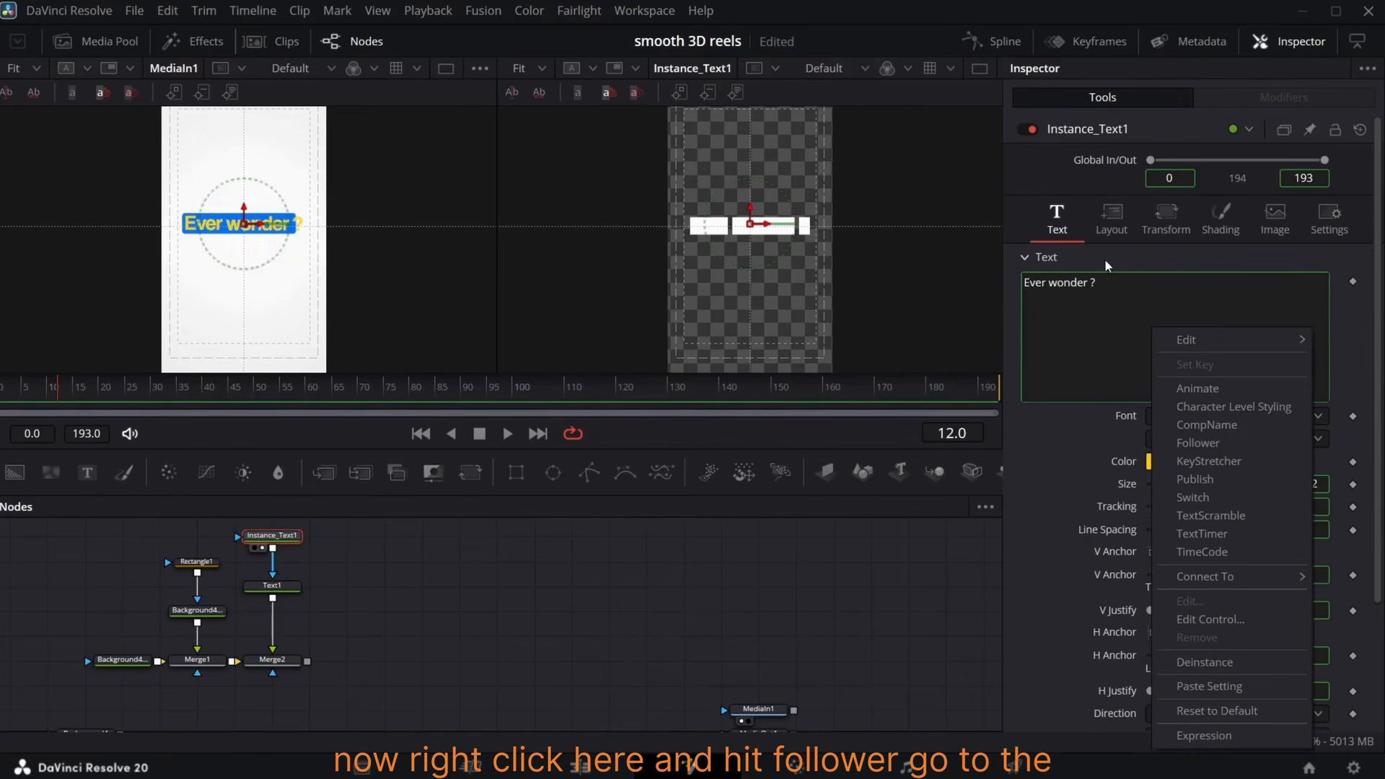
left_click(1229, 442)
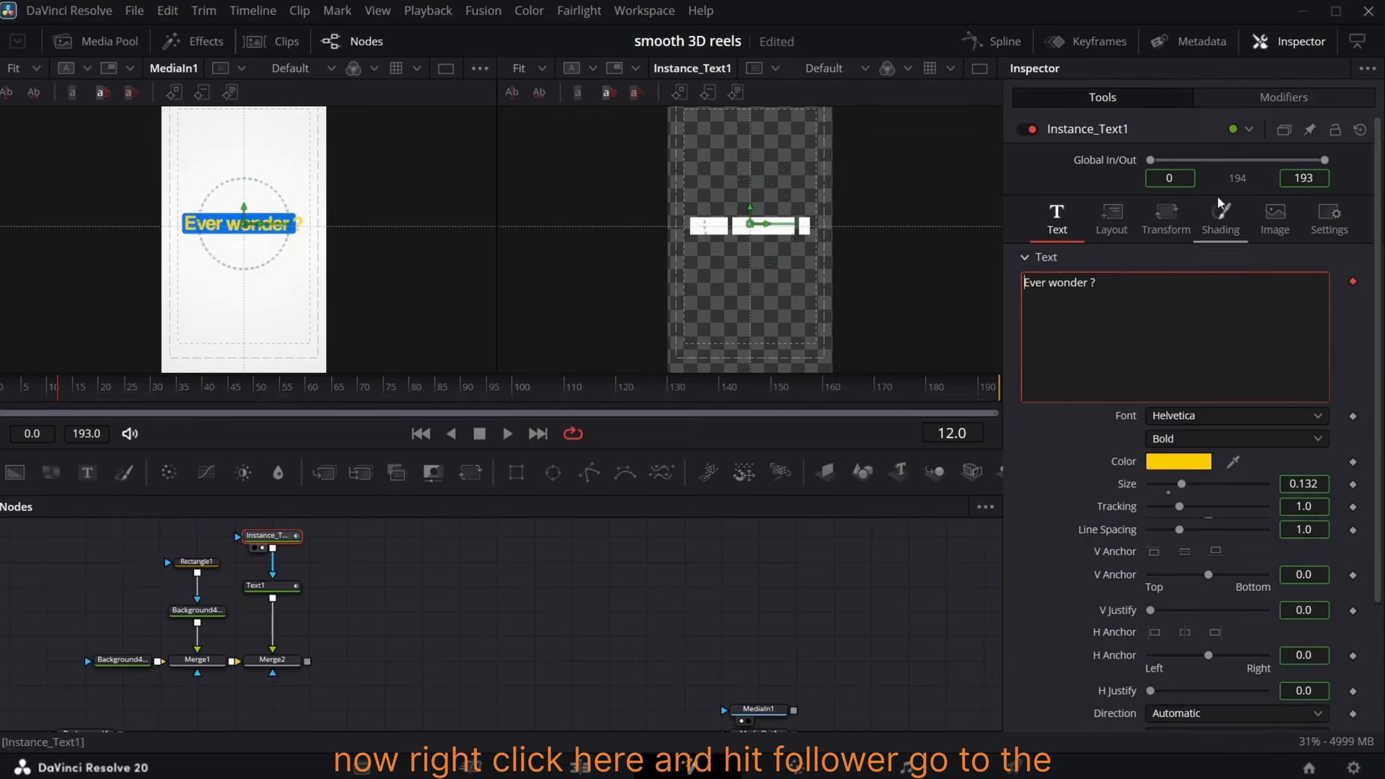
left_click(1291, 99)
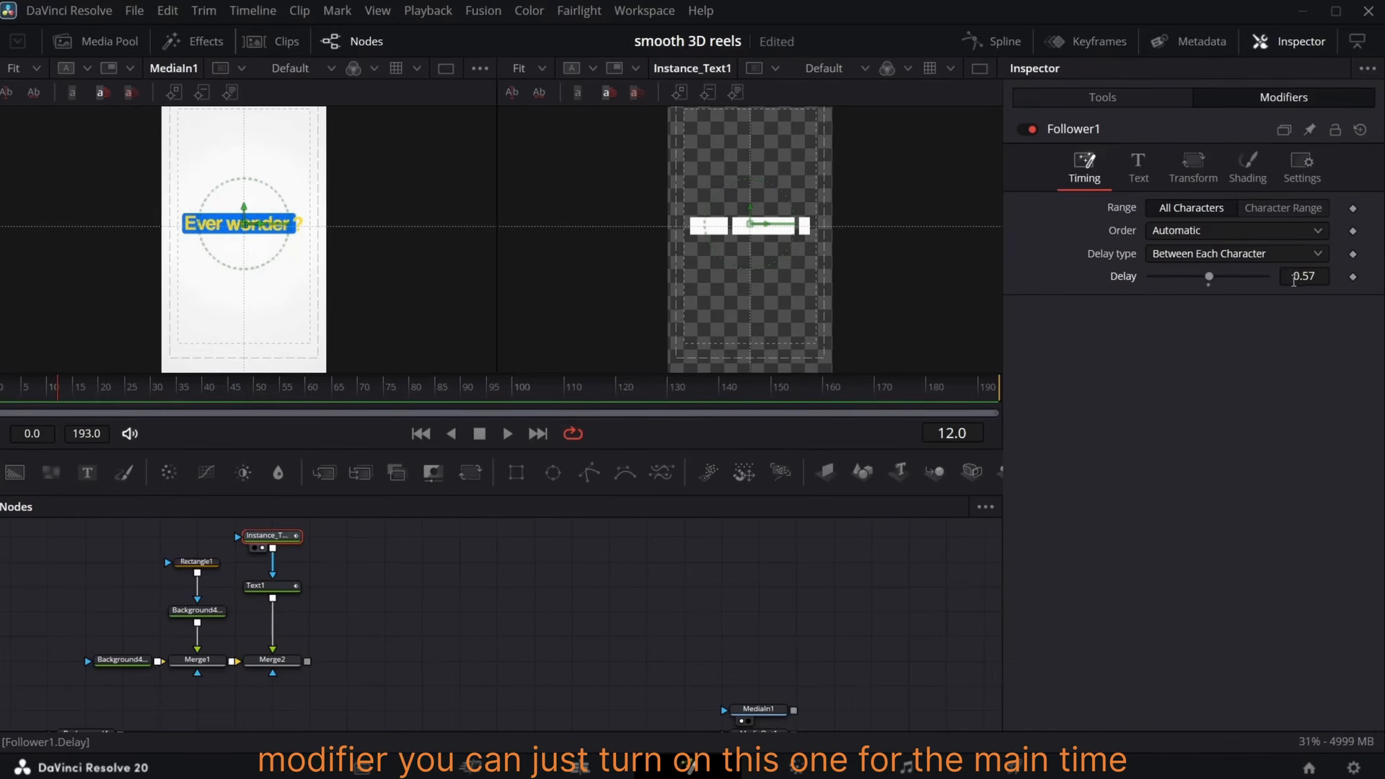
left_click(1247, 172)
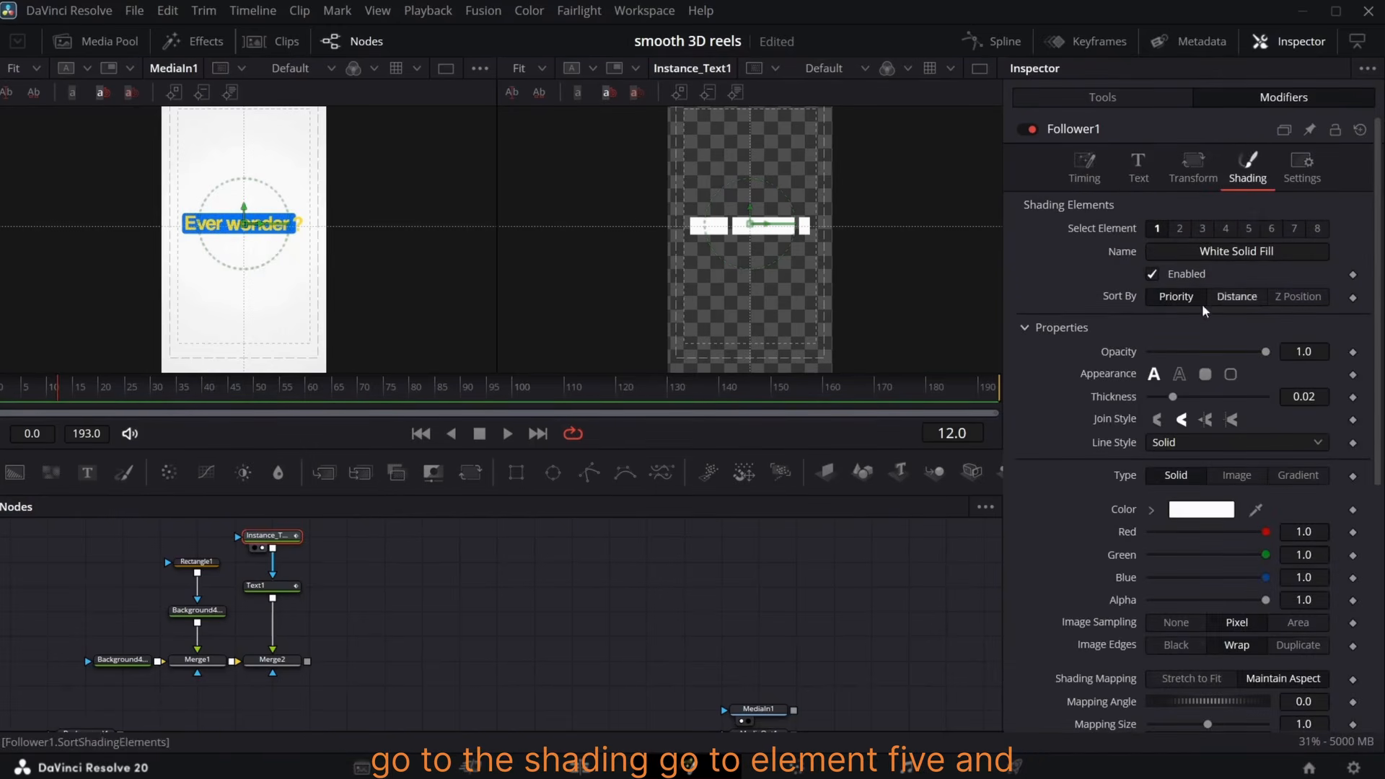
left_click(1251, 228)
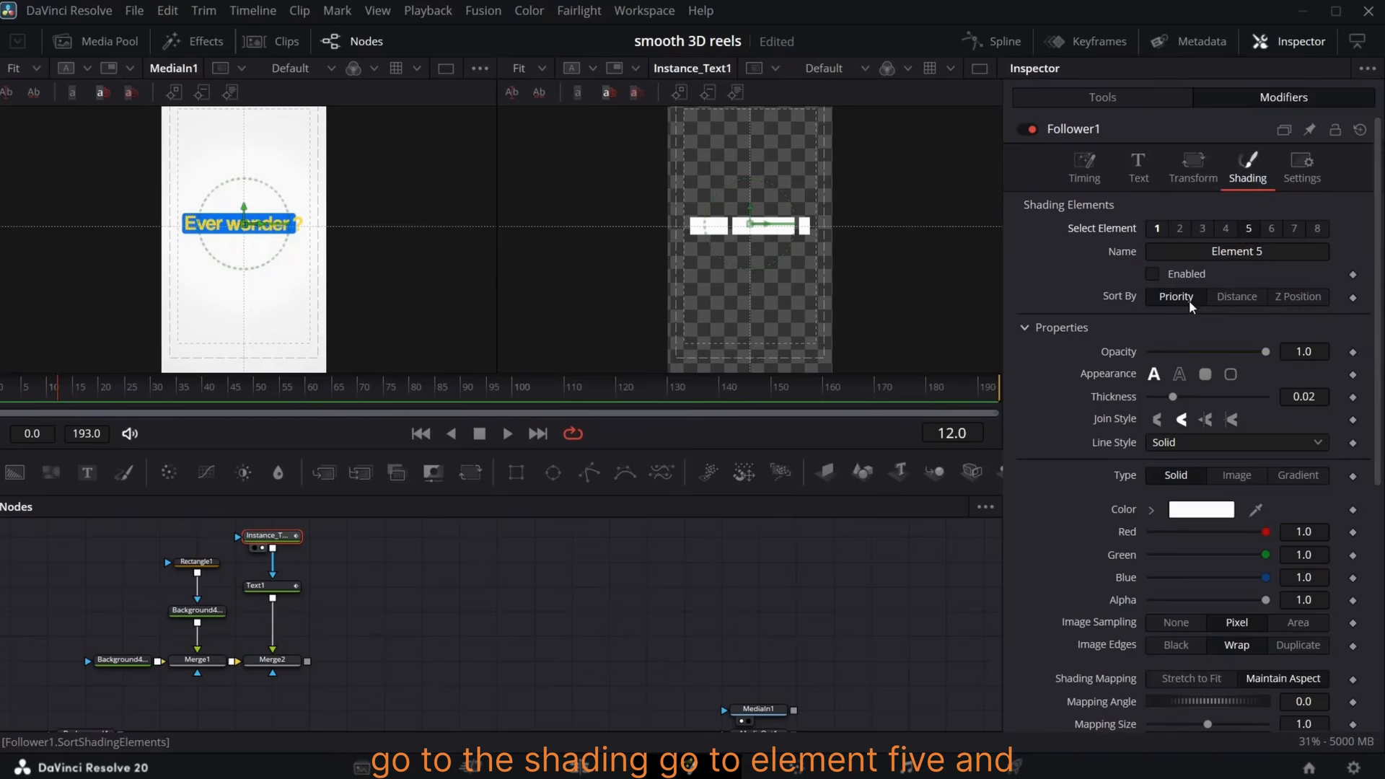
left_click(1153, 273)
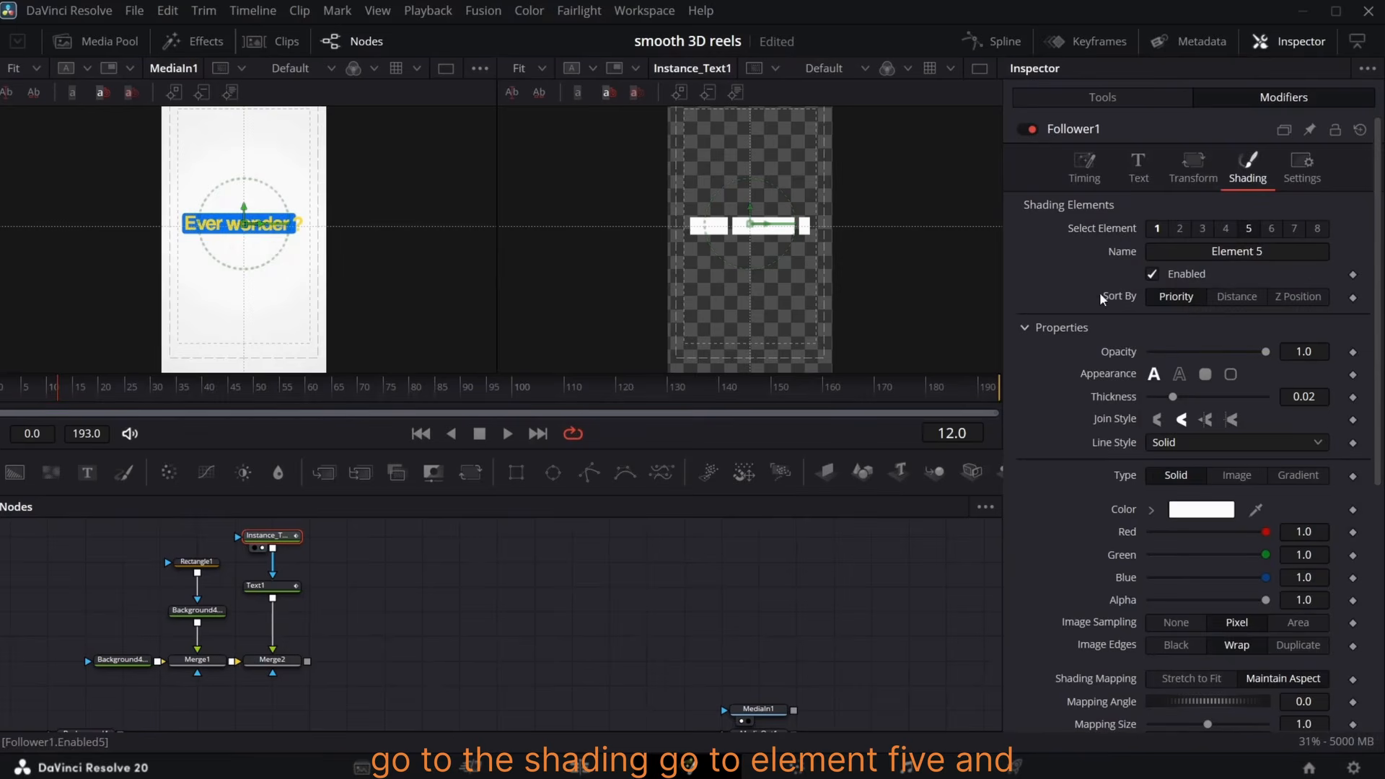
- View Merge2 and keyframe the Follower's element 5 opacity at 1.0 on frames 0 and 4
left_click(263, 673)
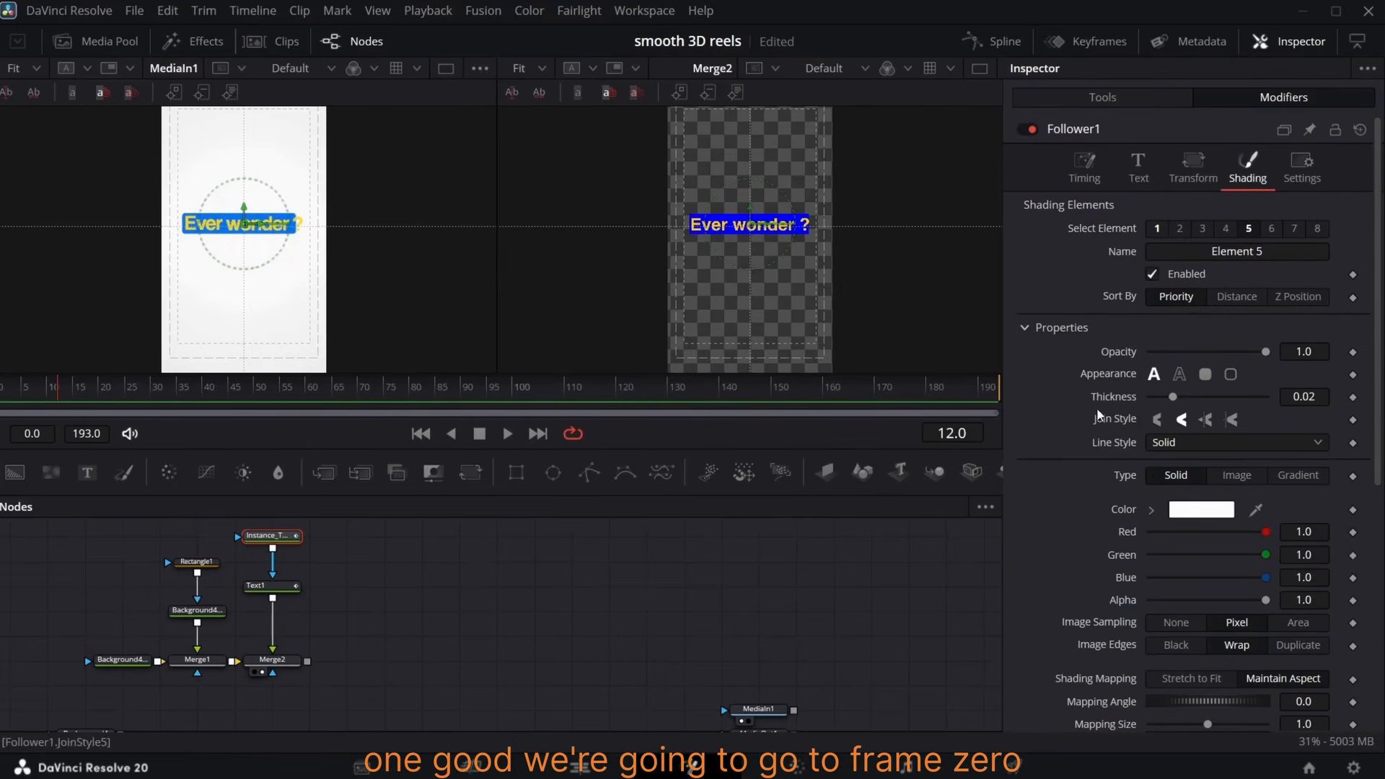
key("Home")
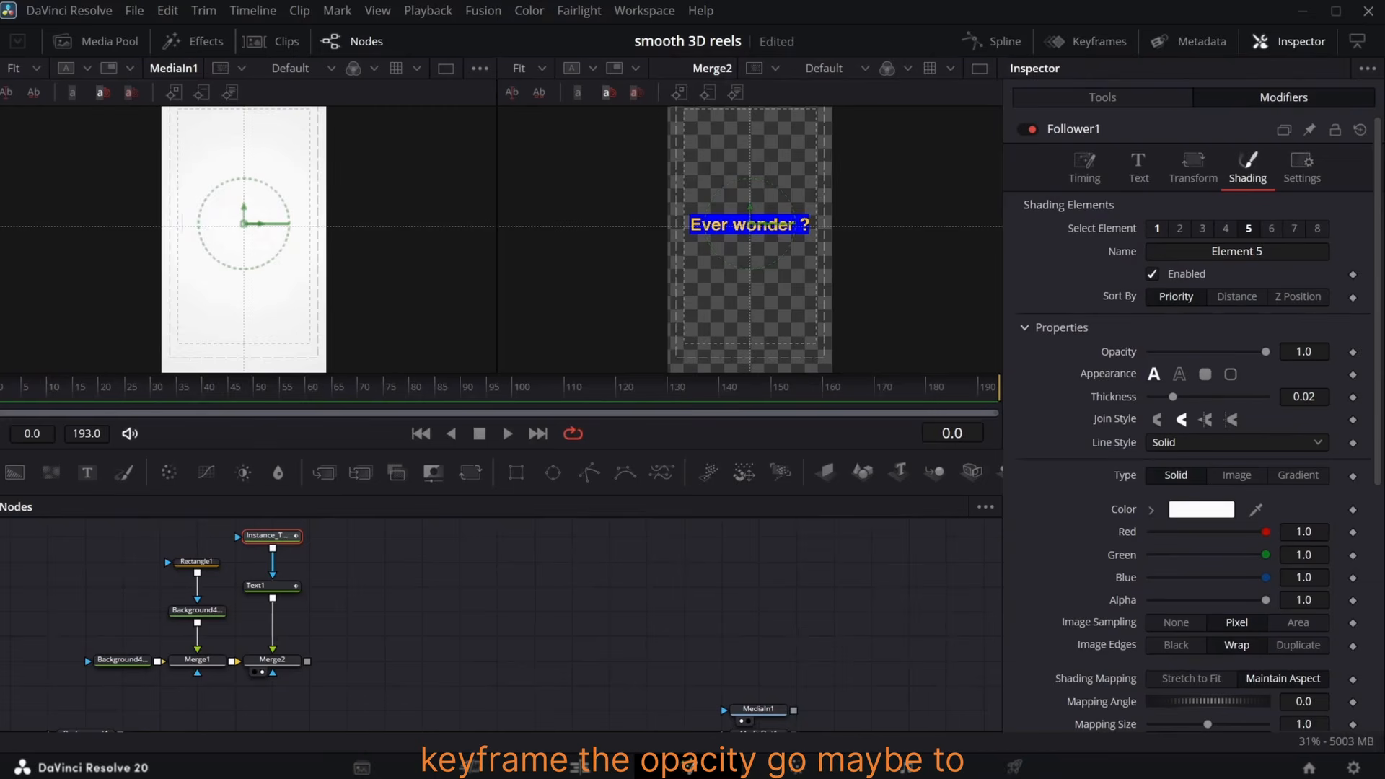
left_click(1353, 353)
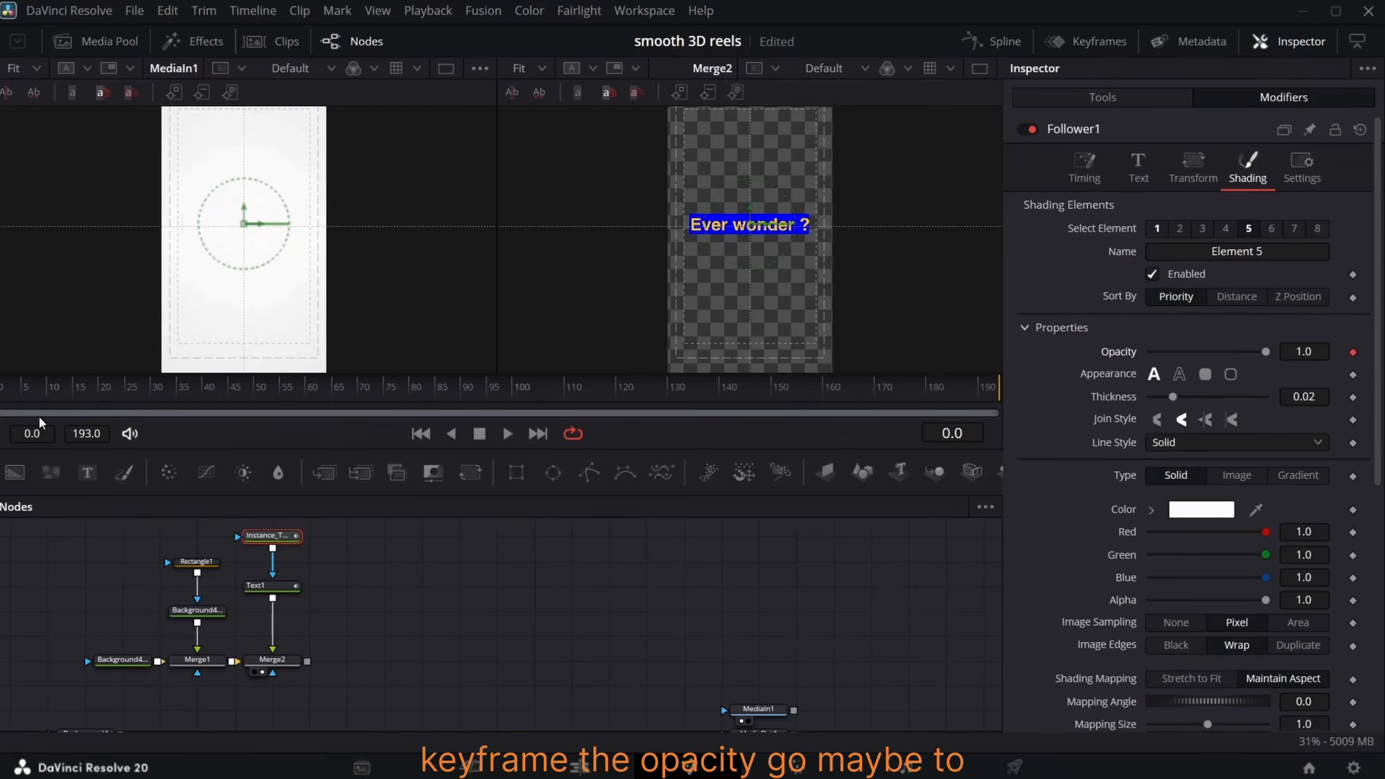
left_click(20, 394)
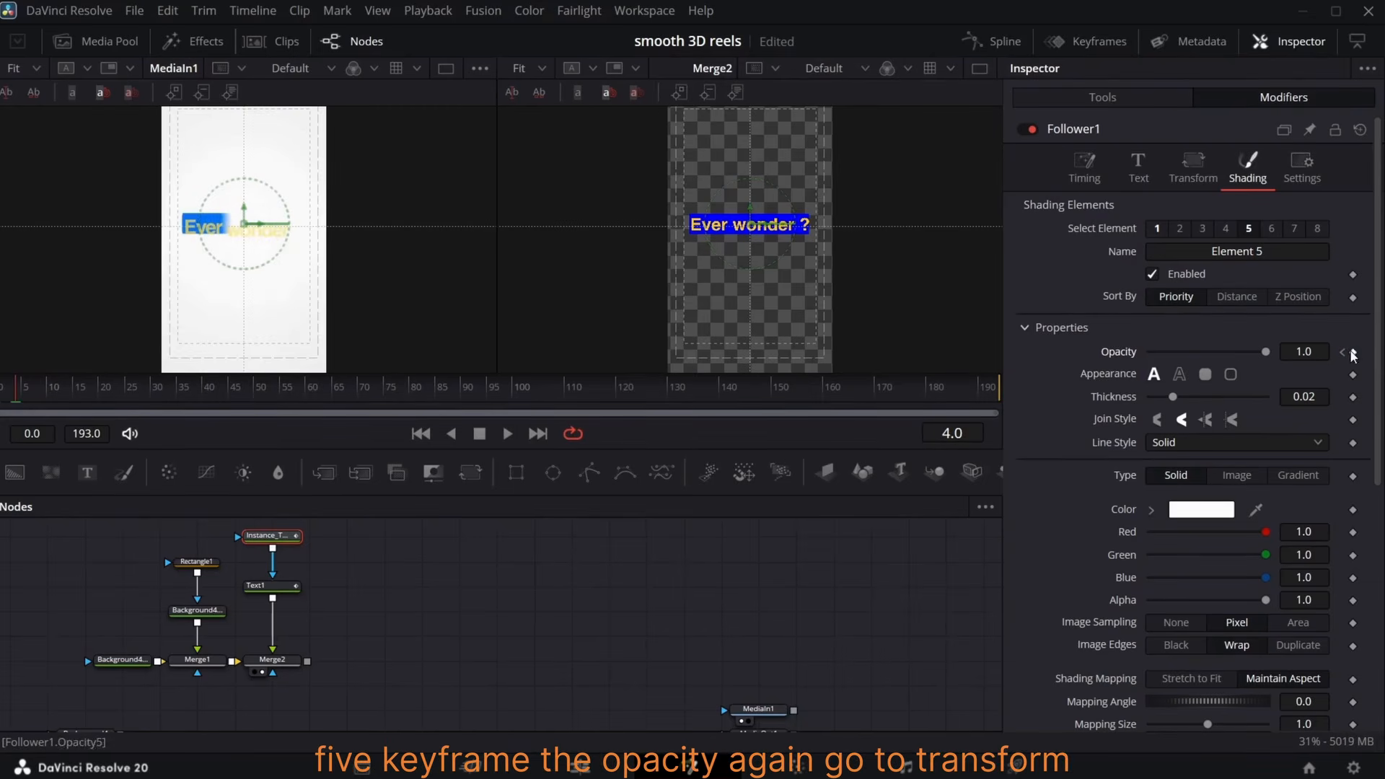
- Switch the Follower's transform to Words and keyframe its offset at frame 4
left_click(1193, 168)
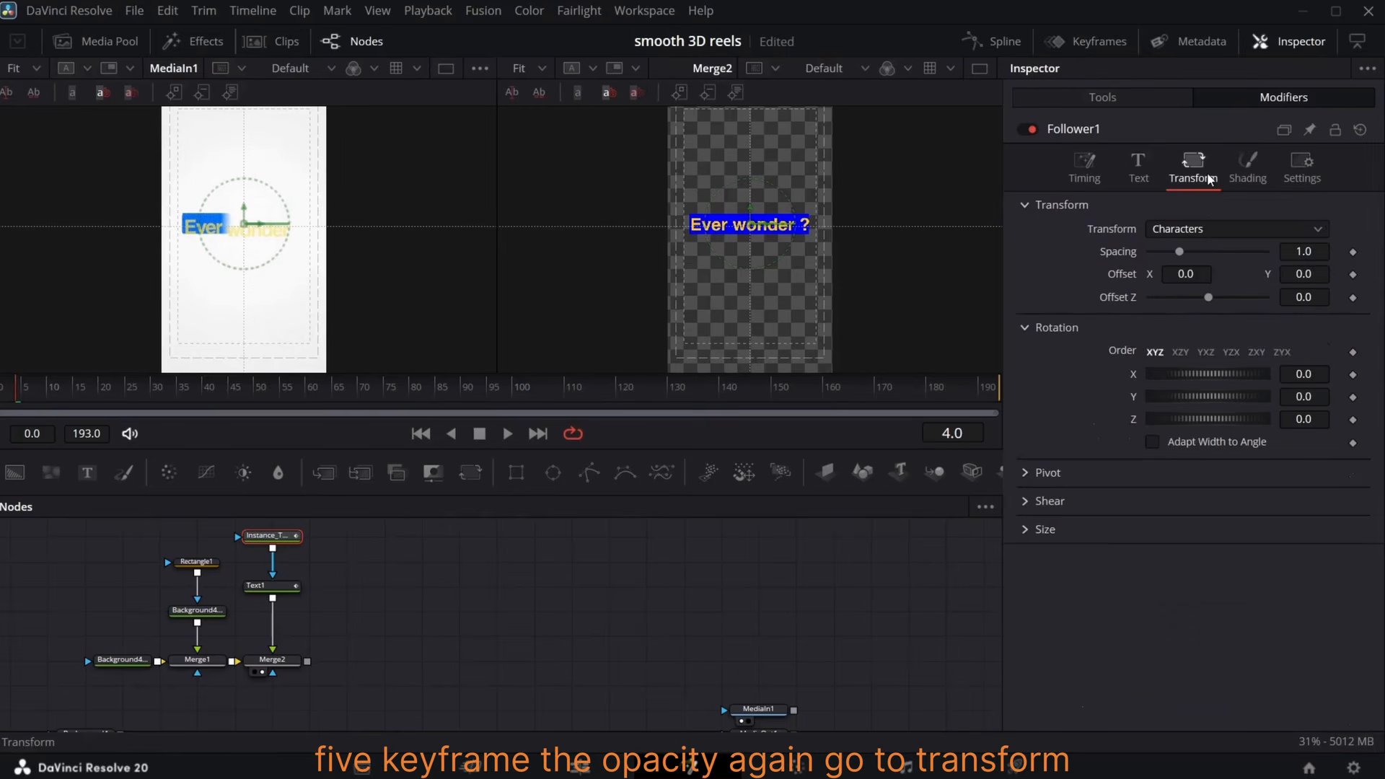
left_click(1219, 230)
left_click(1228, 274)
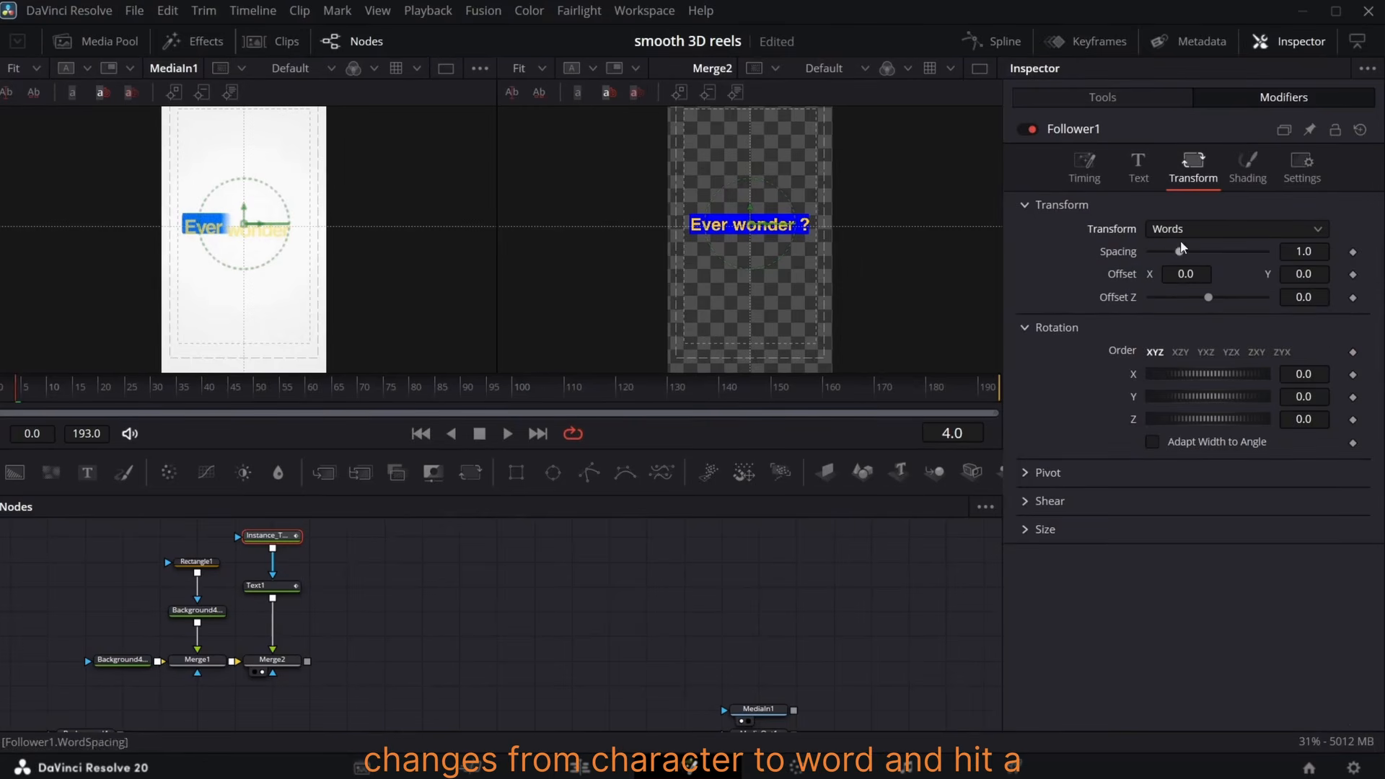
left_click(1353, 275)
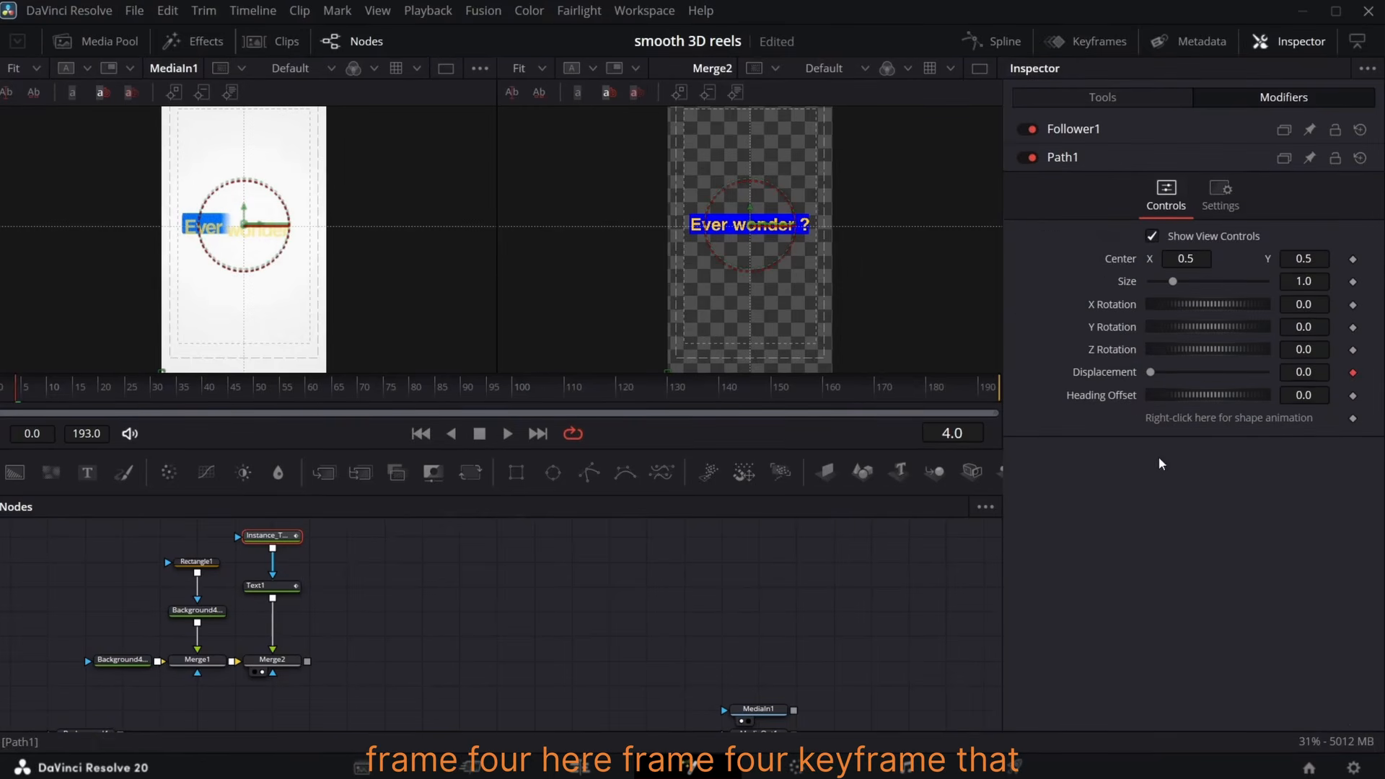
double_click(1118, 133)
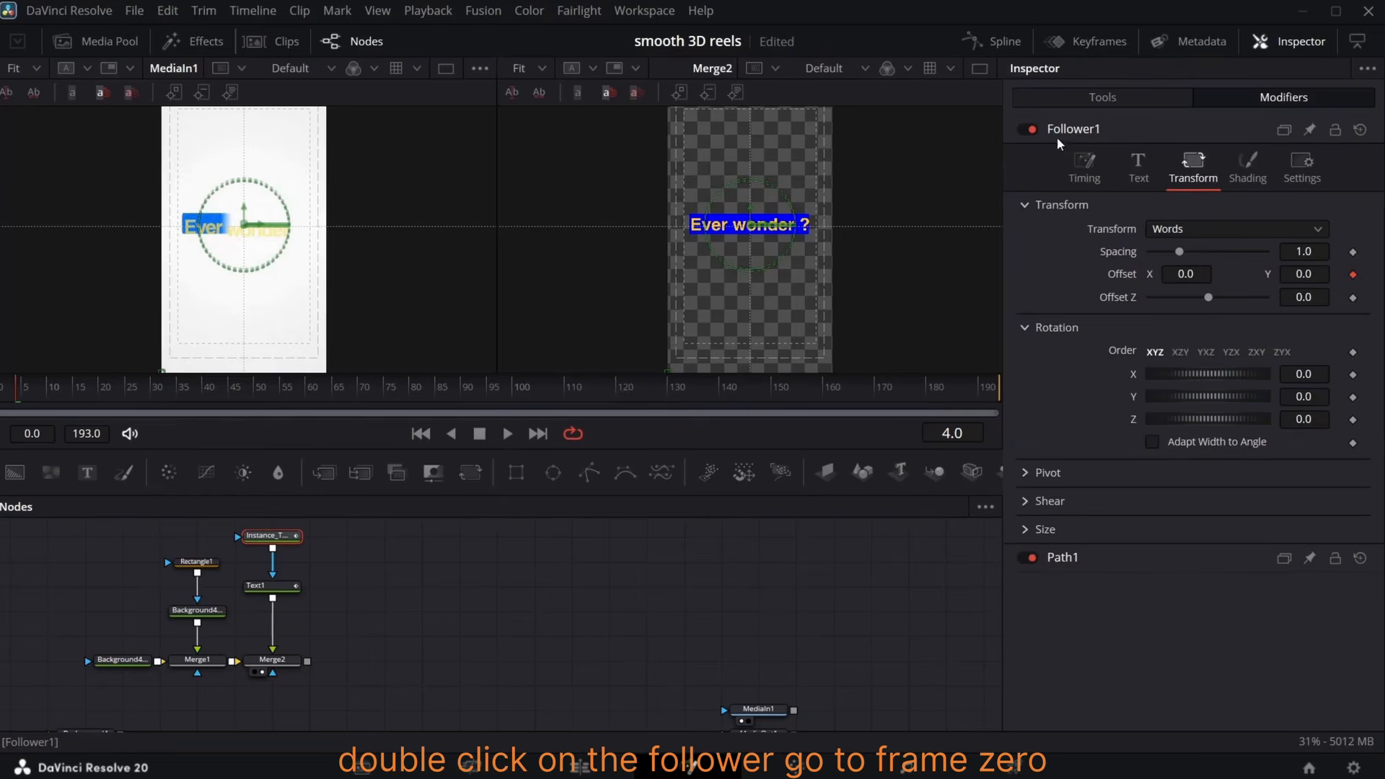
- At frame 0, set the Follower's word offset Y to -0.09 and its element 5 opacity to 0.0
left_click(17, 406)
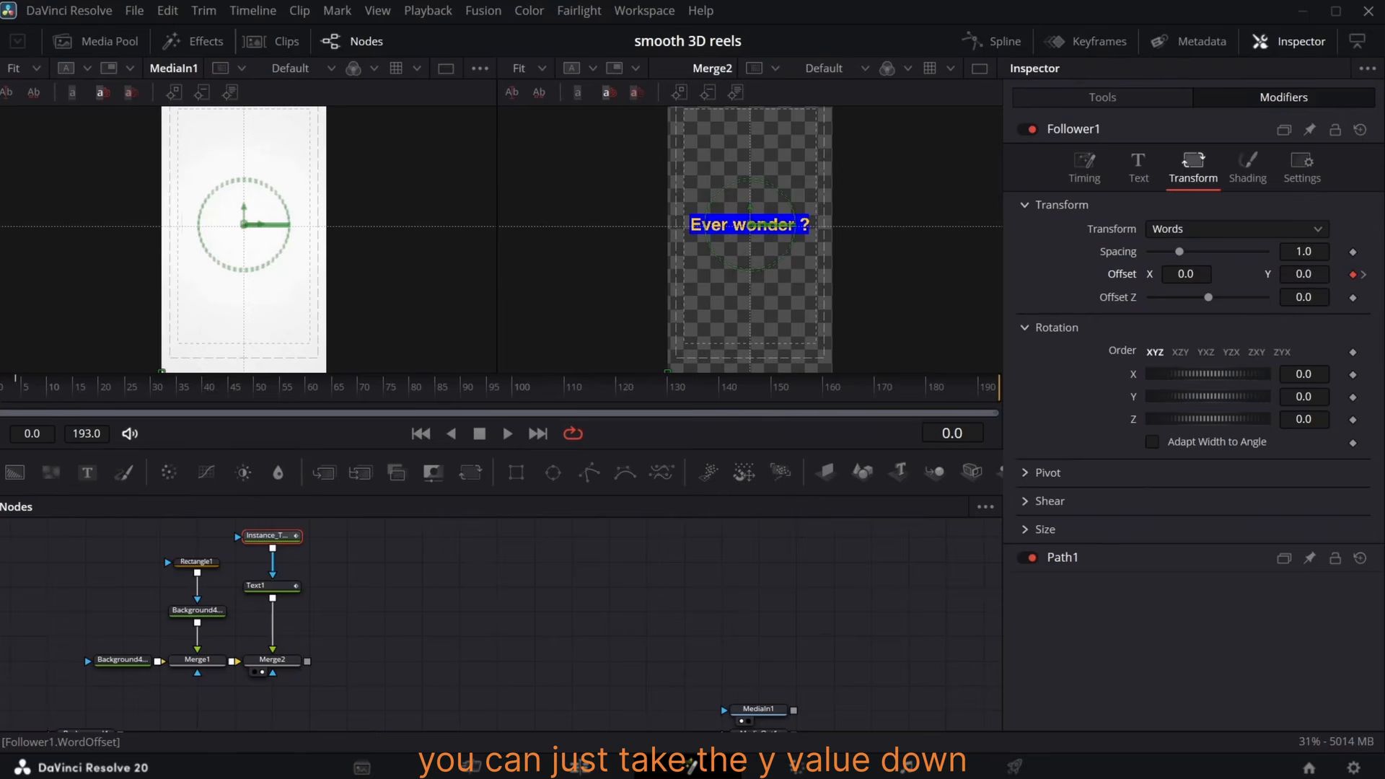
left_click_drag(1303, 274, 1251, 274)
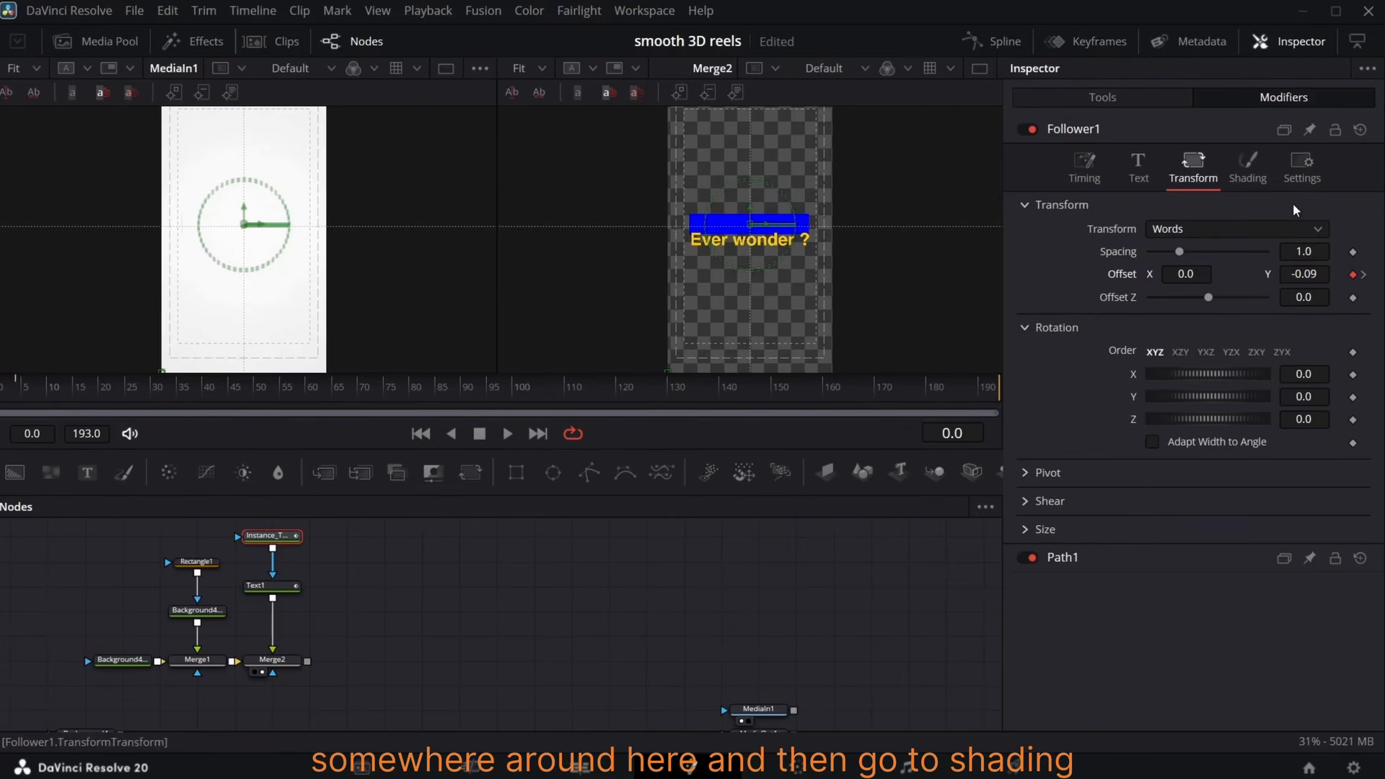
left_click(1248, 169)
left_click_drag(1267, 354, 994, 354)
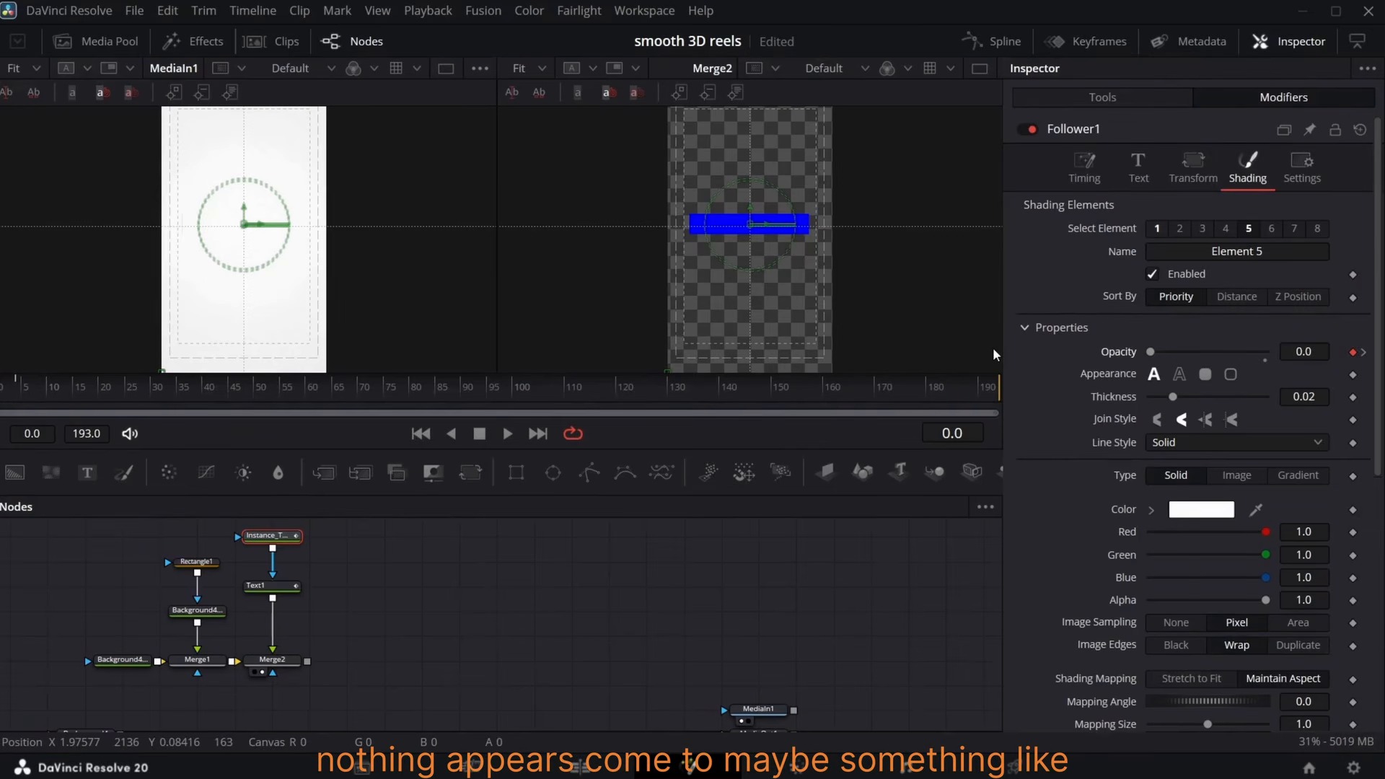
- Compare with the reference enlarged to 50% at frame 5 and set the Follower's delay between characters to 0.25
left_click(28, 384)
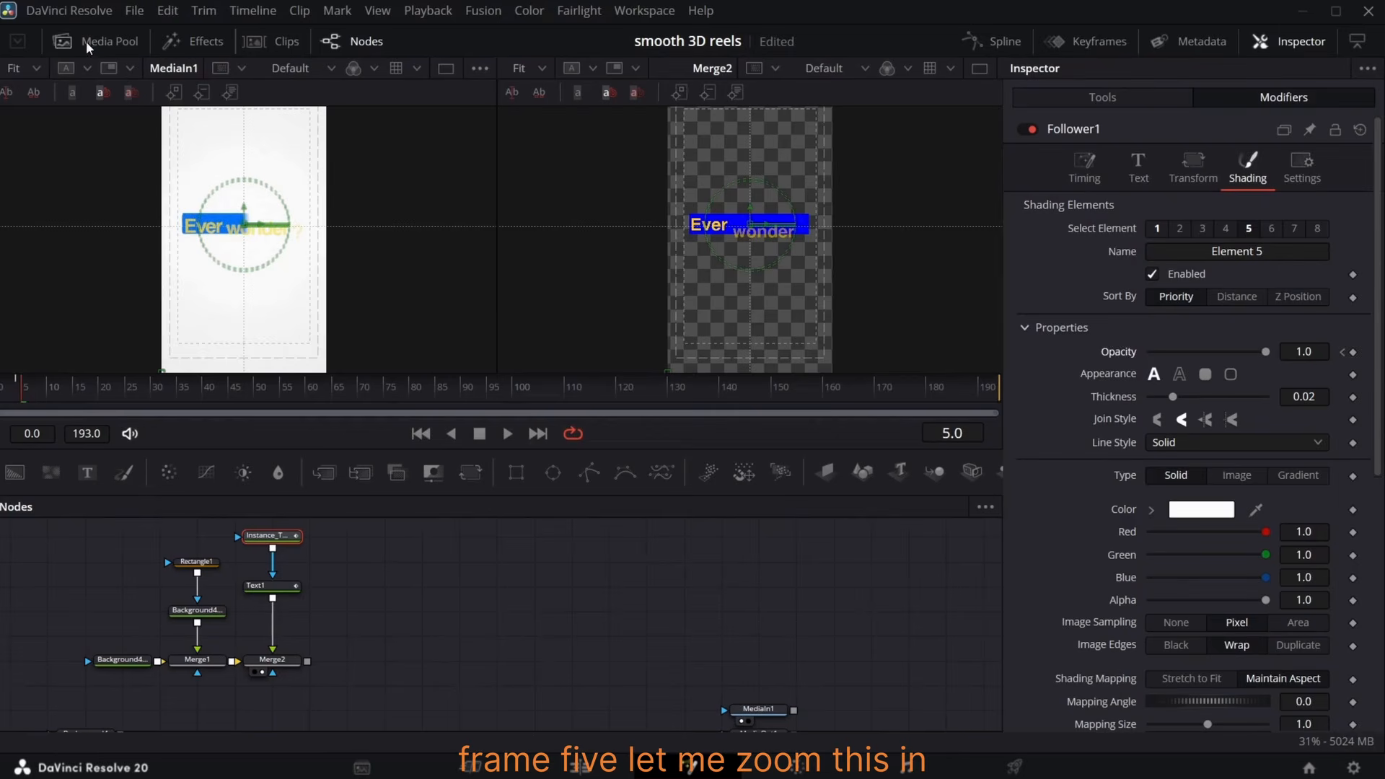
left_click(35, 67)
left_click(32, 137)
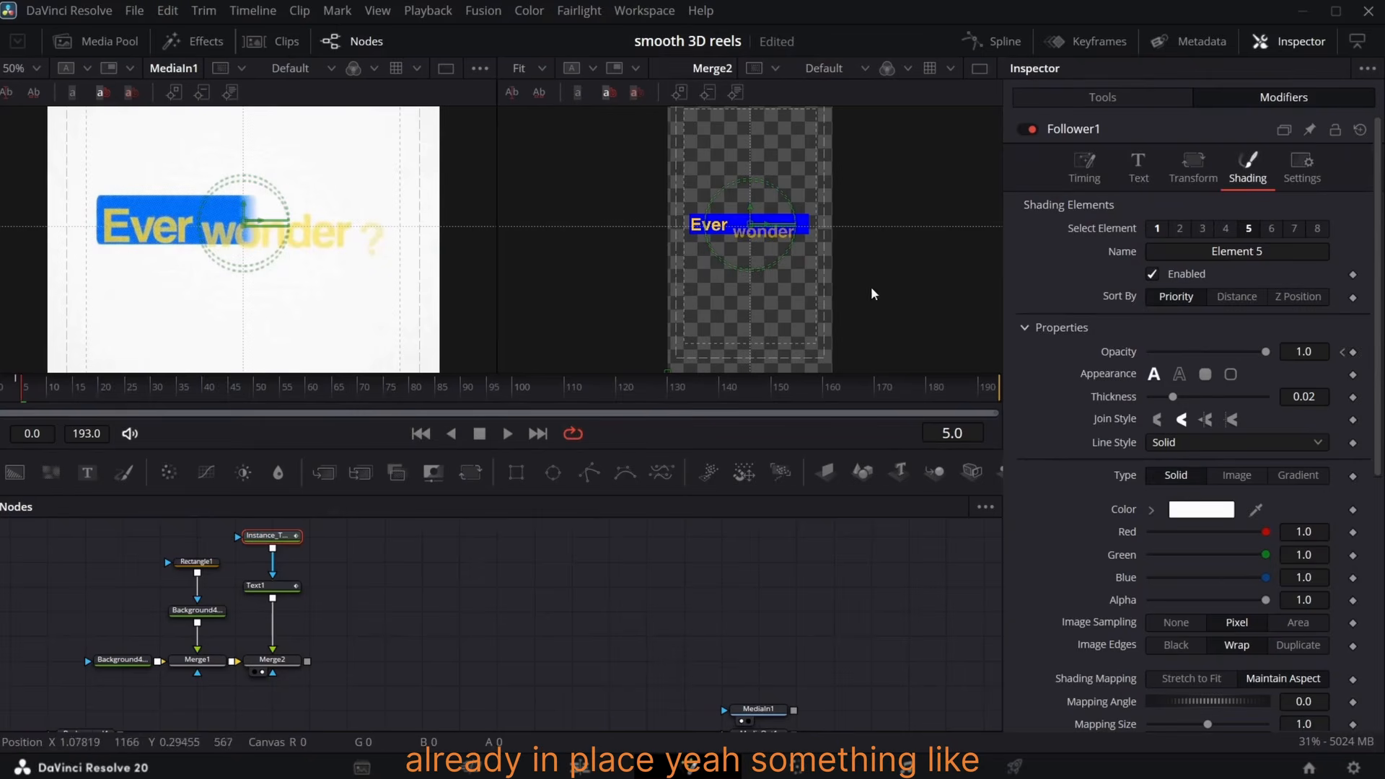
left_click(1084, 168)
left_click_drag(1296, 271, 1292, 272)
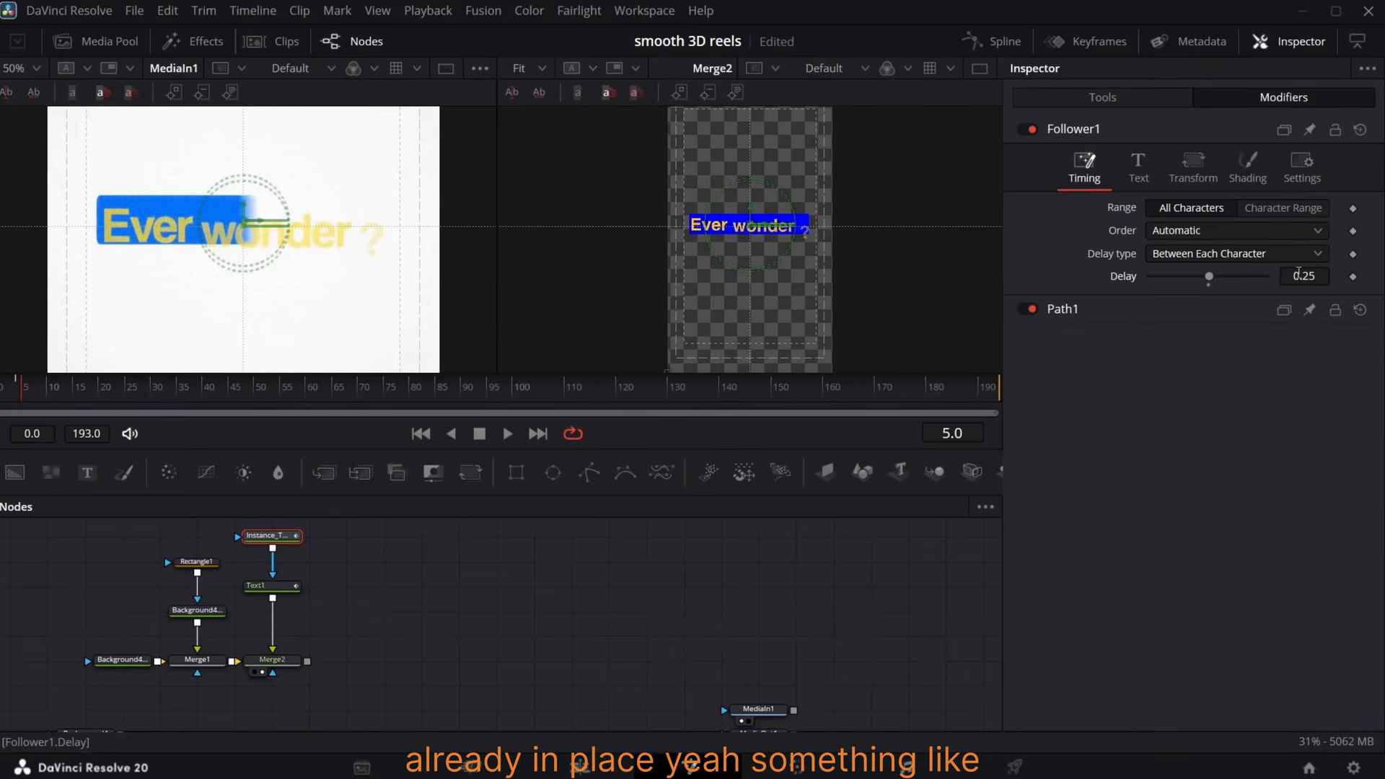
mouse_move(18, 395)
left_mouse_down()
mouse_move(68, 388)
mouse_move(10, 406)
mouse_move(40, 409)
mouse_move(11, 405)
left_mouse_up()
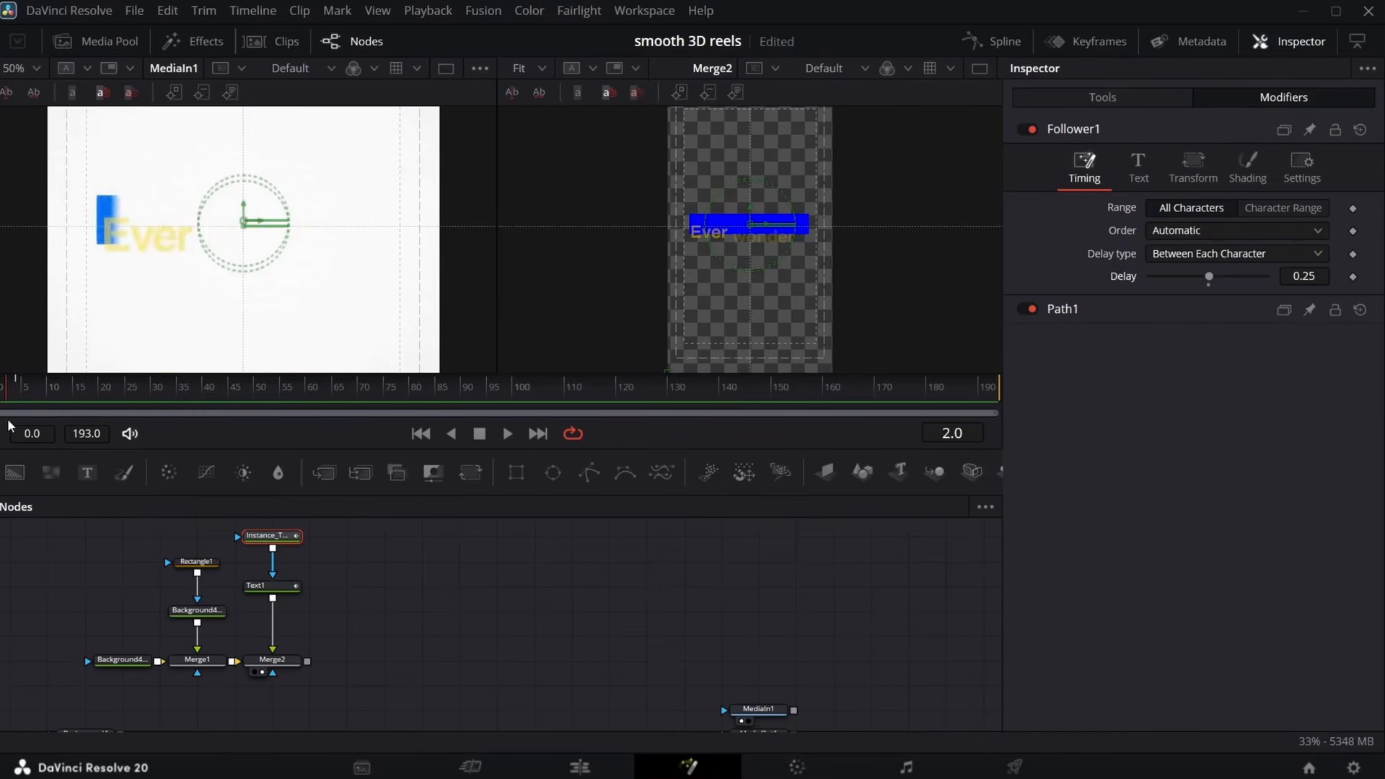
- Show all Instance_Text1 animation curves in the Spline editor, fit them to view and smooth their keyframes
left_click(994, 41)
left_click(483, 554)
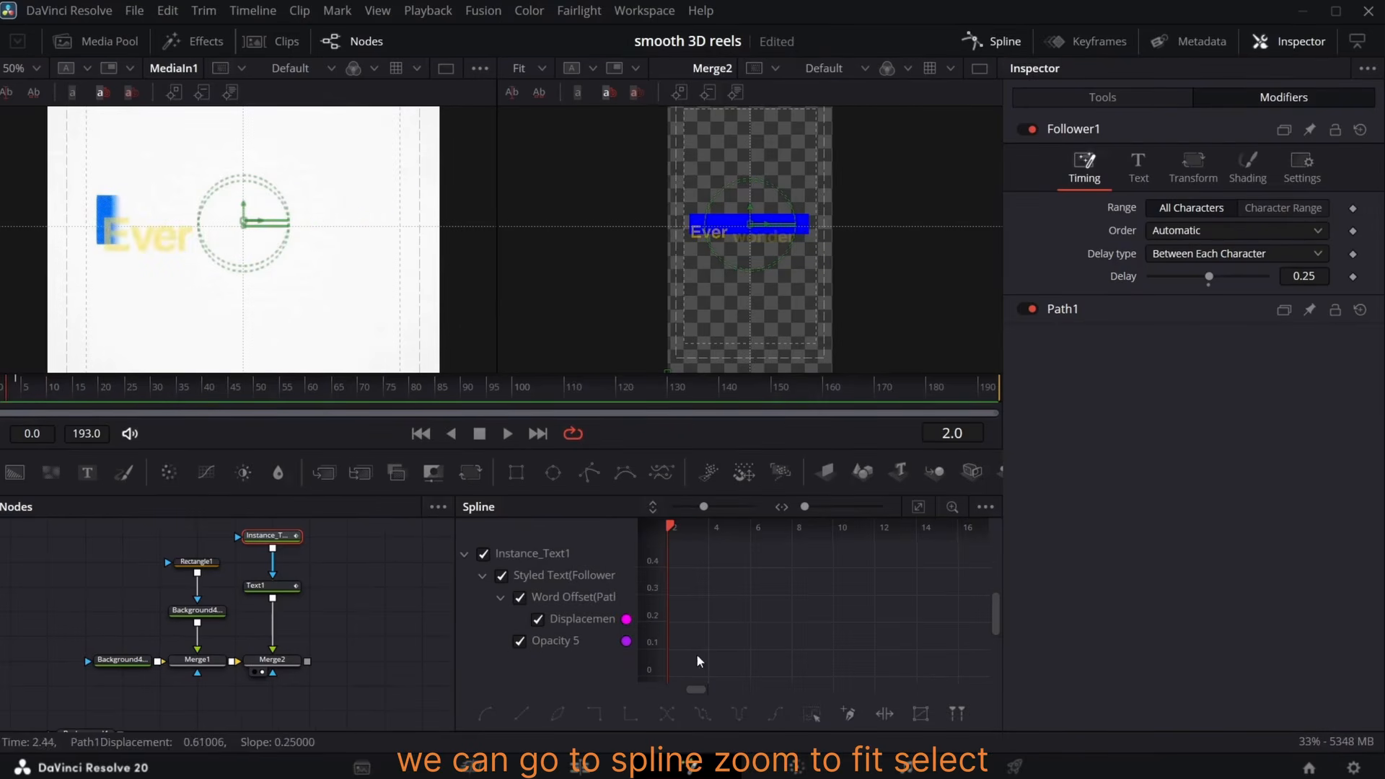
left_click(918, 506)
left_click(926, 507)
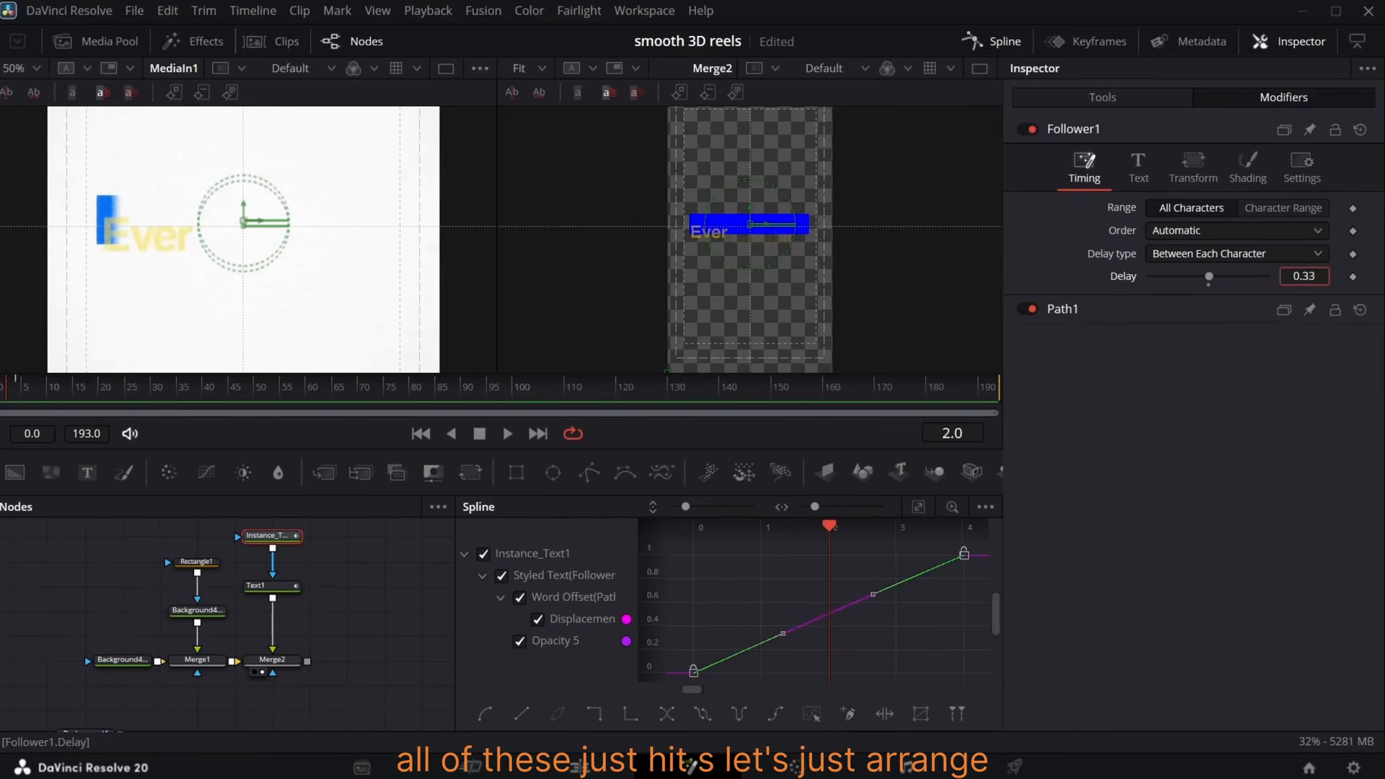
- Set the Follower's delay to 0.36, check the animation up to frame 18 and close the Spline editor
left_click_drag(1209, 277, 1226, 280)
left_click_drag(3, 403, 101, 390)
left_click(1003, 45)
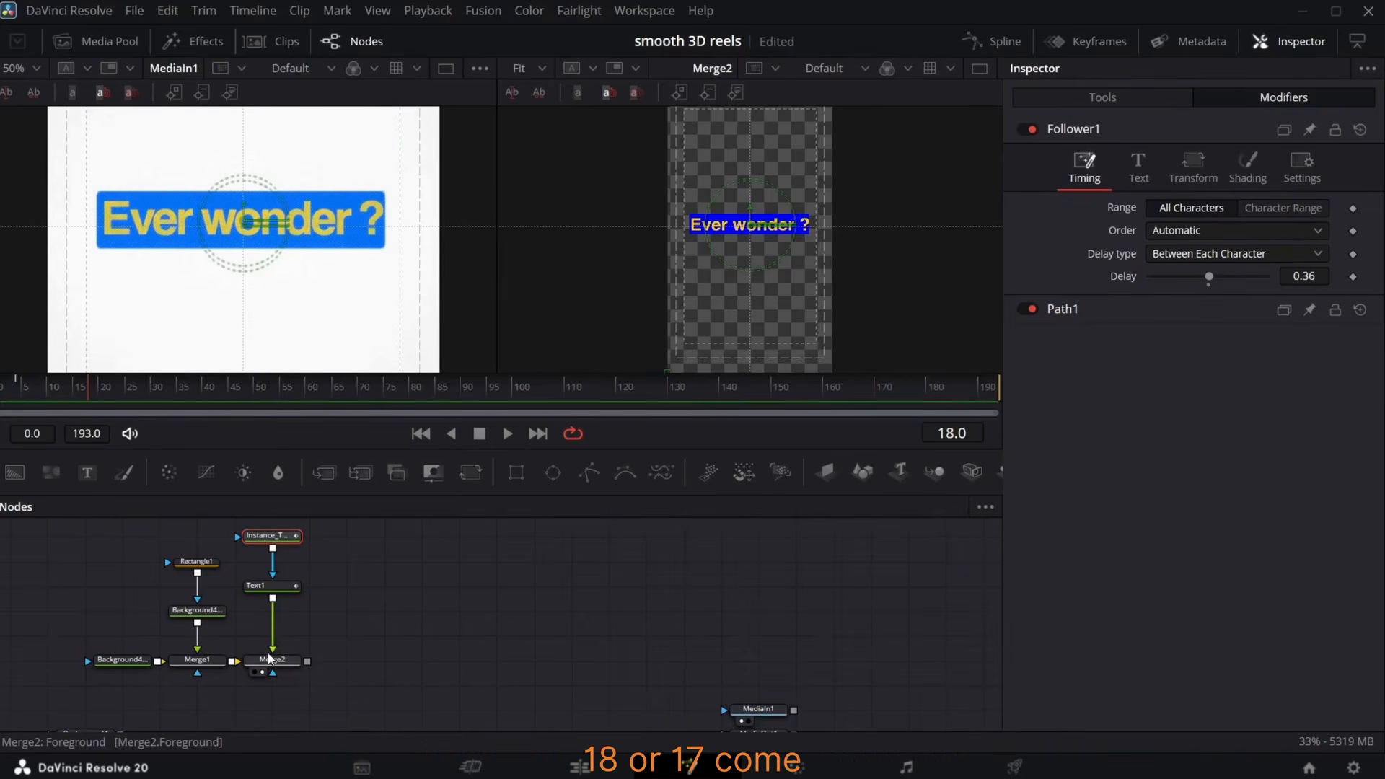
- Keyframe Merge2's Blend at 1.0 on frame 17 and set it to 0.0 on frame 22
key("Left")
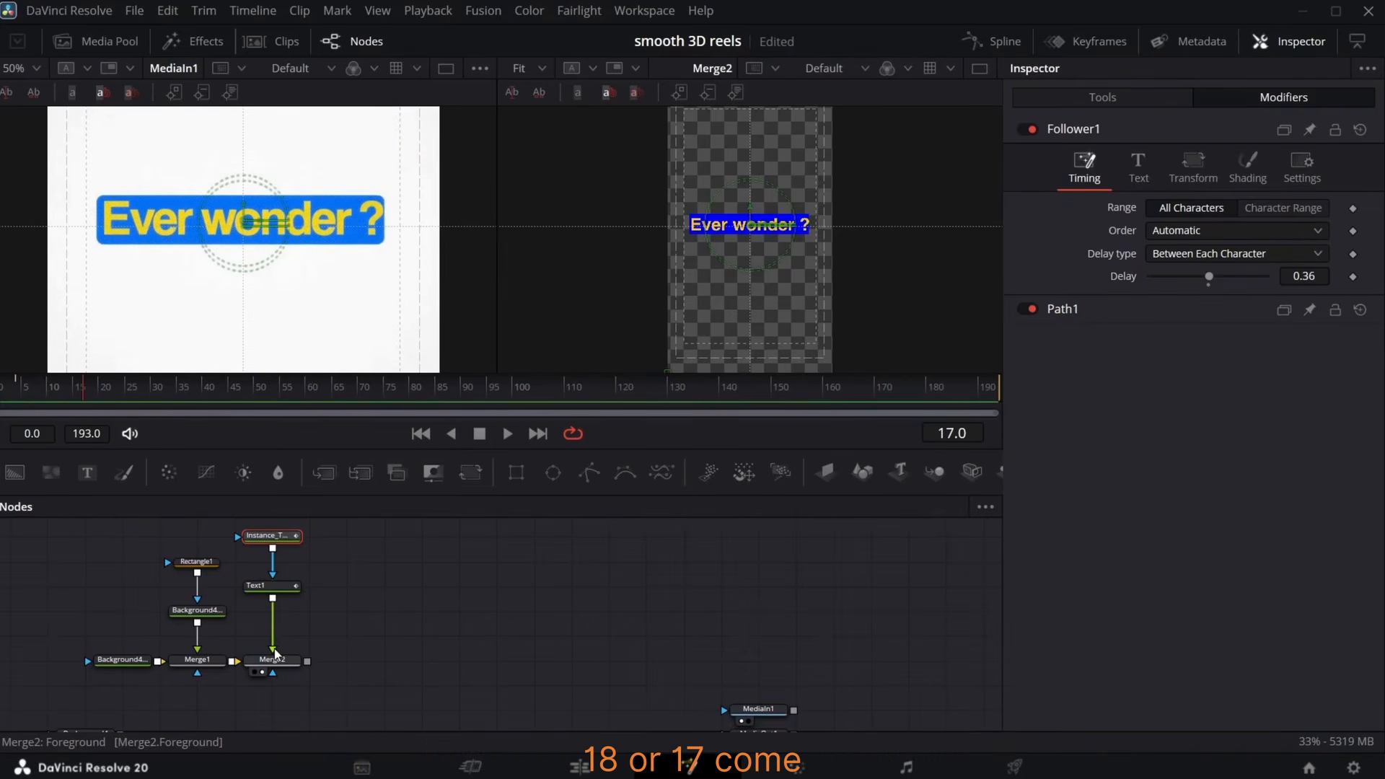
left_click(272, 658)
left_click(1354, 457)
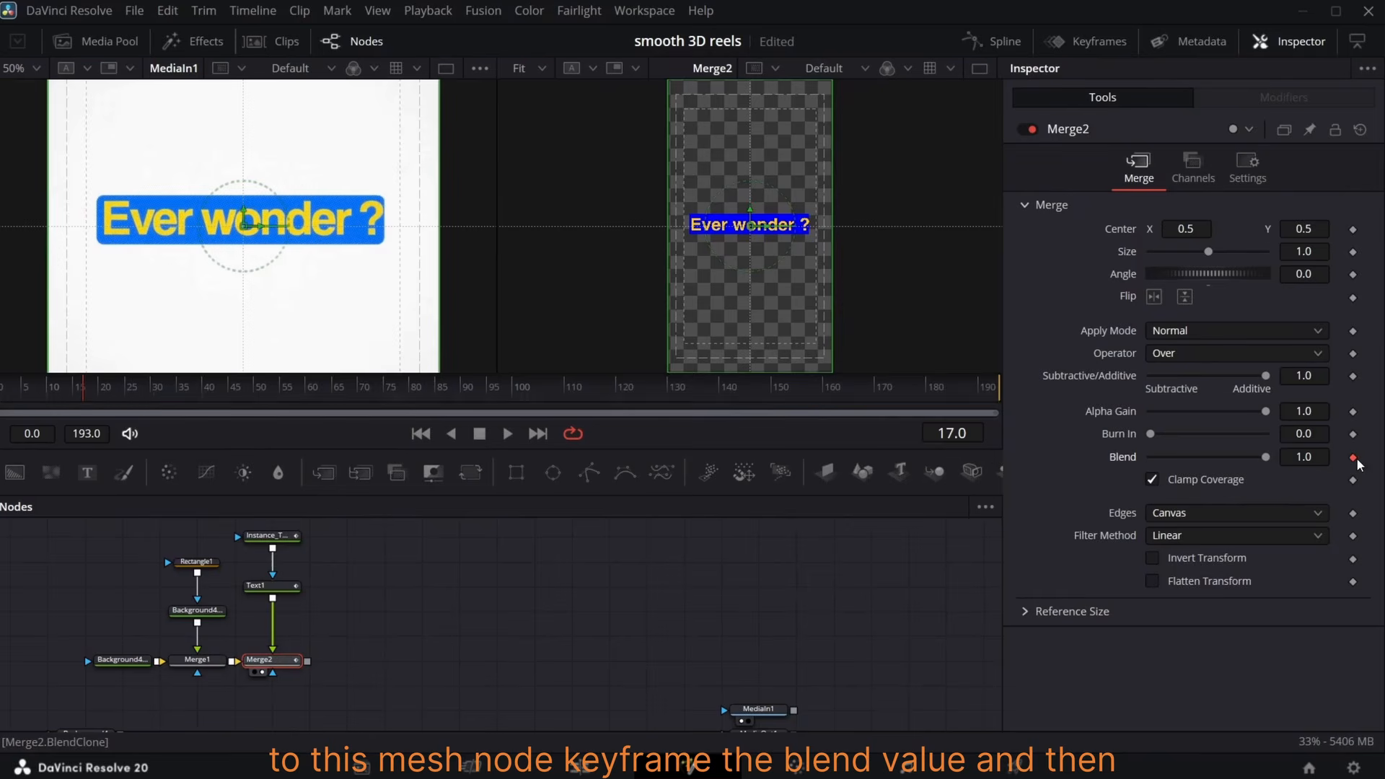
key("Right")
key("Right")
key("Right")
key("Right")
key("Right")
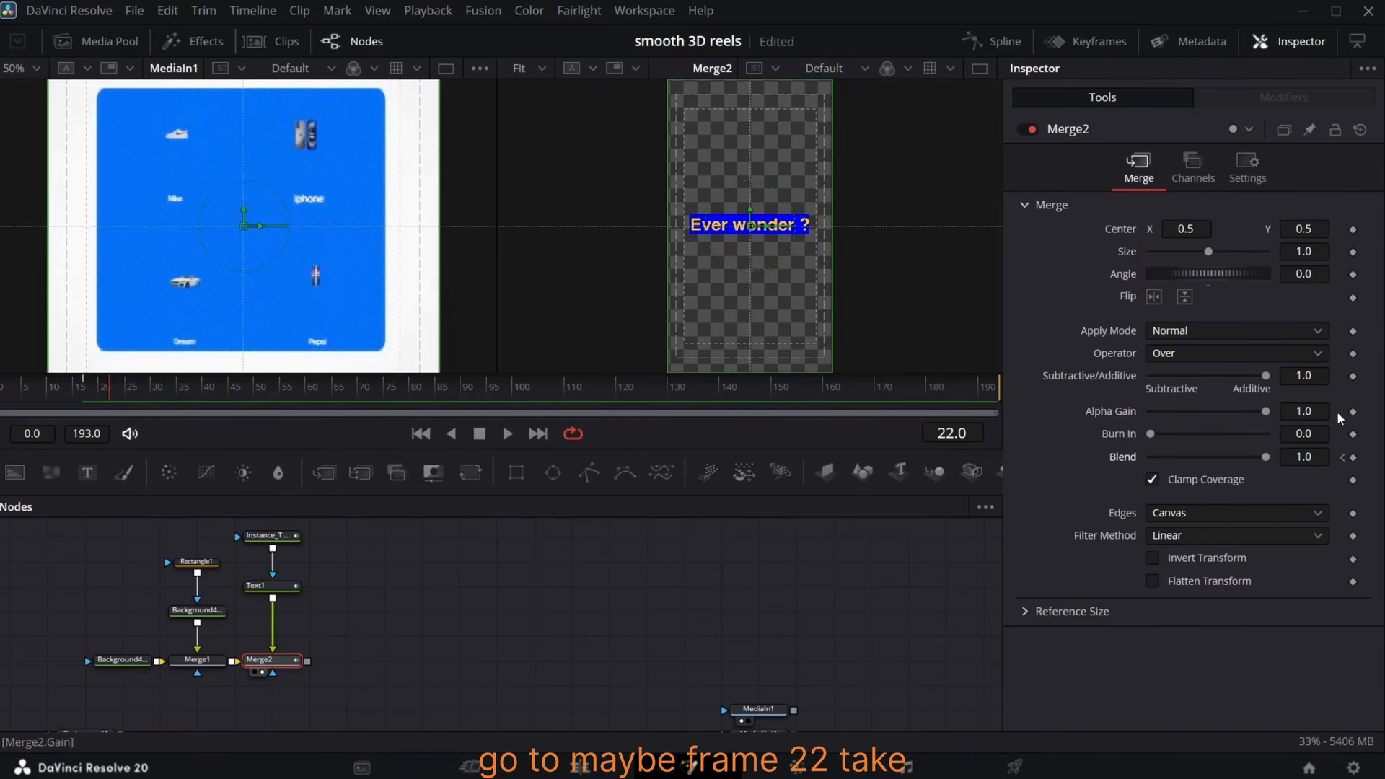
left_click_drag(1266, 458, 1151, 457)
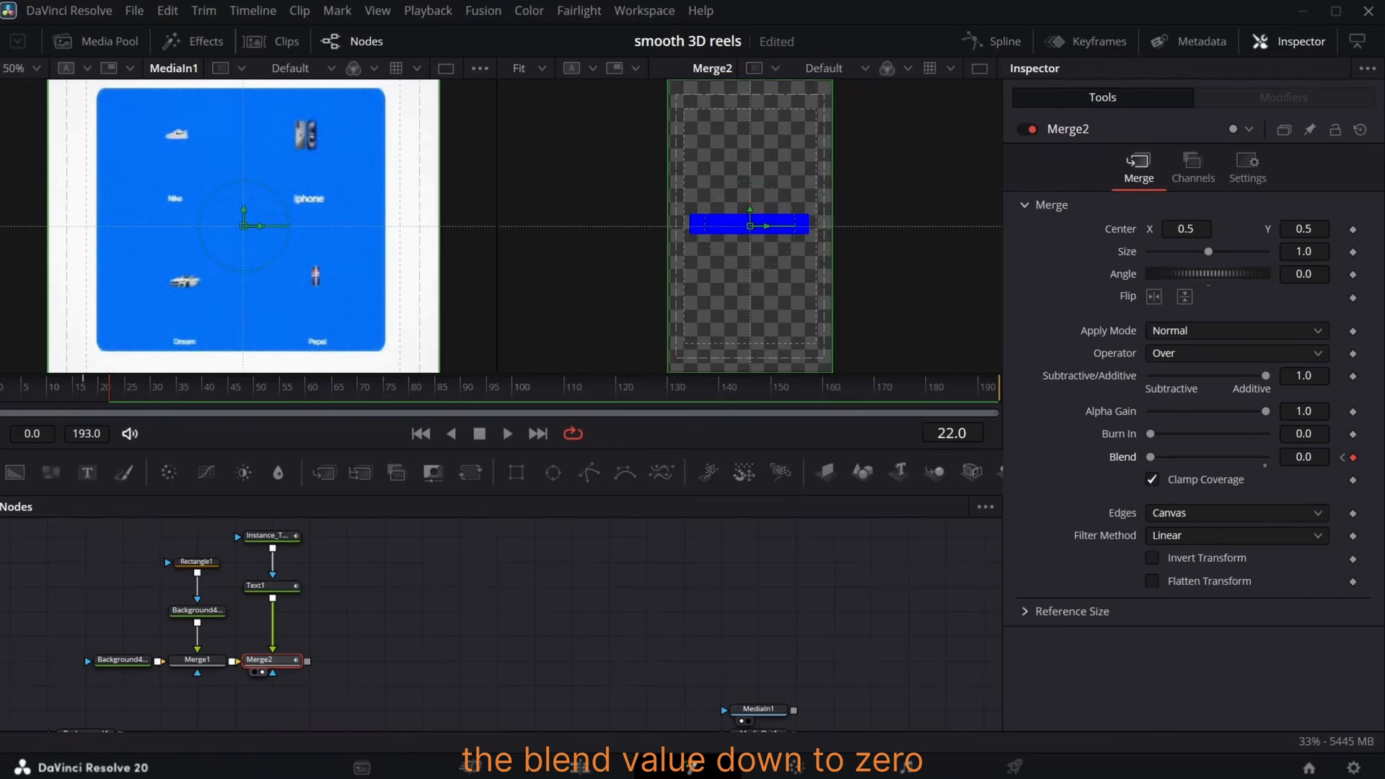
mouse_move(104, 392)
left_mouse_down()
mouse_move(89, 393)
mouse_move(109, 400)
left_mouse_up()
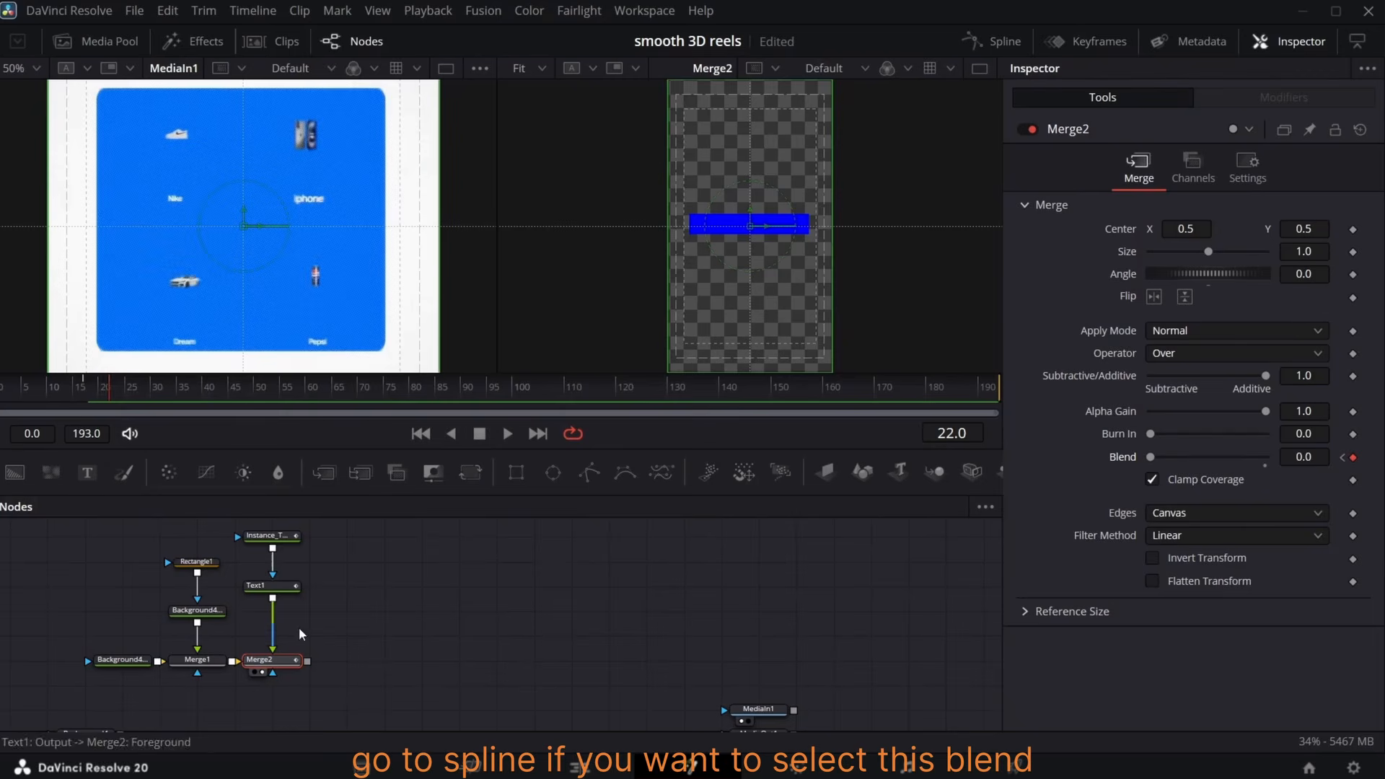
- Smooth all of Merge2's Blend keyframes in the Spline editor, close it and review the animation back to frame 0
left_click(1004, 41)
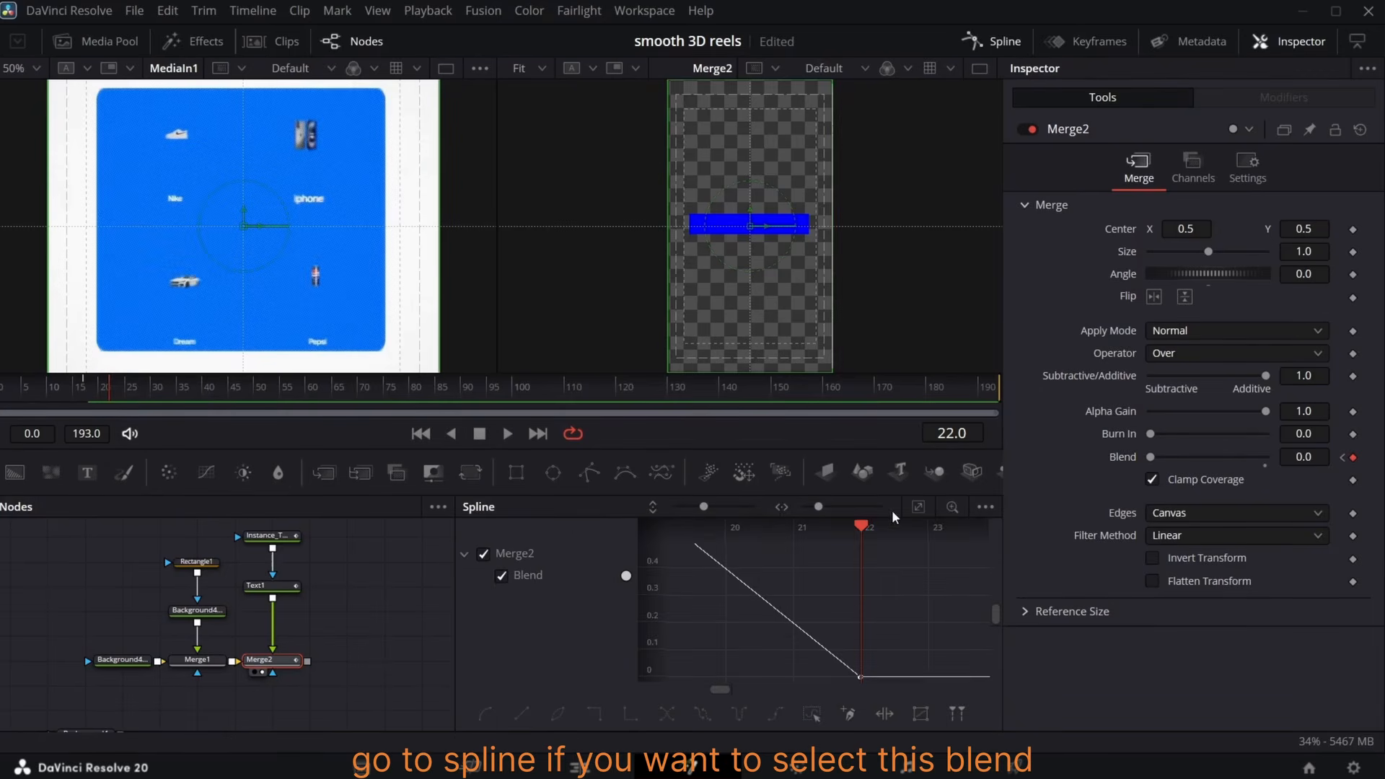
left_click(917, 506)
key("ctrl+a")
key("s")
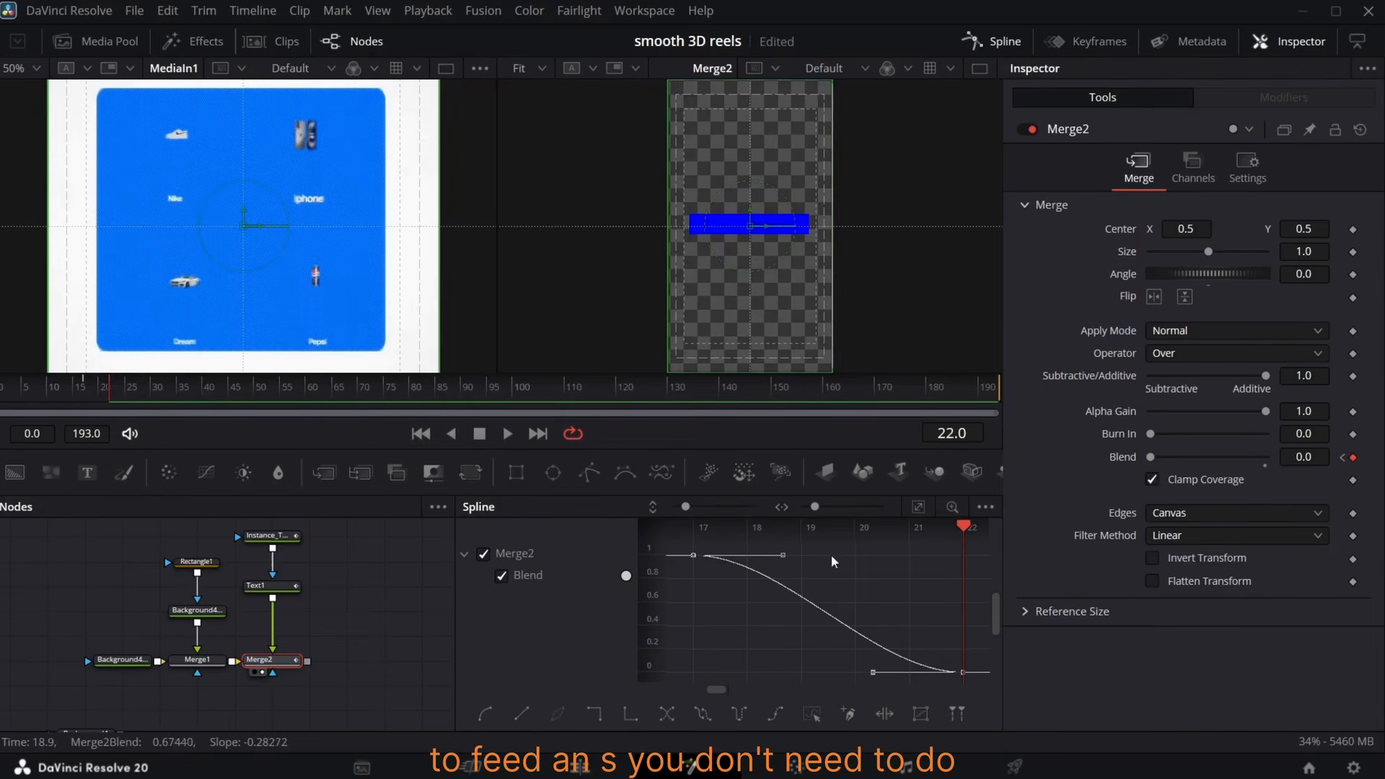
left_click(1004, 41)
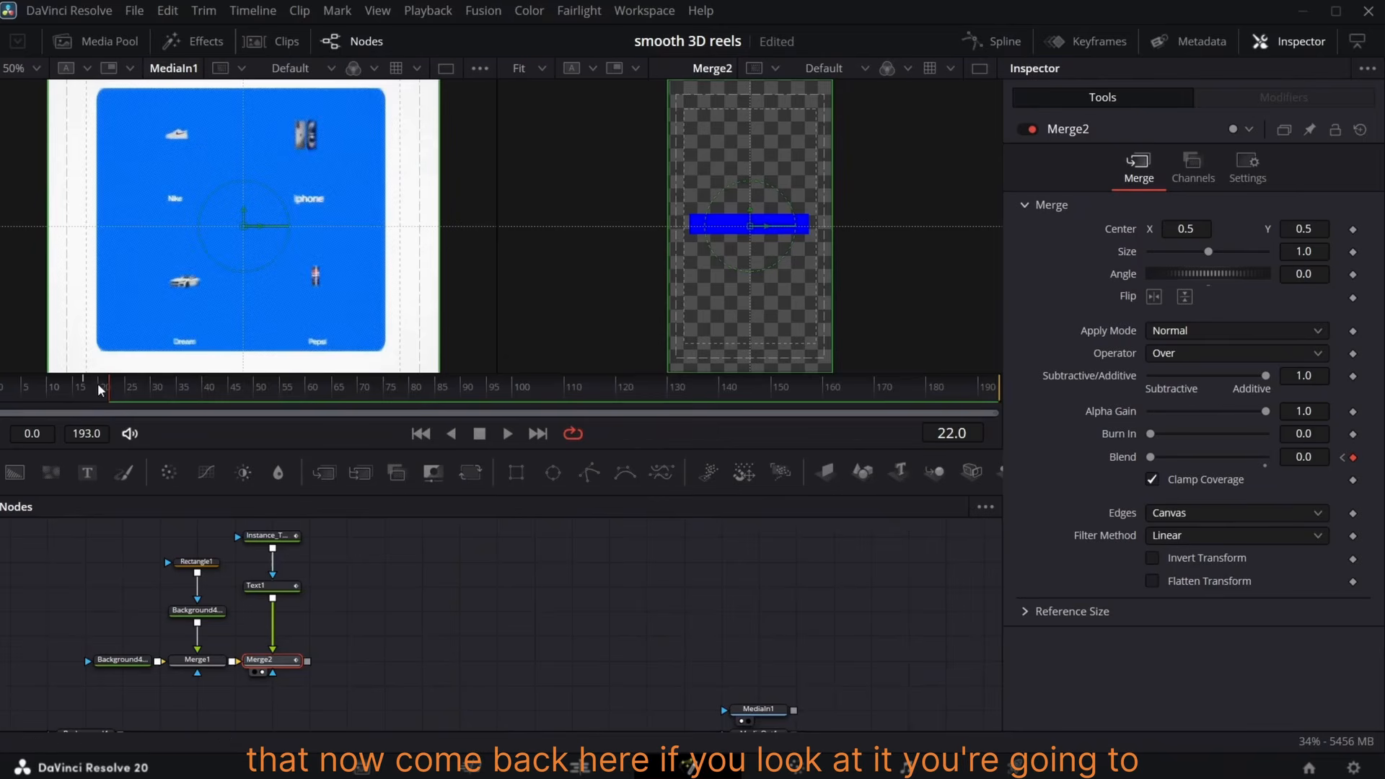
left_click_drag(98, 383, 36, 406)
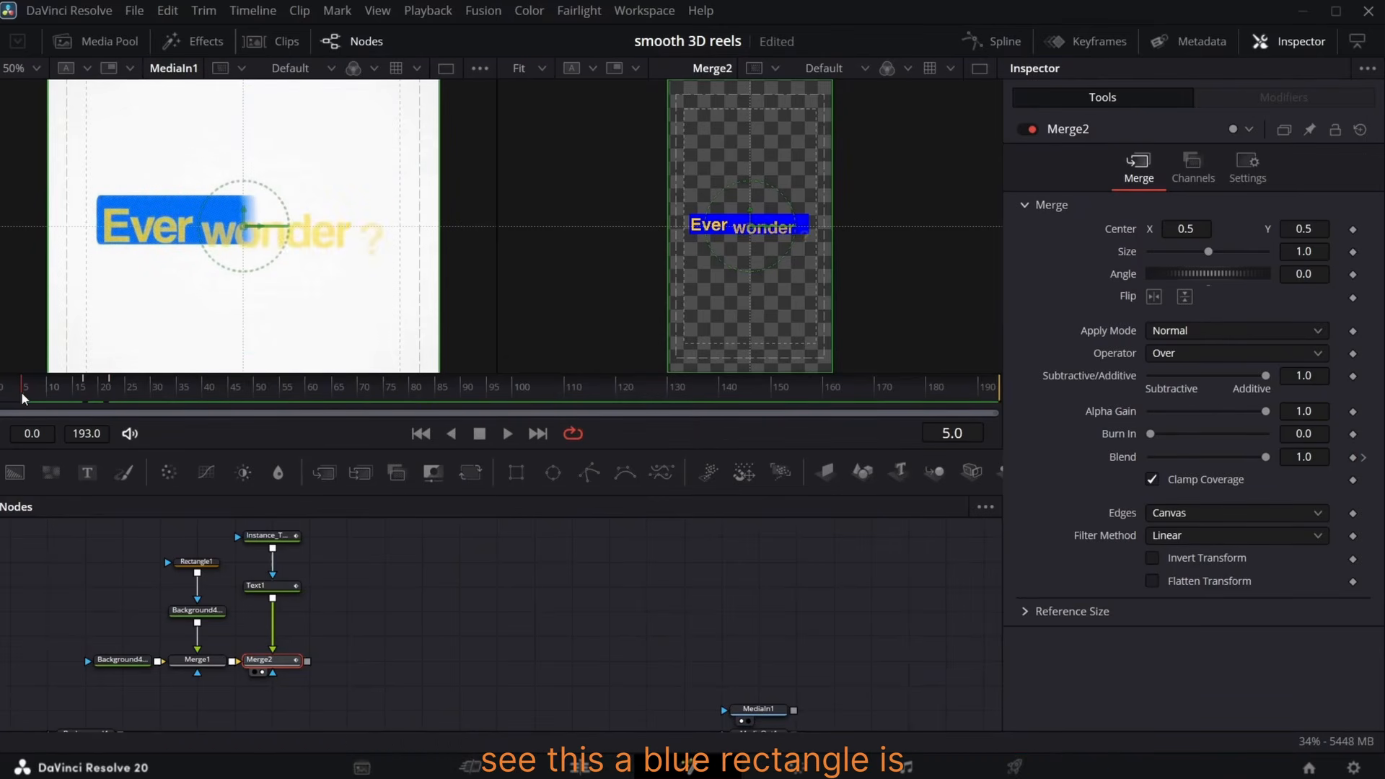
mouse_move(21, 394)
left_mouse_down()
mouse_move(1, 396)
mouse_move(34, 397)
mouse_move(0, 400)
mouse_move(87, 385)
mouse_move(0, 397)
left_mouse_up()
- Add a rectangle mask below Merge2, widen it to about 0.764 to clear the reference's blue box, and connect it to Merge2
left_click_drag(511, 474, 270, 702)
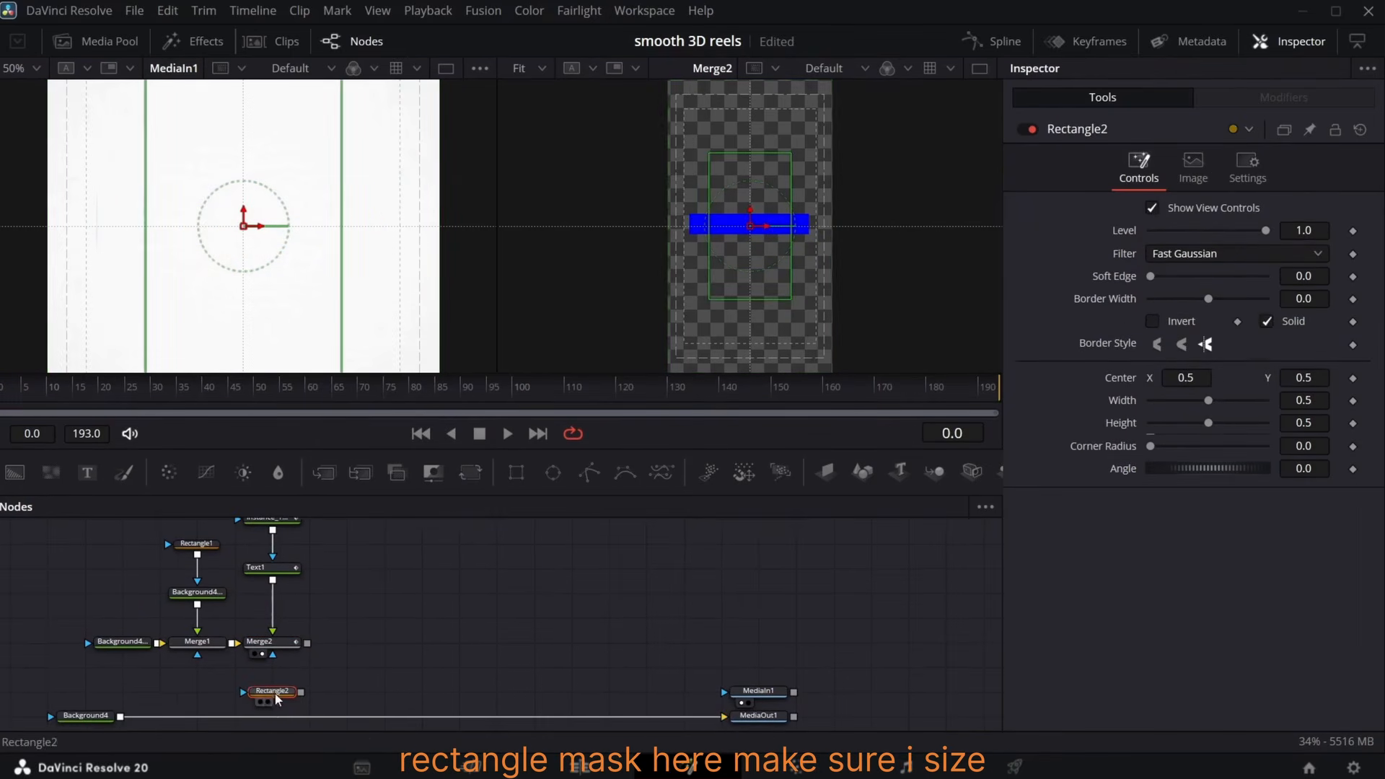
left_click_drag(792, 263, 824, 263)
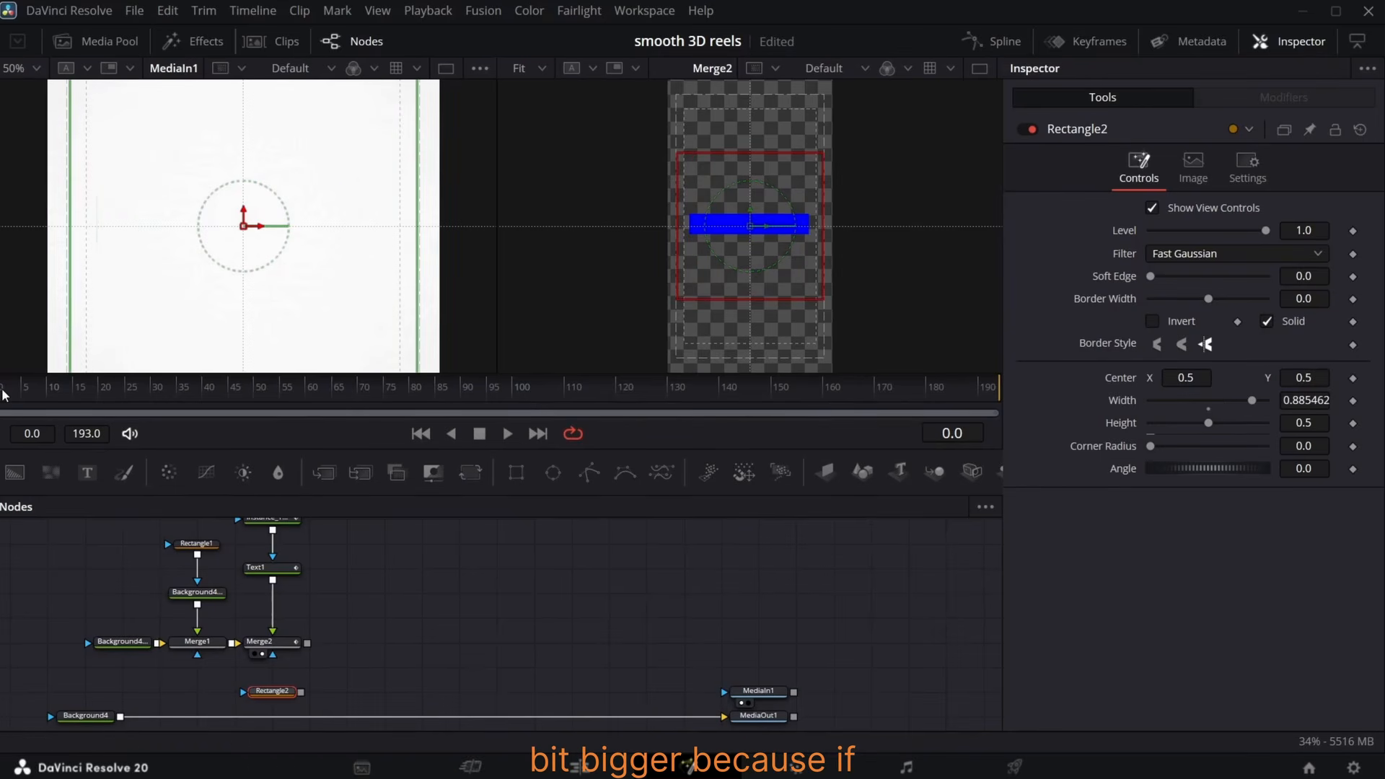
left_click_drag(2, 393, 140, 378)
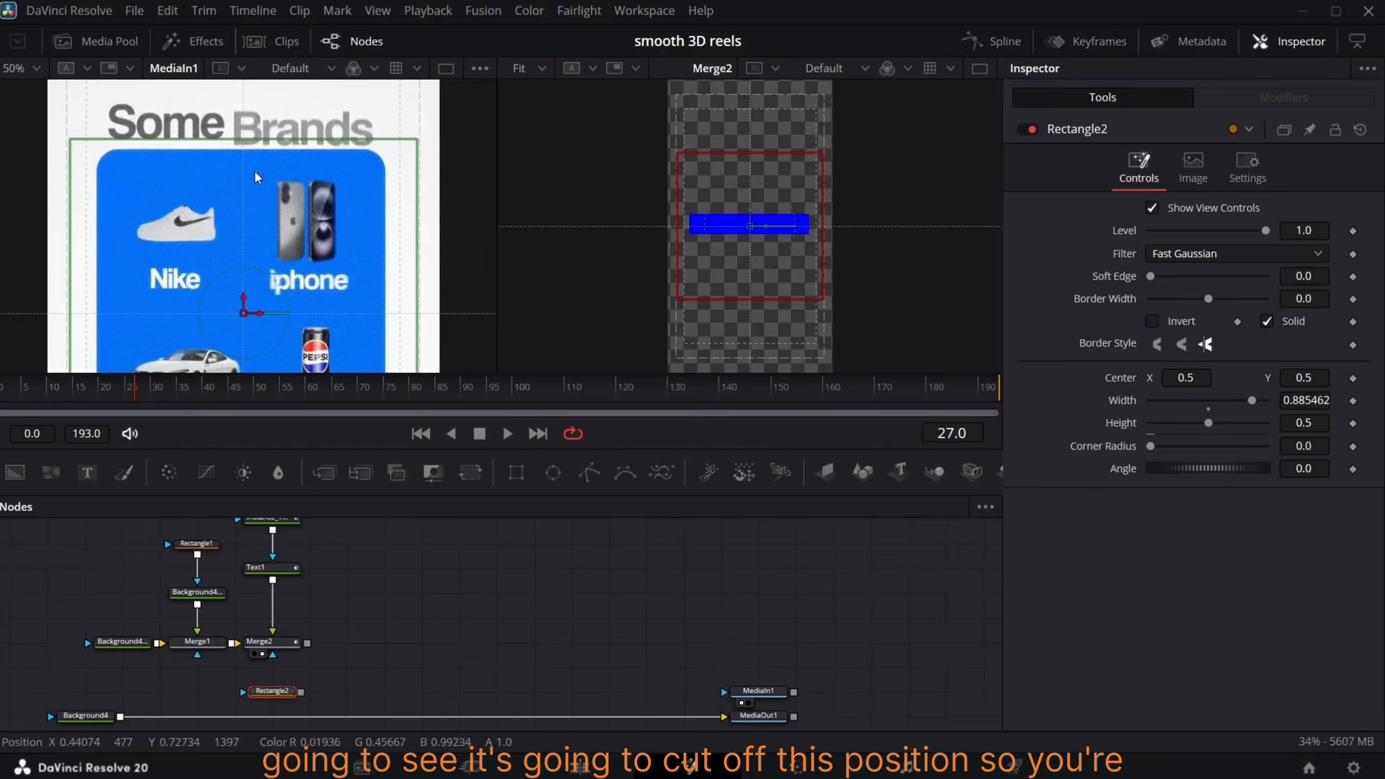
scroll(318, 252, "down", 3)
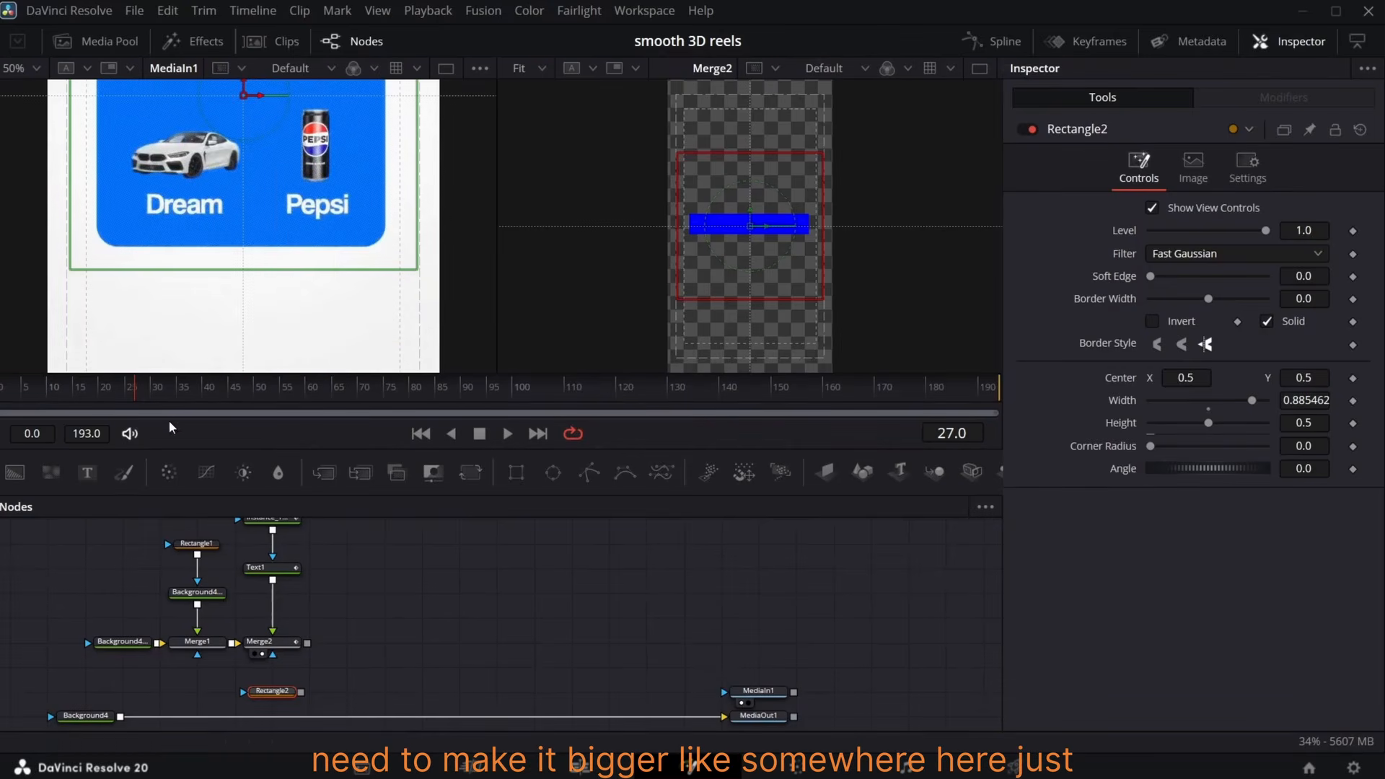
left_click_drag(137, 391, 102, 400)
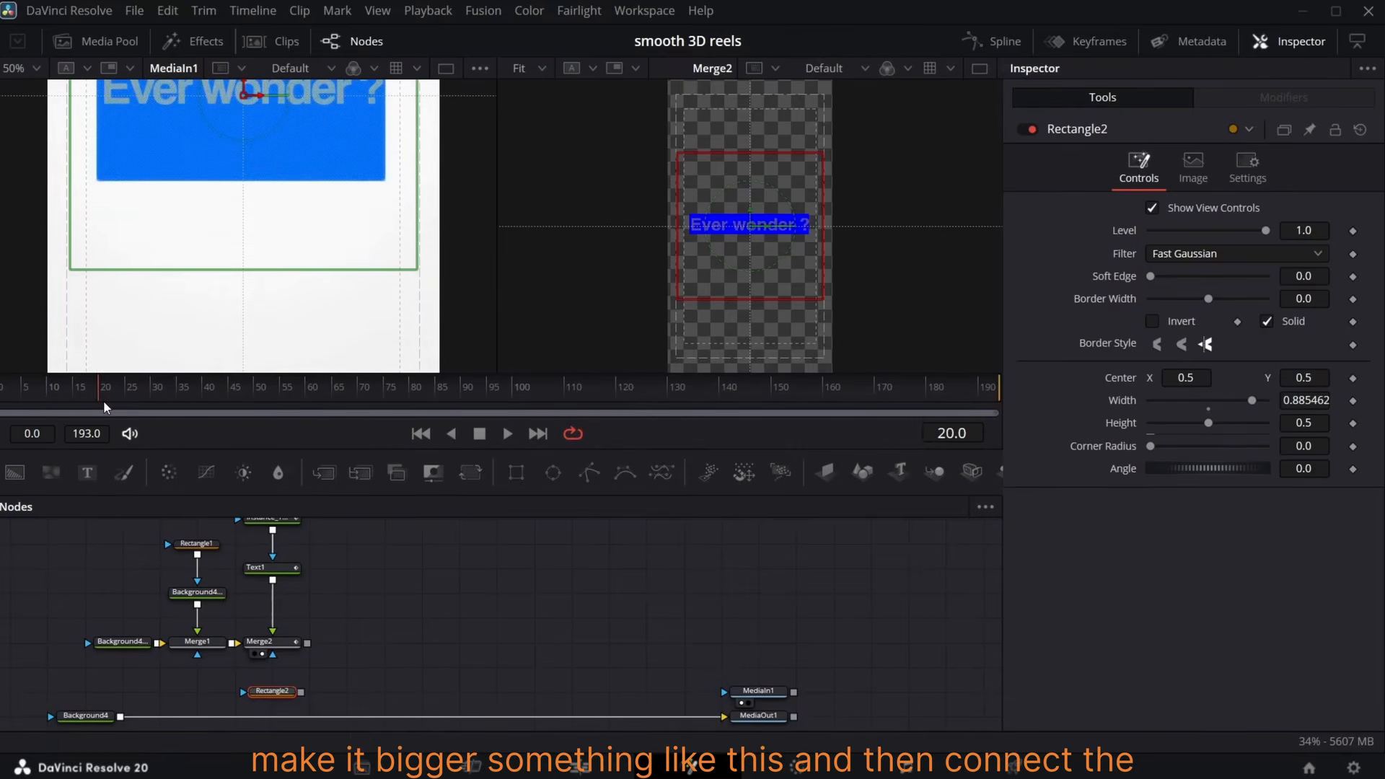
left_click_drag(1251, 401, 1238, 400)
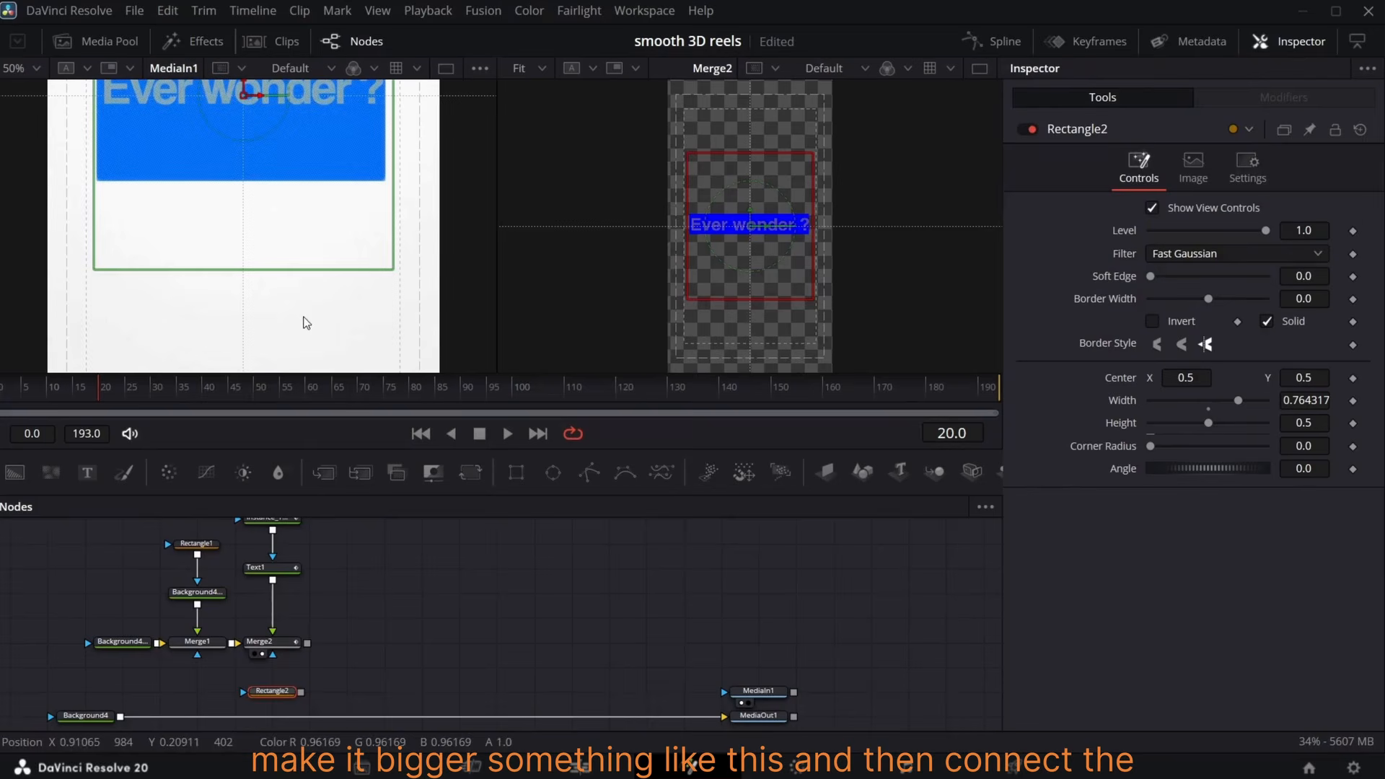
left_click_drag(301, 692, 275, 653)
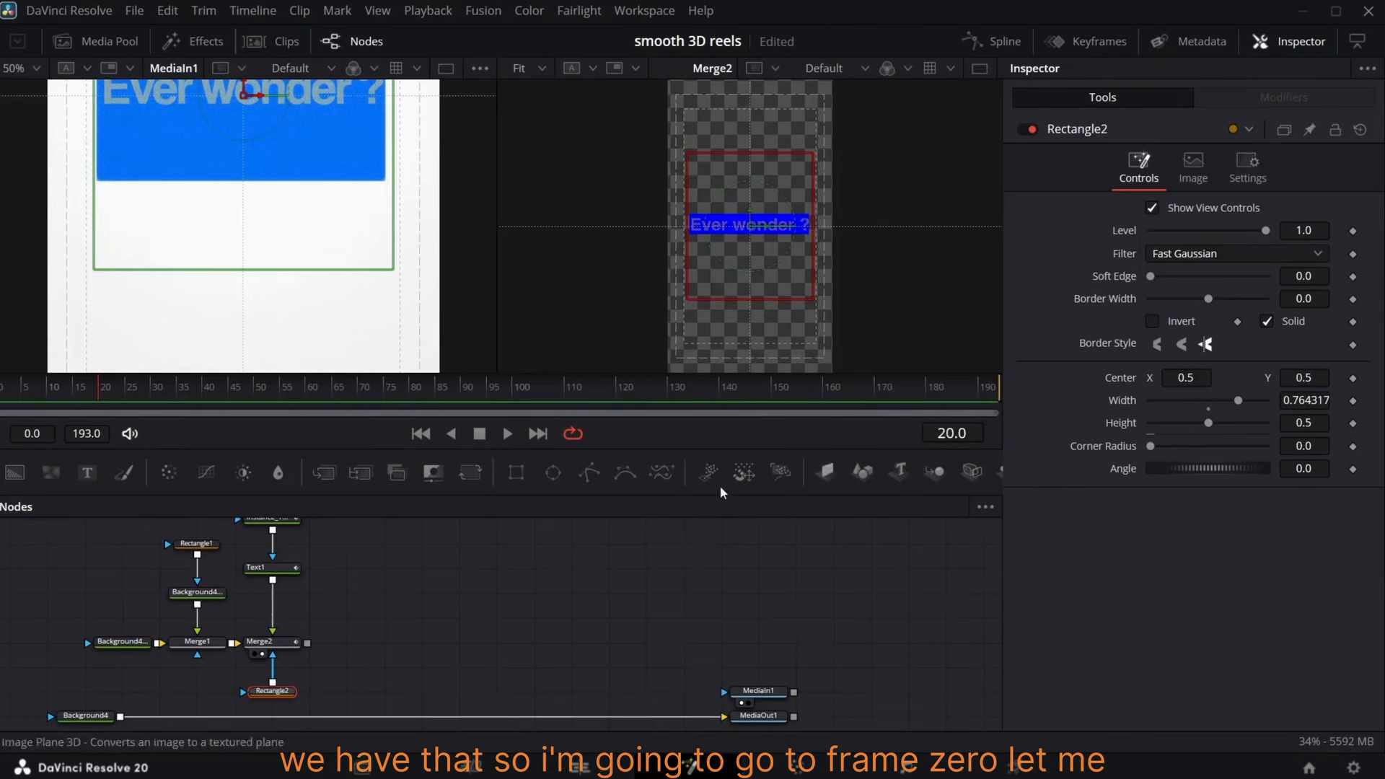
- Keyframe Rectangle2's center at frames 0 and 17, set X to -0.3 at frame 0, and reconnect the mask to Merge1
left_click_drag(100, 392, 2, 392)
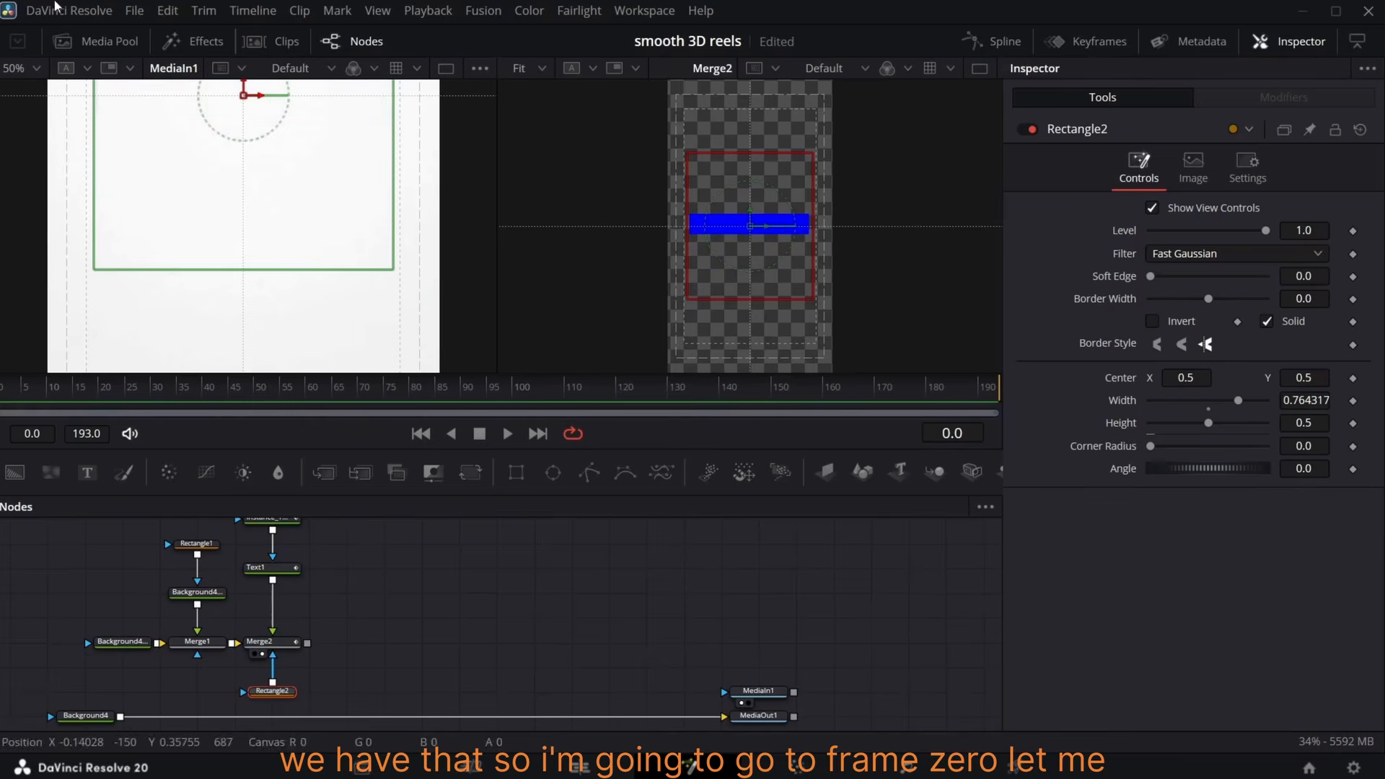
left_click(34, 67)
left_click(28, 115)
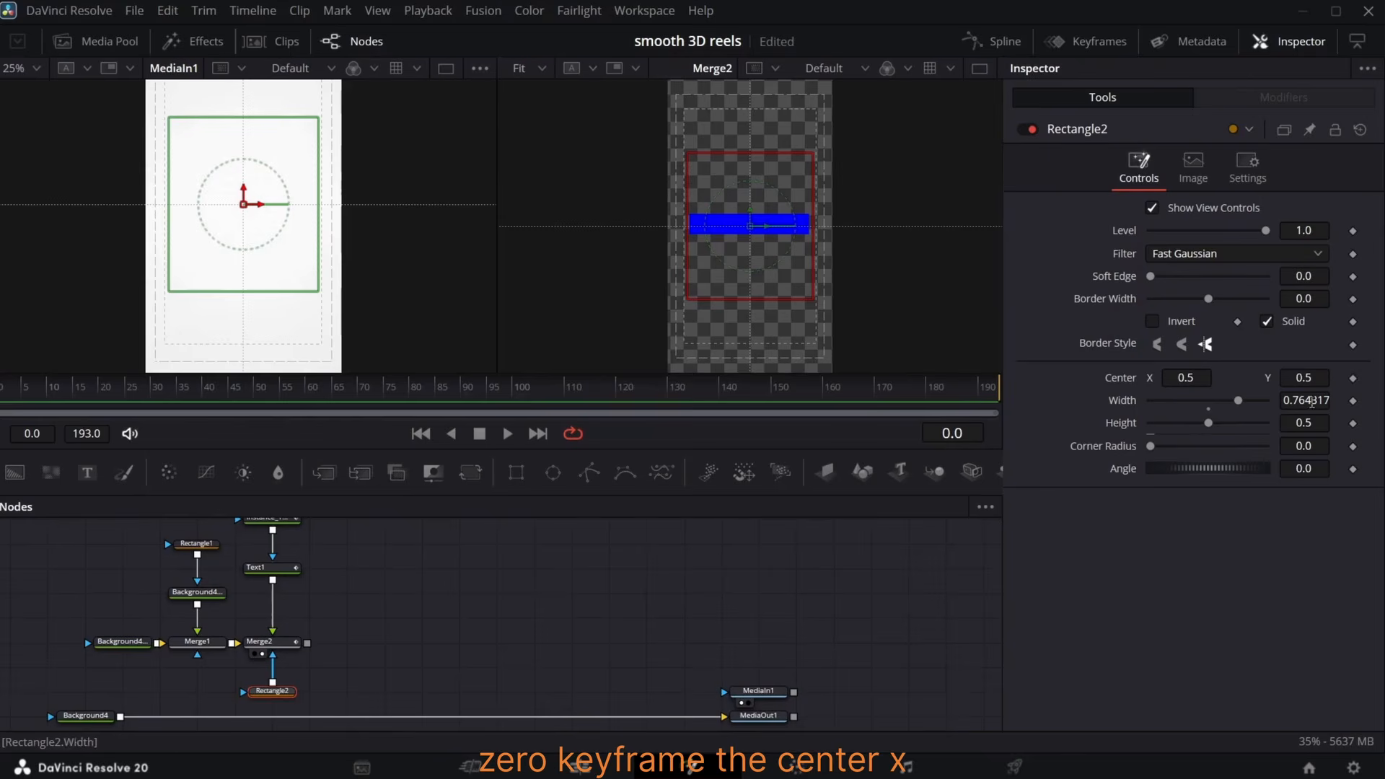
left_click(1354, 380)
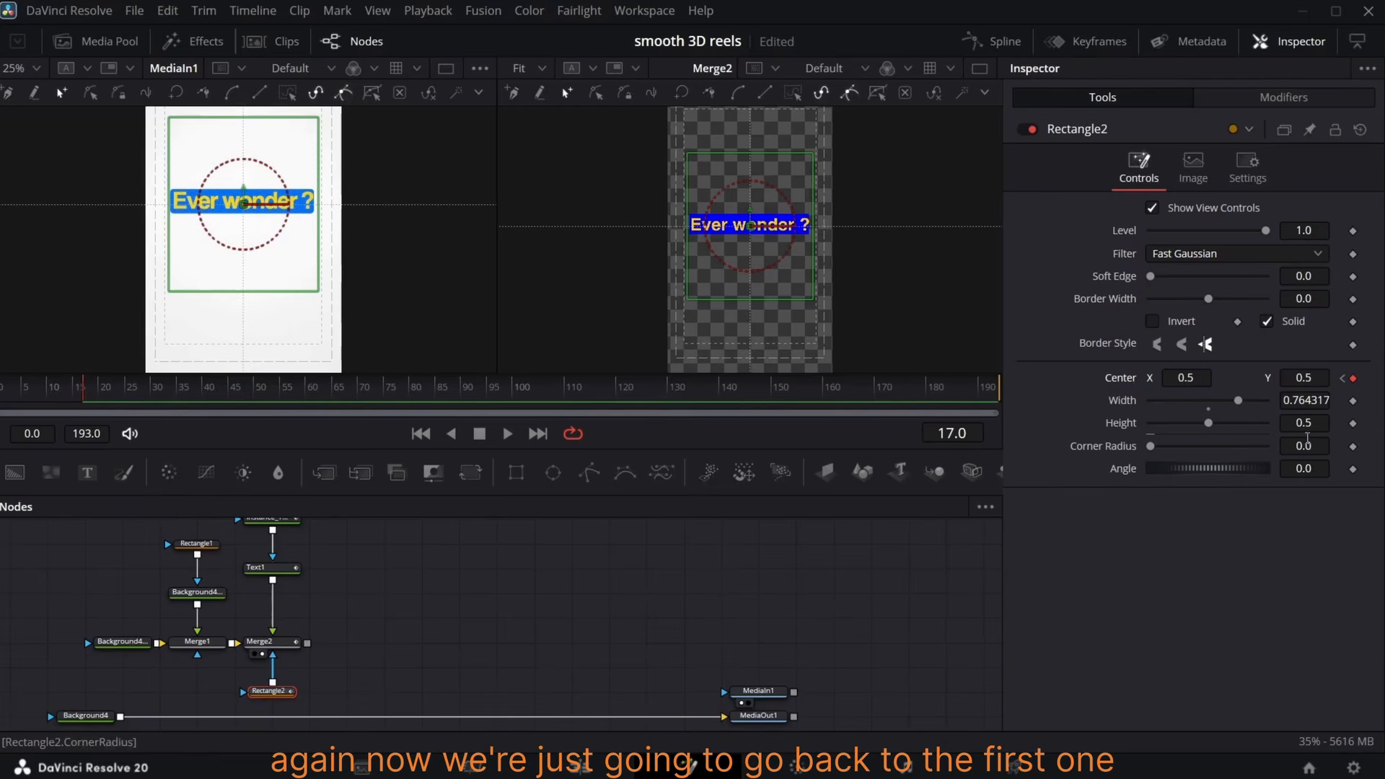
left_click(1343, 378)
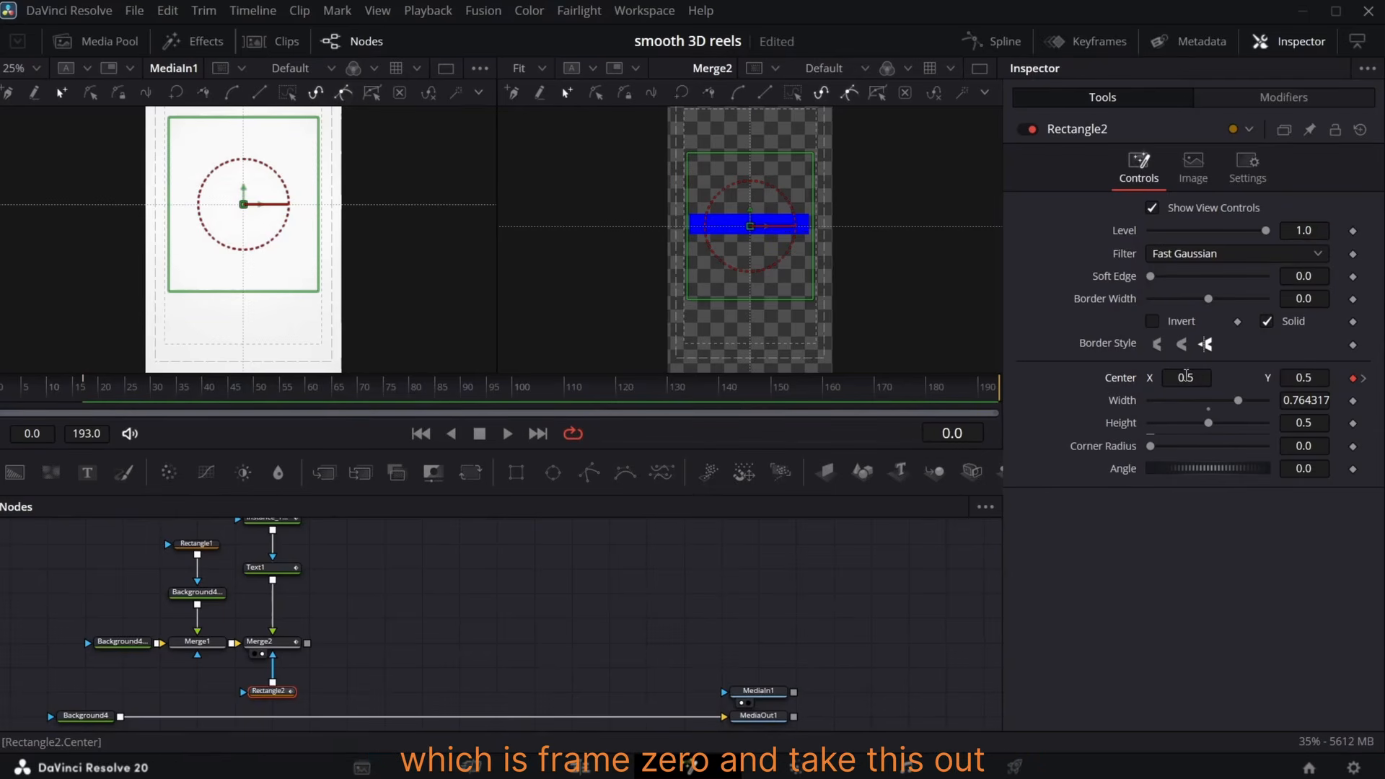
left_click_drag(1185, 377, 608, 377)
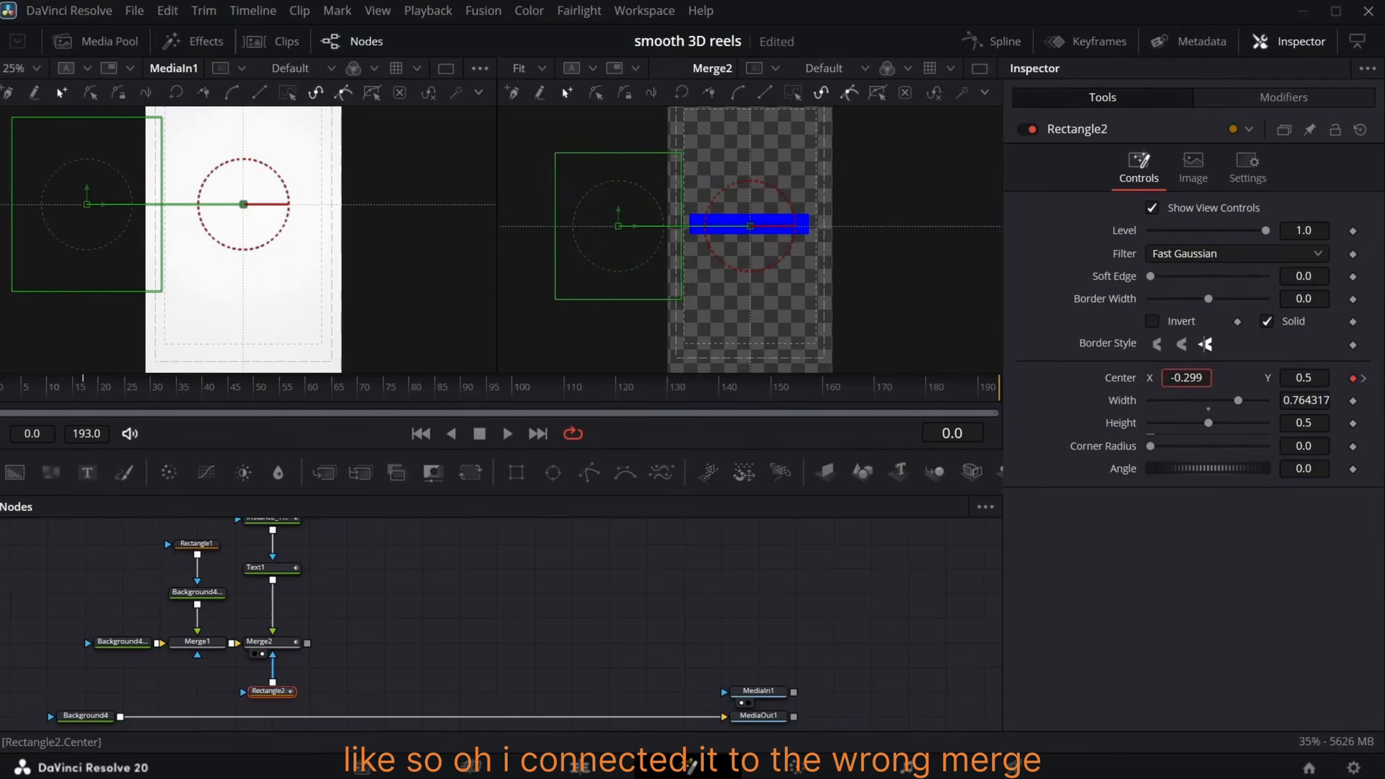
left_click(272, 665)
left_click_drag(124, 702, 197, 655)
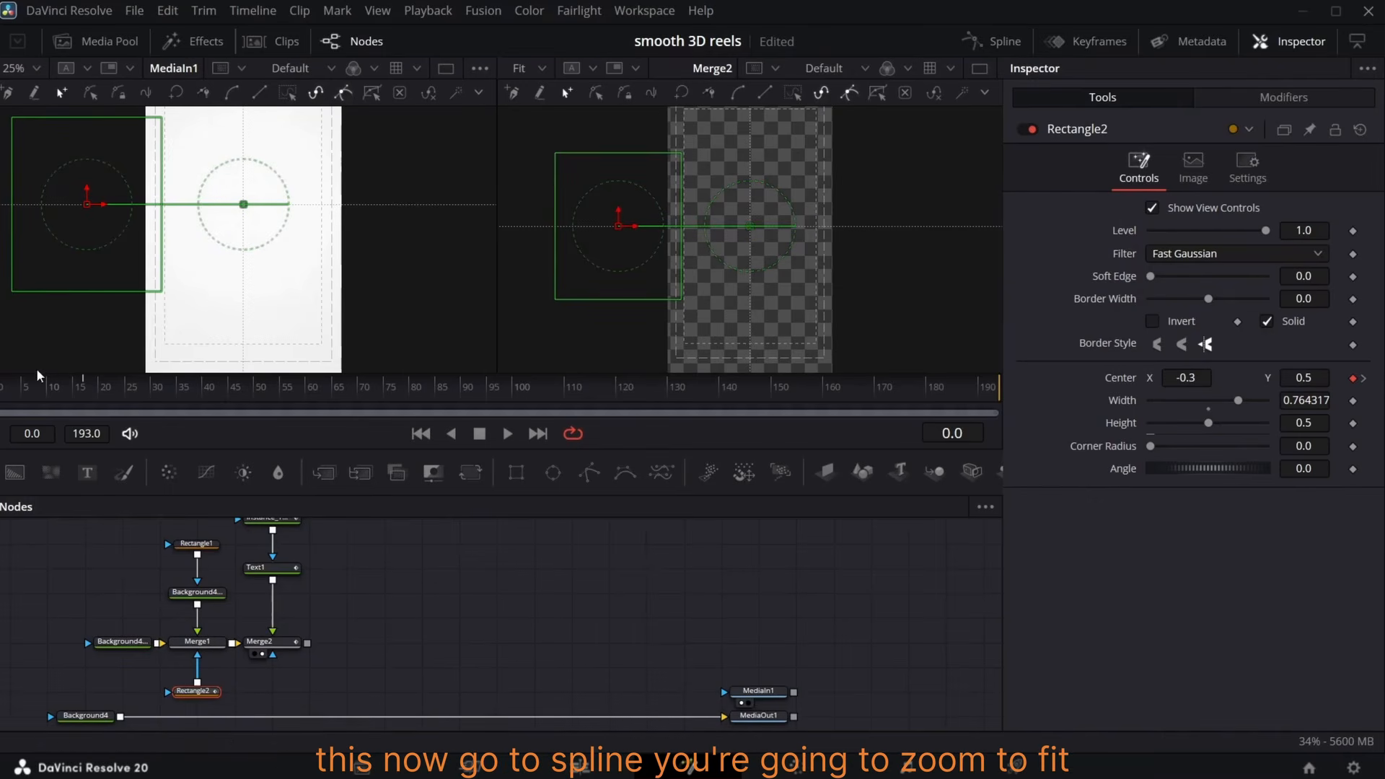
- Fit Rectangle2's displacement curve in the Spline editor, apply Out Cubic easing to its keyframes and play the animation from frame 0
left_click(993, 41)
left_click(920, 507)
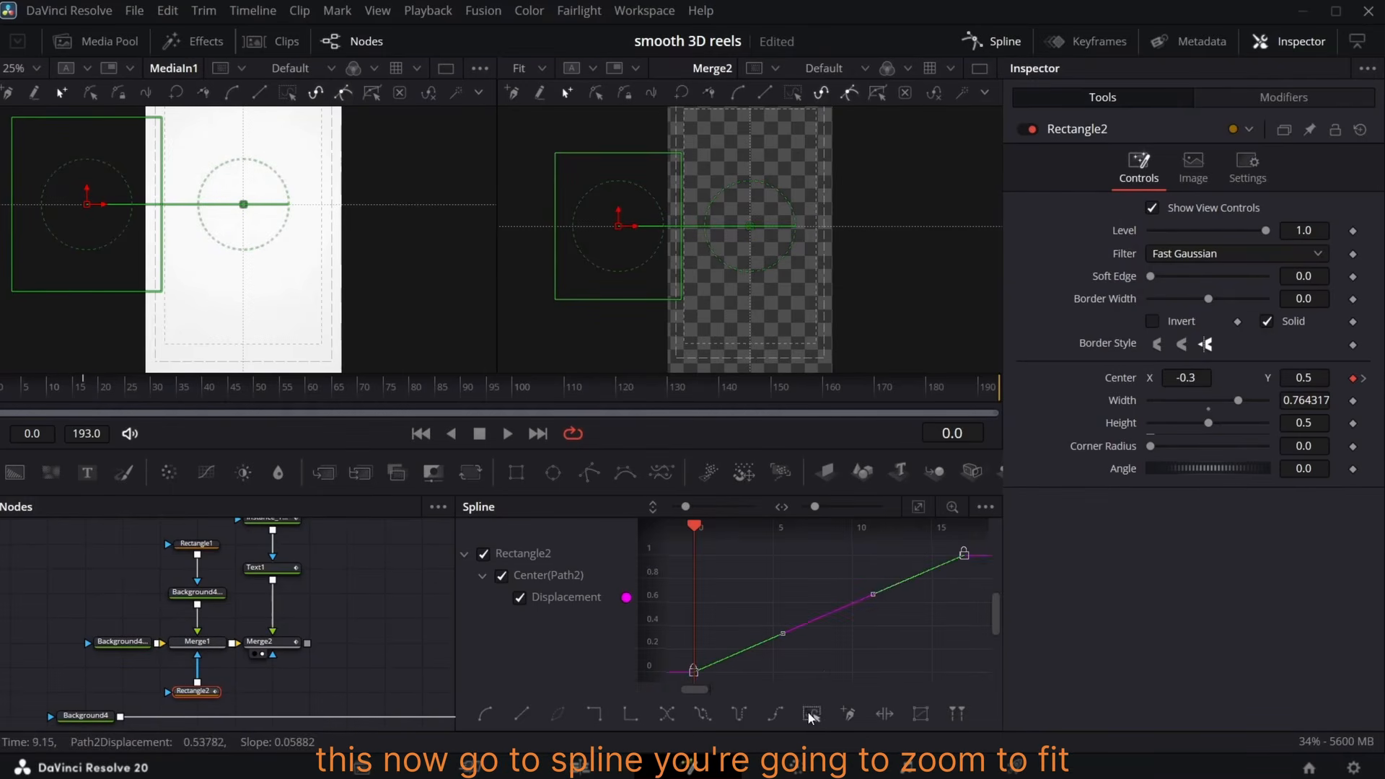
right_click(833, 671)
mouse_move(1010, 386)
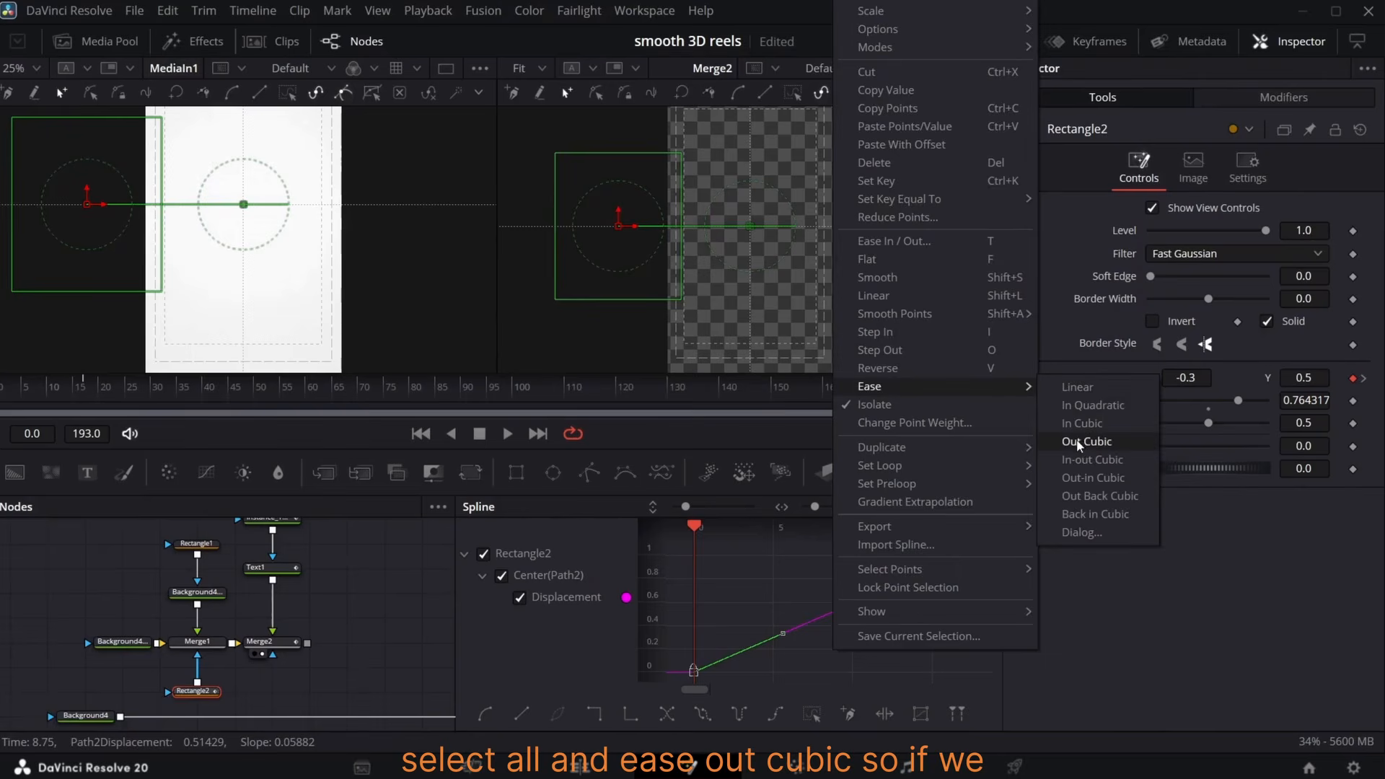
left_click(1082, 442)
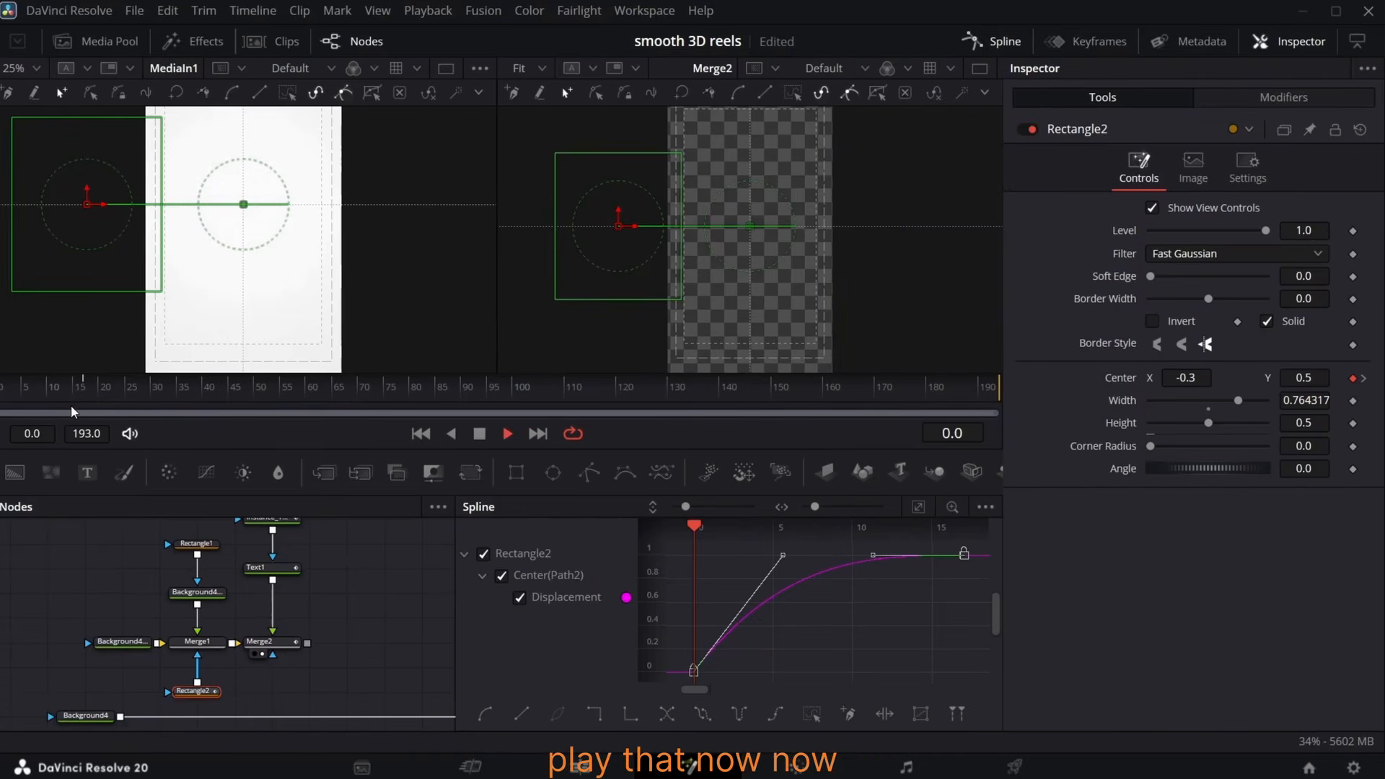
key("space")
left_click(1, 393)
key("space")
left_click(1, 394)
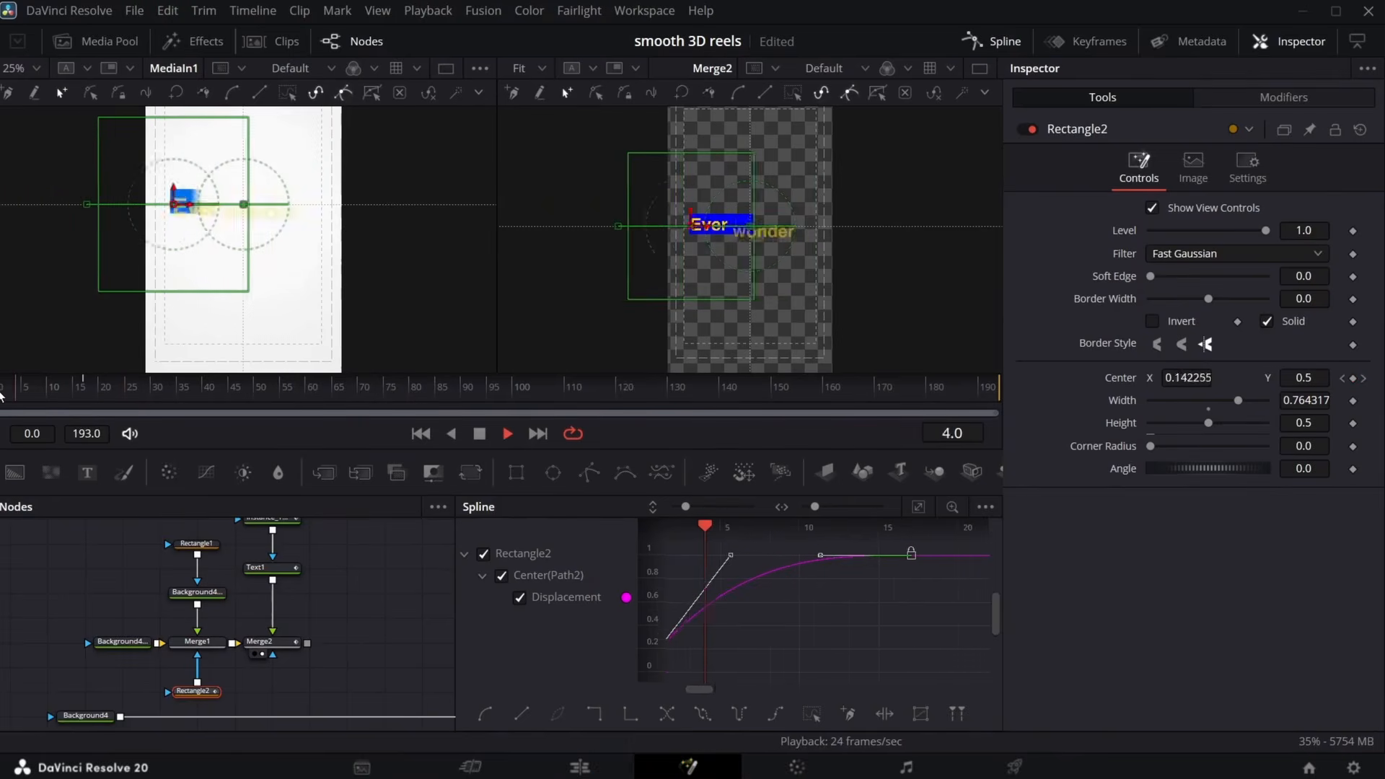
left_click(1, 394)
left_click(1, 395)
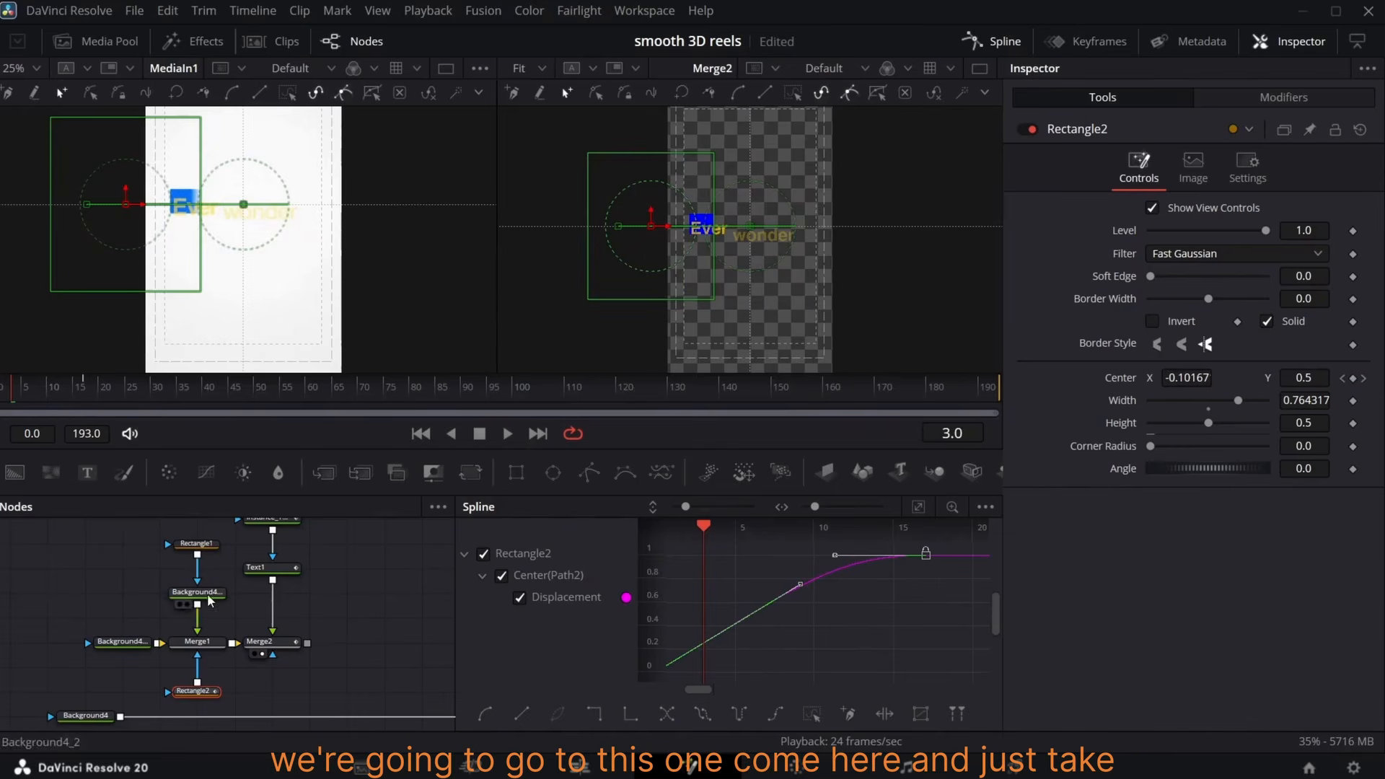
- Increase Rectangle2's soft edge and set Rectangle1's corner radius to 0.209 to round the blue box
left_click(208, 692)
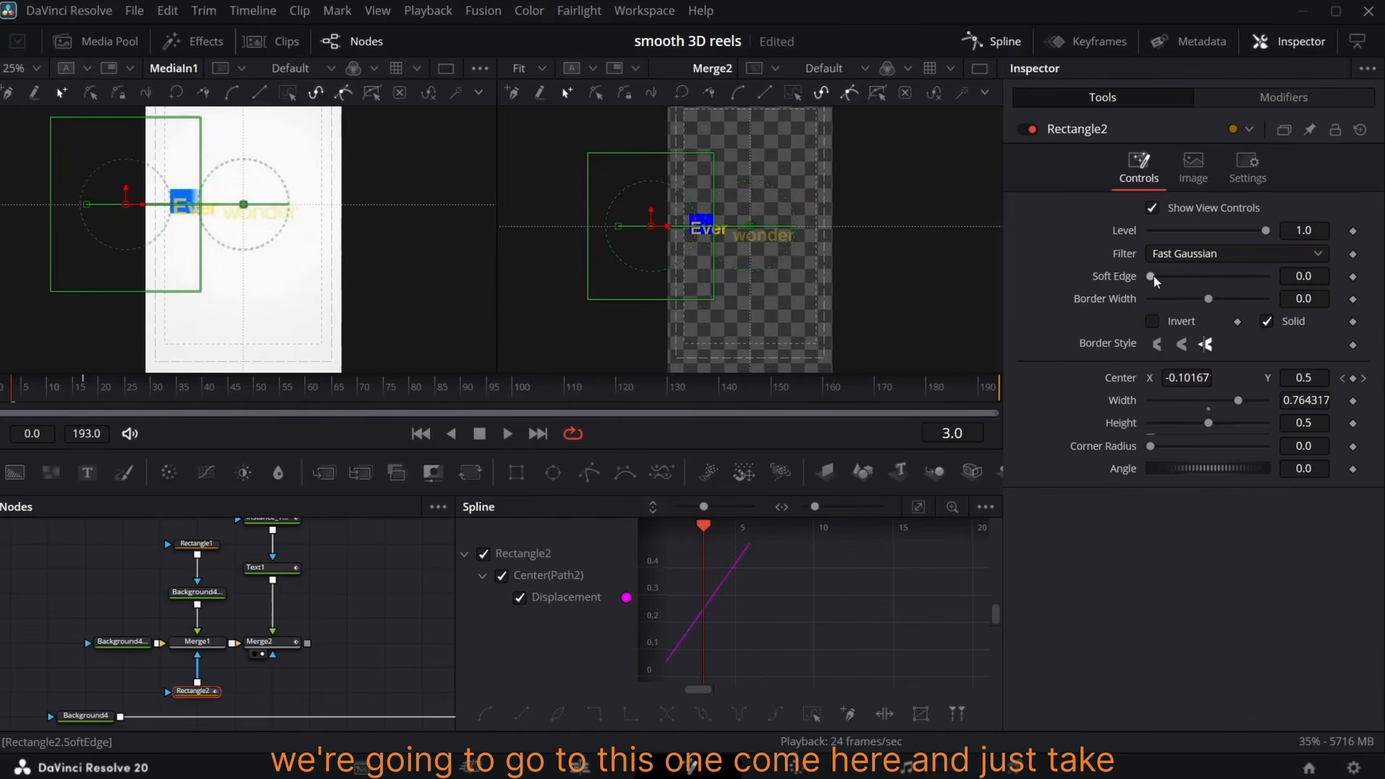
left_click_drag(1153, 278, 1201, 276)
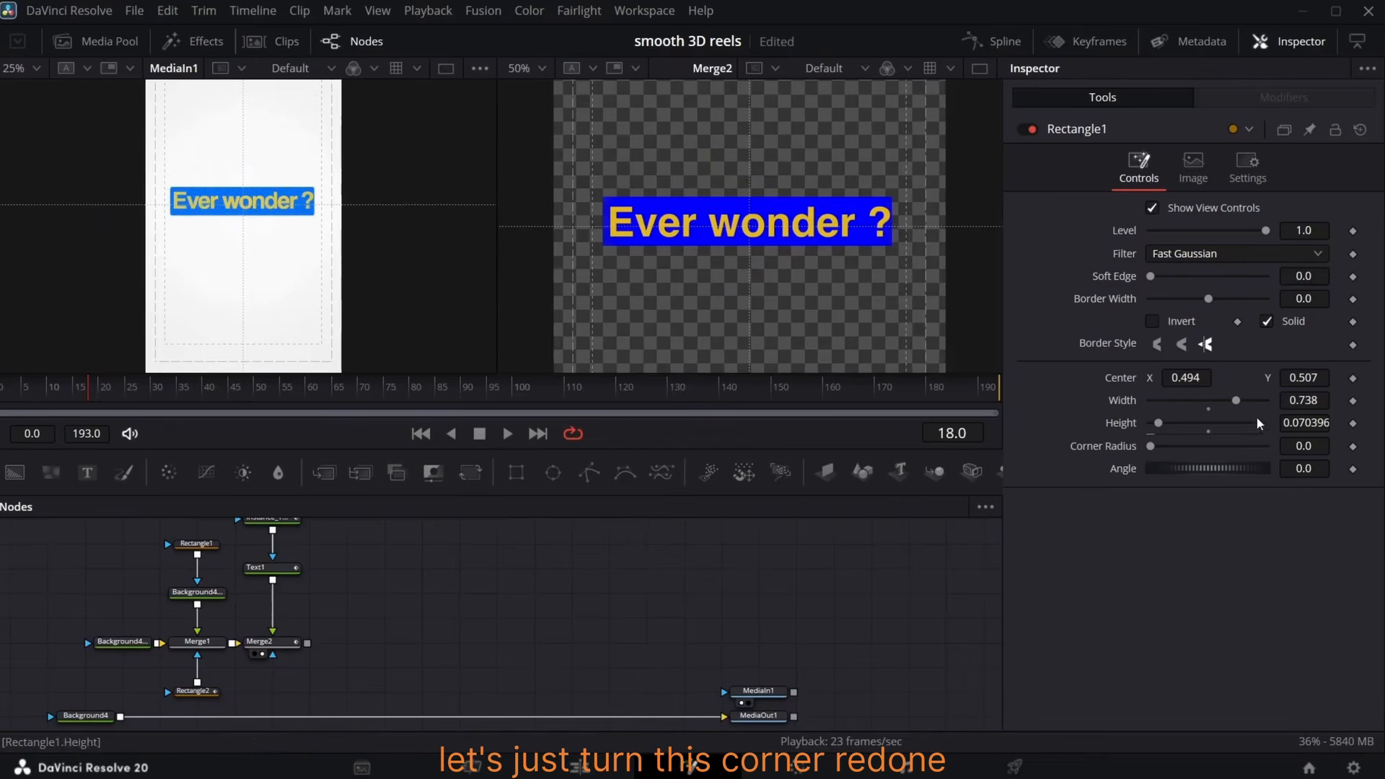
left_click(1303, 445)
type("0.01")
left_click_drag(1156, 446, 1159, 445)
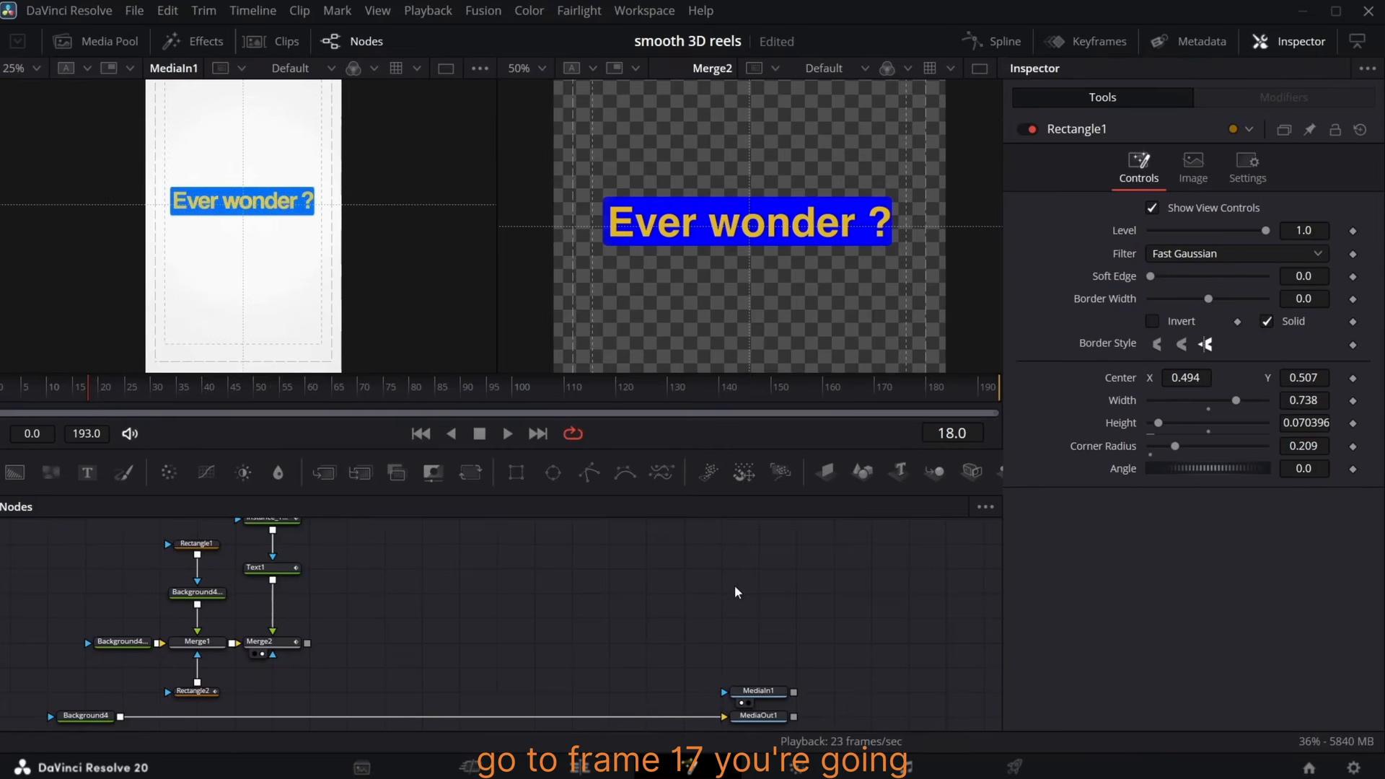
- Keyframe Rectangle1's height at frame 17, raise it to about 0.457 at frame 27, and remove the corner radius keyframe
key("Left")
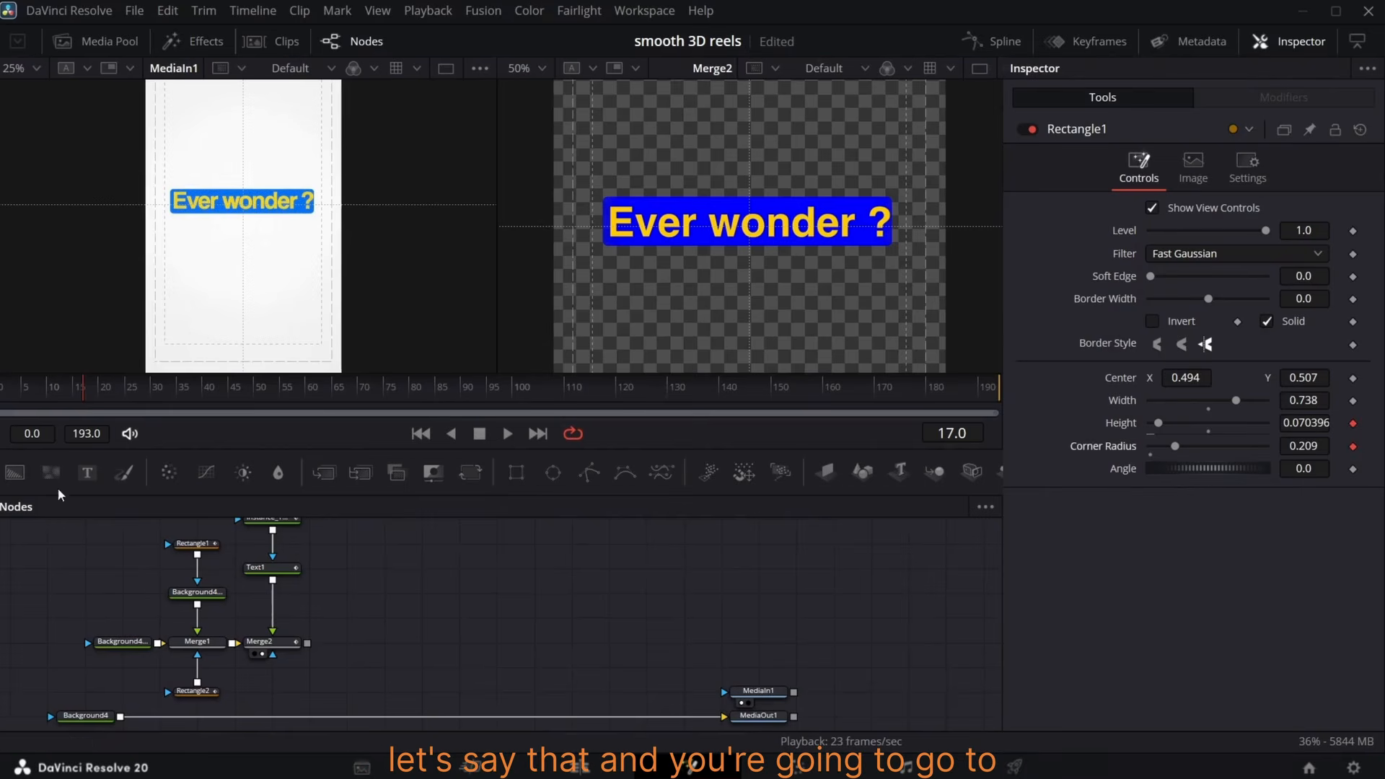
left_click_drag(85, 394, 135, 391)
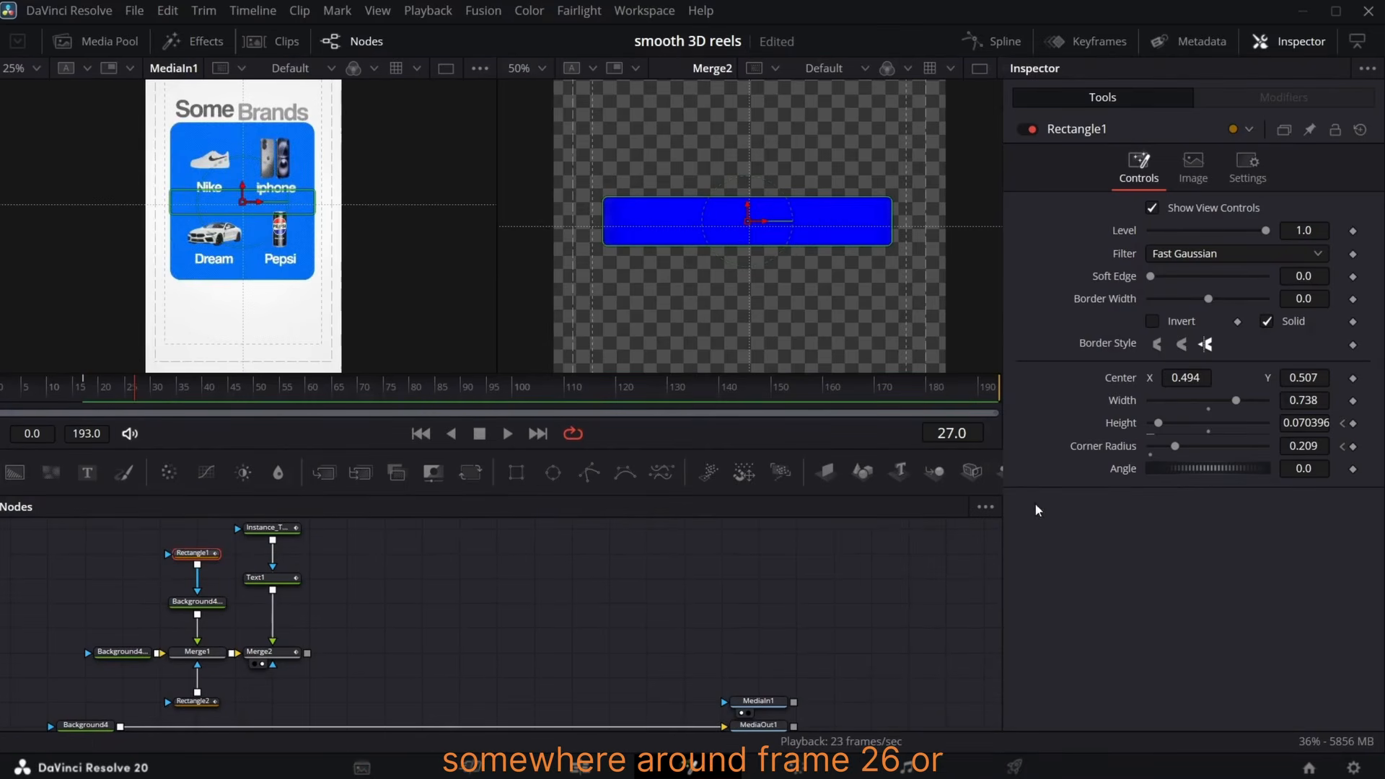
left_click_drag(1313, 424, 1383, 423)
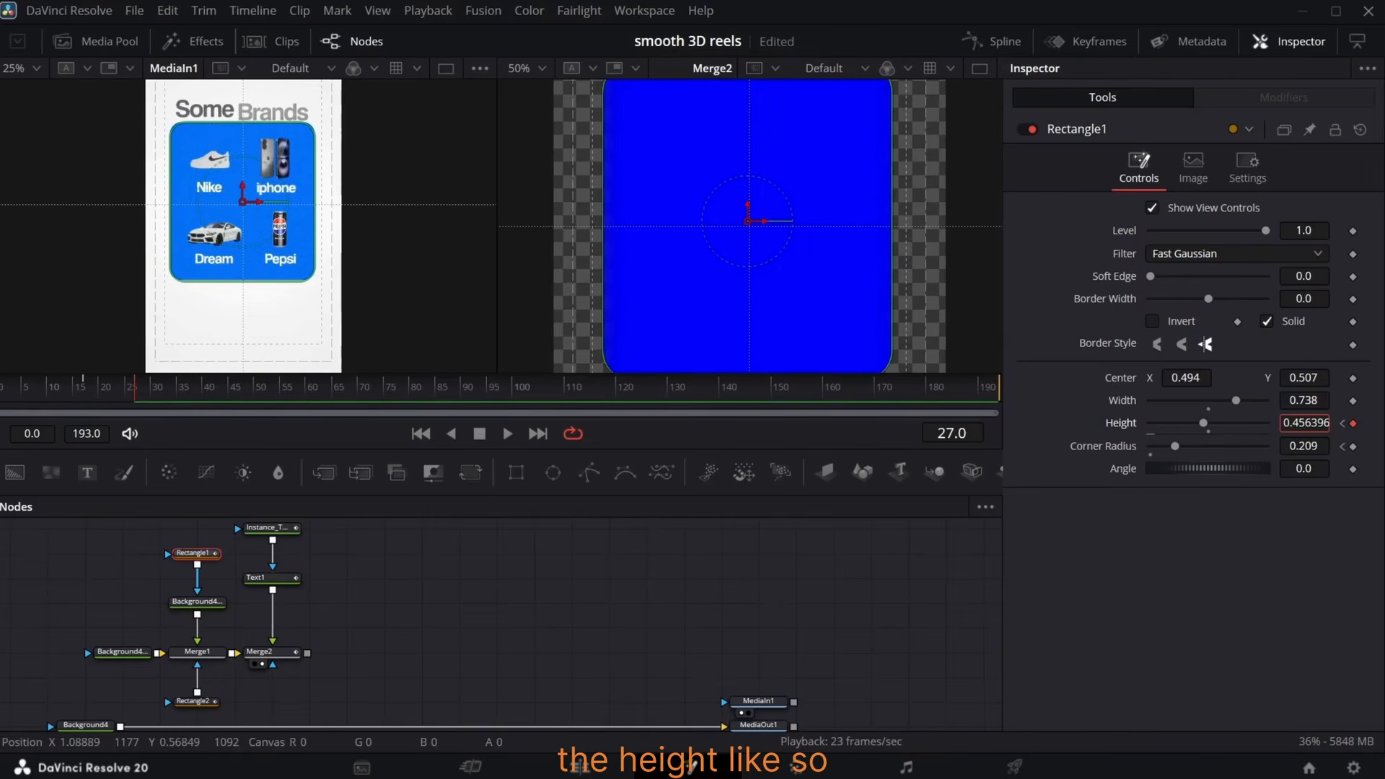
left_click(1342, 446)
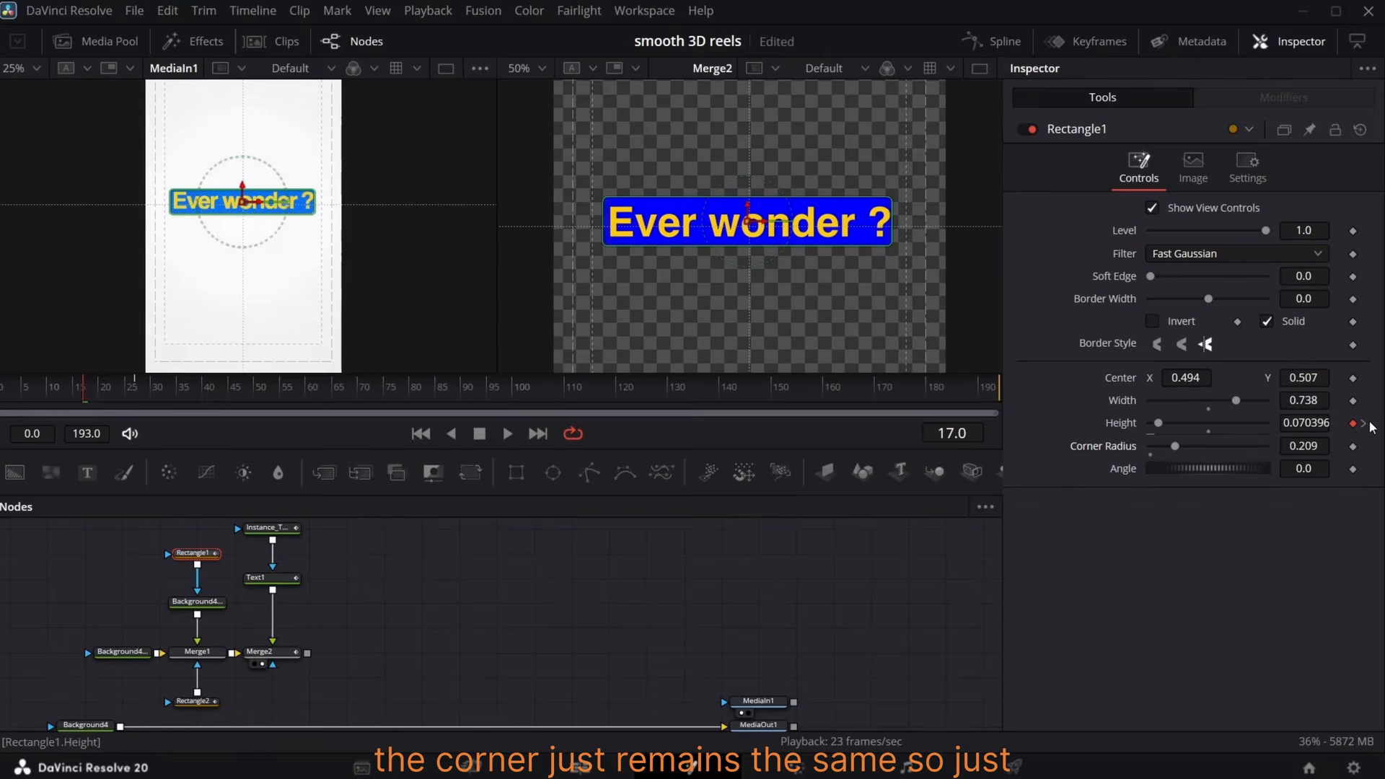
left_click(1369, 425)
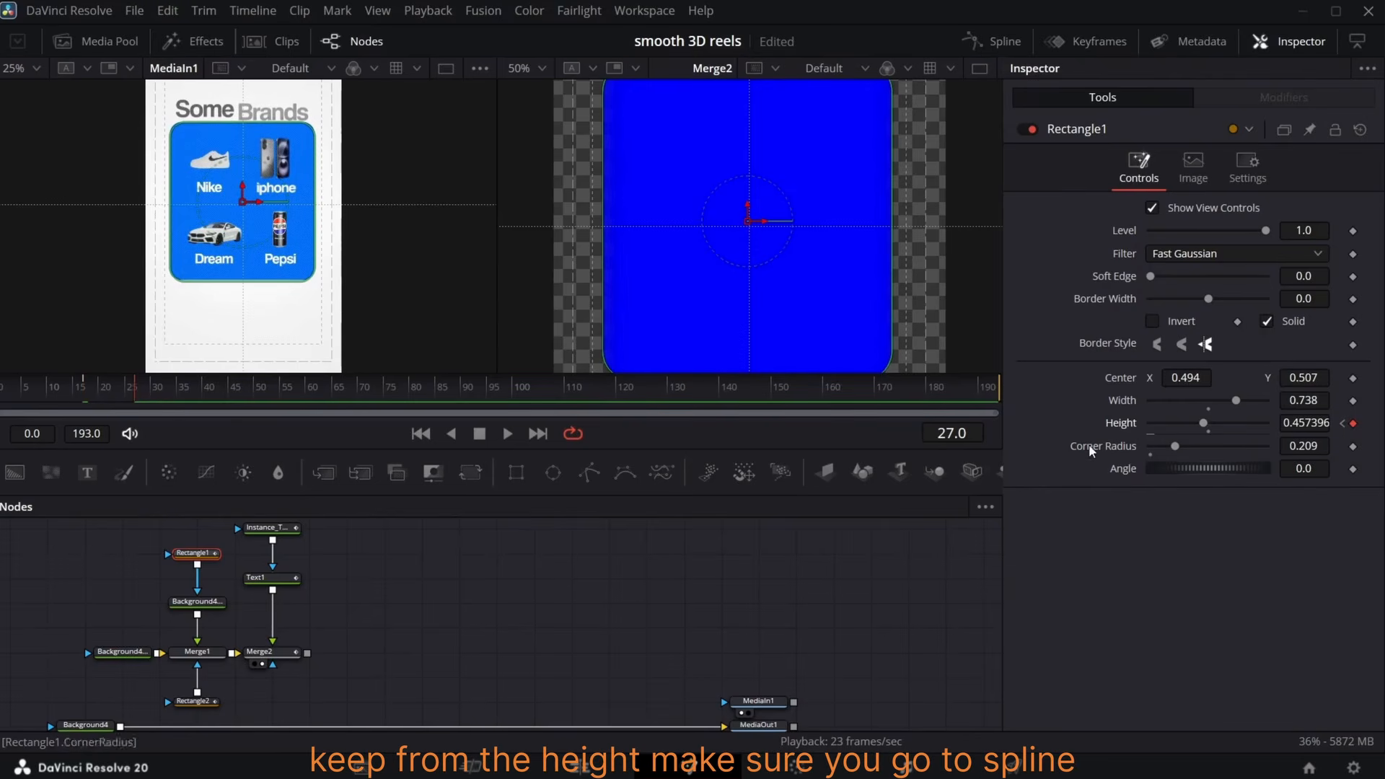
- Fit Rectangle1's height curve in the Spline editor and apply easing to all of its keyframes
left_click(992, 42)
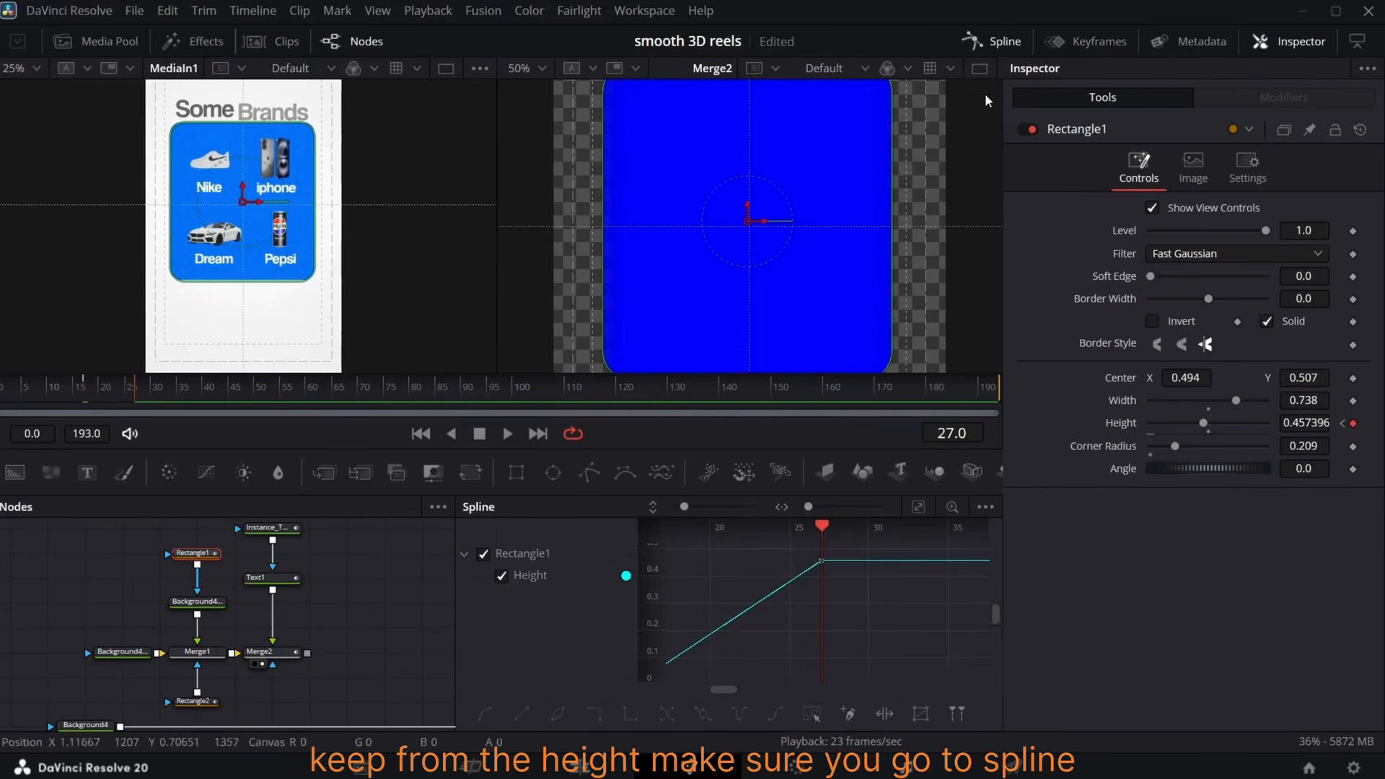
left_click(919, 517)
key("ctrl+a")
right_click(845, 635)
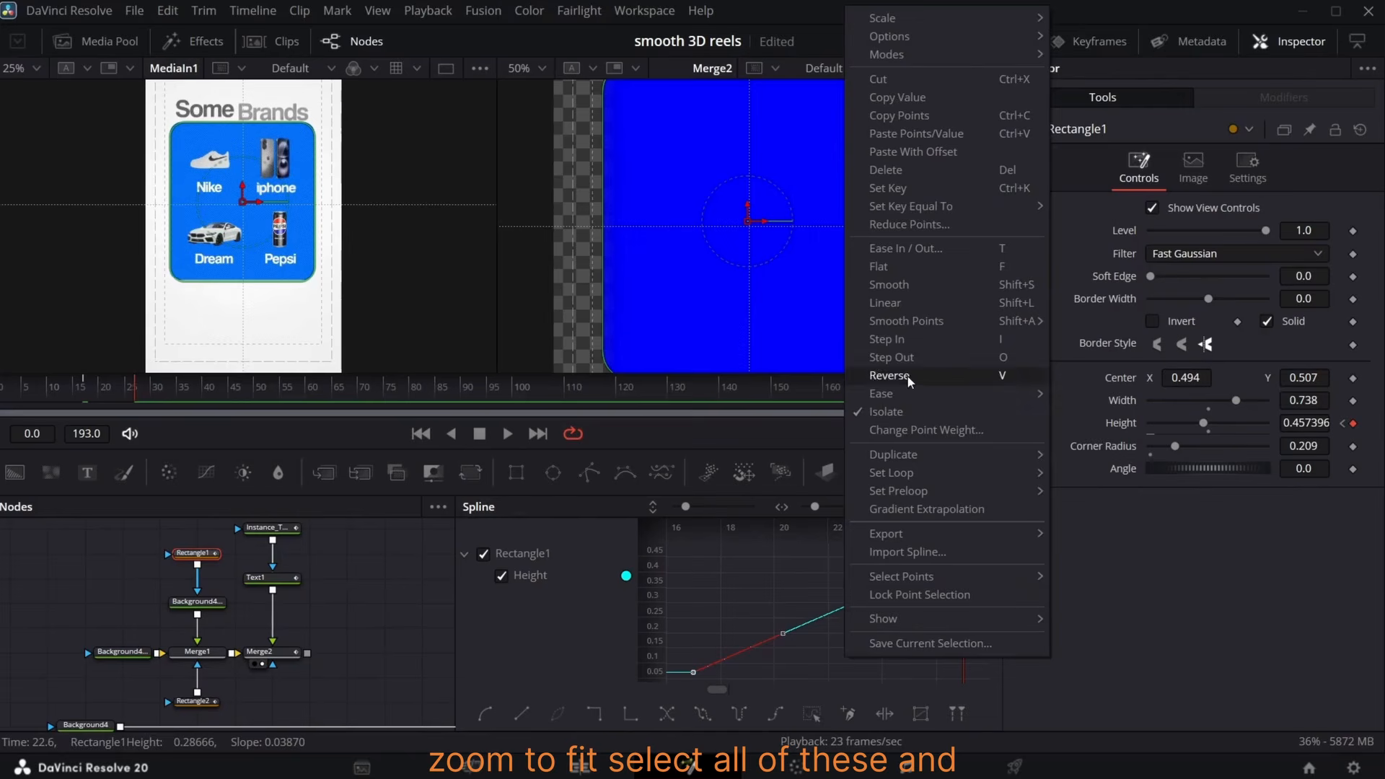
left_click(1100, 445)
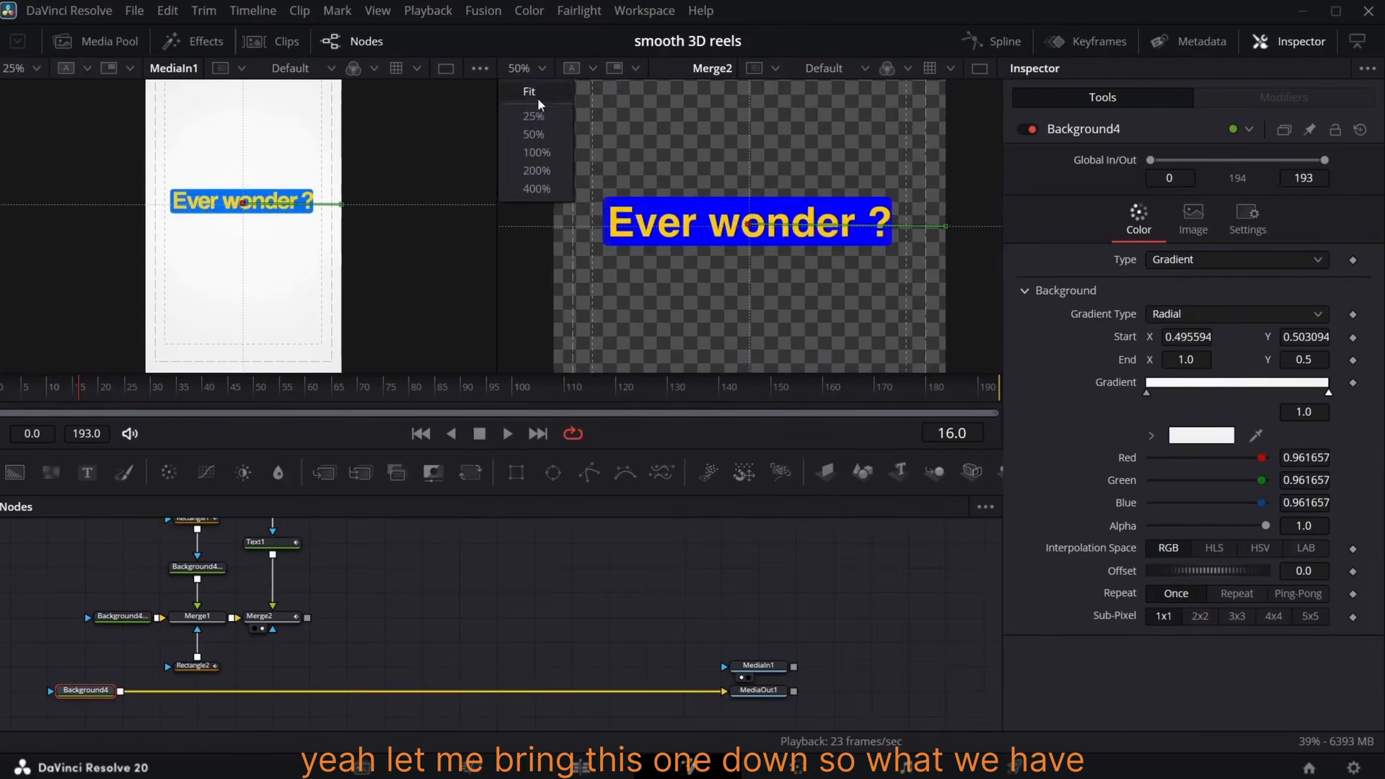
- Show Merge2 at 25%, go to frame 28 and add a new Background node above the title's nodes
left_click(539, 116)
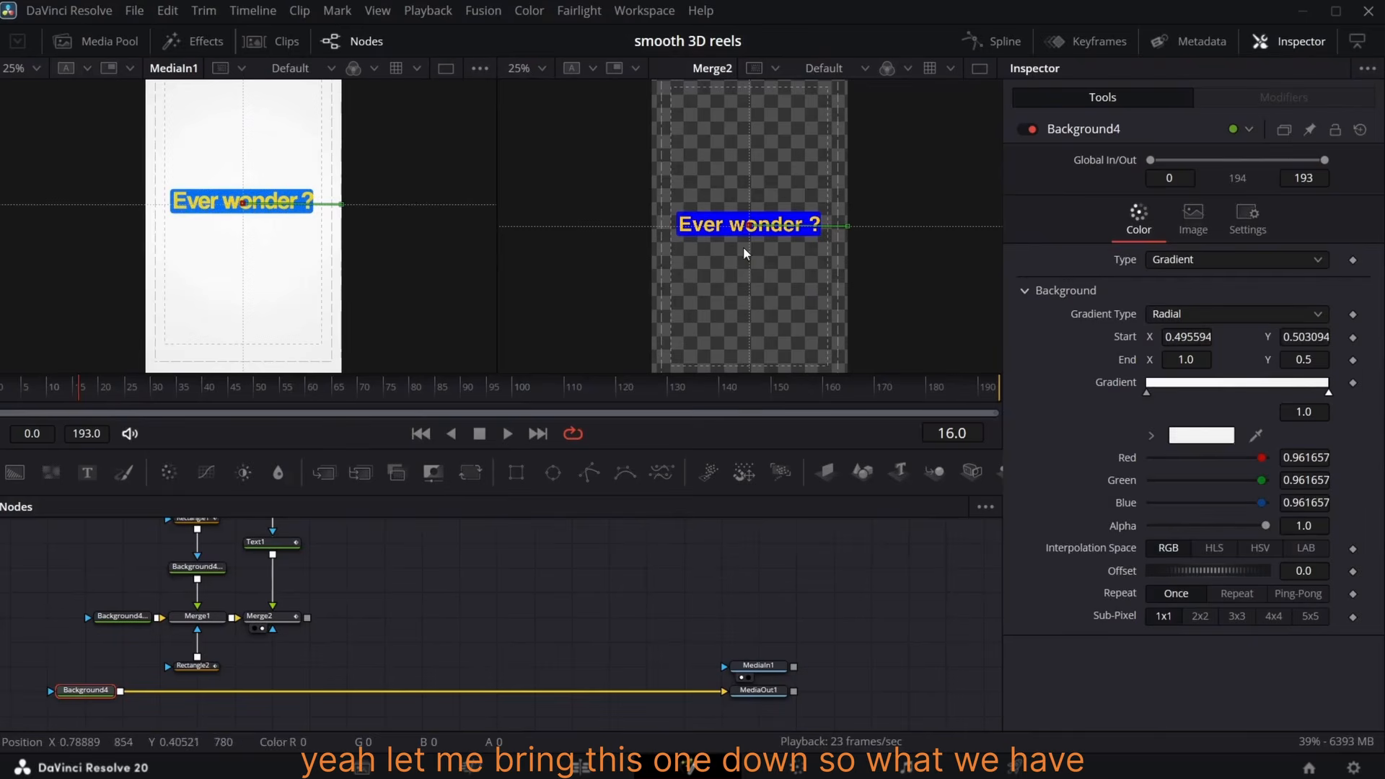
left_click_drag(81, 395, 145, 409)
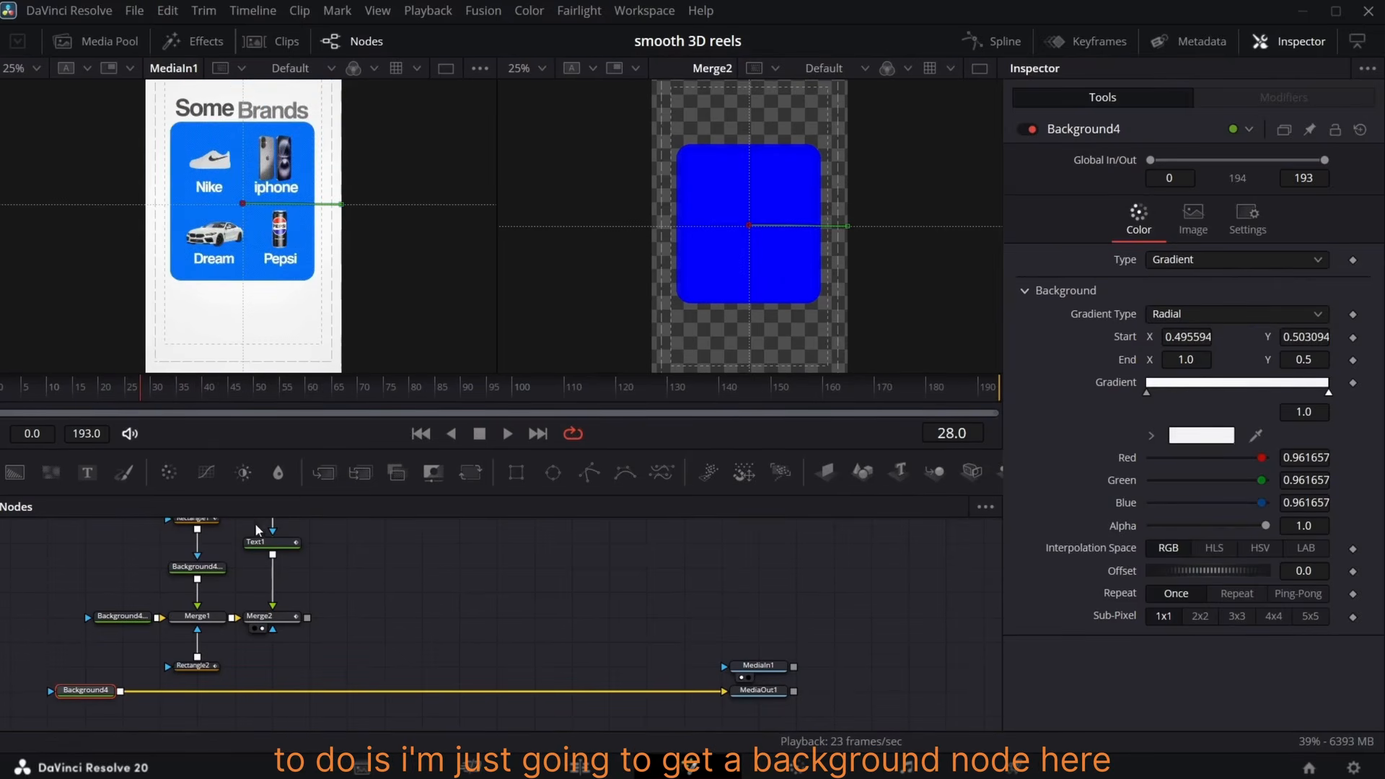
scroll(254, 523, "up", 4)
left_click(15, 472)
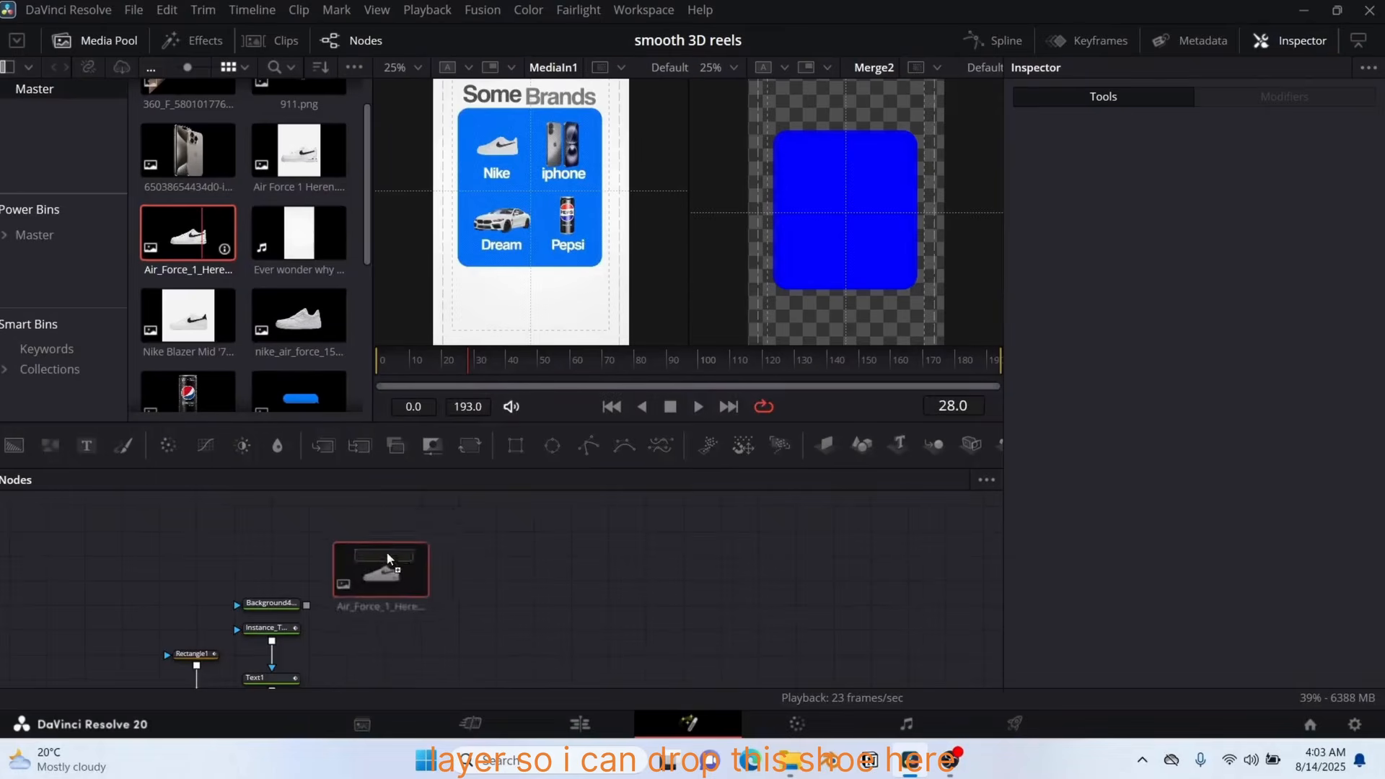
- Merge the Air_Force_1 shoe image from the media pool over the new Background and rename its media node to shoes
left_click_drag(386, 551, 306, 627)
left_click(398, 535)
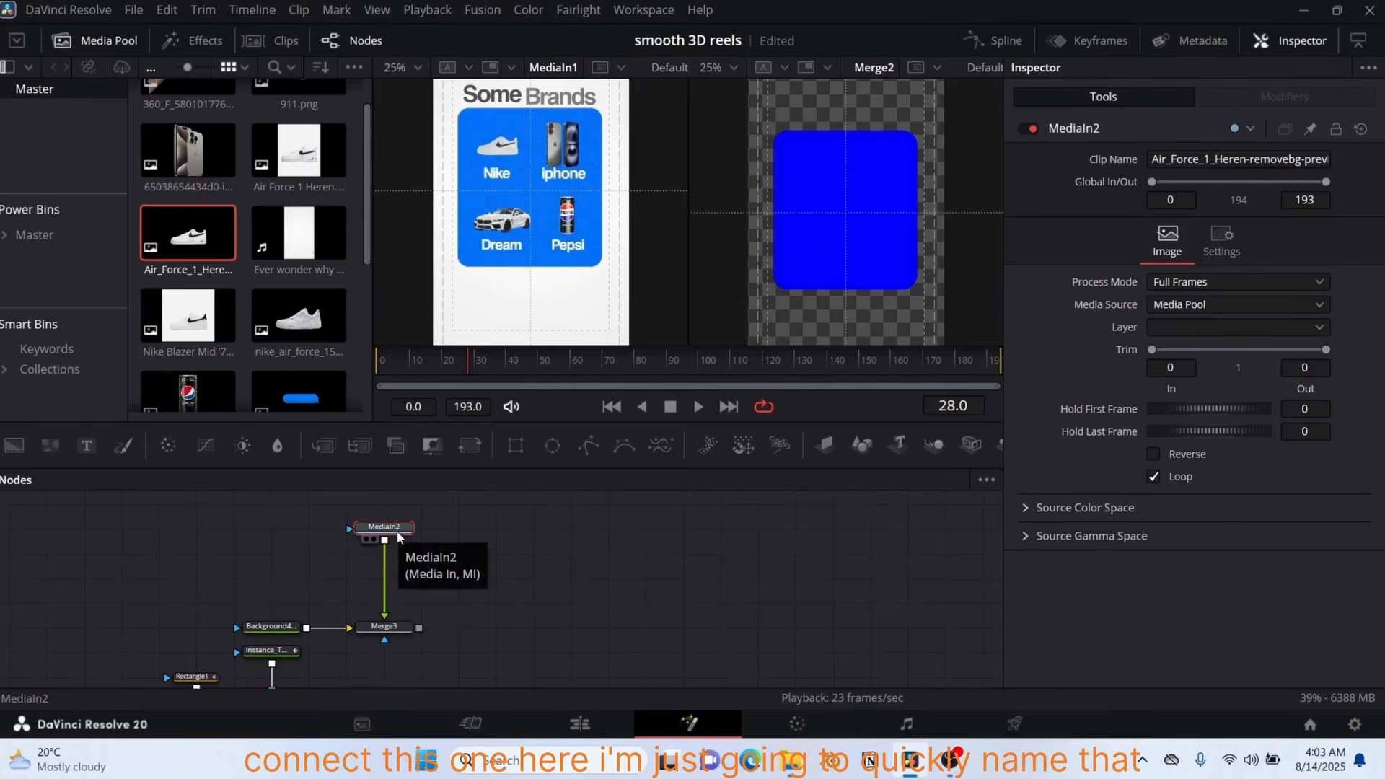
key("F2")
type("shoe")
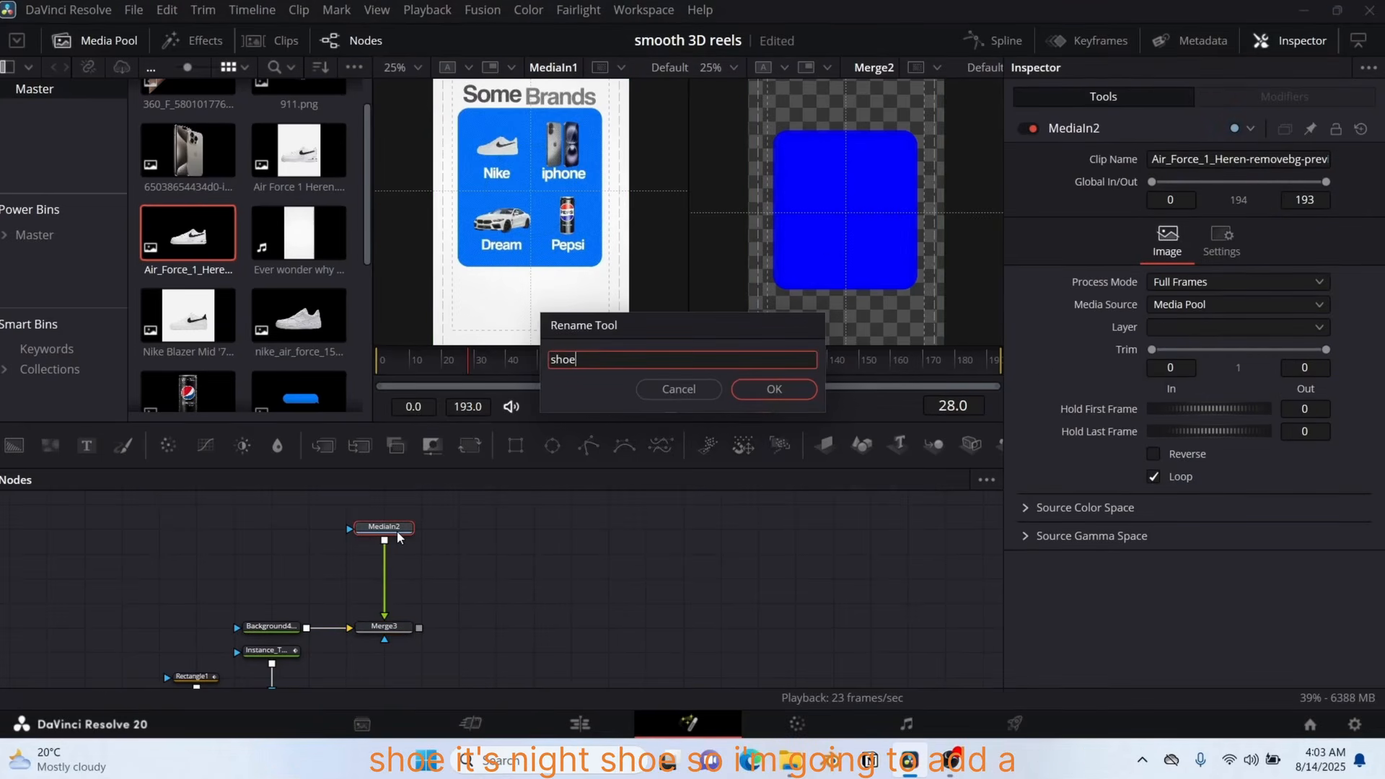
type("s")
left_click(768, 390)
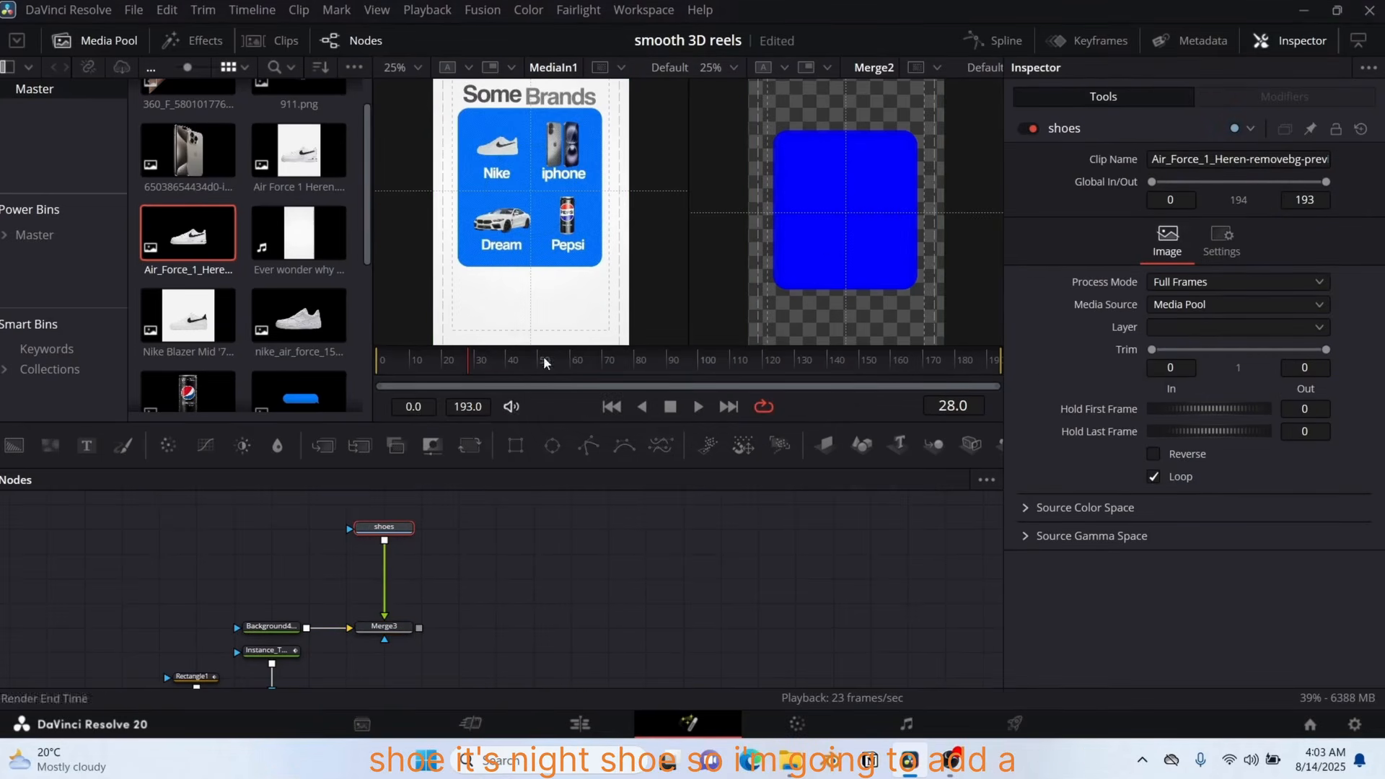
- Add a Transform node after the shoes node and merge a new Text node over its output
left_click(470, 447)
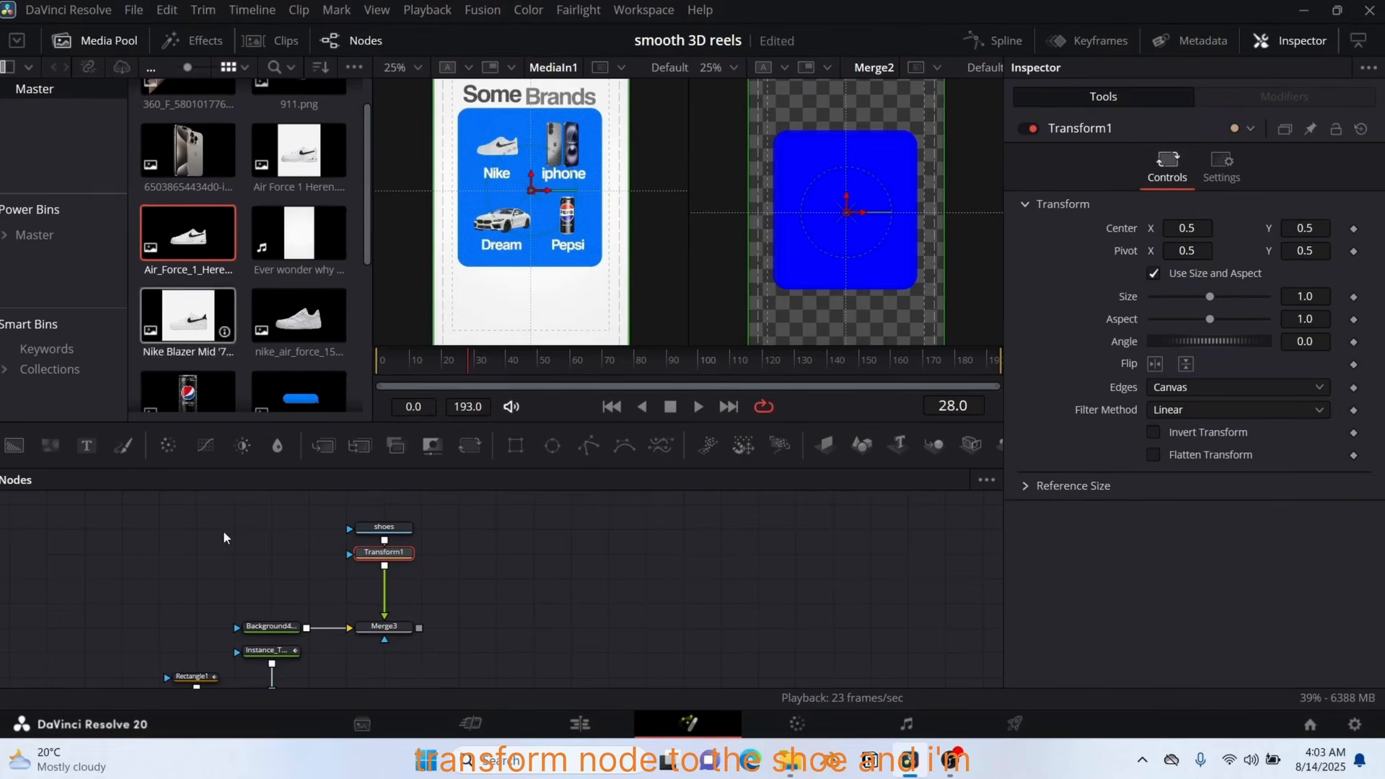
left_click_drag(158, 563, 271, 579)
left_click(278, 580)
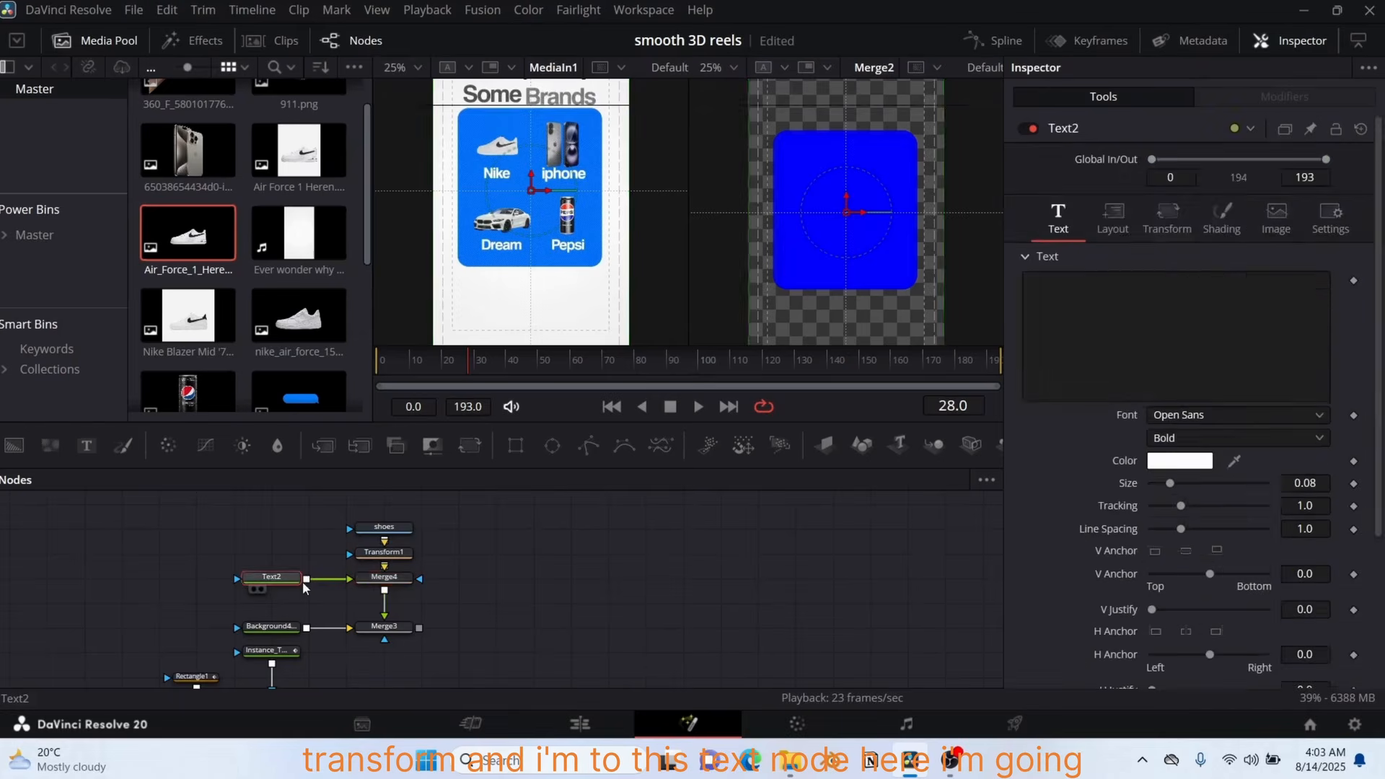
- Enter Nike as Text2's text and set its font to Helvetica
left_click(1112, 375)
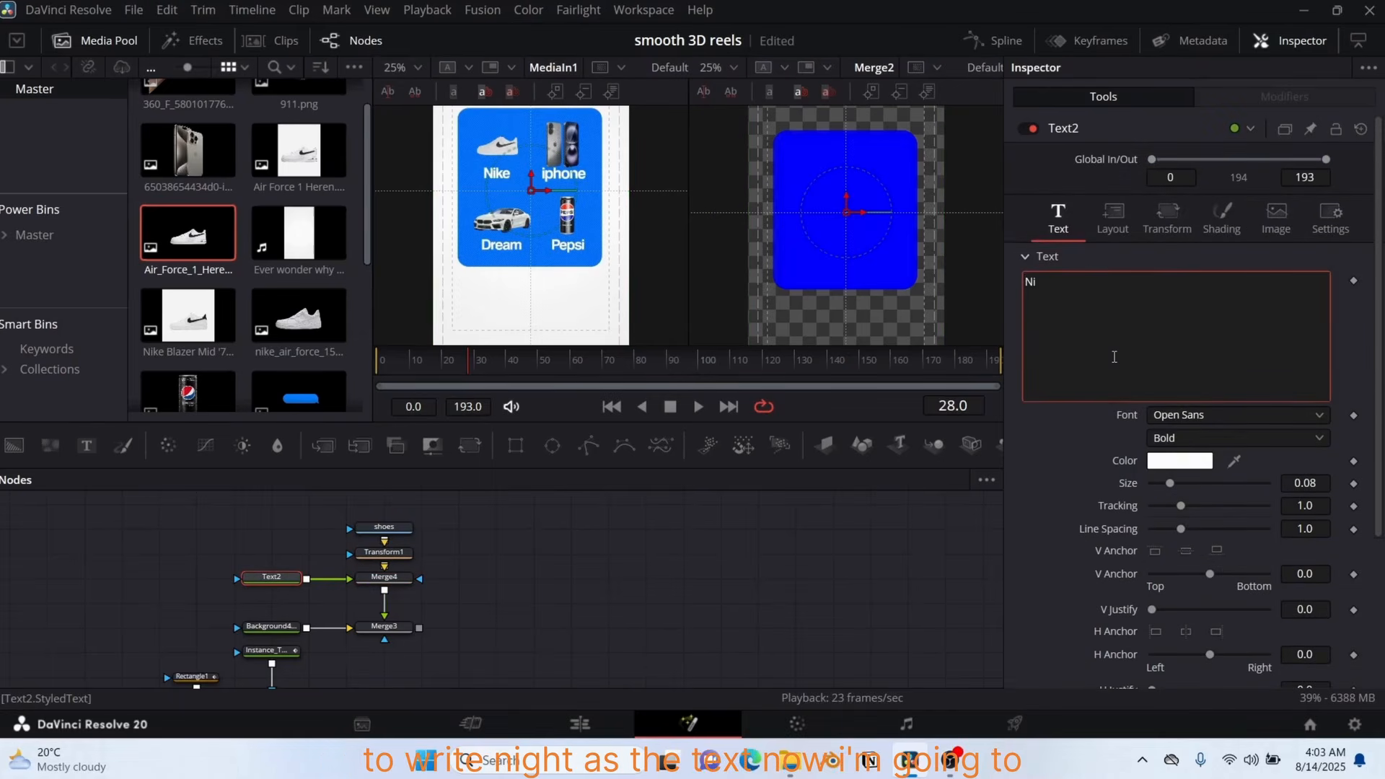
left_click(1239, 417)
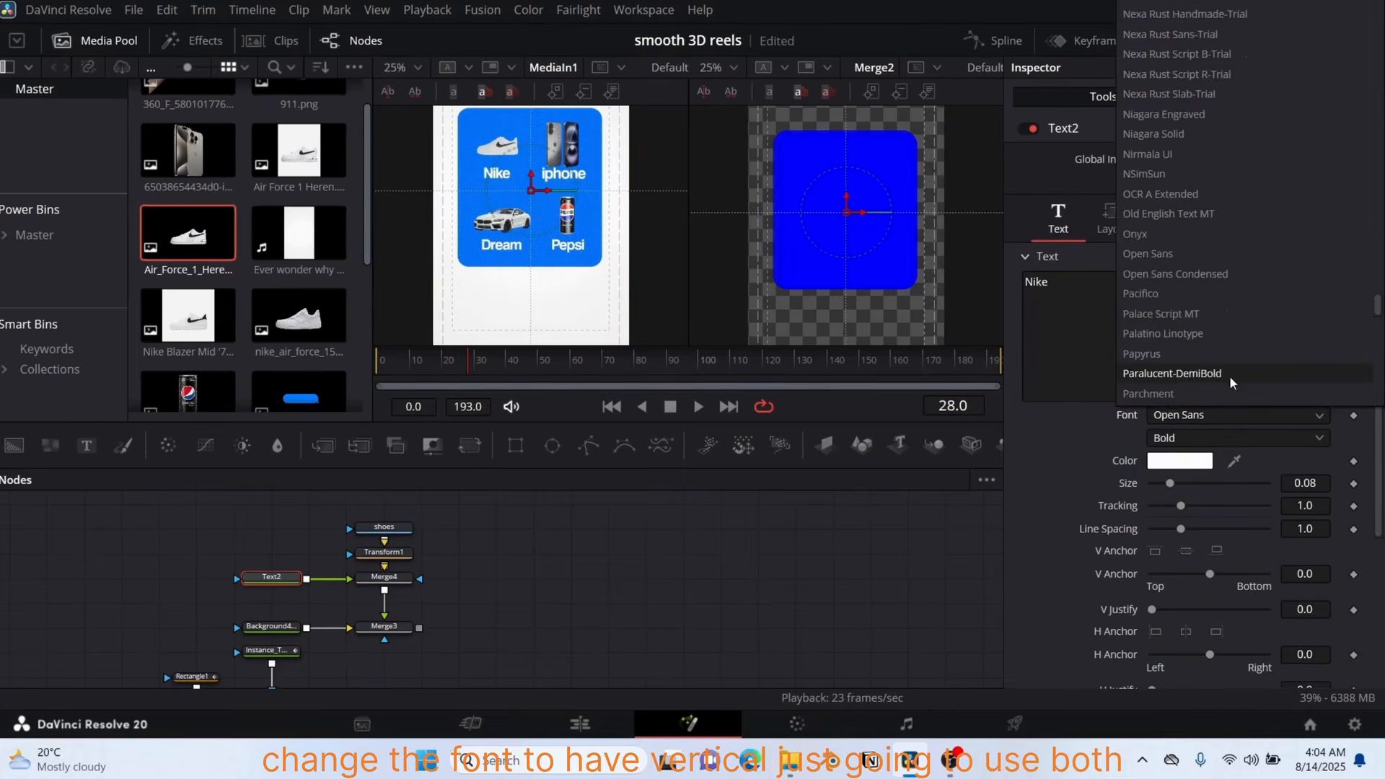
scroll(1184, 70, "up", 15)
left_click(1146, 54)
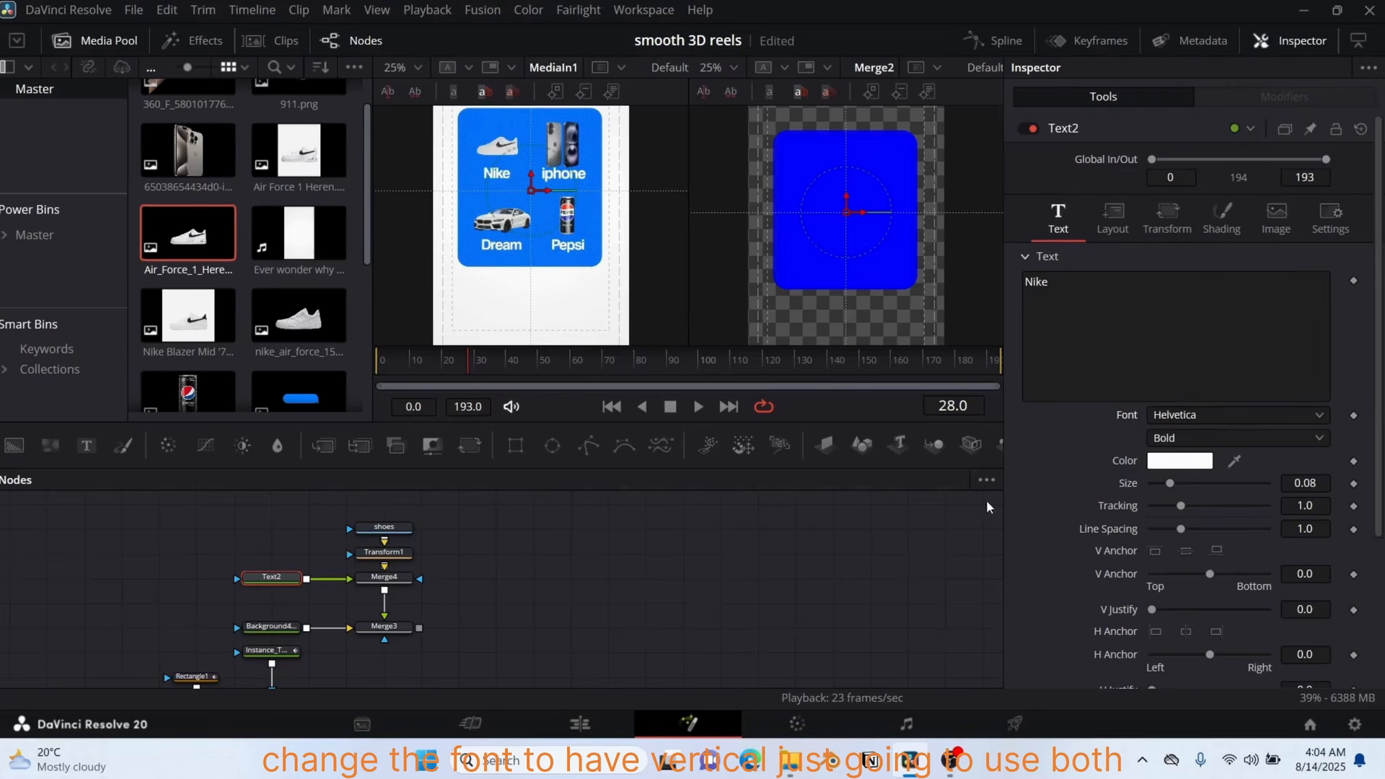
- Merge the Merge3 shoe composite over Merge2's output and show the resulting merge in the viewer
left_click(373, 639)
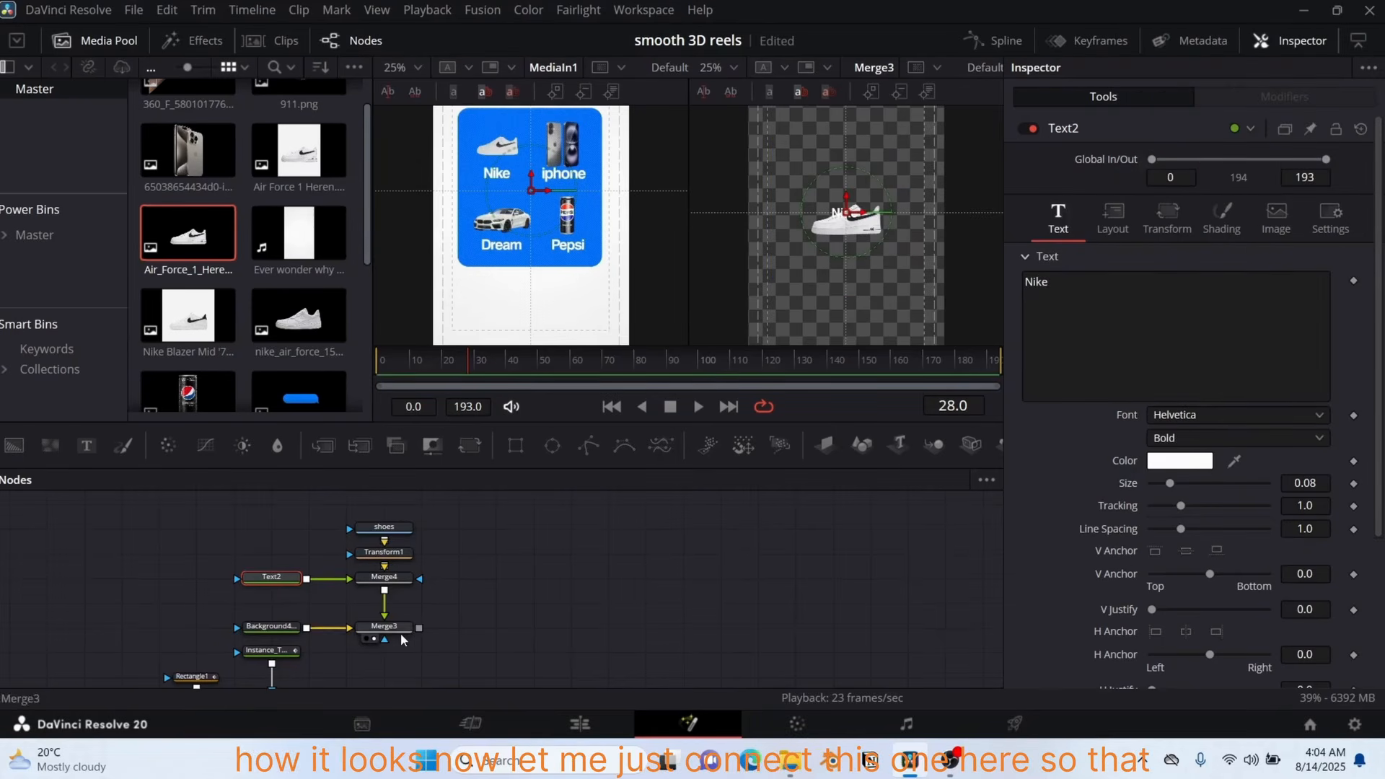
scroll(403, 620, "down", 4)
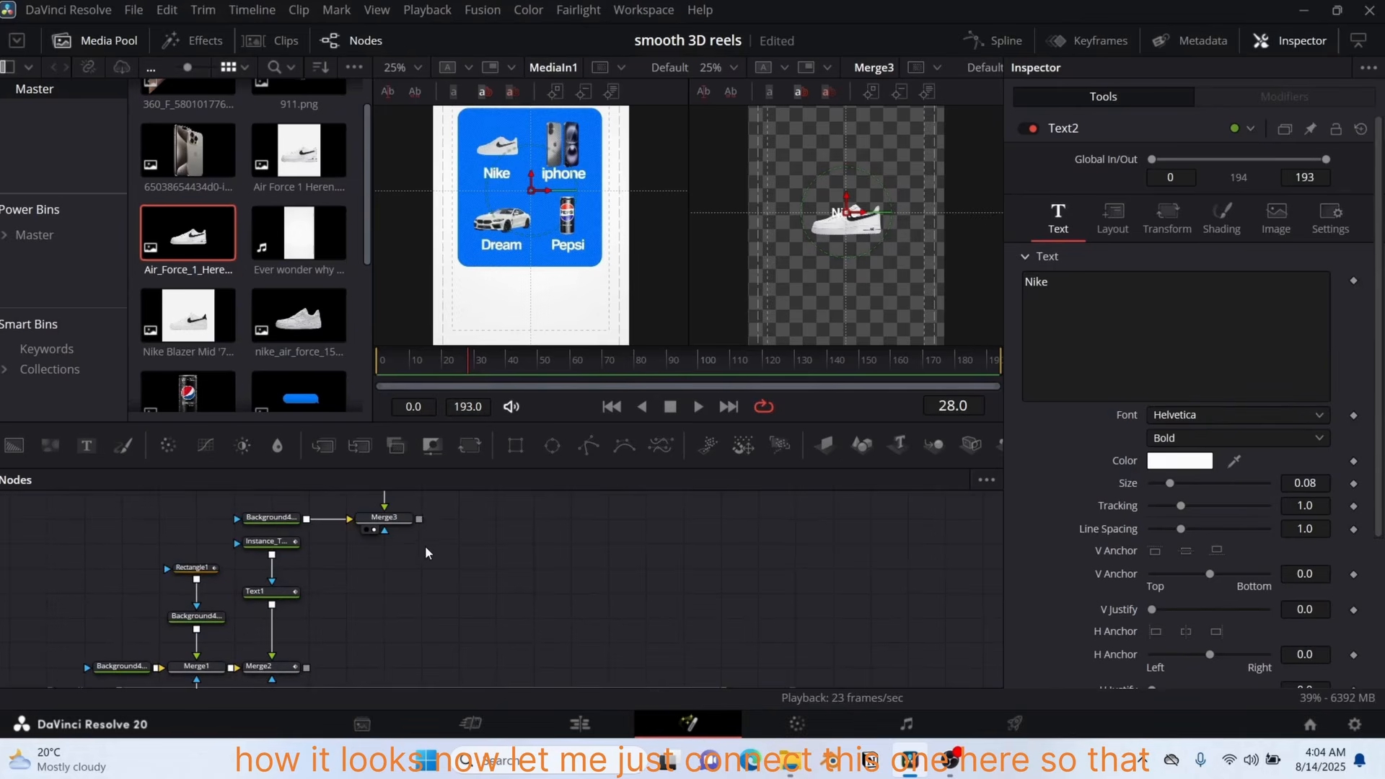
left_click_drag(420, 518, 306, 673)
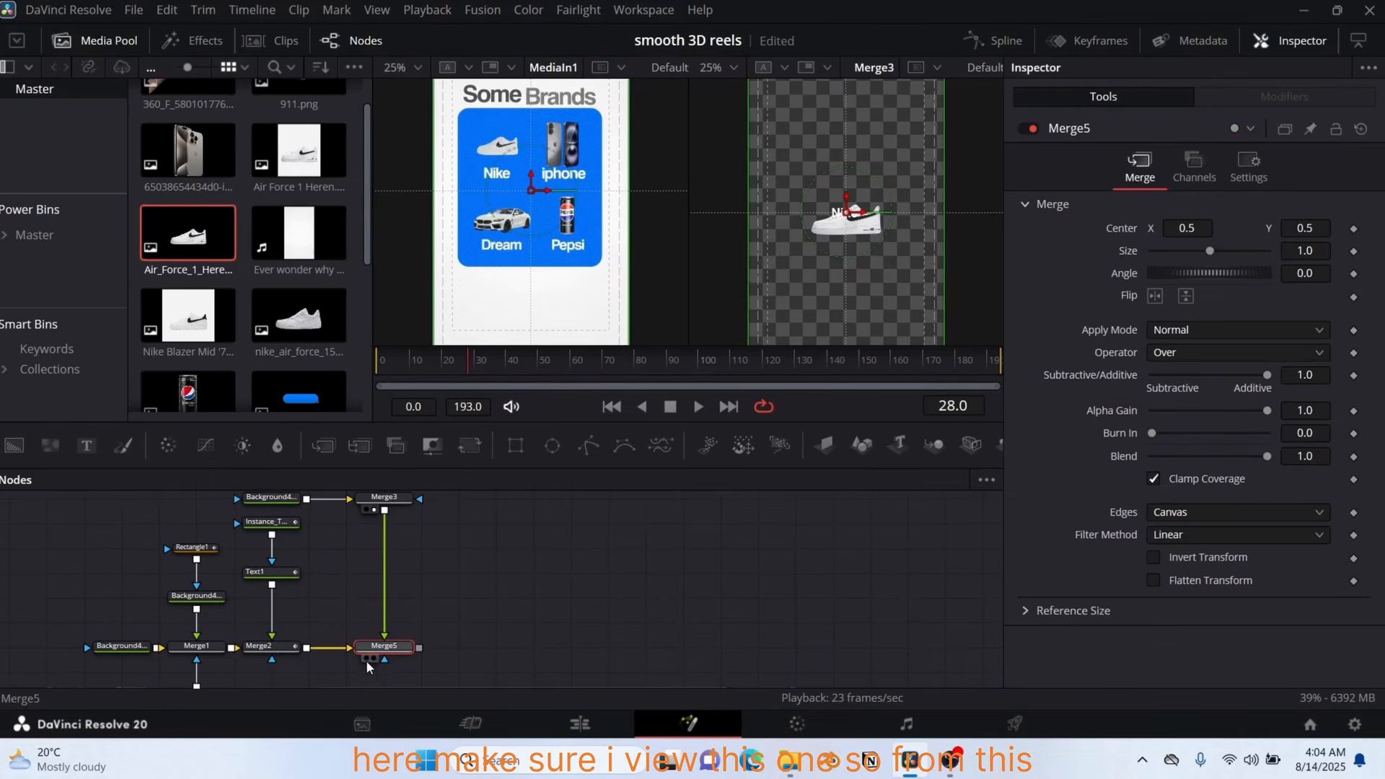
left_click(373, 658)
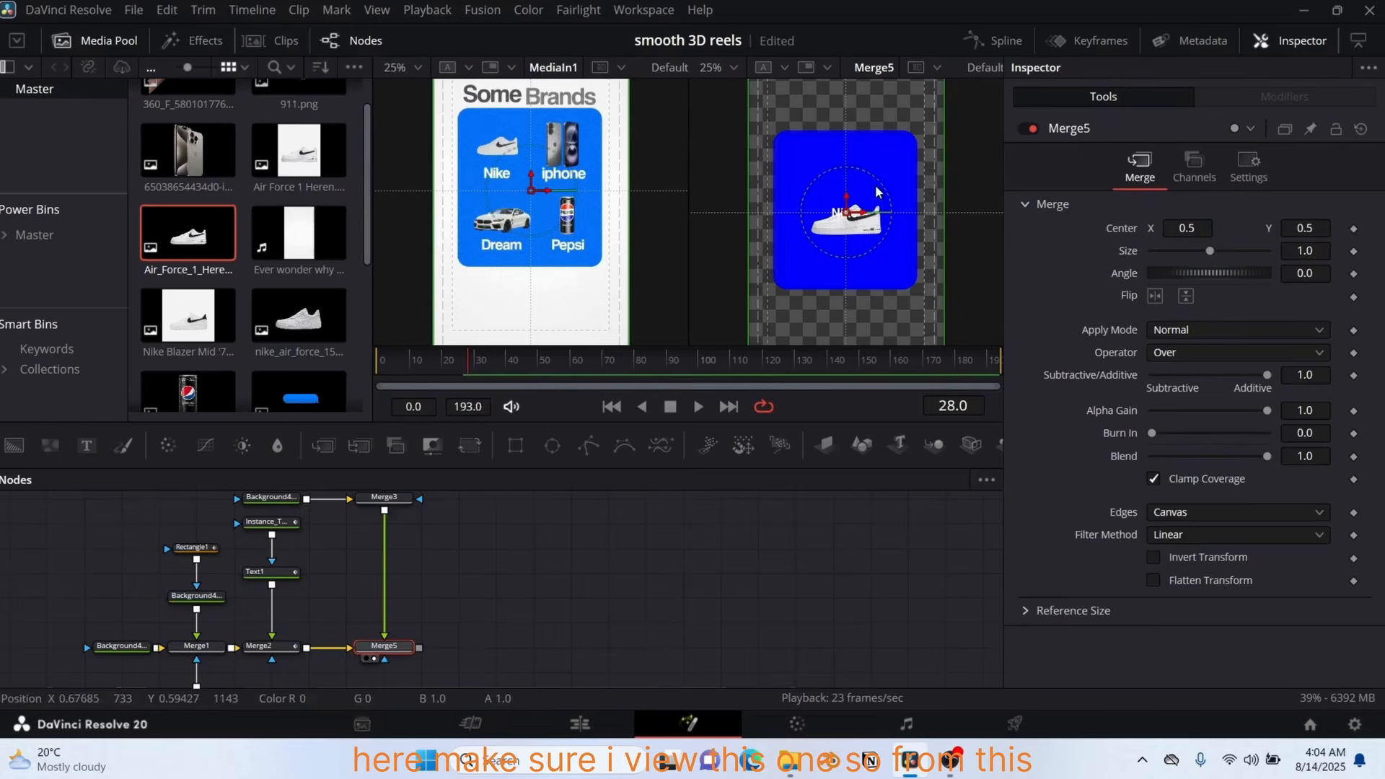
- Use Transform1 to move the shoe into the blue card's upper-left quarter, at about X 0.019, Y 0.983, and set its size to 0.6
scroll(418, 564, "up", 3)
left_click(396, 588)
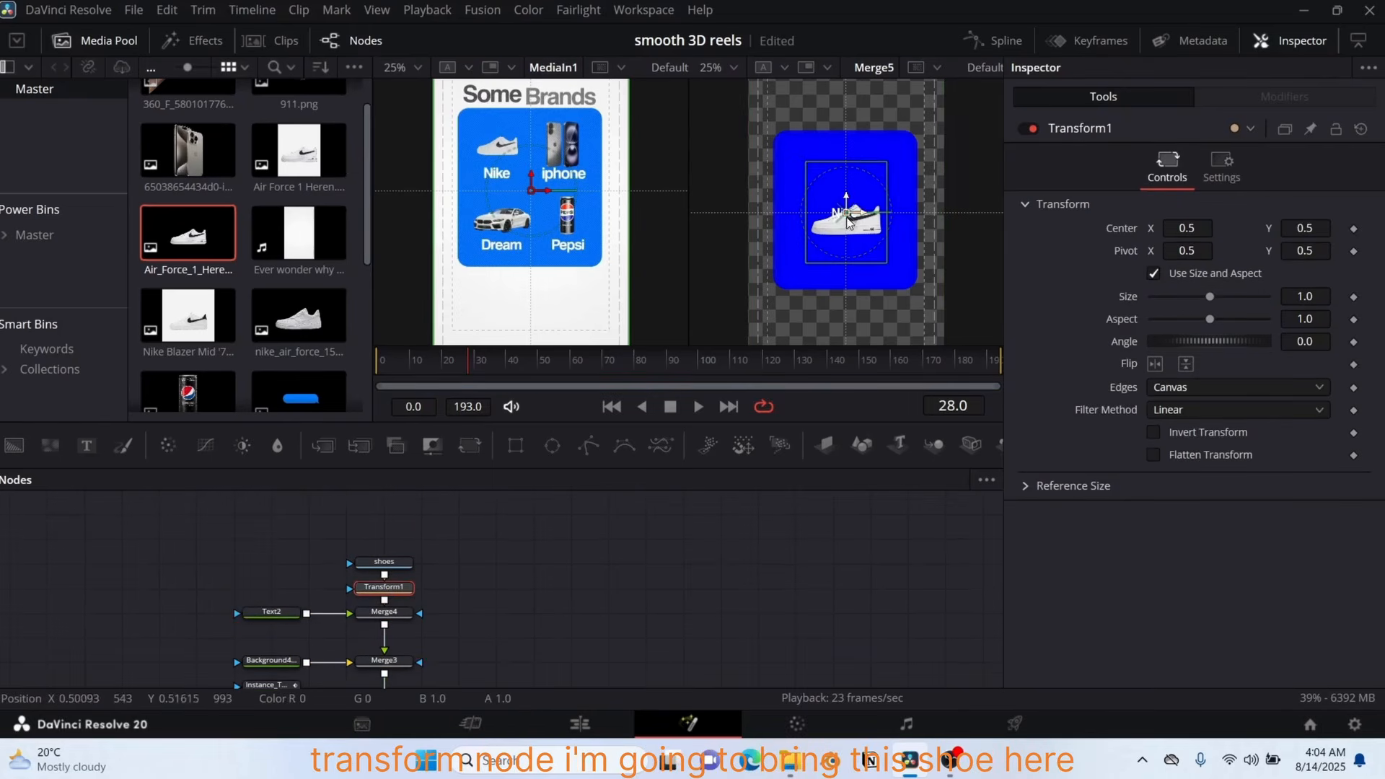
left_click_drag(845, 214, 808, 159)
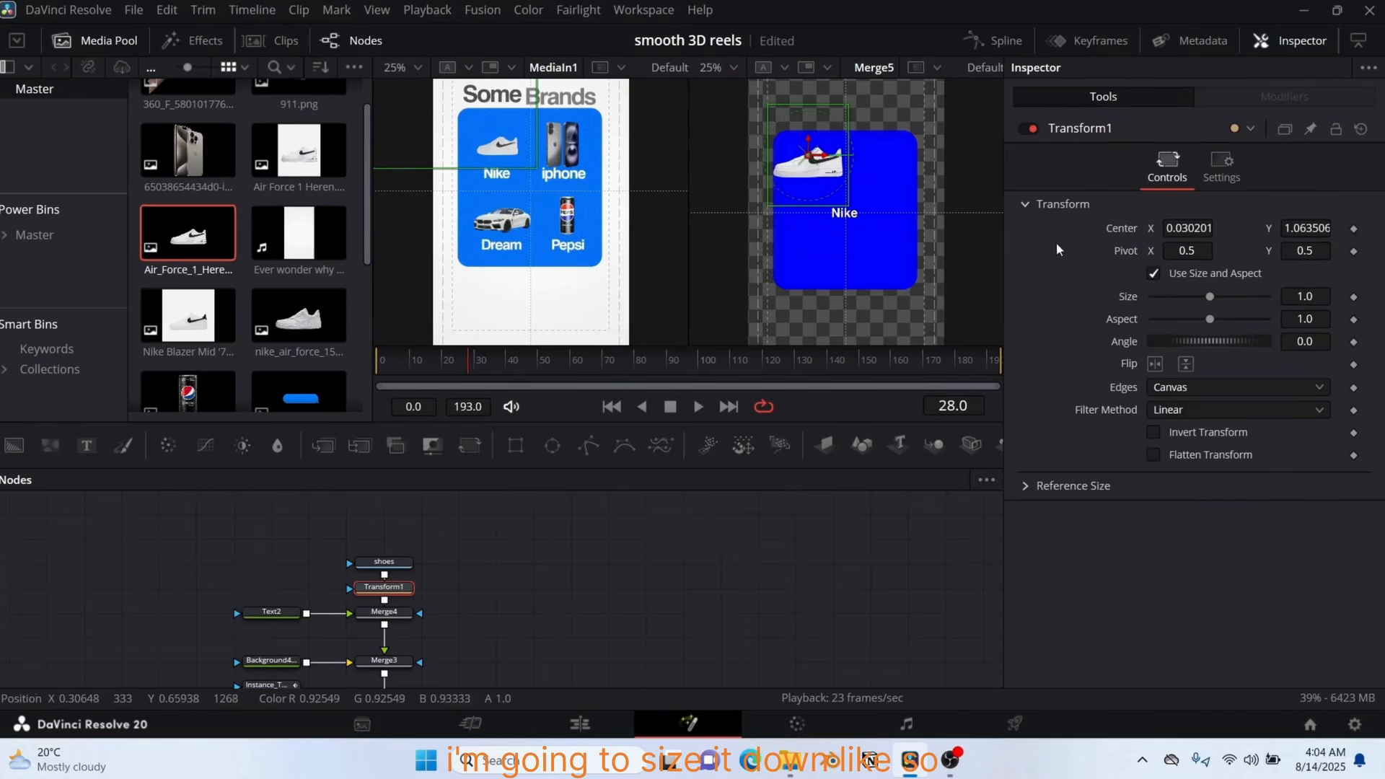
left_click_drag(1299, 292, 1025, 293)
left_click_drag(785, 165, 783, 173)
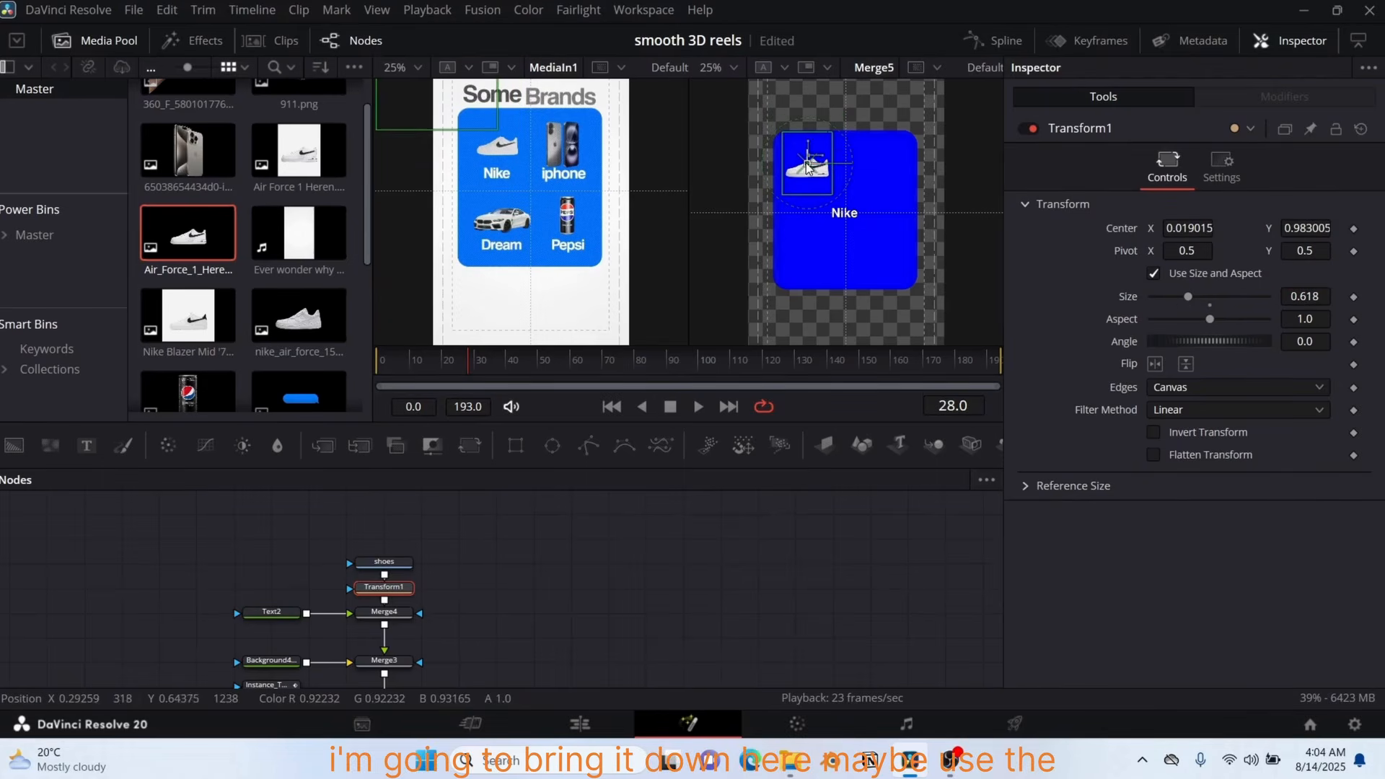
key("BackSpace")
key("BackSpace")
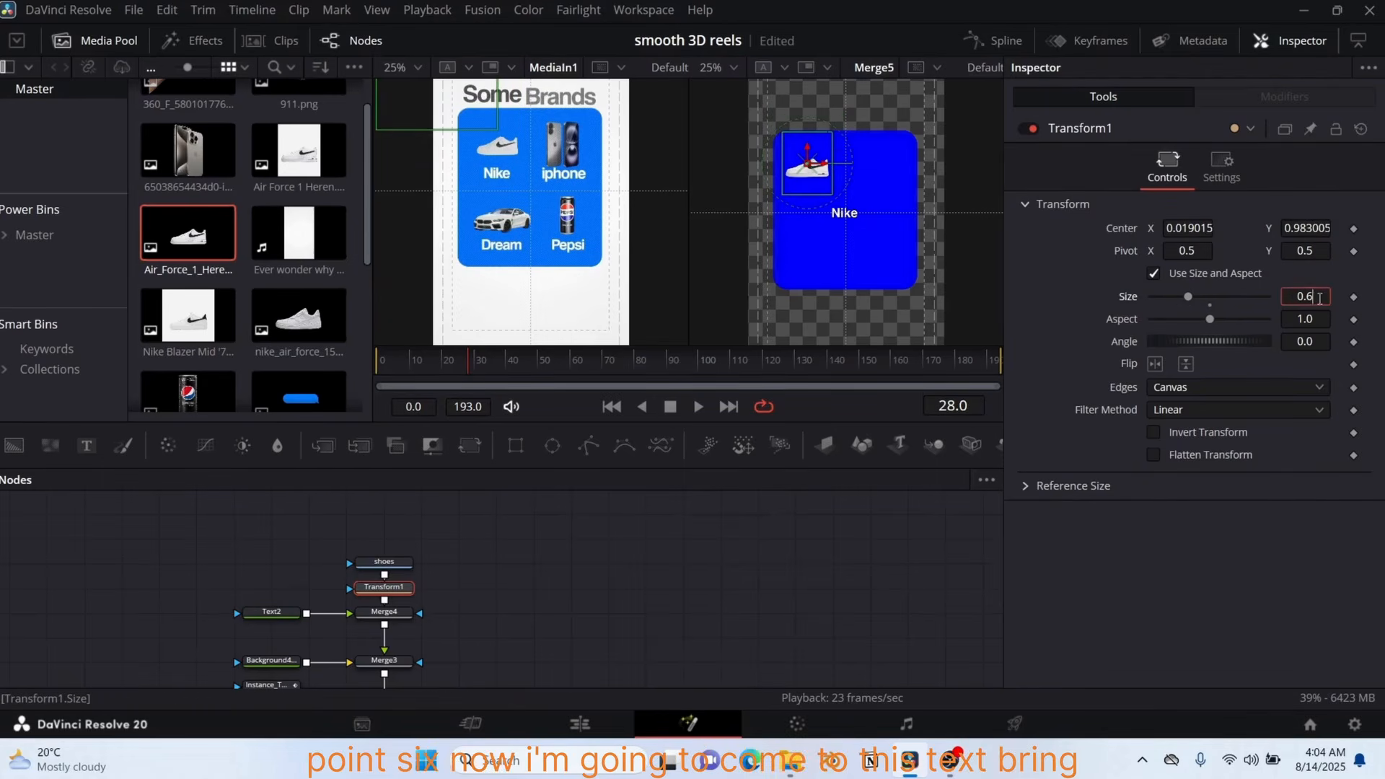
- Place the Nike label beneath the shoe by setting Text2's layout center to X 0.321, Y 0.552
left_click(270, 614)
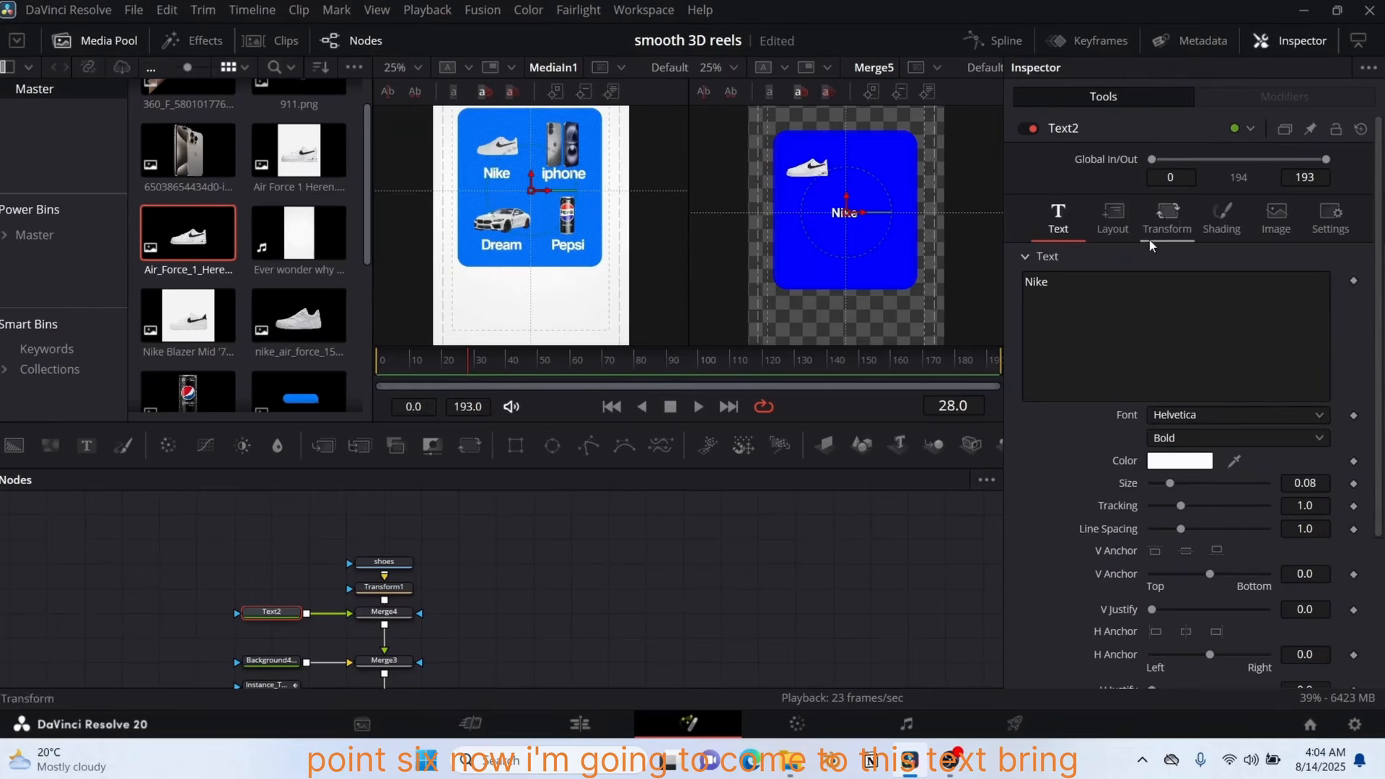
left_click(1113, 219)
left_click_drag(1188, 307, 1059, 307)
left_click_drag(496, 173, 497, 165)
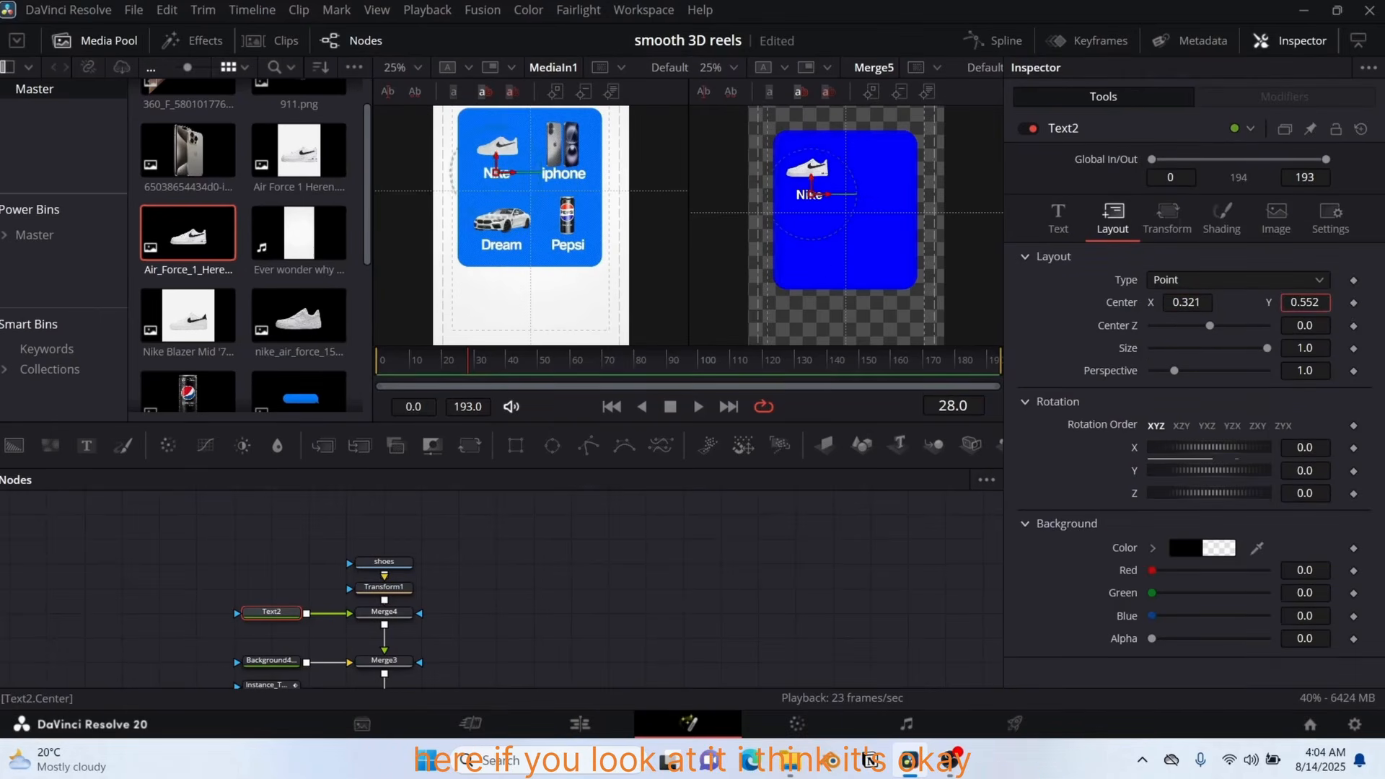
left_click(538, 210)
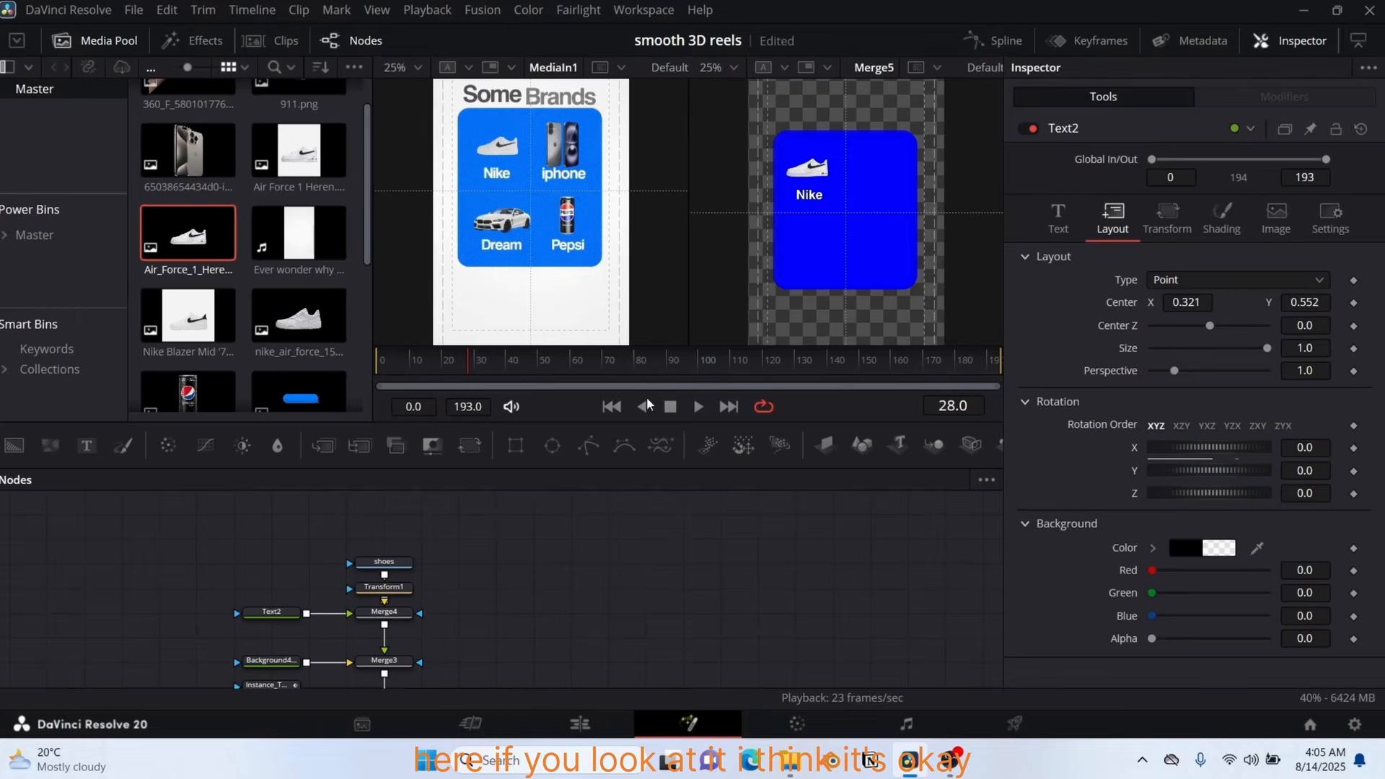
- Duplicate the shoe's media, Transform, text and merge nodes three times and arrange the copies in a connected row
key("ctrl+1")
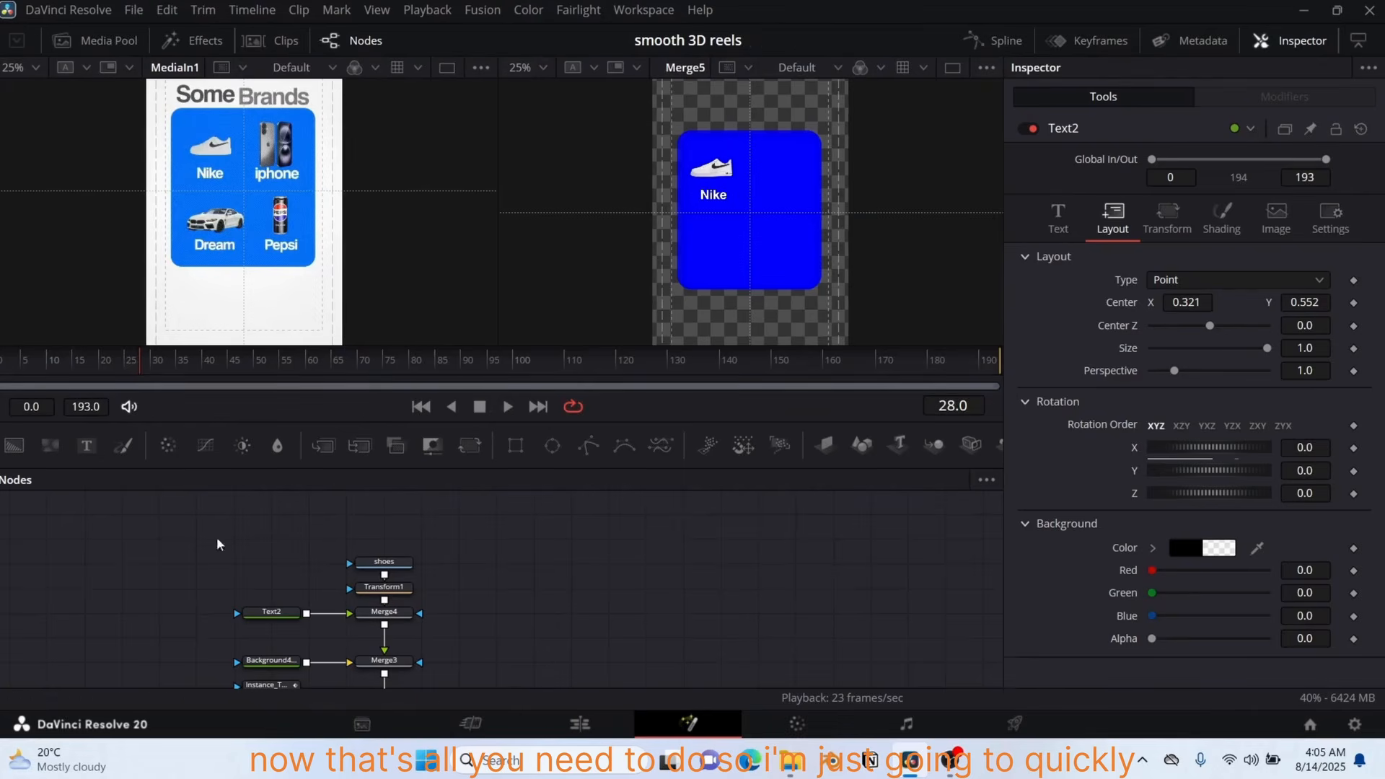
left_click_drag(219, 543, 440, 626)
key("ctrl+c")
key("ctrl+v")
key("ctrl+v")
key("ctrl+v")
left_click_drag(754, 570, 607, 609)
left_click_drag(940, 570, 792, 608)
left_click_drag(940, 606, 416, 563)
- Bring in Pepsi-11.png as the last item's image and change its label text to Pepsi
left_click(95, 40)
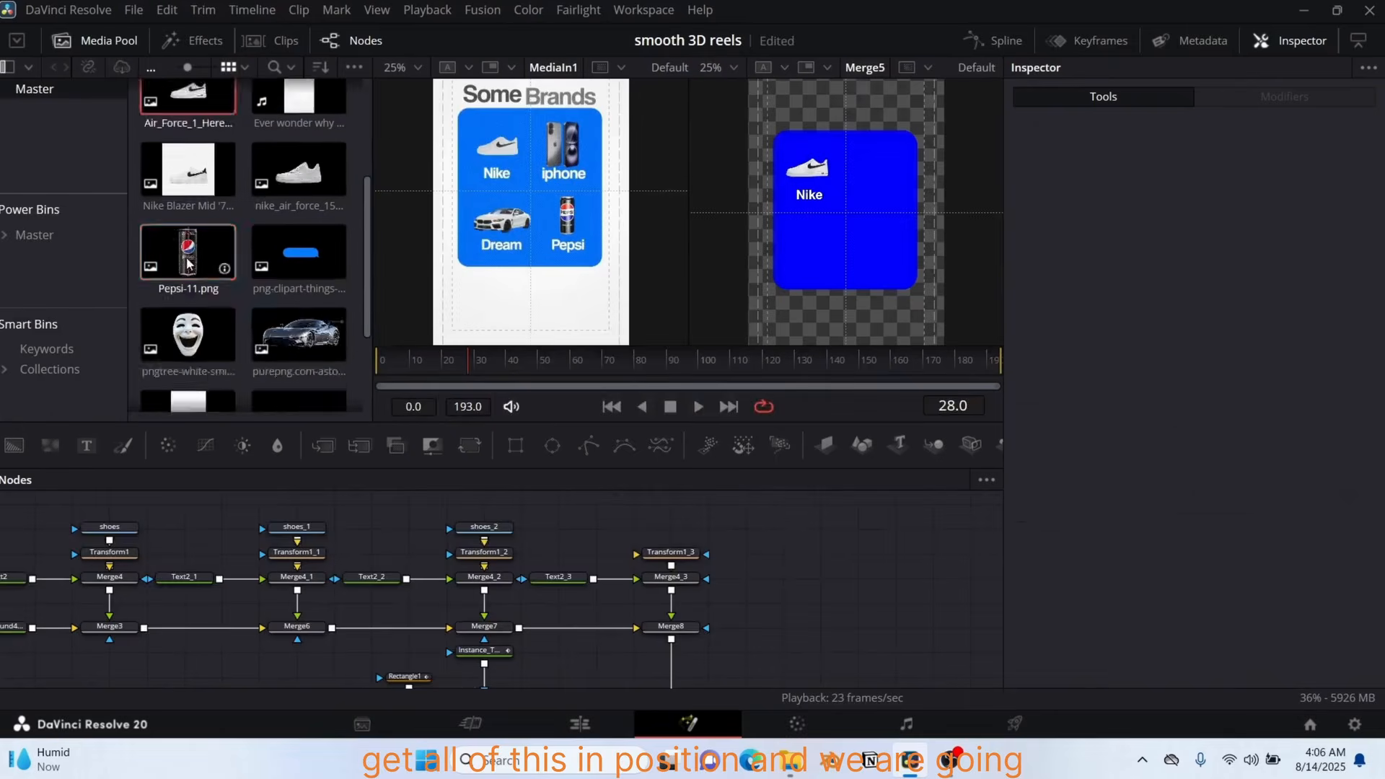
left_click_drag(187, 251, 669, 526)
left_click(561, 604)
type("Pepsi")
- Replace the third item's shoe with the 911.png car image and change its label text to Dream
key("Delete")
left_click_drag(298, 90, 484, 533)
left_click(371, 627)
left_click(1081, 295)
- Use the iPhone 15 Pro image for the second item, rename its node Iphone and set its label text to Iphone
left_click_drag(187, 151, 297, 577)
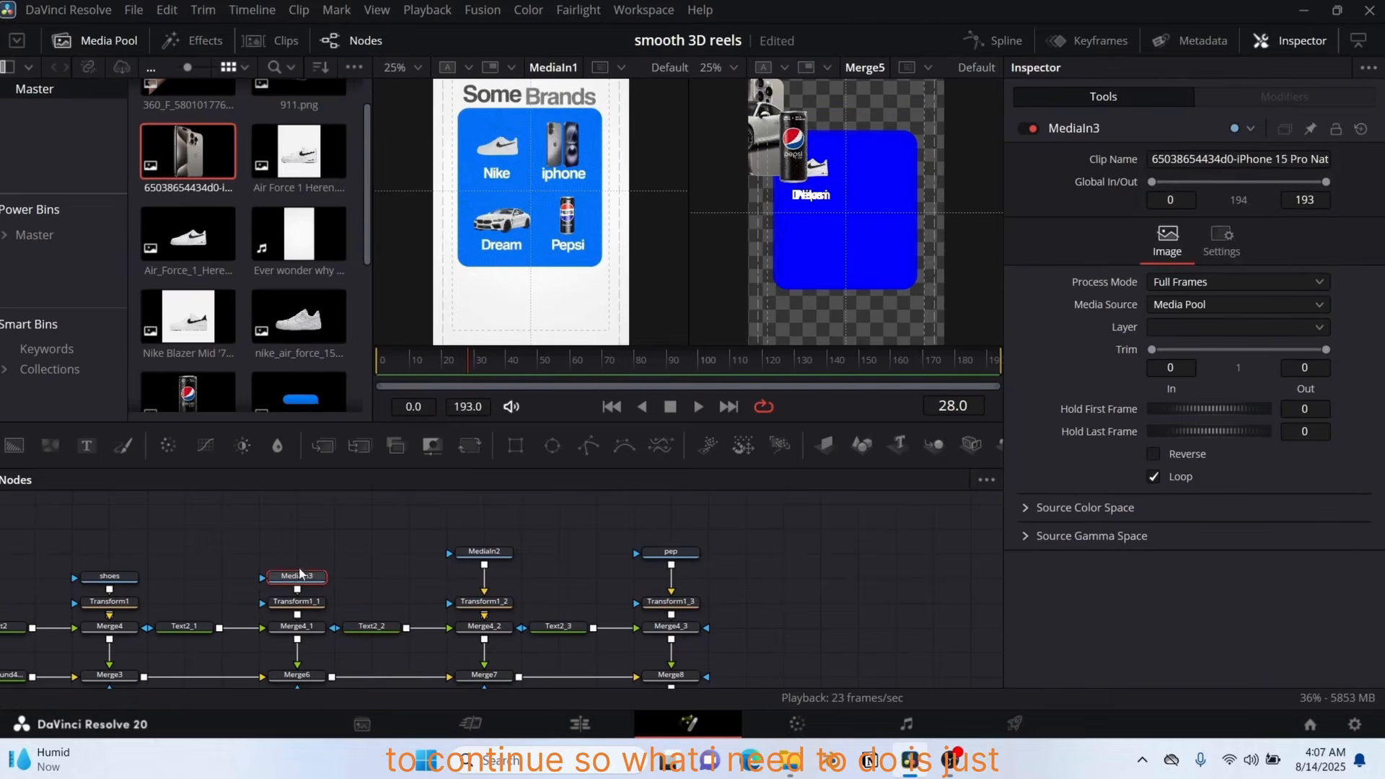
key("F2")
type("Iphone")
left_click(189, 628)
type("Iphone")
- Move the Pepsi can into the blue card's lower-right quarter and place its Pepsi label beneath it
left_click(94, 41)
left_click(671, 601)
left_click_drag(699, 154, 781, 248)
left_click(558, 627)
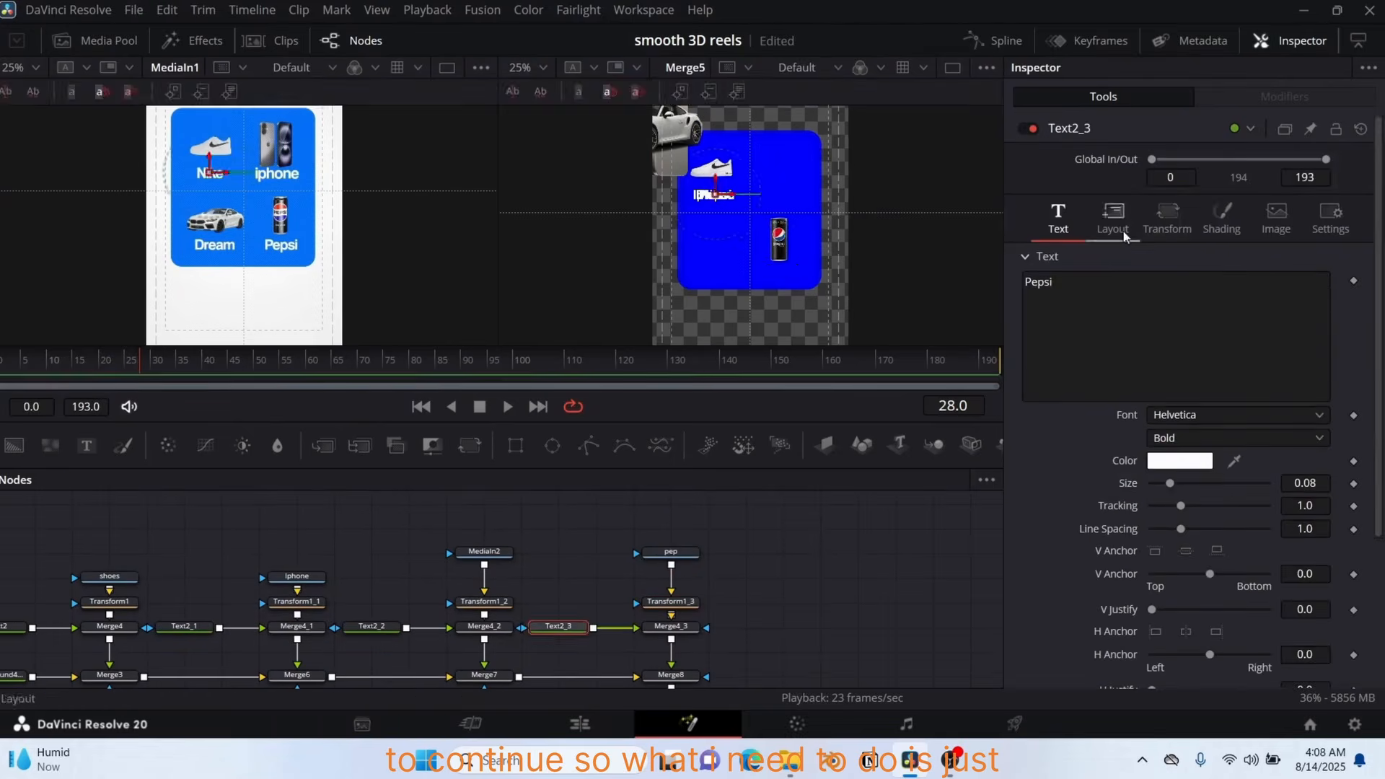
left_click_drag(713, 195, 781, 269)
- Scale down the car and move it into the card's lower-left quarter, with the Dream label beneath it
left_click(484, 601)
left_click_drag(656, 117, 713, 244)
left_click_drag(1187, 296, 1166, 296)
left_click(372, 626)
left_click_drag(712, 195, 713, 267)
- Move the phone and its Iphone label into the card's upper-right quarter and set the phone's size to 0.25
left_click(296, 601)
left_click_drag(655, 118, 776, 165)
left_click_drag(1187, 297, 1166, 296)
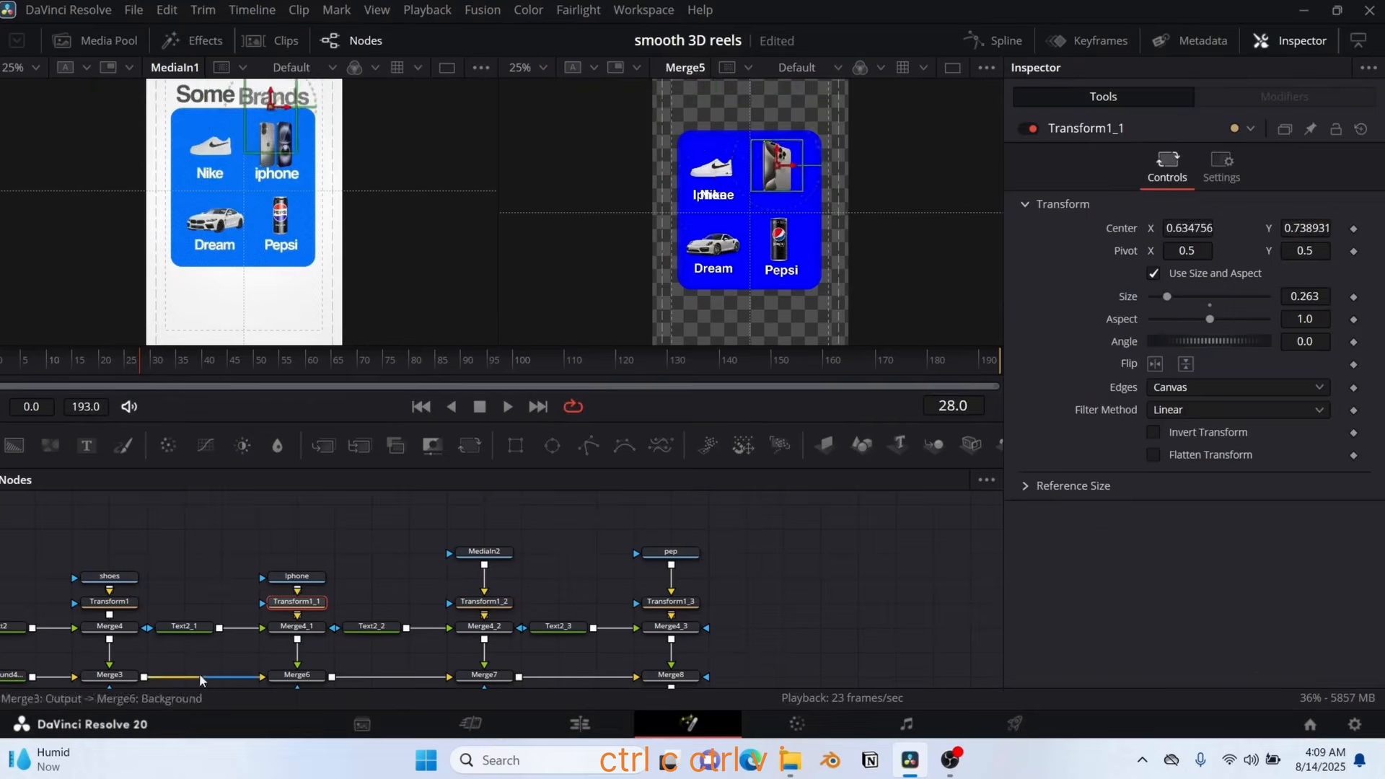
left_click(184, 627)
left_click_drag(714, 194, 774, 195)
left_click(296, 602)
left_click(1305, 296)
left_click(613, 527)
- At frame 20, keyframe the size of the shoe's Transform1 and the size of the Nike text
scroll(505, 570, "down", 5)
left_click_drag(137, 365, 99, 375)
scroll(283, 505, "up", 5)
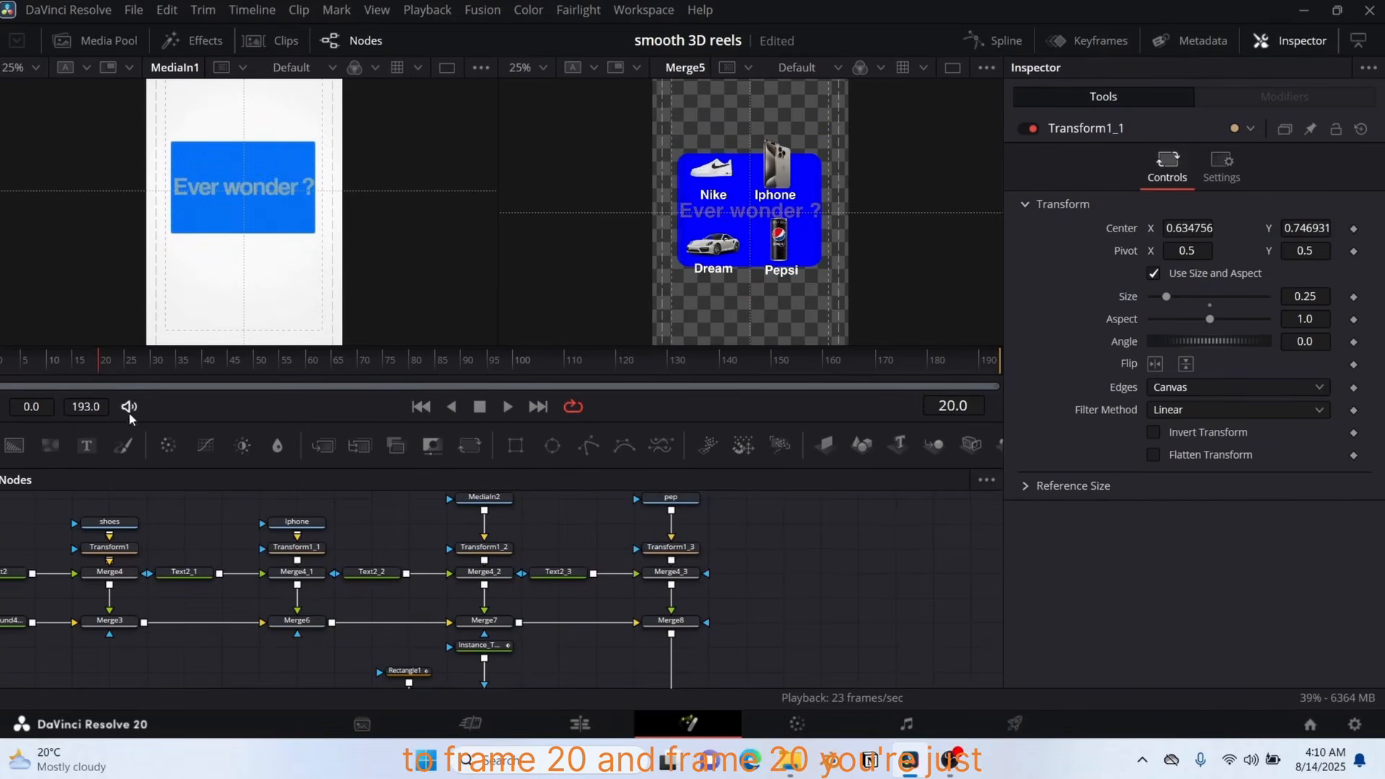
scroll(323, 555, "left", 5)
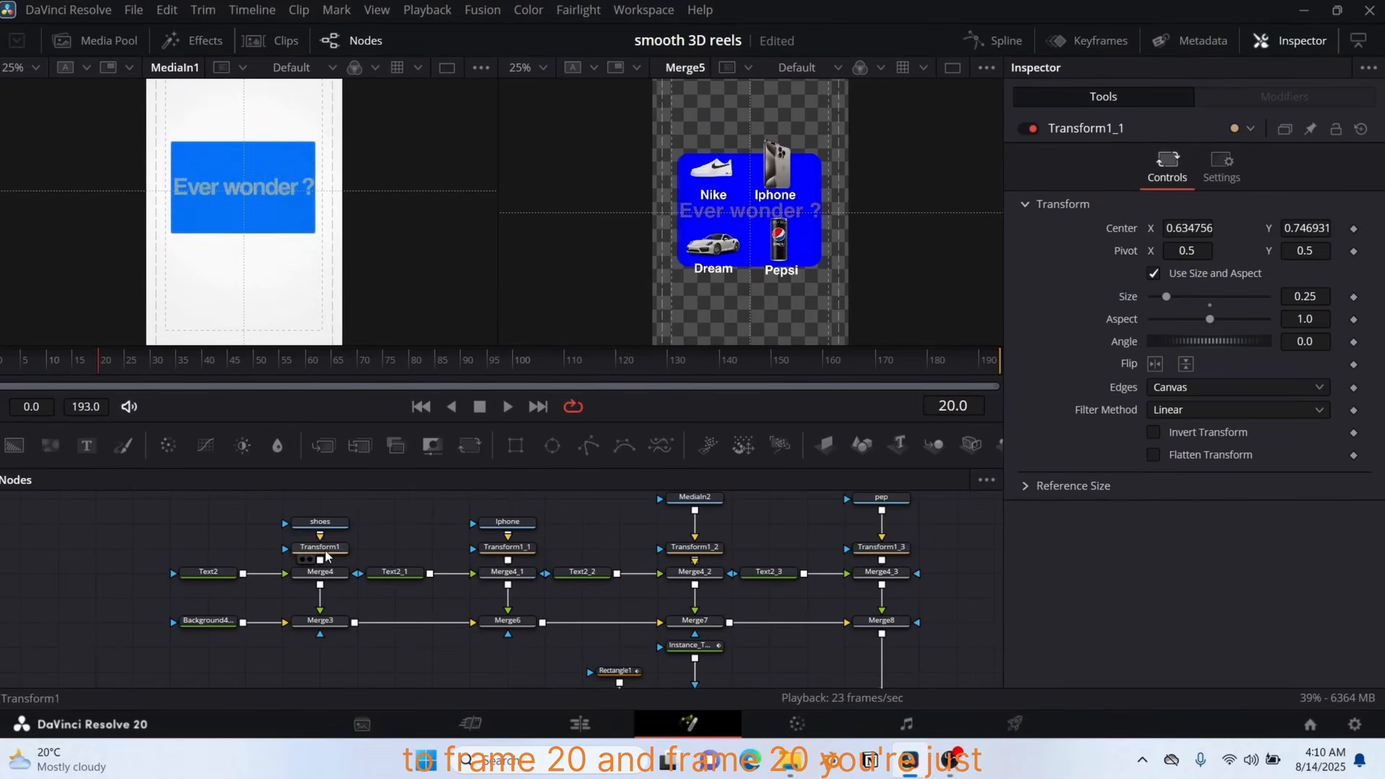
left_click(326, 555)
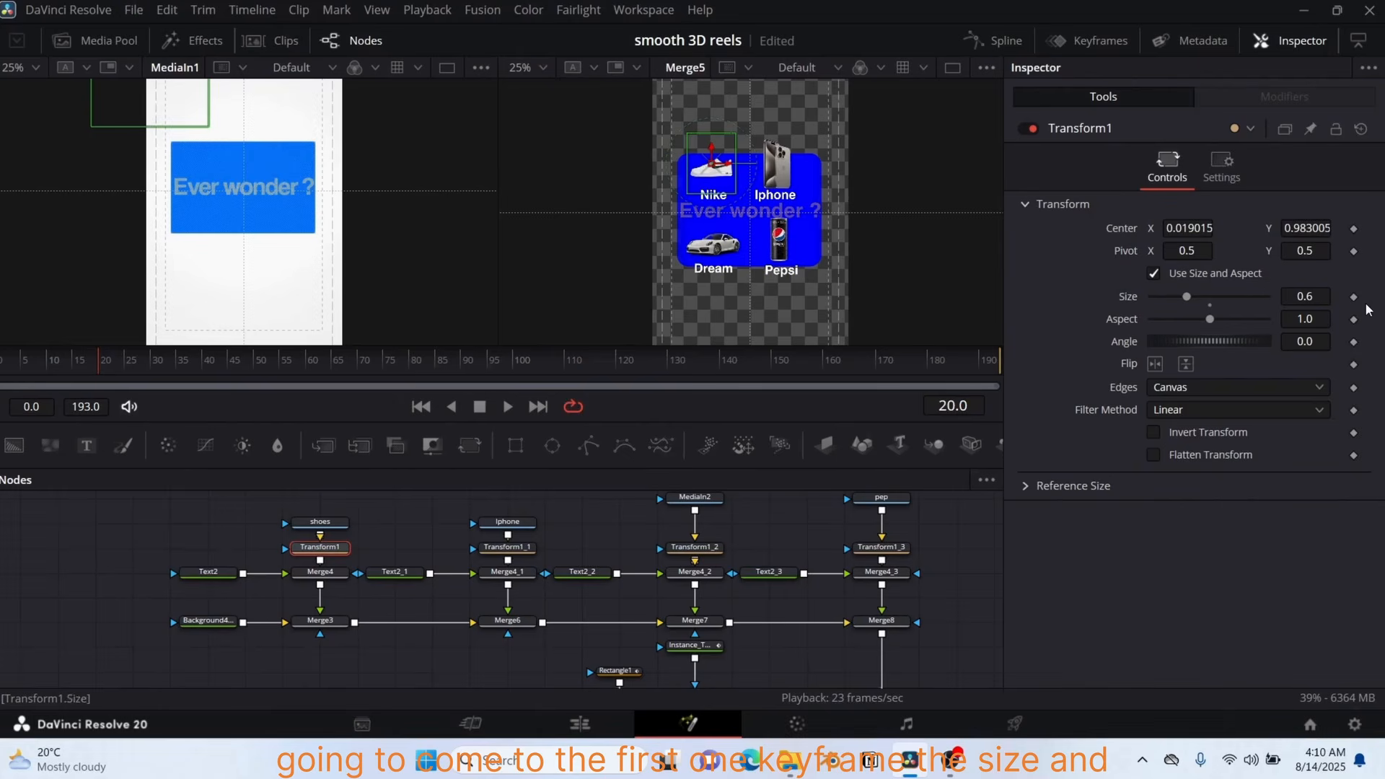
left_click(209, 572)
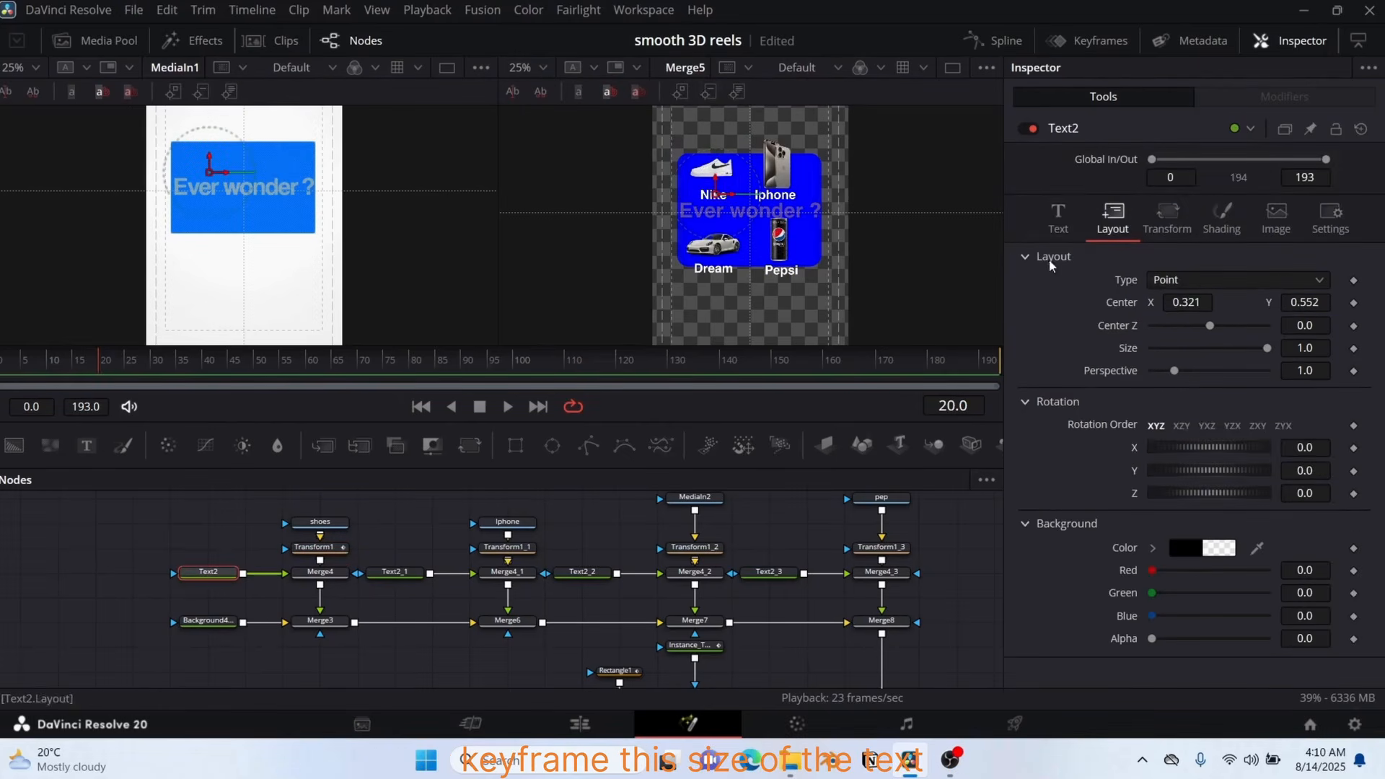
left_click(1058, 230)
left_click(1353, 484)
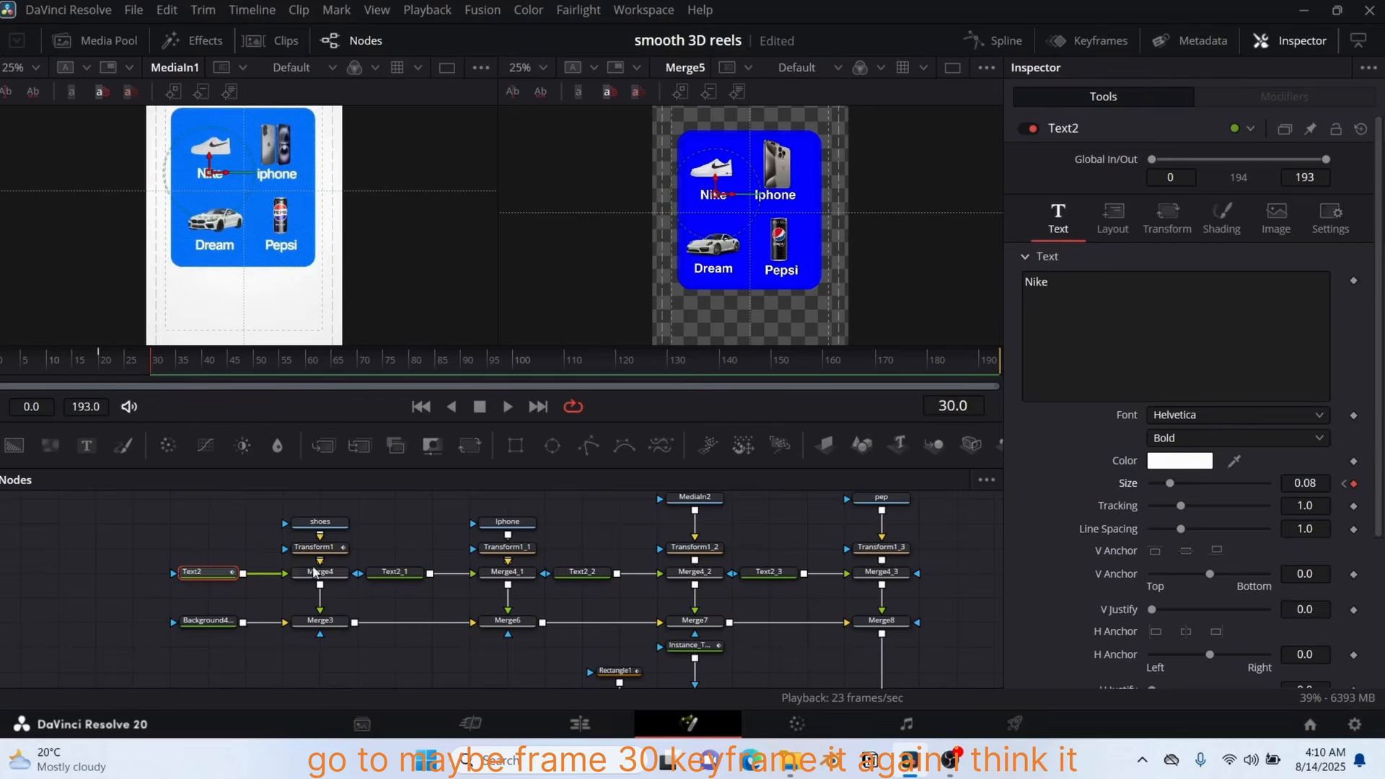
- Replace the frame 30 size keyframes of the shoe's Transform1 and the Nike text with size keyframes at frame 33
left_click(315, 547)
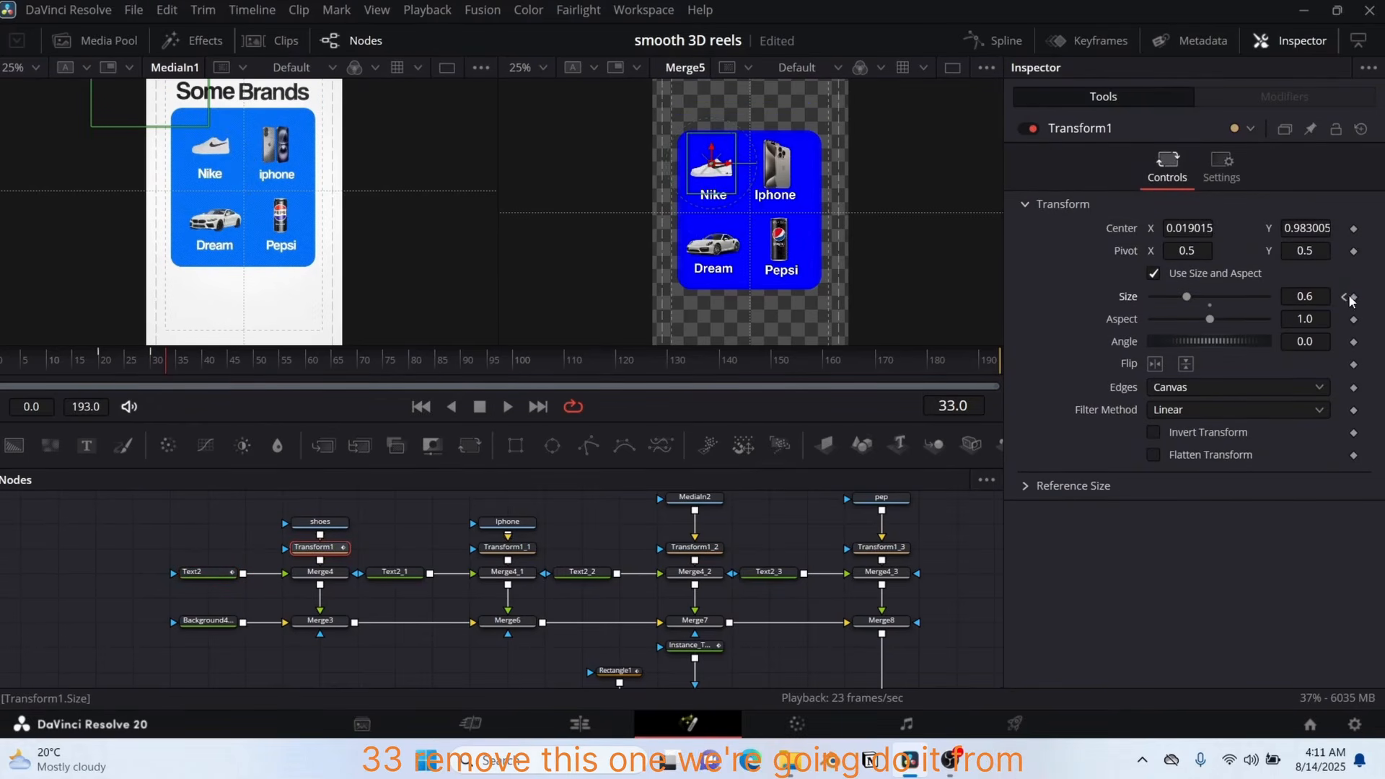
left_click(1345, 297)
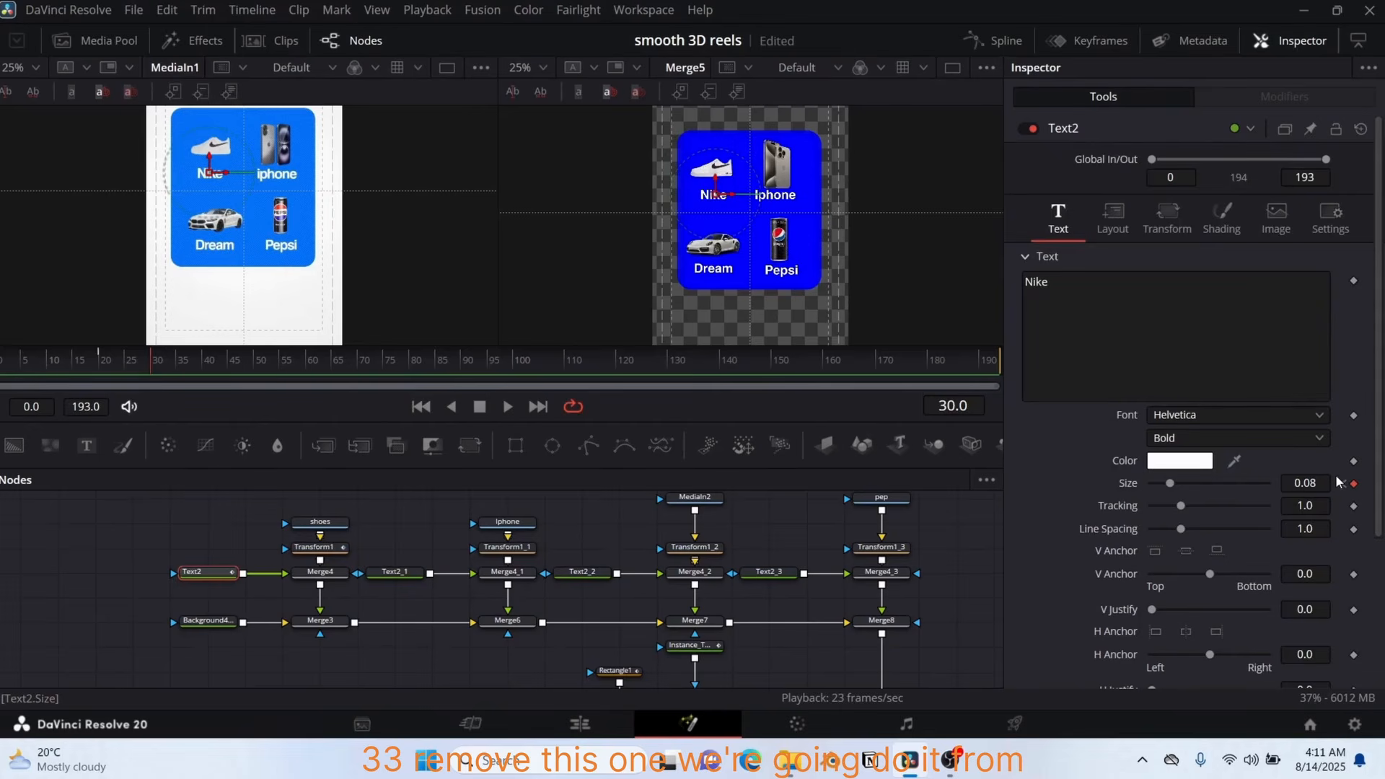
key("Right")
key("Right")
key("Right")
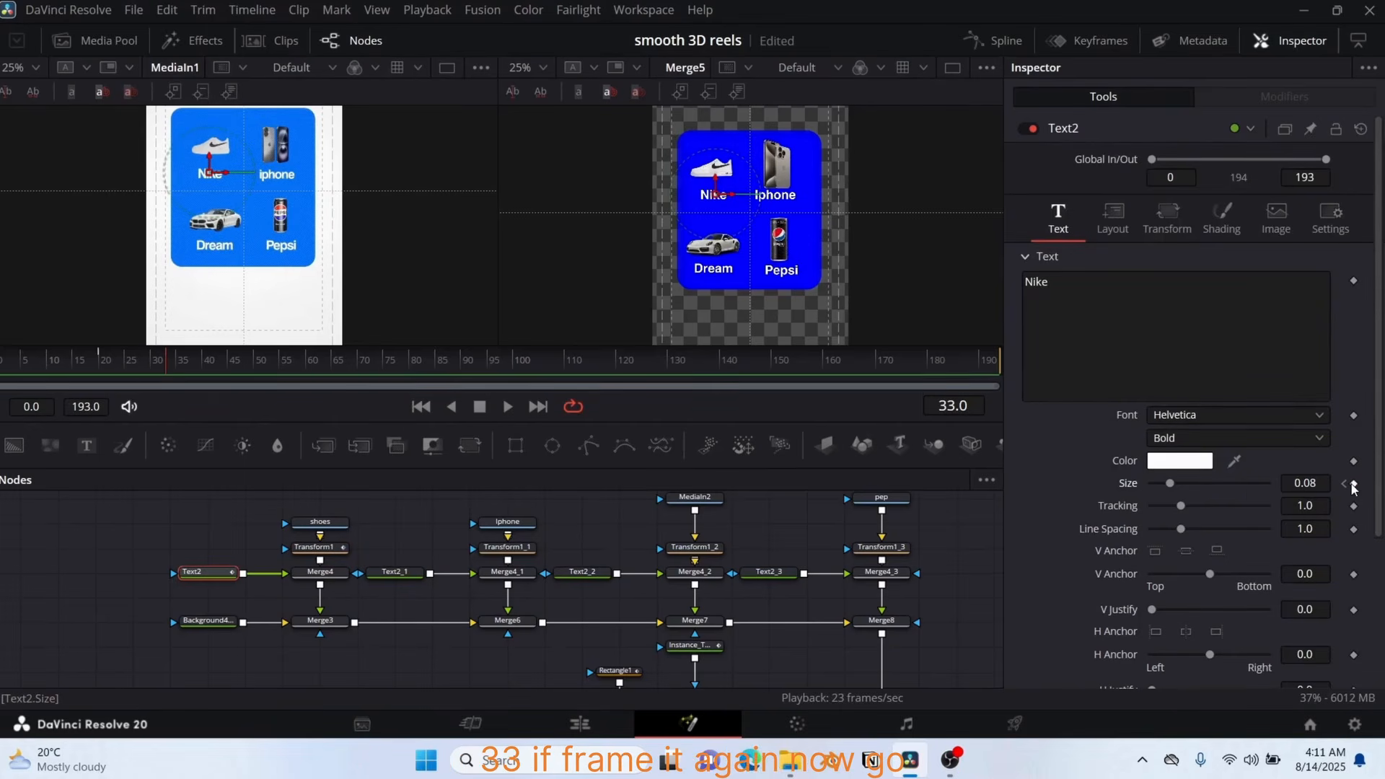
left_click(1353, 484)
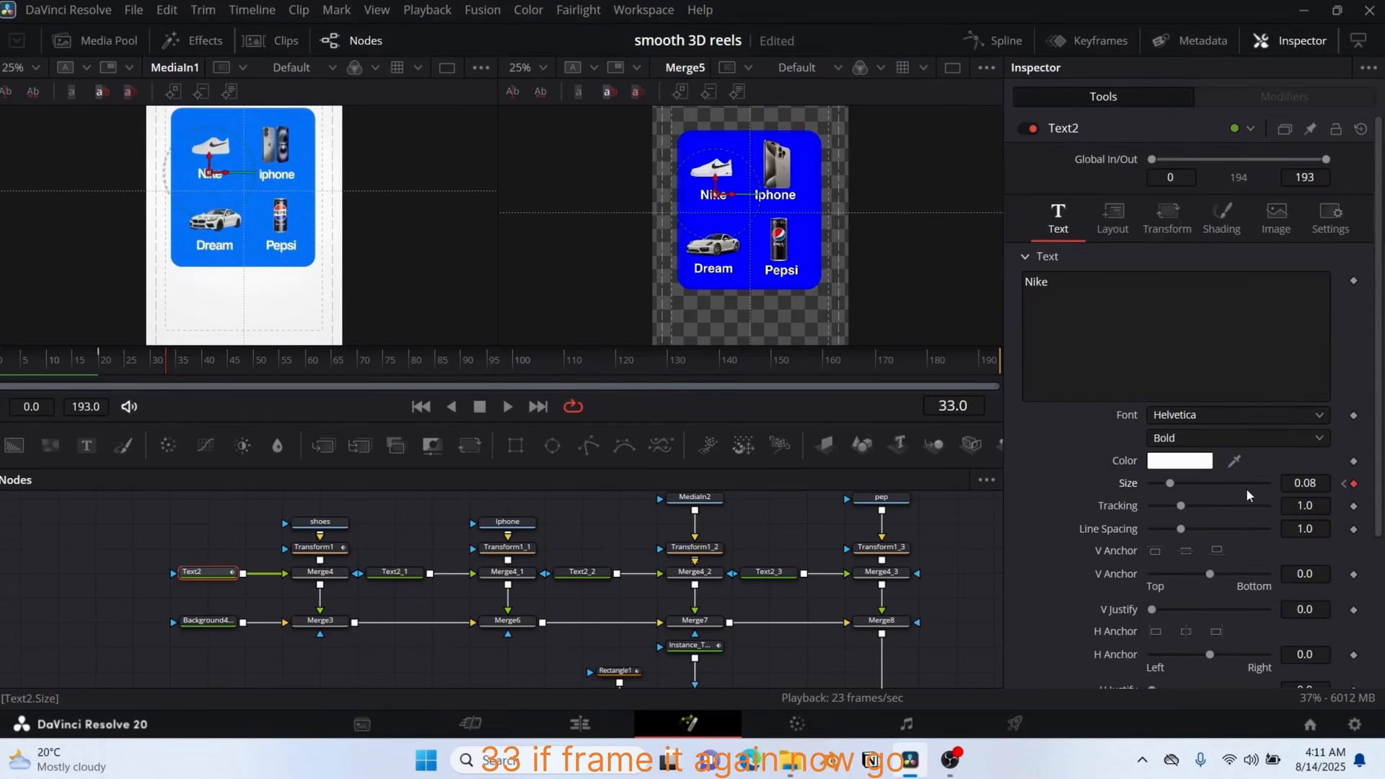
- At the frame 20 keyframe, set the size of the Nike text and the shoe's Transform1 to 0
left_click(1346, 488)
left_click_drag(1170, 484, 1112, 488)
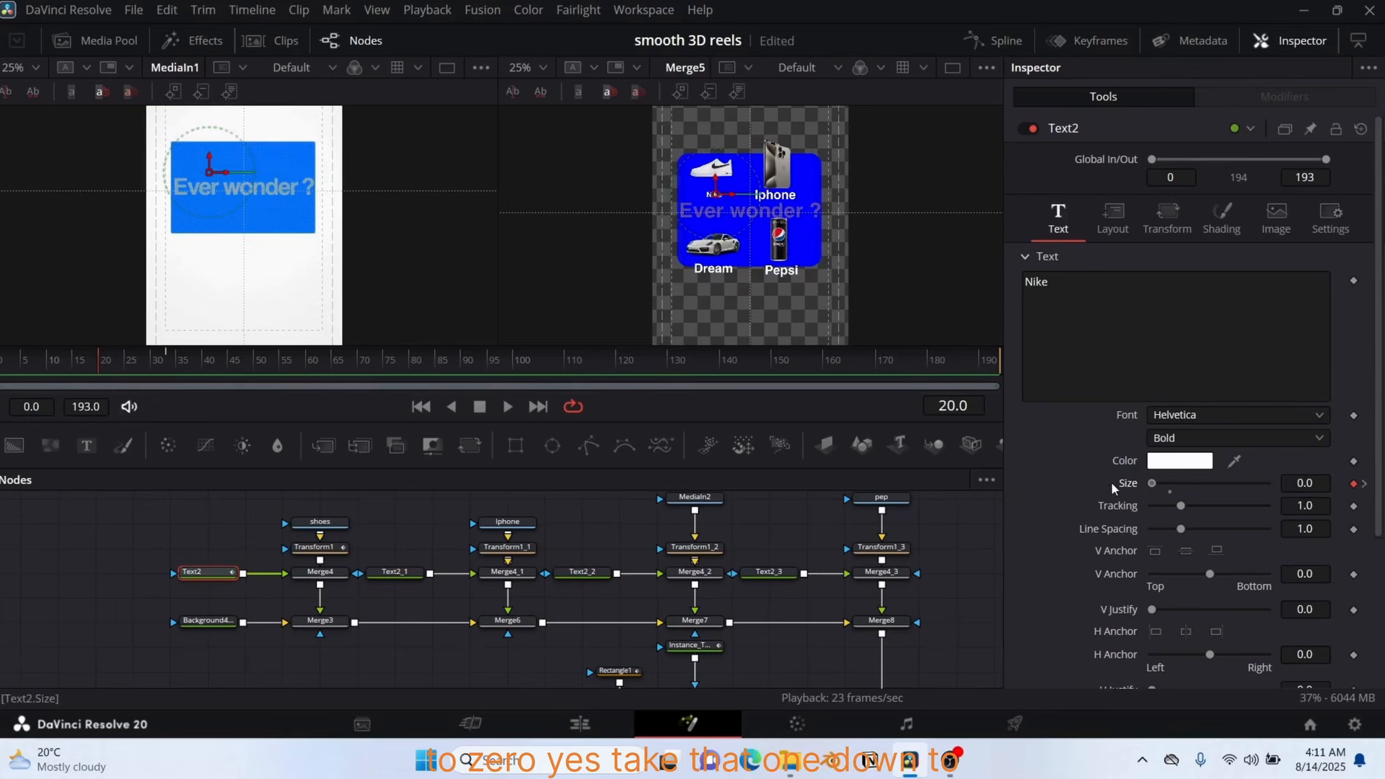
left_click(315, 548)
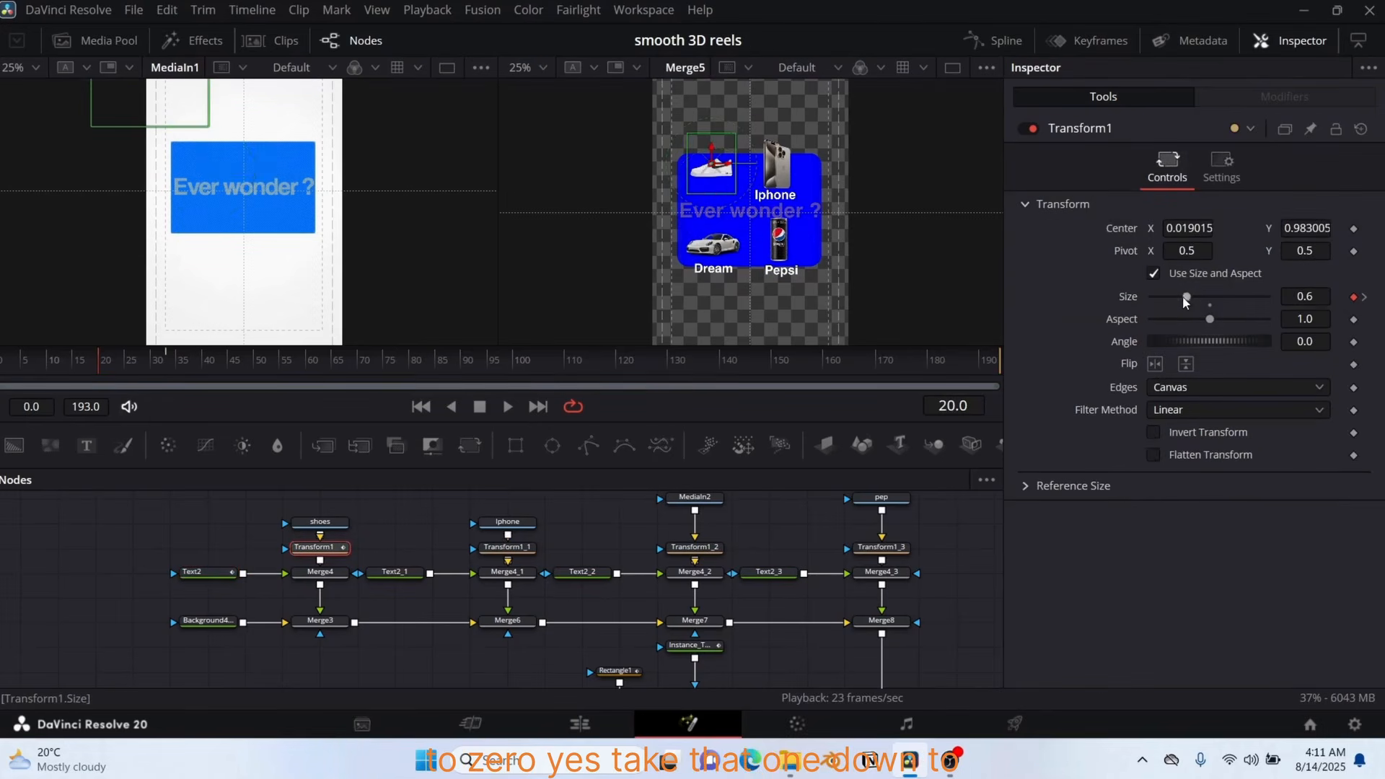
left_click_drag(168, 354, 101, 359)
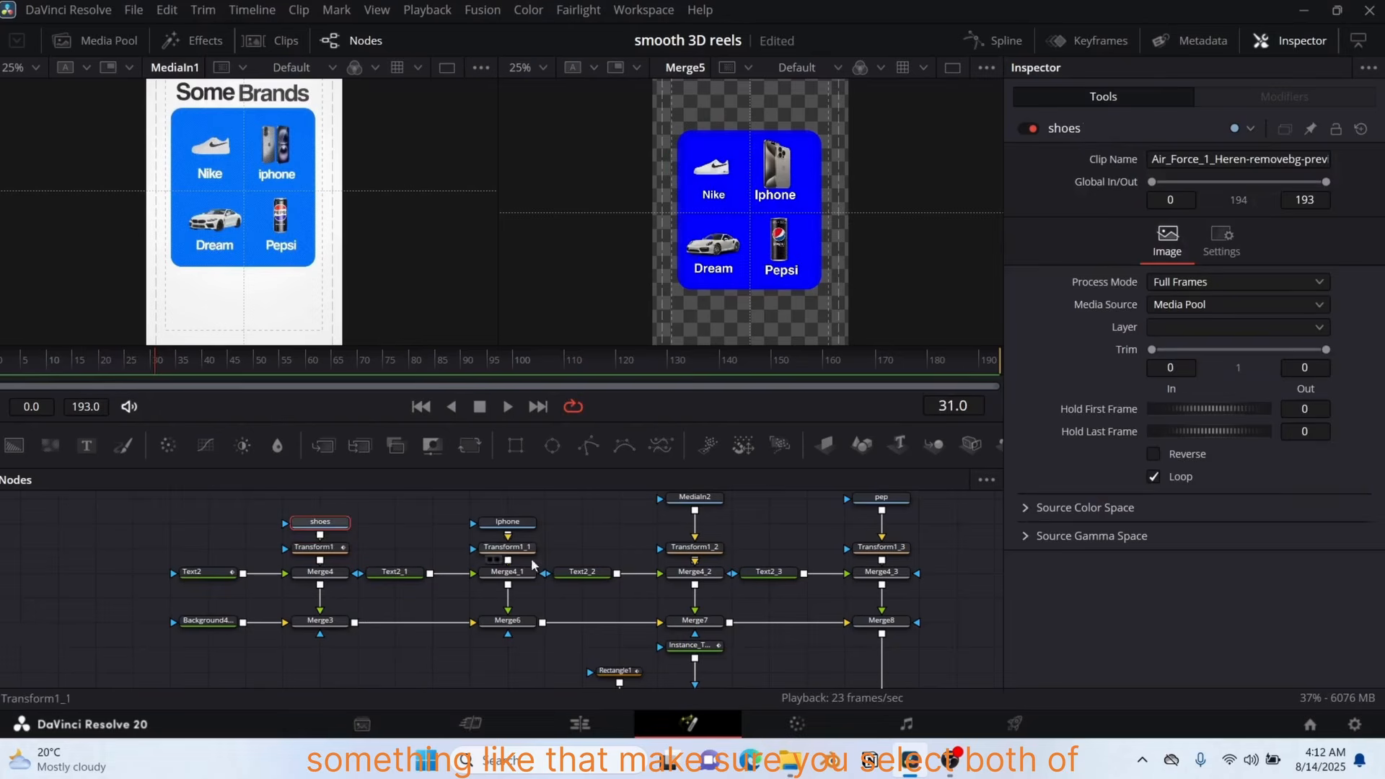
- Apply the Out Back Cubic ease to the size curves of the shoe's Transform1 and the Nike text, and preview the motion
left_click(315, 548)
left_click(208, 572, "ctrl")
left_click(996, 40)
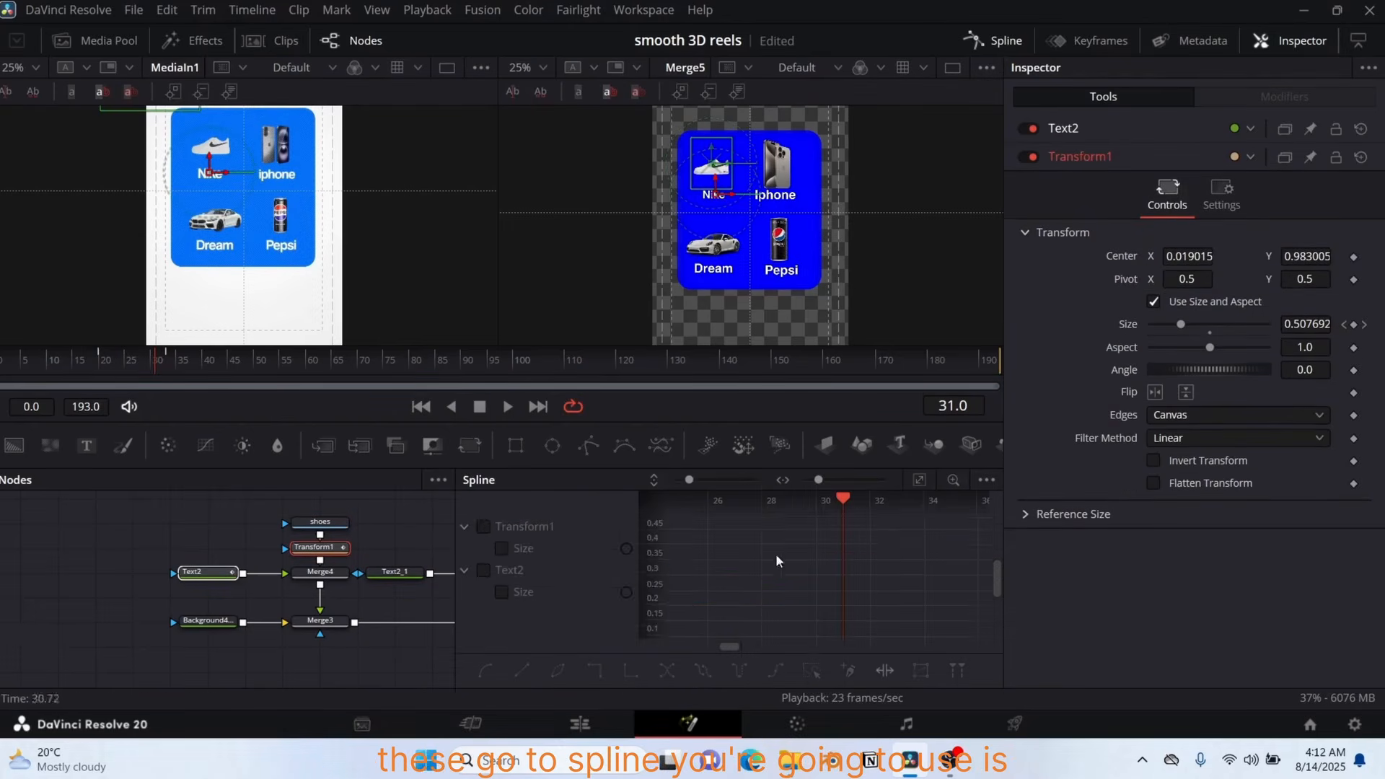
left_click(483, 526)
left_click(484, 570)
right_click(841, 613)
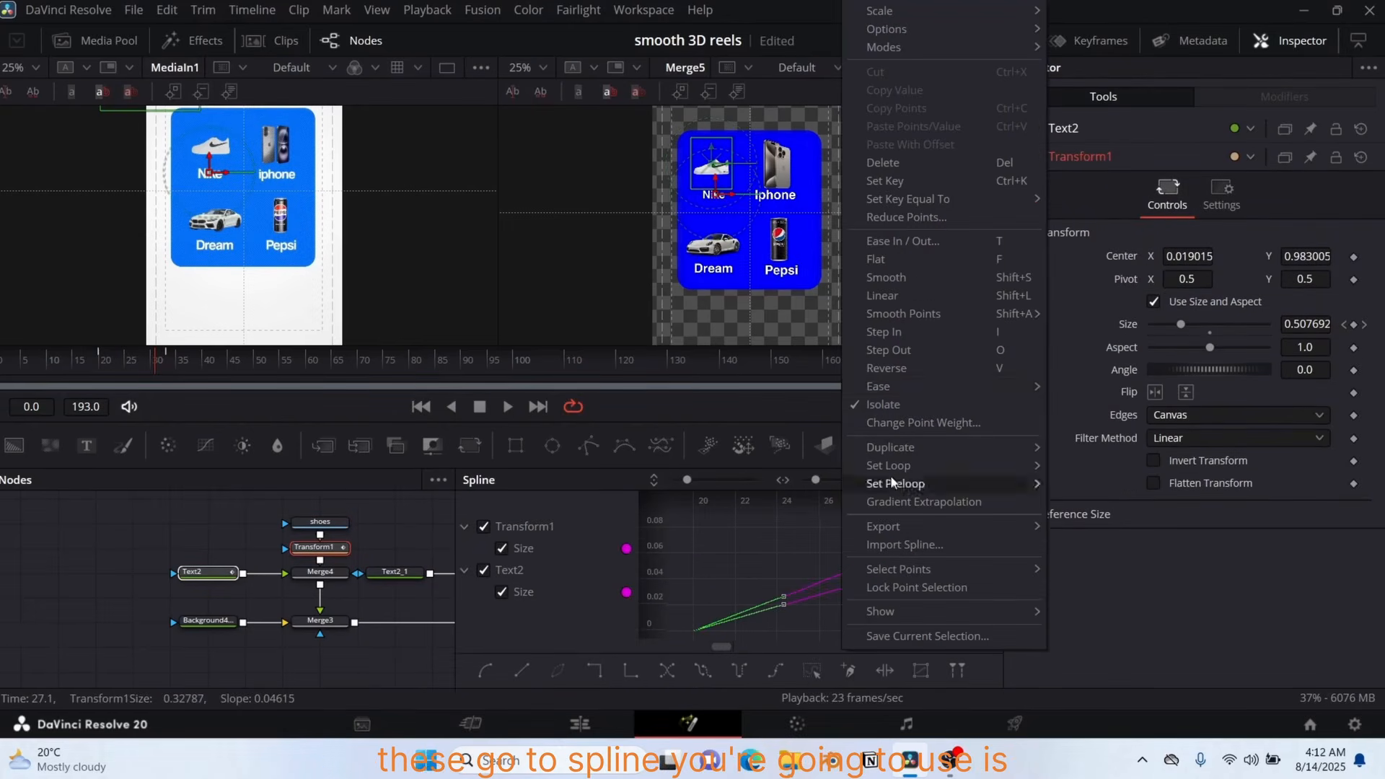
mouse_move(1050, 386)
left_click(1101, 478)
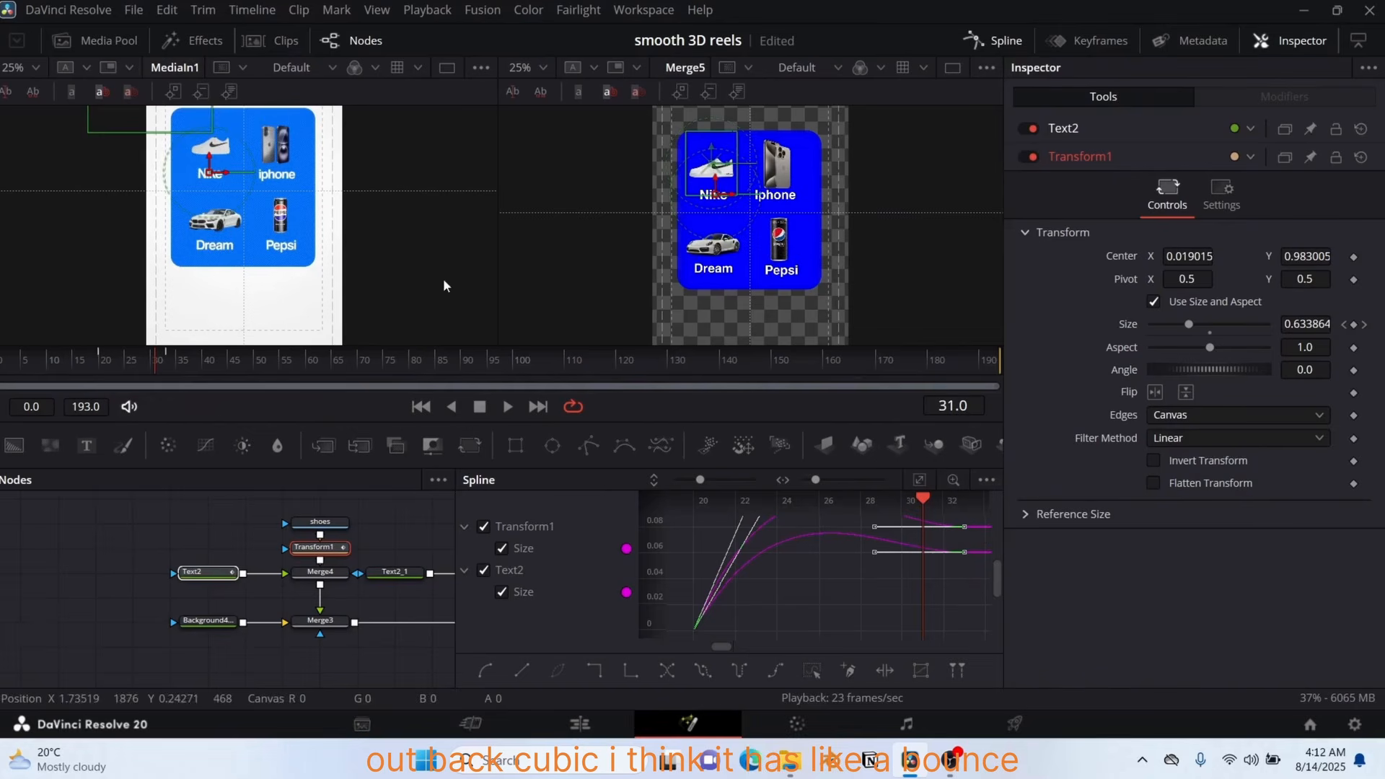
mouse_move(143, 367)
left_mouse_down()
mouse_move(97, 369)
mouse_move(161, 364)
left_mouse_up()
left_click(995, 41)
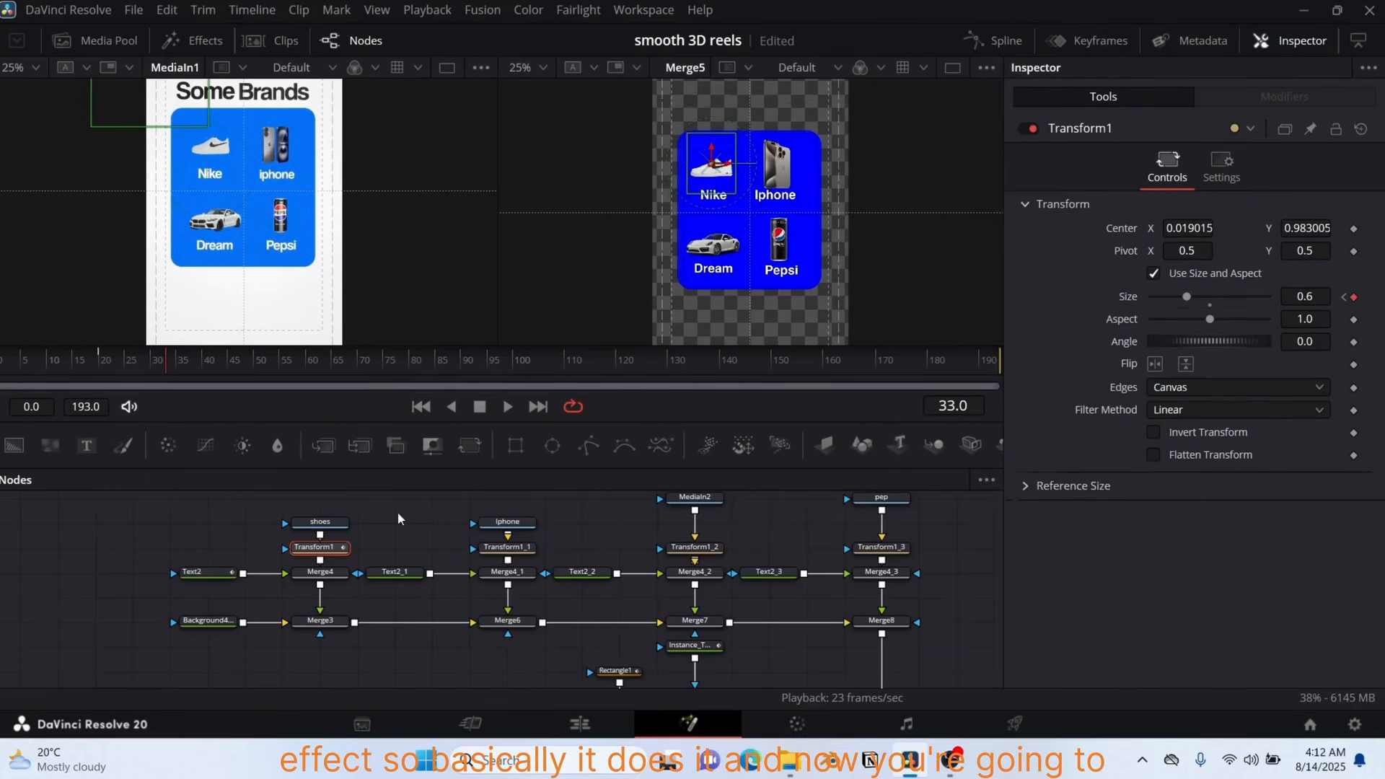
- At frame 33, keyframe the sizes of the phone, car and Pepsi can transforms and of their three text labels
left_click(508, 547)
left_click(1354, 325)
left_click(395, 573)
left_click(1353, 483)
left_click(685, 549)
left_click(1353, 324)
left_click(582, 573)
left_click(1353, 484)
left_click(881, 548)
left_click(1353, 296)
left_click(769, 573)
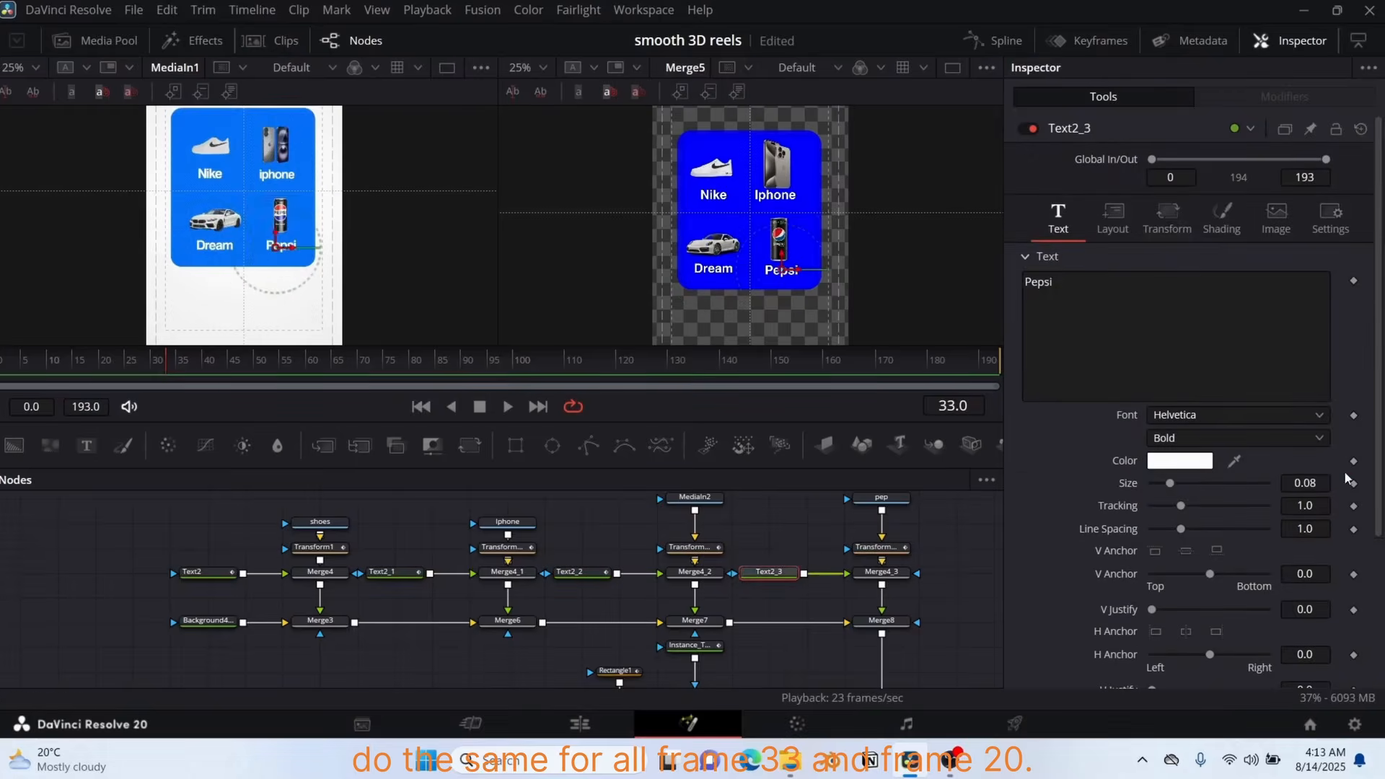
left_click(1353, 483)
- At frame 20, set the sizes of the phone, car and can transforms and their three text labels to 0
left_click(99, 367)
left_click(395, 573)
left_click_drag(1170, 483, 1147, 483)
left_click(507, 547)
left_click(582, 573)
left_click(768, 573)
left_click(881, 549)
left_click_drag(1170, 297, 1147, 297)
- Apply the Out Back Cubic ease to the size curves of the phone, car and can transforms and their labels, and preview the motion
left_click(754, 576, "ctrl")
left_click(578, 576, "ctrl")
left_click(394, 573, "ctrl")
left_click(507, 548, "ctrl")
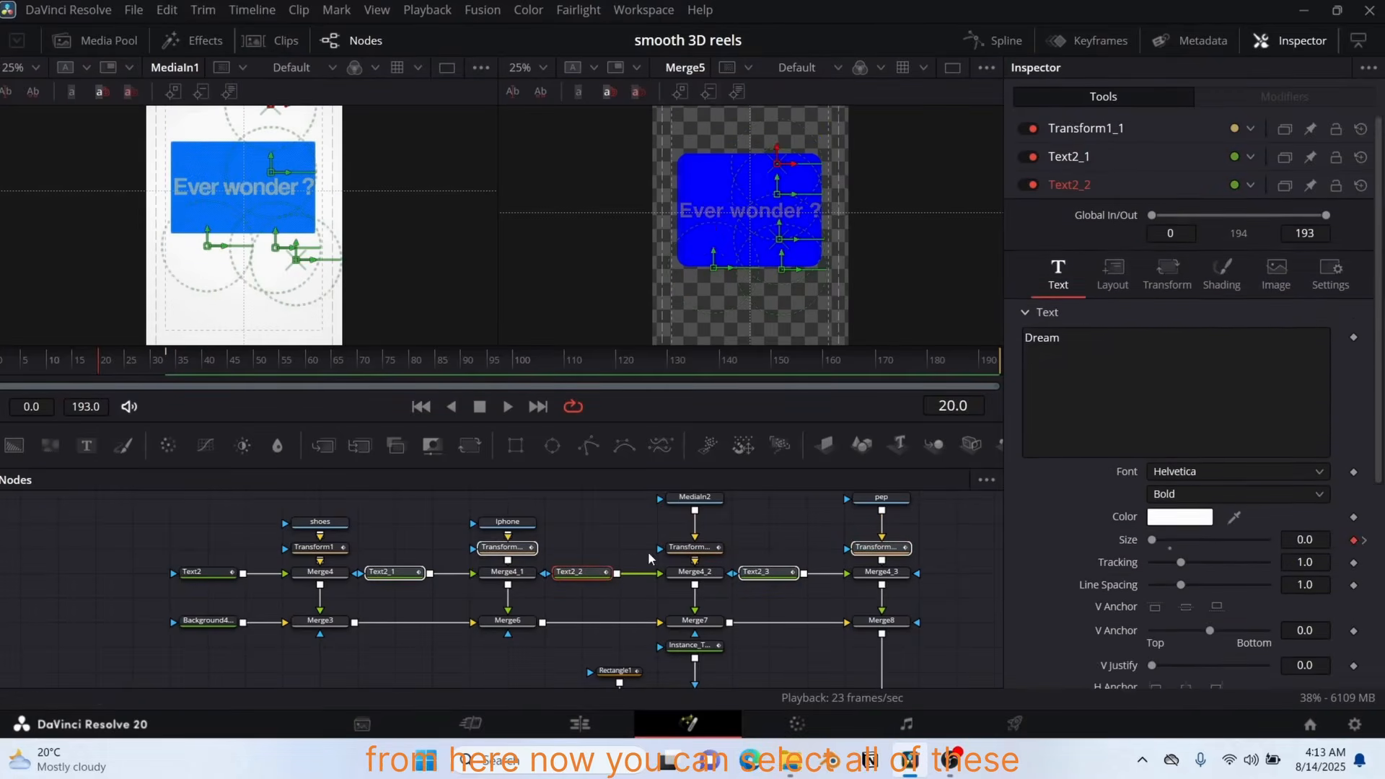
left_click(685, 549, "ctrl")
left_click(994, 42)
left_click(919, 480)
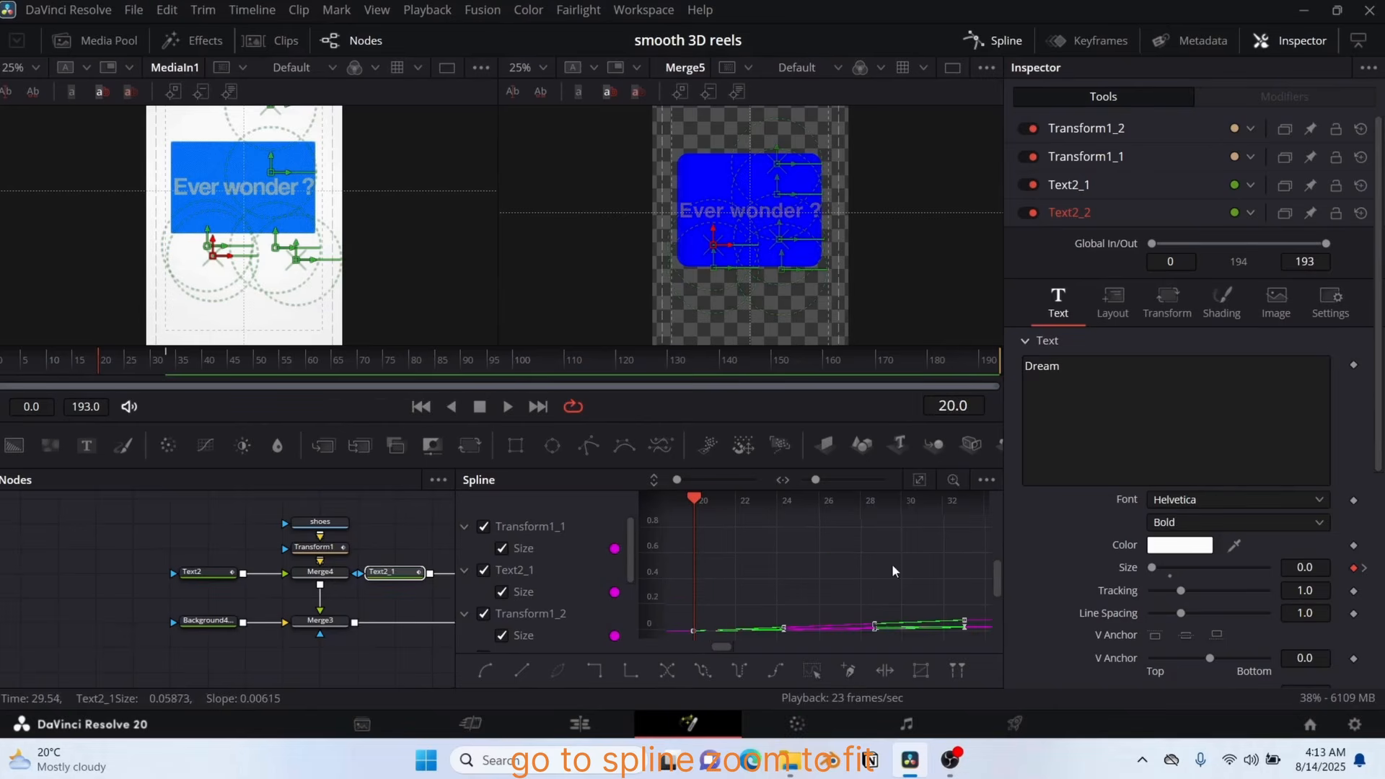
left_click(818, 670)
left_click(807, 678)
left_click_drag(676, 480, 699, 479)
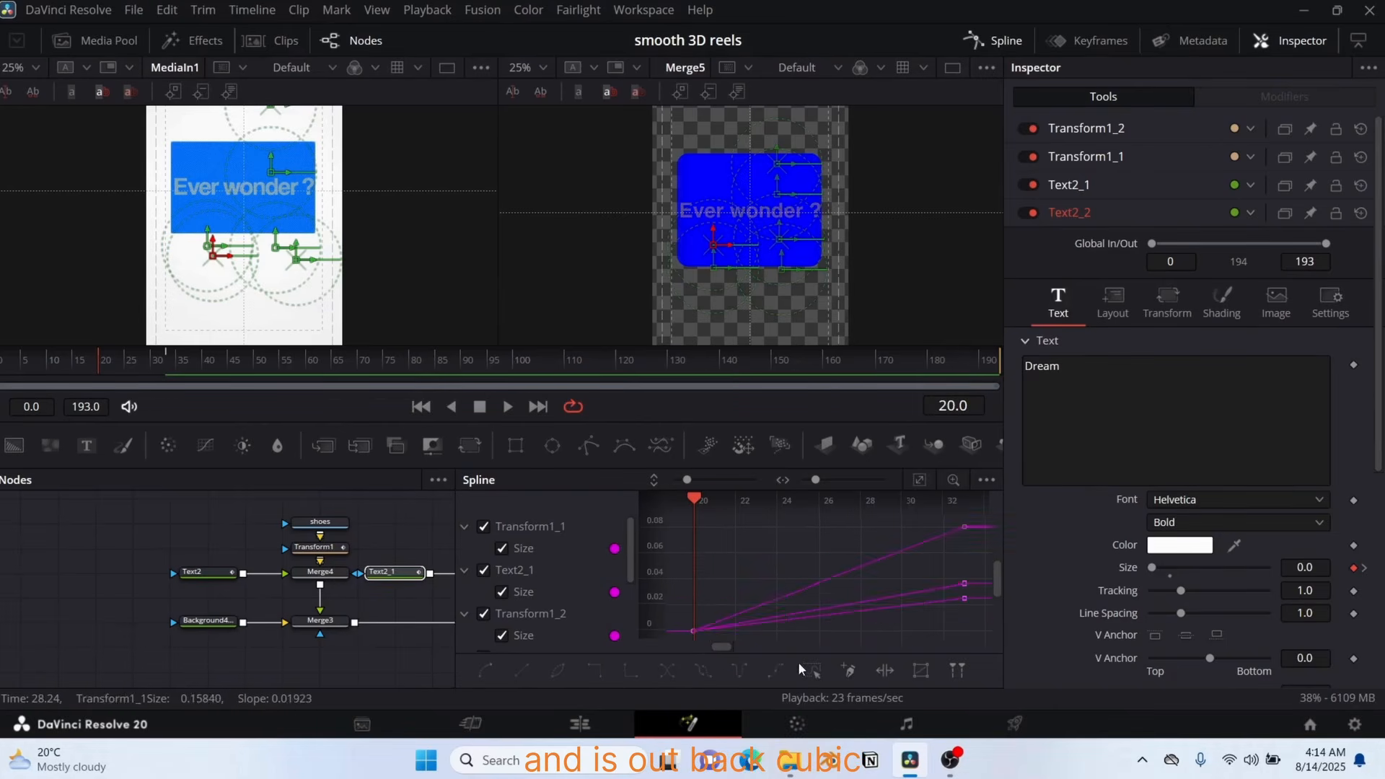
left_click(811, 670)
right_click(841, 577)
mouse_move(1017, 408)
left_click(1095, 496)
left_click_drag(103, 362, 162, 364)
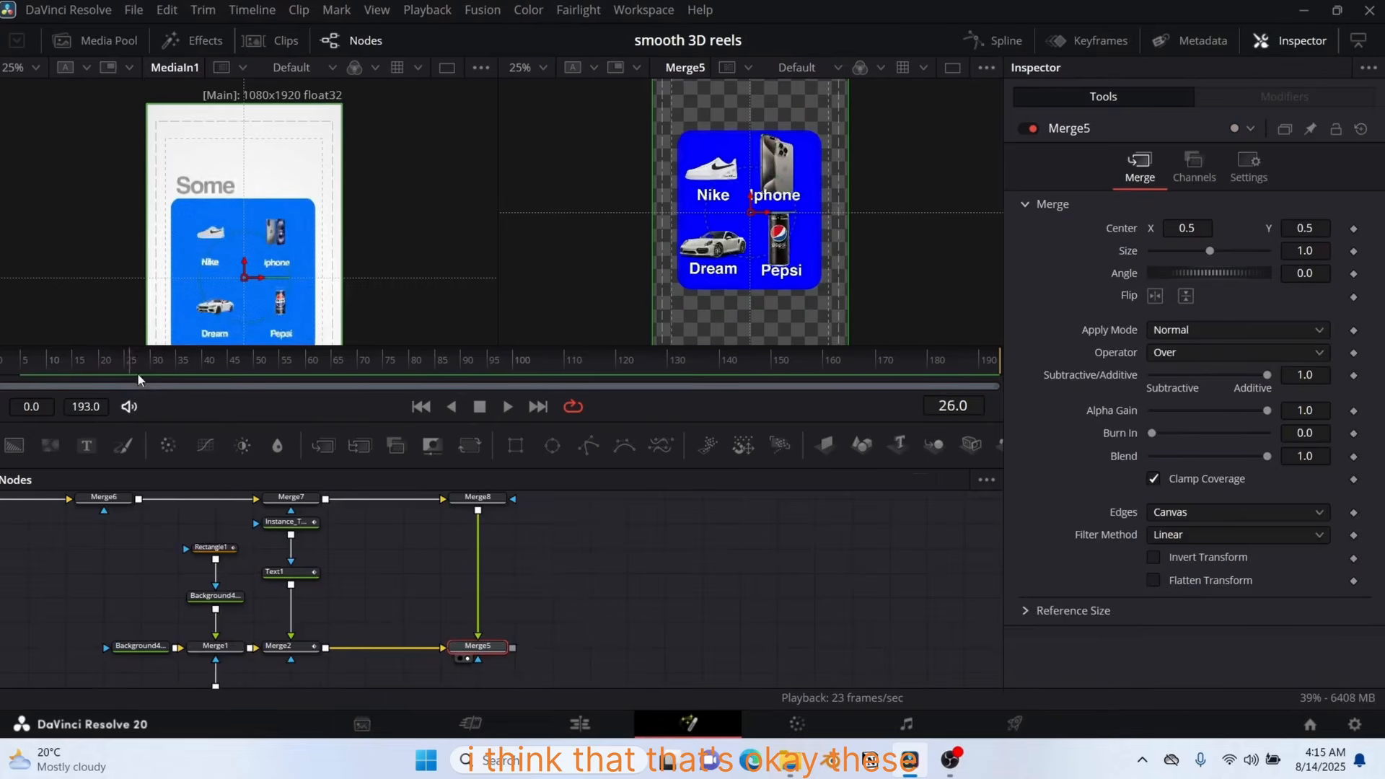
- Duplicate the Text1 node with its instance node and merge the copy over the Merge5 output
left_click_drag(137, 372, 120, 383)
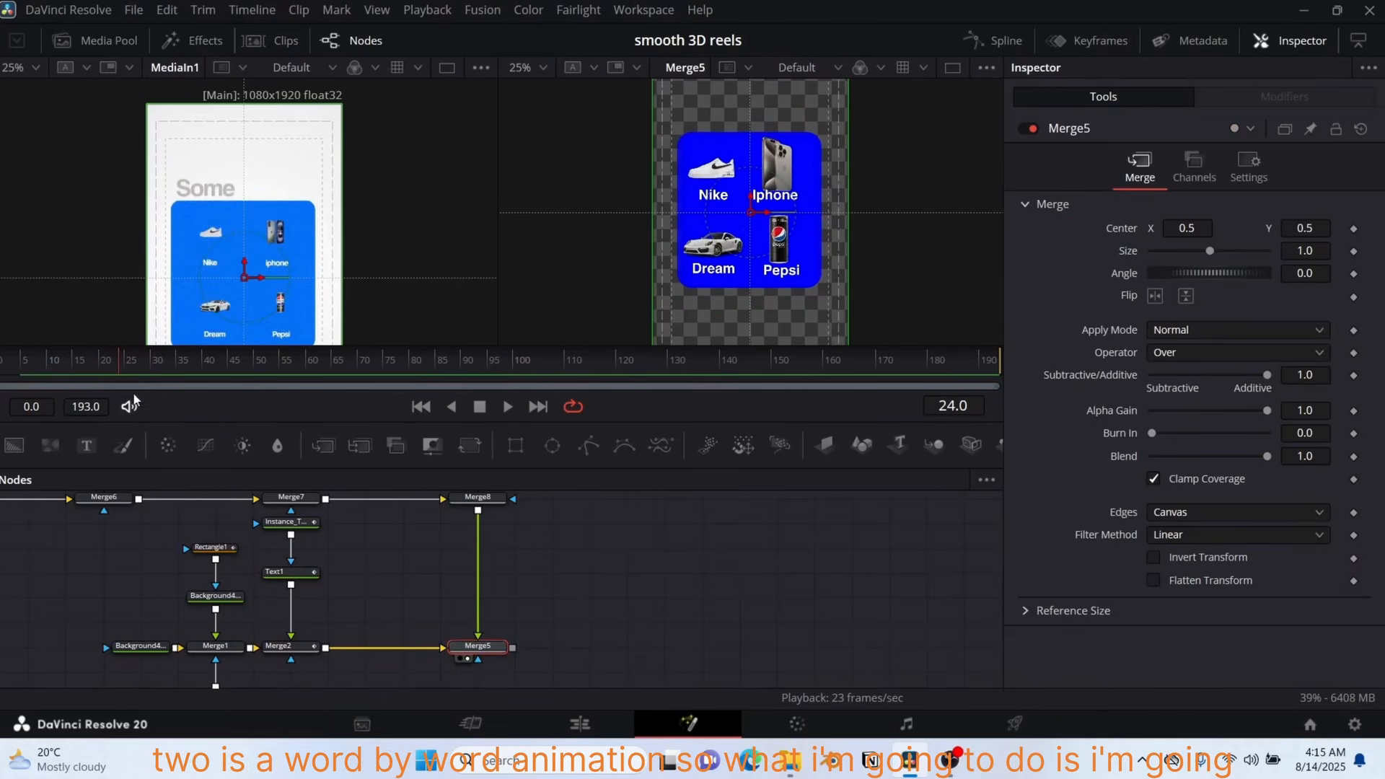
left_click_drag(356, 521, 298, 585)
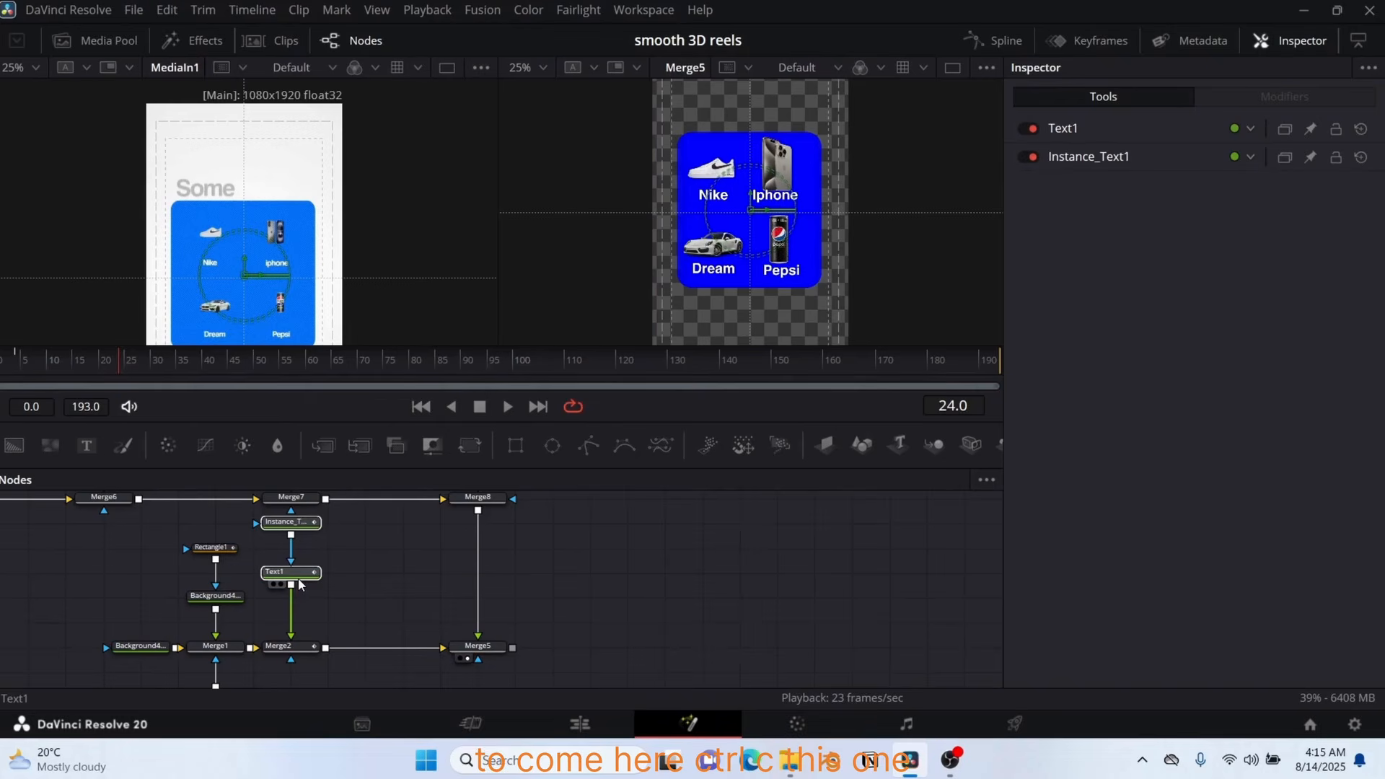
scroll(591, 555, "up", 2)
left_click(613, 581)
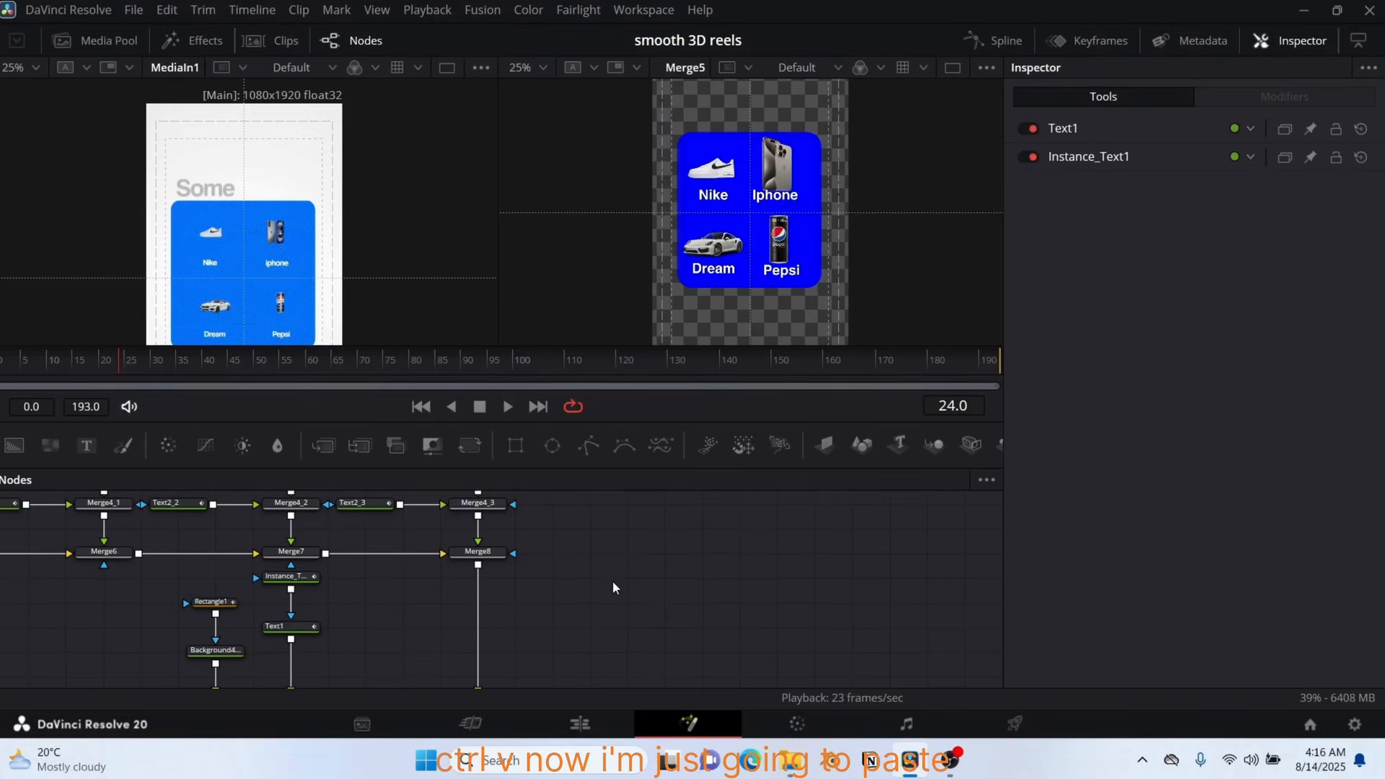
key("ctrl+v")
scroll(649, 557, "down", 2)
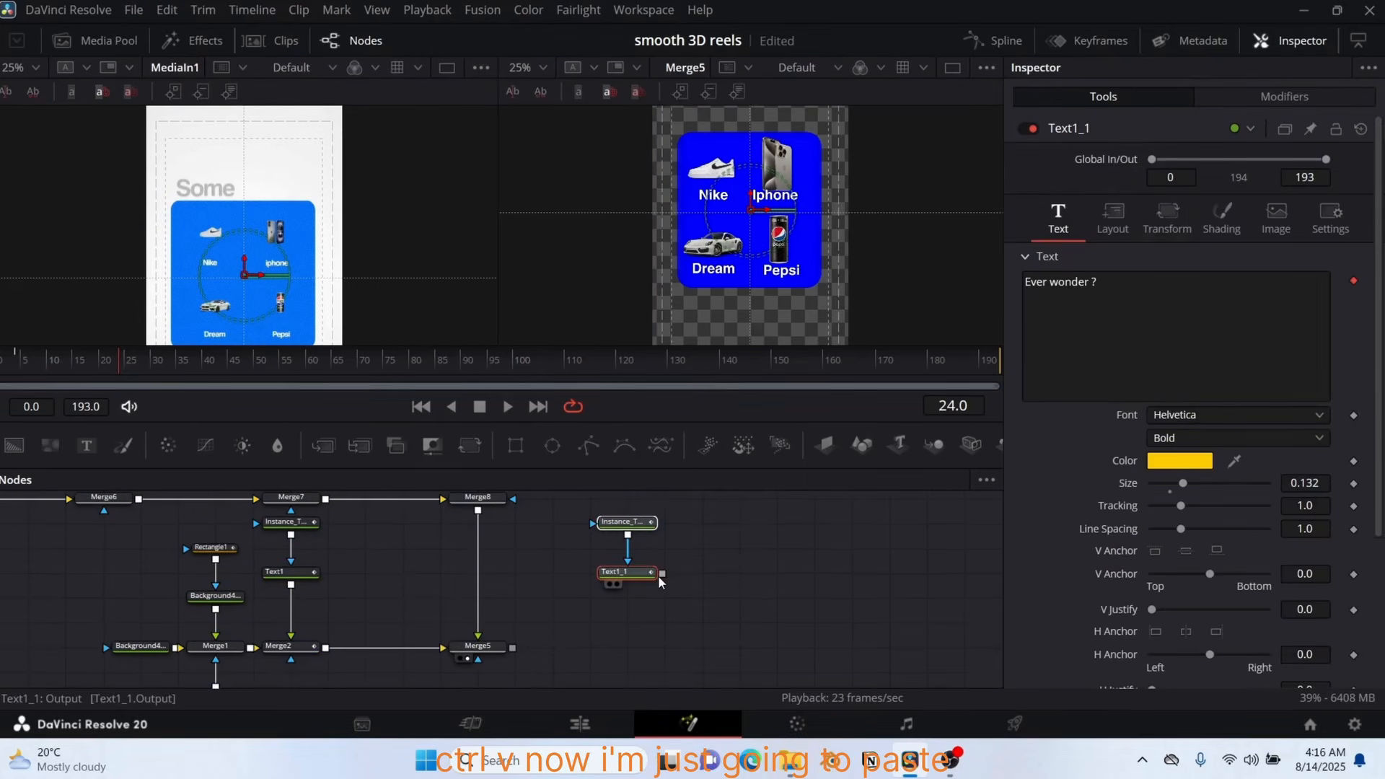
left_click_drag(662, 573, 513, 649)
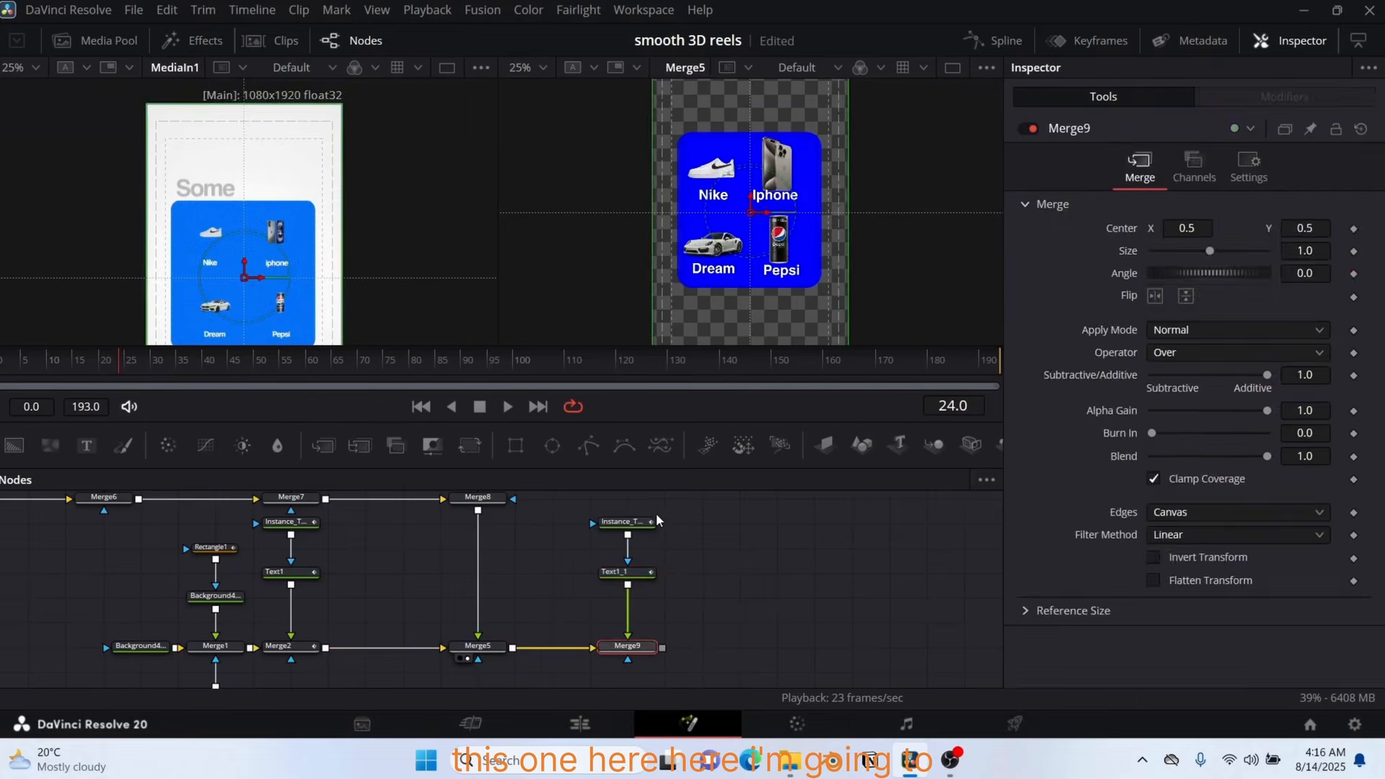
- Change the duplicated title's text to "Some Brand" and its color to black
left_click(625, 572)
left_click(1142, 279)
key("ctrl+a")
key("BackSpace")
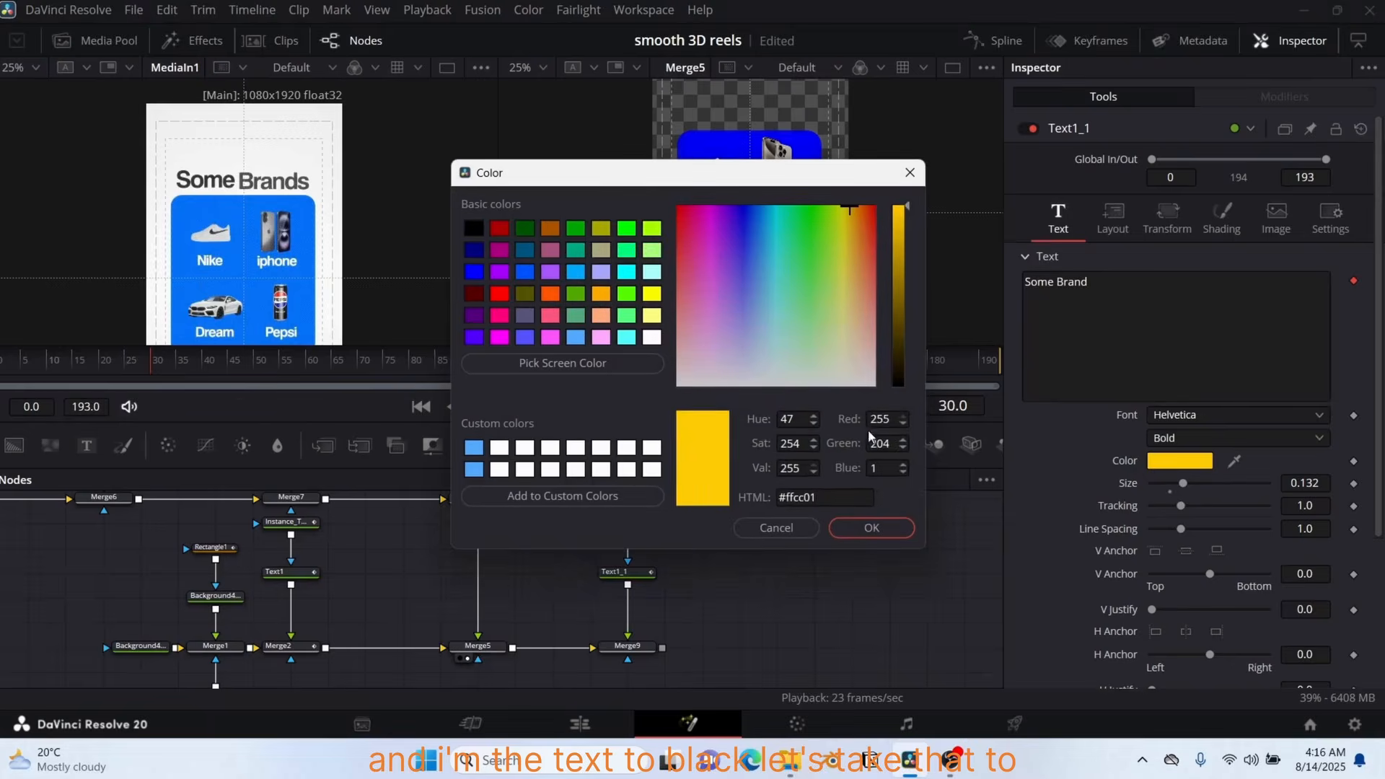
left_click(905, 393)
left_click(891, 526)
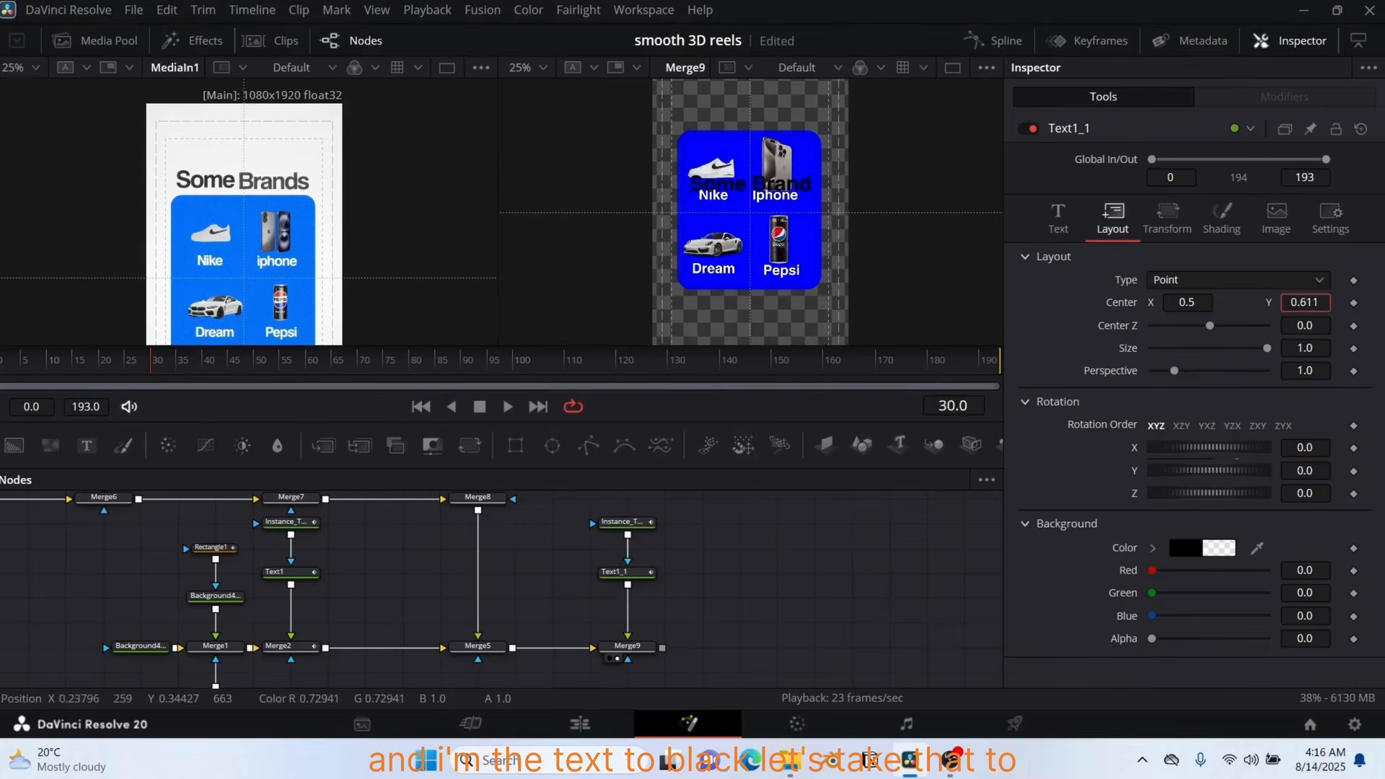
- Move the duplicated title above the card at center Y 0.773, correct its text to "Some Brands" and set its size to 0.1337
left_click_drag(1305, 302, 1296, 306)
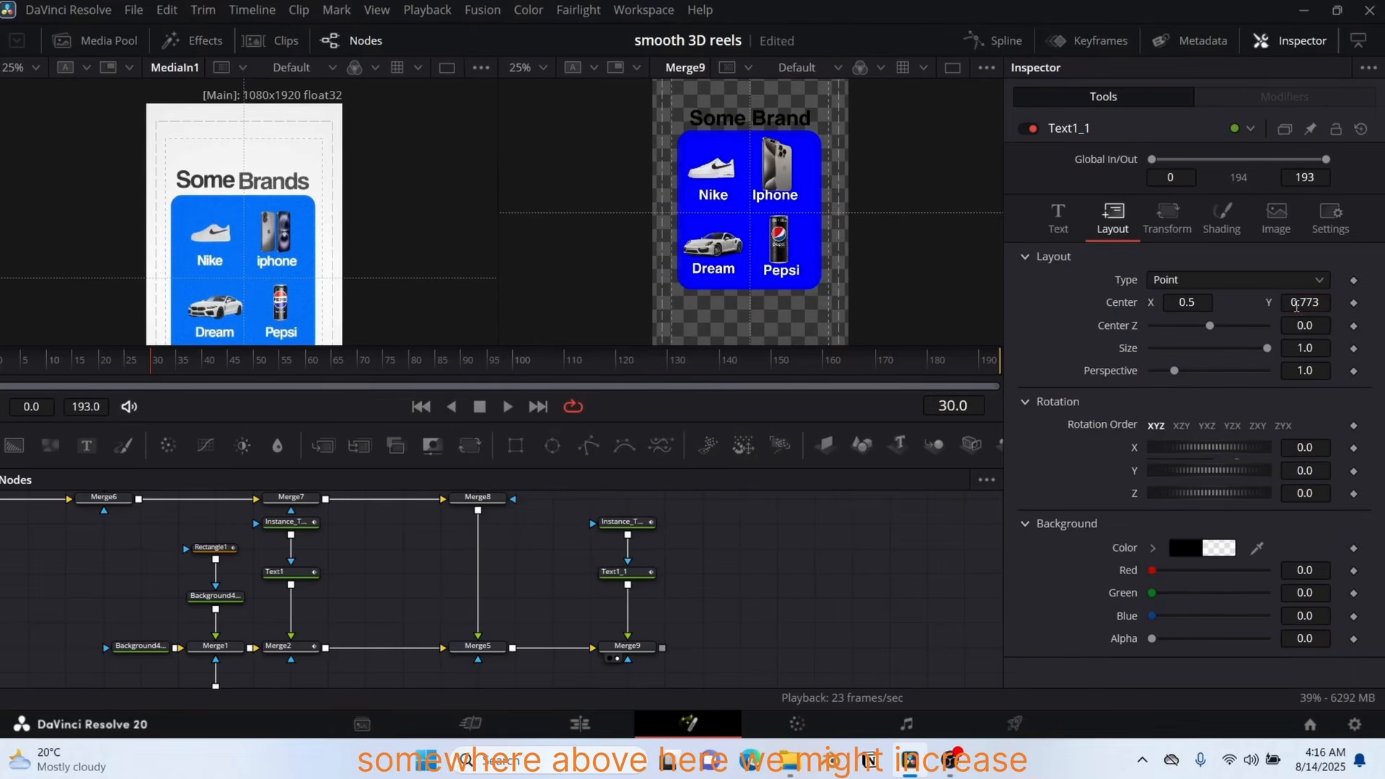
left_click(625, 572)
left_click(1059, 217)
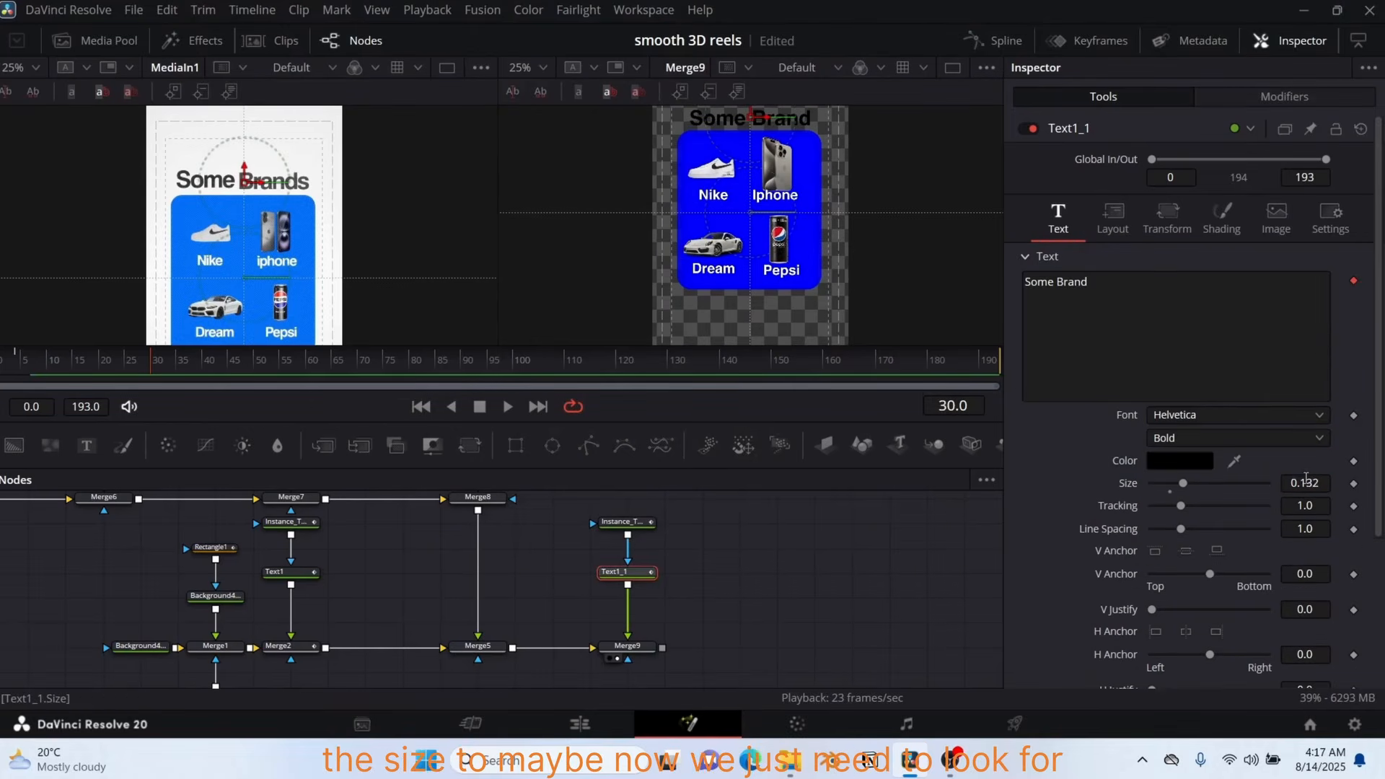
left_click_drag(1304, 483, 1301, 483)
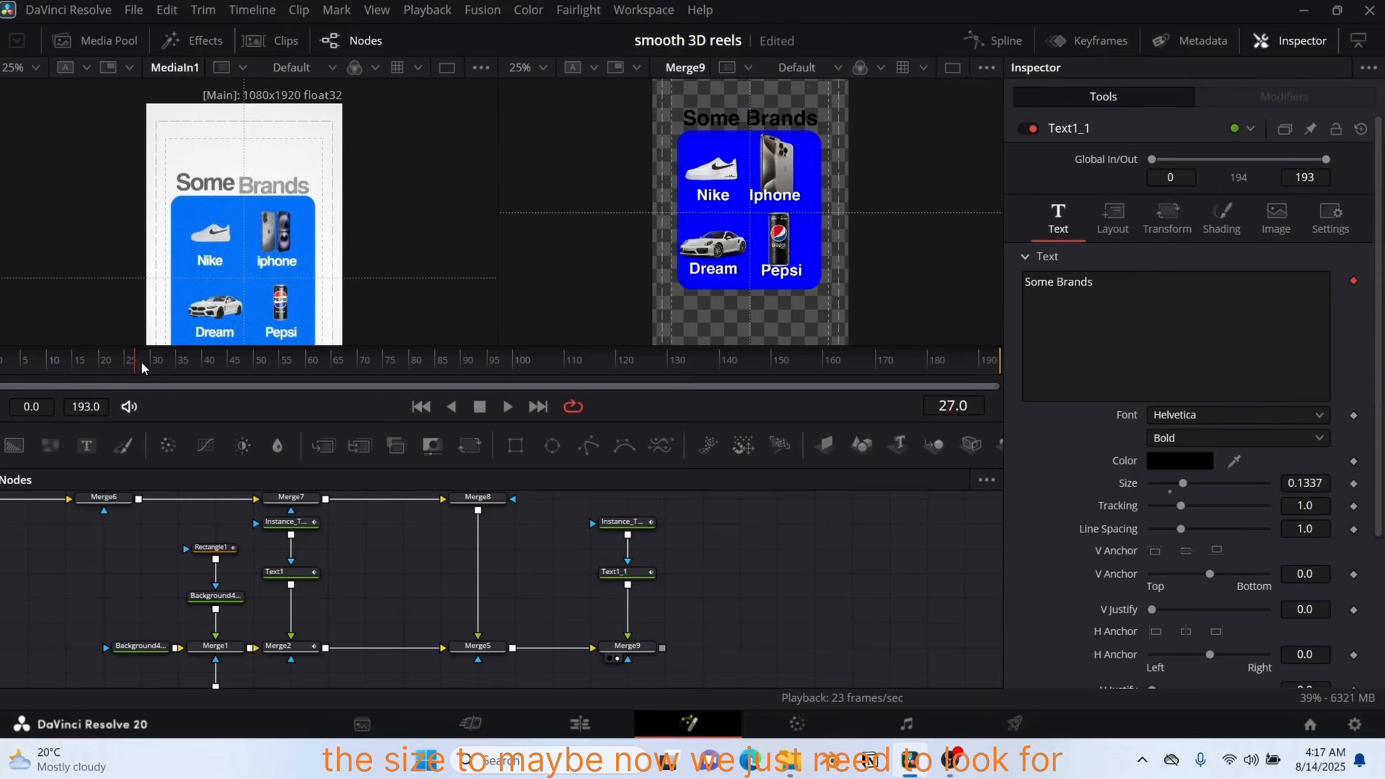
- Step through the reference clip to find the frame where its "Some Brands" title animation starts
key("Left")
key("Left")
key("Left")
key("Left")
key("Left")
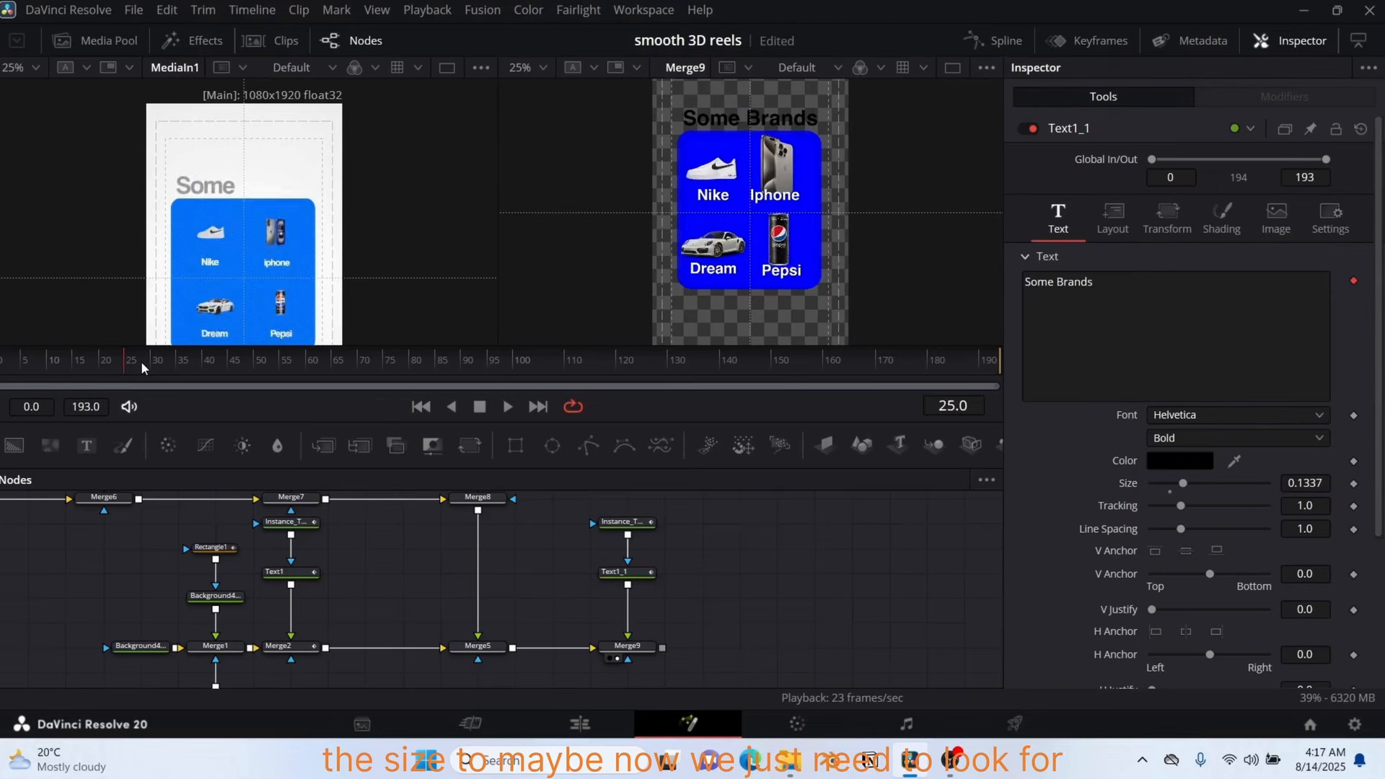
key("Right")
key("Right")
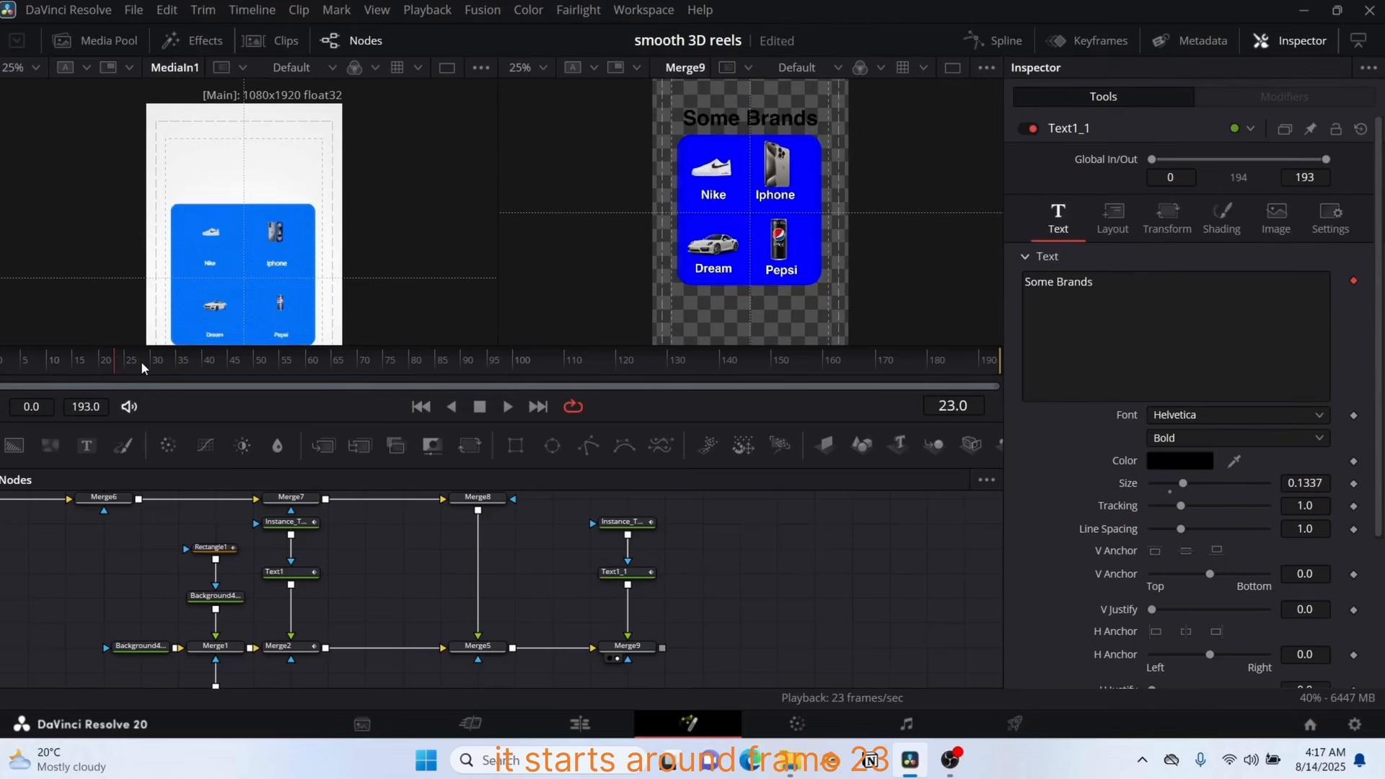
key("Left")
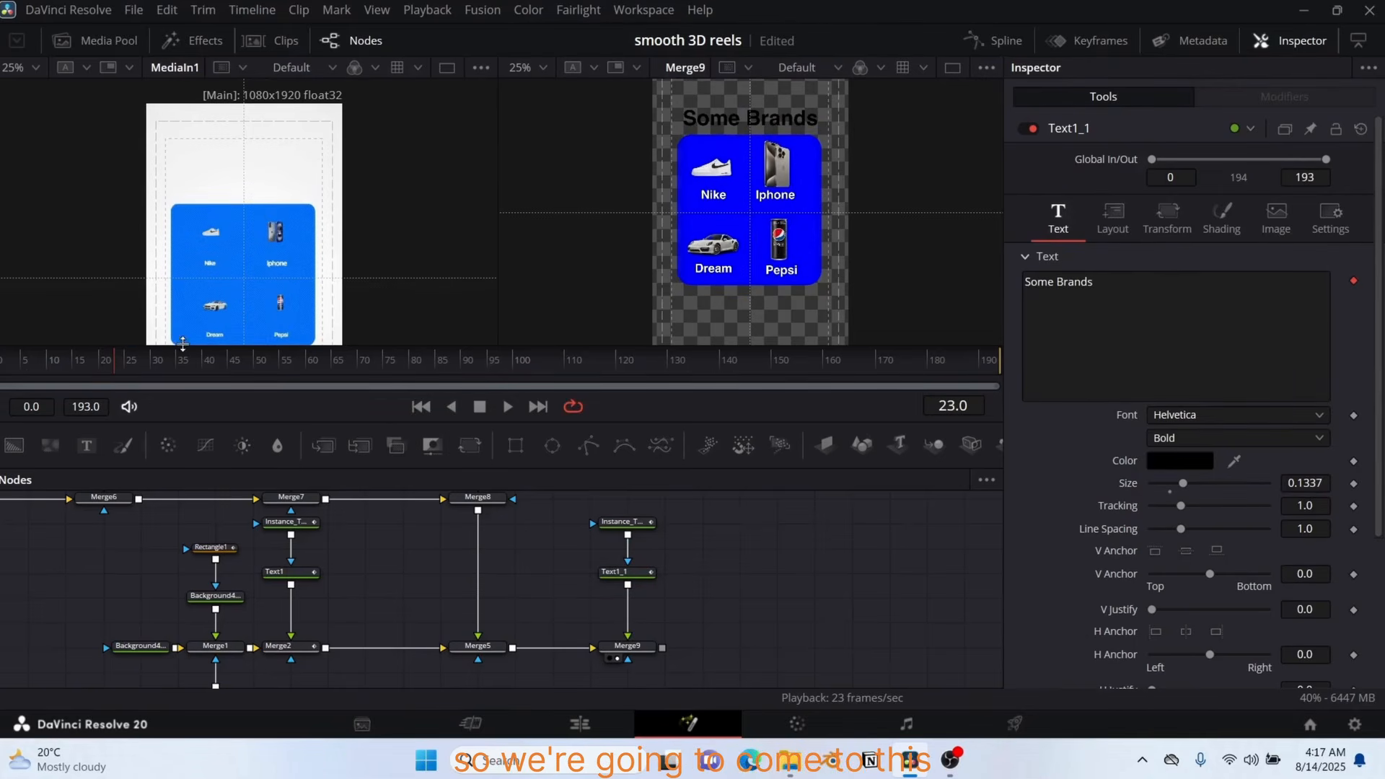
- Move the "Some Brands" title's word offset and styled text keyframes so that its word-by-word animation starts at frame 23
left_click(618, 571)
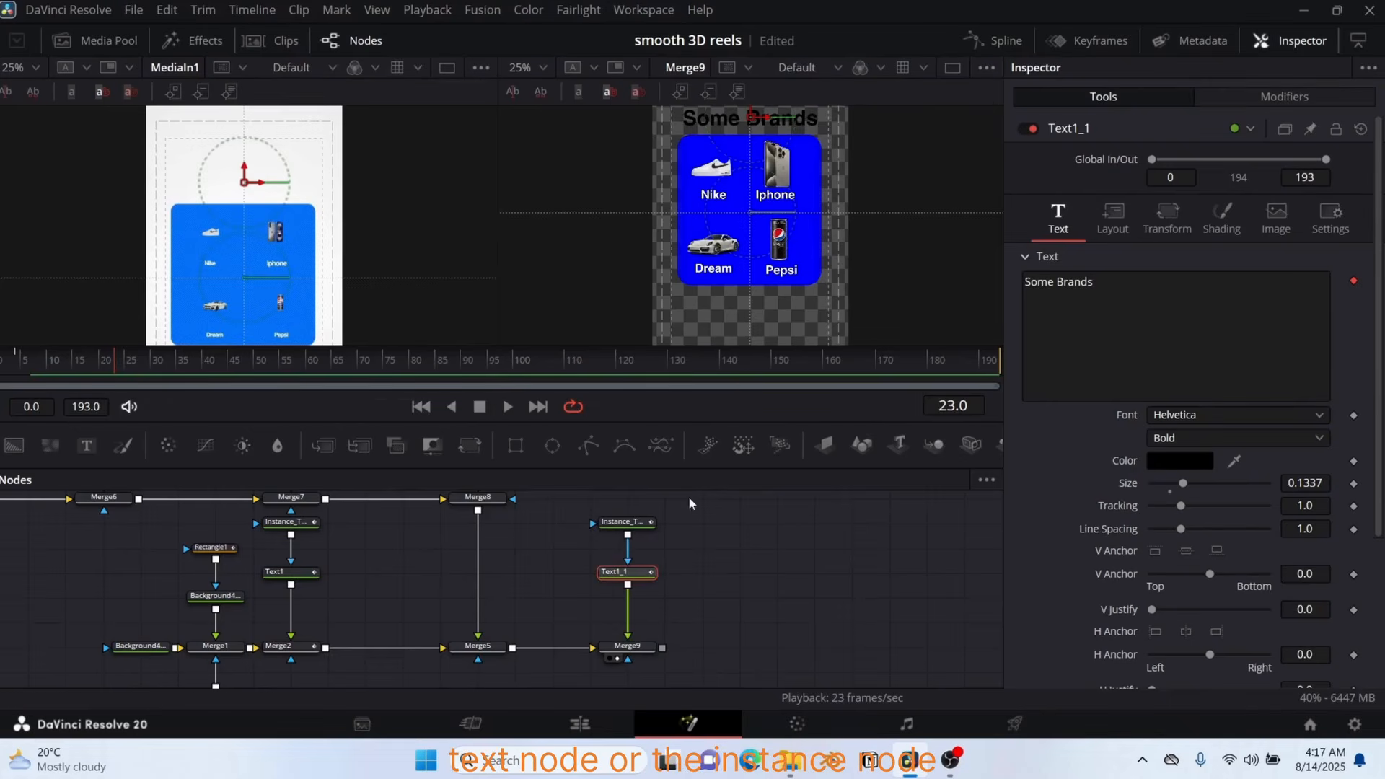
left_click(1000, 42)
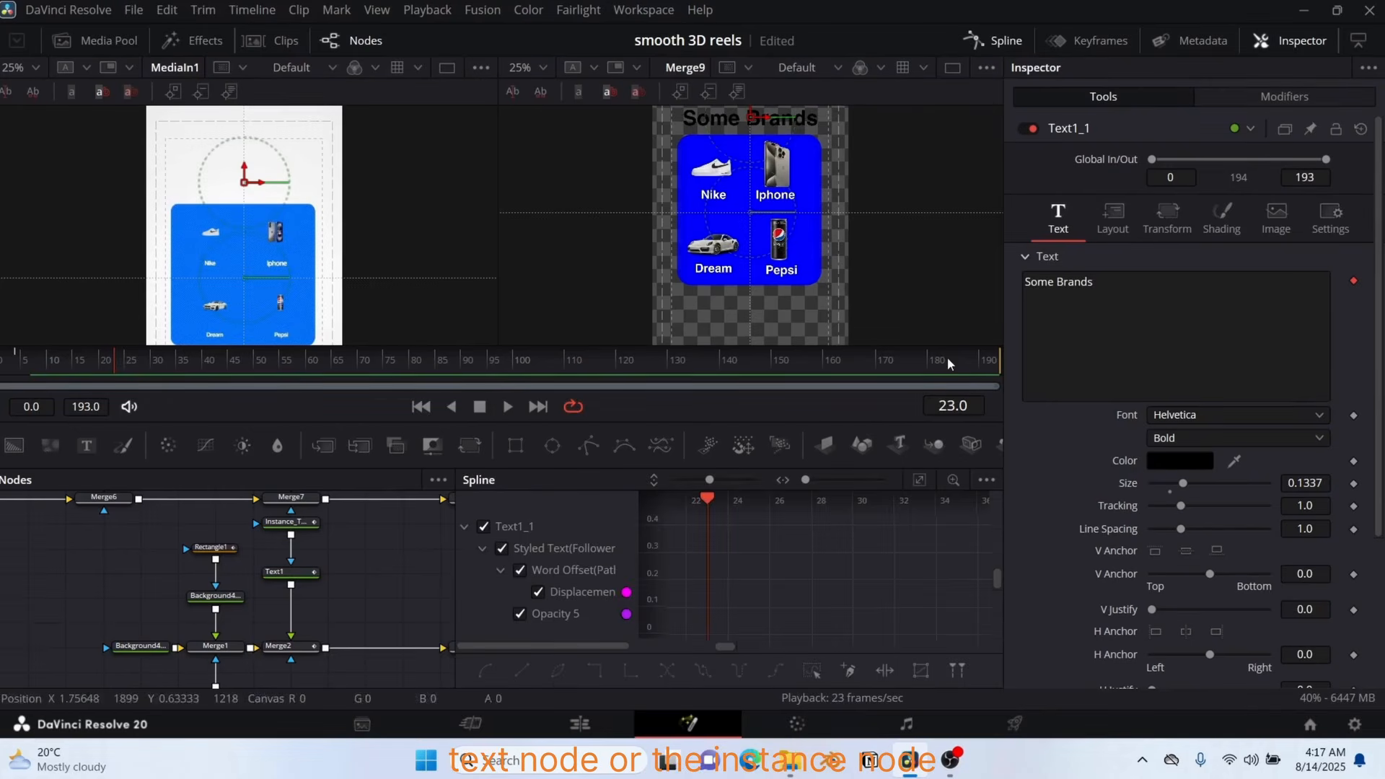
left_click(999, 41)
left_click(1093, 41)
left_click(493, 527)
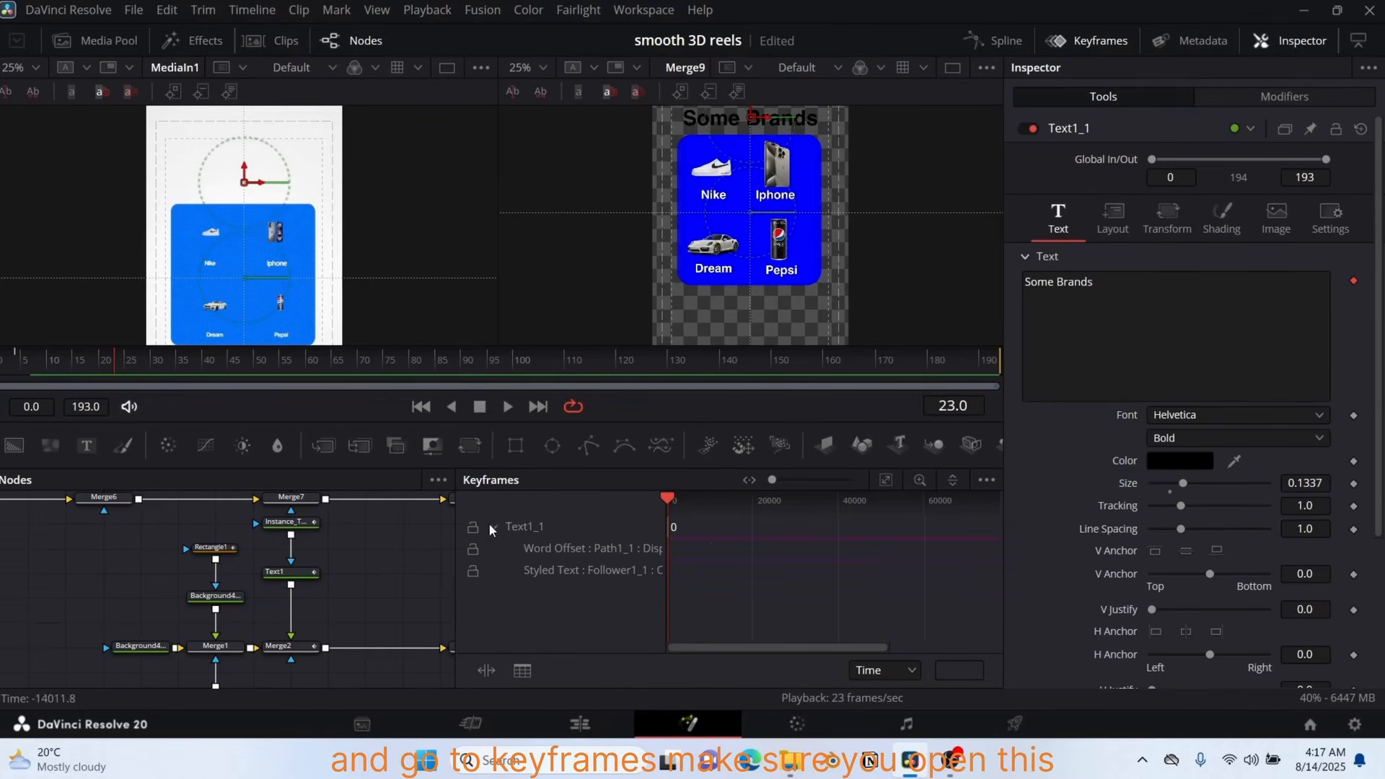
left_click(886, 480)
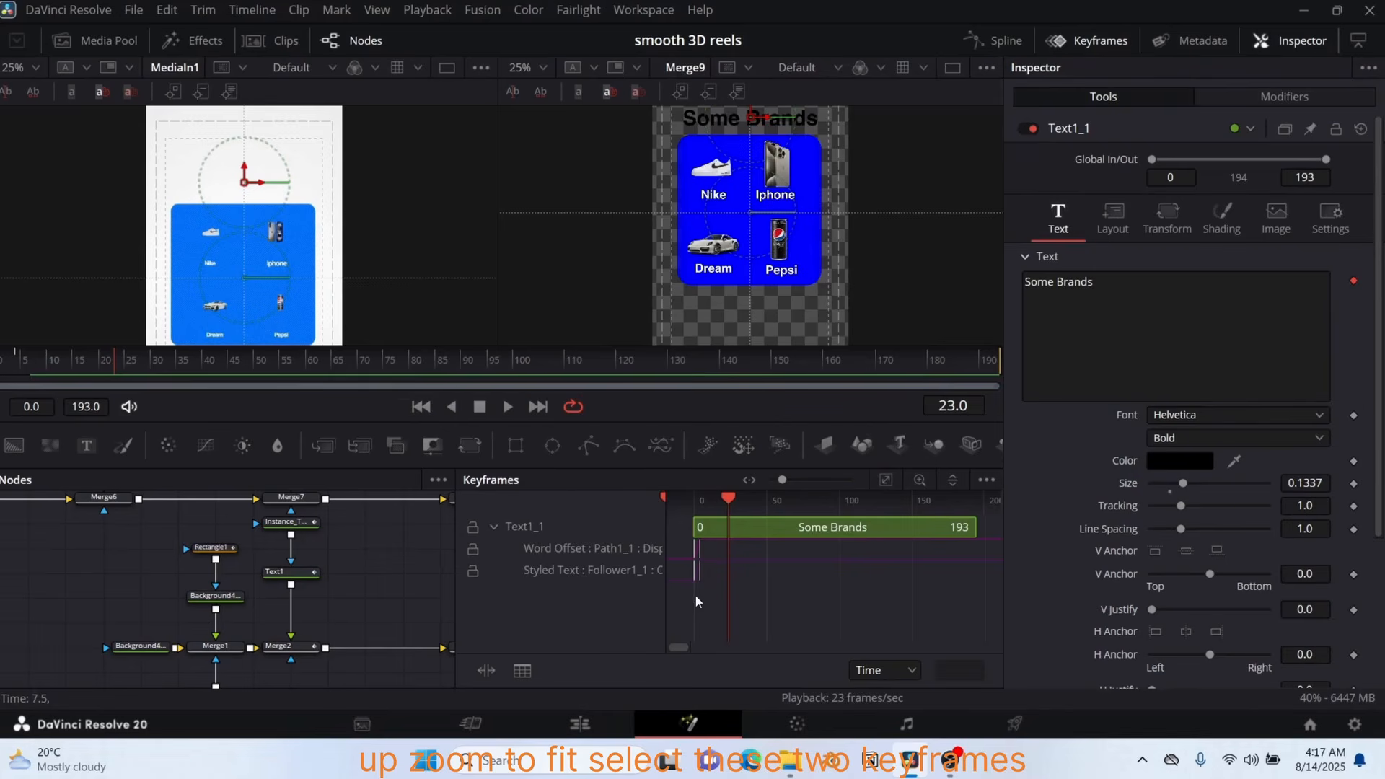
left_click_drag(682, 549, 705, 555)
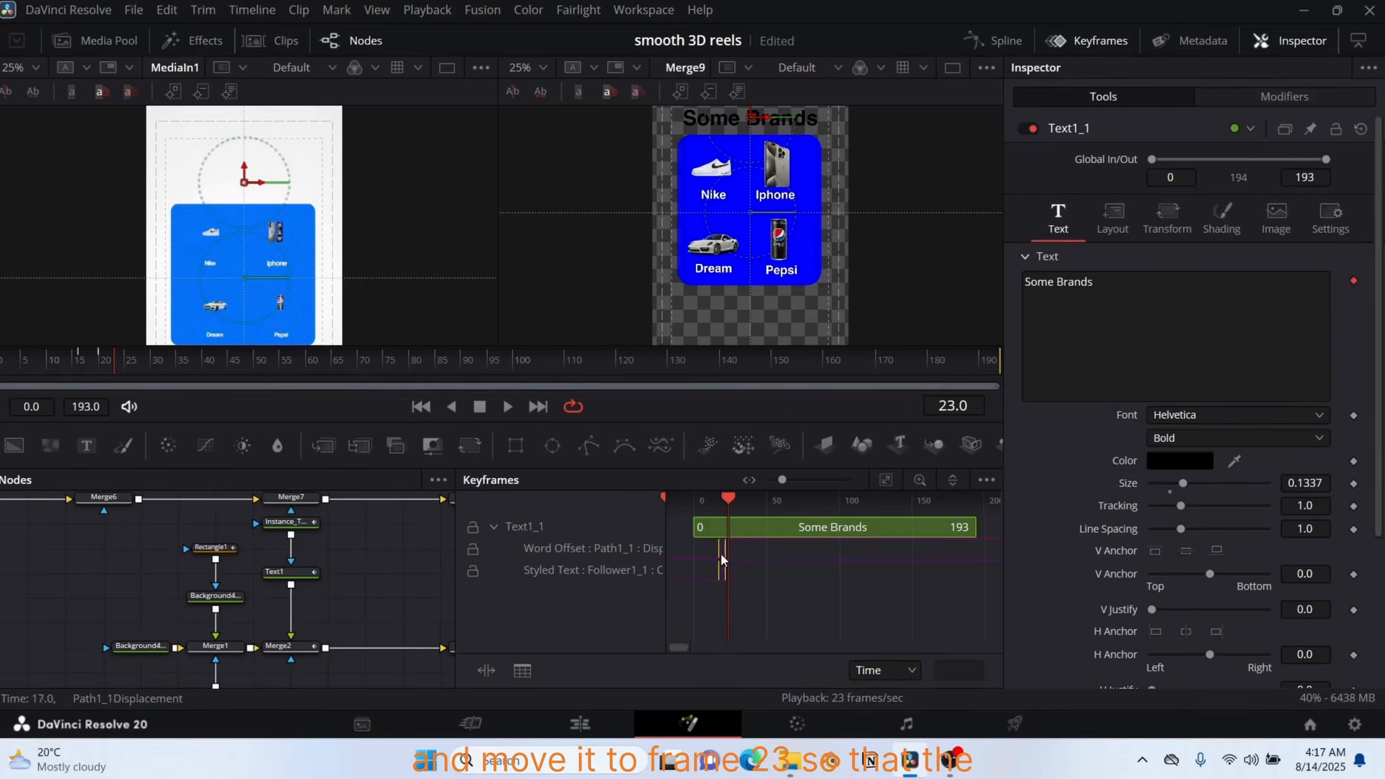
left_click(1096, 42)
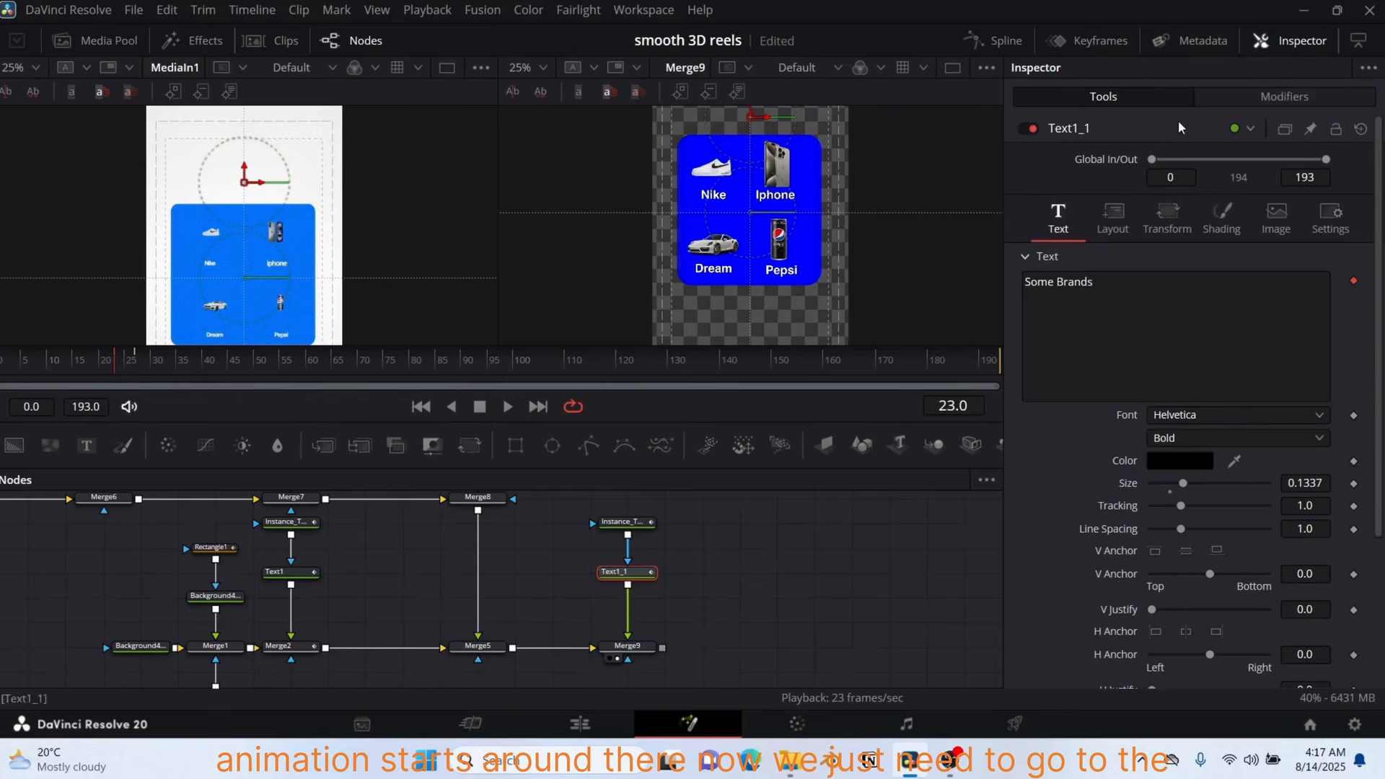
- Duplicate the "Some Brands" title below the card at center Y 0.24, with the text "Just stay with you" and size 0.11
left_click(1289, 100)
left_click_drag(141, 365, 166, 365)
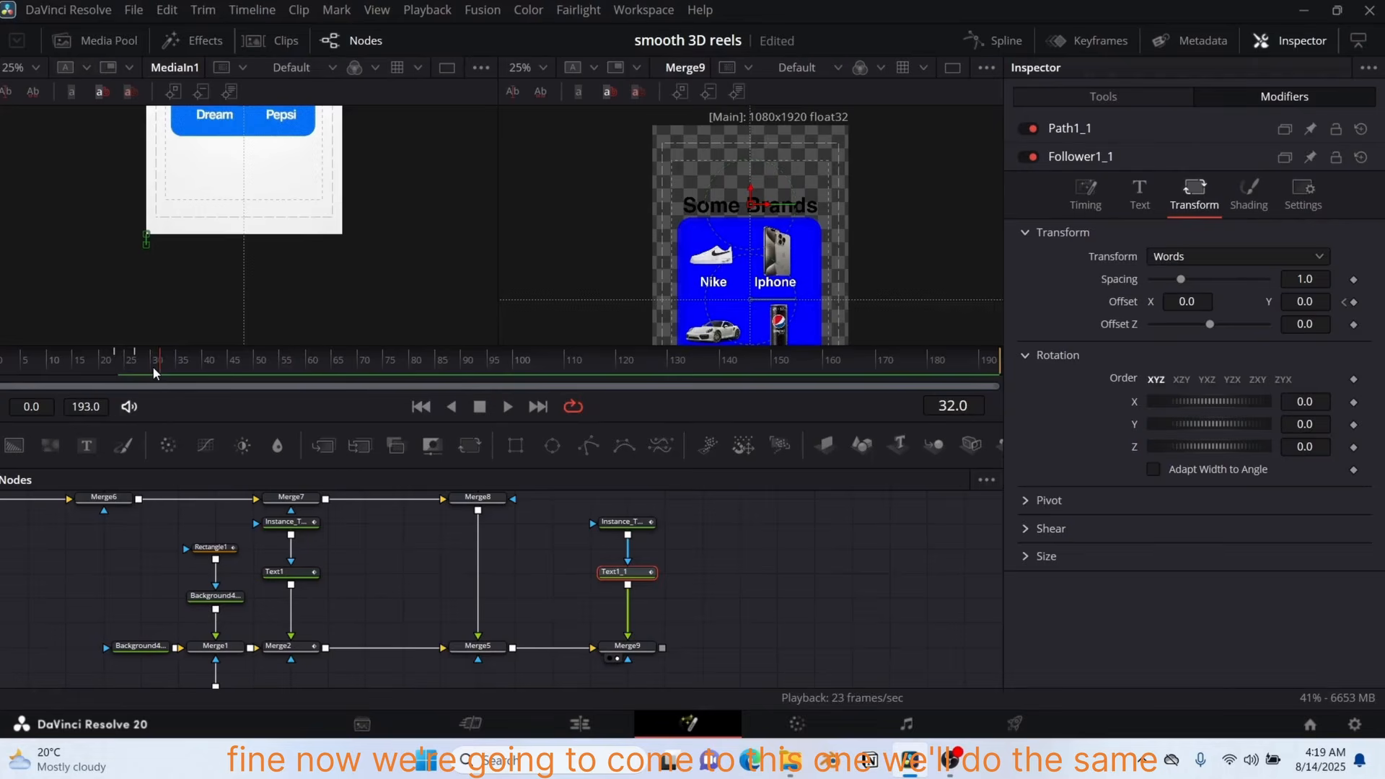
key("ctrl+c")
key("ctrl+v")
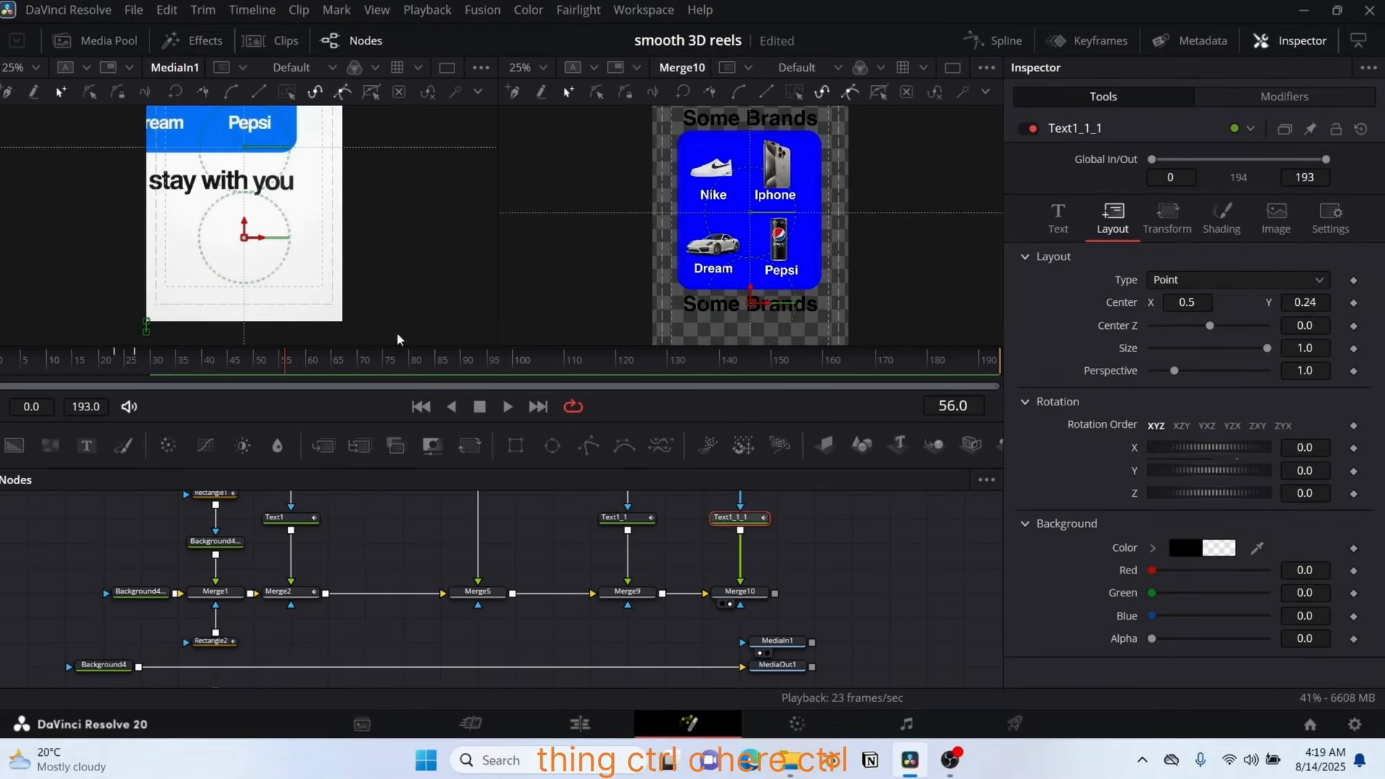
type("just stay with you")
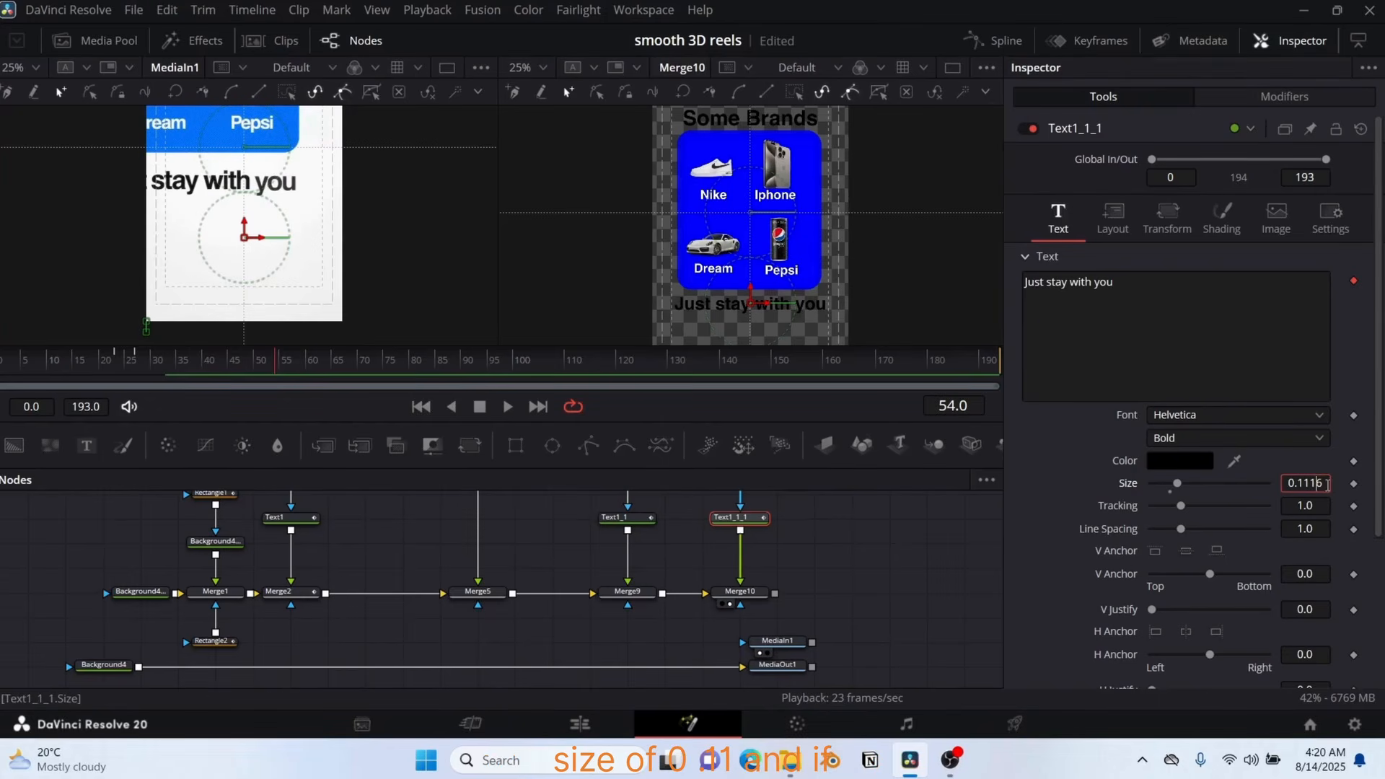
- Move the "Just stay with you" title's word offset and styled text keyframes so that its animation starts at frame 35
left_click_drag(203, 370, 182, 373)
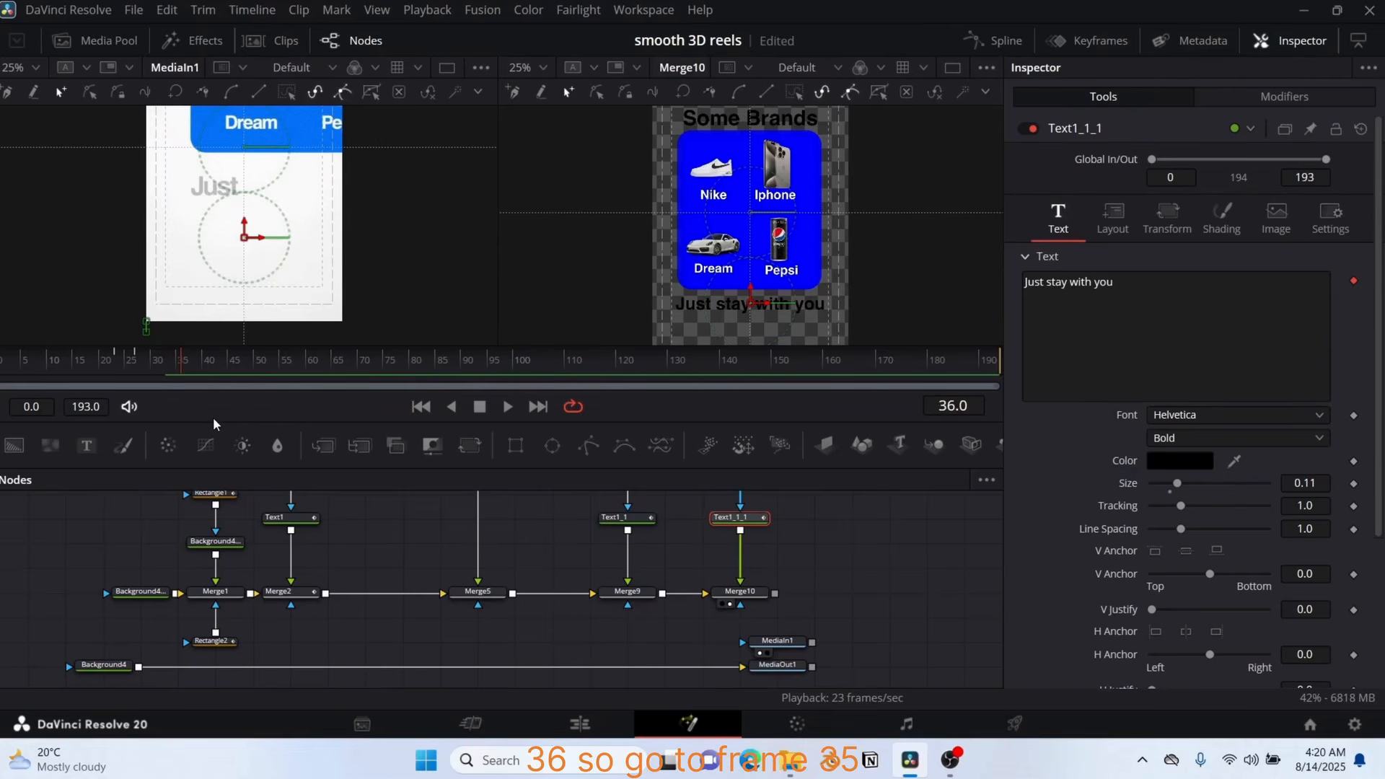
key("Left")
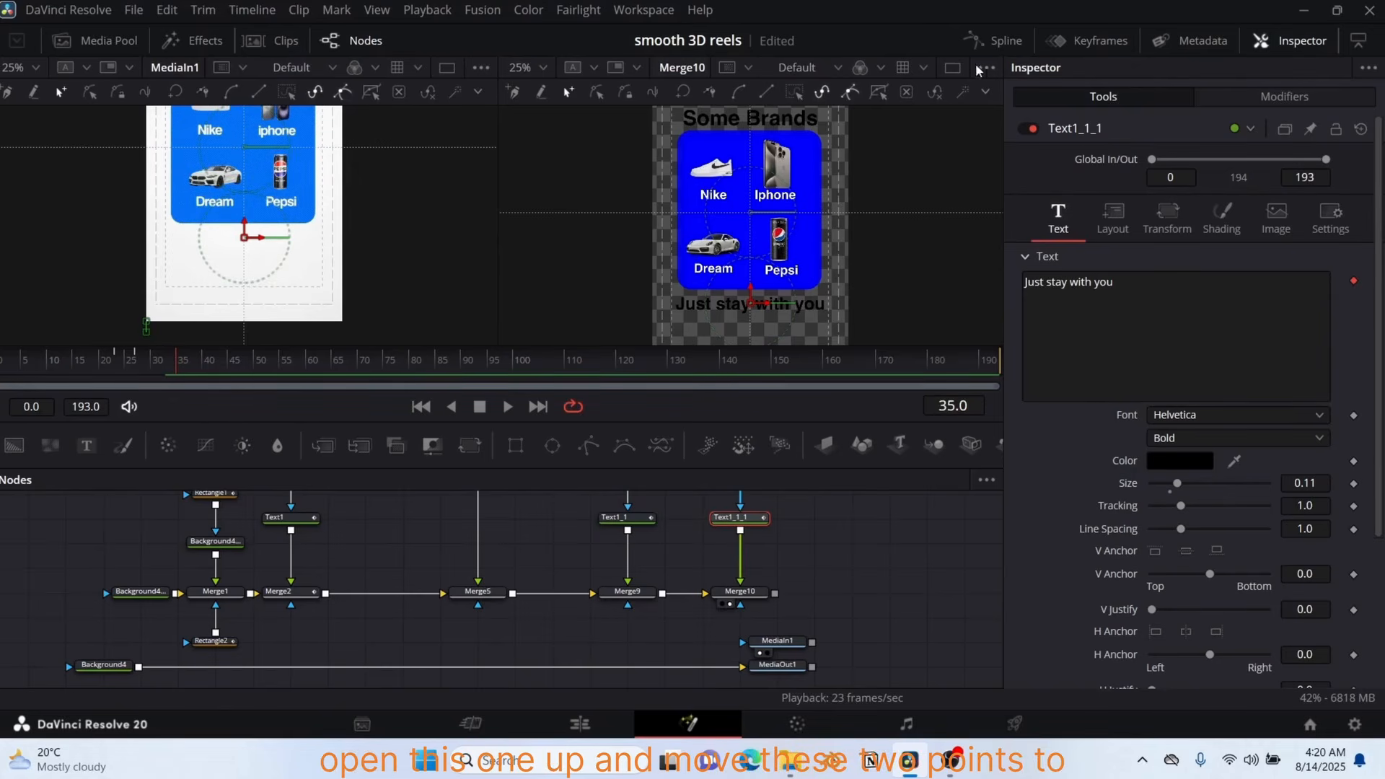
left_click(1086, 41)
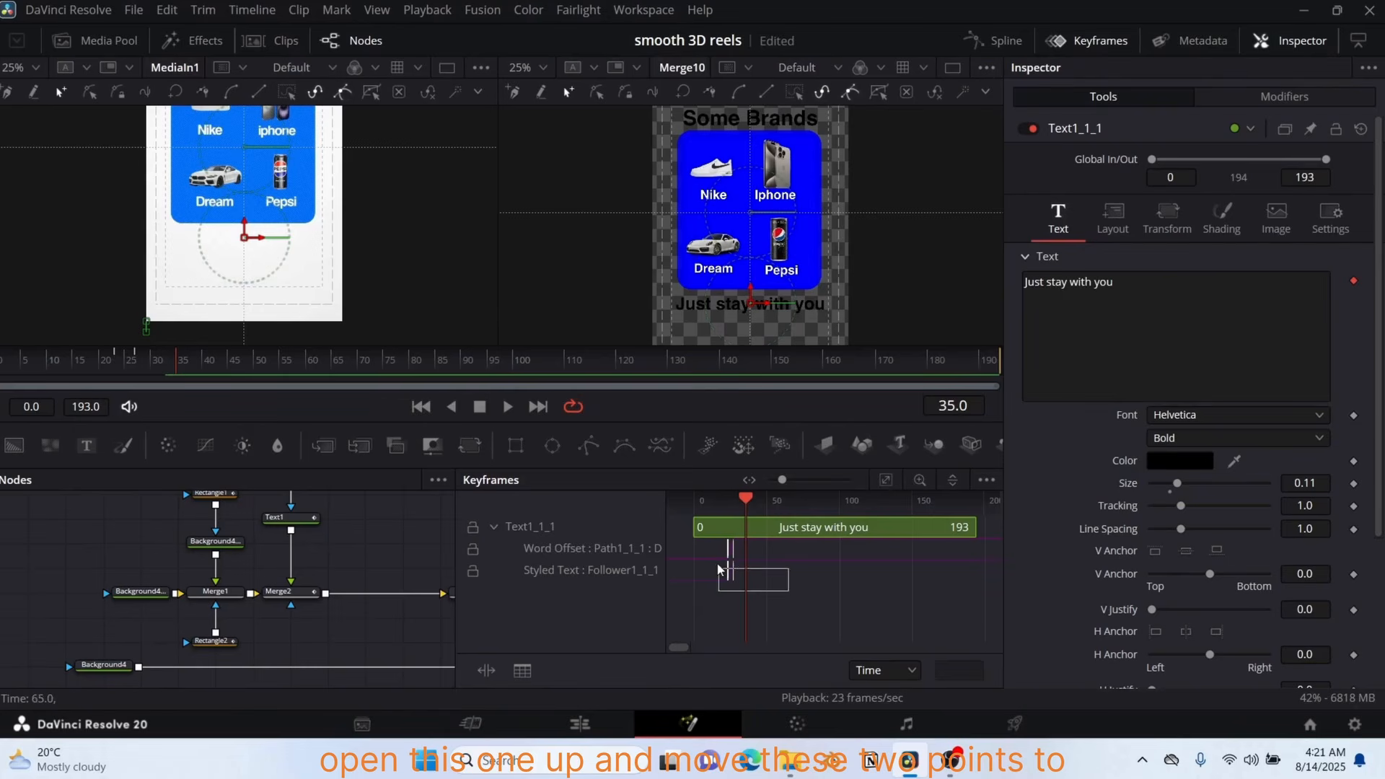
- Set the "Just stay with you" title's Follower delay between characters to 0.98, comparing its timing with the reference clip
left_click(222, 373)
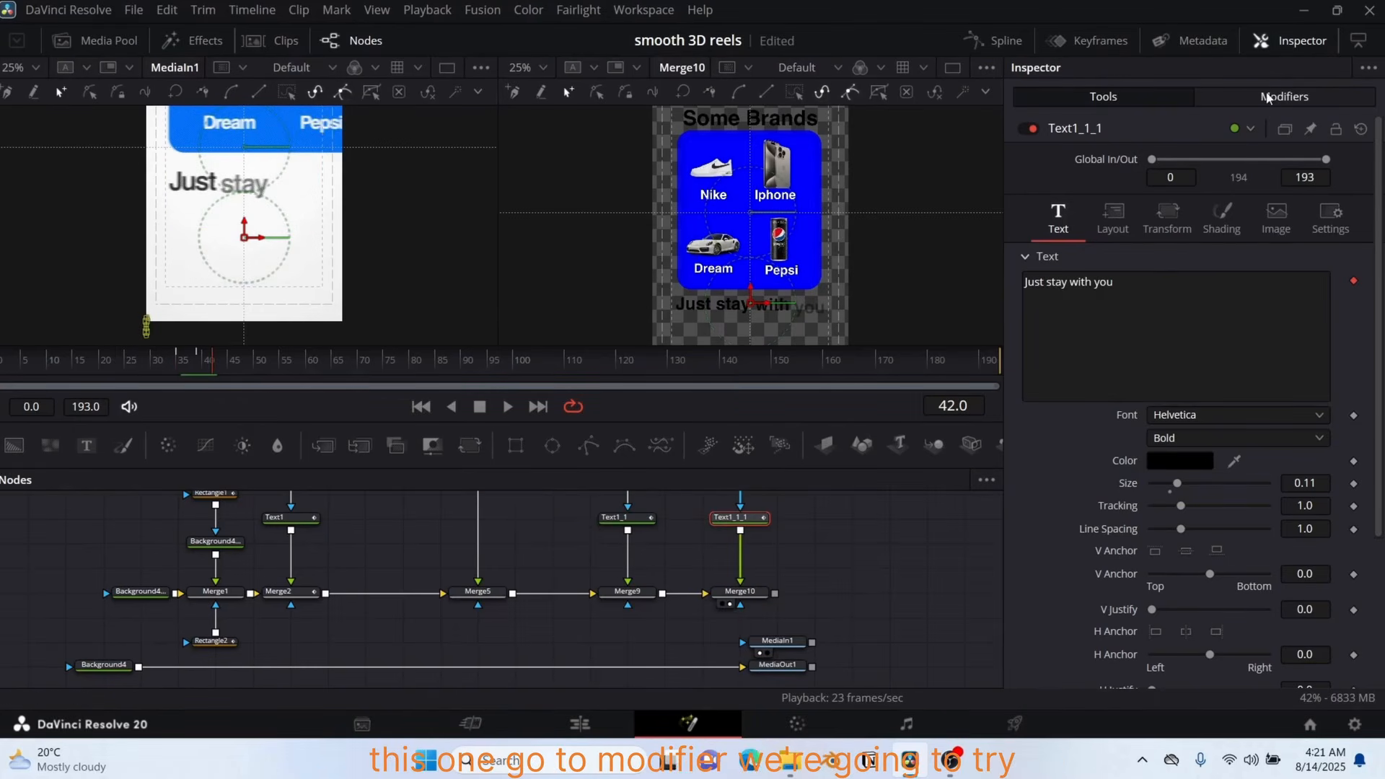
left_click(1285, 97)
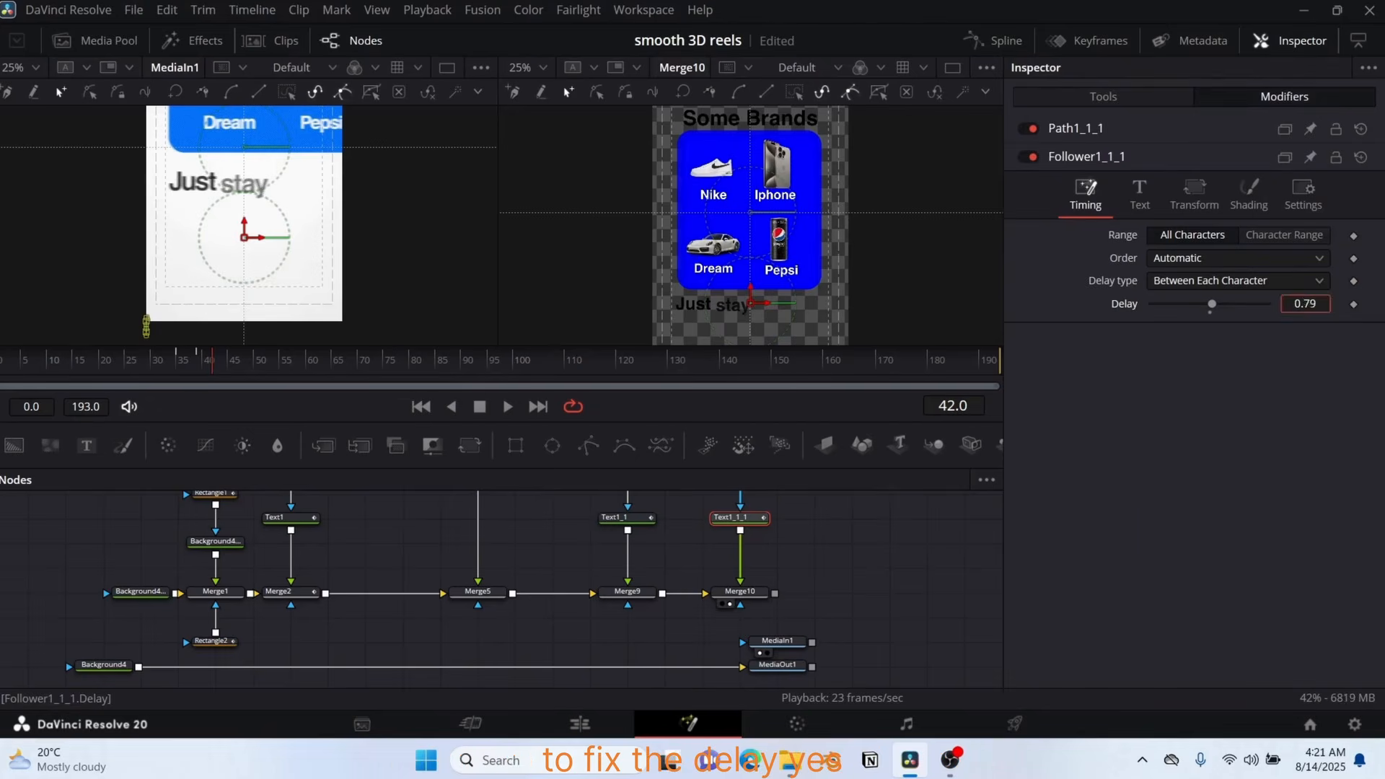
left_click_drag(212, 365, 285, 364)
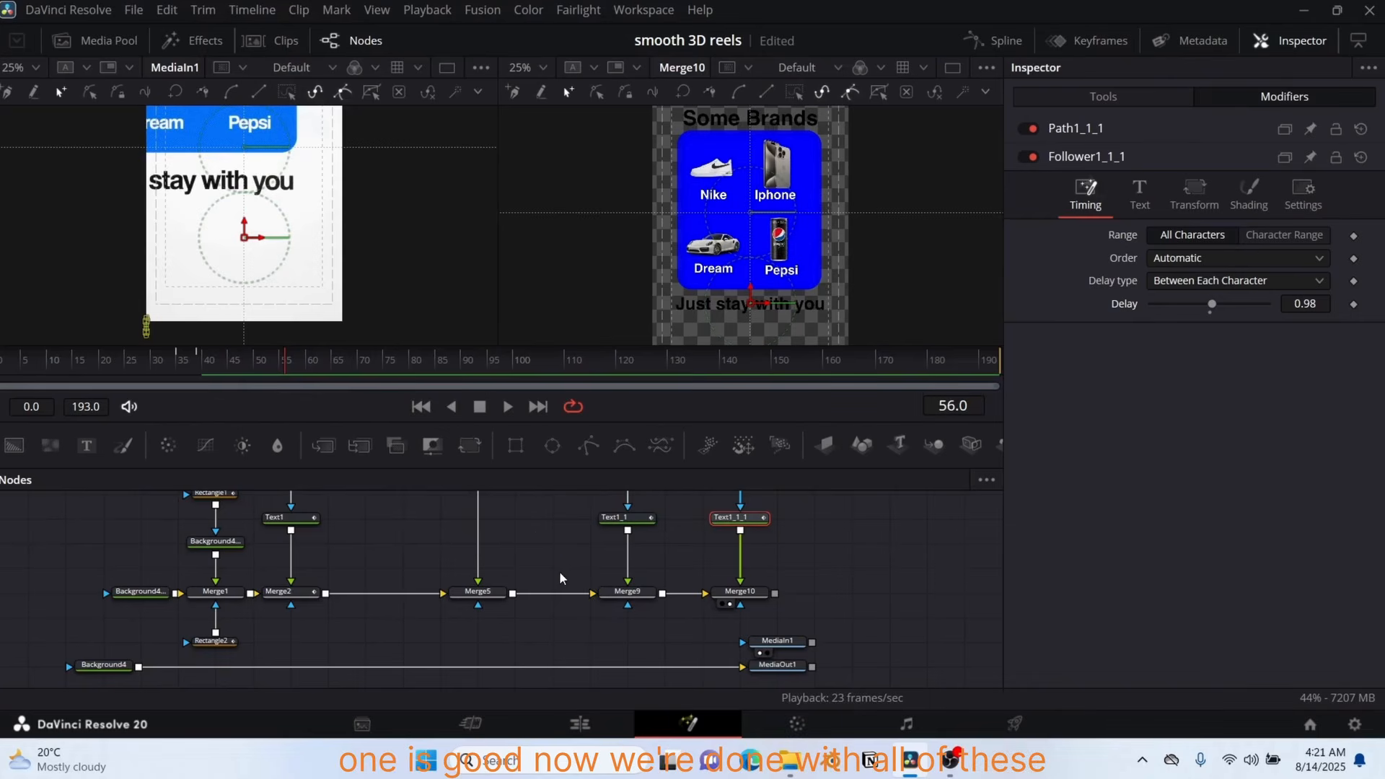
- Tidy the node tree by moving the two title branches and the card branch closer to Merge5, and switch to the full-screen window
scroll(501, 556, "up", 3)
scroll(502, 560, "down", 2)
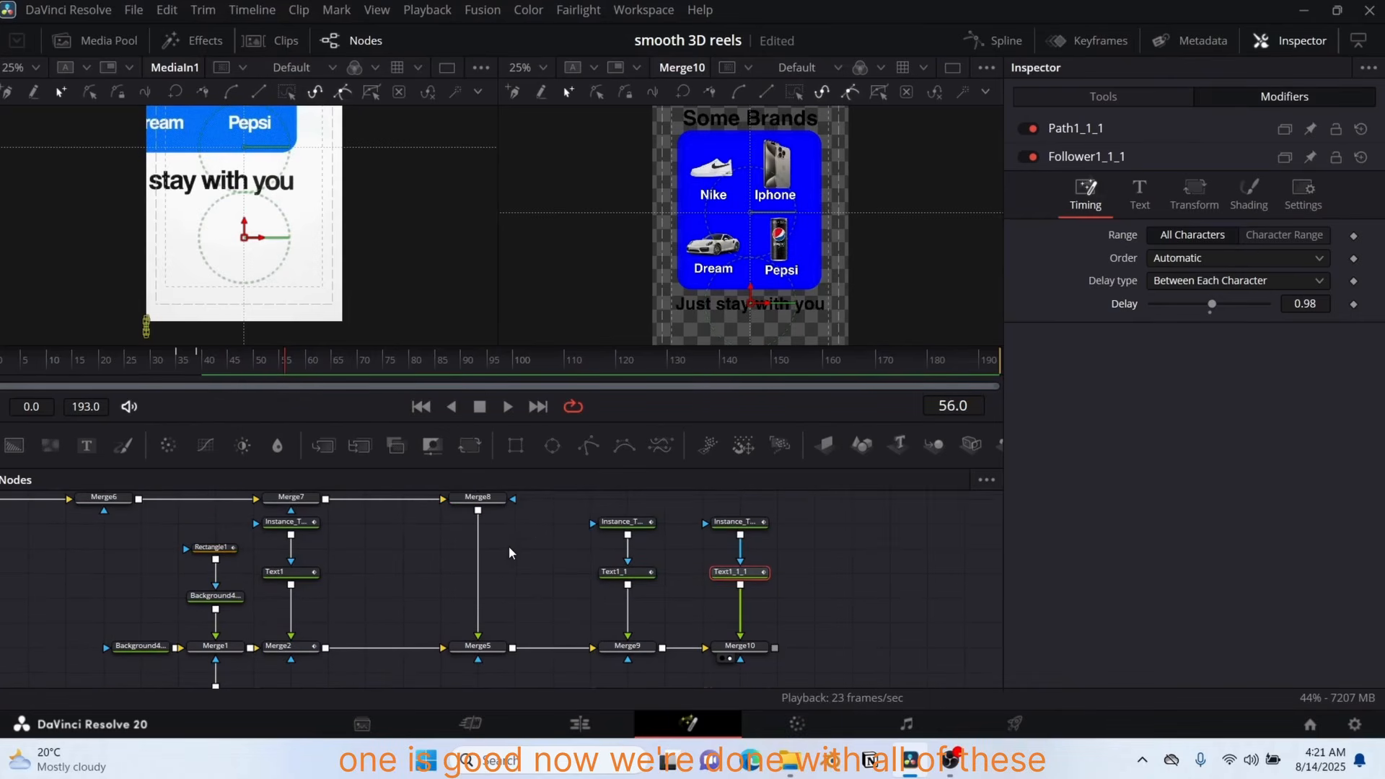
scroll(356, 569, "down", 2)
left_click_drag(707, 563, 829, 639)
left_click(245, 618)
left_click_drag(404, 663, 165, 498)
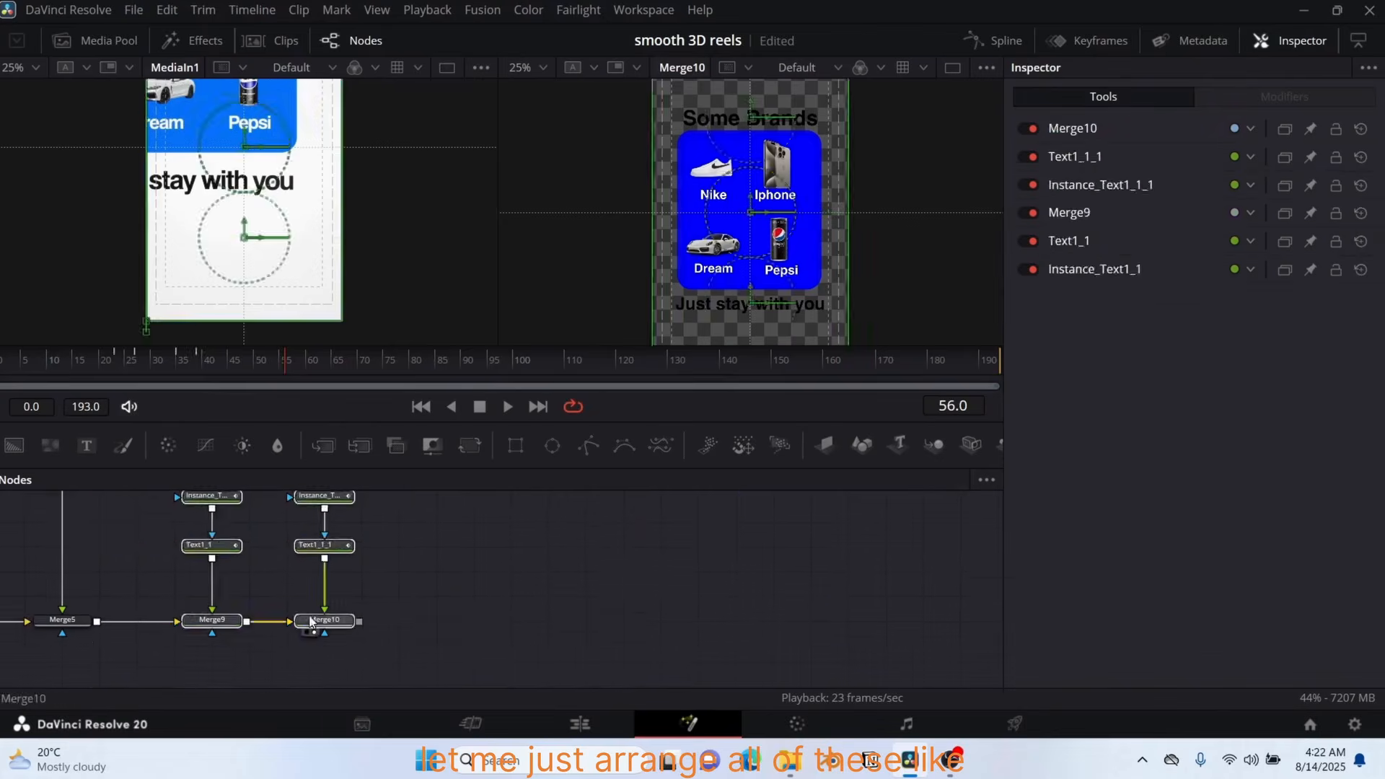
left_click_drag(312, 622, 237, 621)
scroll(289, 585, "left", 5)
left_click_drag(10, 685, 309, 500)
left_click_drag(272, 630, 351, 630)
scroll(334, 572, "up", 3)
scroll(388, 586, "down", 4)
left_click(643, 10)
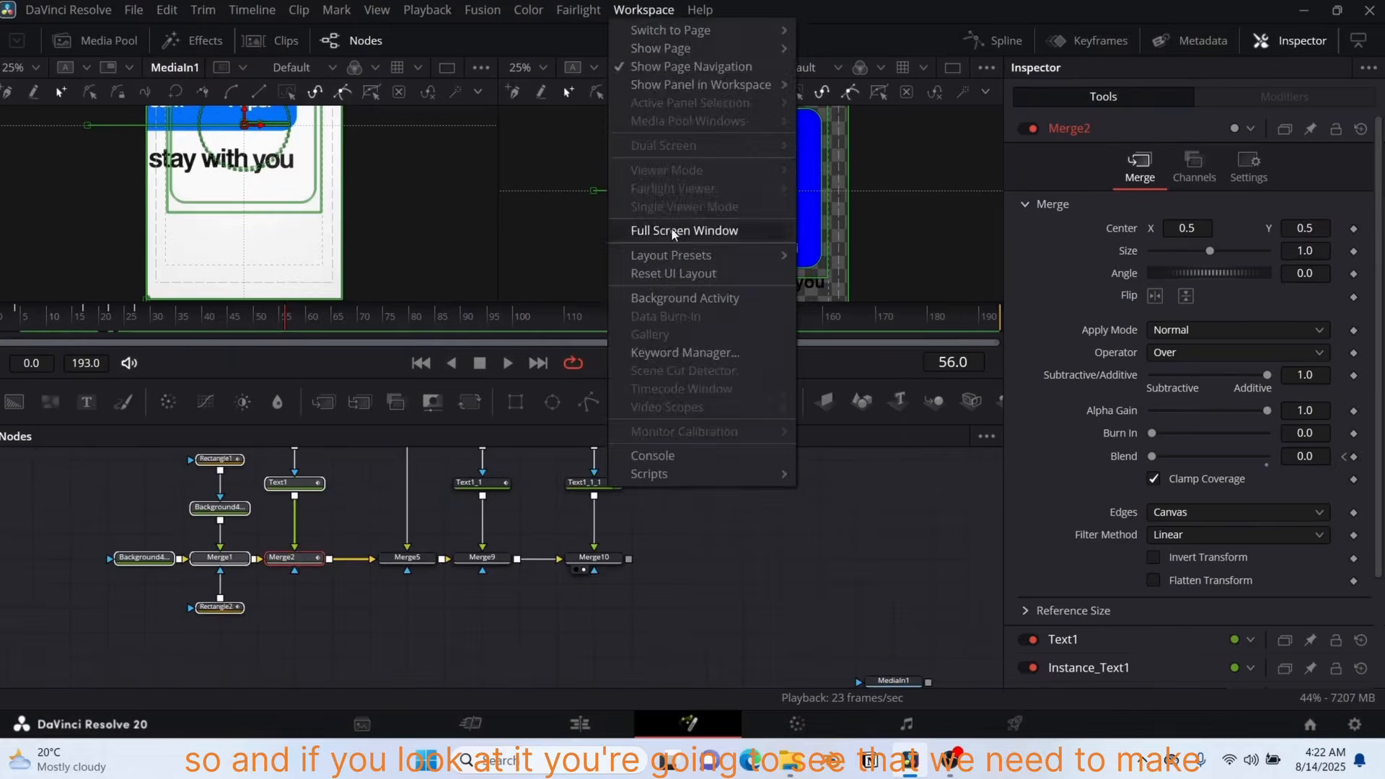
left_click(671, 231)
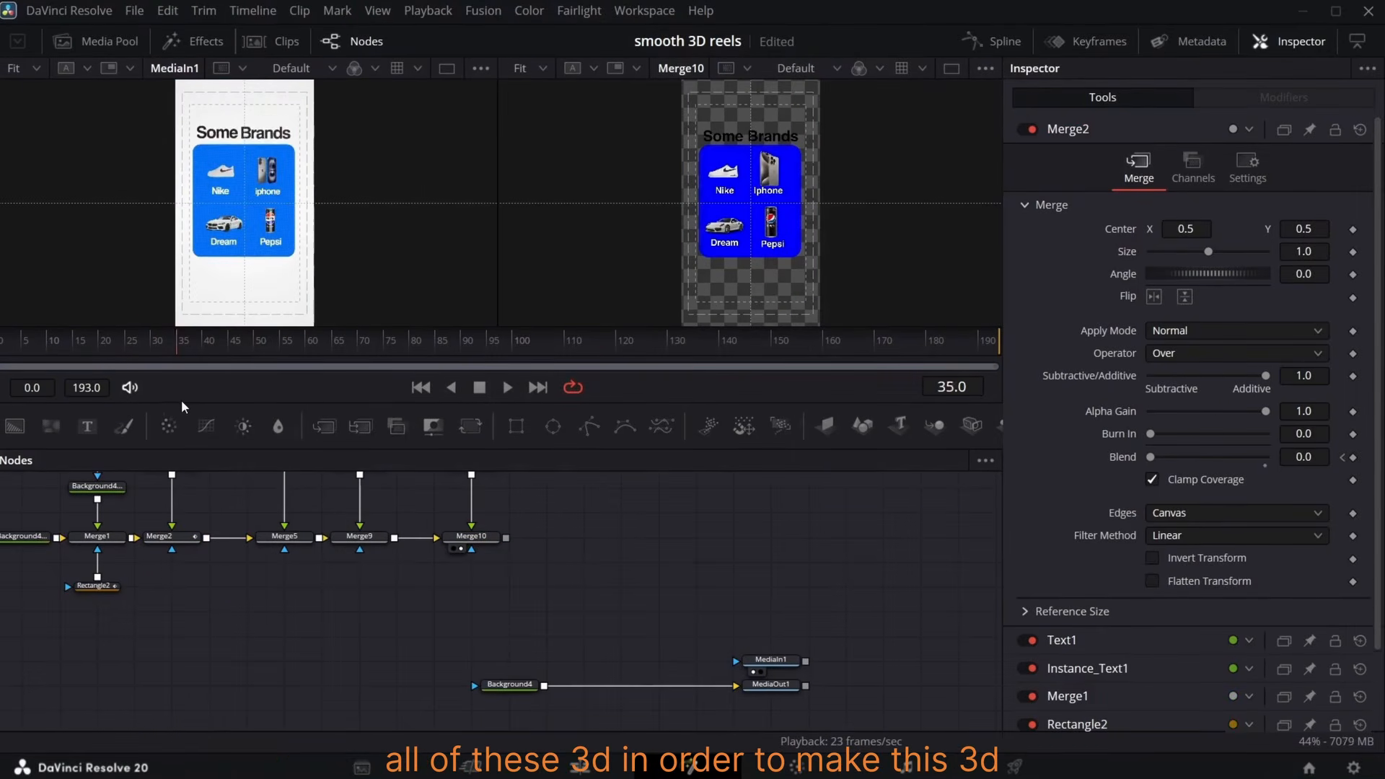
- Add an Image Plane 3D and a Camera 3D joined by a Merge 3D, followed by a Renderer 3D
left_click(826, 426)
left_click(972, 424)
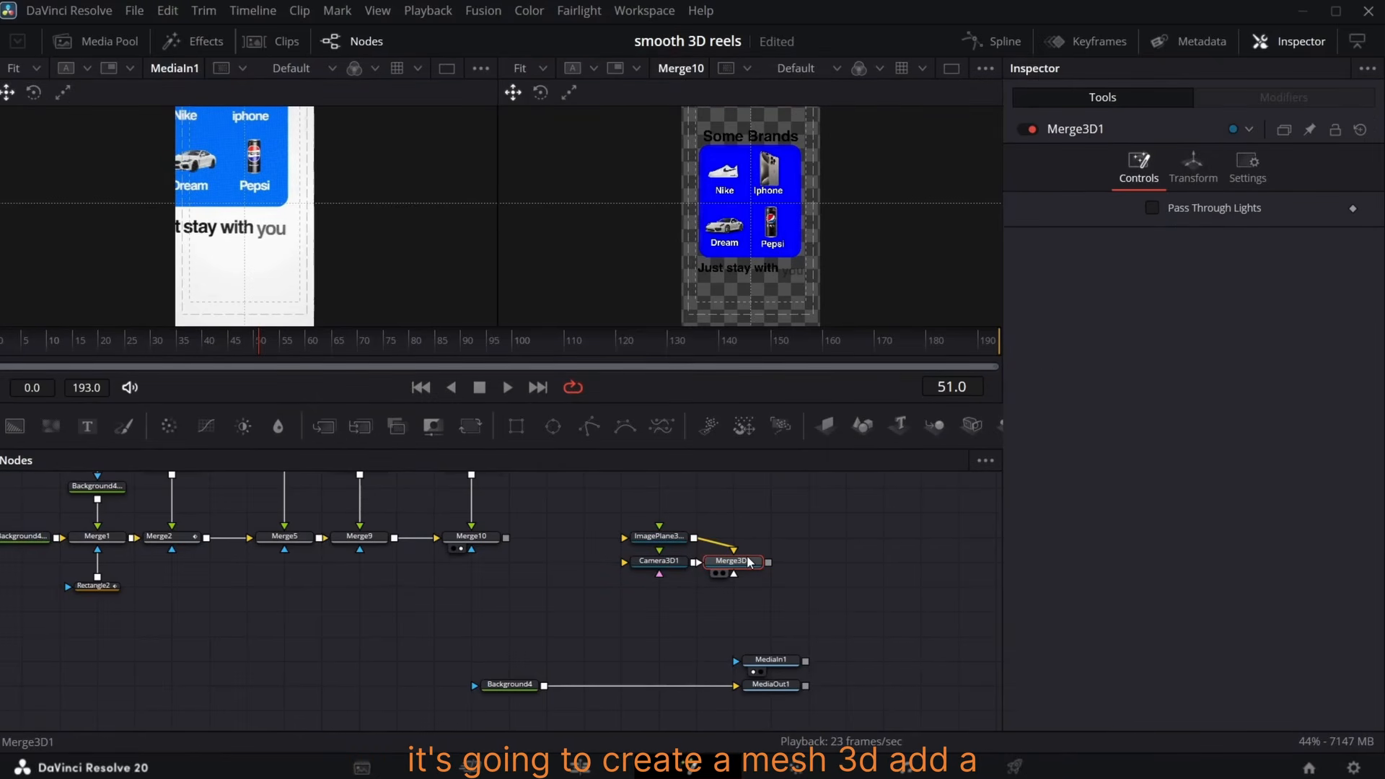
key("shift+space")
type("REM")
key("BackSpace")
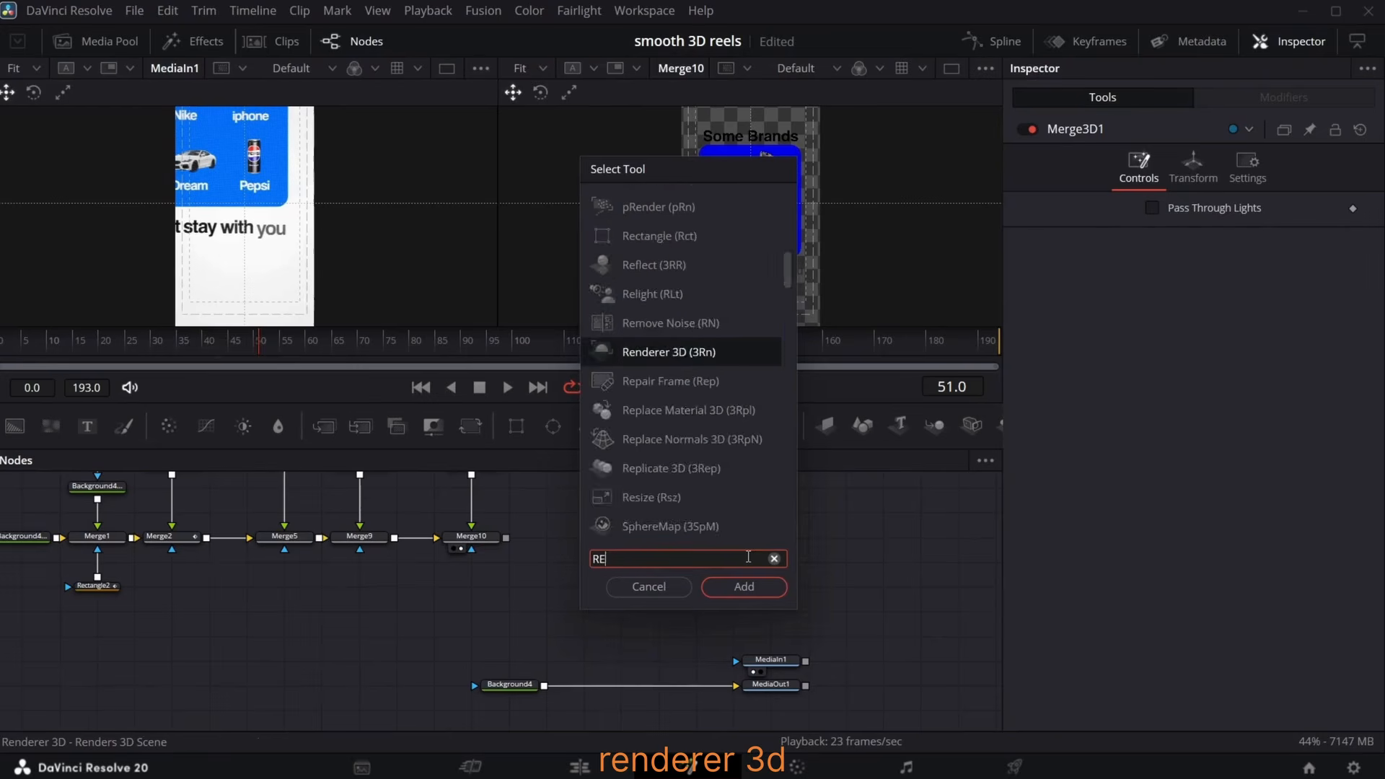
type("N")
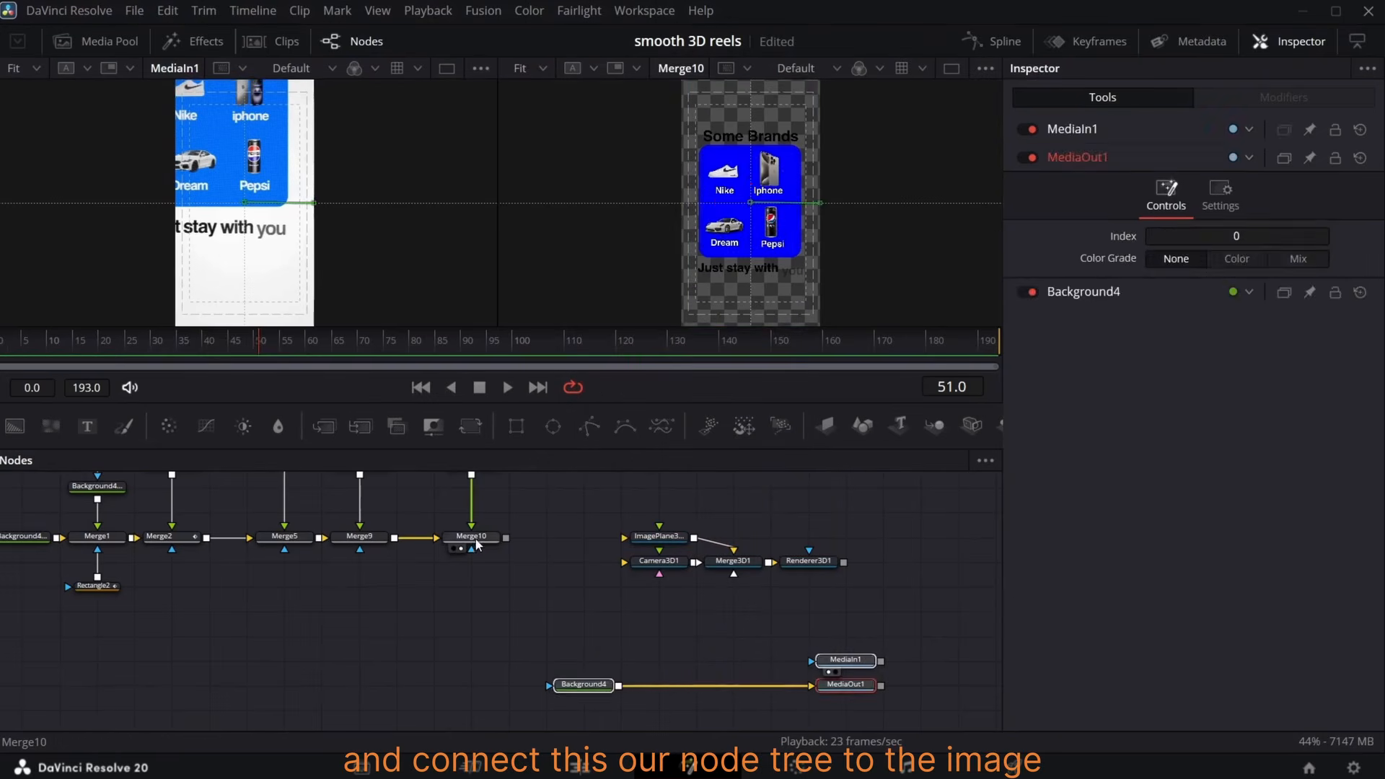
- Connect Merge10 to the image plane and merge the Renderer 3D's output over the Background4 node feeding MediaOut1
left_click(474, 539)
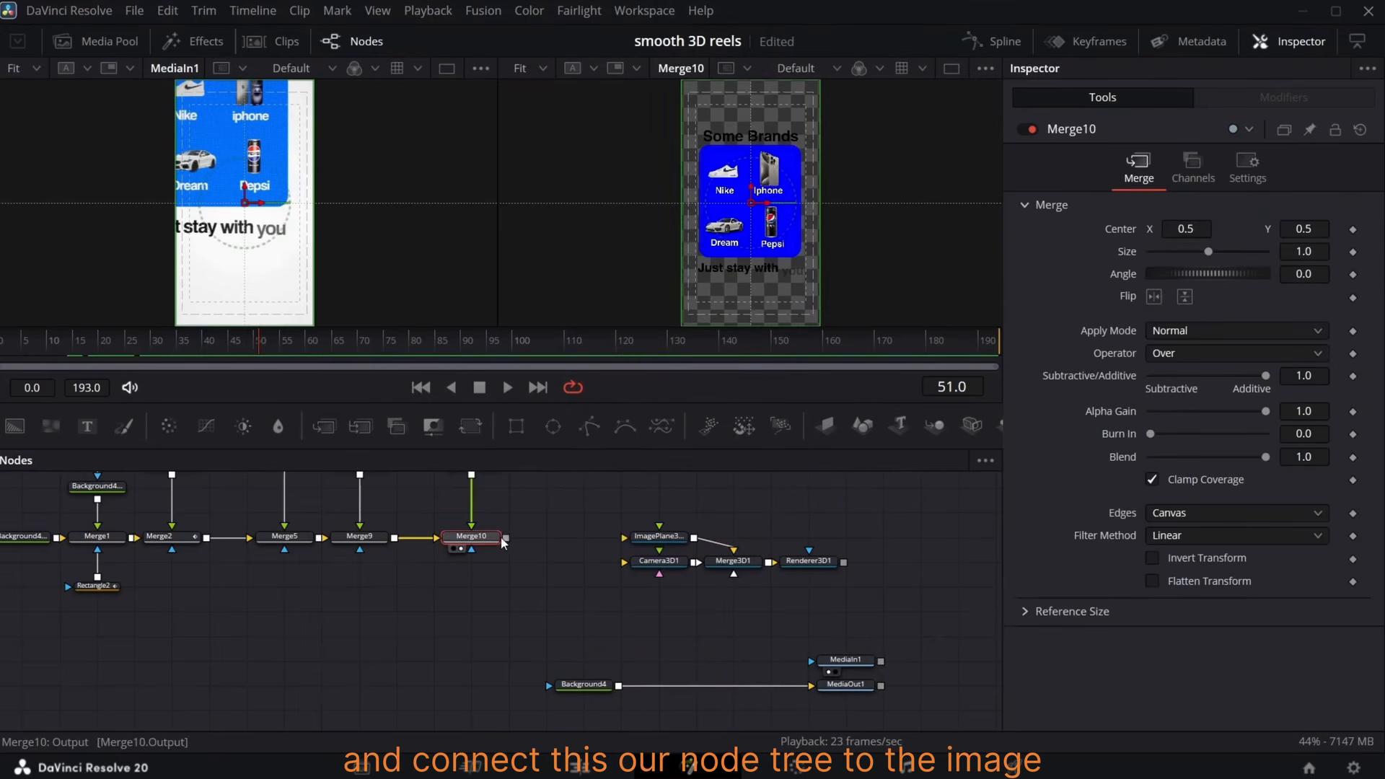
left_click_drag(506, 538, 624, 538)
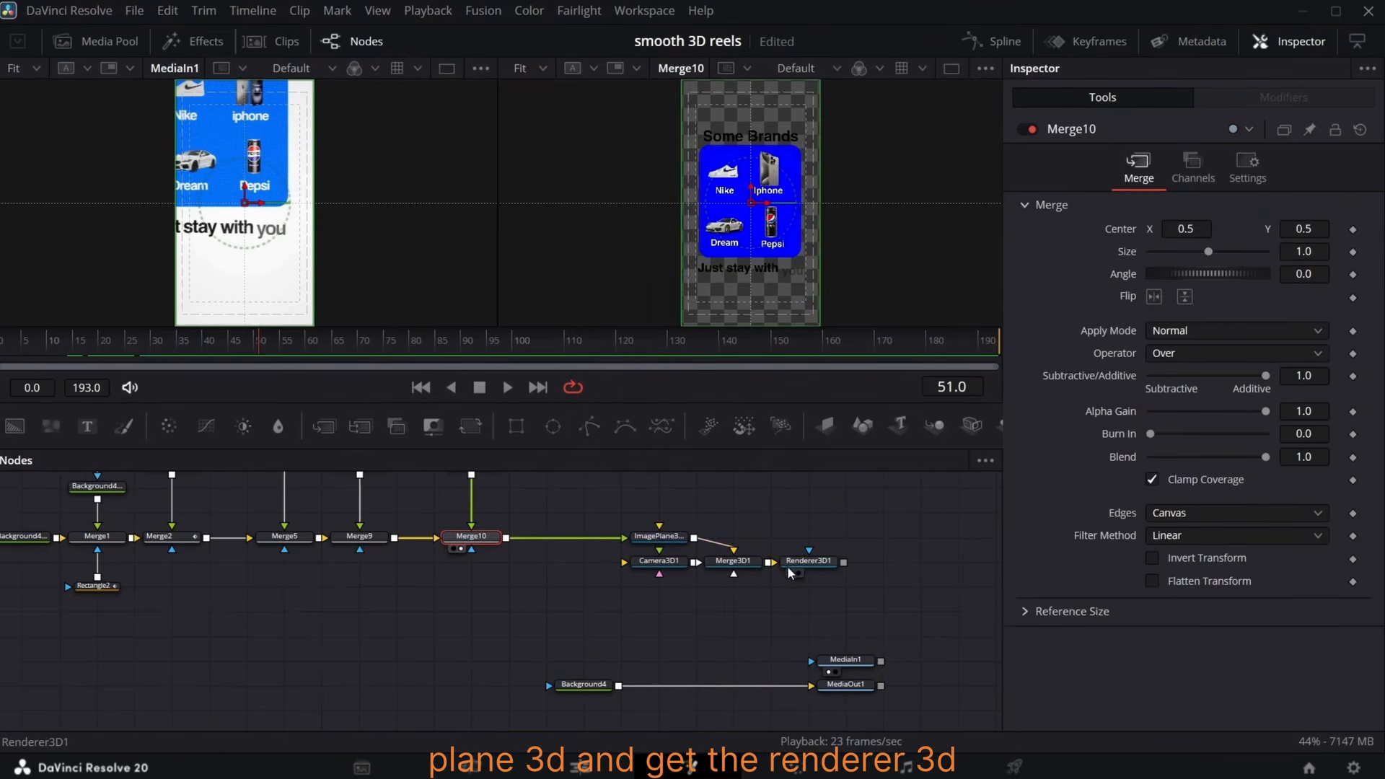
left_click_drag(805, 564, 577, 684)
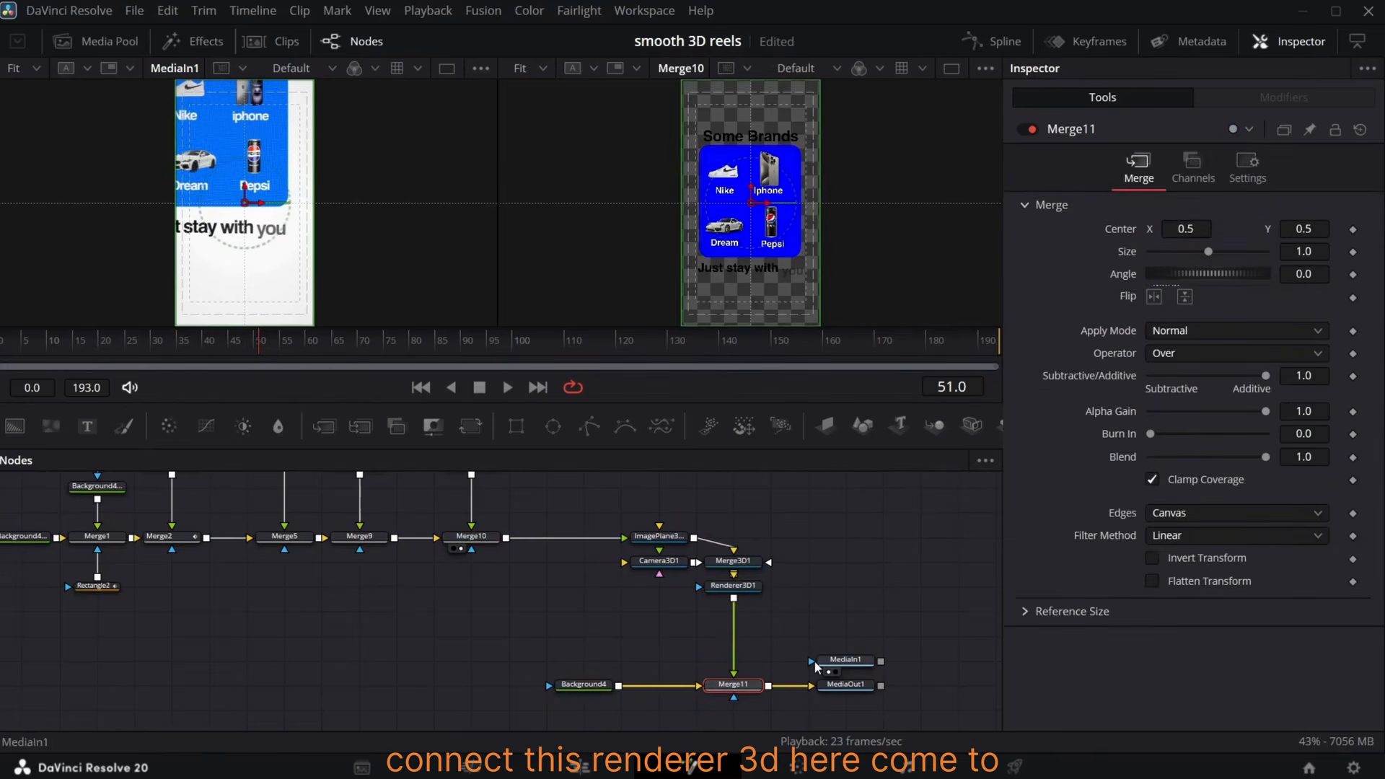
- Set Renderer3D1's renderer type to Hardware Renderer and space its node further below Merge3D1
left_click(733, 585)
left_click(1235, 329)
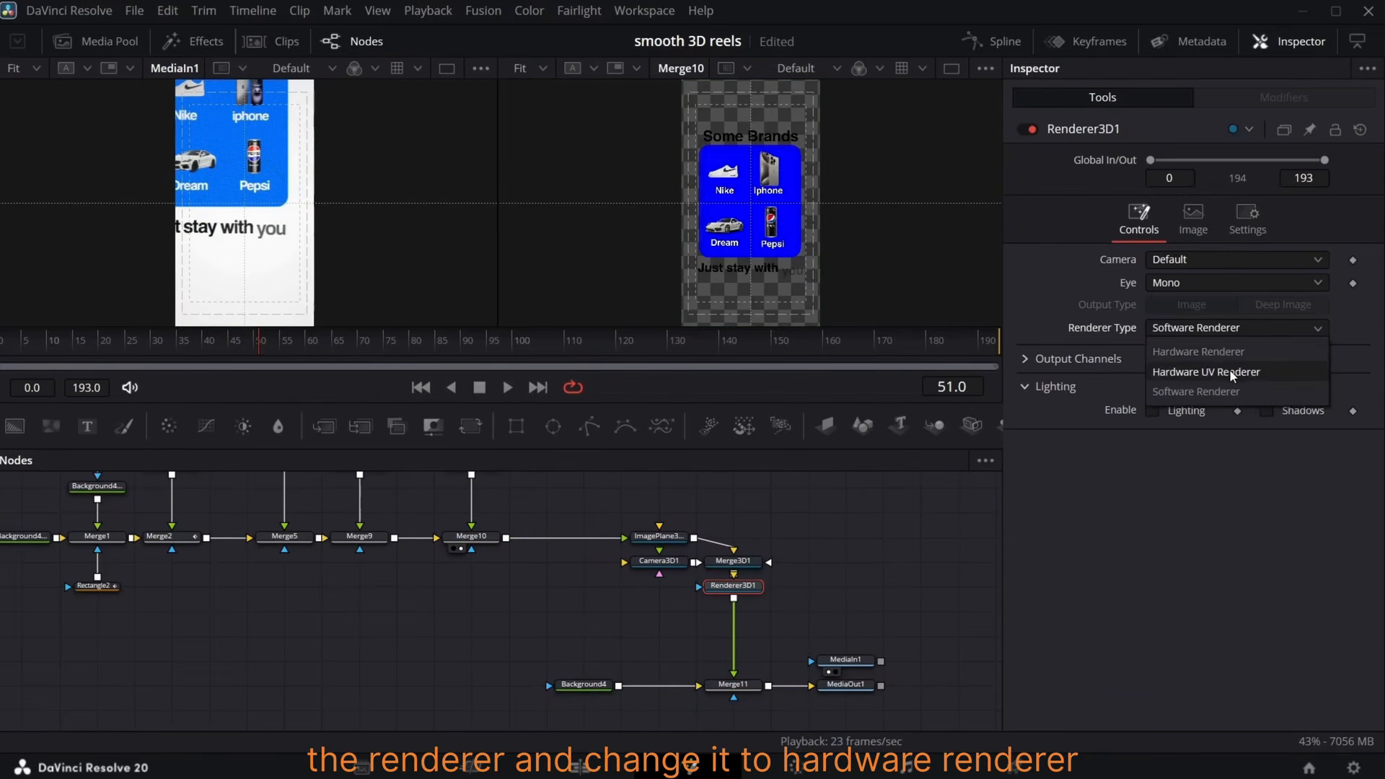
left_click(1198, 351)
left_click_drag(738, 586, 737, 611)
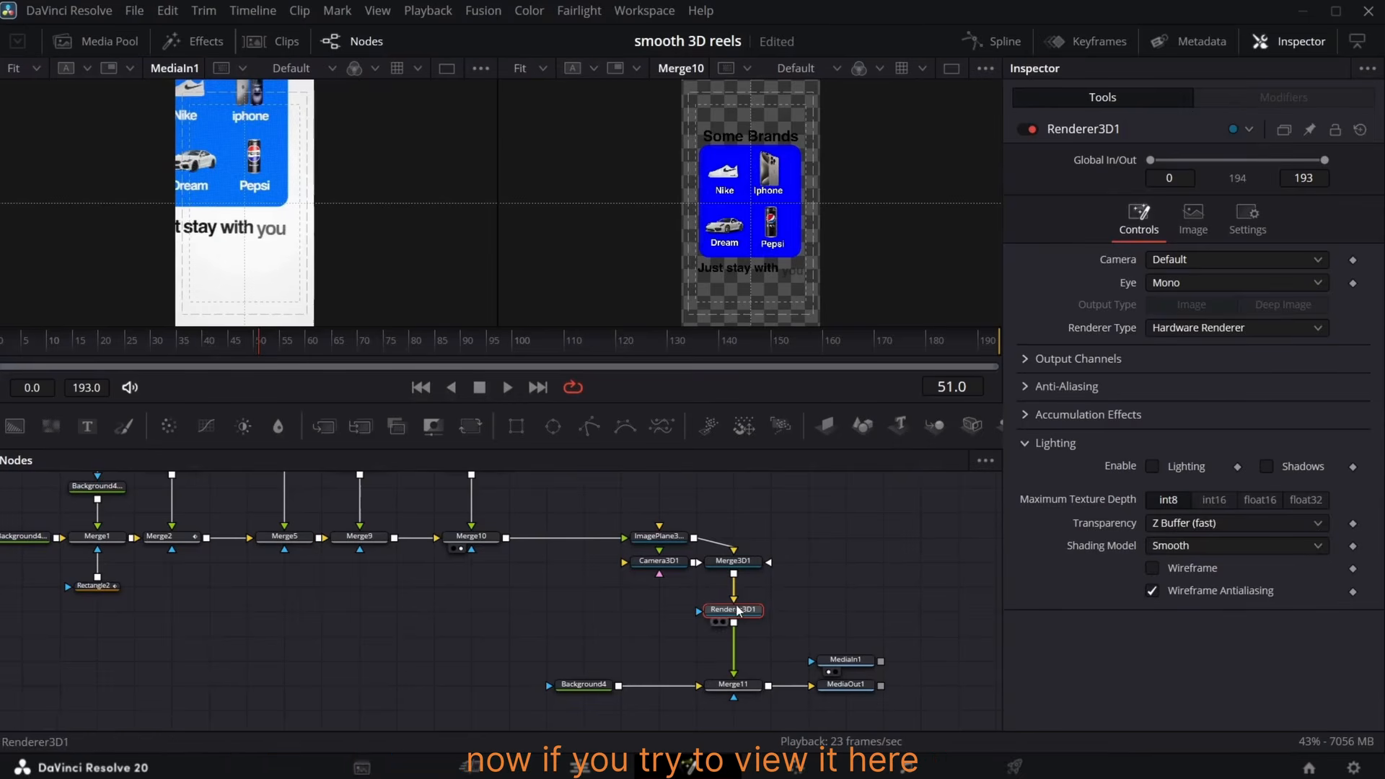
- Show MediaOut1 and the Merge3D1 scene in the viewers, and pull Camera3D1 back to Z translation 4.638835
left_click(834, 696)
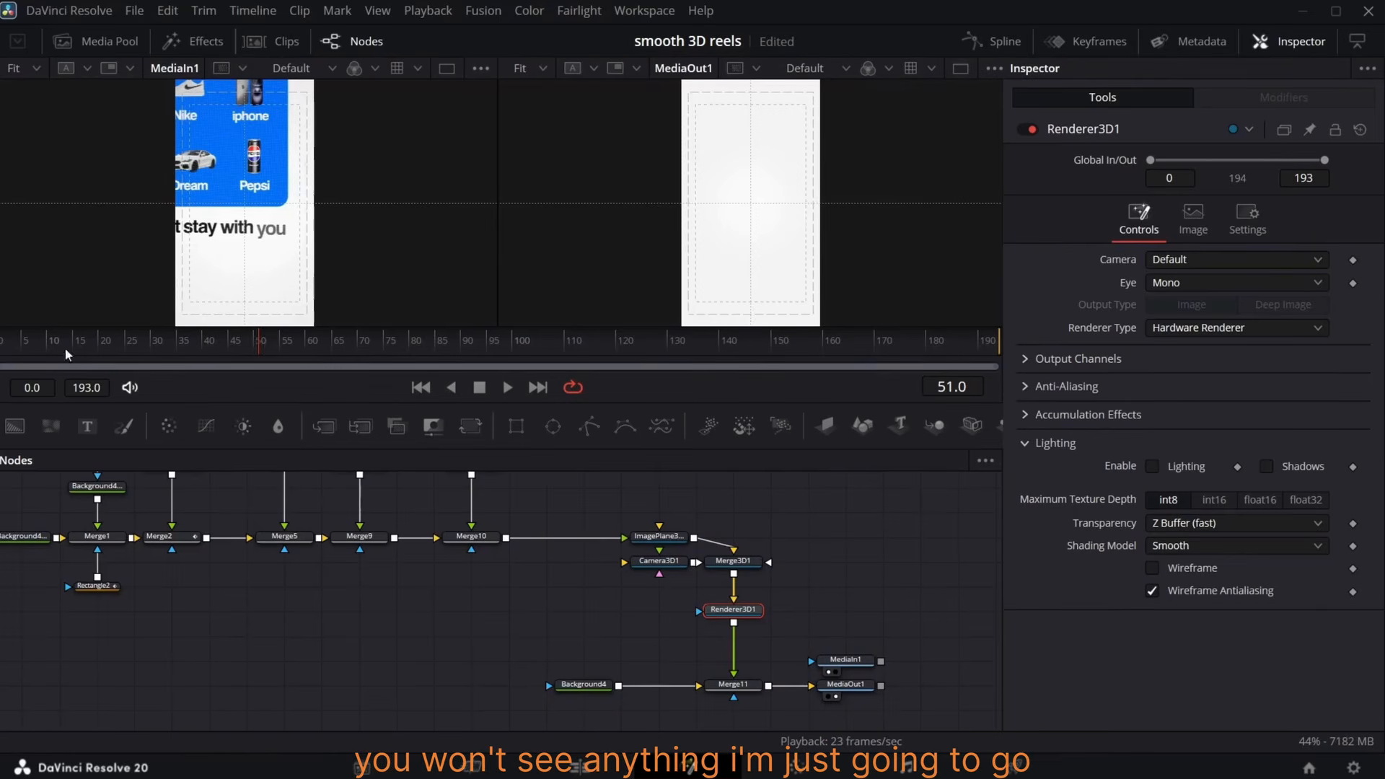
left_click(658, 561)
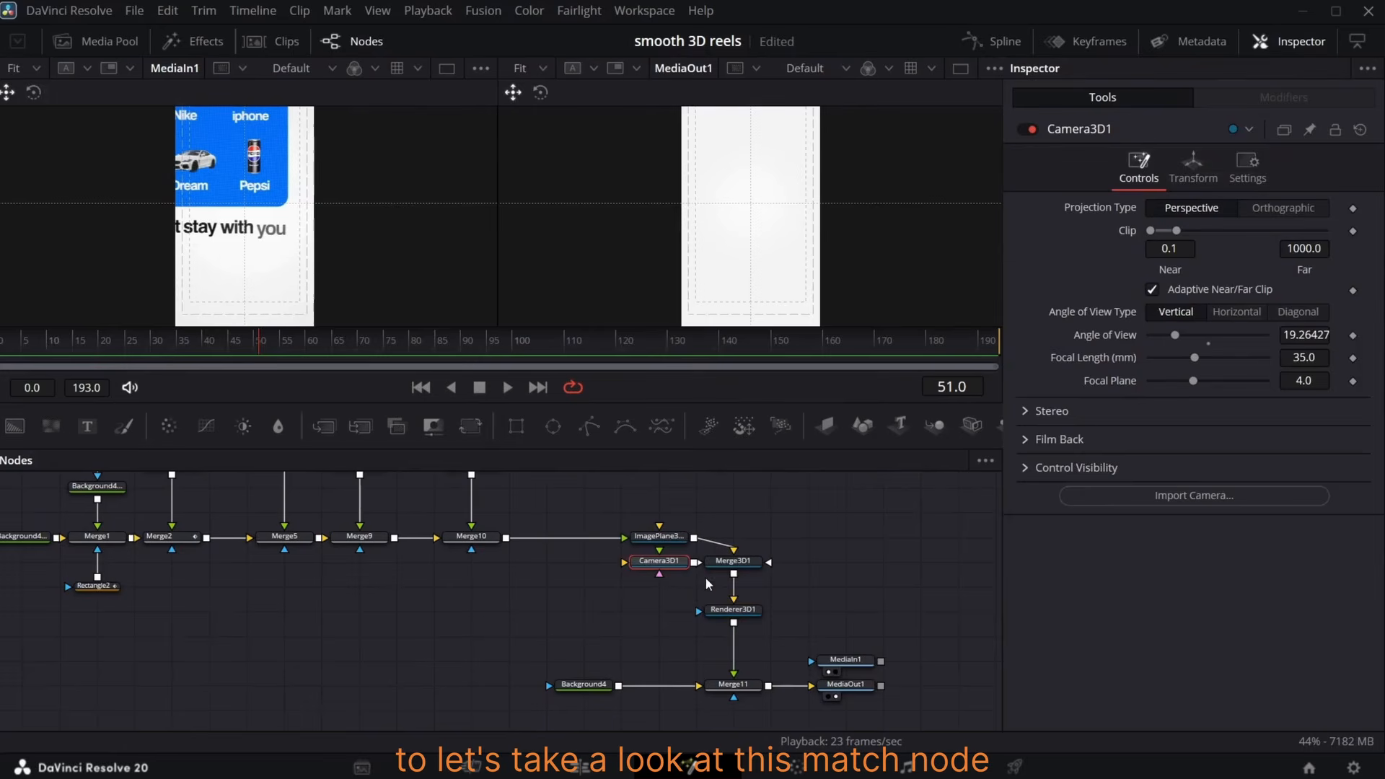
left_click(716, 574)
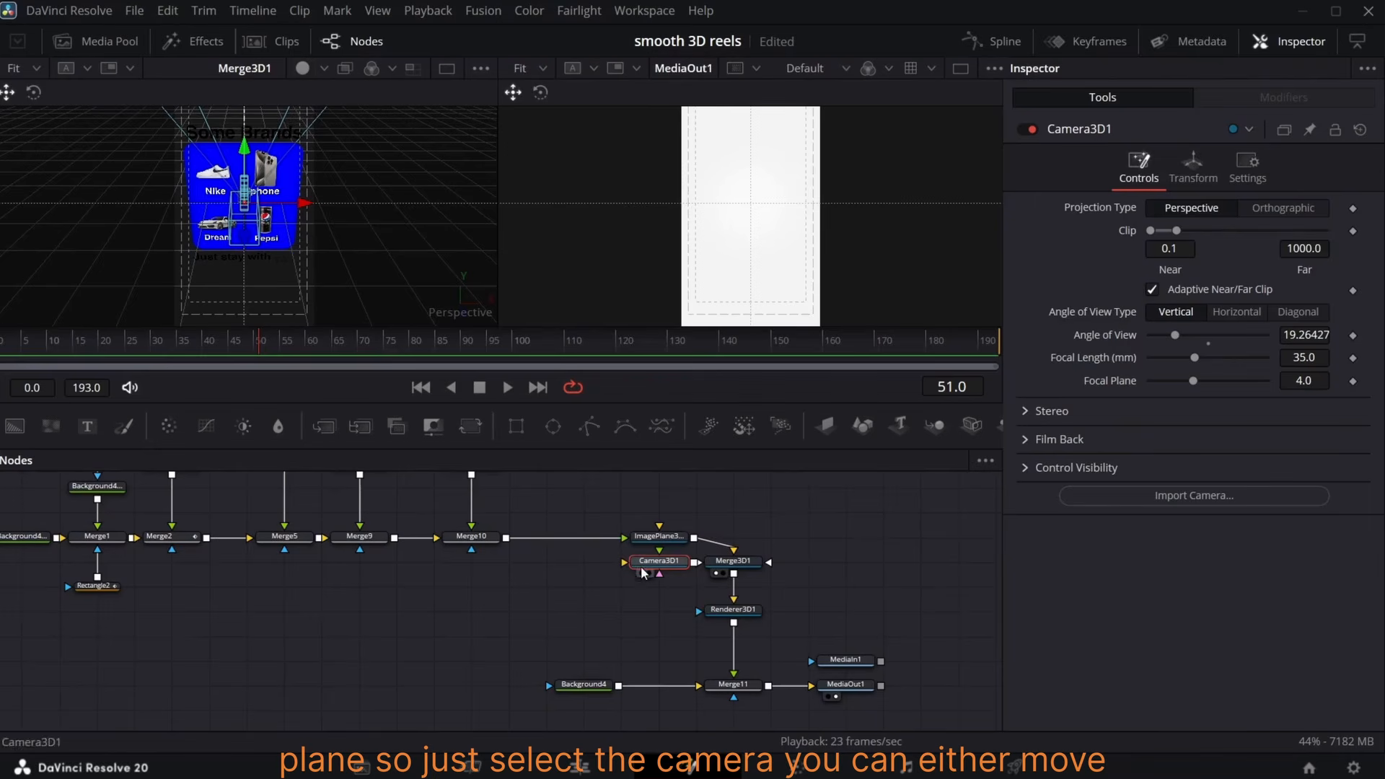
left_click(1194, 167)
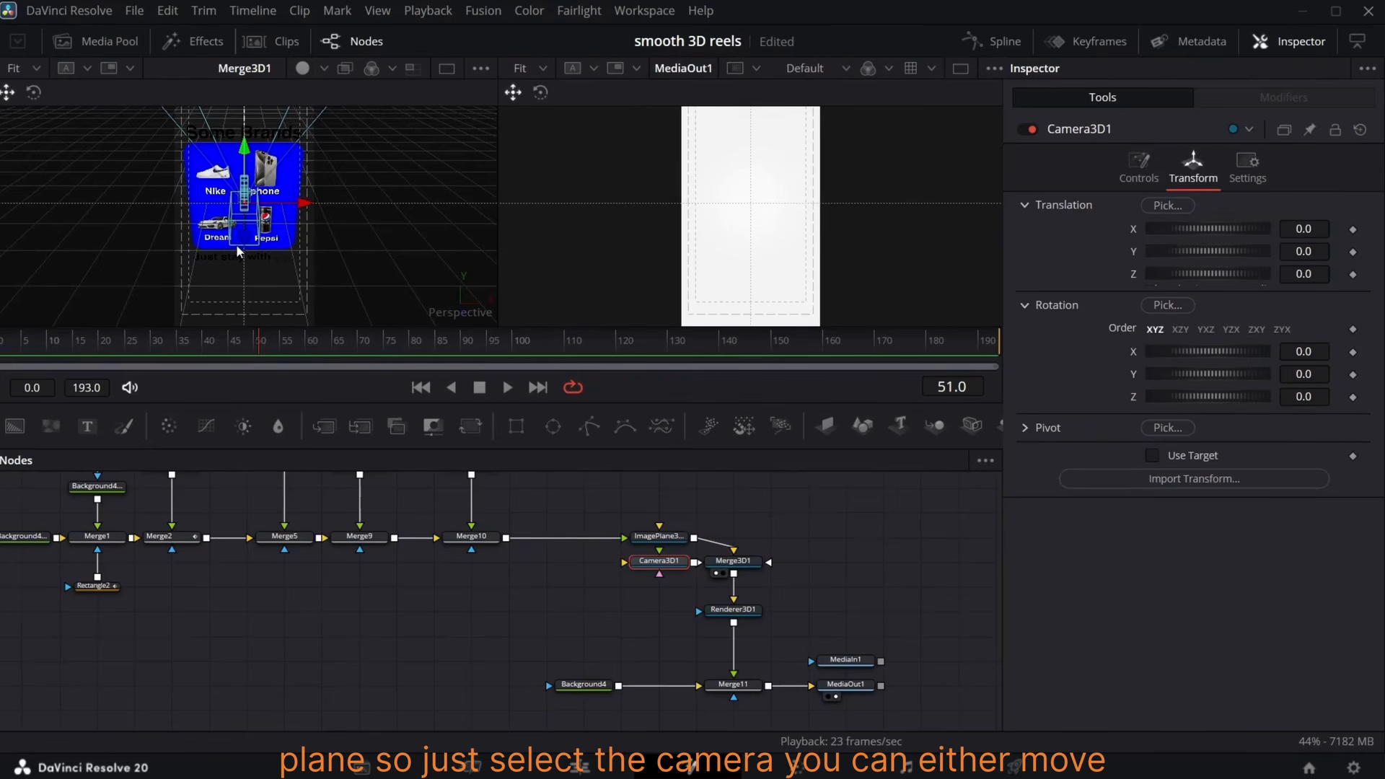
left_click_drag(238, 251, 240, 317)
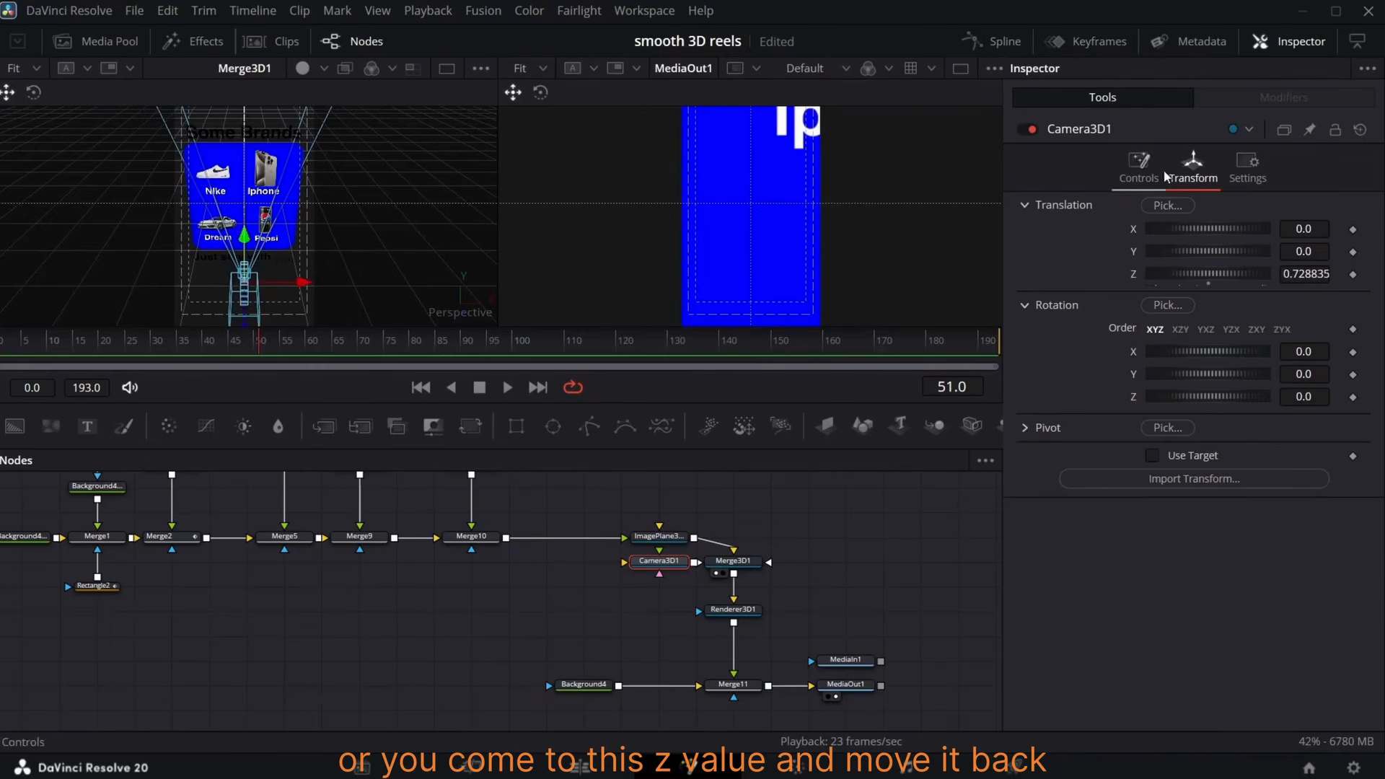
left_click_drag(1304, 274, 1381, 274)
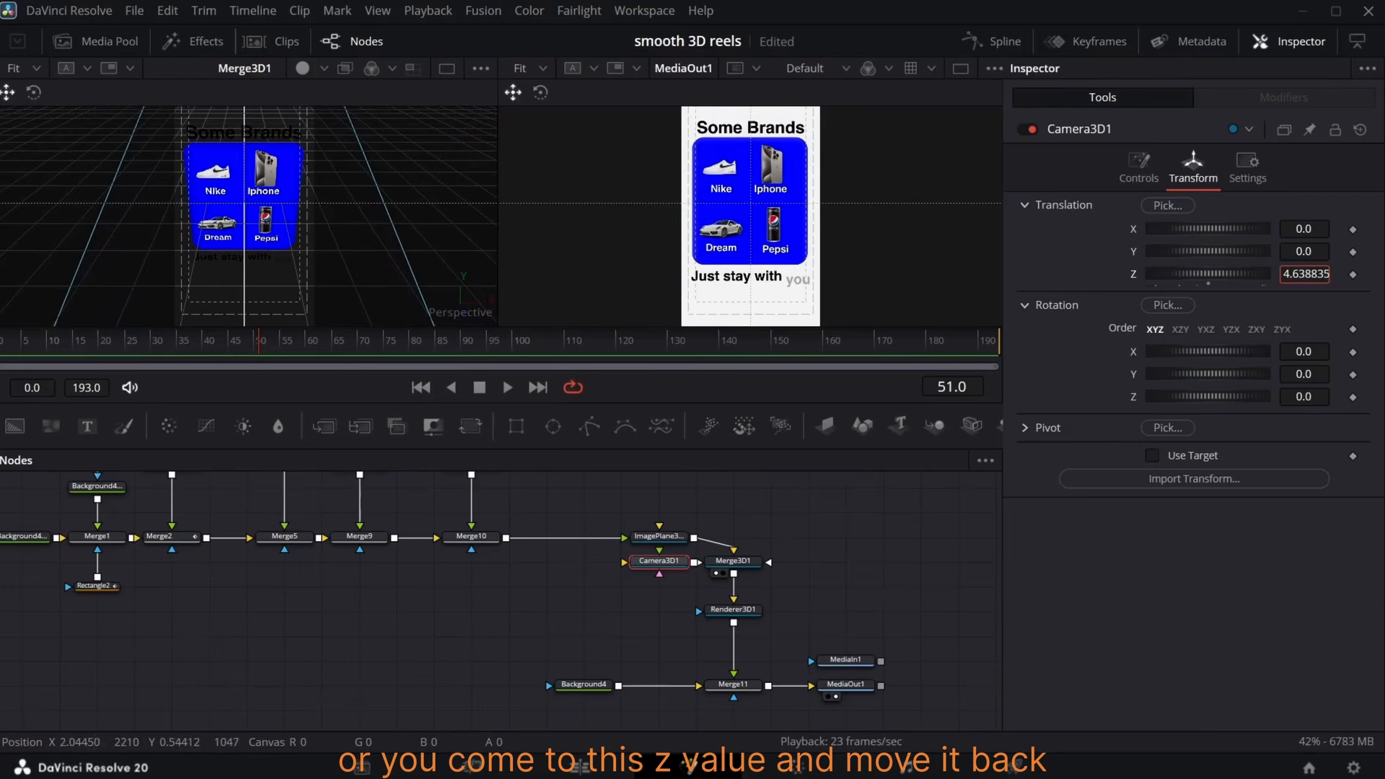
- Display the reference clip at frame 31 and match its framing by setting Camera3D1's Z translation to 5.068835
left_click(828, 672)
left_click_drag(276, 338, 156, 378)
left_click_drag(1304, 274, 1320, 274)
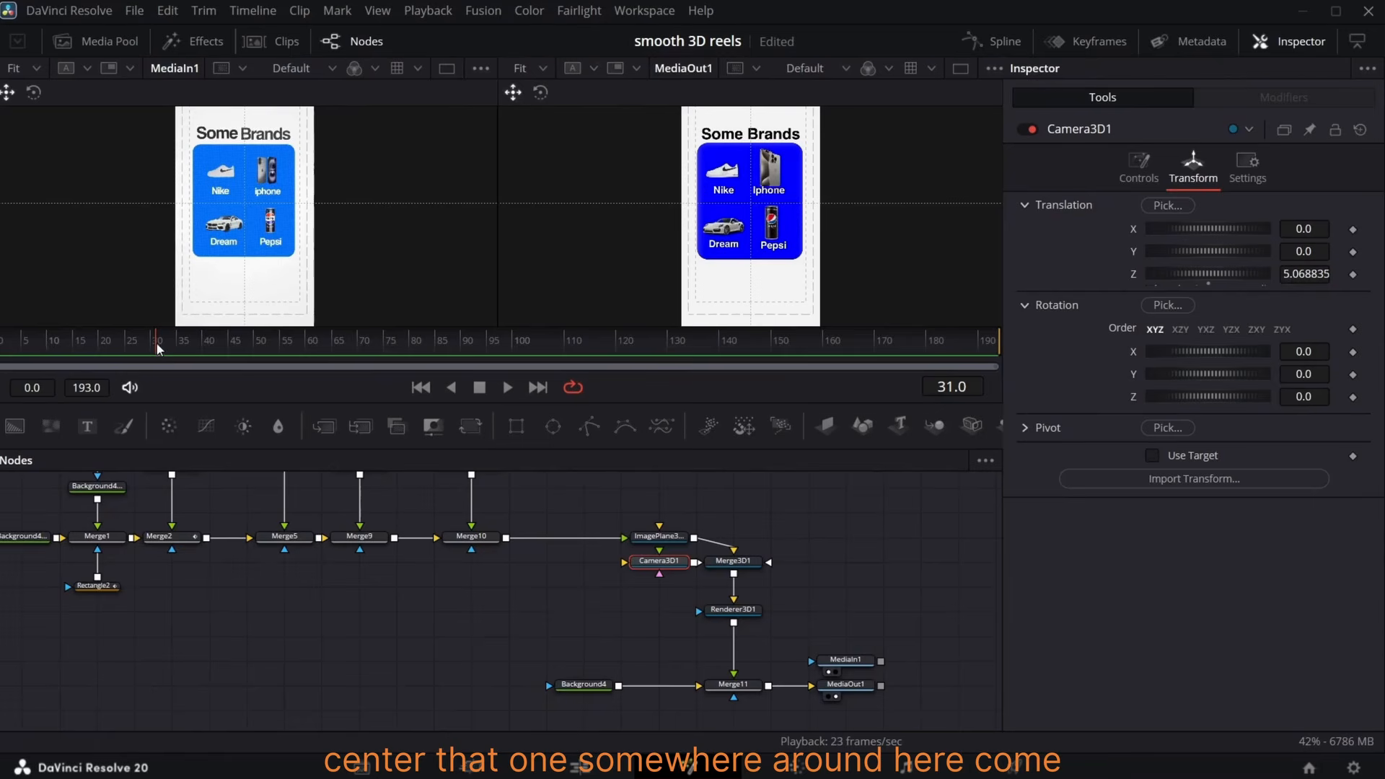
- Go to frame 35 to set up the start of Camera3D1's translation animation
left_click_drag(157, 343, 176, 343)
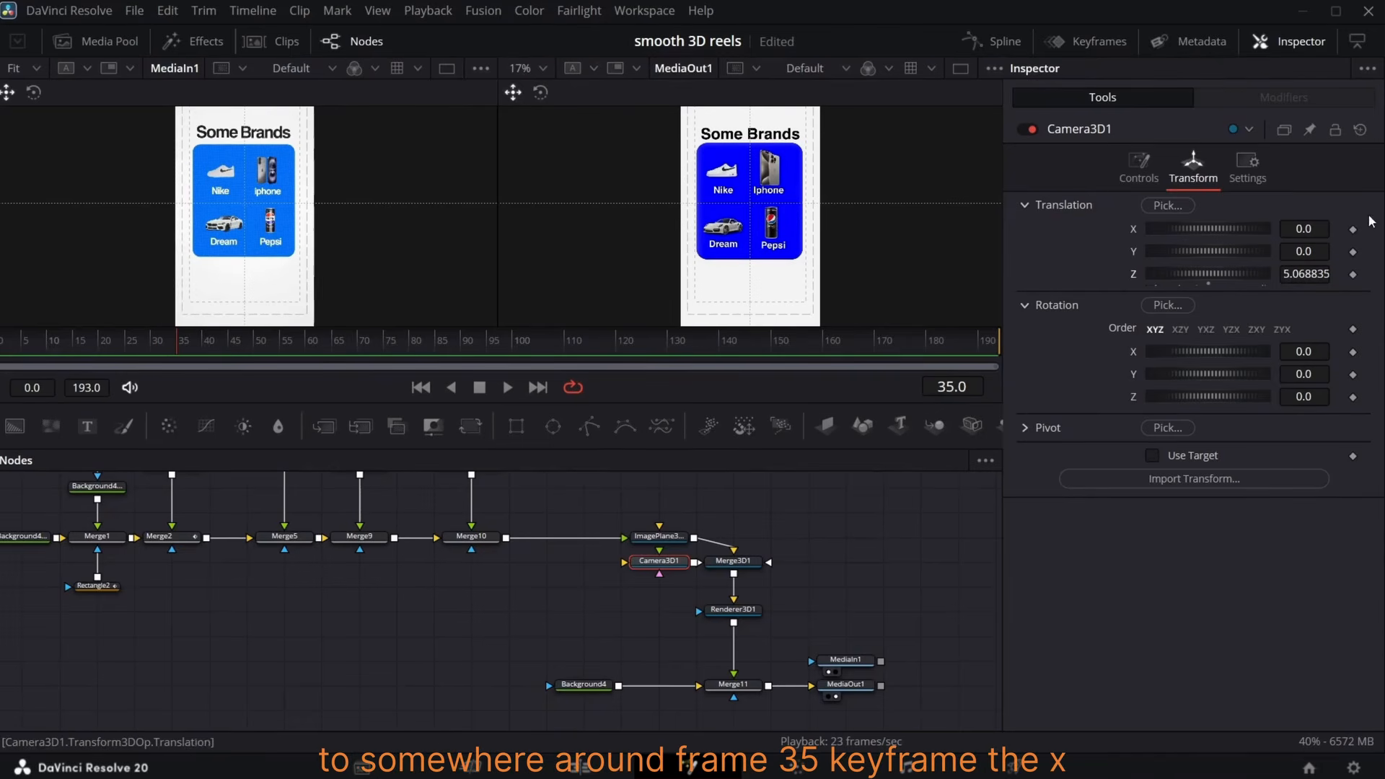
- Keyframe the camera's X, Y and Z translation at frame 35 and again at frame 36
left_click(1353, 229)
left_click(1353, 252)
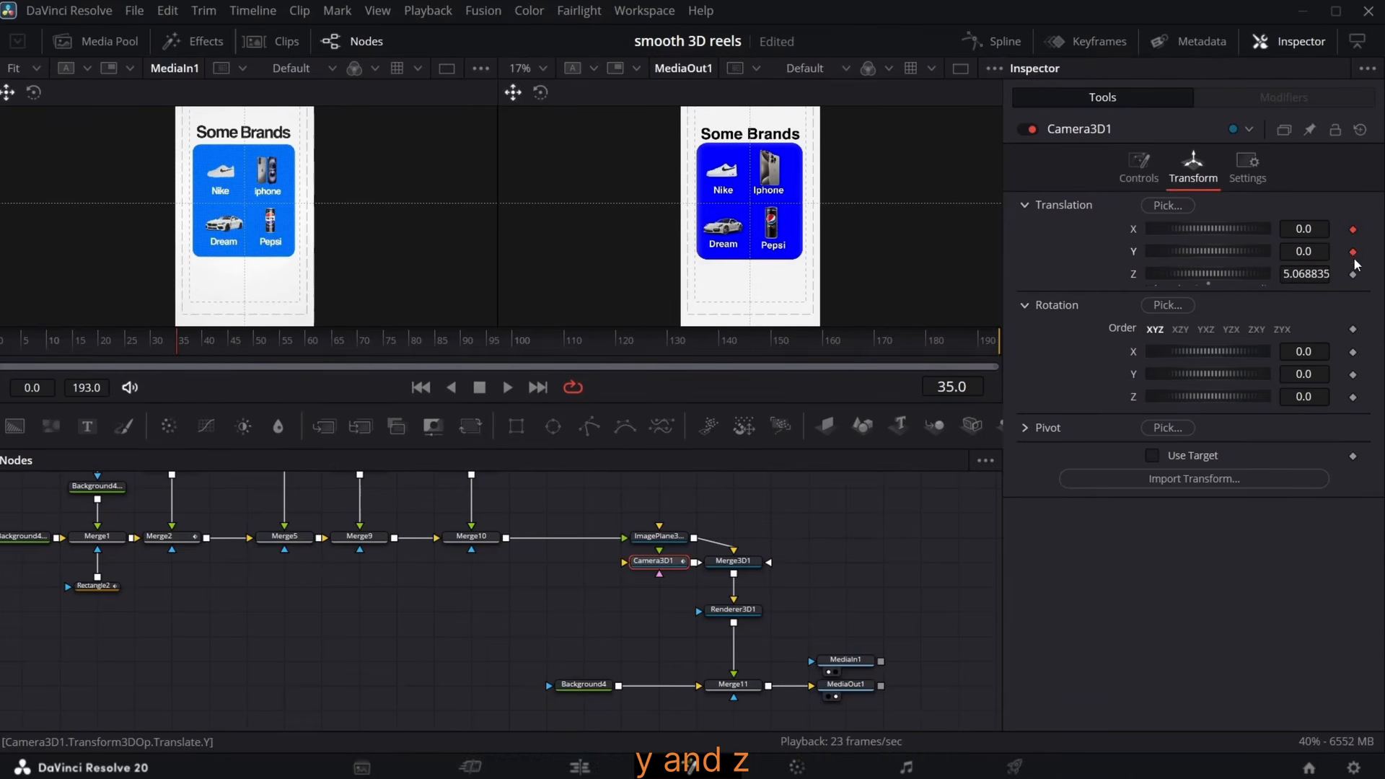
left_click(1353, 274)
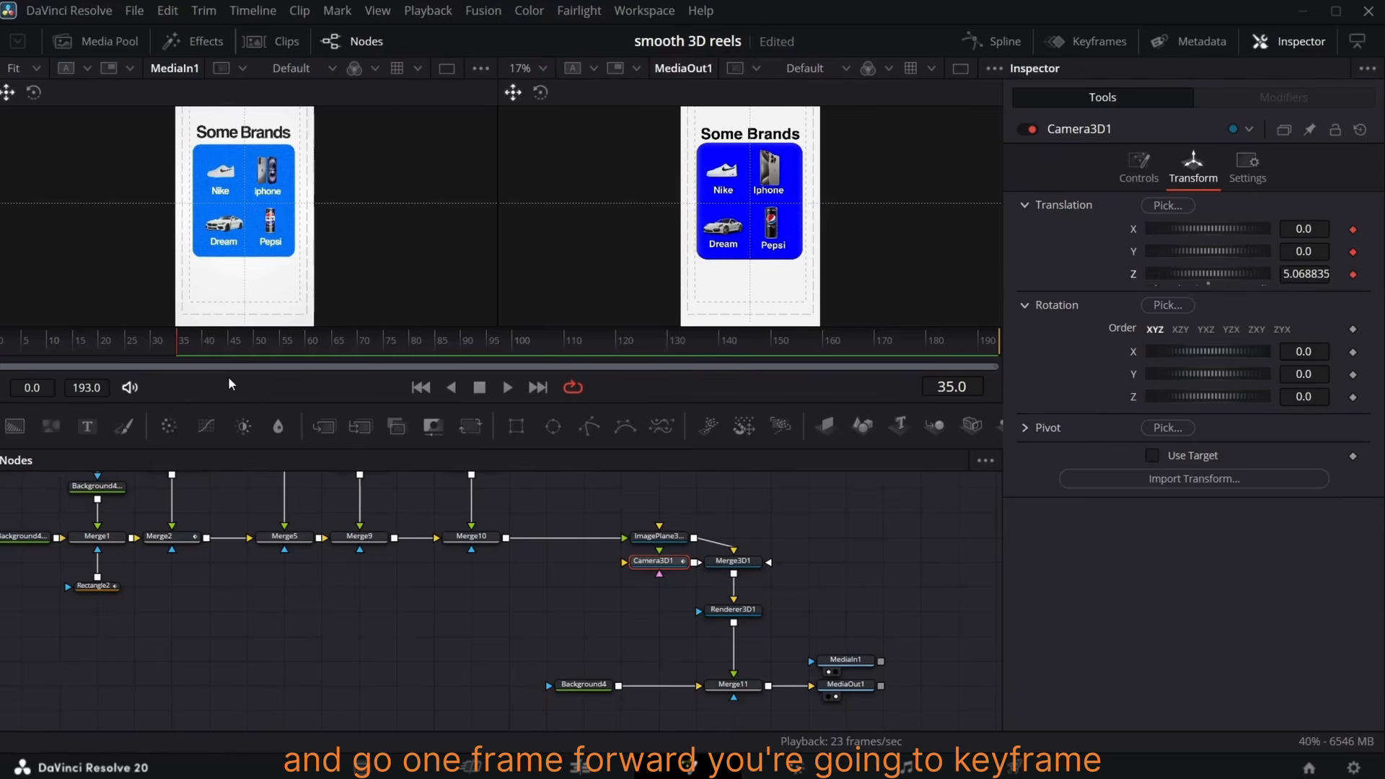
key("Right")
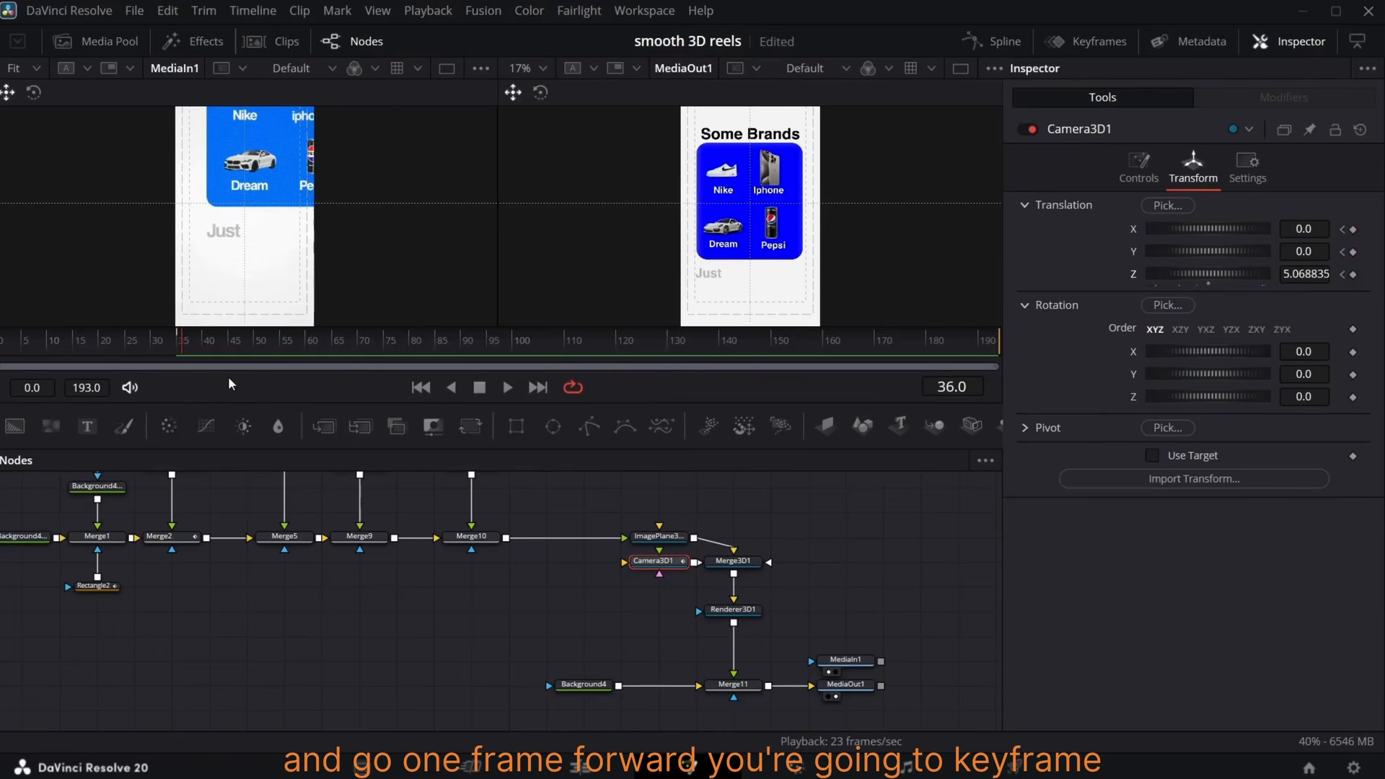
left_click(1354, 229)
left_click(1353, 252)
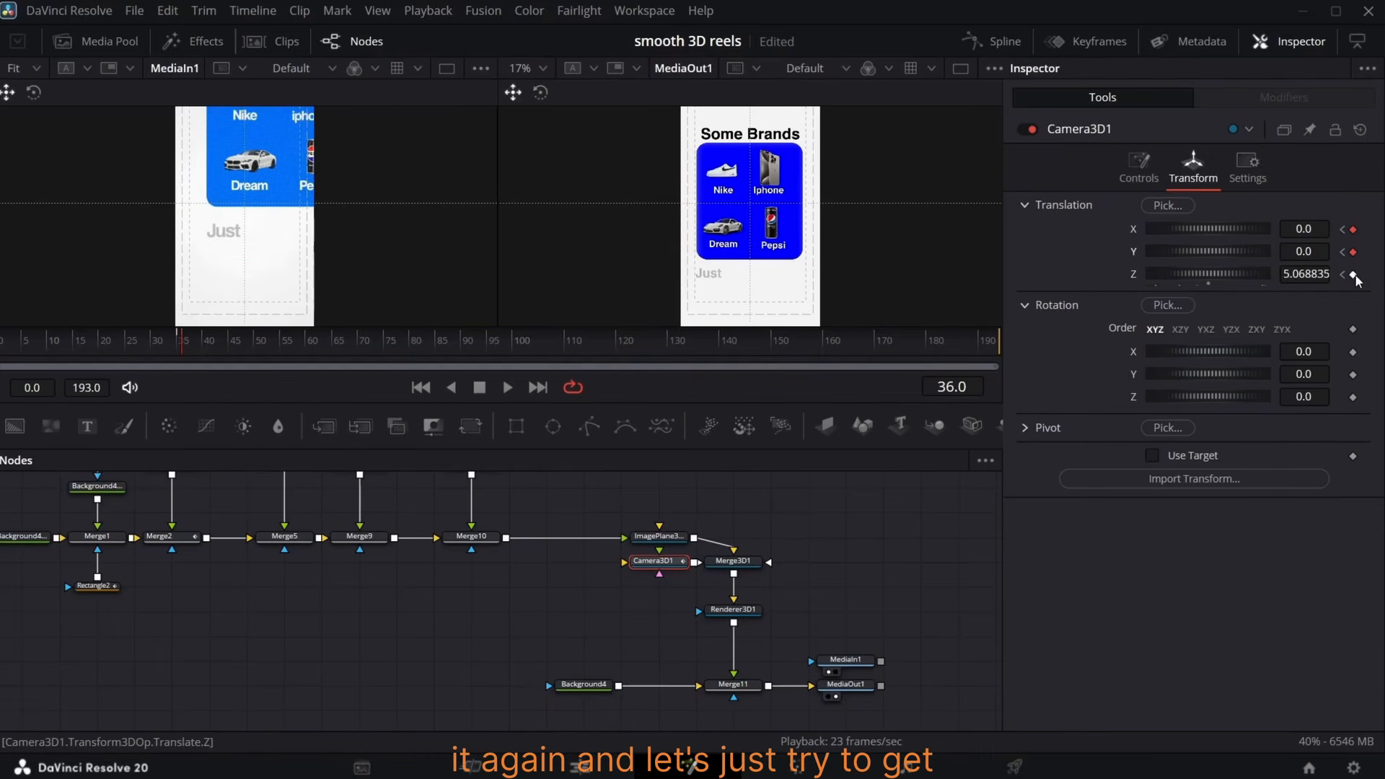
left_click(1353, 275)
- Reframe the camera at frame 36 with translation X -0.196, Y -0.381 and Z about 3.16
left_click_drag(255, 175, 254, 219)
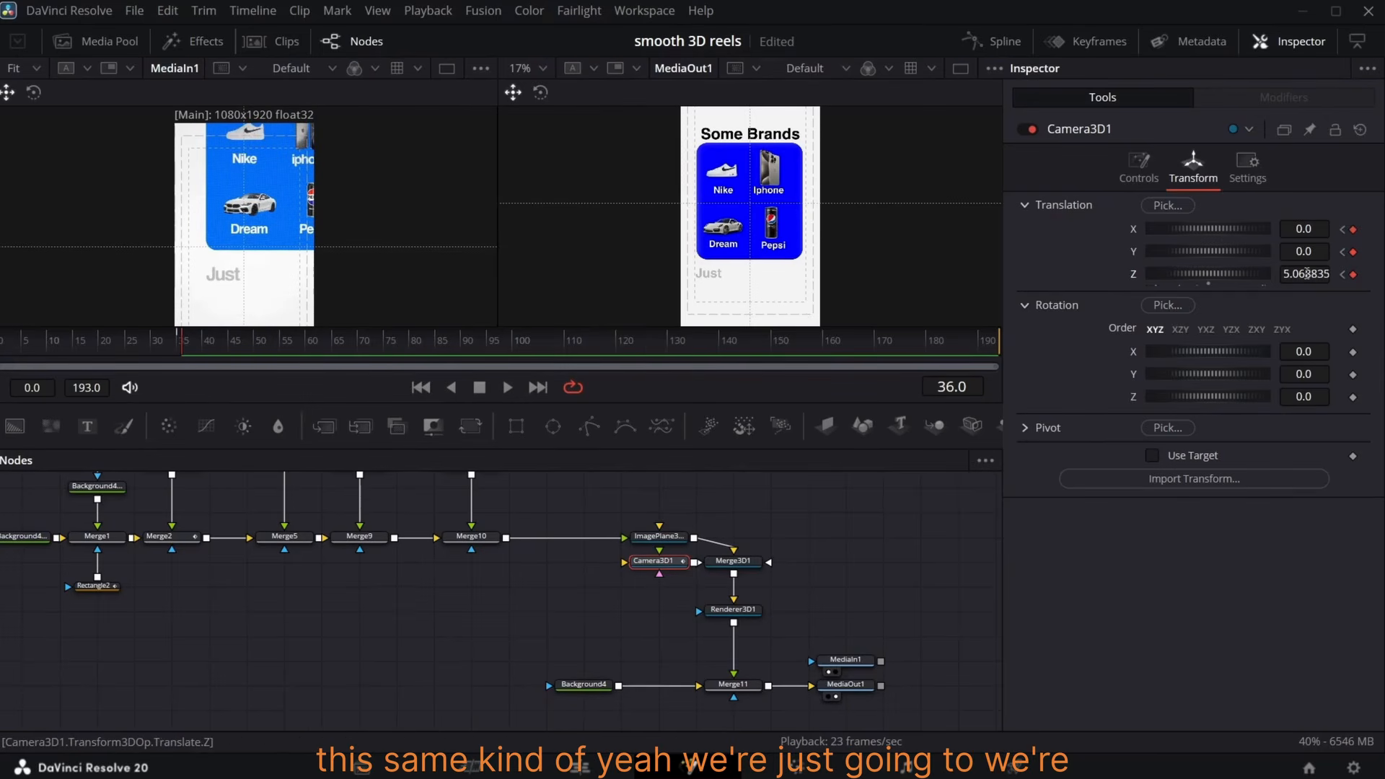
left_click_drag(1302, 274, 1242, 274)
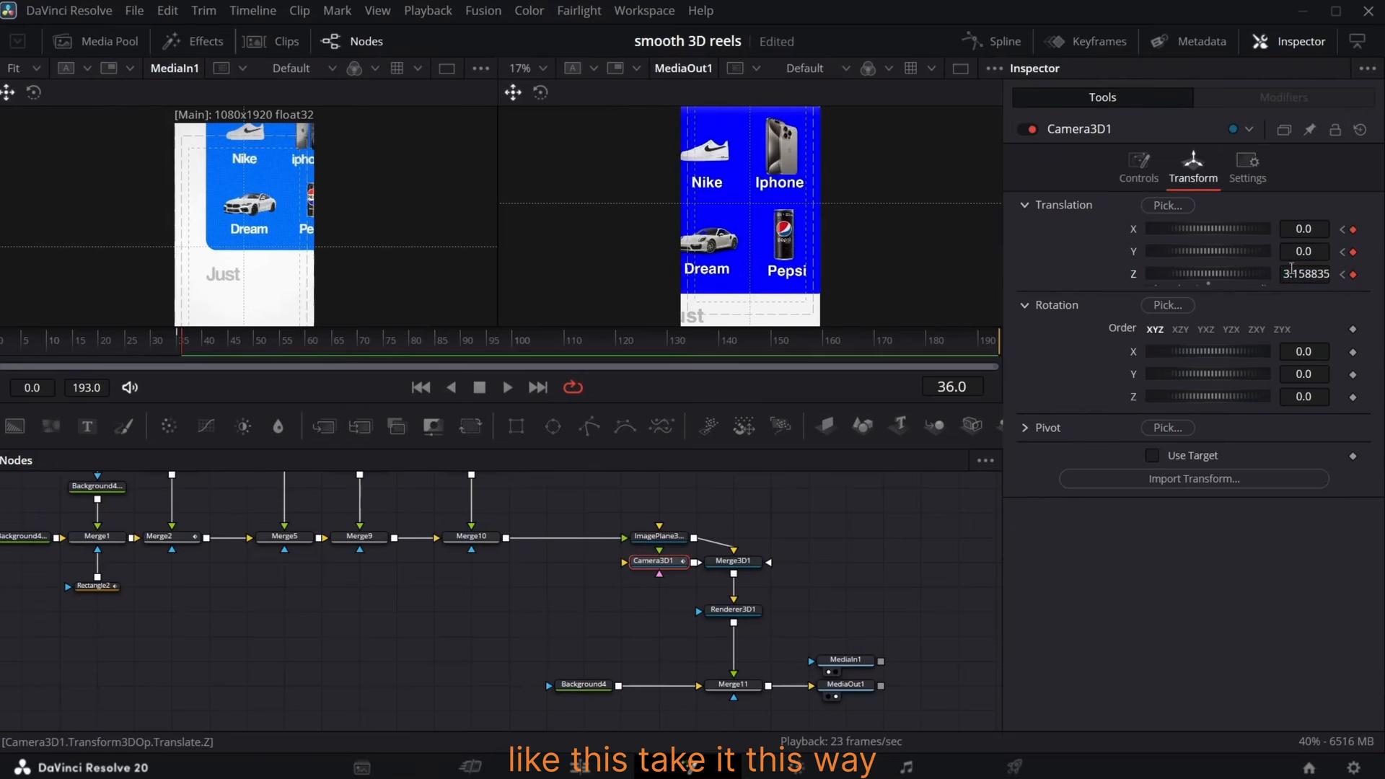
left_click_drag(1304, 230, 1288, 247)
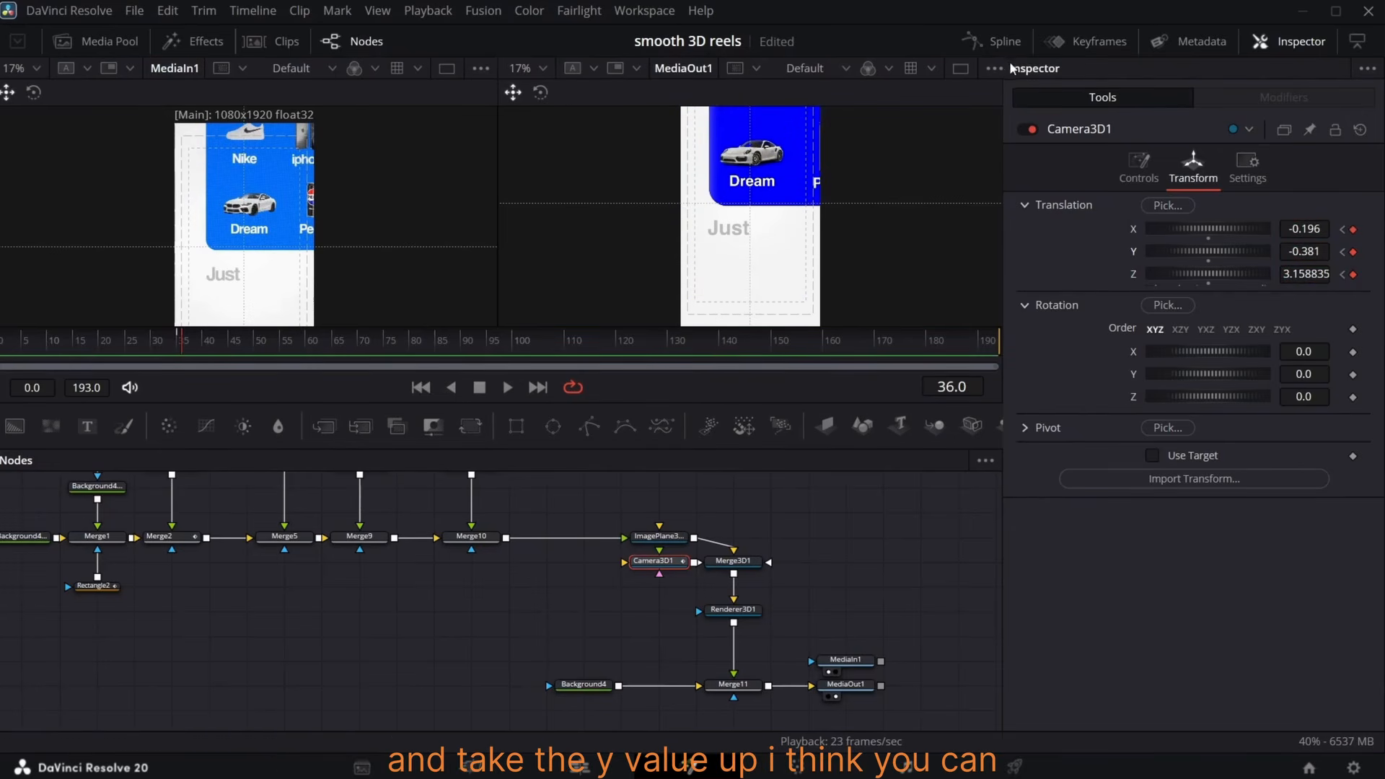
- Apply Step In interpolation to the camera's X, Y and Z offset keyframes in the spline editor
left_click(1000, 44)
left_click_drag(704, 627, 769, 678)
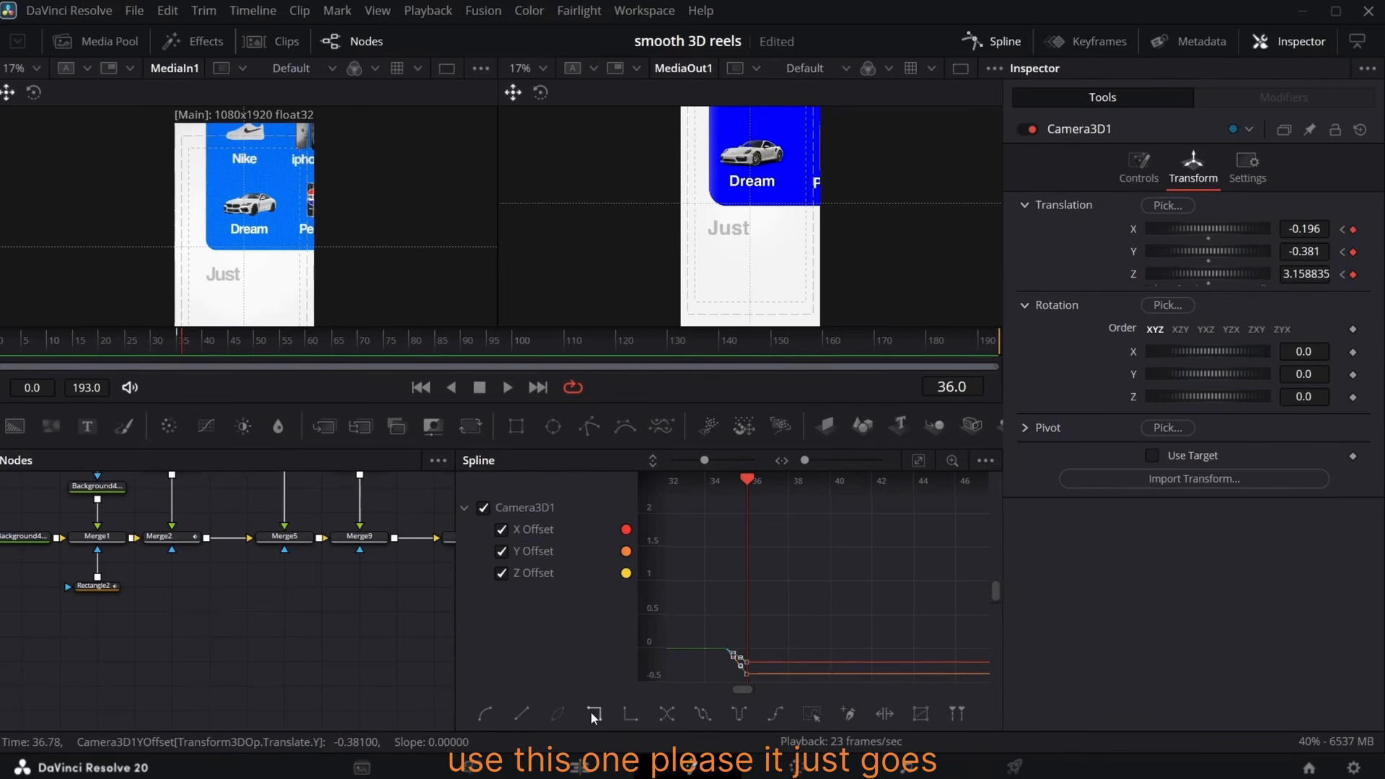
left_click(1000, 45)
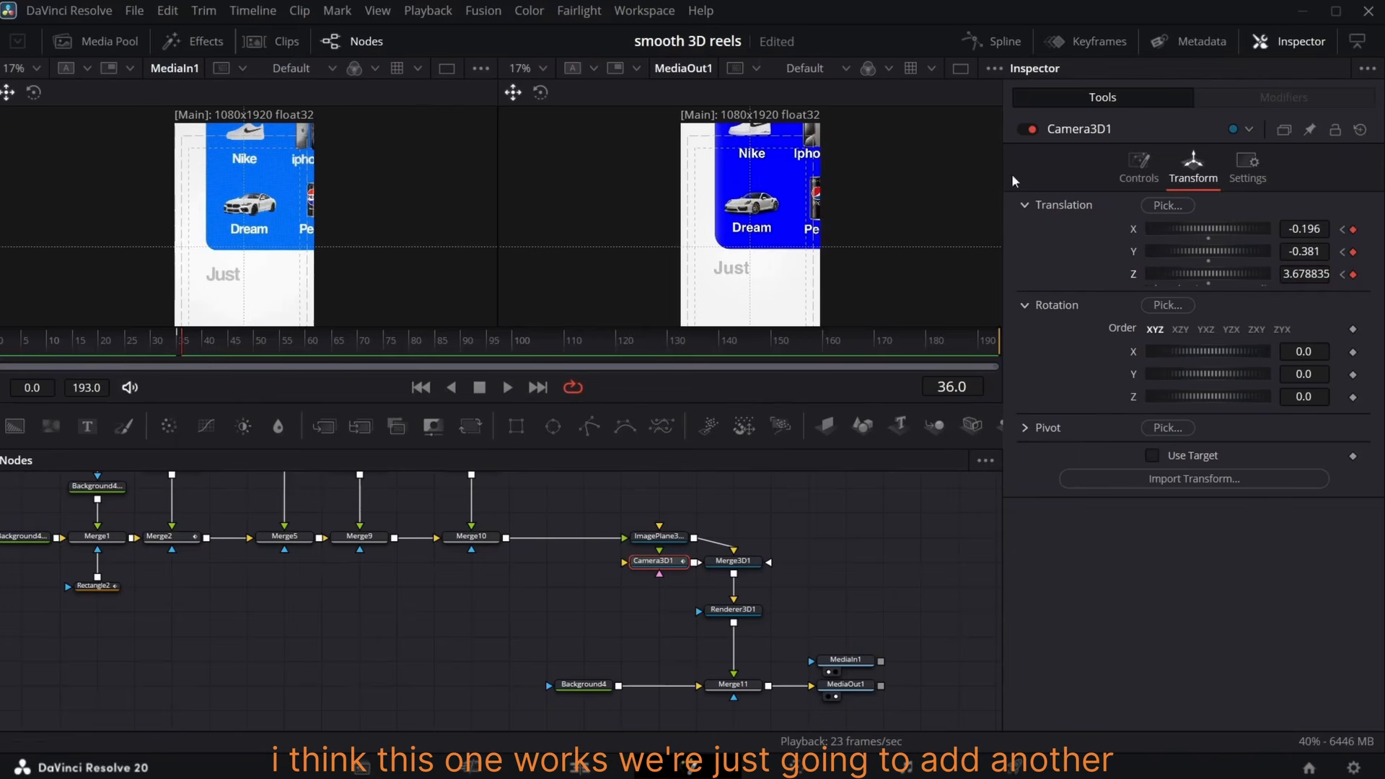
- Make room beside Camera3D1 and insert a Transform 3D node between it and Merge3D1
left_click_drag(636, 571, 513, 571)
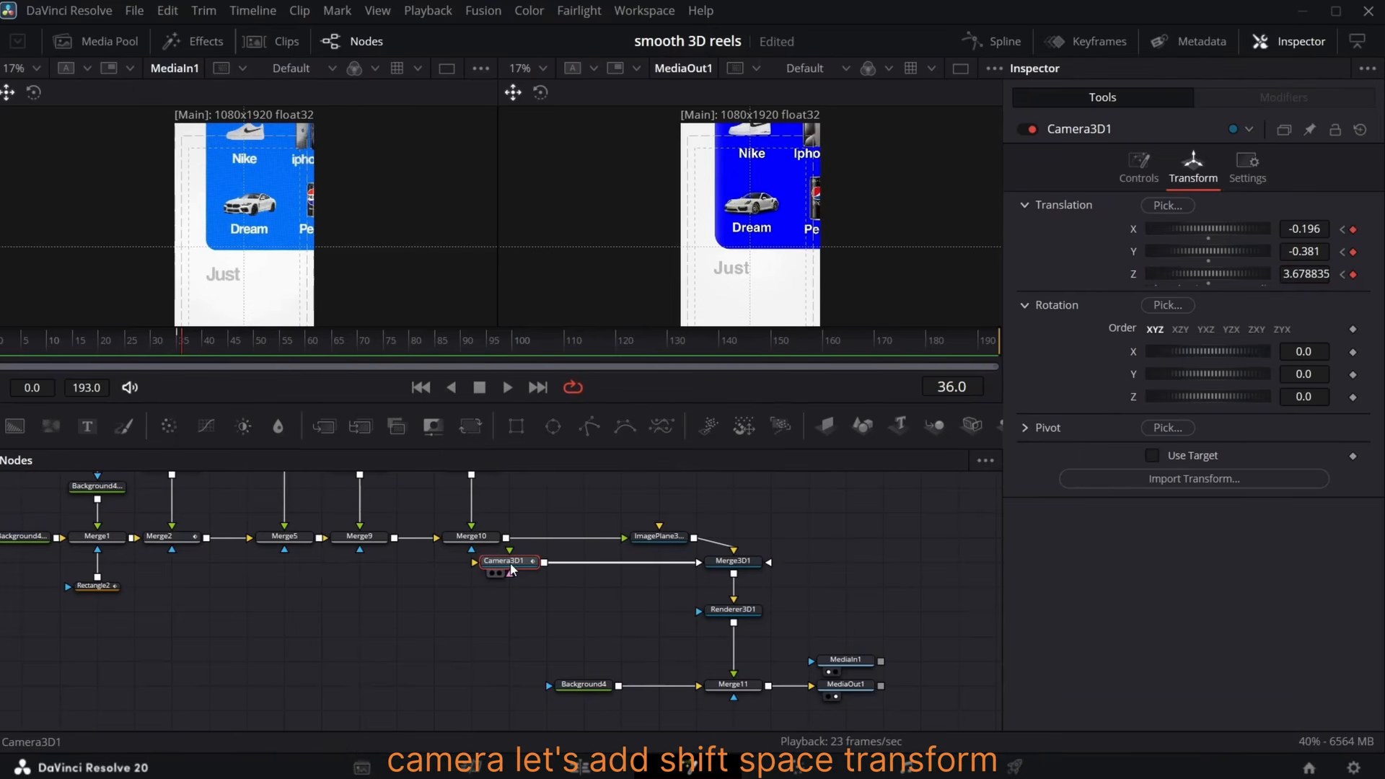
key("shift+space")
type("REN")
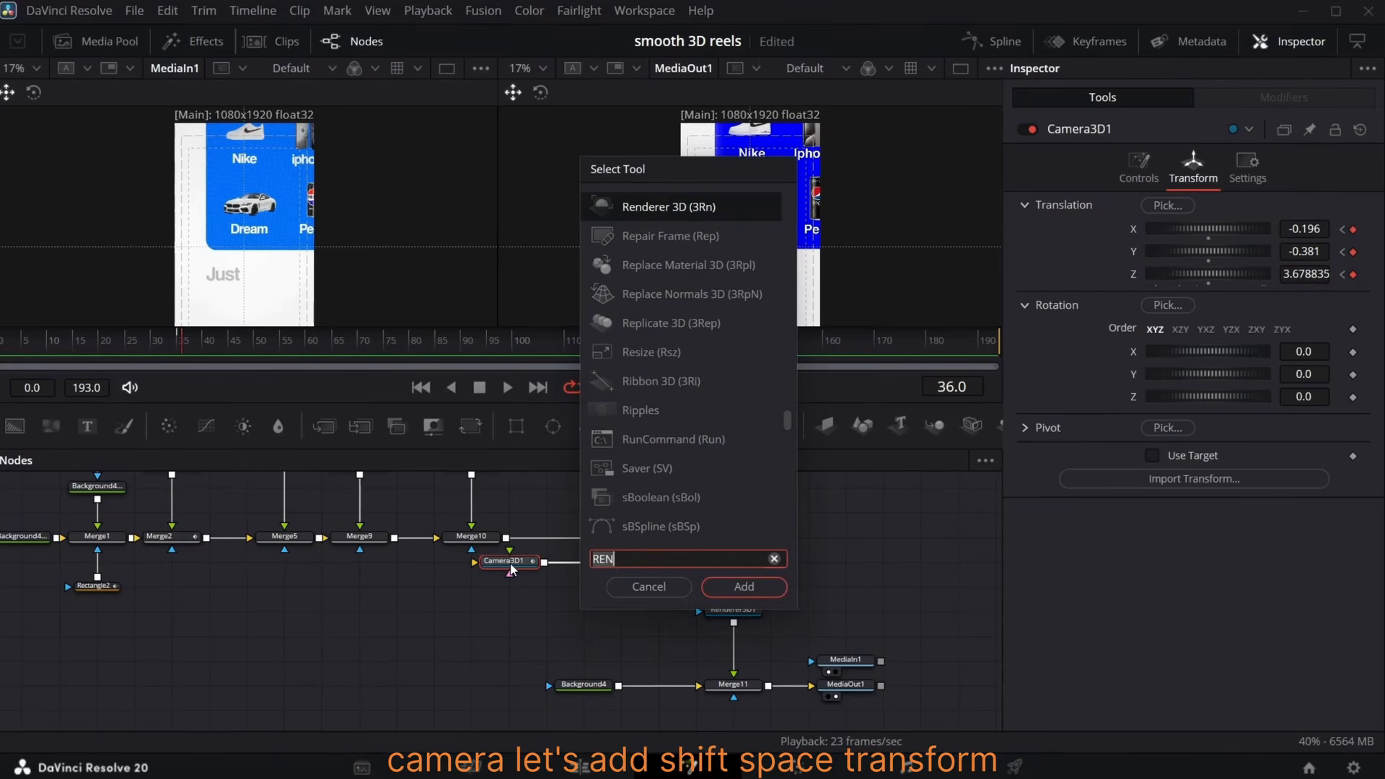
type("3X")
key("Return")
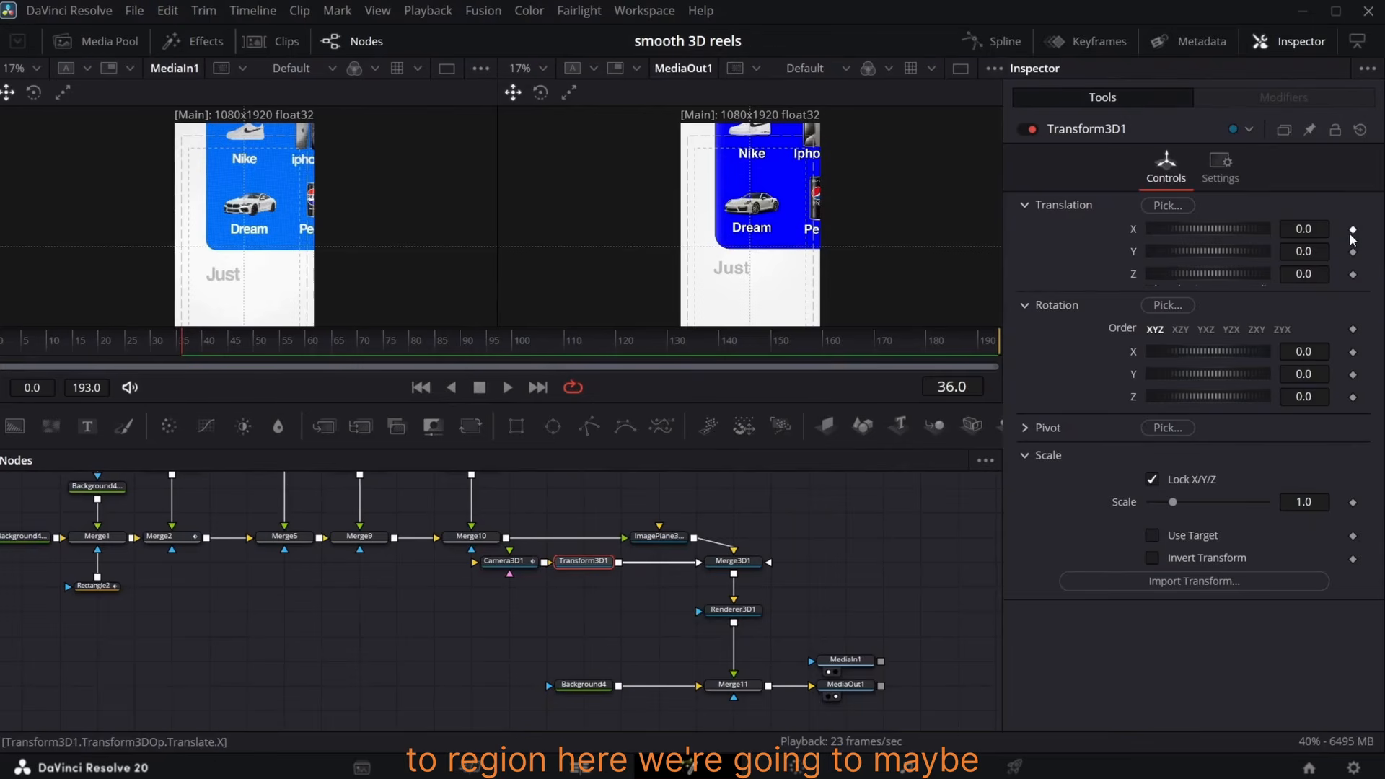
- Keyframe Transform3D1's X translation at frames 36 and 60, setting it to 0.374 at frame 60
left_click(1353, 230)
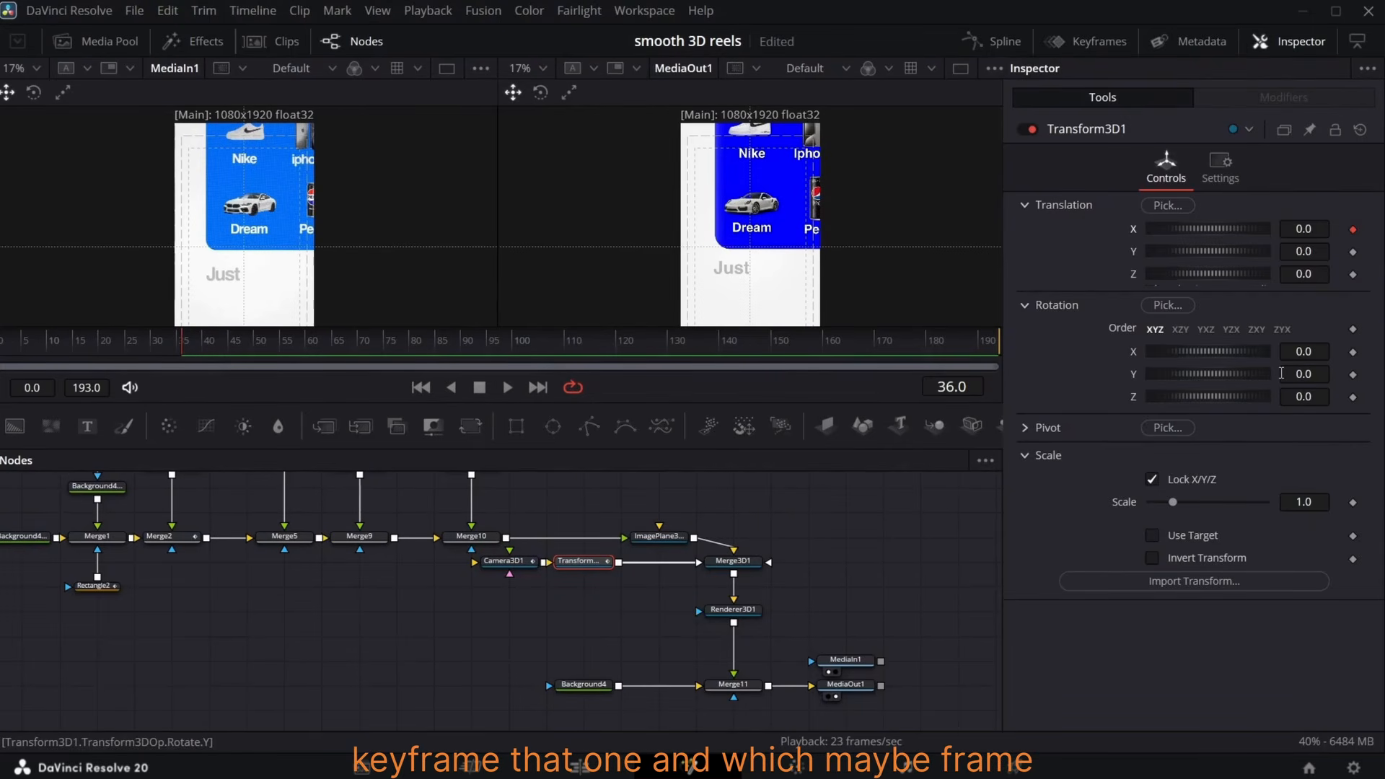
key("space")
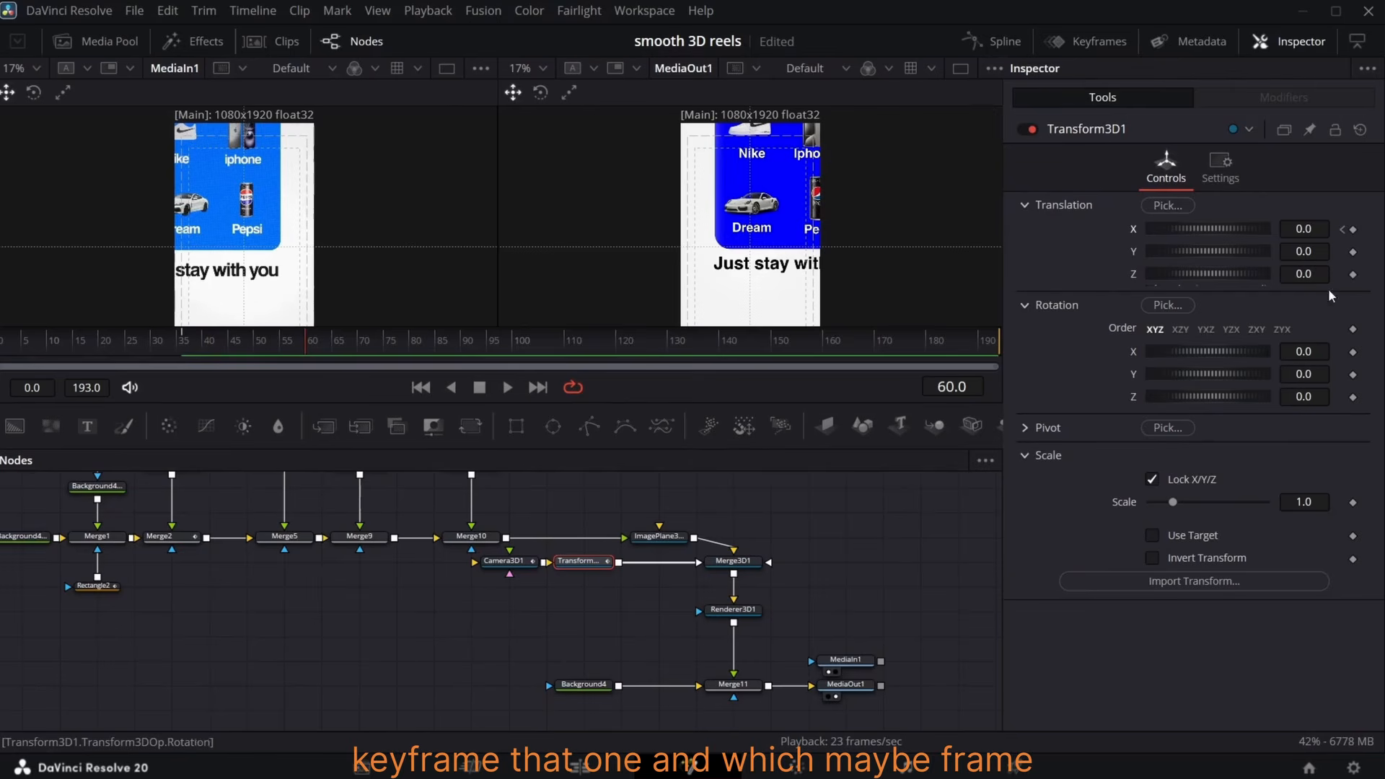
left_click(1353, 229)
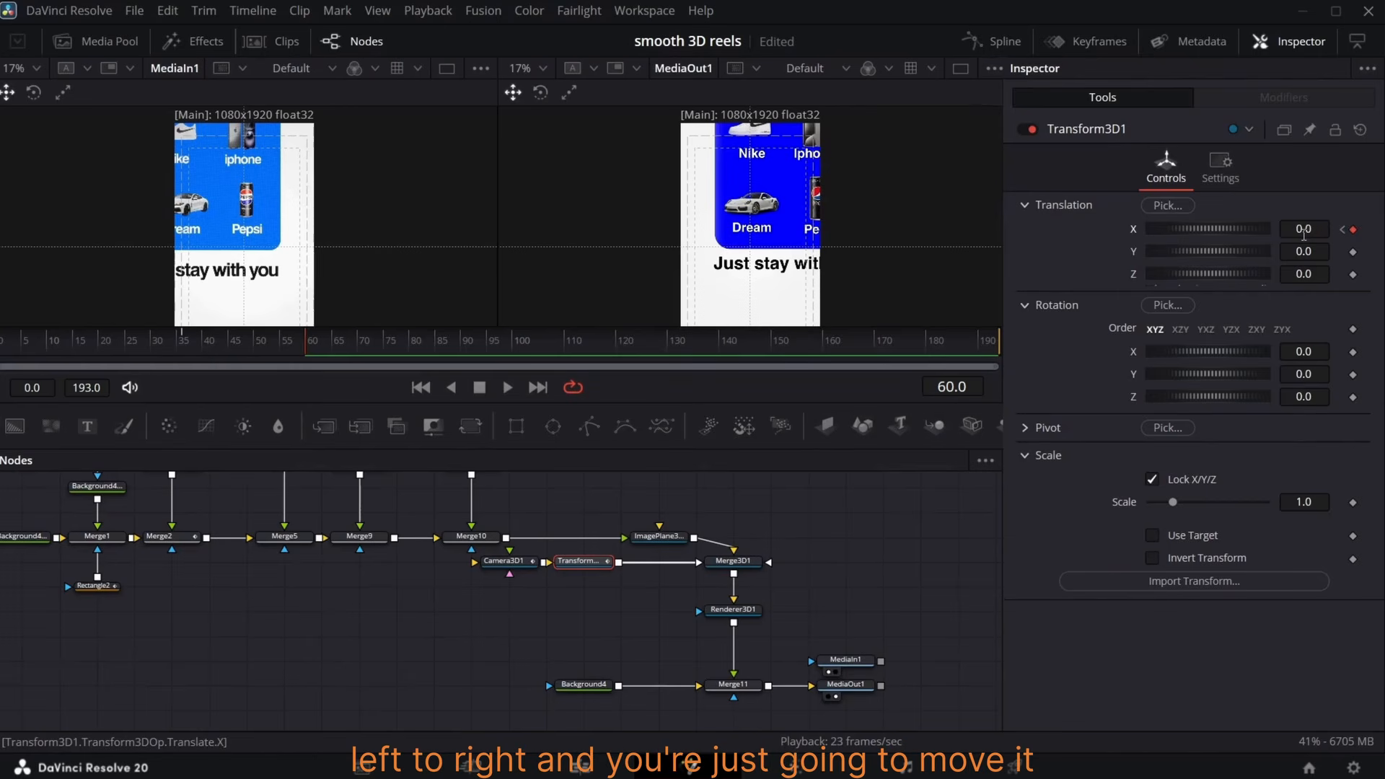
left_click_drag(1302, 228, 1369, 229)
- Reshape Transform3D1's X offset curve so it starts fast and eases out into the frame 60 keyframe
left_click_drag(302, 342, 240, 385)
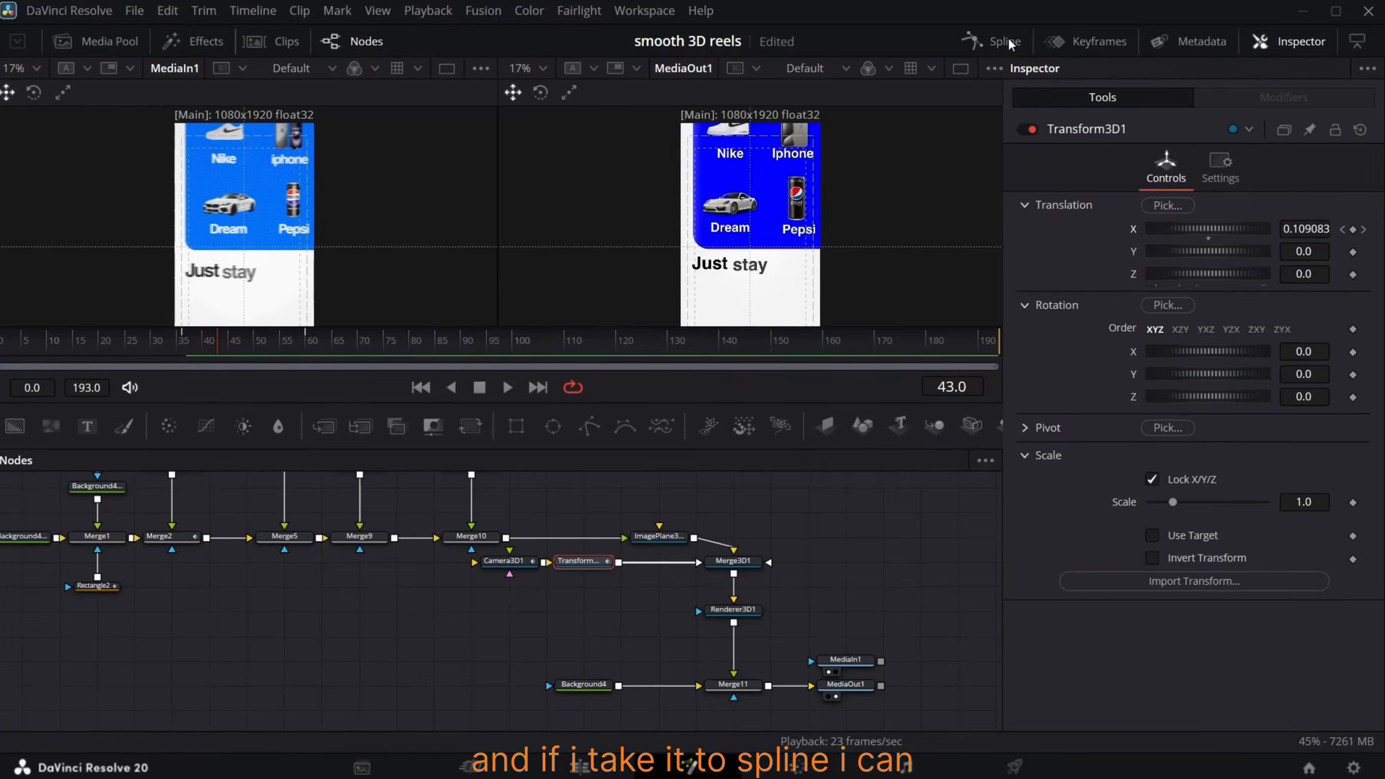
left_click(1010, 45)
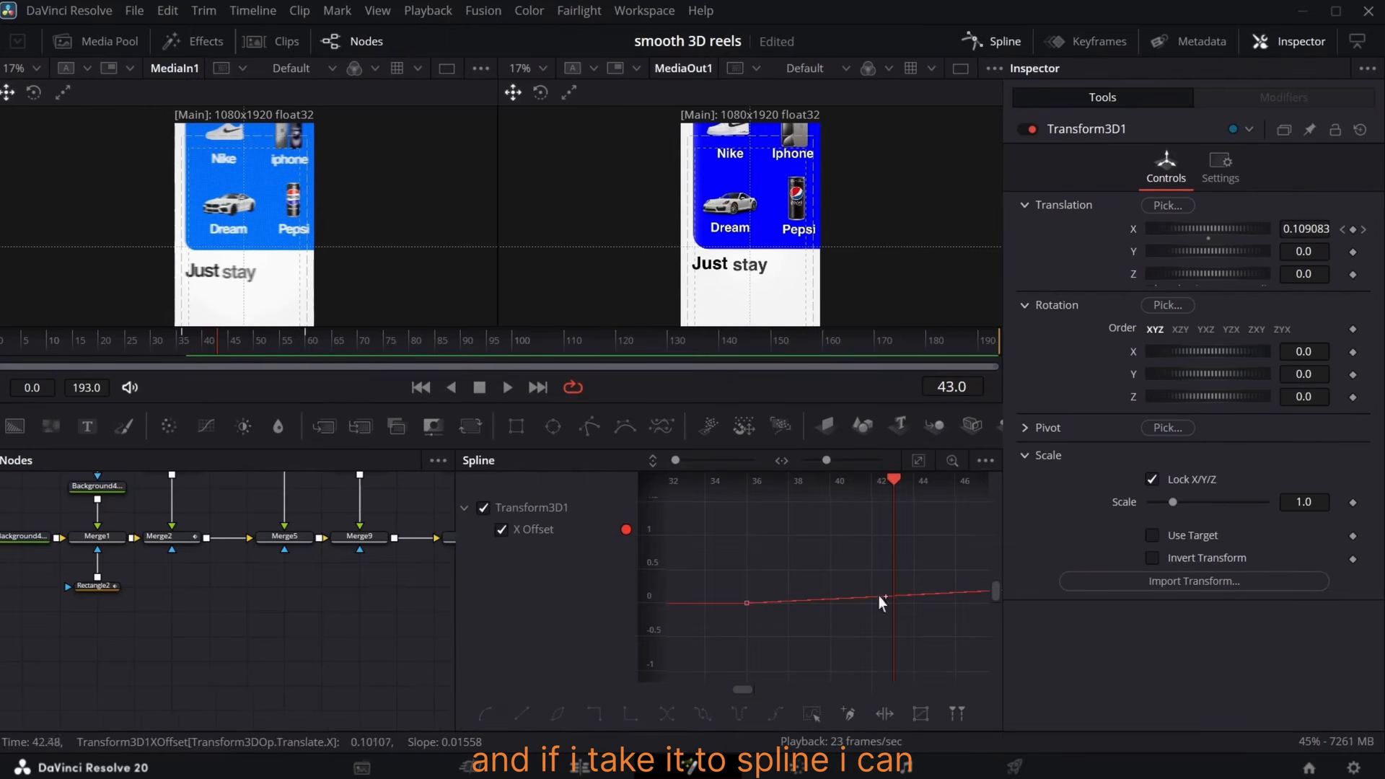
key("ctrl+a")
right_click(864, 643)
mouse_move(959, 388)
left_click(1170, 443)
key("ctrl+f")
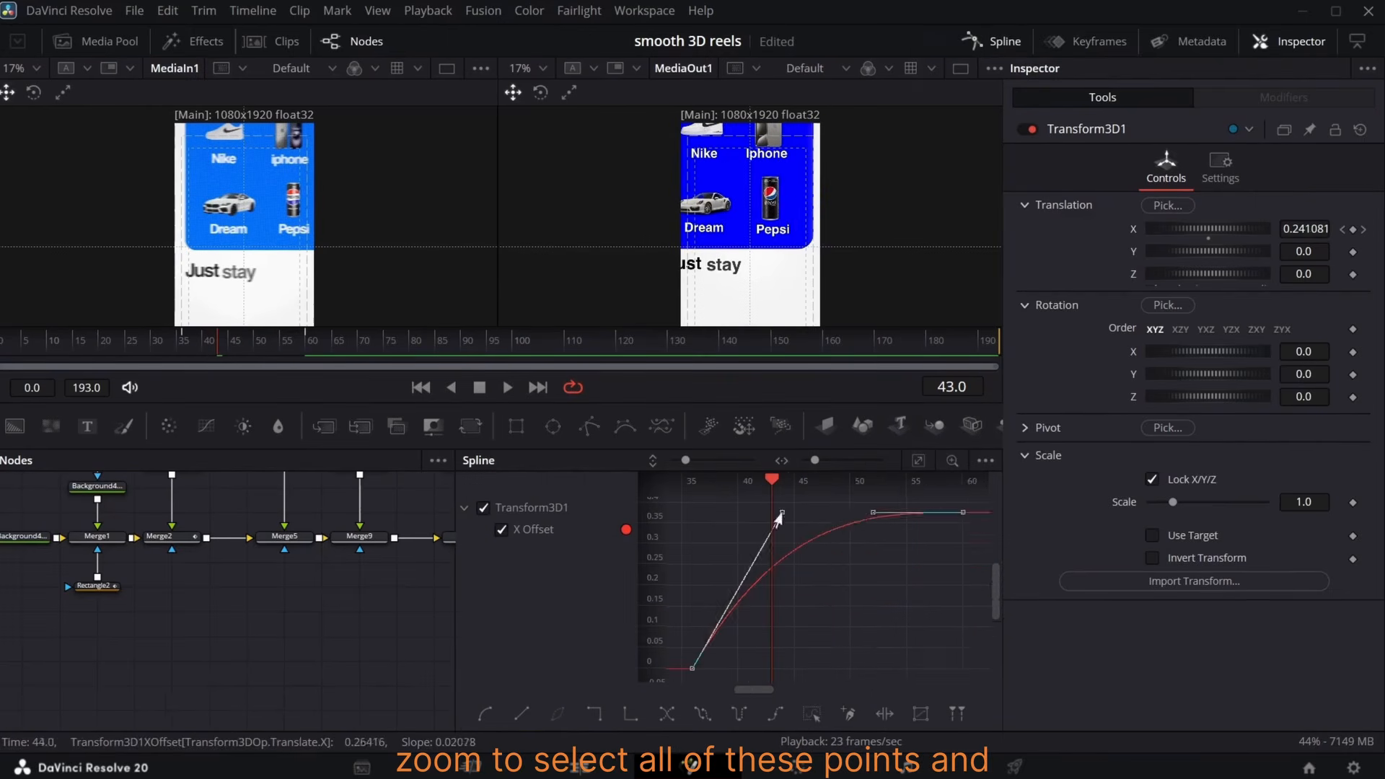
right_click(841, 653)
left_click(815, 660)
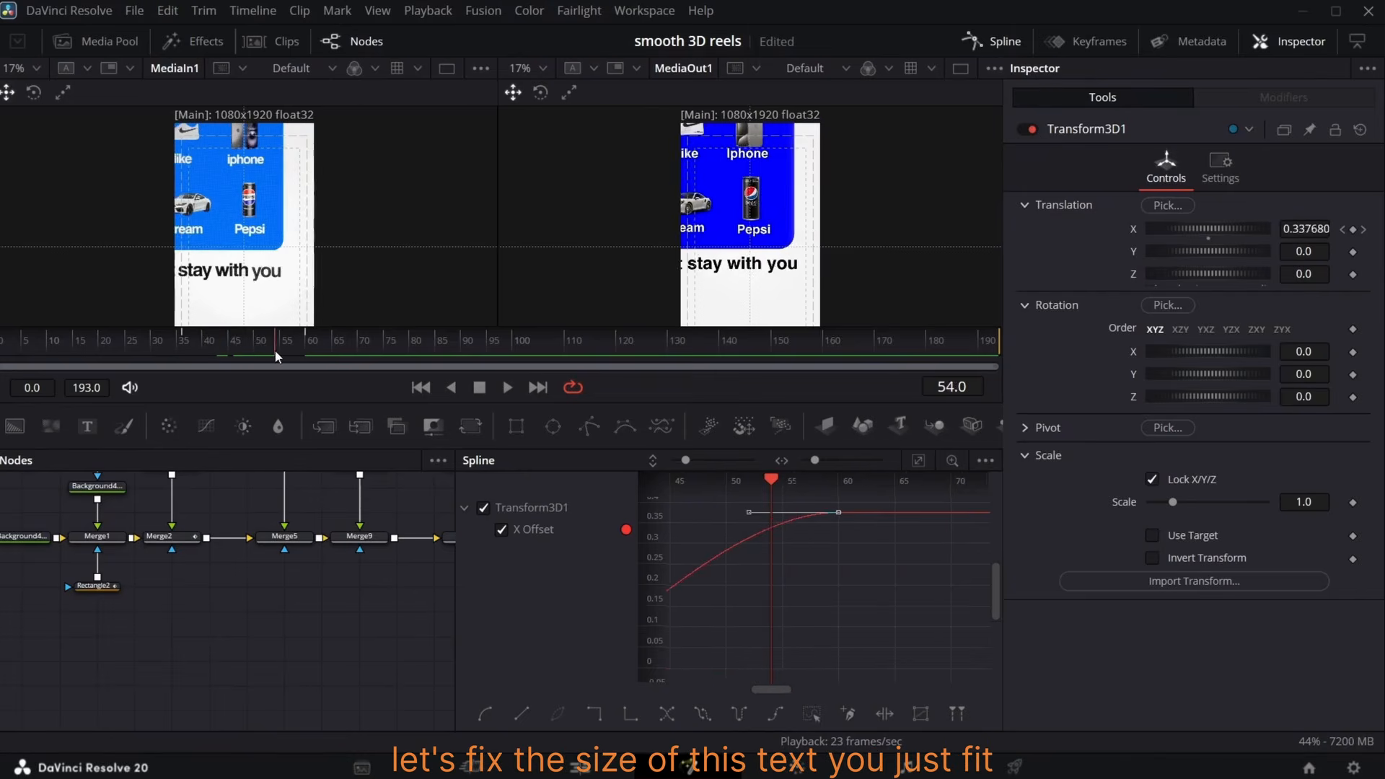
- Set the size of the "Just stay with you" text in Text1_1_1 to 0.1054
left_click_drag(321, 572, 242, 681)
left_click(394, 575)
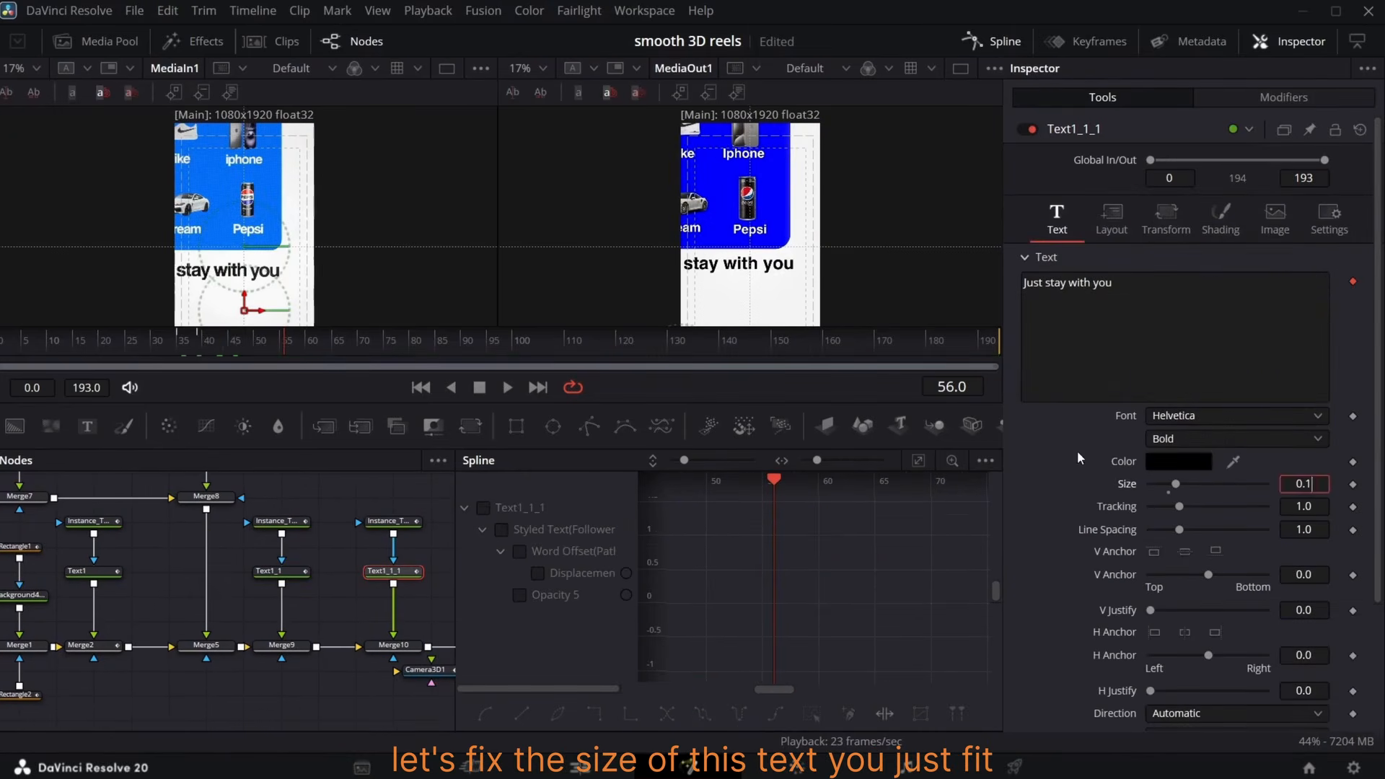
type("053")
key("Return")
key("BackSpace")
type("4")
key("Return")
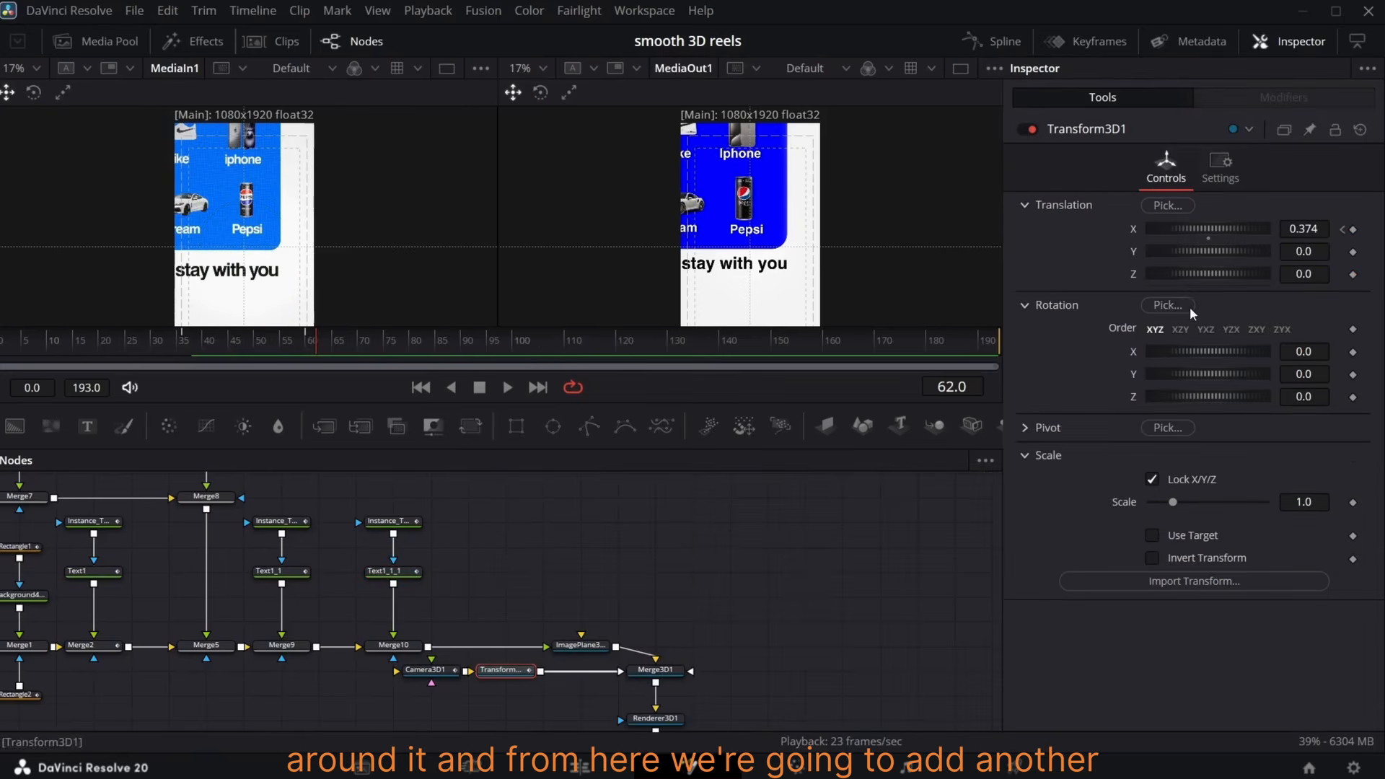
- Shift the camera and its transform node aside and insert a second Transform 3D node after Transform3D1
left_click_drag(354, 692, 431, 681)
left_click(434, 673)
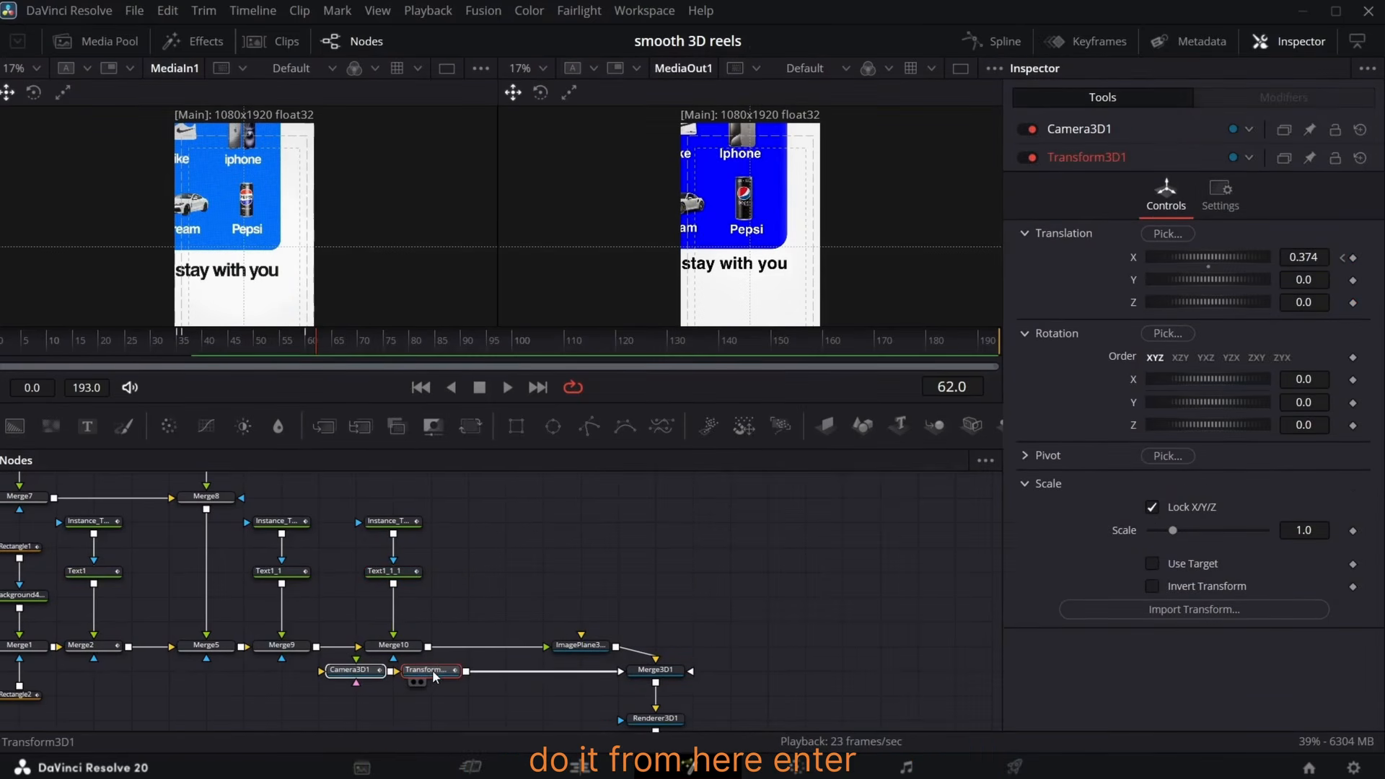
key("shift+space")
type("TR")
key("Return")
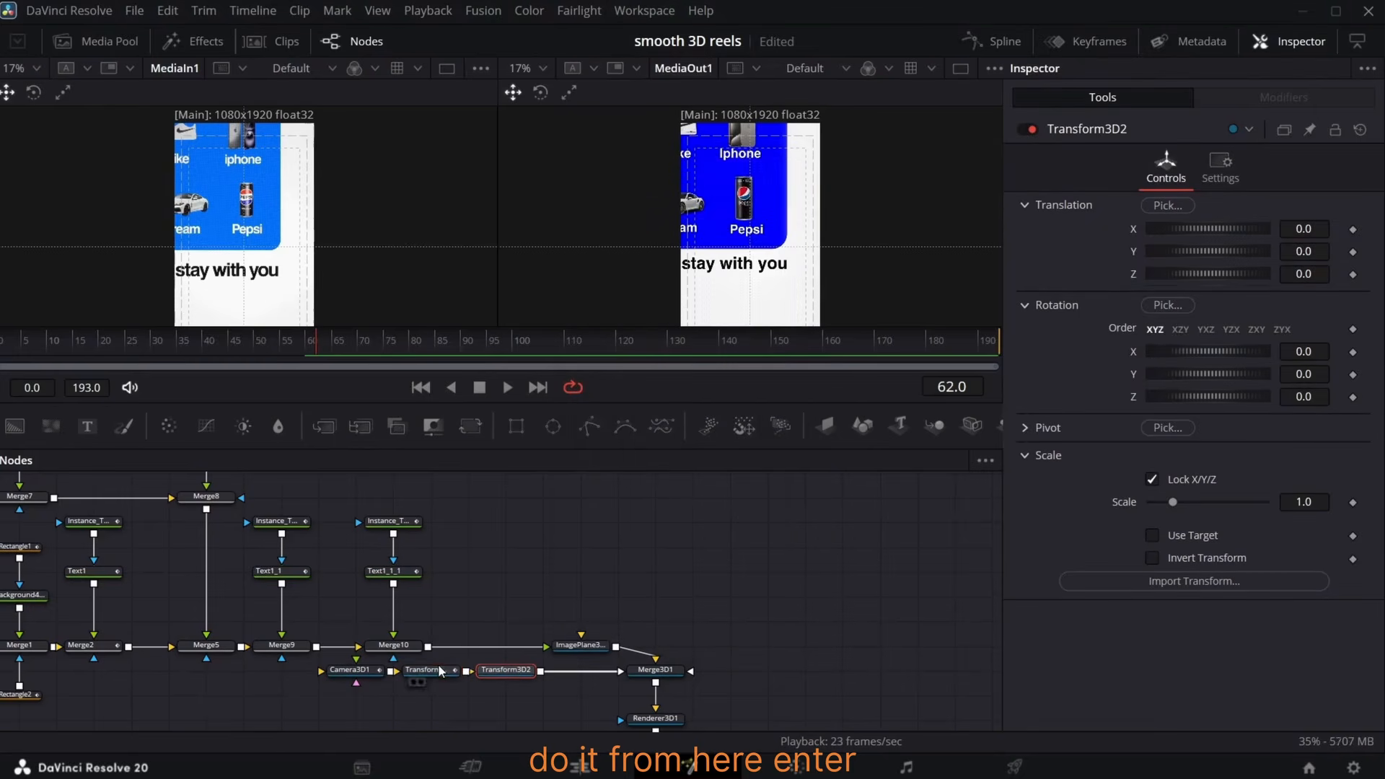
- Keyframe Transform3D2's X translation at frames 62 and 63, and preview the reference clip at frame 64
left_click(1353, 231)
key("Right")
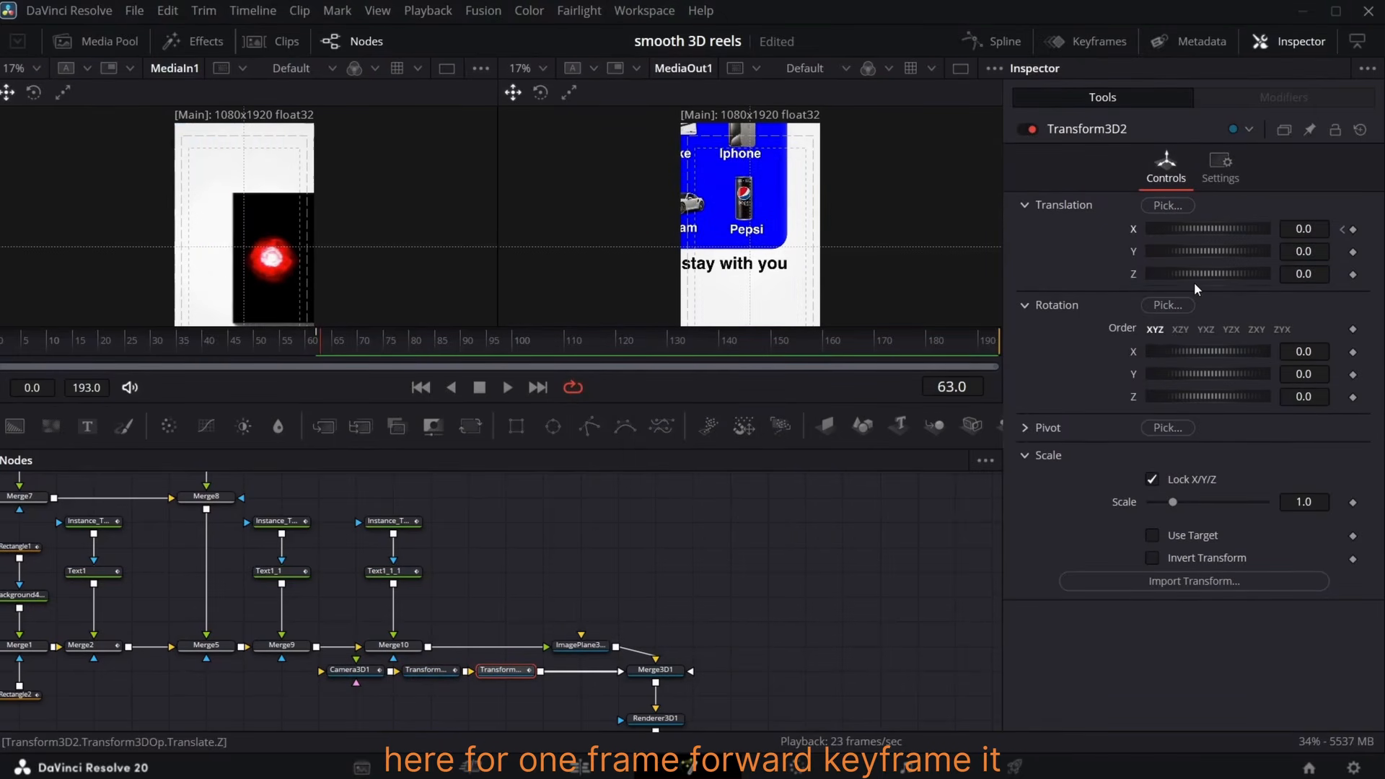
left_click(1353, 230)
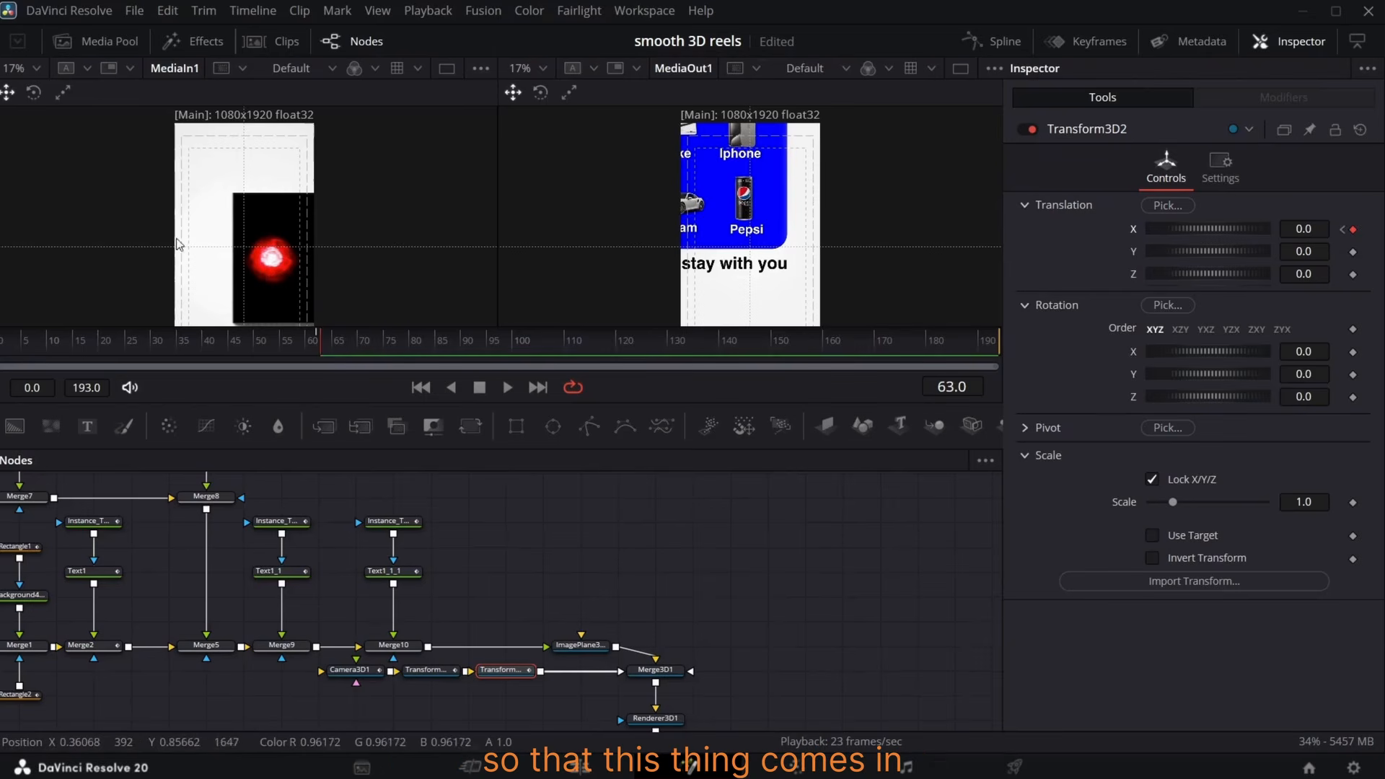
mouse_move(319, 351)
left_mouse_down()
mouse_move(473, 349)
mouse_move(326, 349)
left_mouse_up()
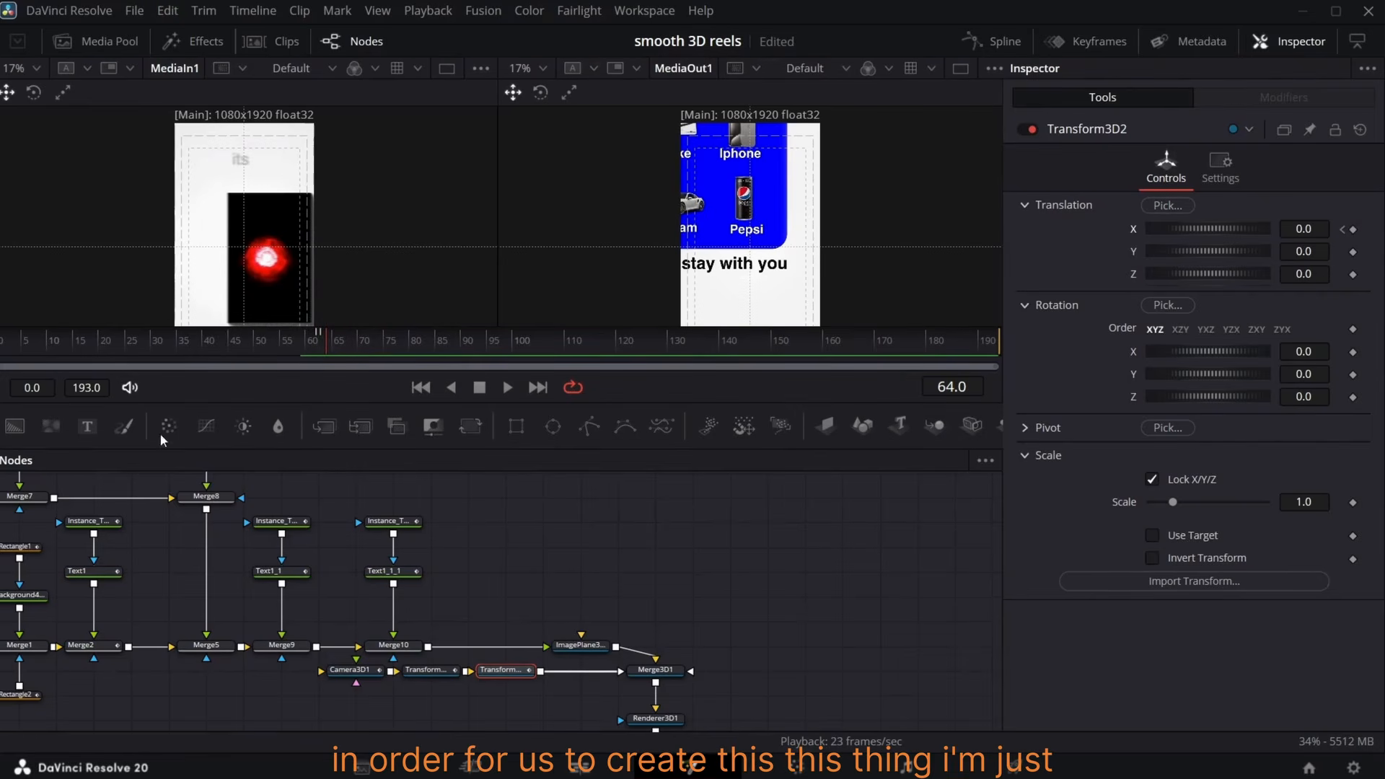
- Add a separate Background node and merge a copy of the Text1_1_1 node pair over it
left_click_drag(15, 425, 657, 570)
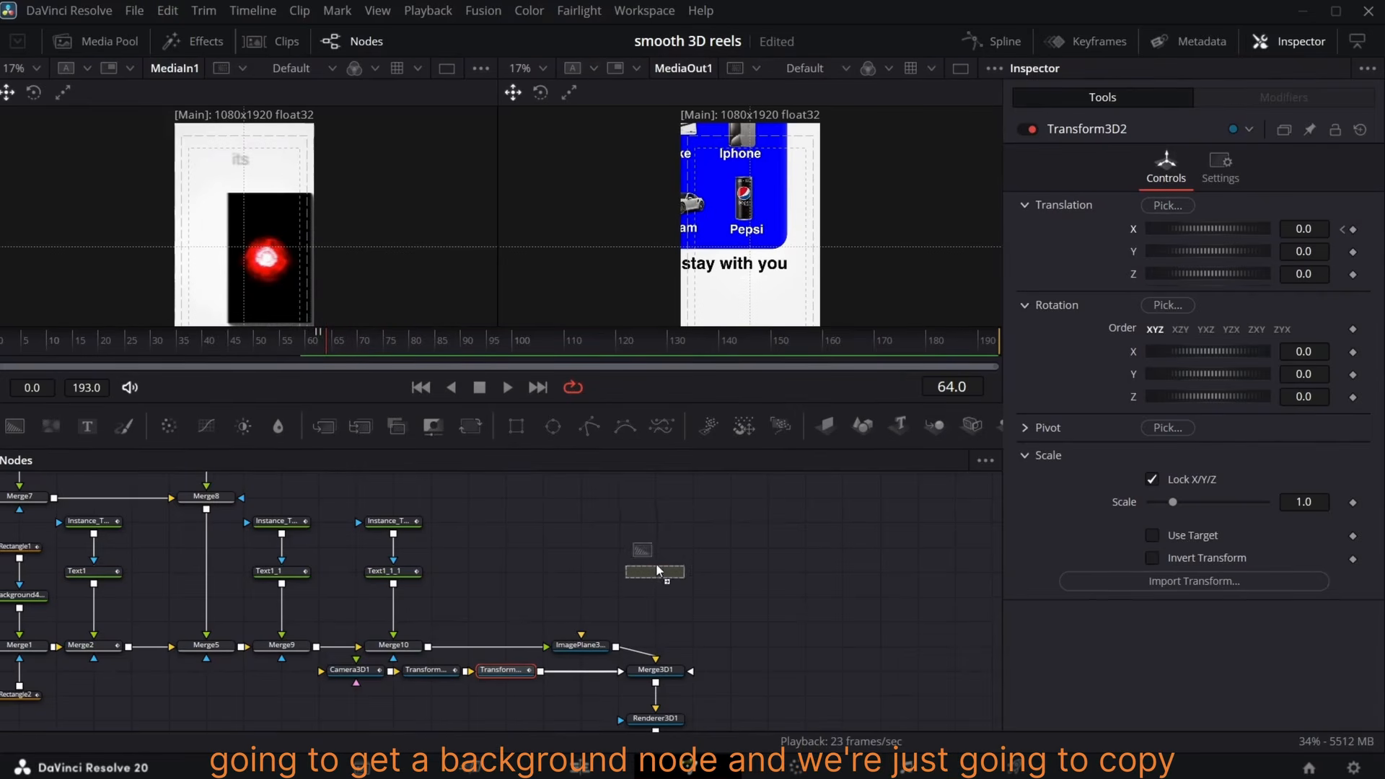
left_click_drag(656, 568, 657, 570)
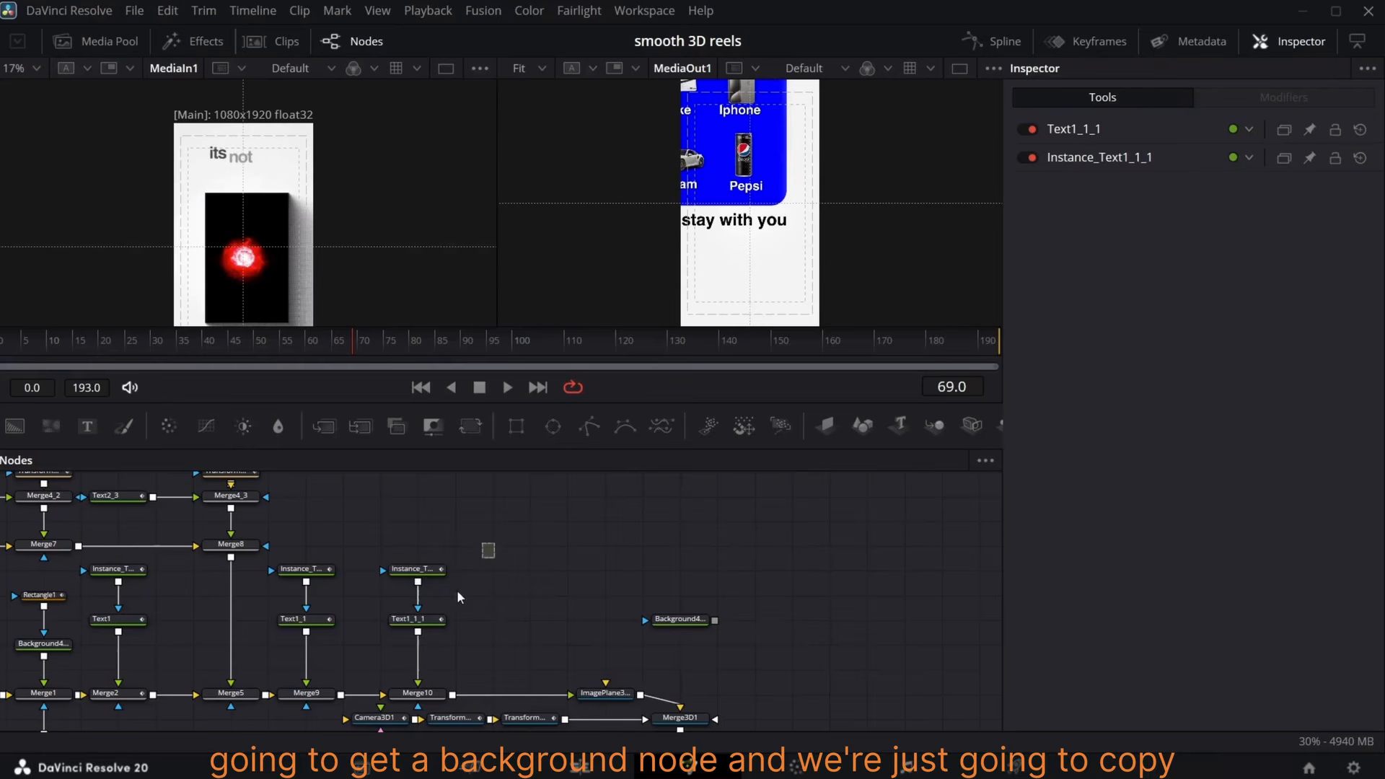
left_click_drag(459, 597, 388, 649)
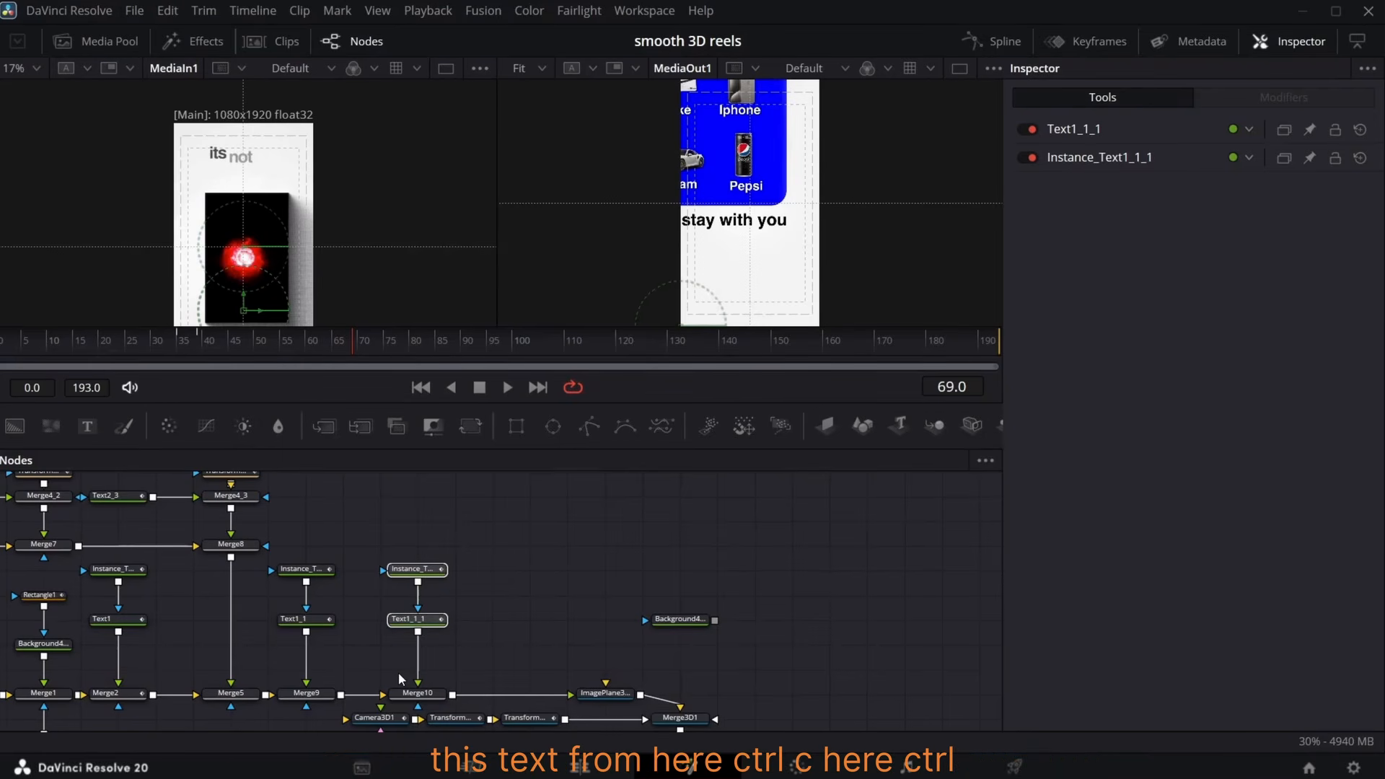
left_click(795, 551)
key("ctrl+v")
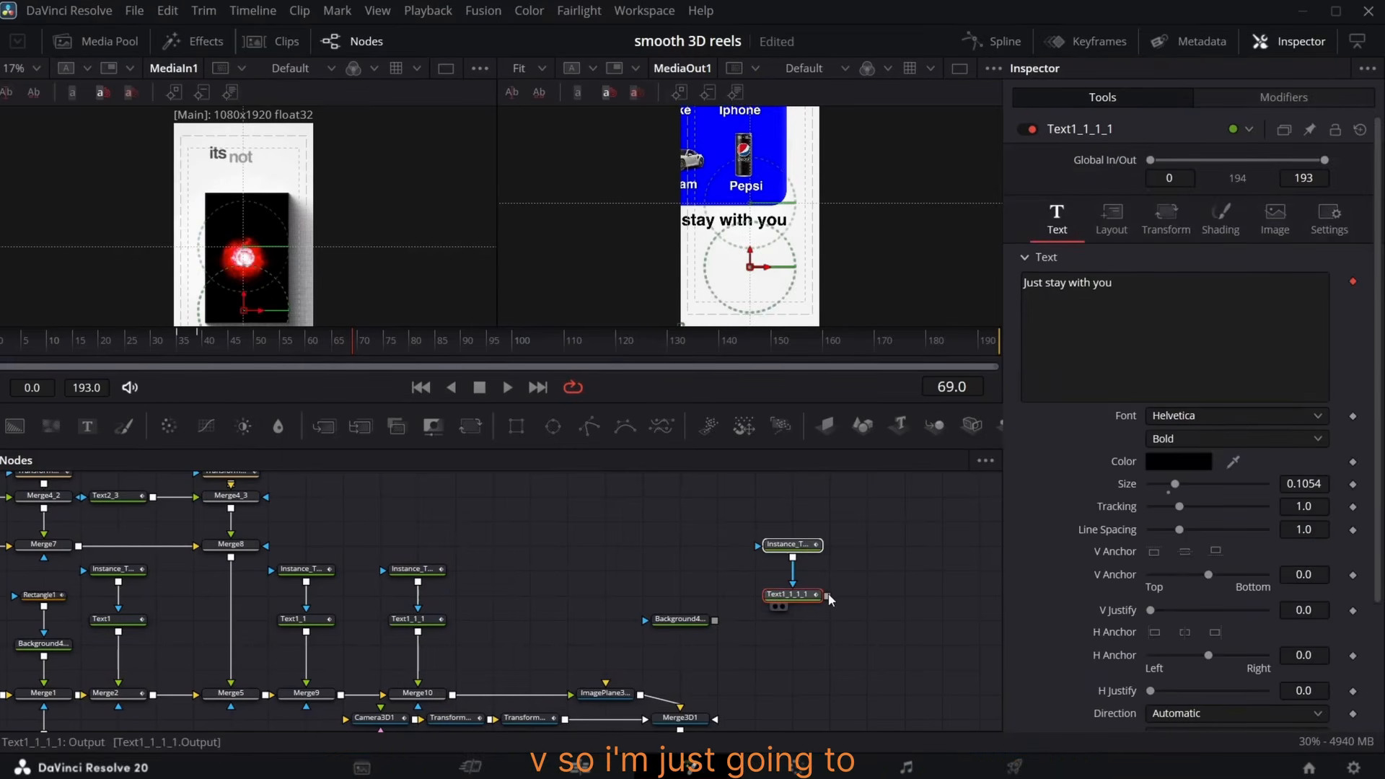
left_click_drag(827, 595, 715, 621)
- Change the copied text to "its not", display Merge12 in the output viewer and tidy the text nodes' position
left_click(792, 595)
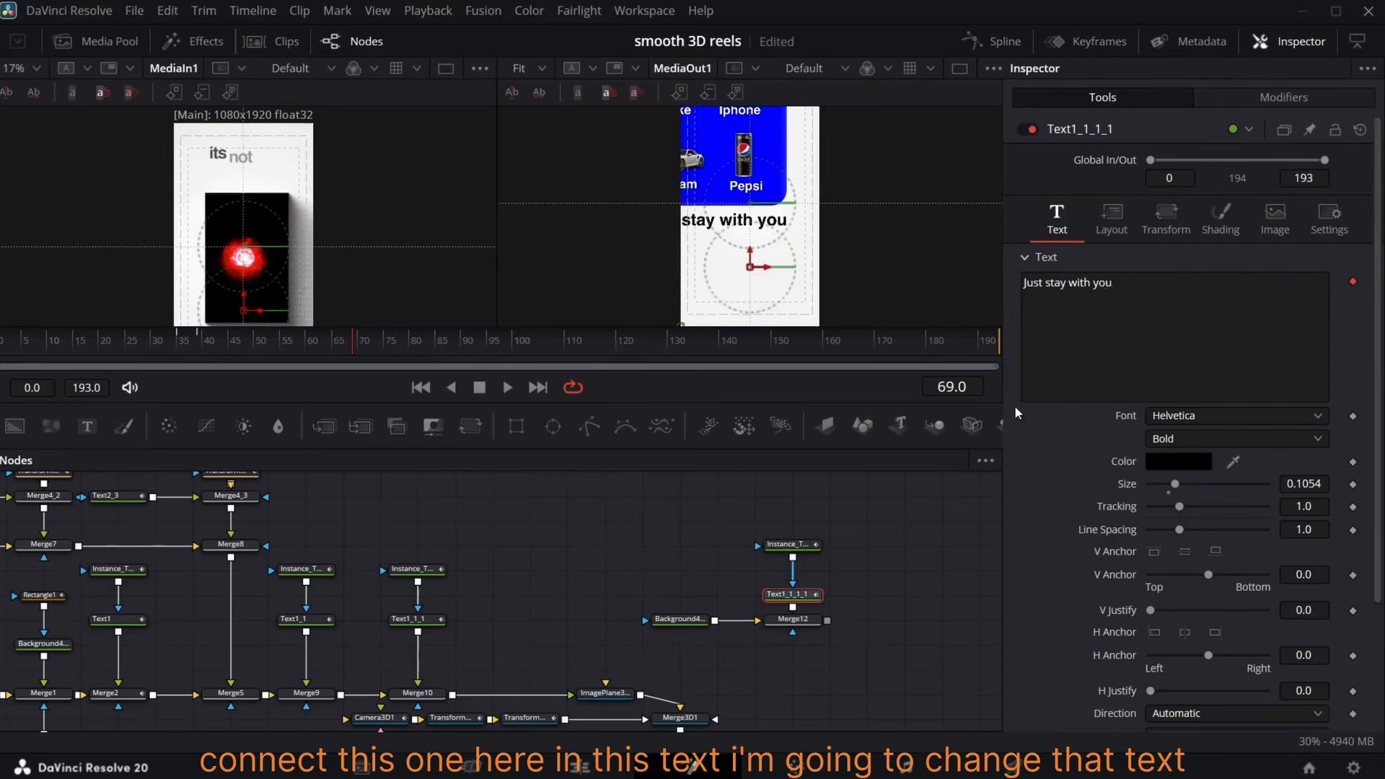
left_click(1149, 285)
type("its not")
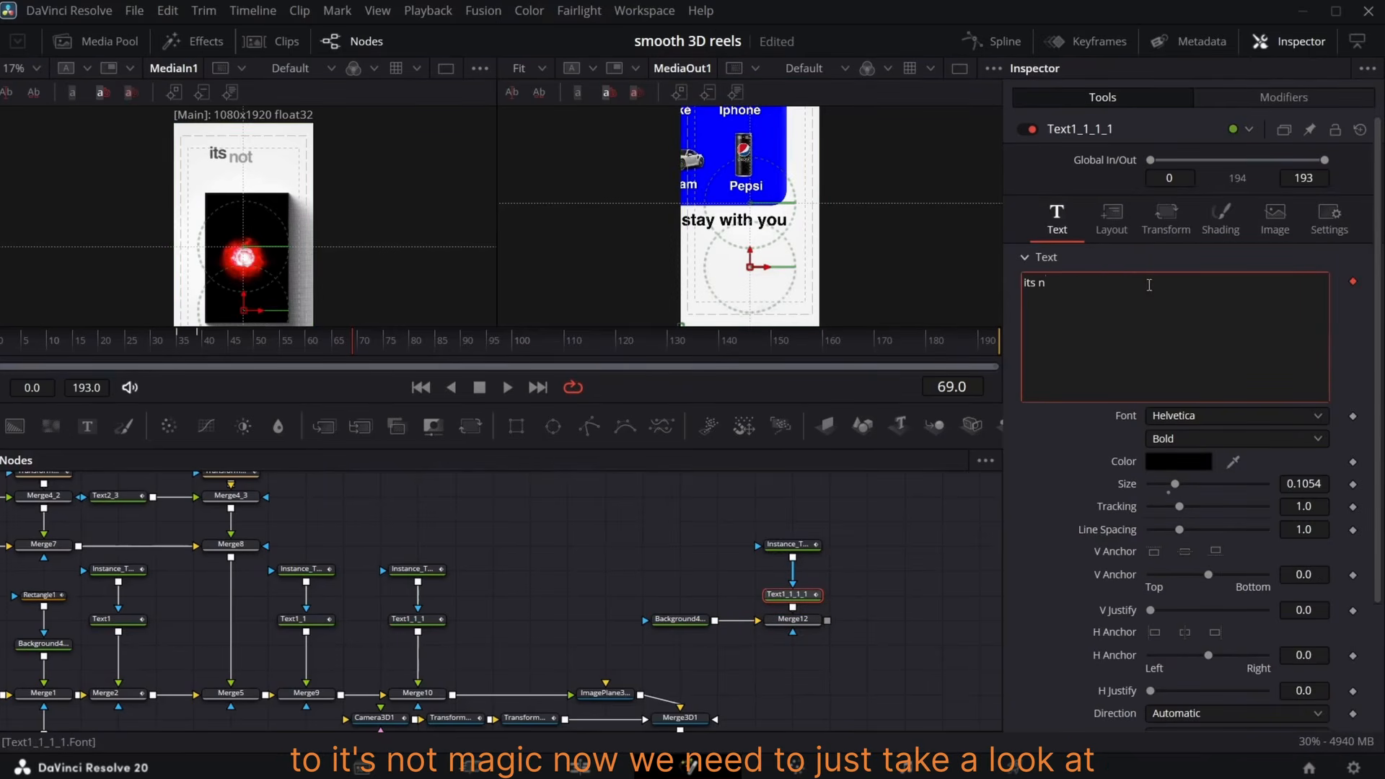
left_click(782, 632)
left_click_drag(761, 487, 803, 568)
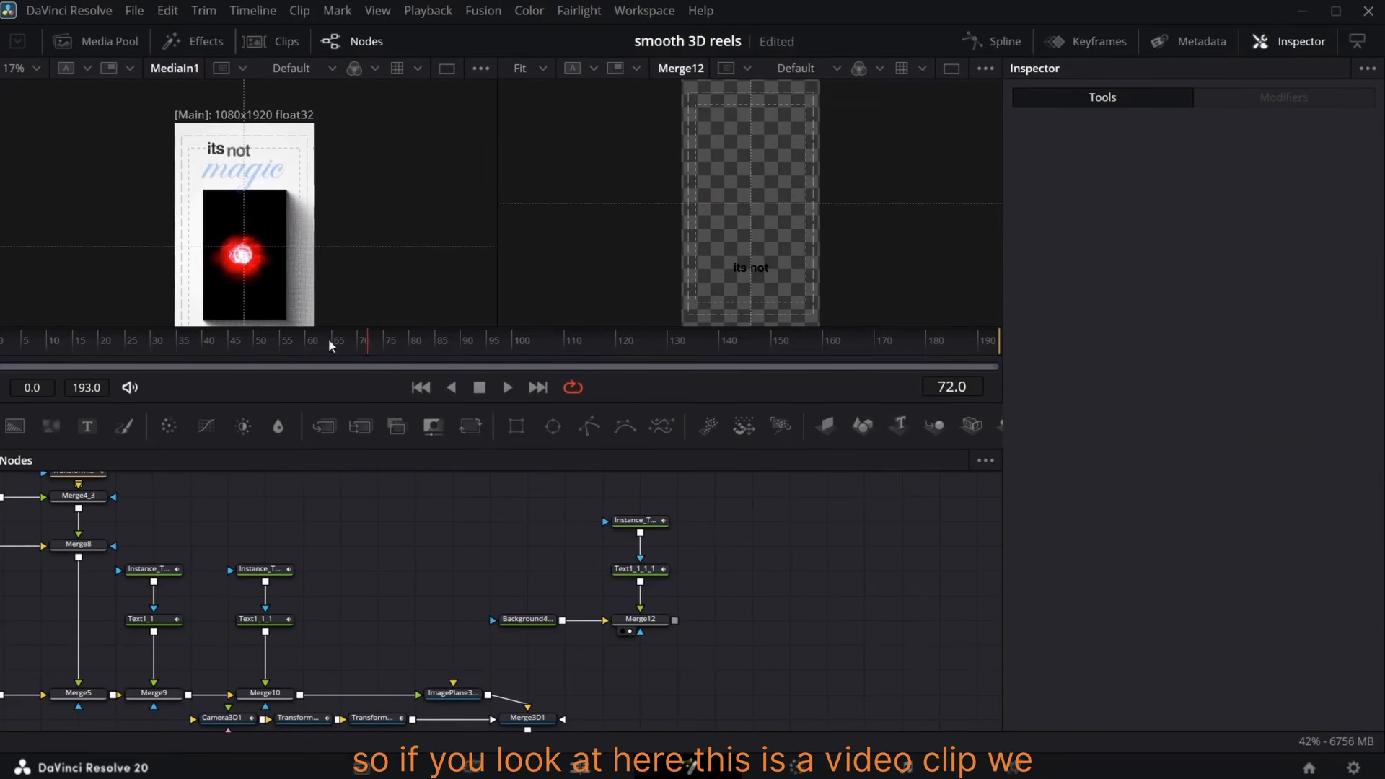
- Add the clip OUT PUT.mov from the media pool beside the copied text nodes and display it in the viewer
mouse_move(375, 353)
left_mouse_down()
mouse_move(400, 365)
mouse_move(352, 355)
left_mouse_up()
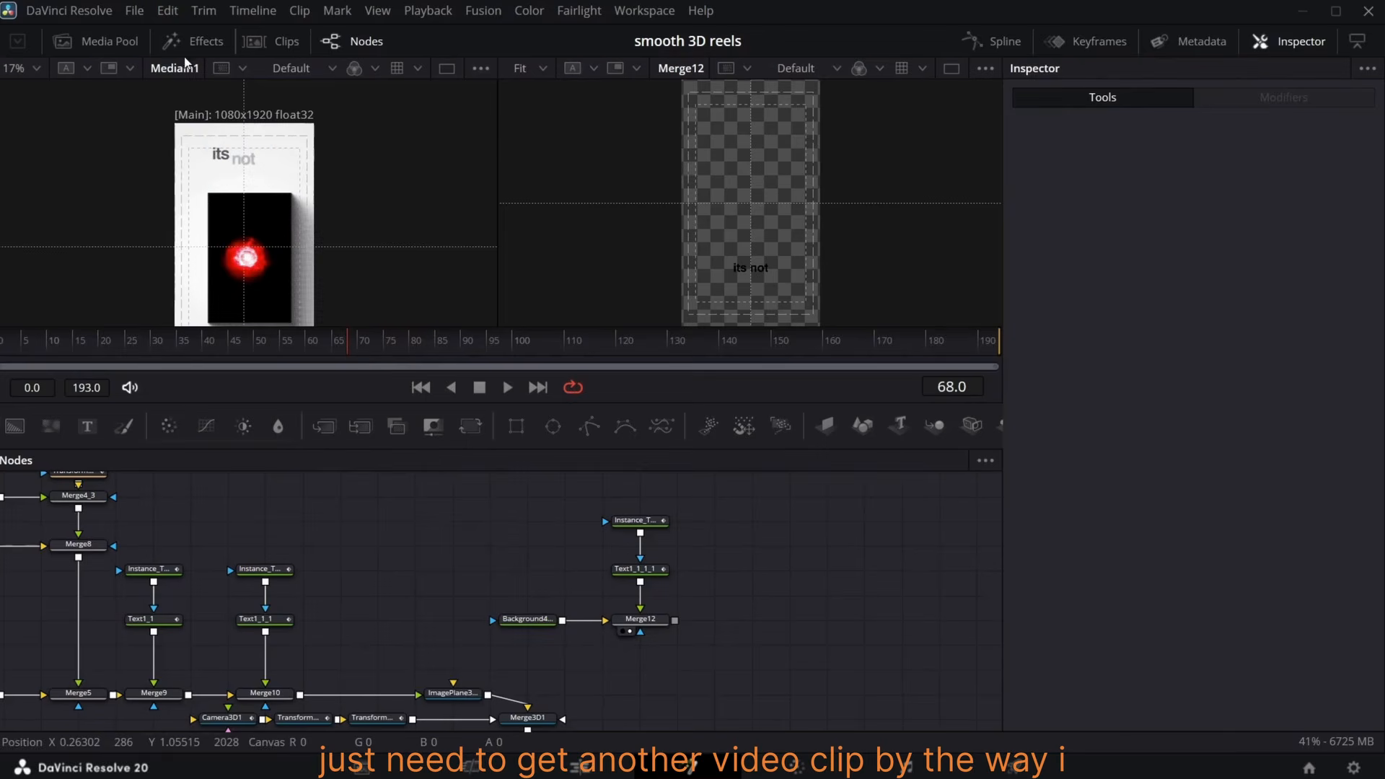
left_click(108, 41)
left_click_drag(192, 223, 677, 531)
left_click(704, 533)
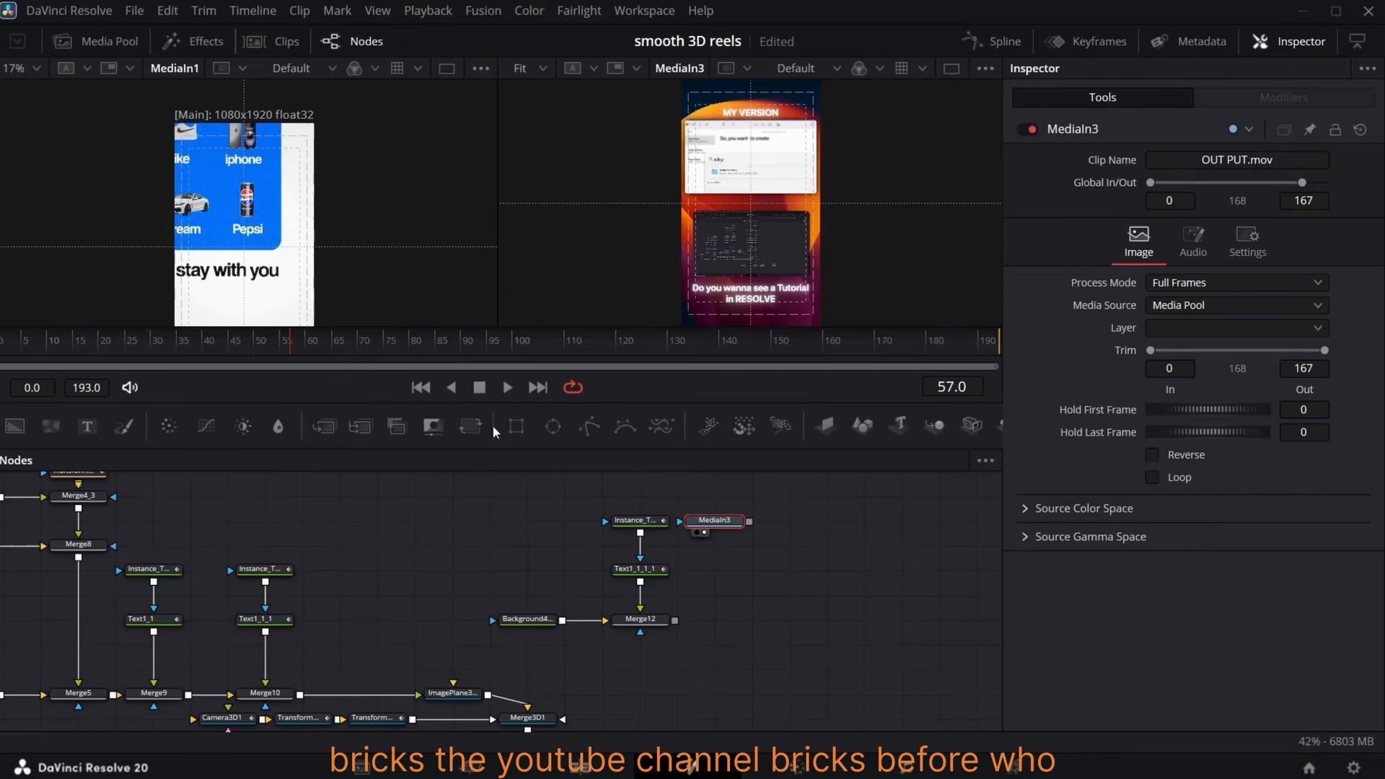
- Enlarge the clip's view to 50% and preview its animation up to frame 135
left_click_drag(290, 346, 400, 349)
left_click(542, 69)
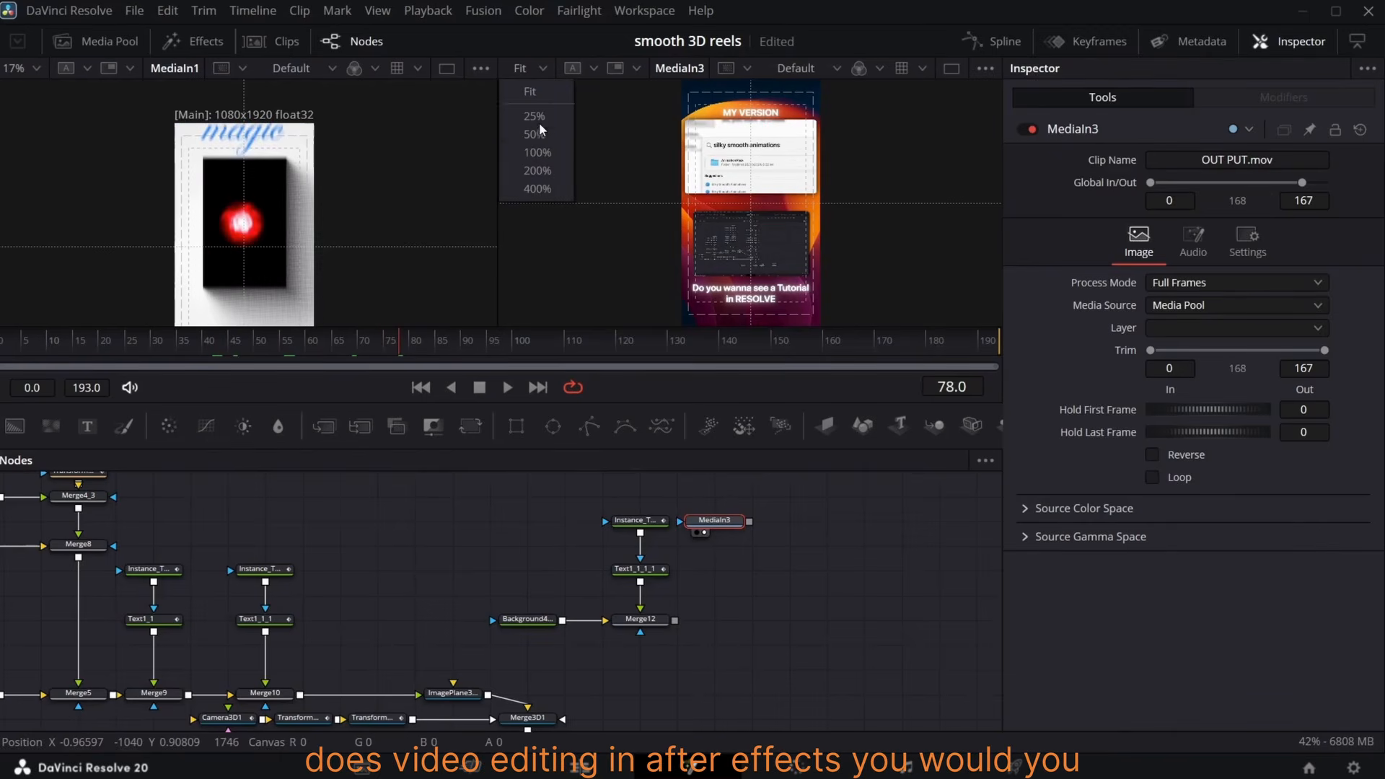
left_click(540, 131)
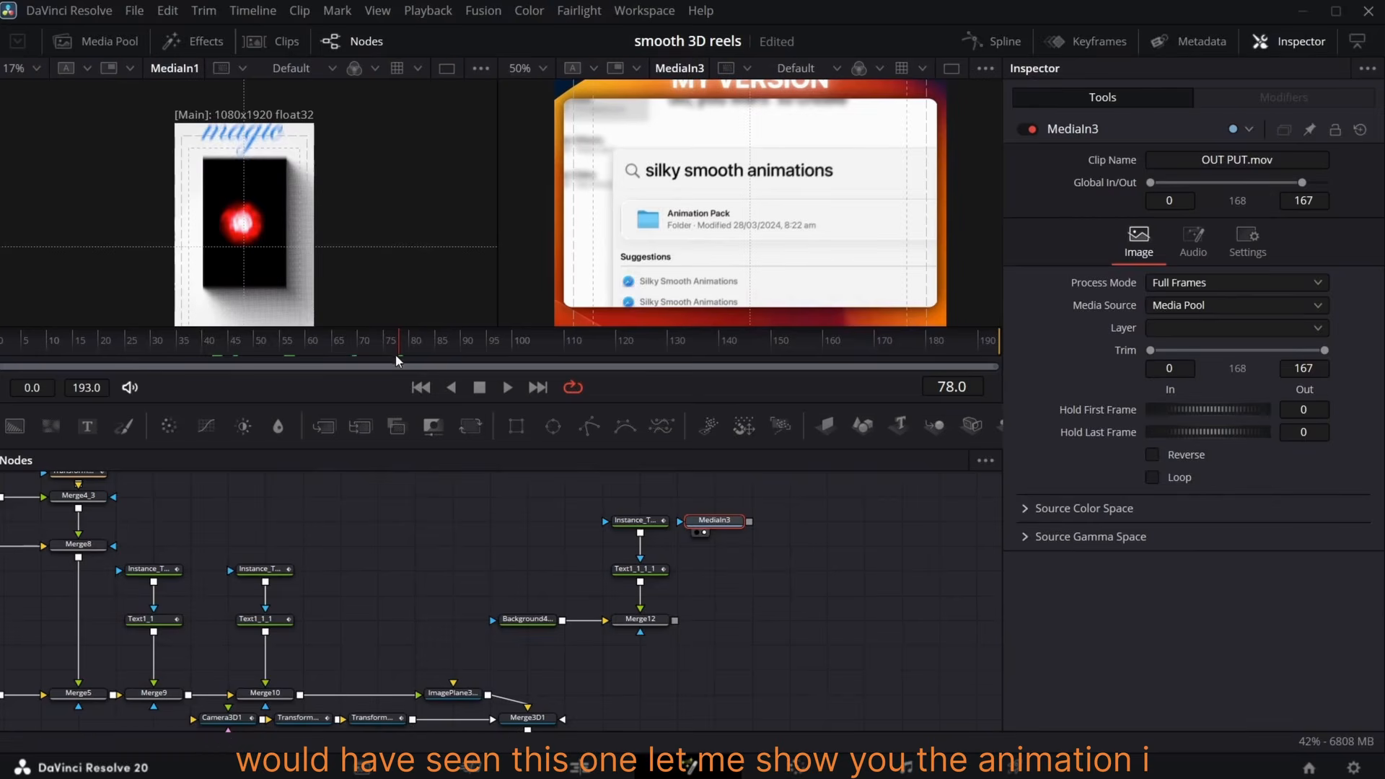
left_click_drag(395, 355, 695, 388)
scroll(793, 219, "up", 3)
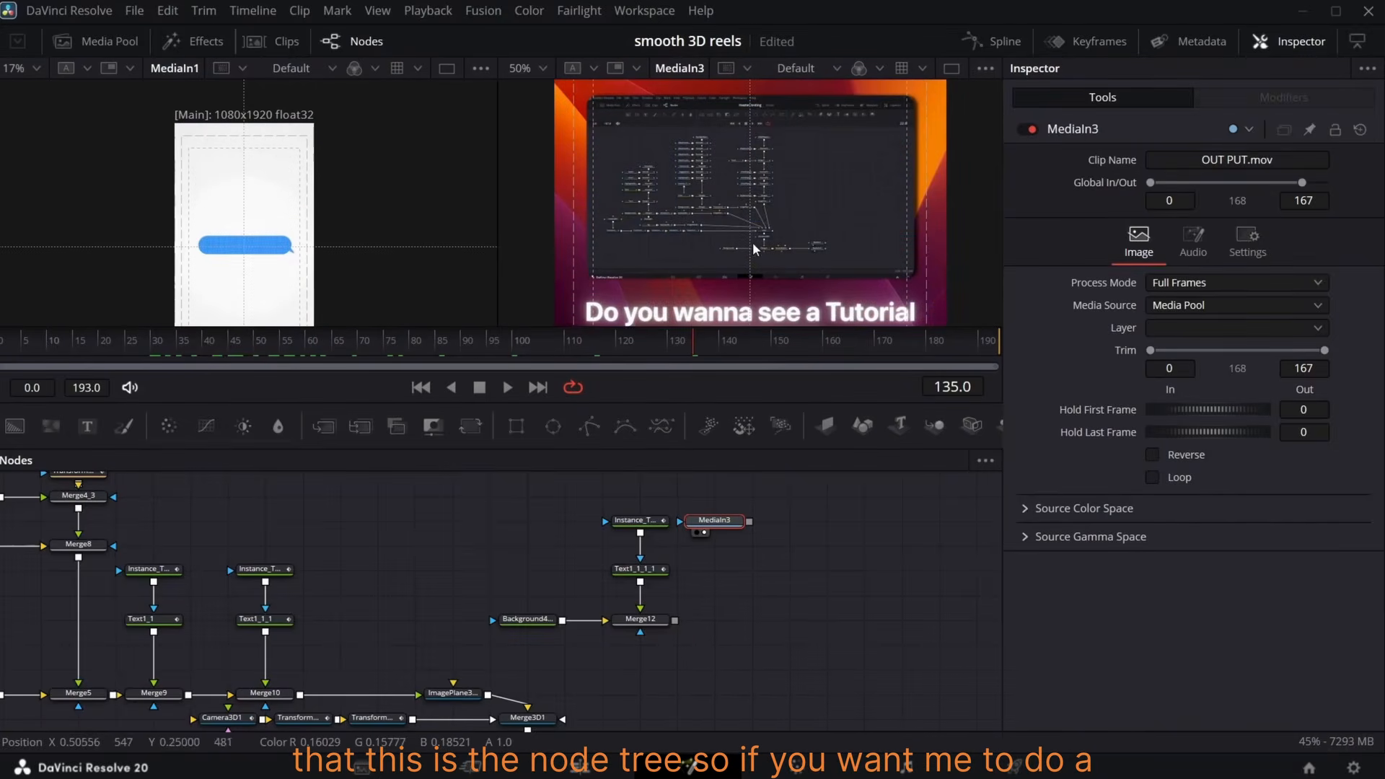
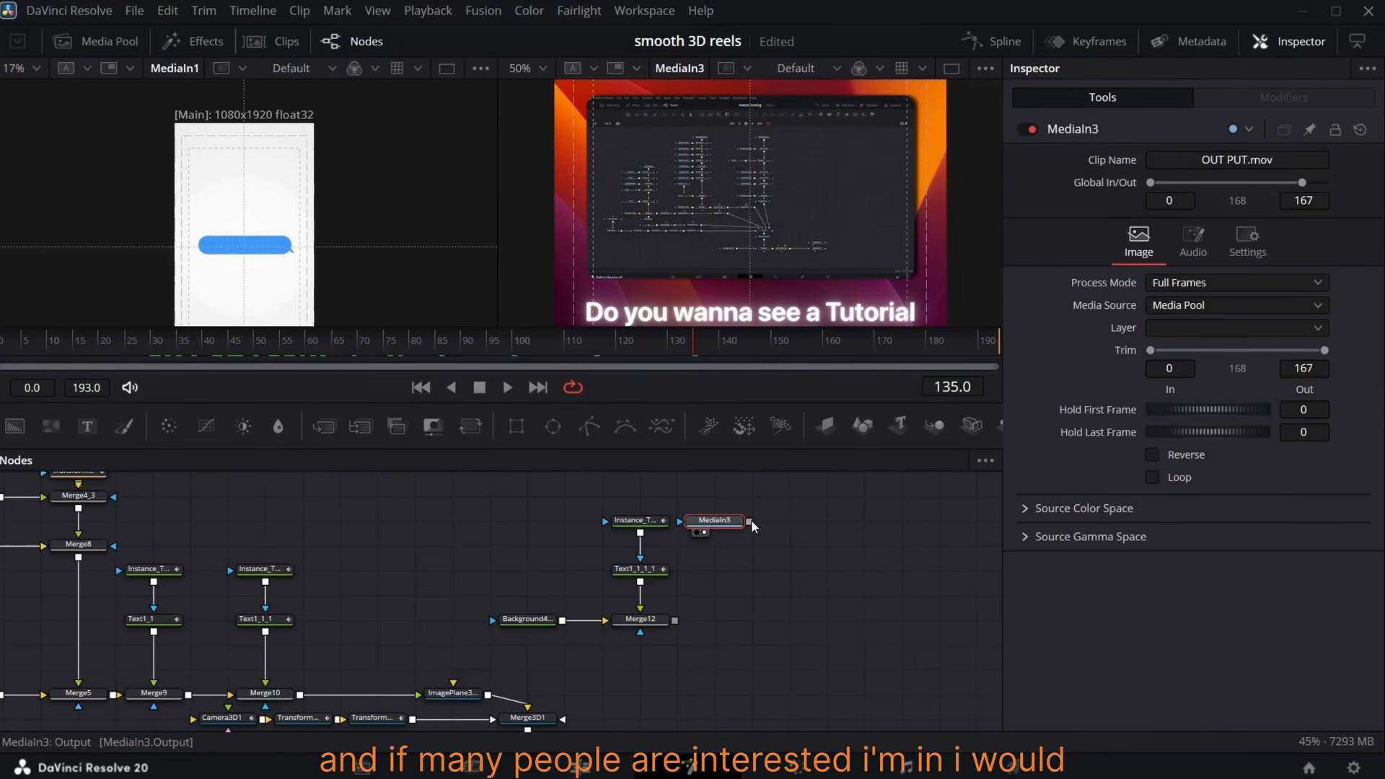
- Merge the OUT PUT.mov clip over Merge12's output and fit the composite in the viewer
left_click_drag(744, 525, 676, 621)
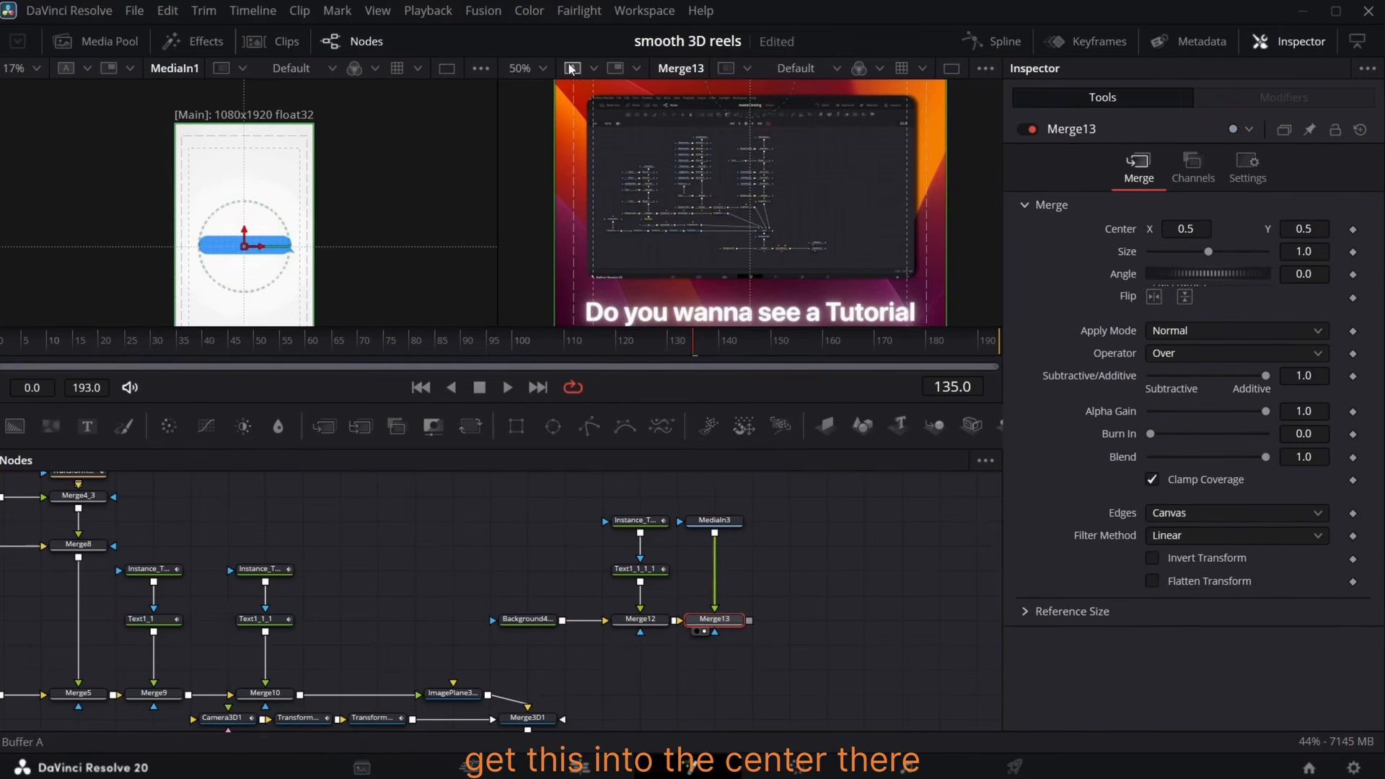
left_click(544, 67)
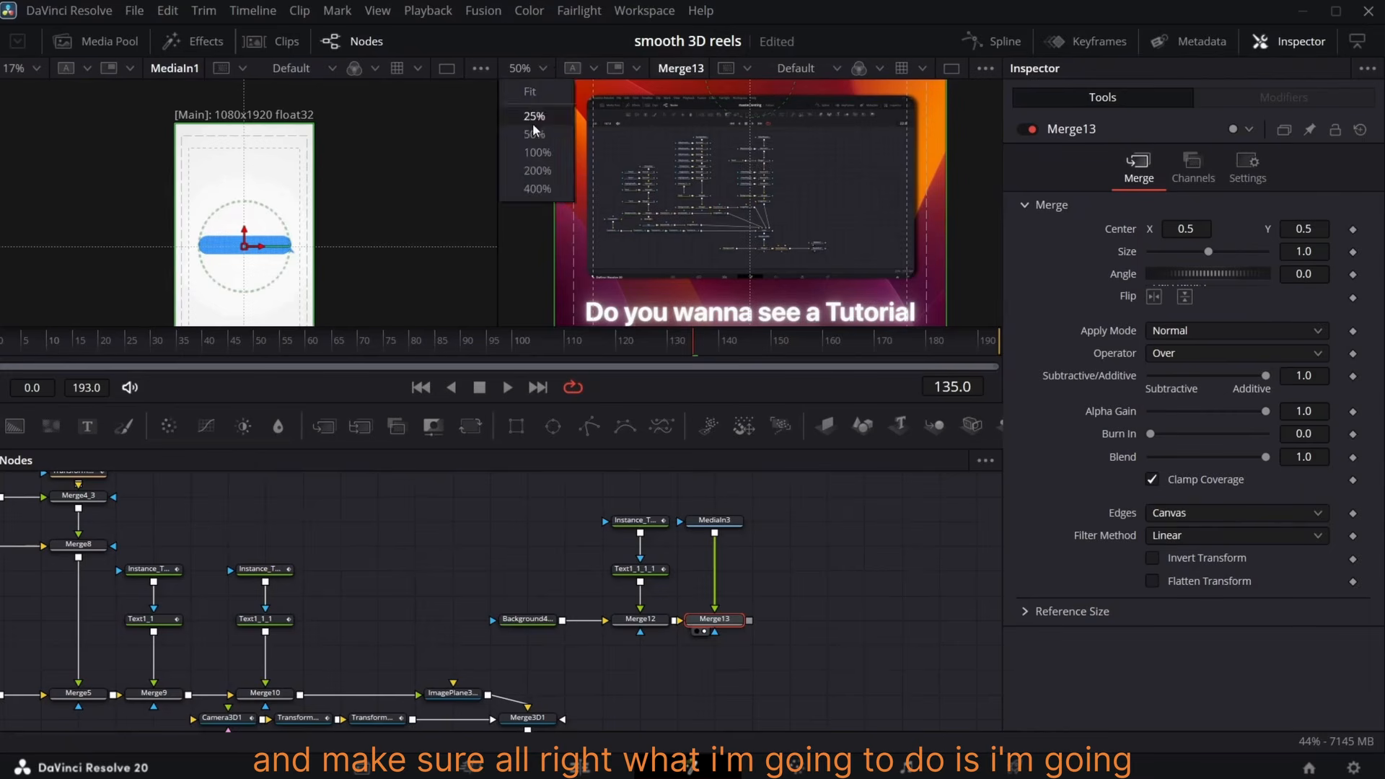
left_click(527, 88)
- Add a Transform node between MediaIn3 and Merge13, with size 0.544 and center Y 0.463
left_click(736, 526)
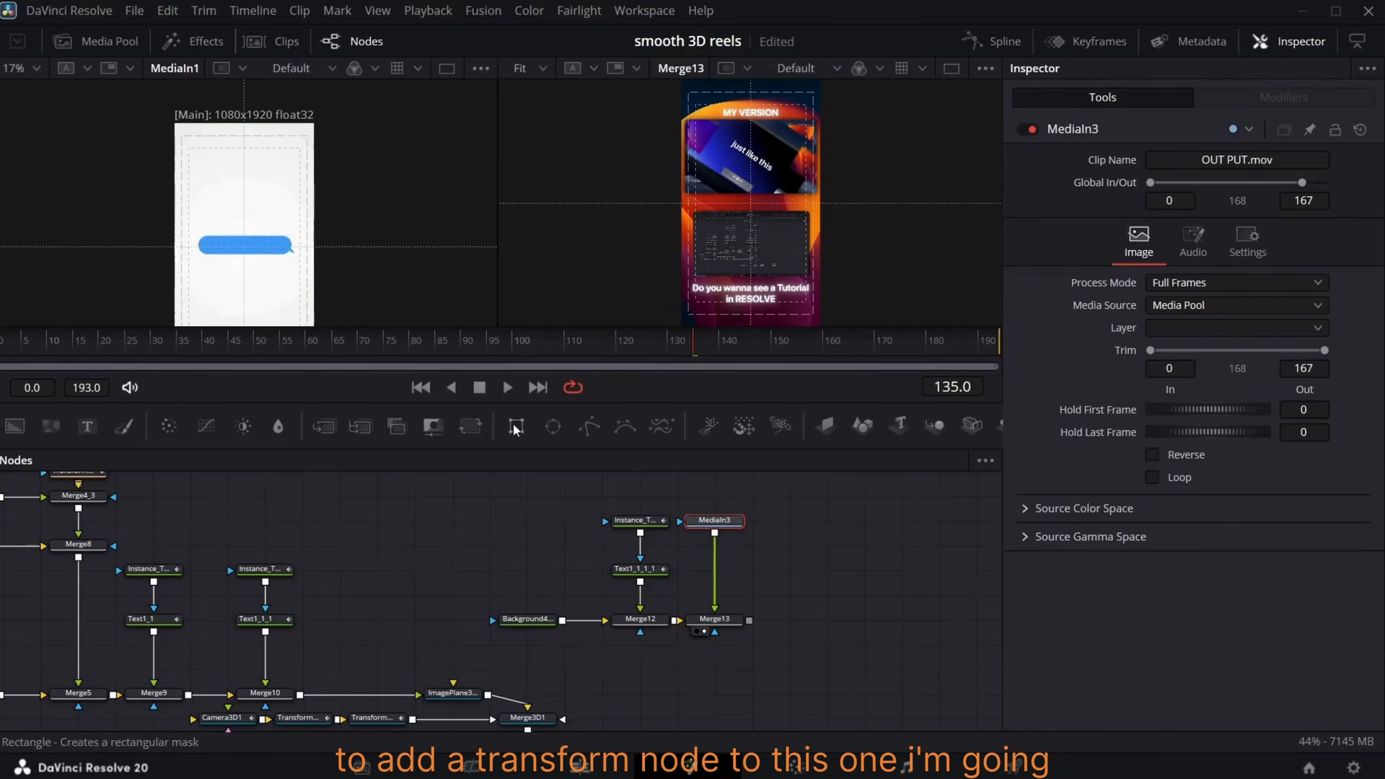
left_click(465, 424)
left_click_drag(739, 546, 732, 569)
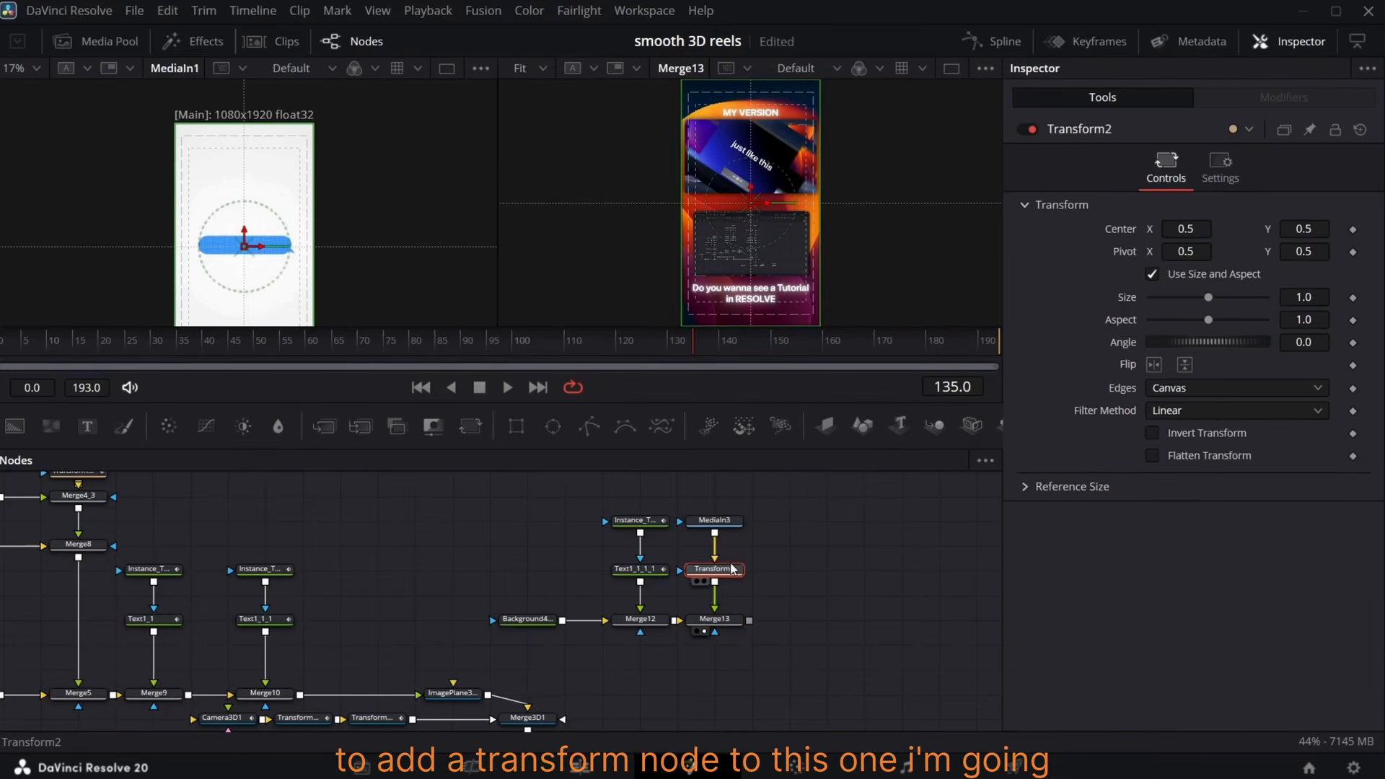
left_click_drag(1321, 294, 1291, 296)
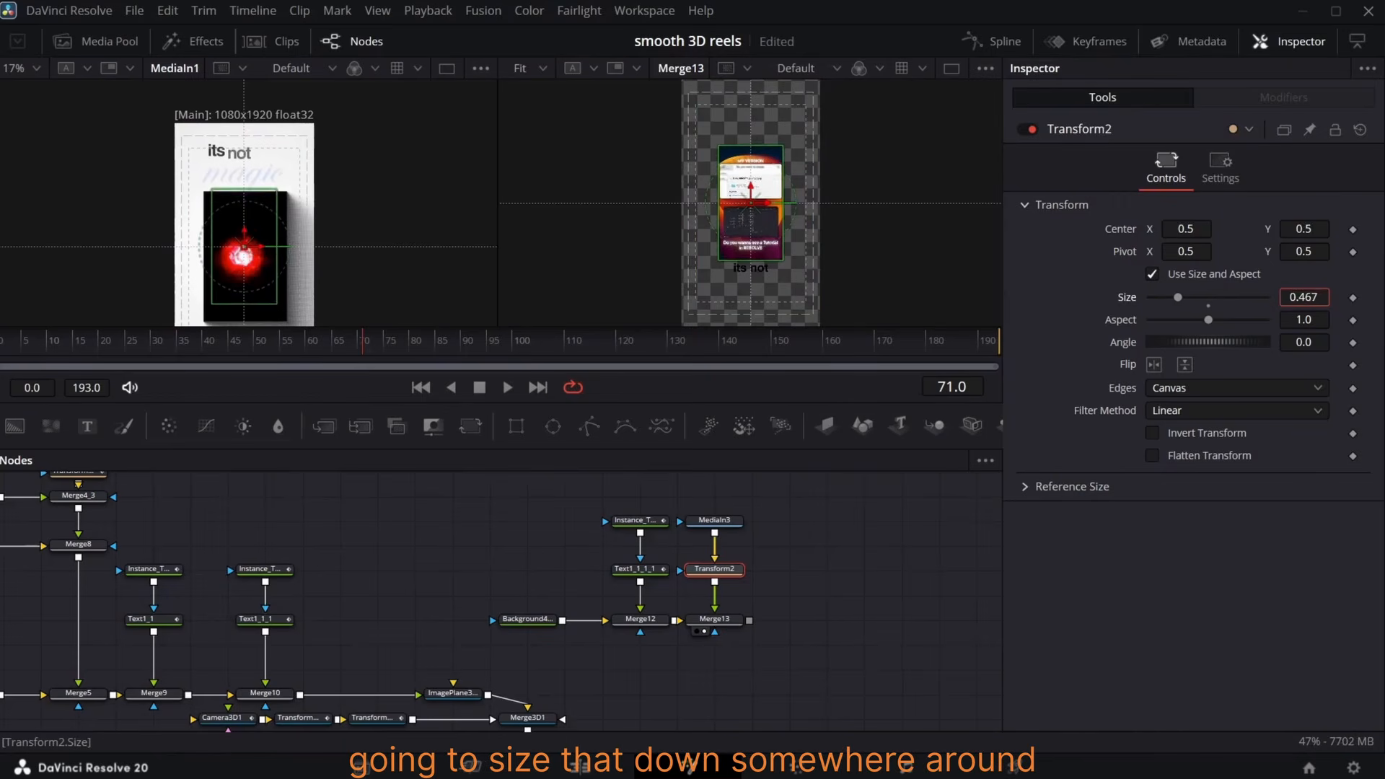
left_click_drag(1304, 228, 1295, 229)
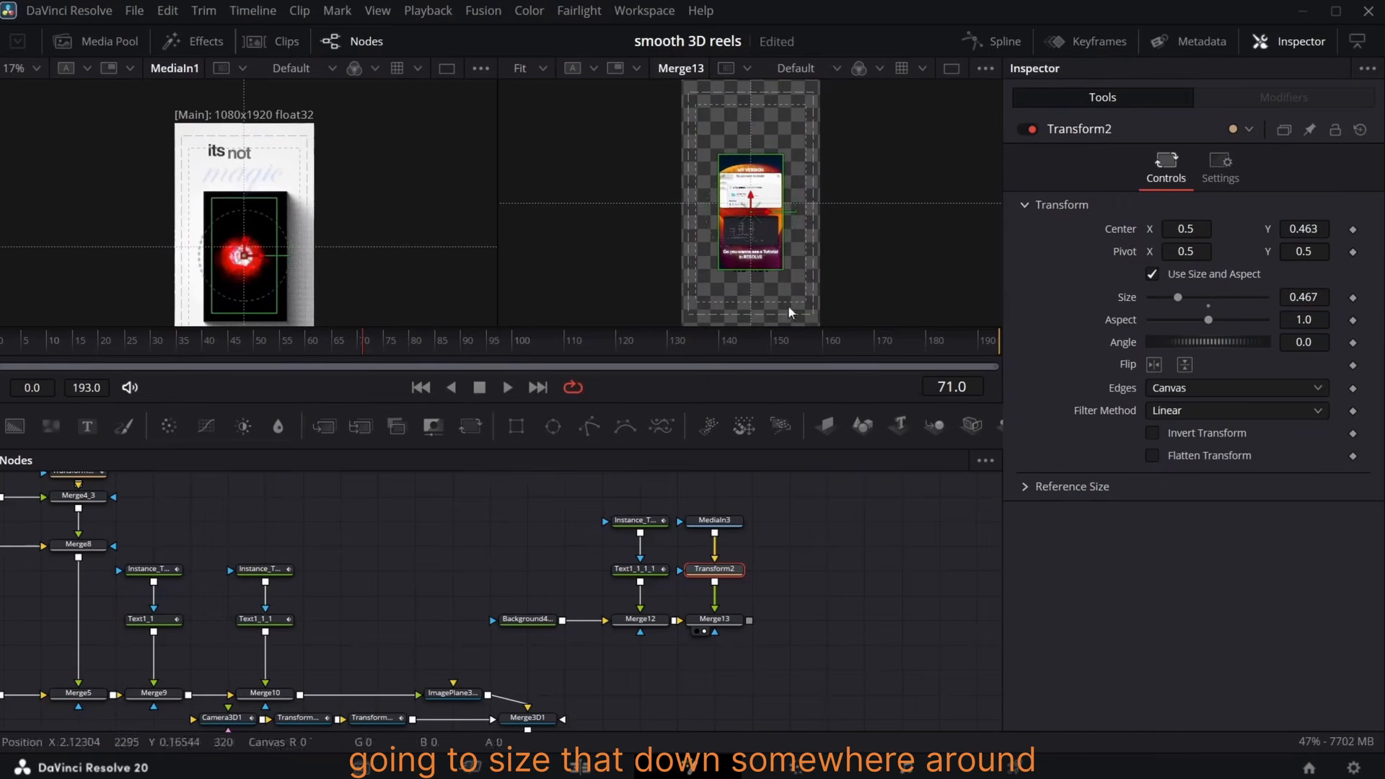
left_click_drag(1303, 297, 1312, 296)
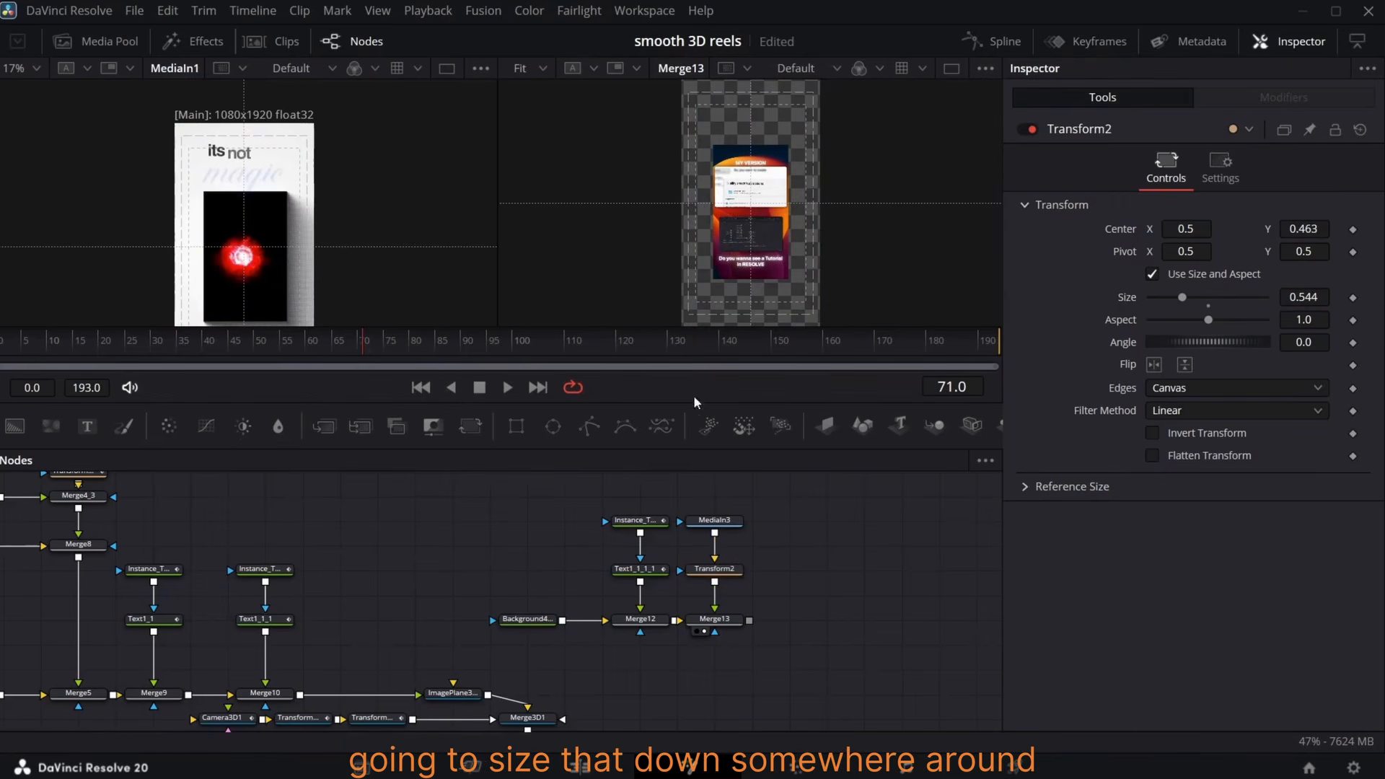
- Add a Drop Shadow after Transform2 with strength 0.724, angle 34.0, distance 0.0236 and blur 0.543
left_click(718, 570)
key("shift+space")
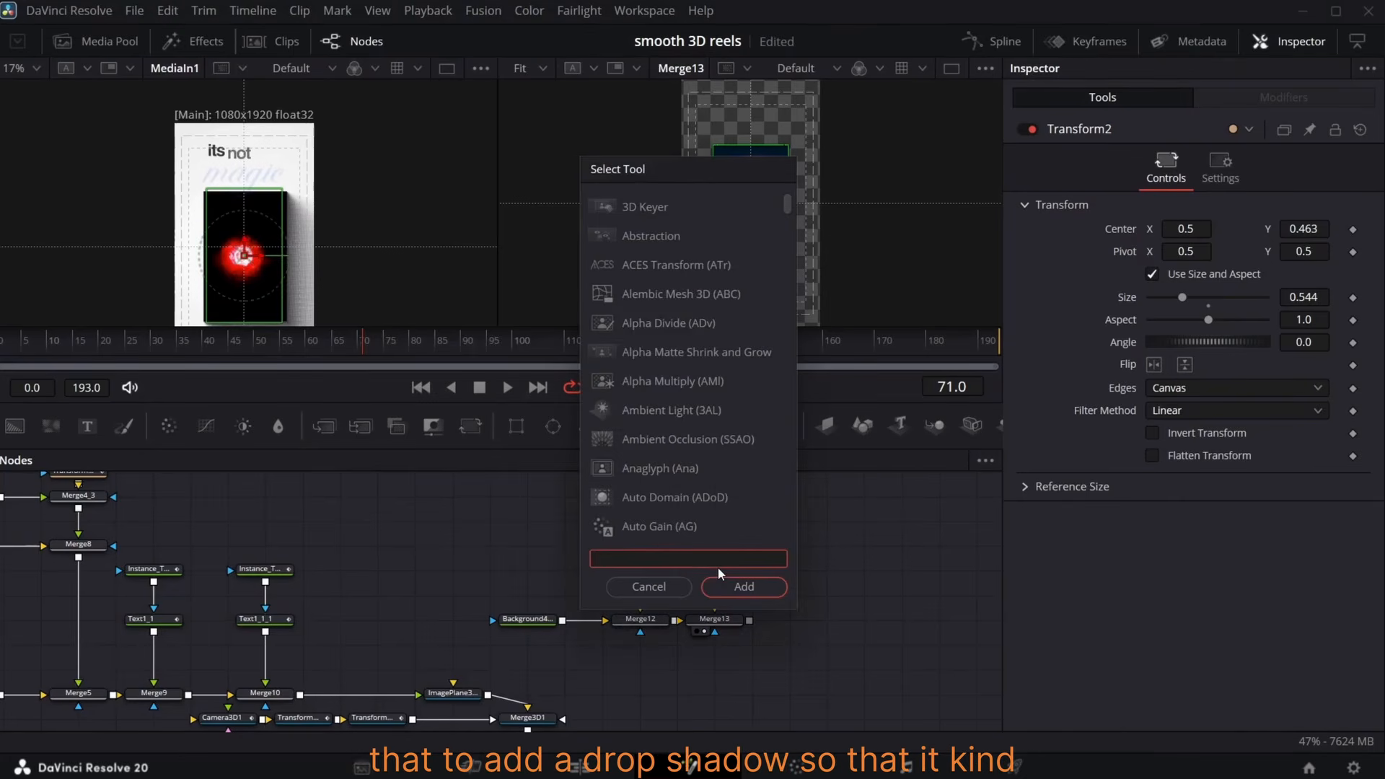
type("drop")
key("Return")
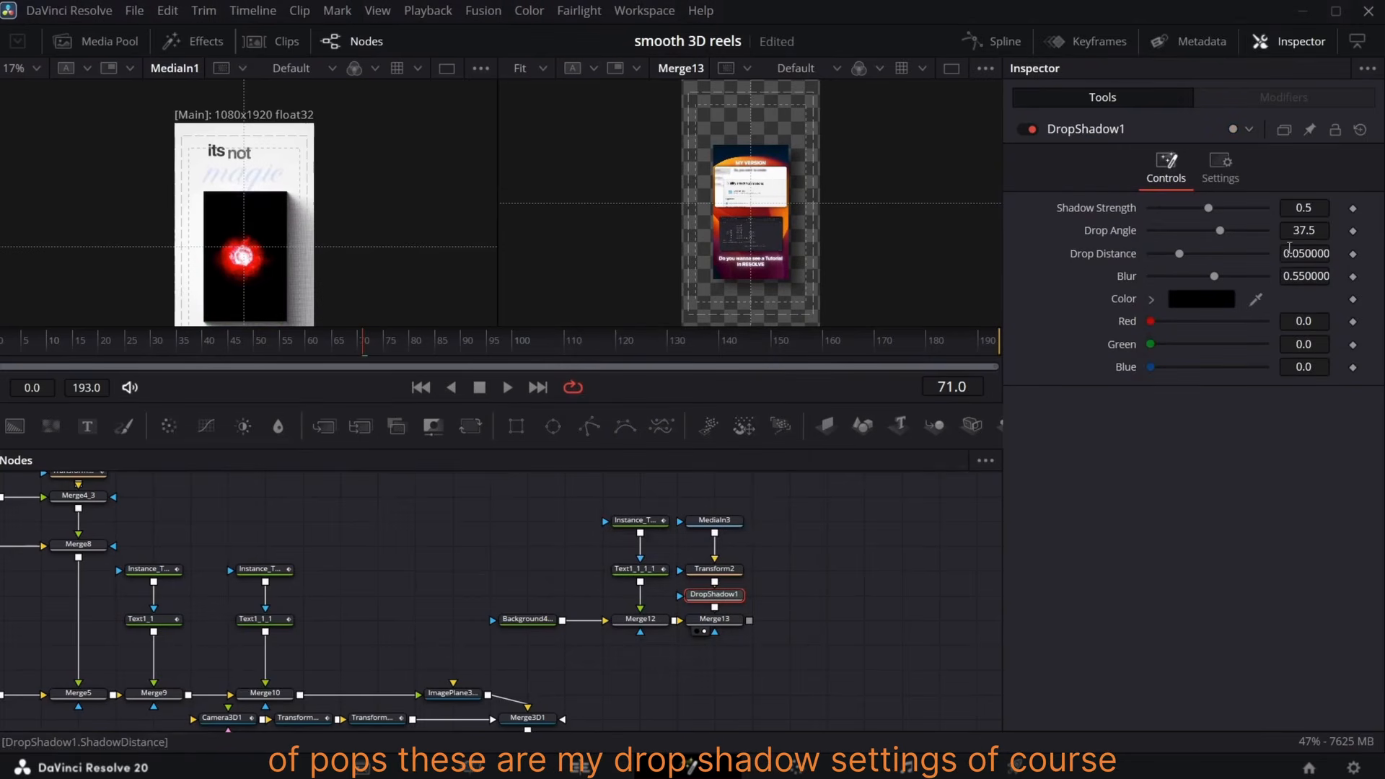
left_click_drag(1221, 230, 1209, 231)
left_click_drag(1208, 208, 1193, 208)
left_click_drag(1213, 276, 1220, 277)
left_click_drag(1180, 254, 1214, 230)
left_click_drag(1194, 208, 1218, 276)
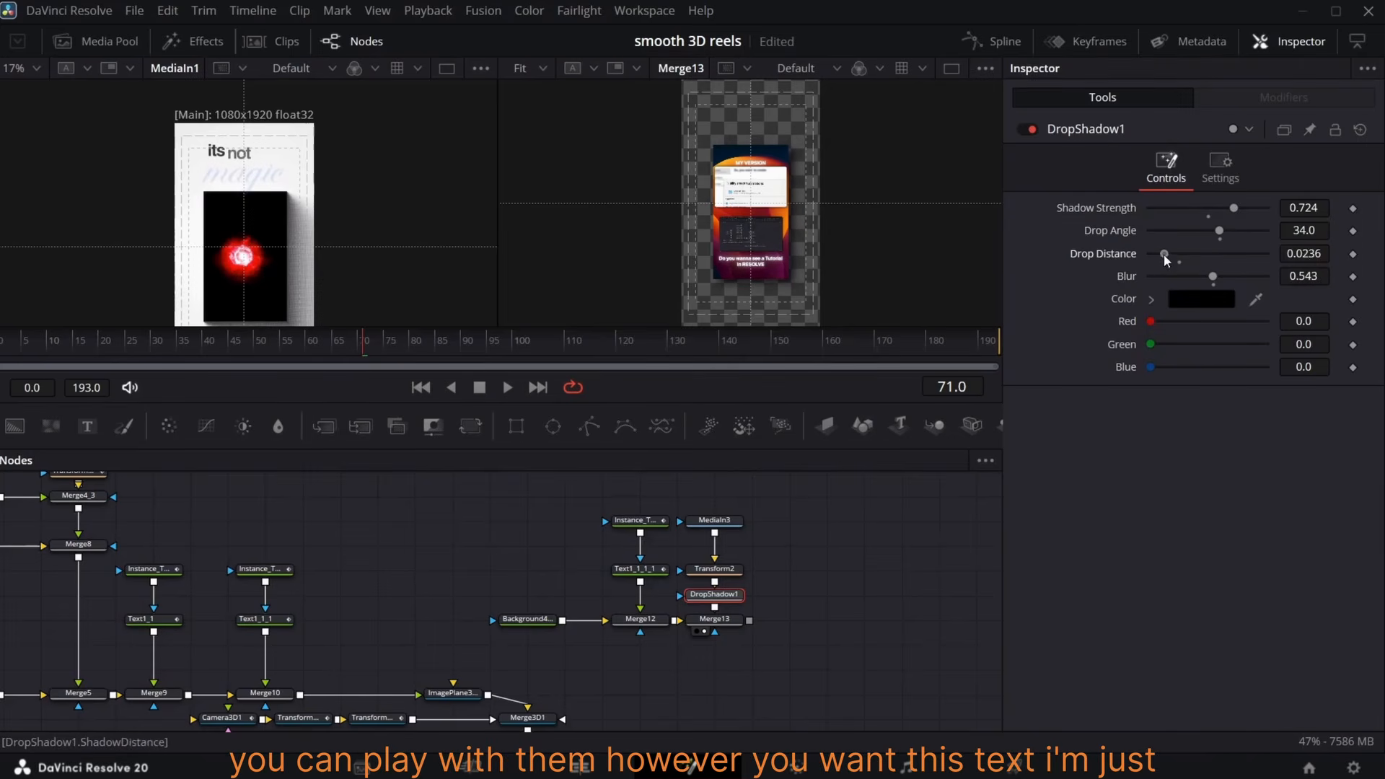
- Move the "its not" text above the video, setting its layout center to X 0.436 and Y 0.875
left_click(639, 570)
left_click(1116, 229)
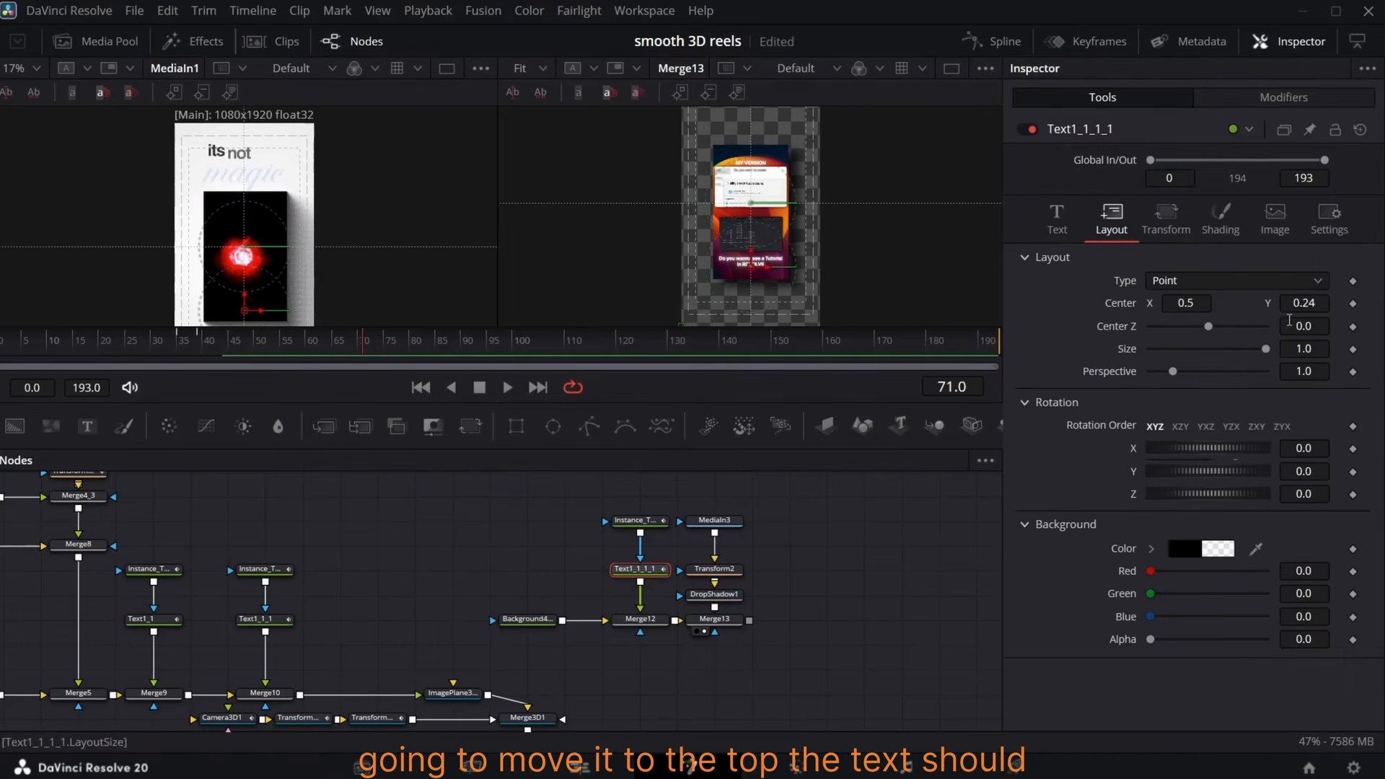
mouse_move(1293, 305)
left_mouse_down()
mouse_move(1334, 304)
mouse_move(1307, 304)
left_mouse_up()
left_click_drag(854, 182, 854, 225)
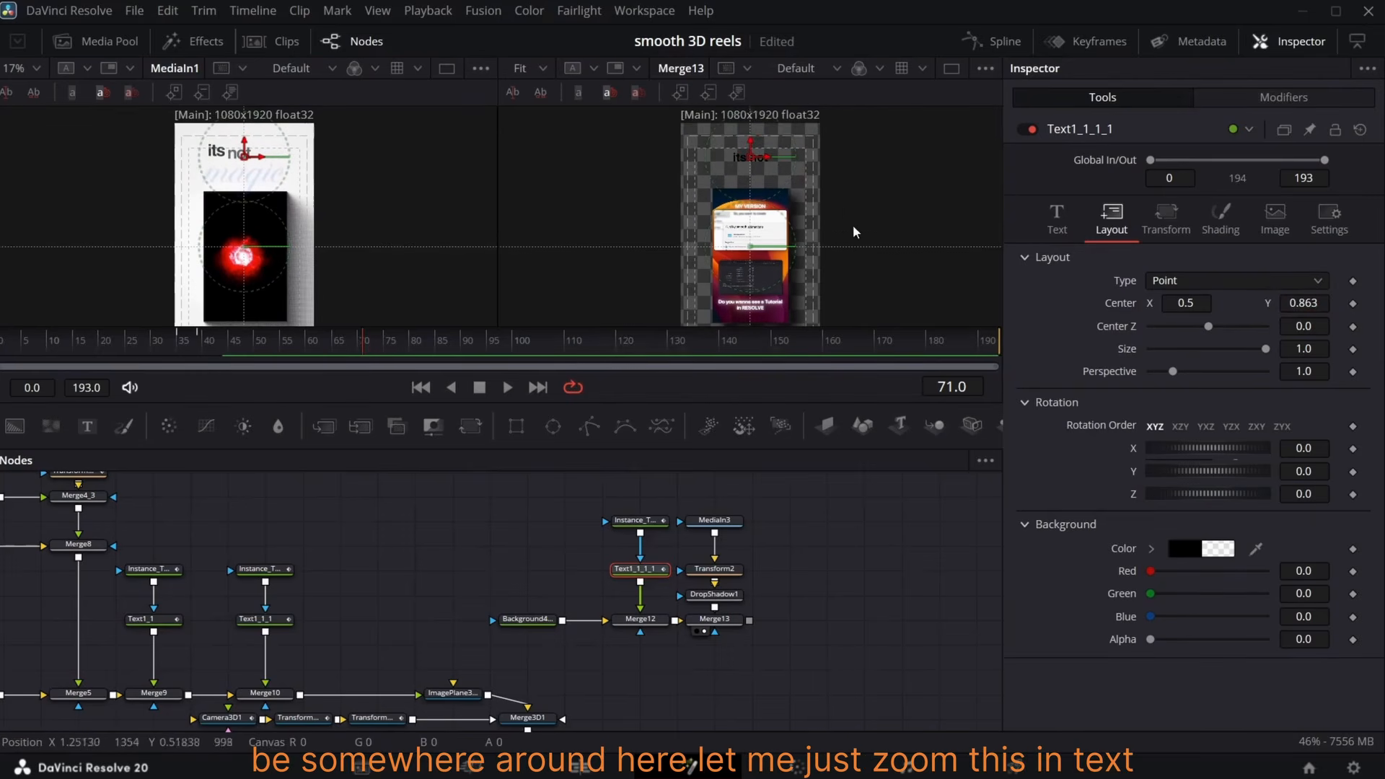
left_click(543, 68)
left_click(550, 121)
left_click_drag(1186, 303, 1176, 303)
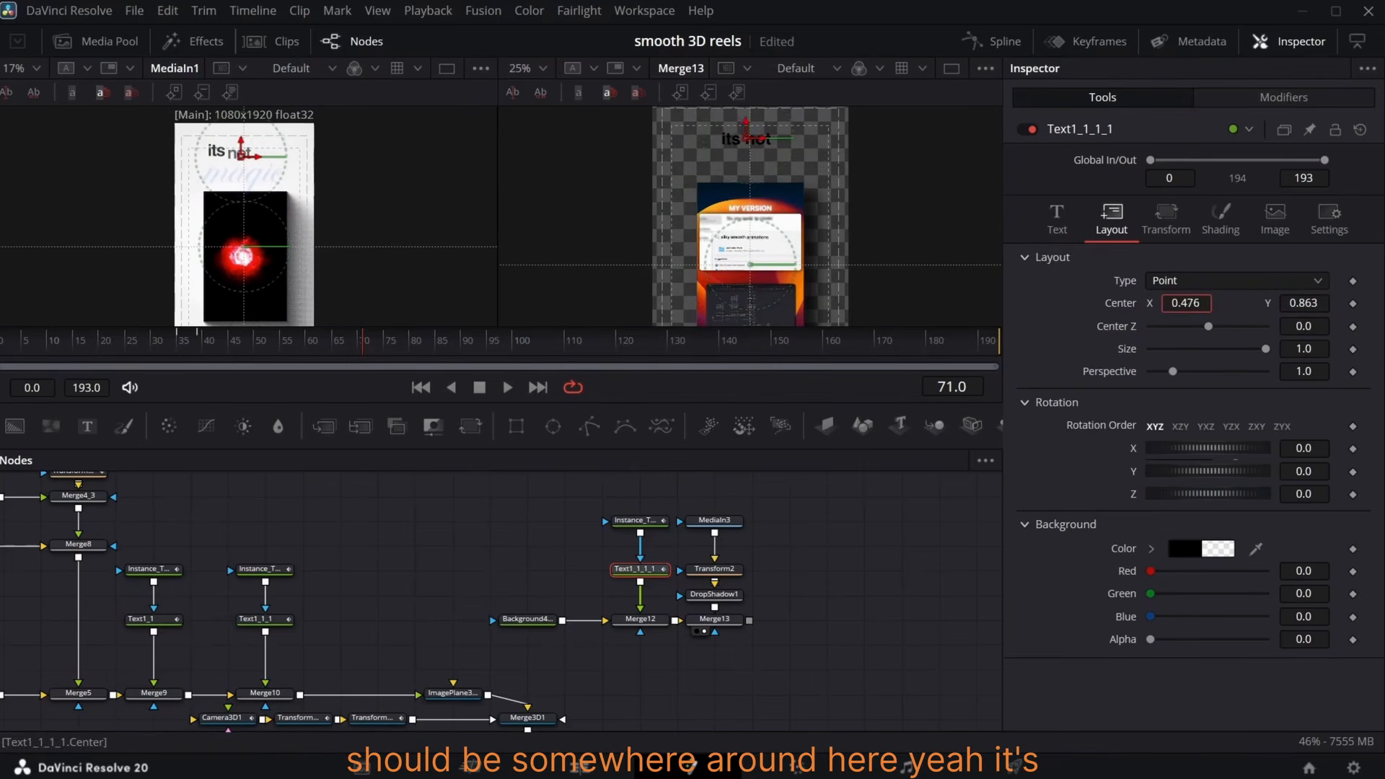
left_click_drag(1304, 303, 1305, 303)
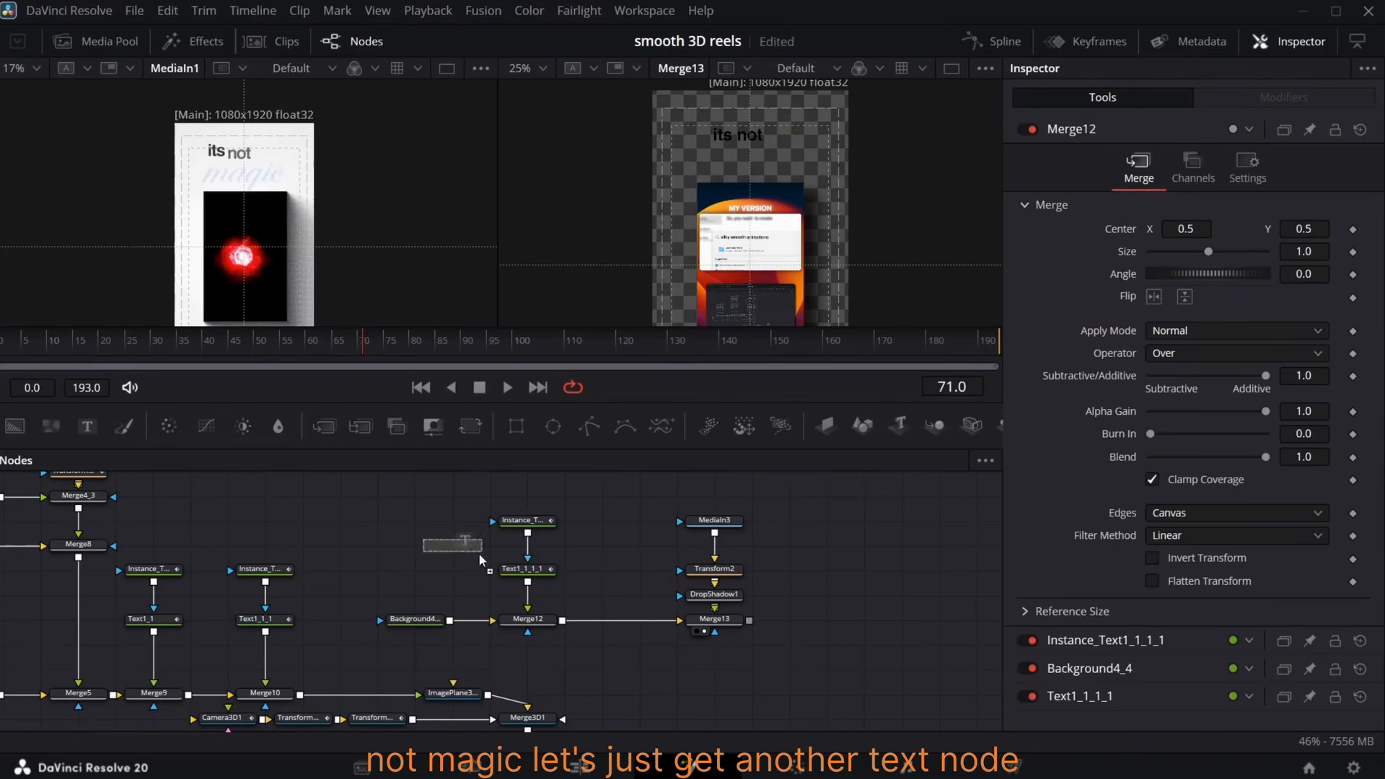
- Add a Text node reading "magic" and merge it between Merge12 and Merge13
left_click(600, 572)
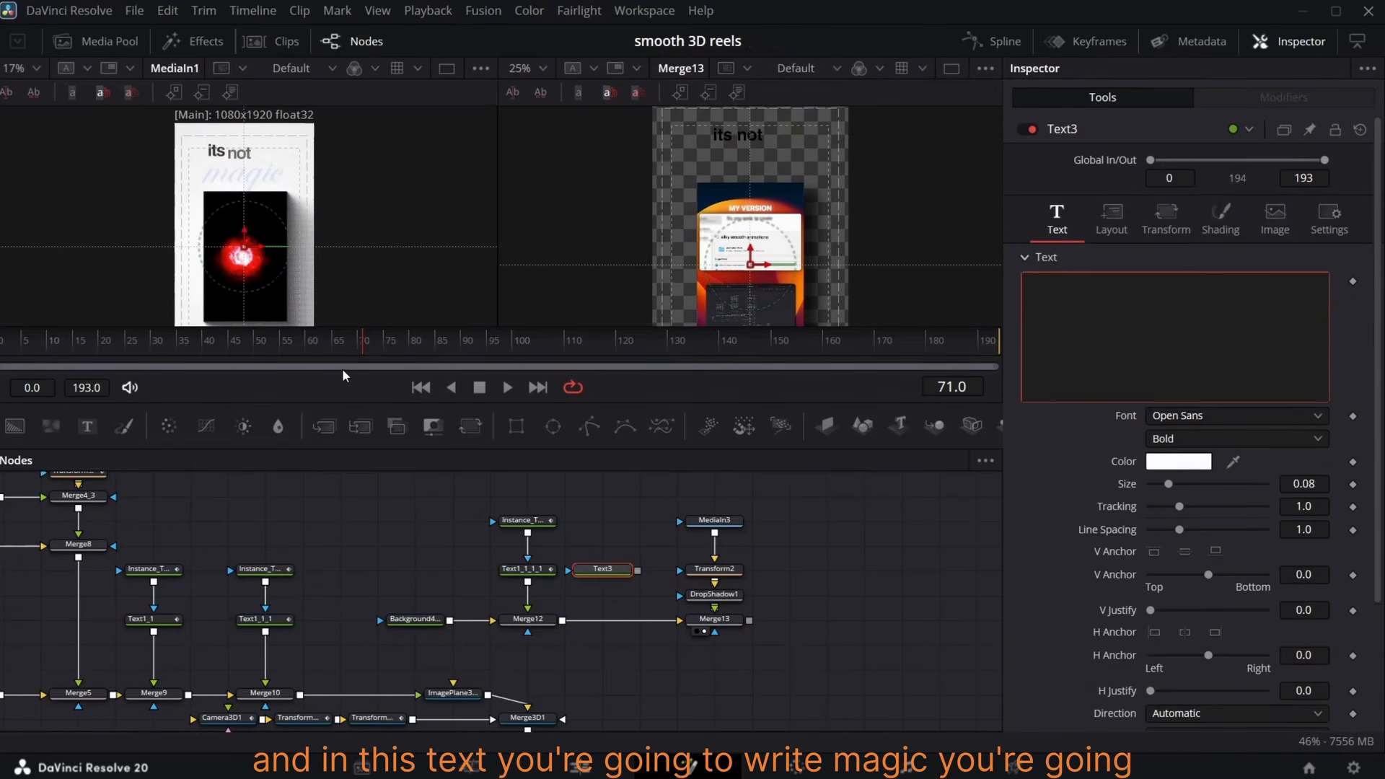
type("mag")
type("ic")
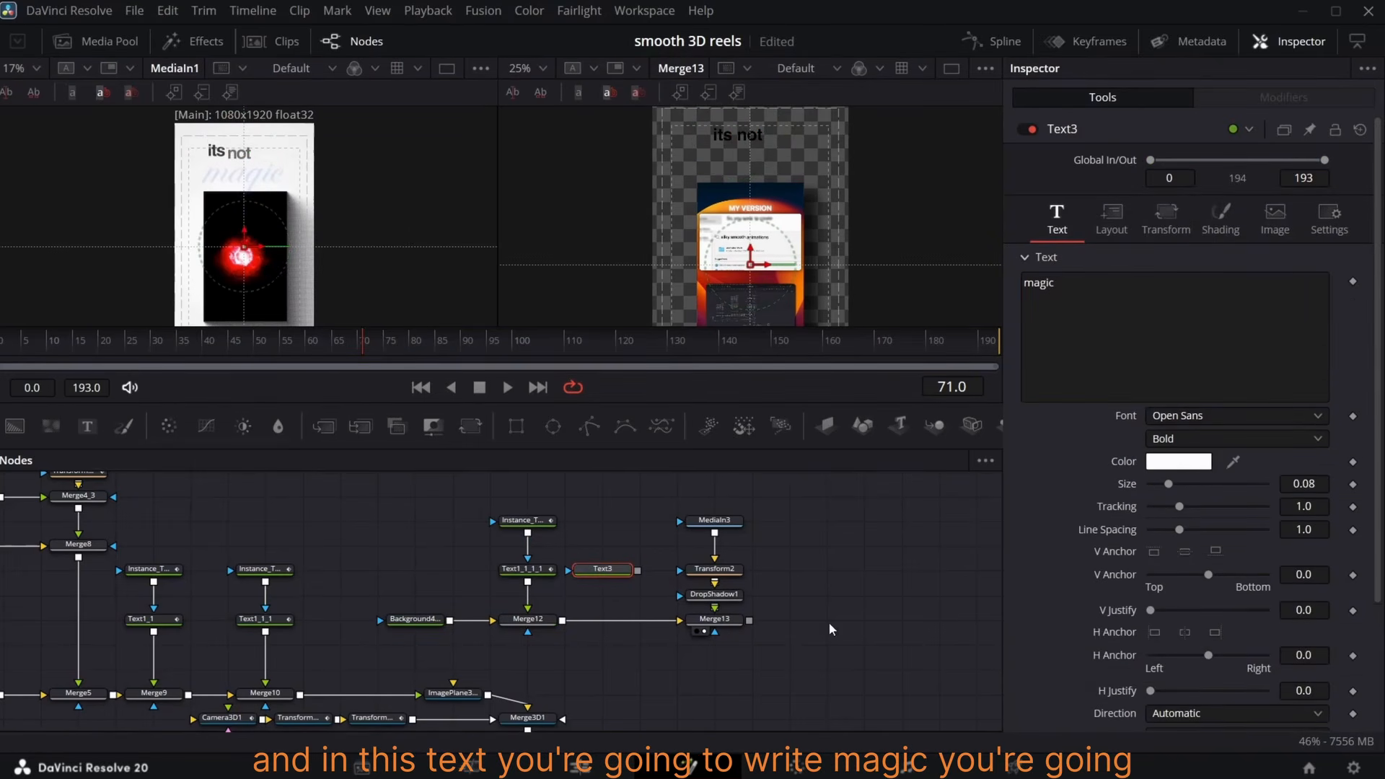
left_click_drag(369, 340, 400, 343)
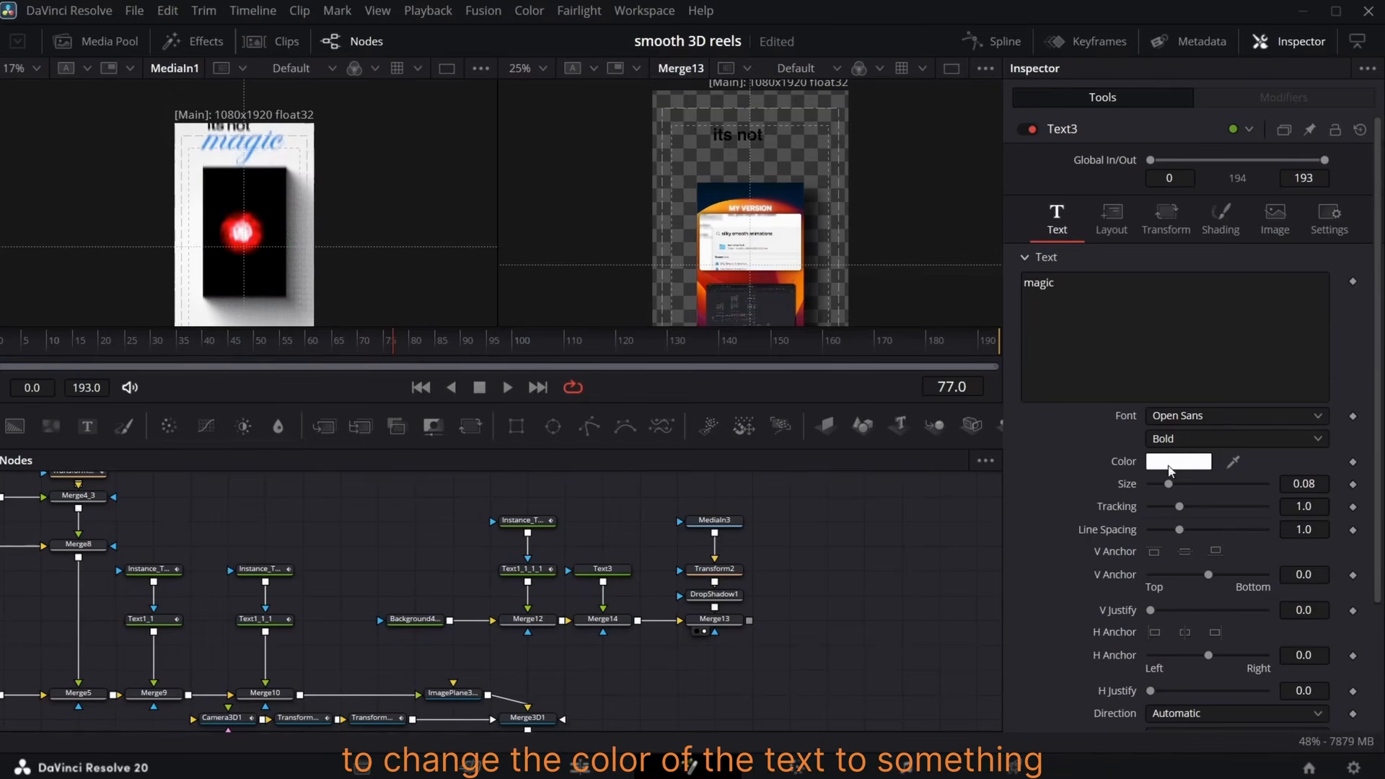
- Style the "magic" text in light blue #0bcaff with the Alex Brush font at size 0.4003, placed just below "its not"
left_click(1170, 465)
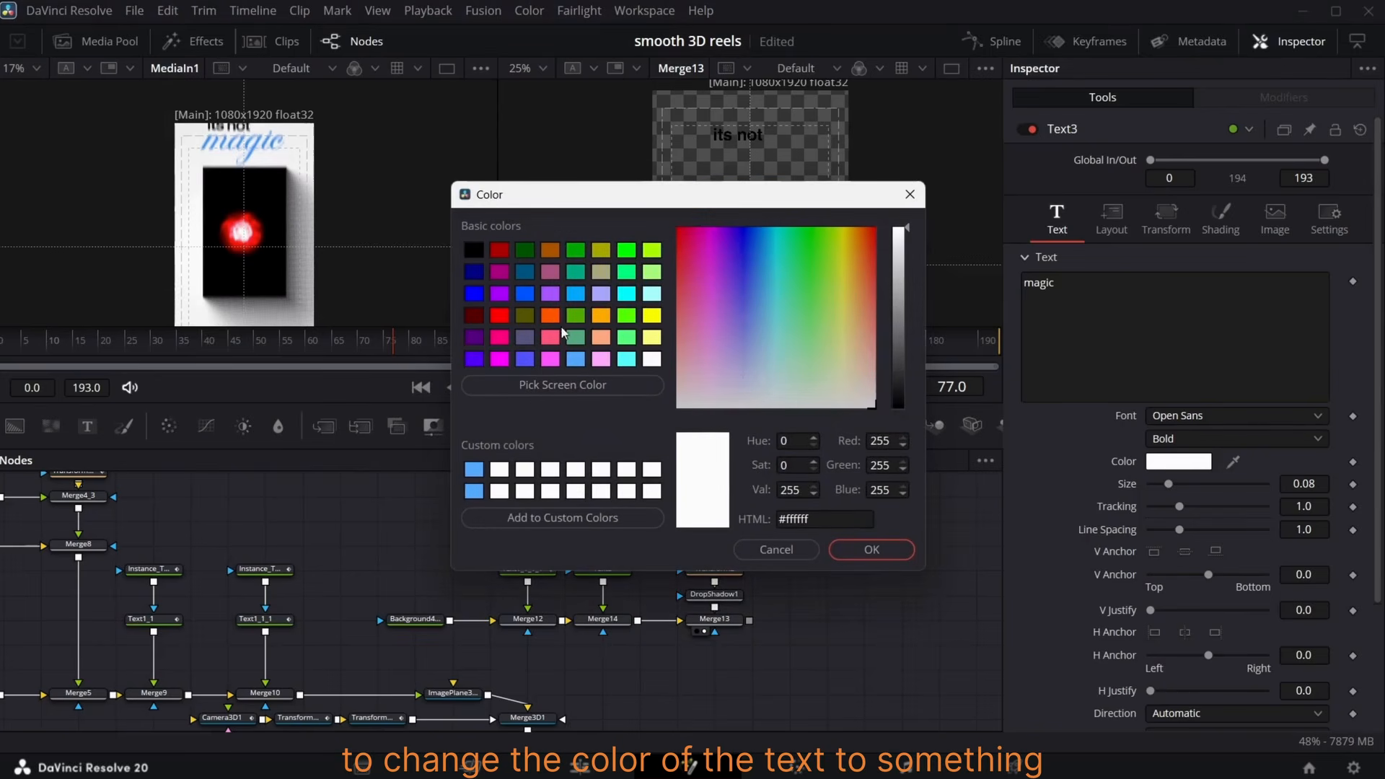
left_click(768, 235)
left_click(869, 555)
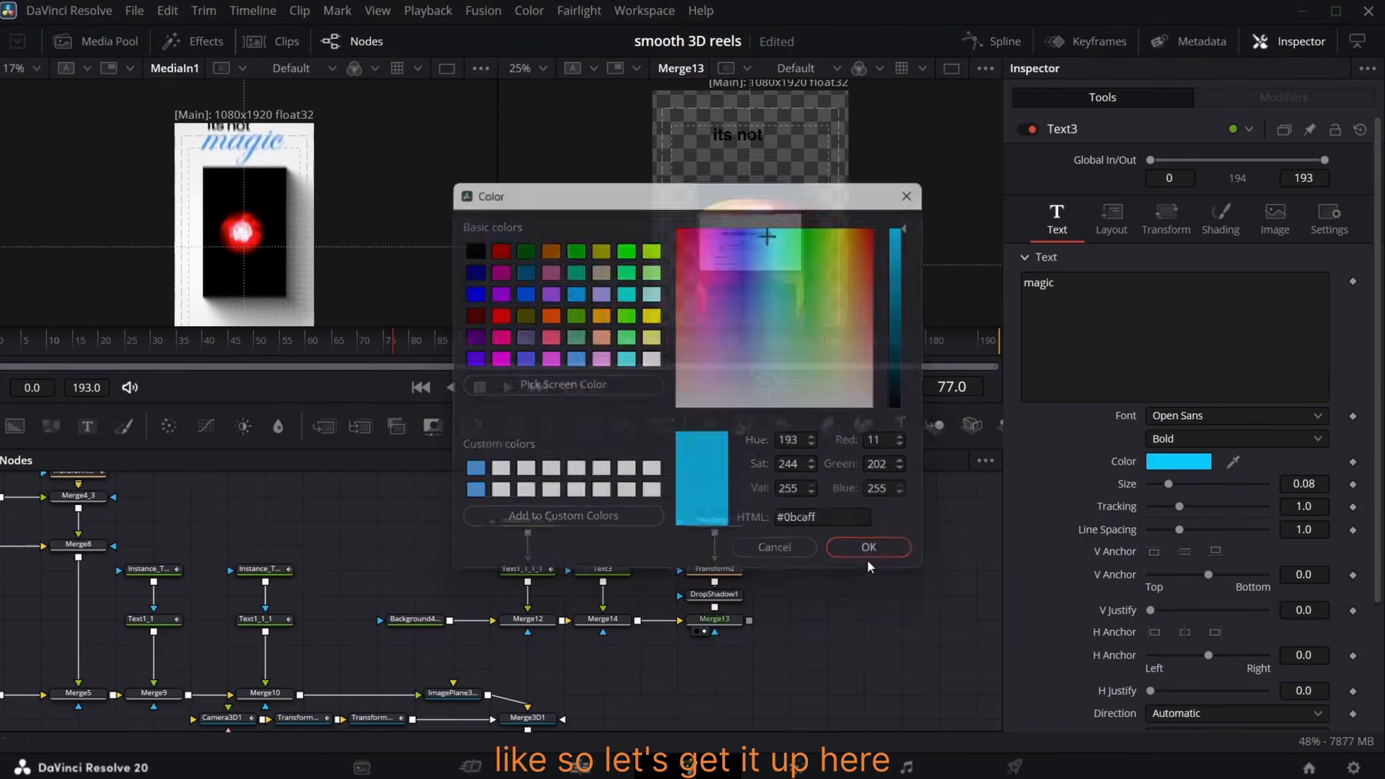
left_click(1112, 219)
left_click_drag(1302, 303, 1327, 303)
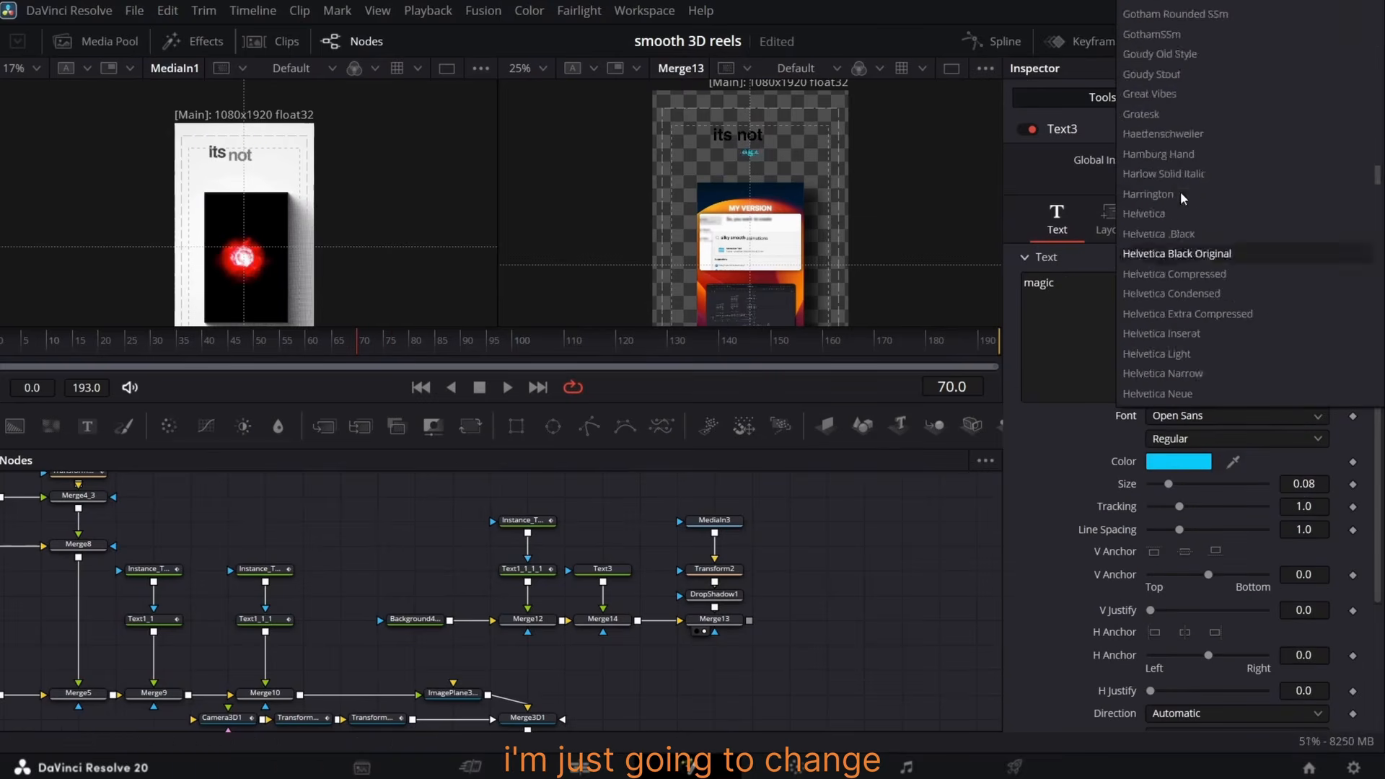
scroll(1219, 68, "up", 5)
left_click(1183, 55)
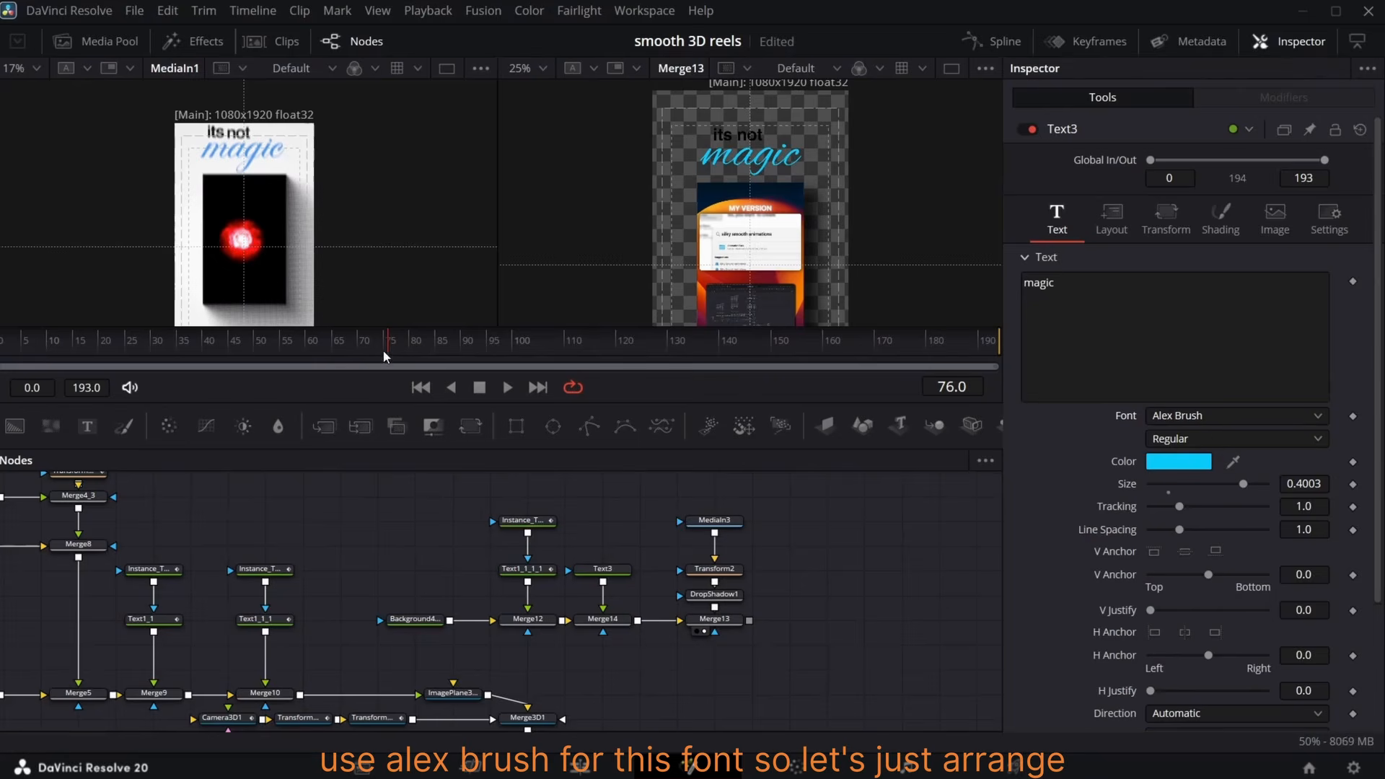
- Shift both animation tracks' keyframes of the "its not" text so that they start at frame 63
left_click_drag(383, 351, 302, 367)
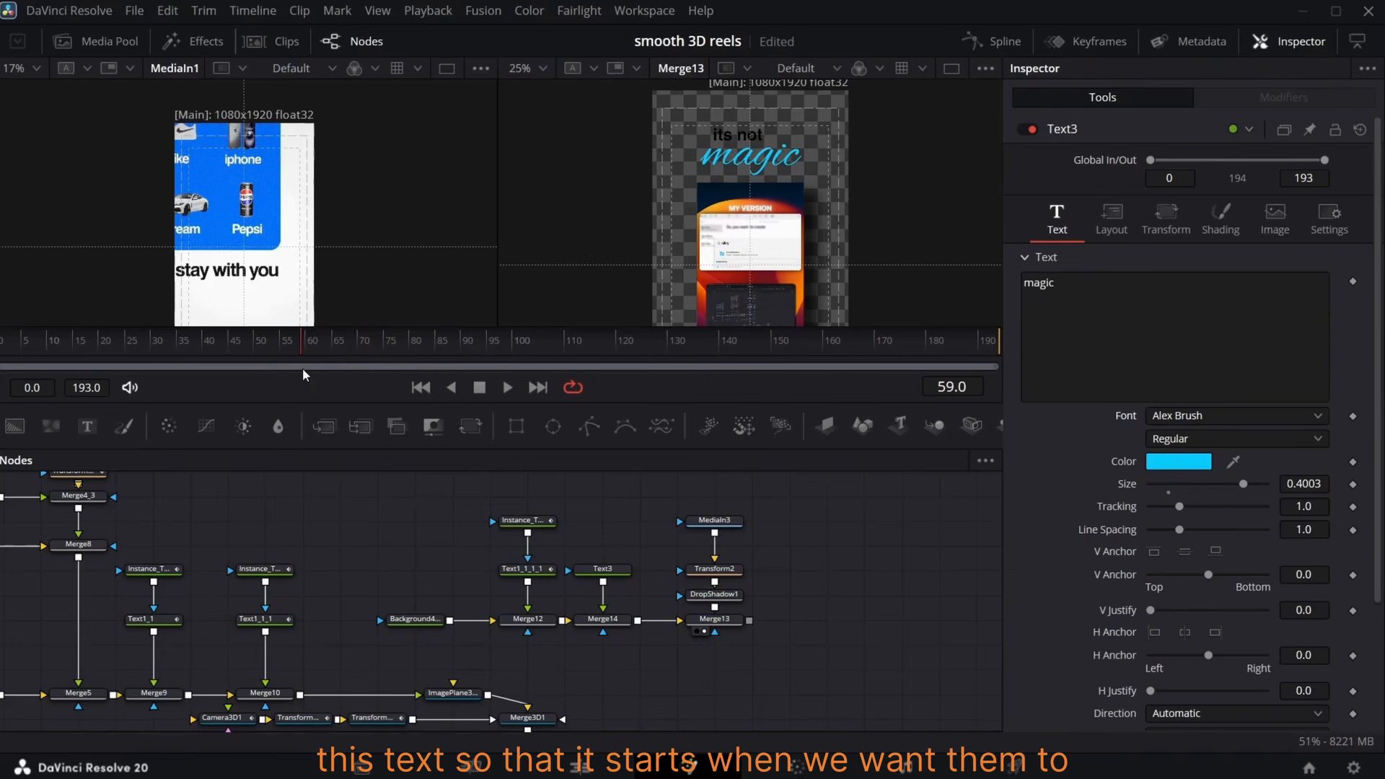
key("Right")
key("Right")
key("Right")
key("Right")
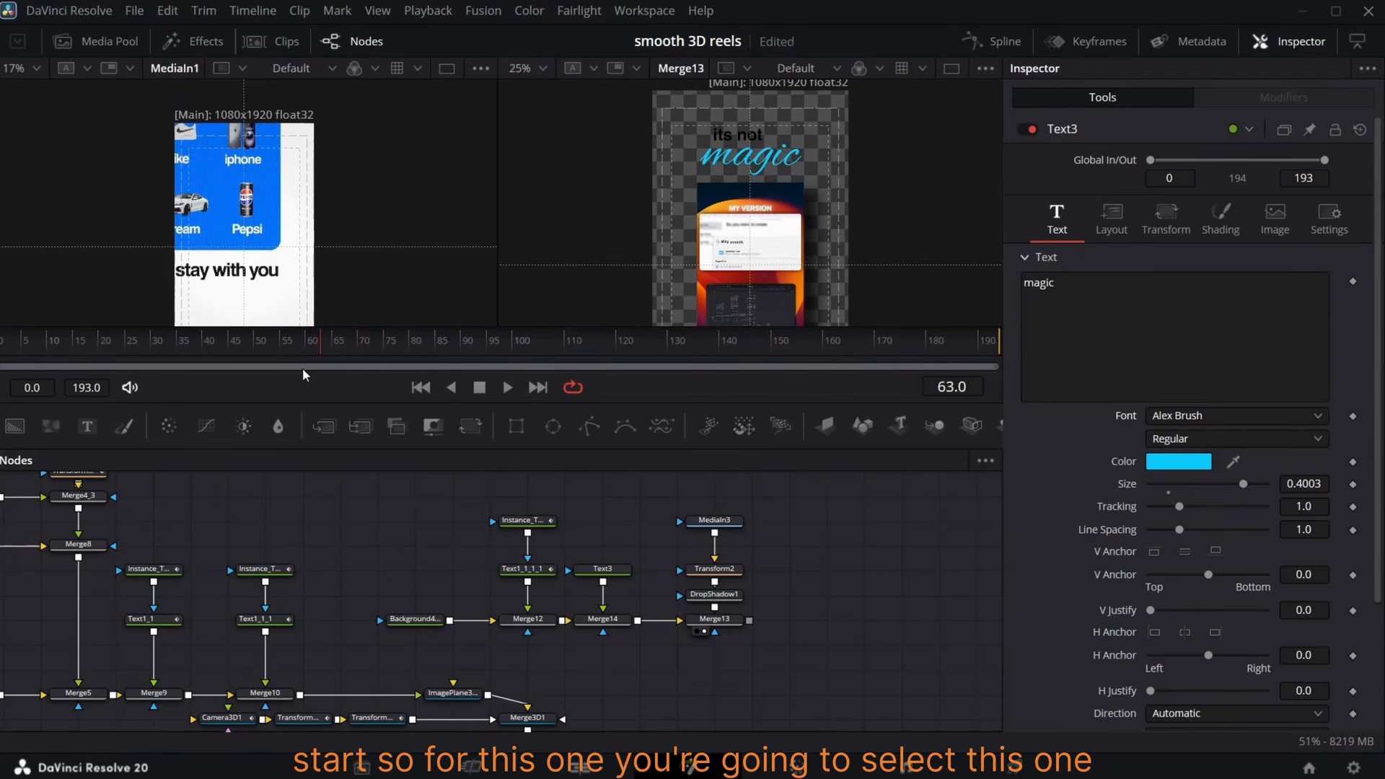
left_click(531, 569)
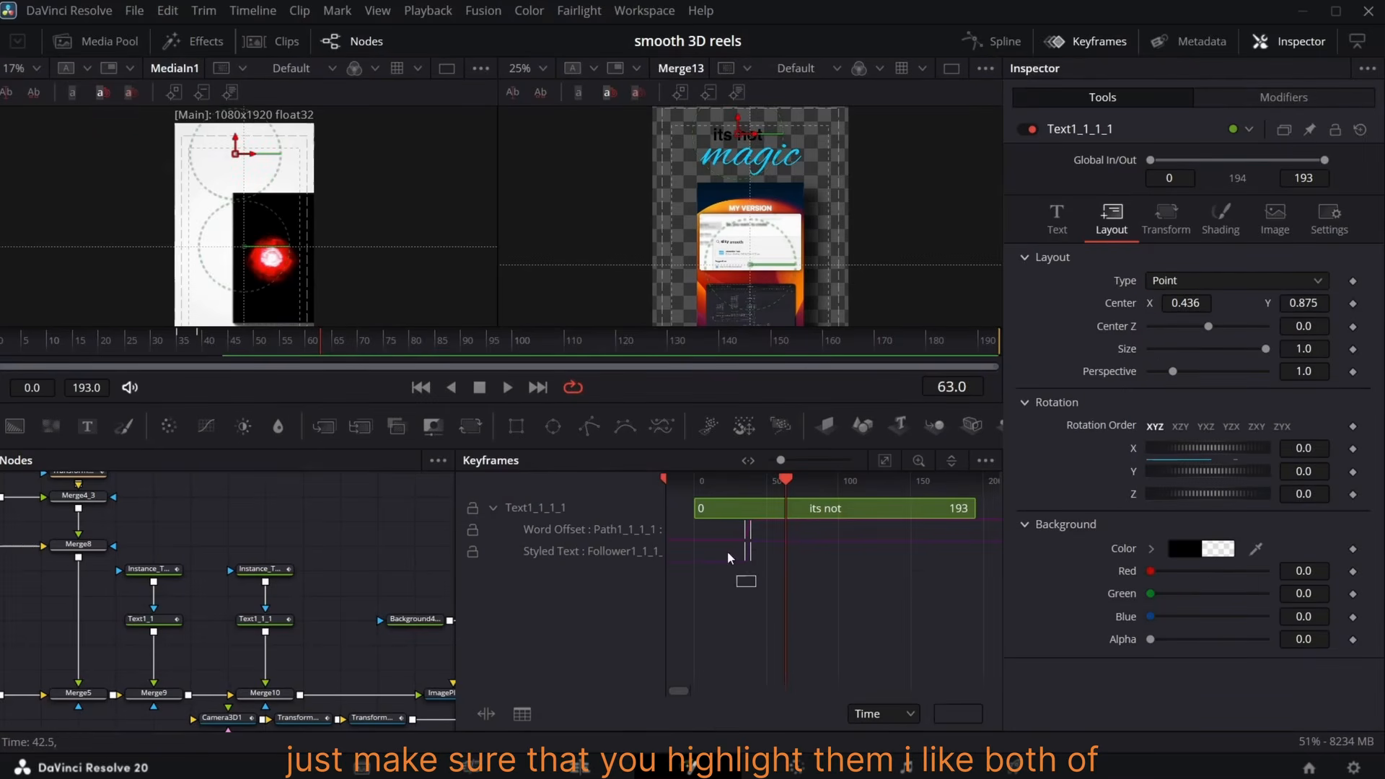
left_click_drag(748, 537, 782, 543)
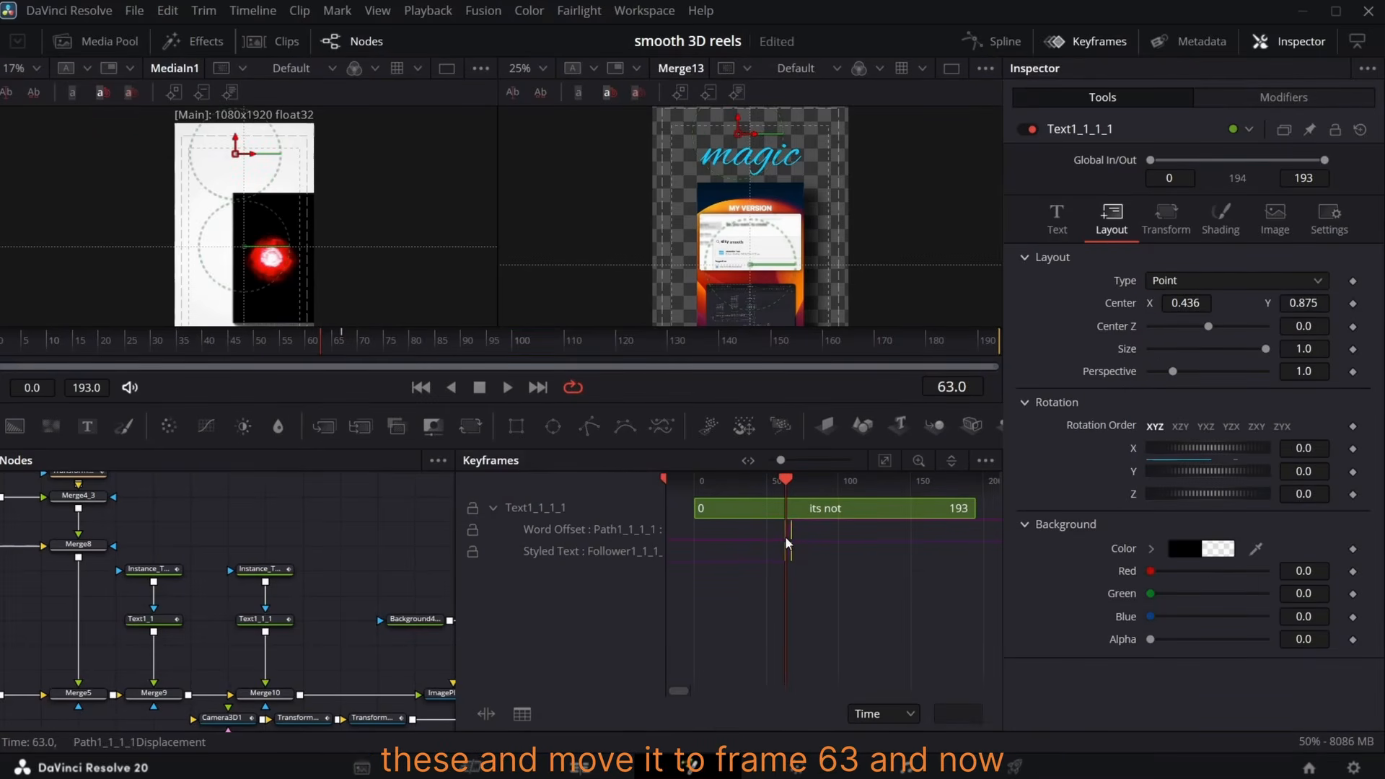
left_click(1093, 41)
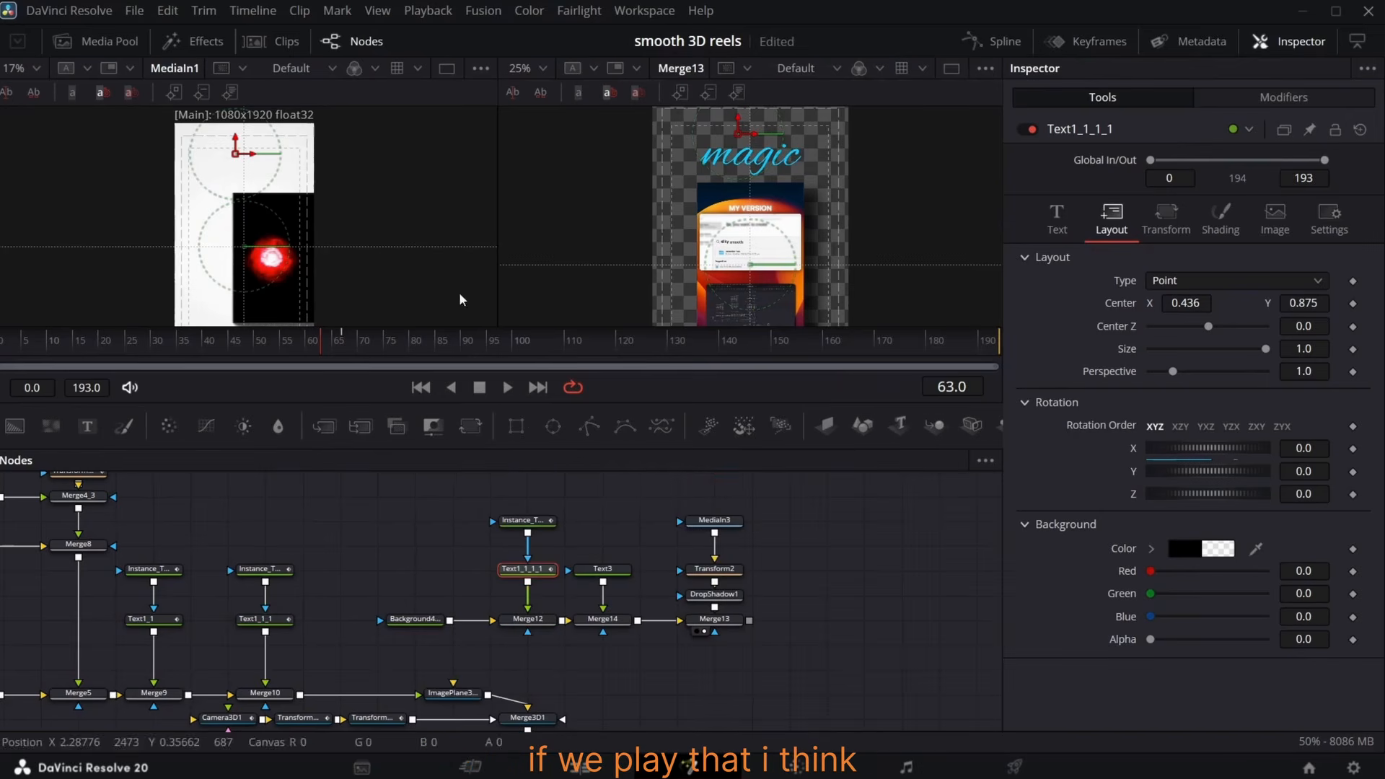
- Keyframe Merge14's Blend from 0.0 at frame 70 to 1.0 at frame 78 and preview the fade-in
left_click_drag(326, 343, 357, 345)
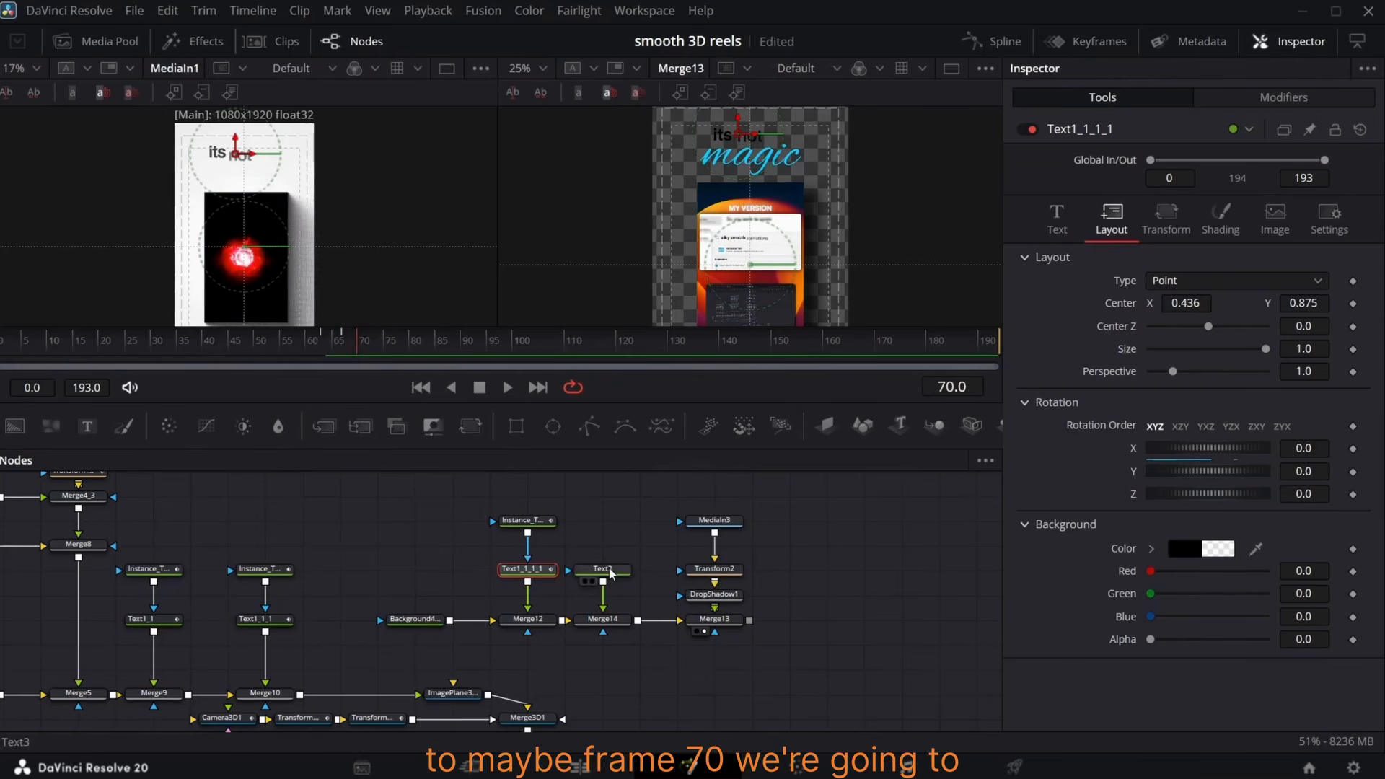
left_click(689, 613)
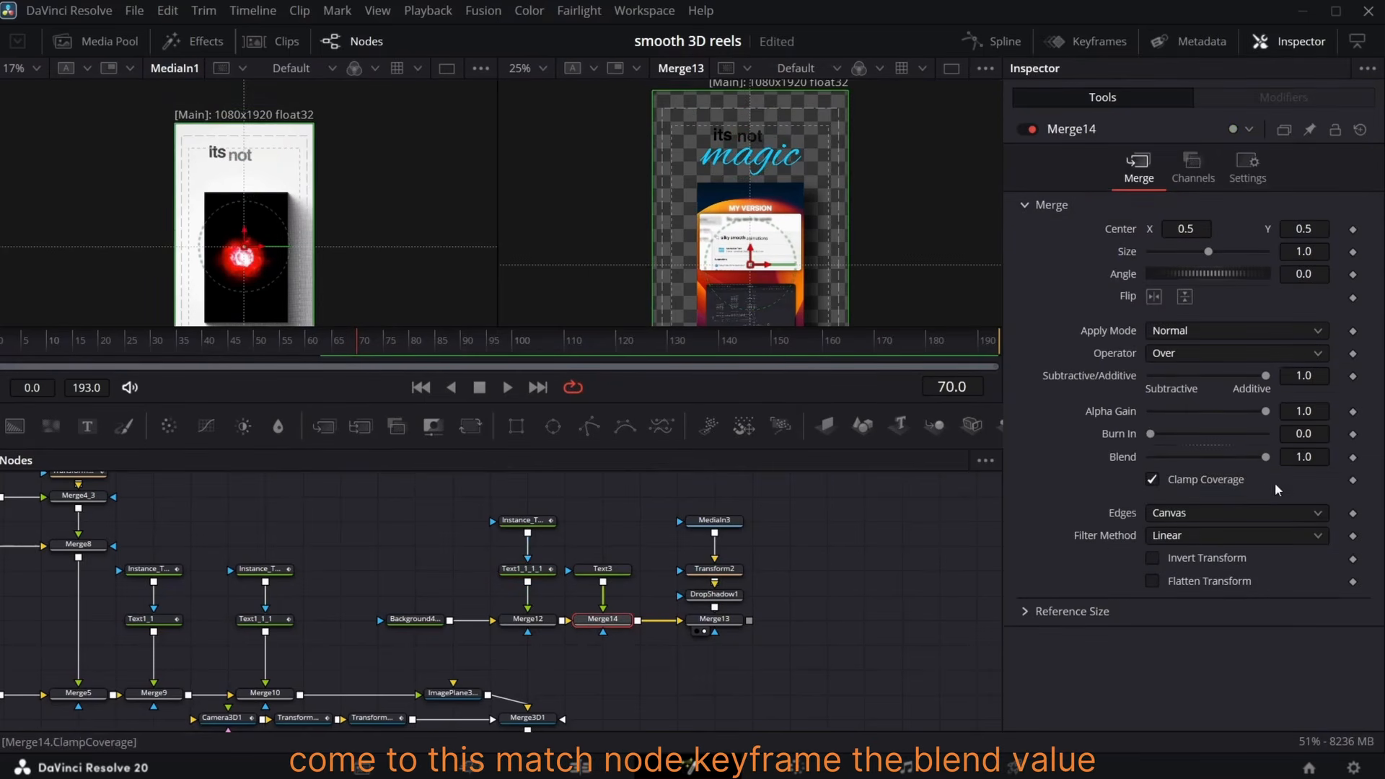
left_click(1354, 458)
key("space")
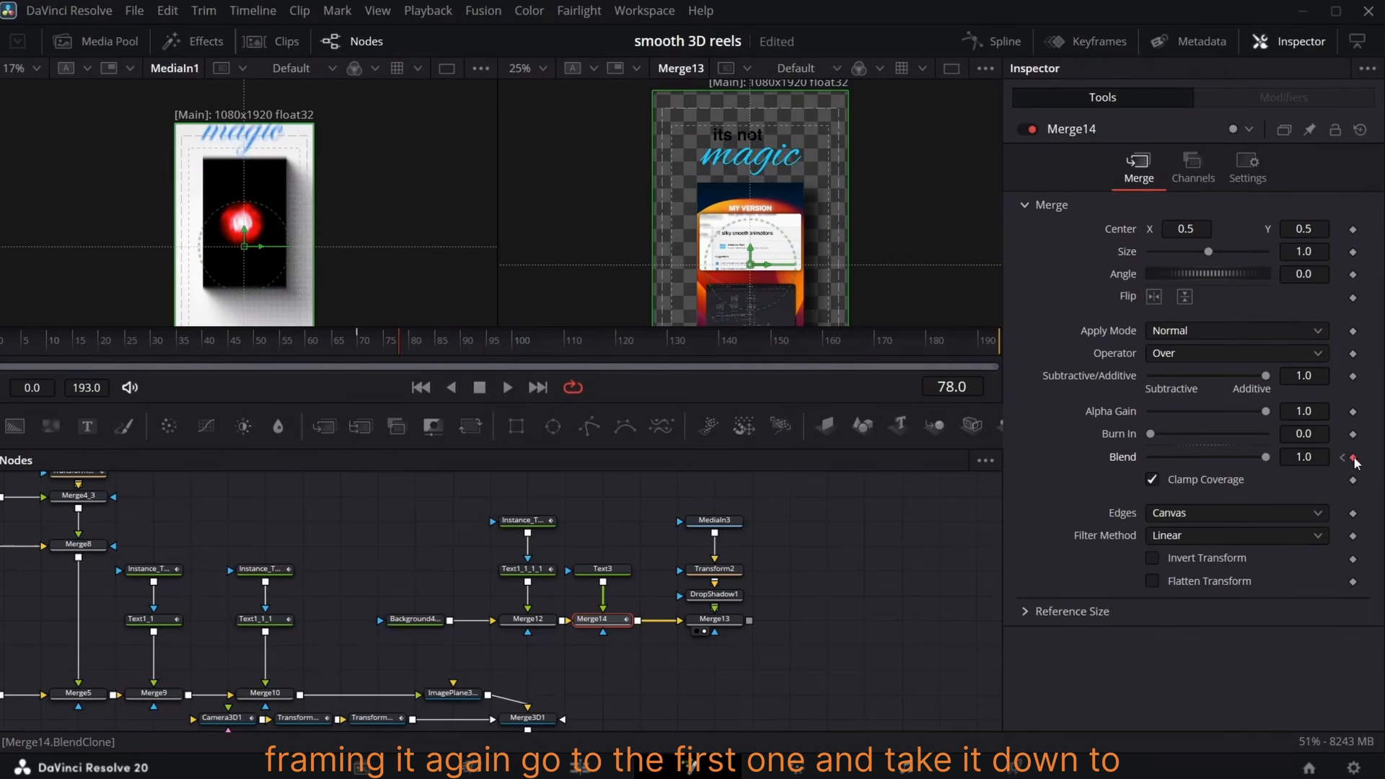
left_click(1344, 456)
left_click_drag(1266, 457, 847, 523)
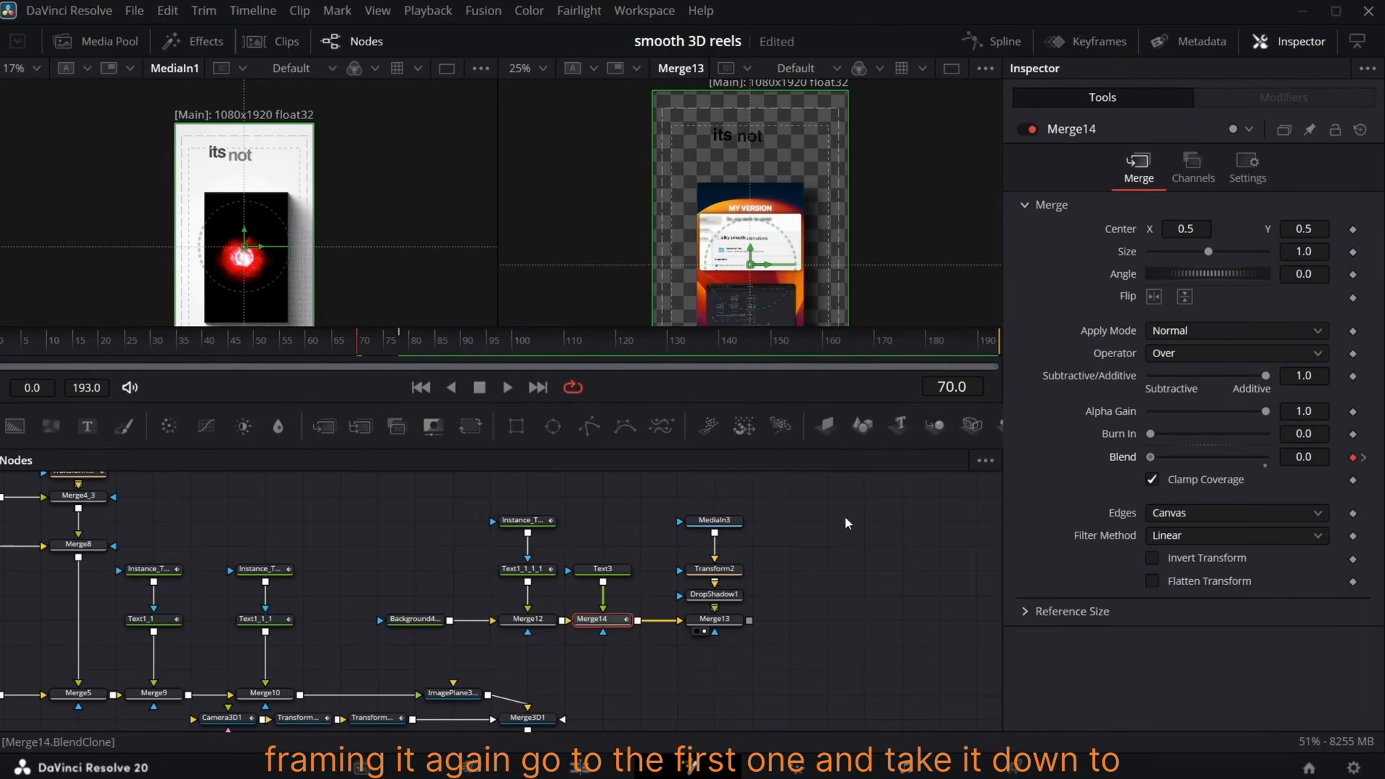
mouse_move(358, 349)
left_mouse_down()
mouse_move(414, 347)
mouse_move(362, 347)
left_mouse_up()
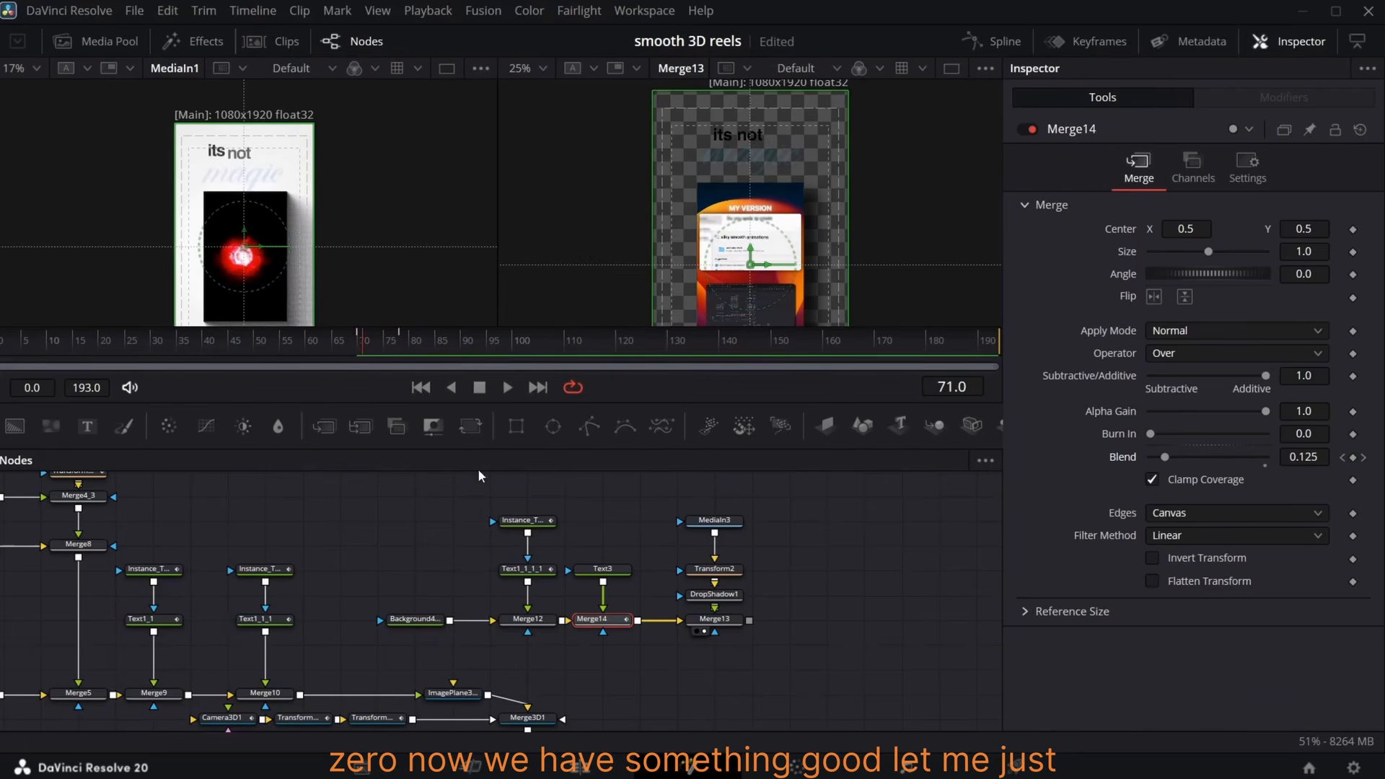
- Adjust the layout centers of the "its not" text nodes, placing the text instance at X 0.417, Y 0.845
left_click(528, 569)
left_click(393, 350)
left_click_drag(1304, 303, 1292, 303)
left_click(602, 569)
left_click(528, 521)
left_click(1113, 220)
left_click_drag(1186, 303, 1174, 303)
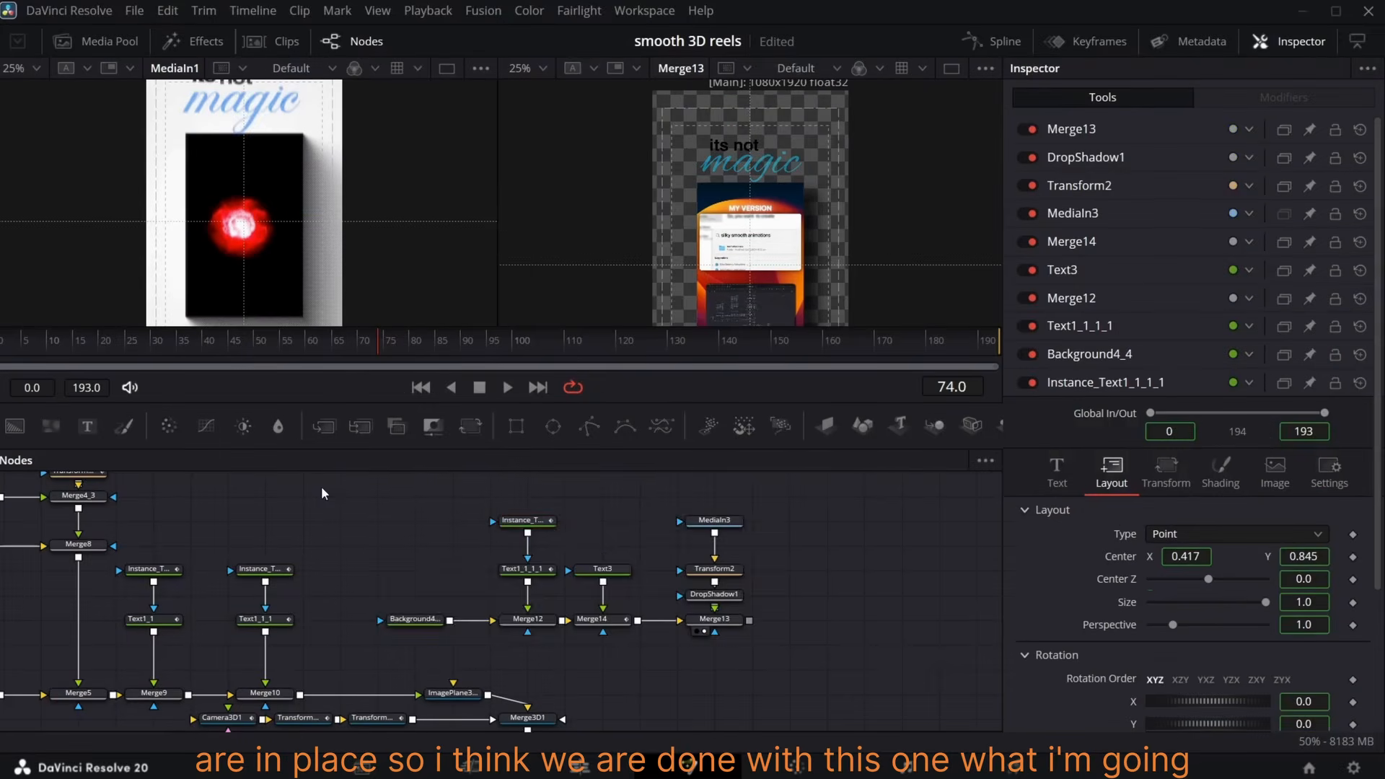
- Move the "its not magic" scene's nodes higher in the node graph and paste an ImagePlane3D node after Merge13
left_click_drag(317, 488, 832, 642)
left_click_drag(736, 629, 621, 547)
scroll(655, 585, "right", 5)
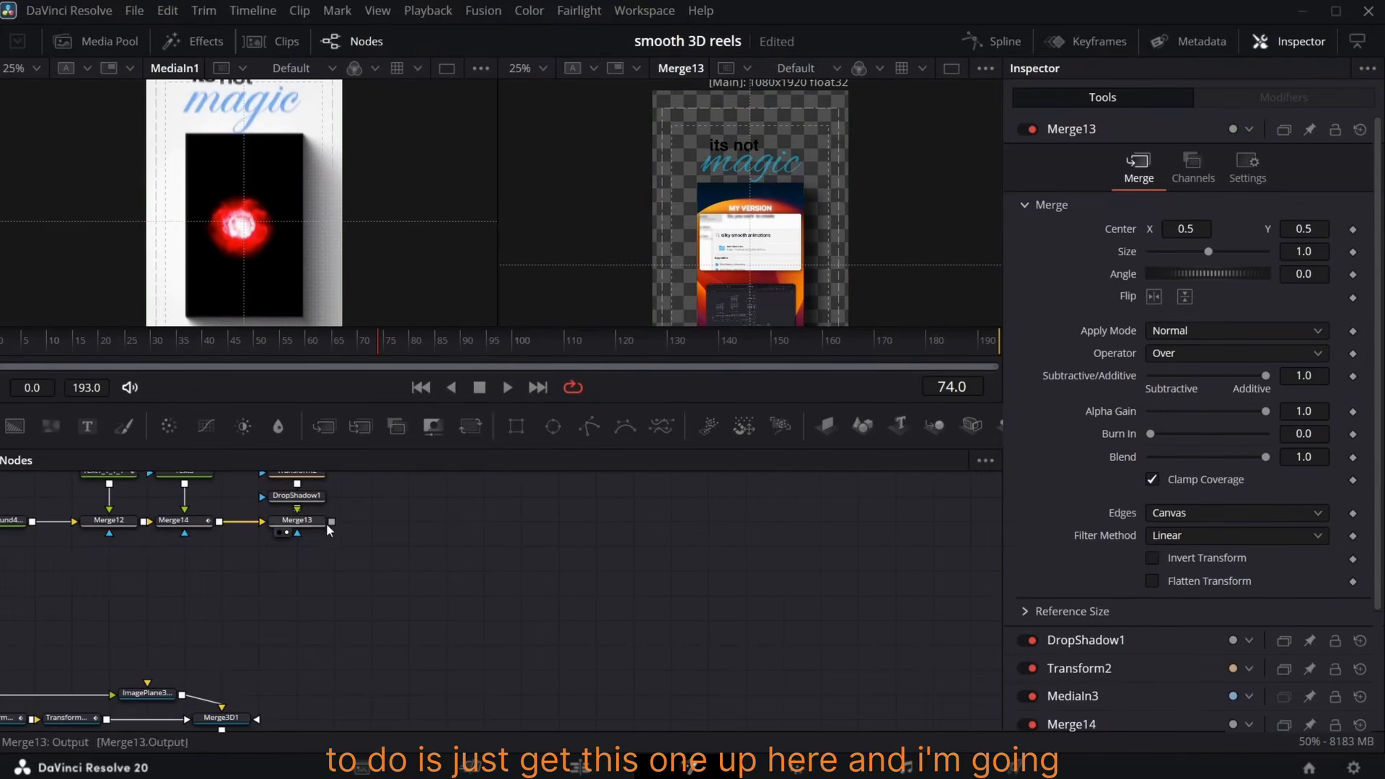
left_click(310, 521)
key("ctrl+v")
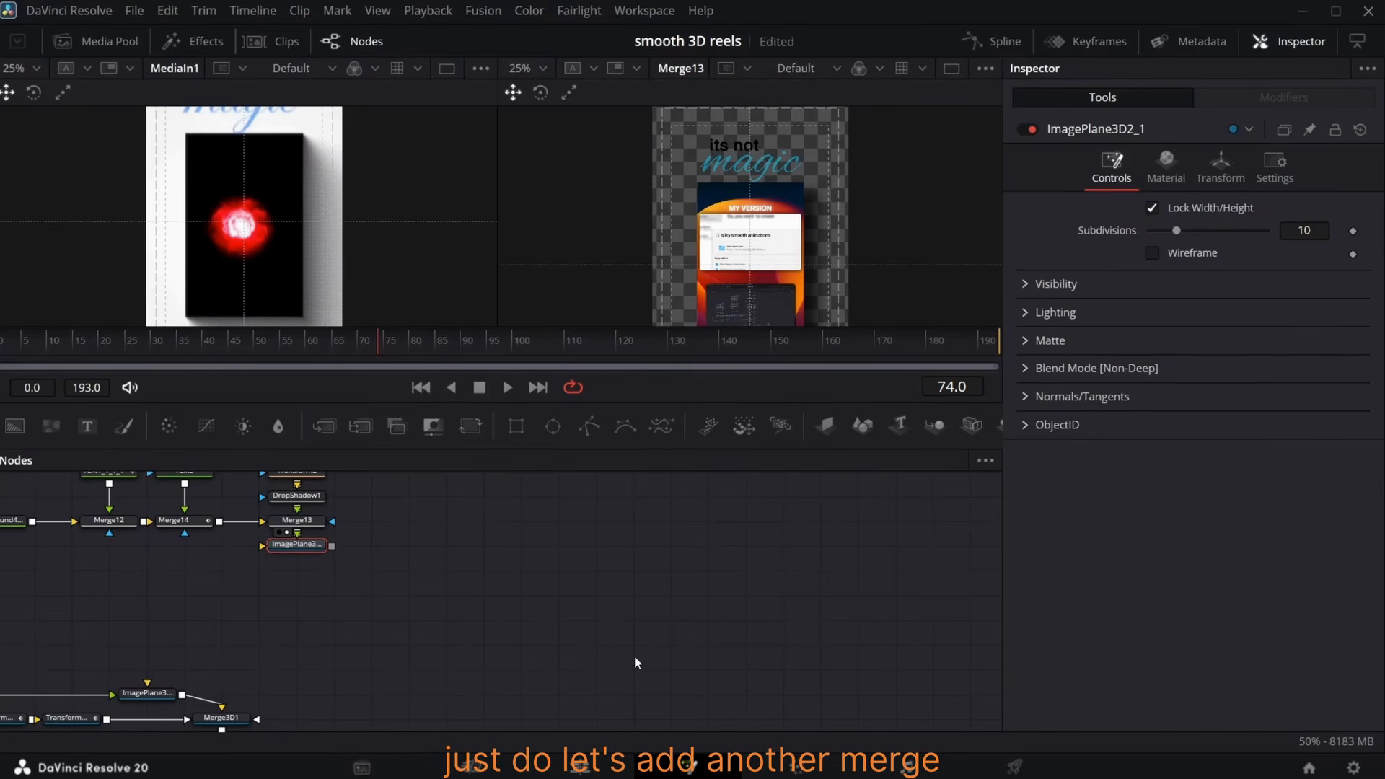
- Add a Merge3D node after the pasted image plane and connect its output to Merge3D1
left_click(826, 426)
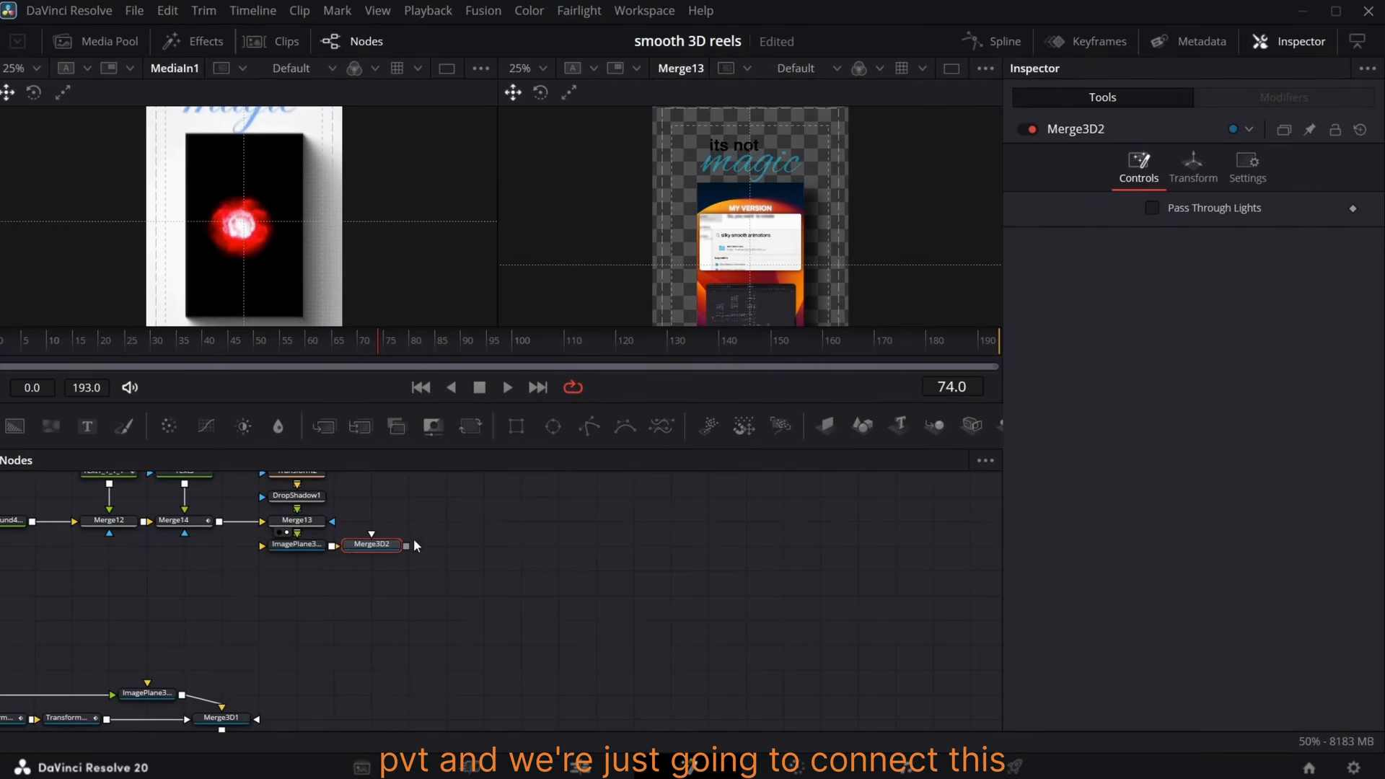
left_click_drag(397, 544, 242, 714)
left_click(327, 639)
scroll(356, 557, "down", 1)
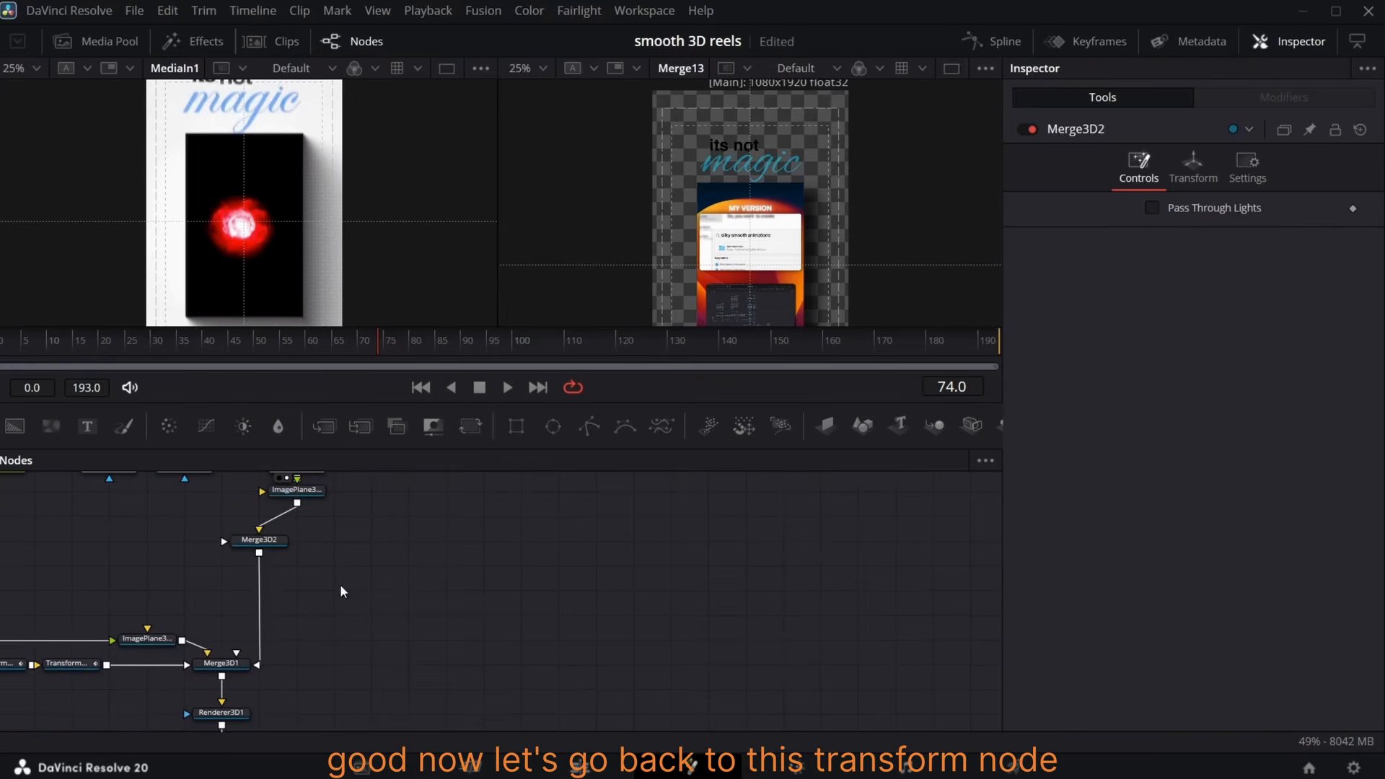
- Examine Transform3D2's Translation X keyframes at frames 62 and 63
scroll(289, 606, "left", 2)
scroll(330, 676, "left", 4)
scroll(460, 649, "down", 1)
left_click(451, 610)
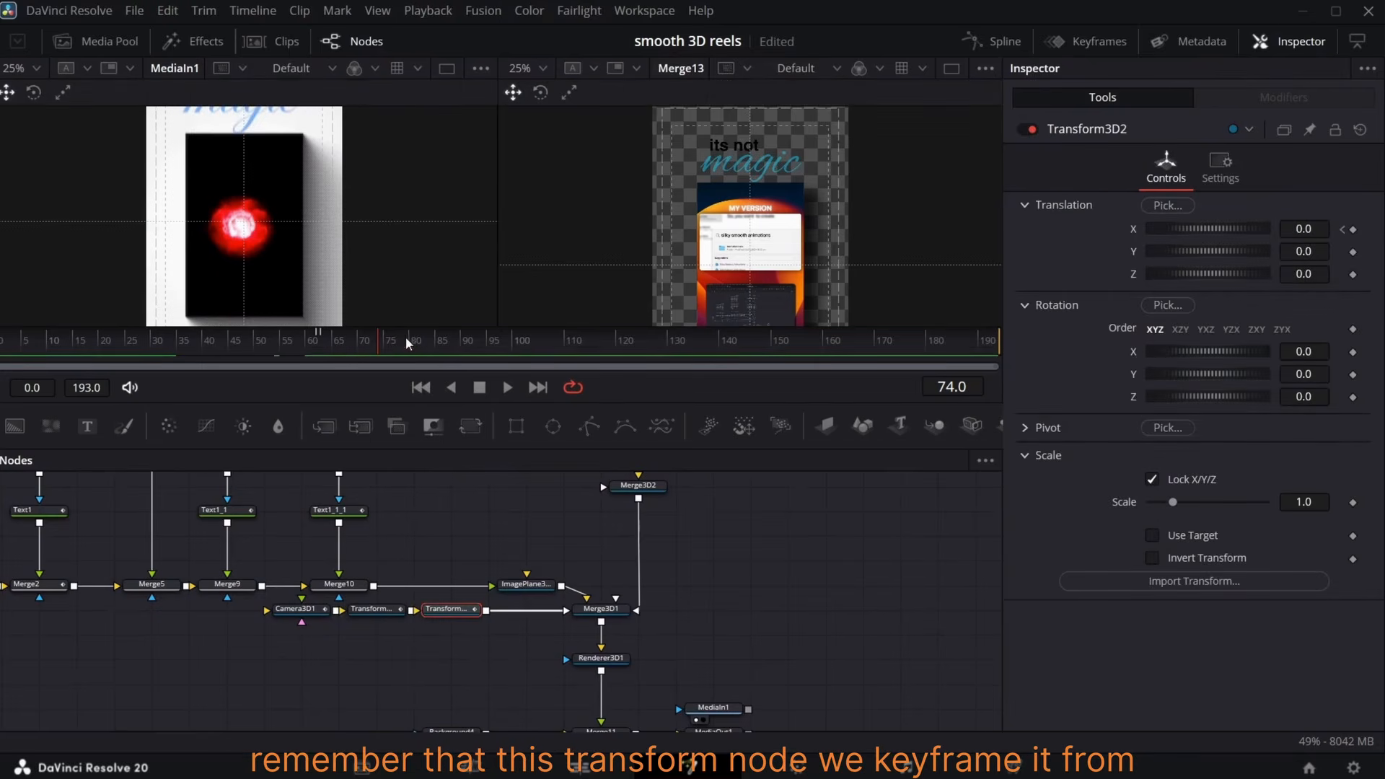
left_click_drag(348, 344, 325, 347)
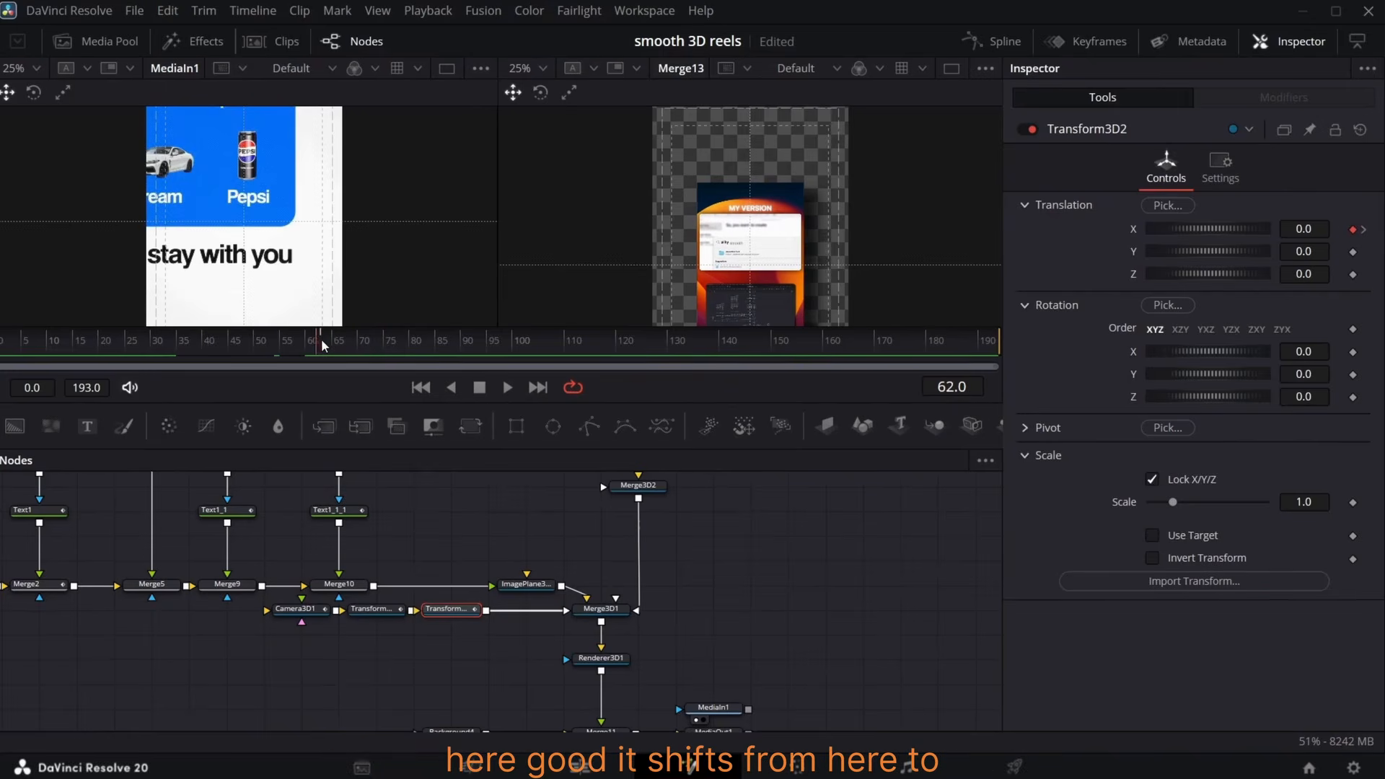
left_click(323, 339)
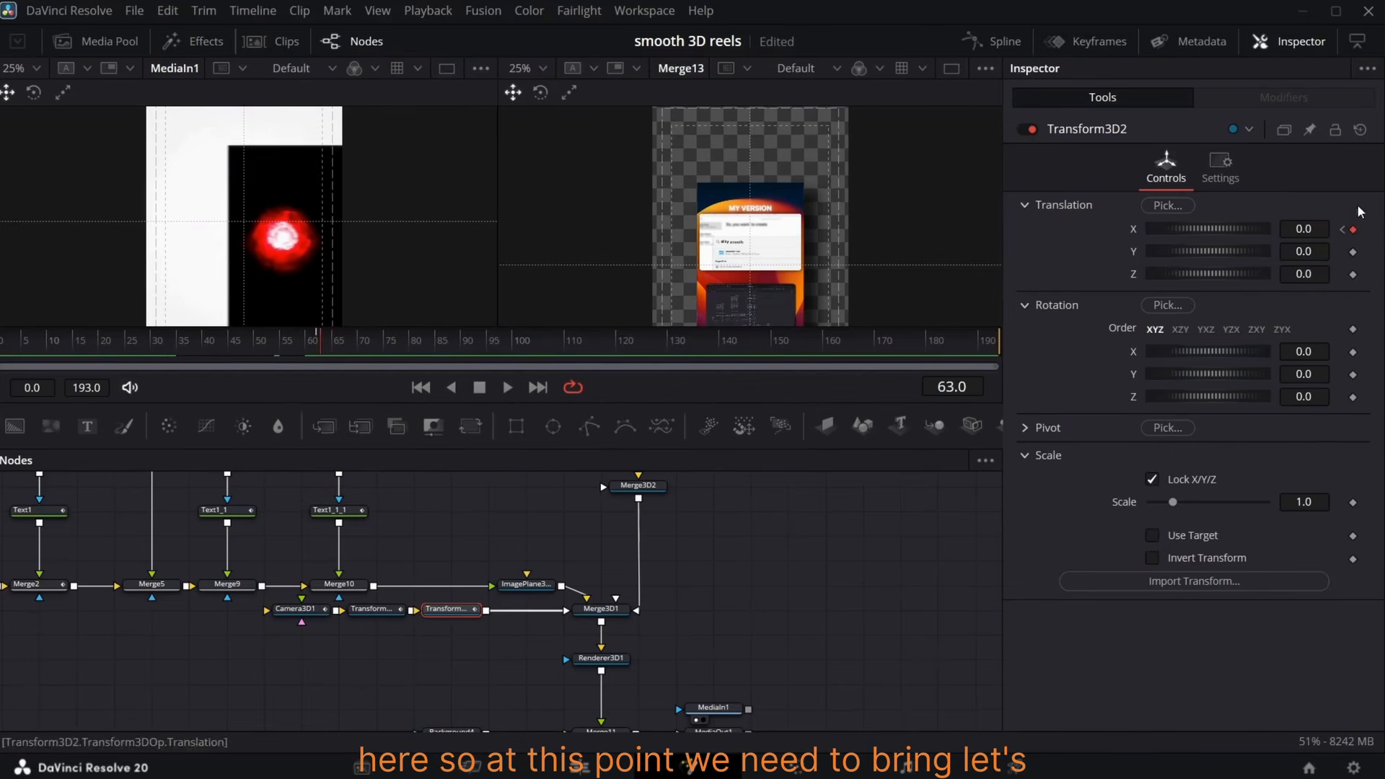
- Show the MediaOut1 output in the second viewer
scroll(718, 595, "down", 3)
left_click(704, 580)
scroll(803, 551, "up", 5)
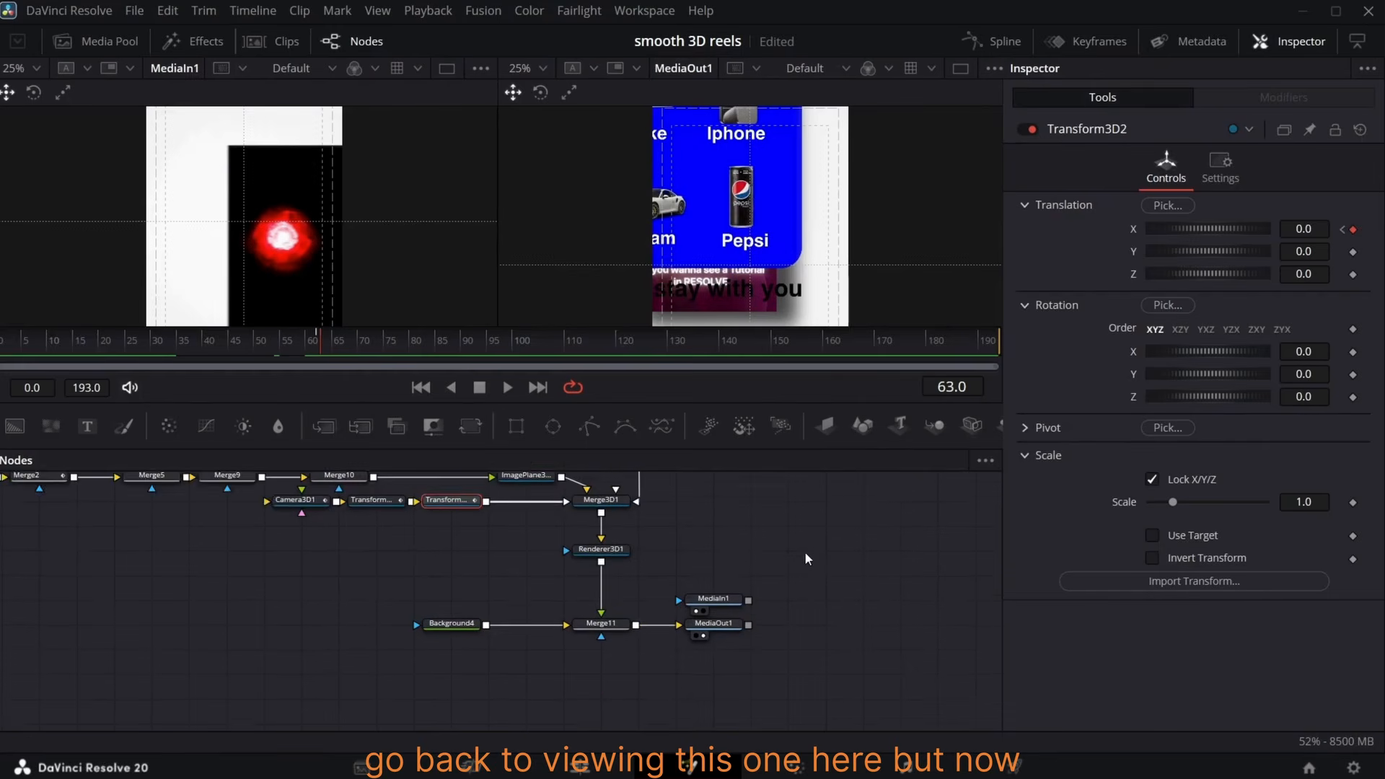
scroll(650, 577, "down", 5)
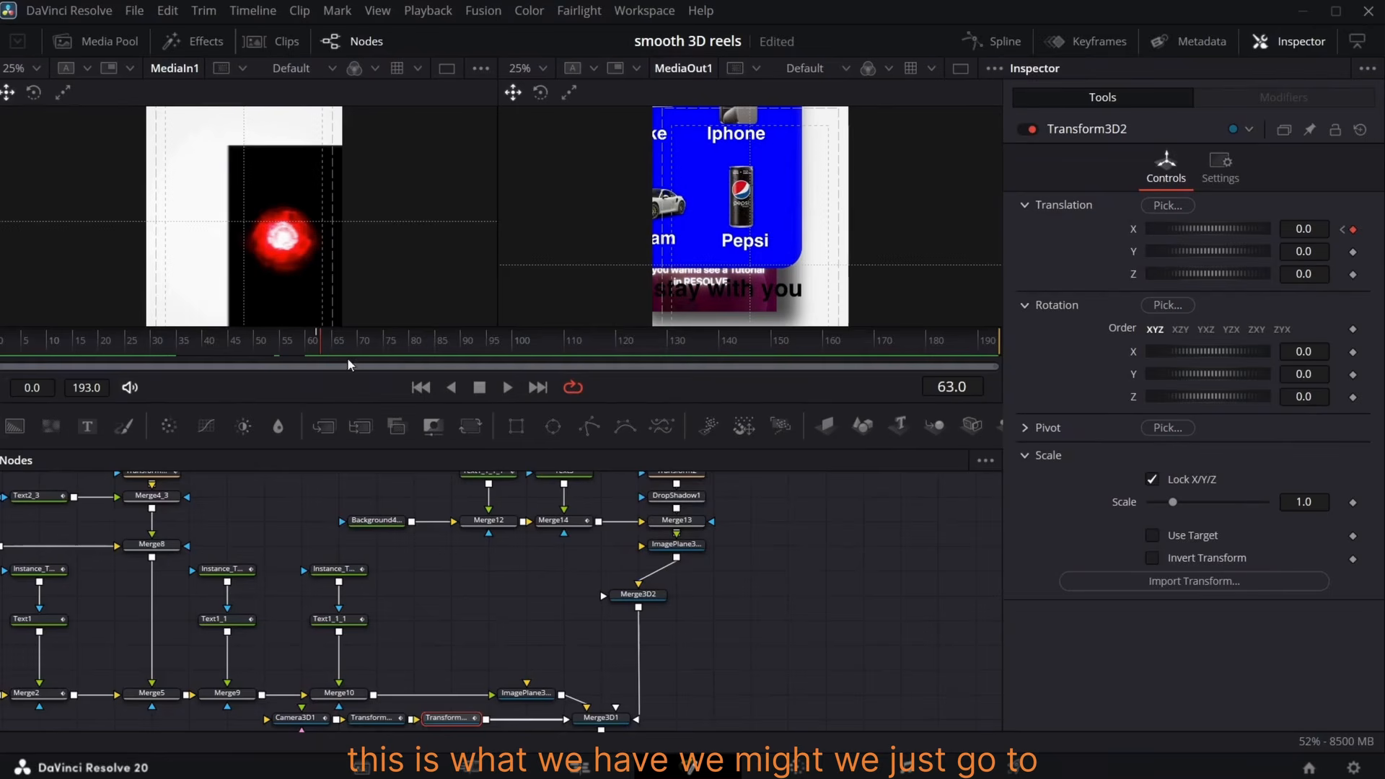
- Set ImagePlane3D2_1's Translation X to 0.642 and check Transform3D2's X keyframes around frame 63
left_click(683, 546)
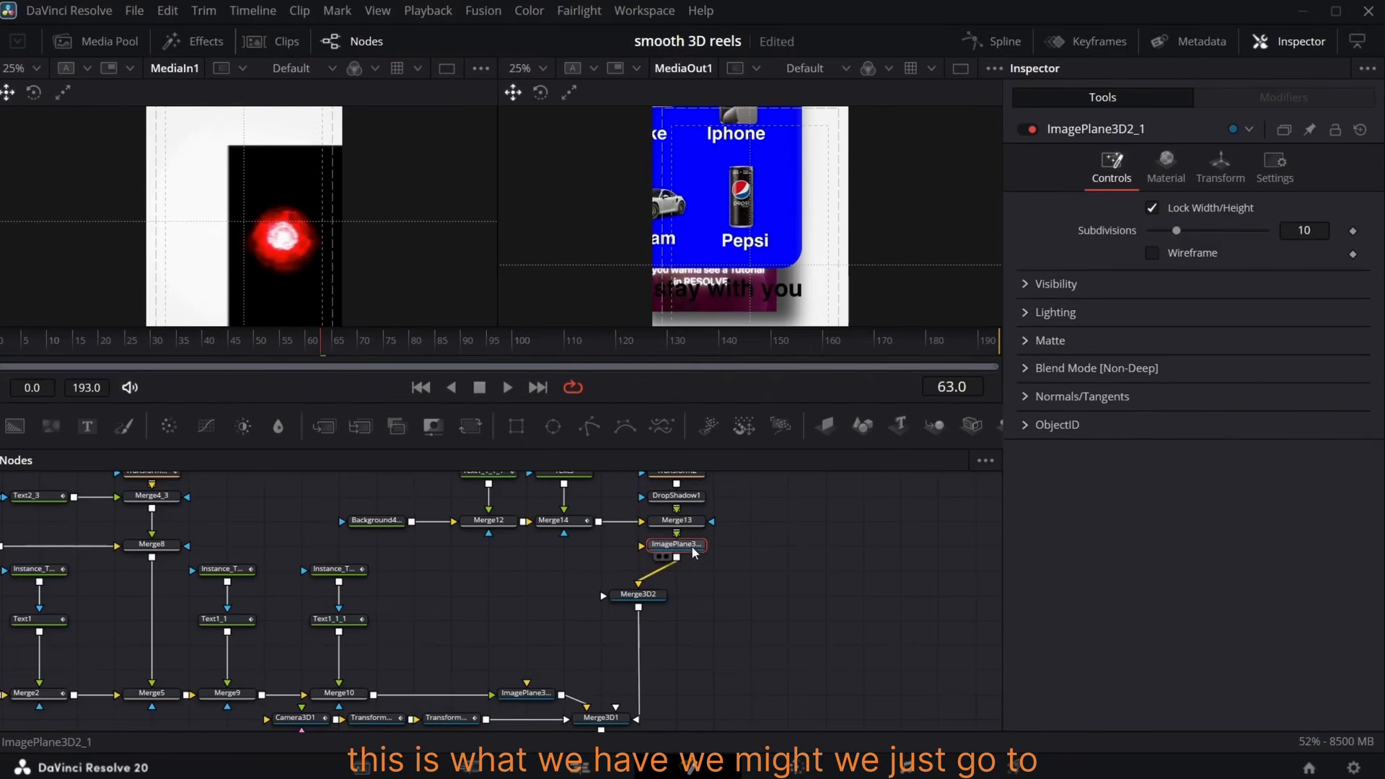
left_click(1220, 169)
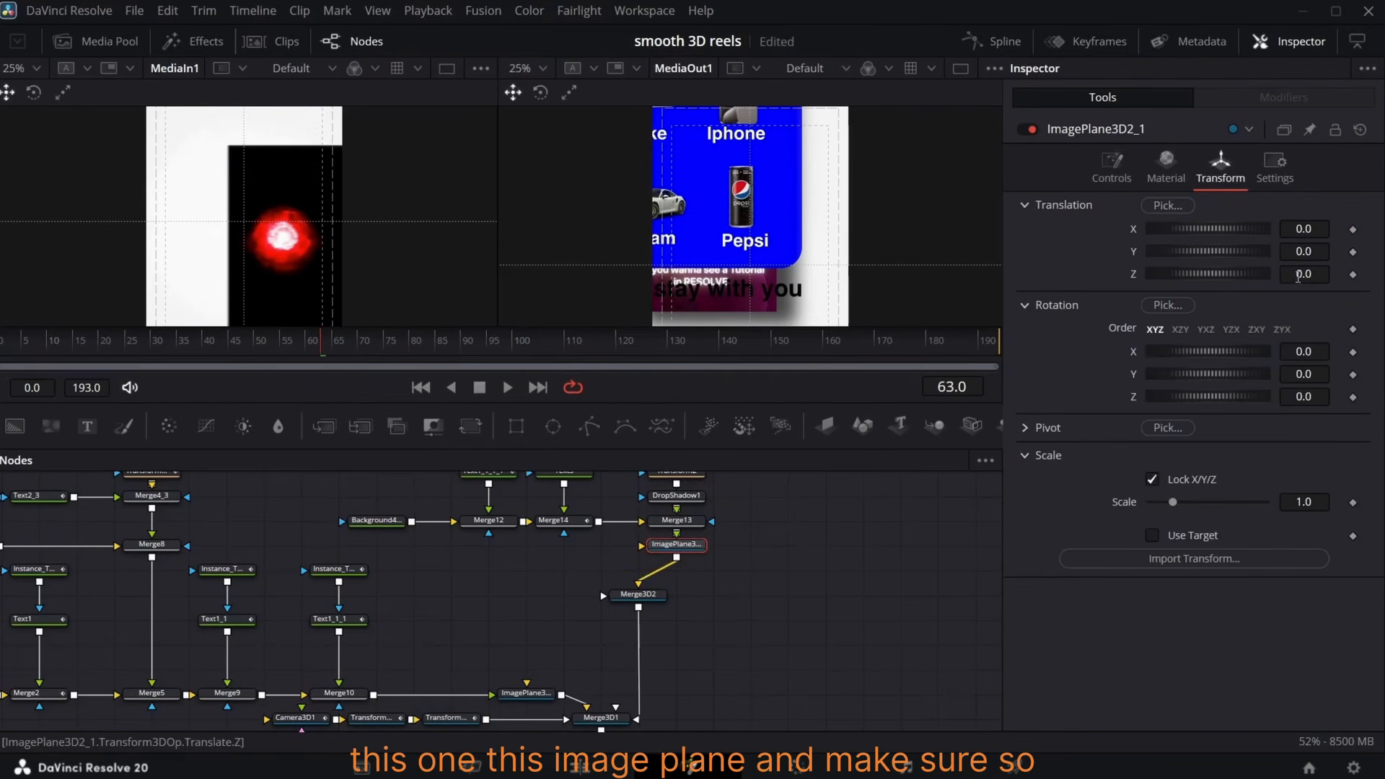
left_click(451, 717)
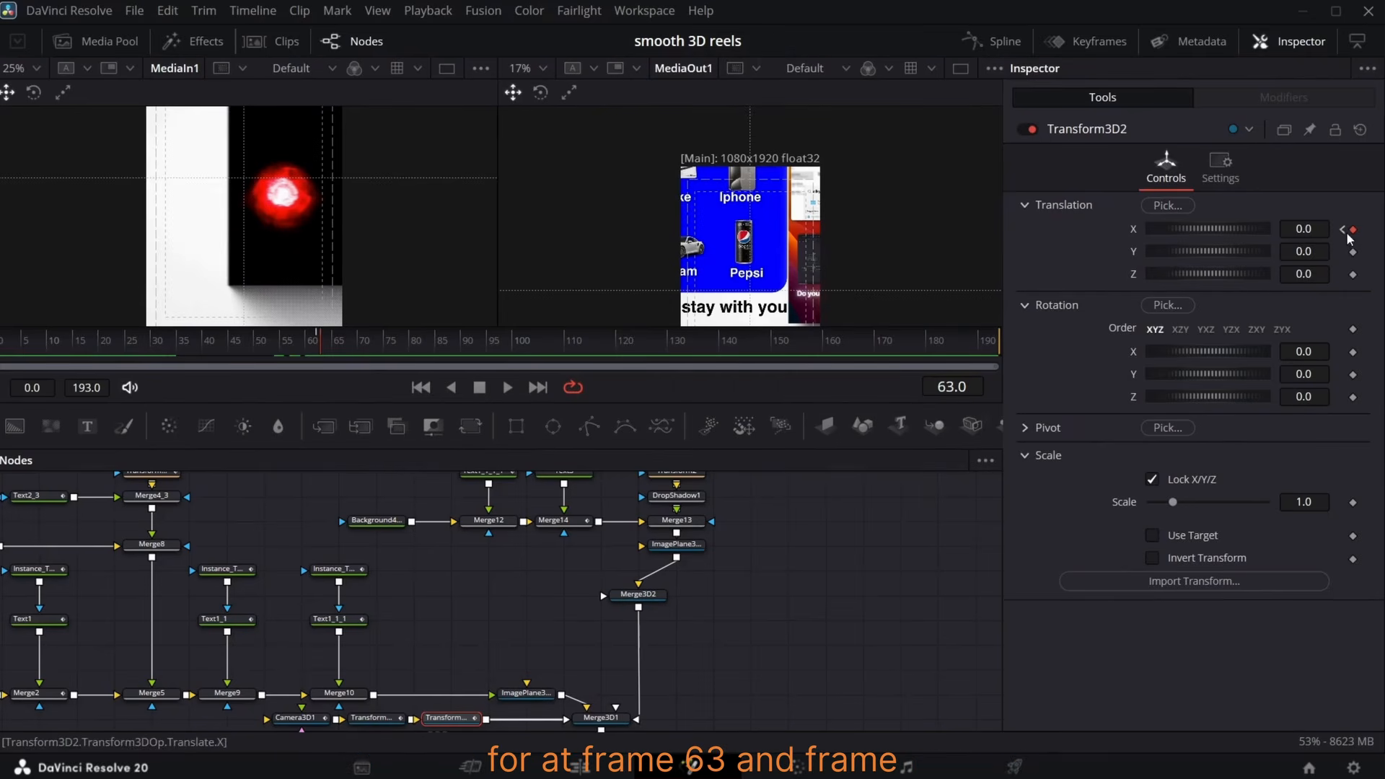
left_click(1344, 231)
left_click(1364, 230)
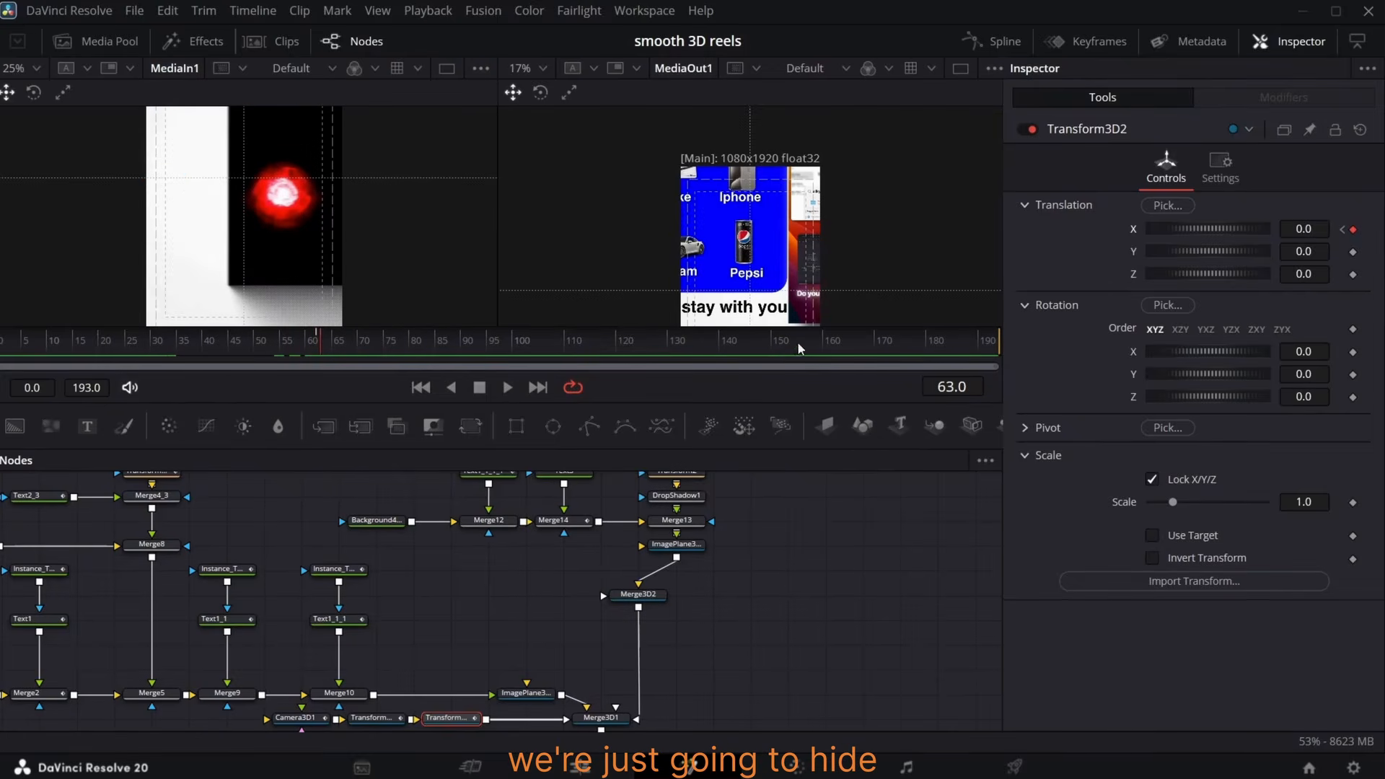
- Disable ImagePlane3D2_1 and raise Transform3D2's Translation X to 0.594 at frame 63 to move the old scene out of frame
left_click(638, 594)
left_click(675, 543)
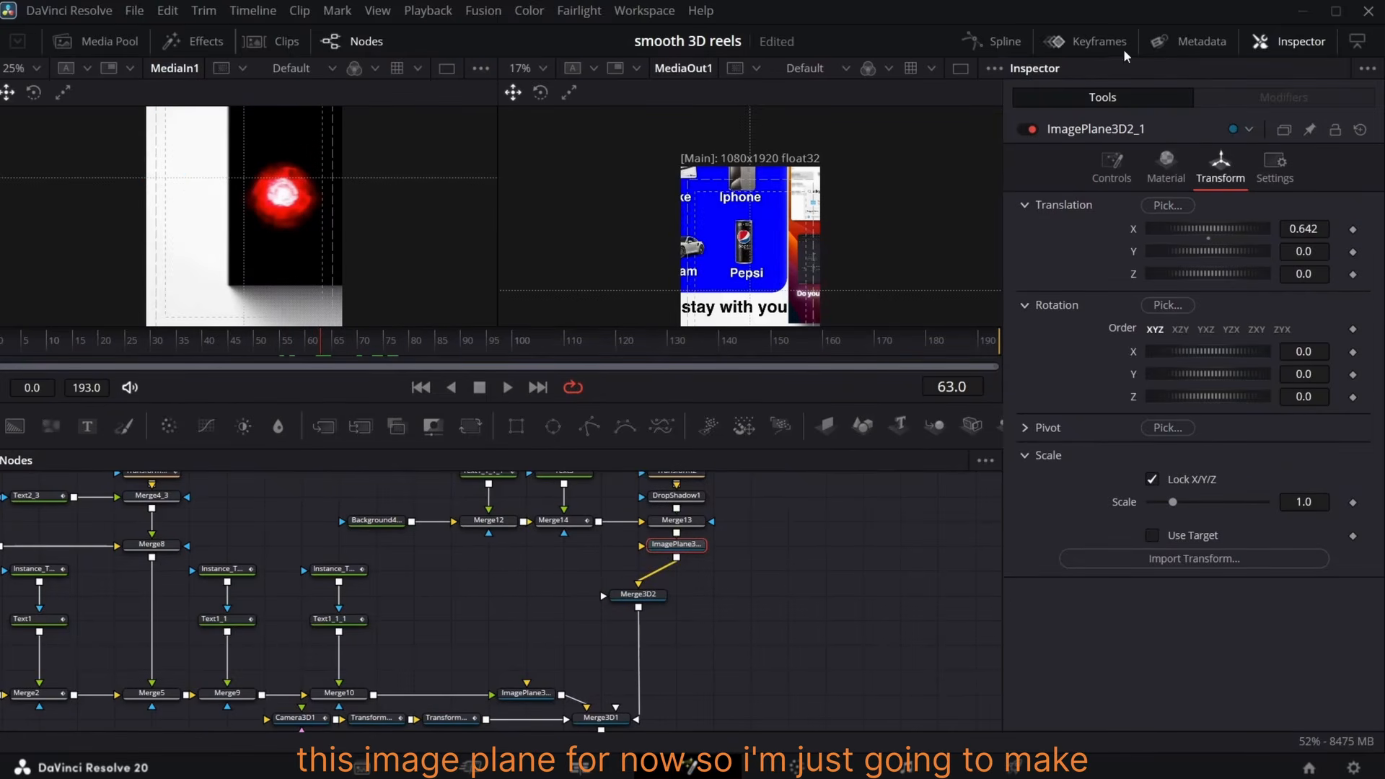
left_click(1033, 131)
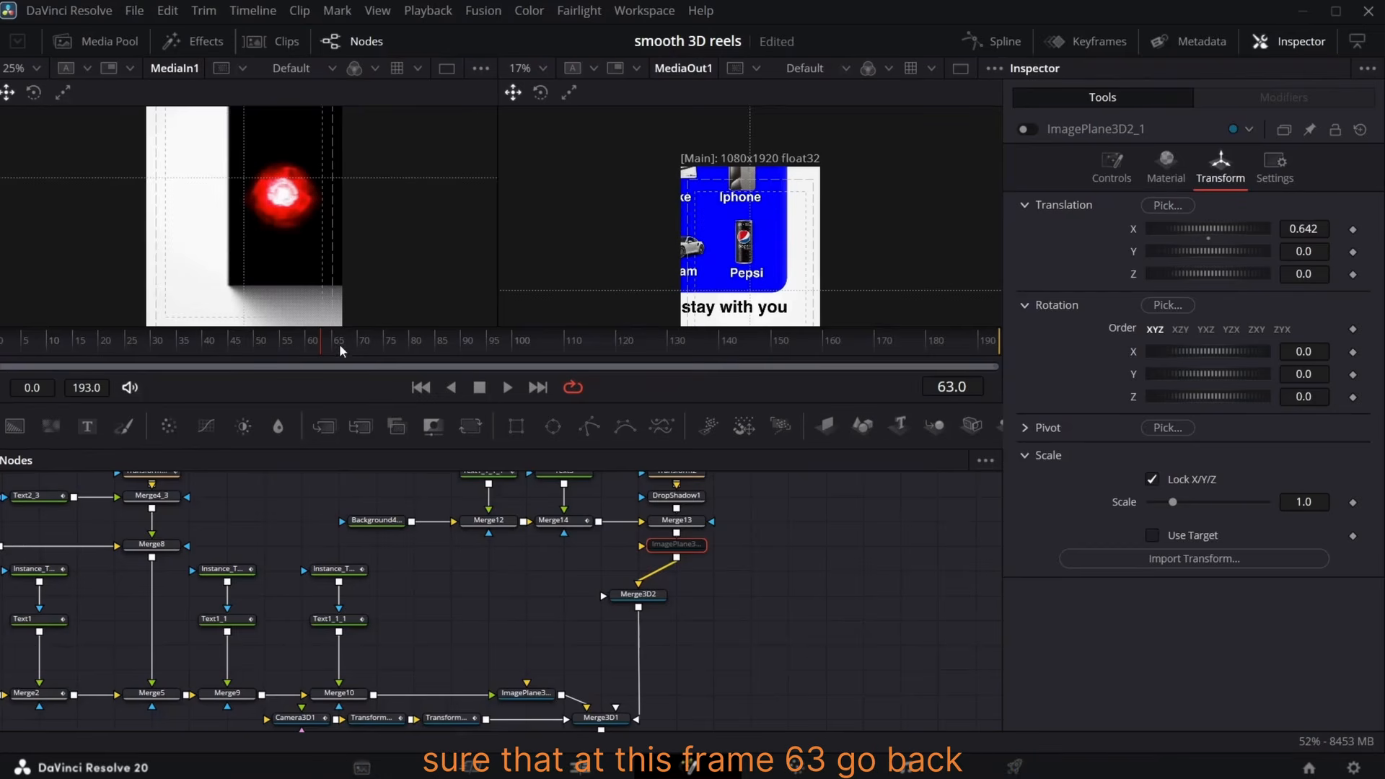
left_click(439, 720)
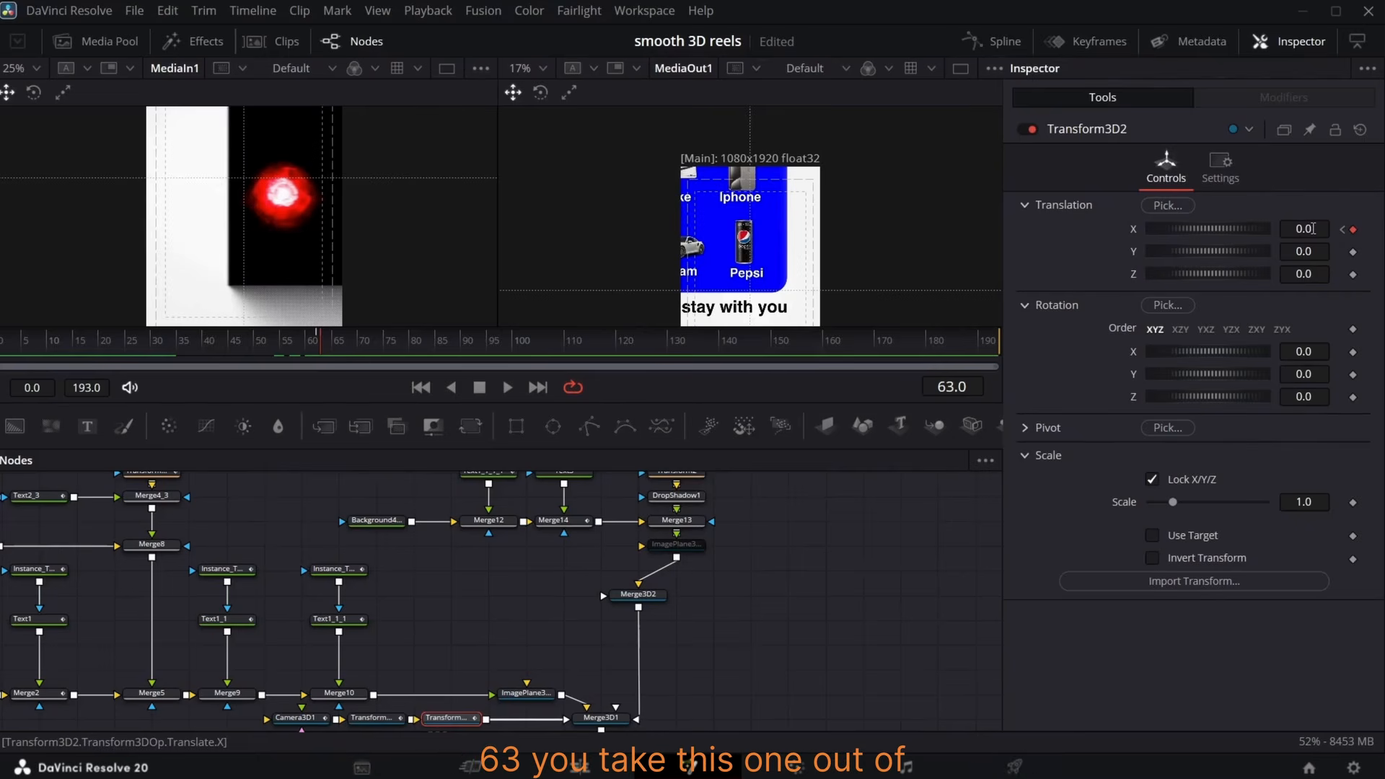
left_click_drag(1315, 229, 1380, 229)
- Re-enable ImagePlane3D2_1 and check the new scene's placement at frame 63
left_click(678, 545)
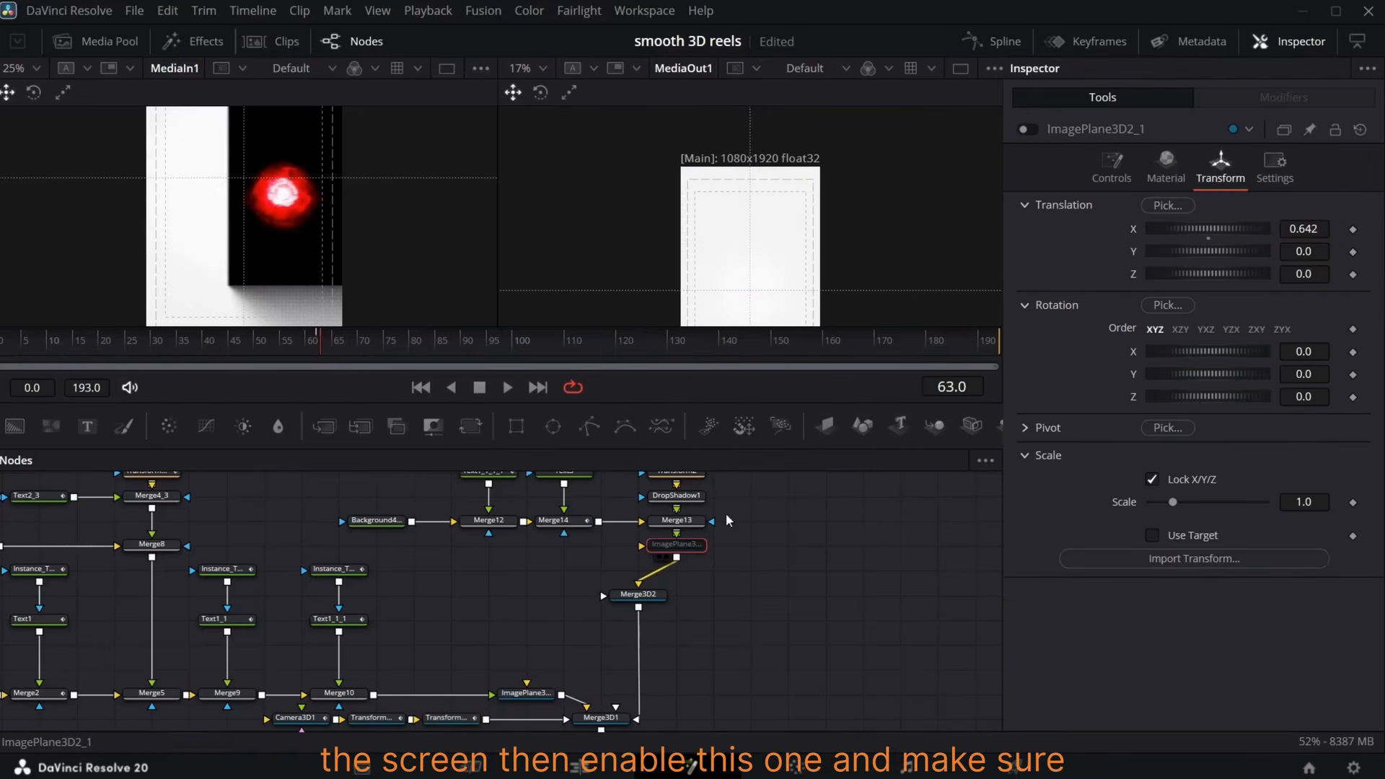
left_click(1026, 130)
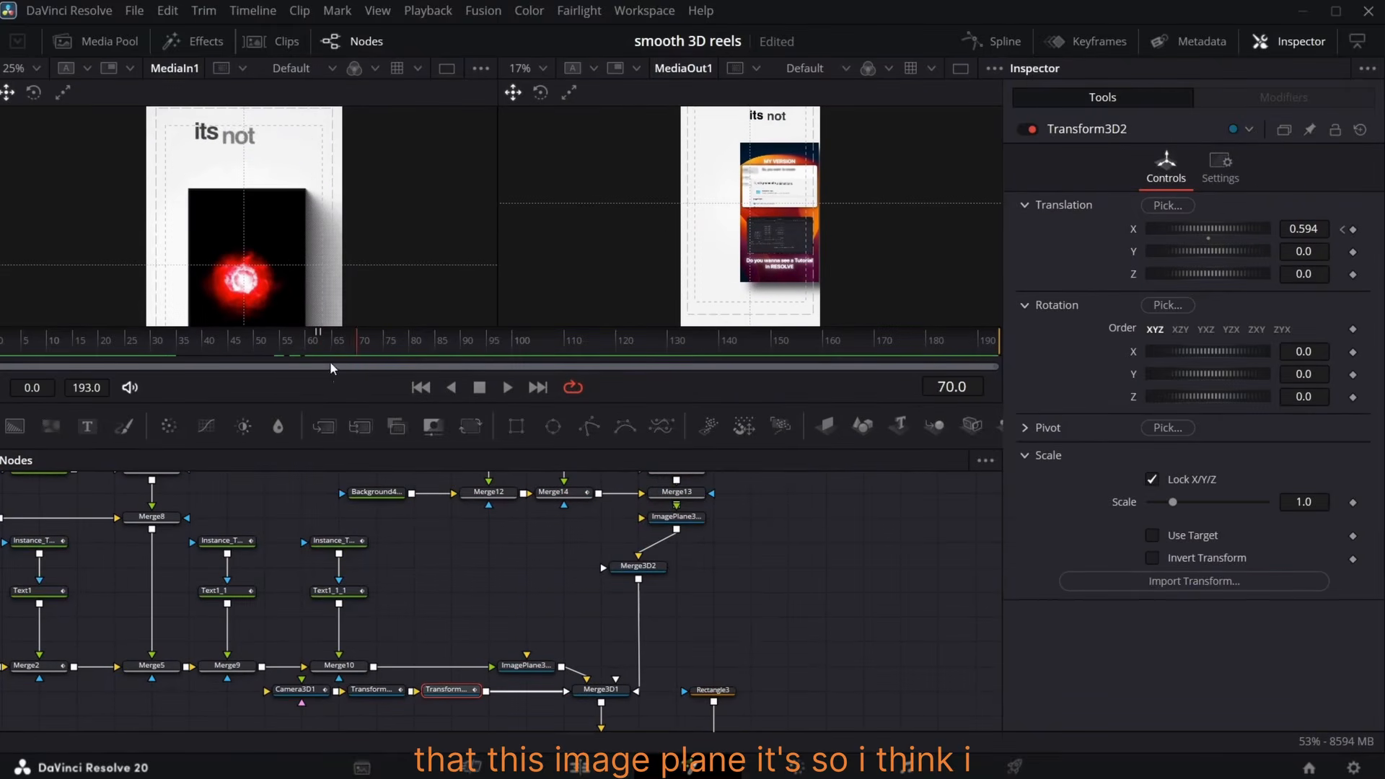
left_click_drag(327, 352, 321, 352)
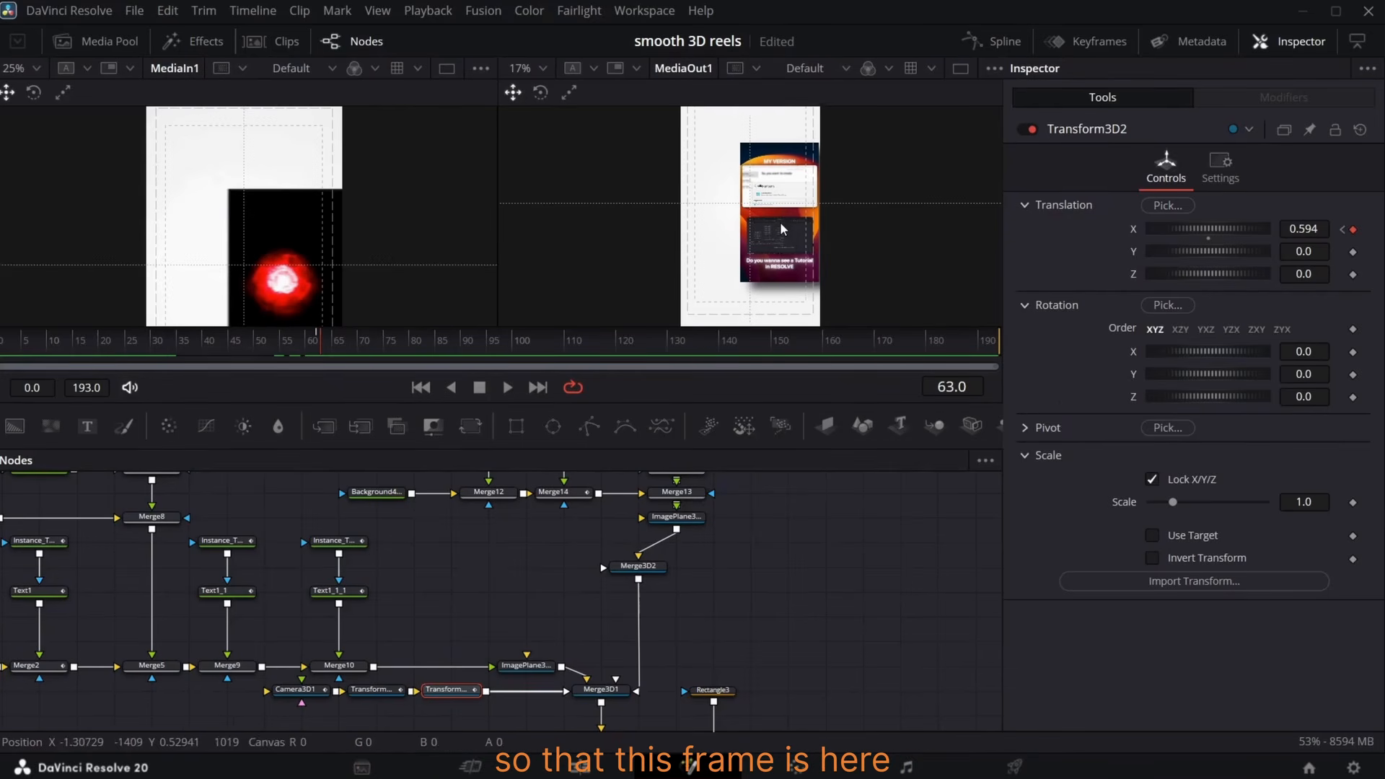
scroll(781, 228, "down", 1)
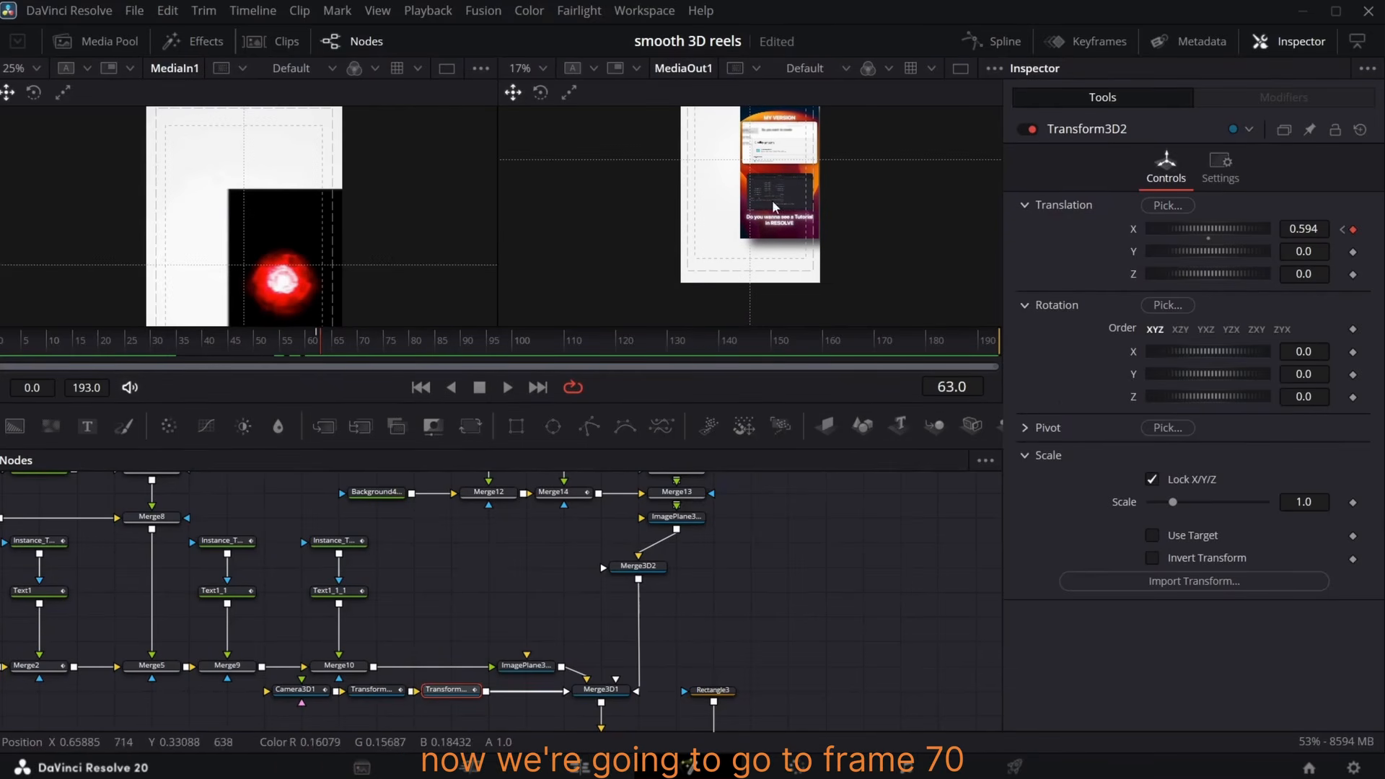
- Keyframe Transform3D2's Translation X at 0.756 on frame 70
left_click(357, 346)
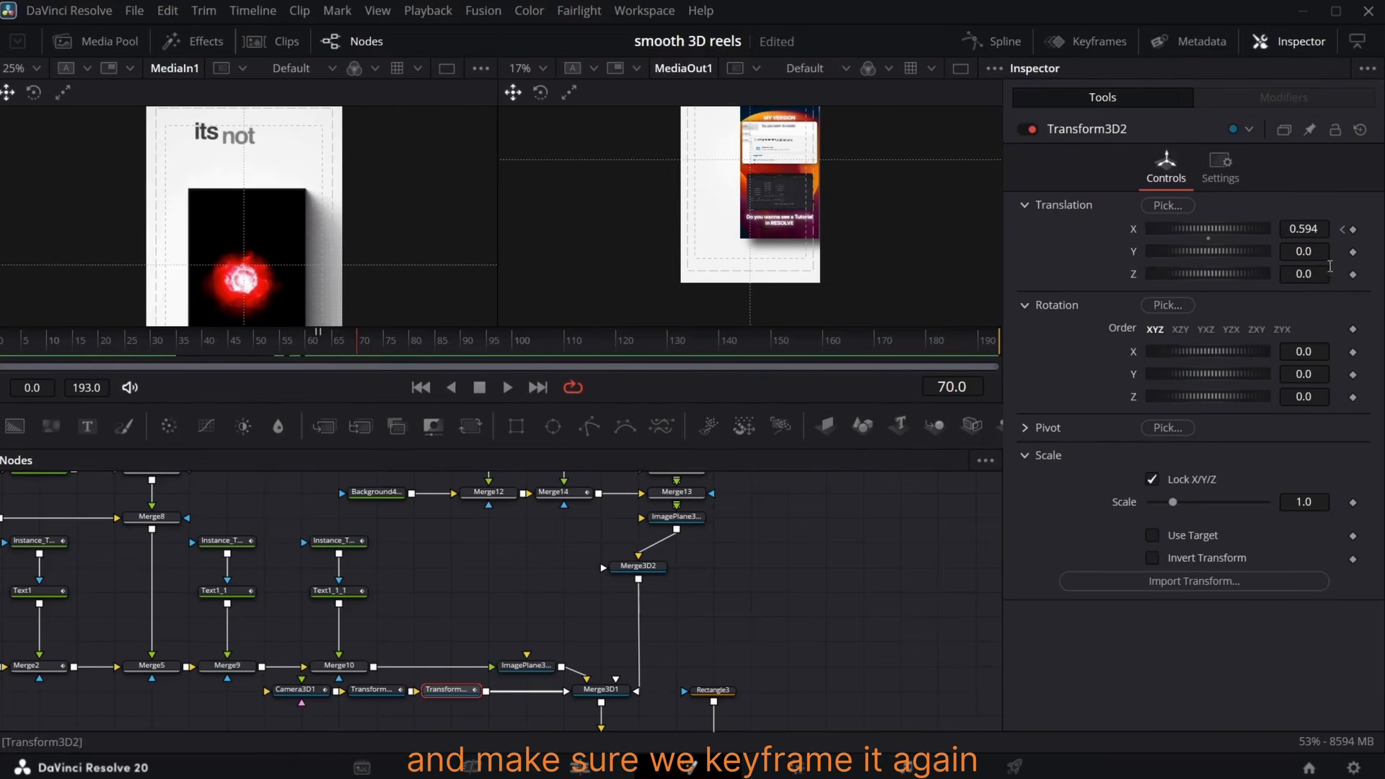
left_click(1352, 230)
left_click_drag(1304, 229, 1341, 229)
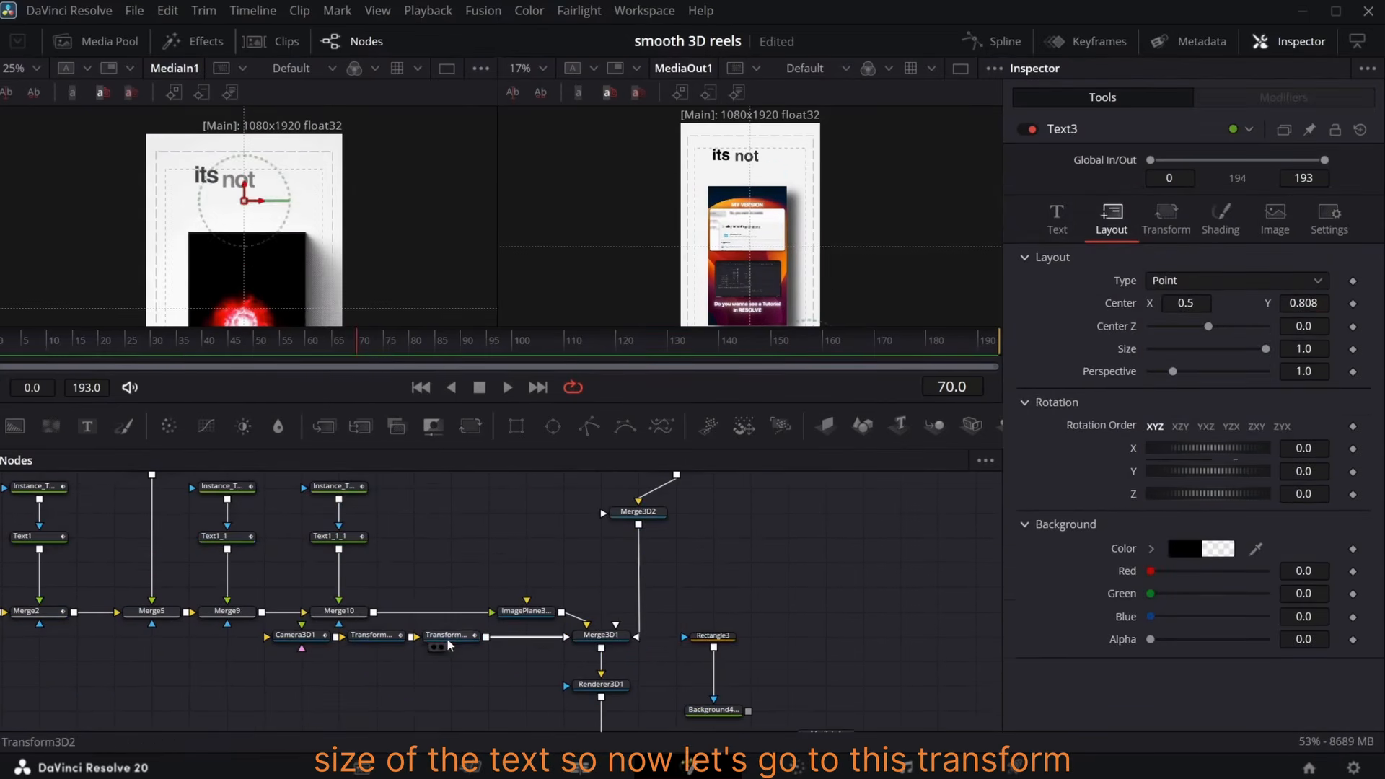
- Apply an Out Cubic ease to Transform3D2's X Offset curve between frames 63 and 70 and preview the motion
left_click(448, 637)
left_click(992, 41)
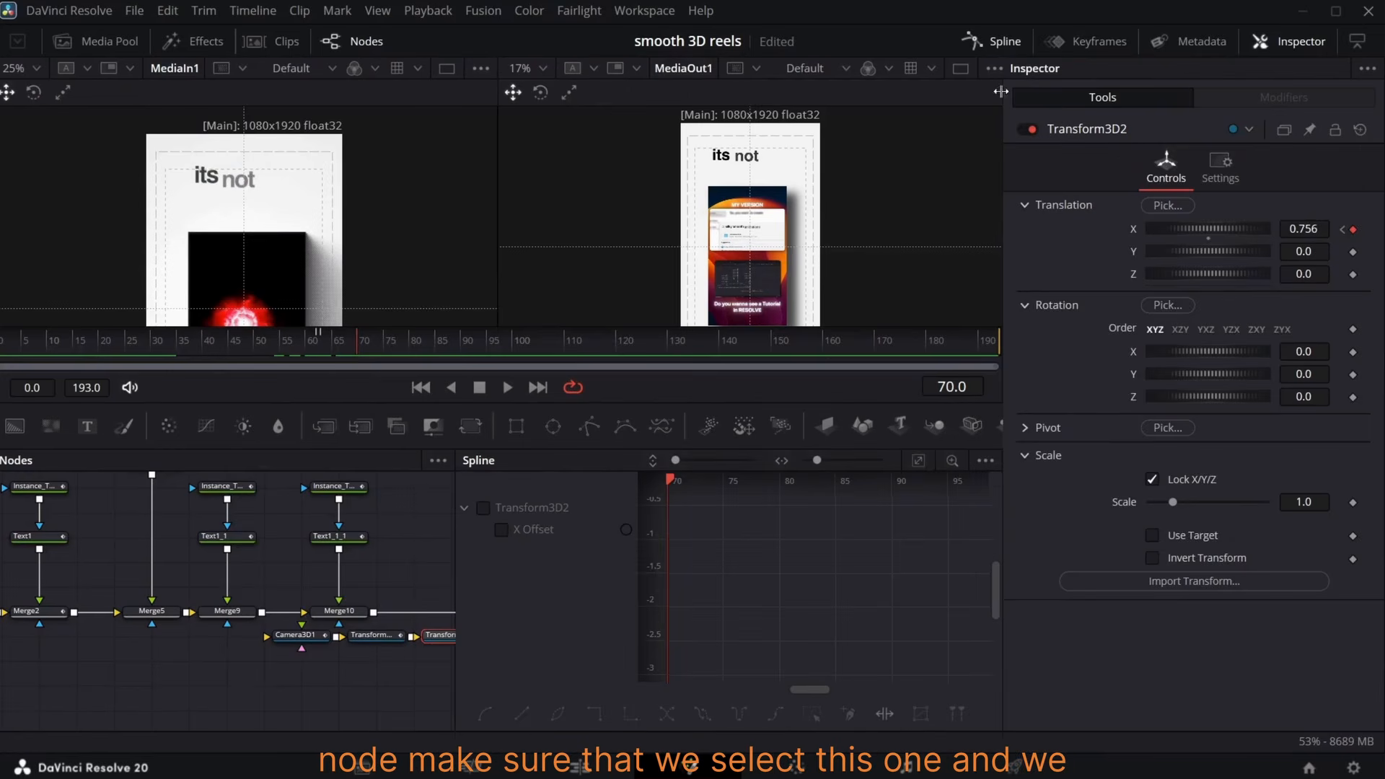
left_click(484, 508)
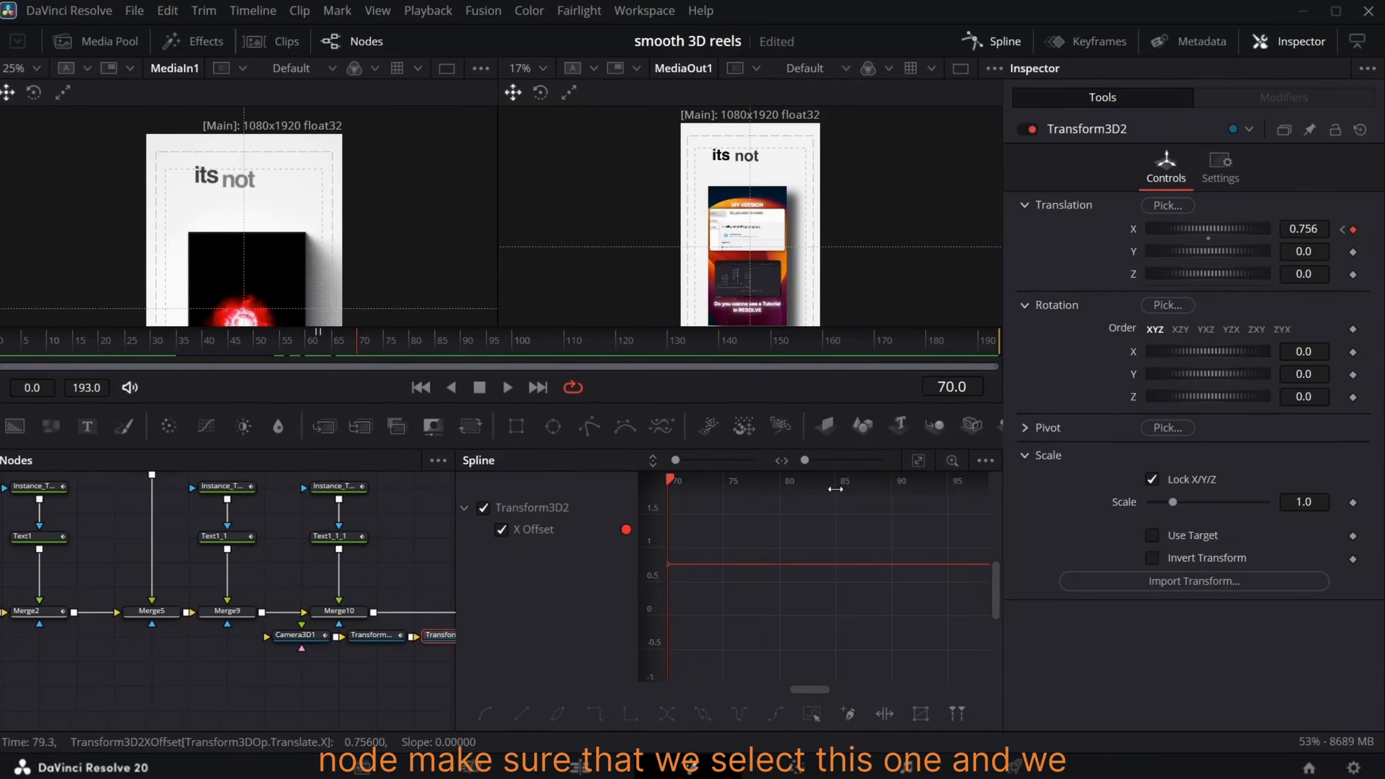
left_click_drag(732, 523, 678, 694)
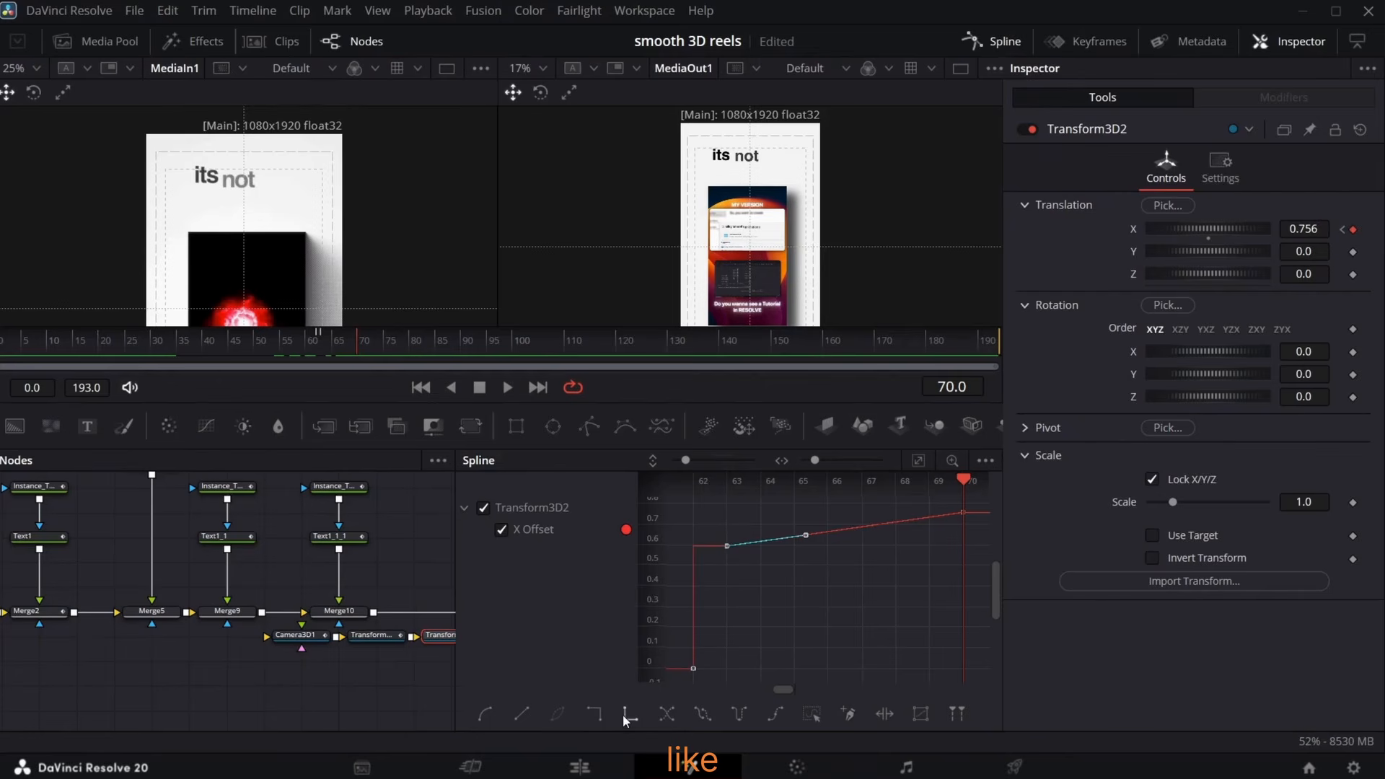
scroll(712, 579, "right", 1)
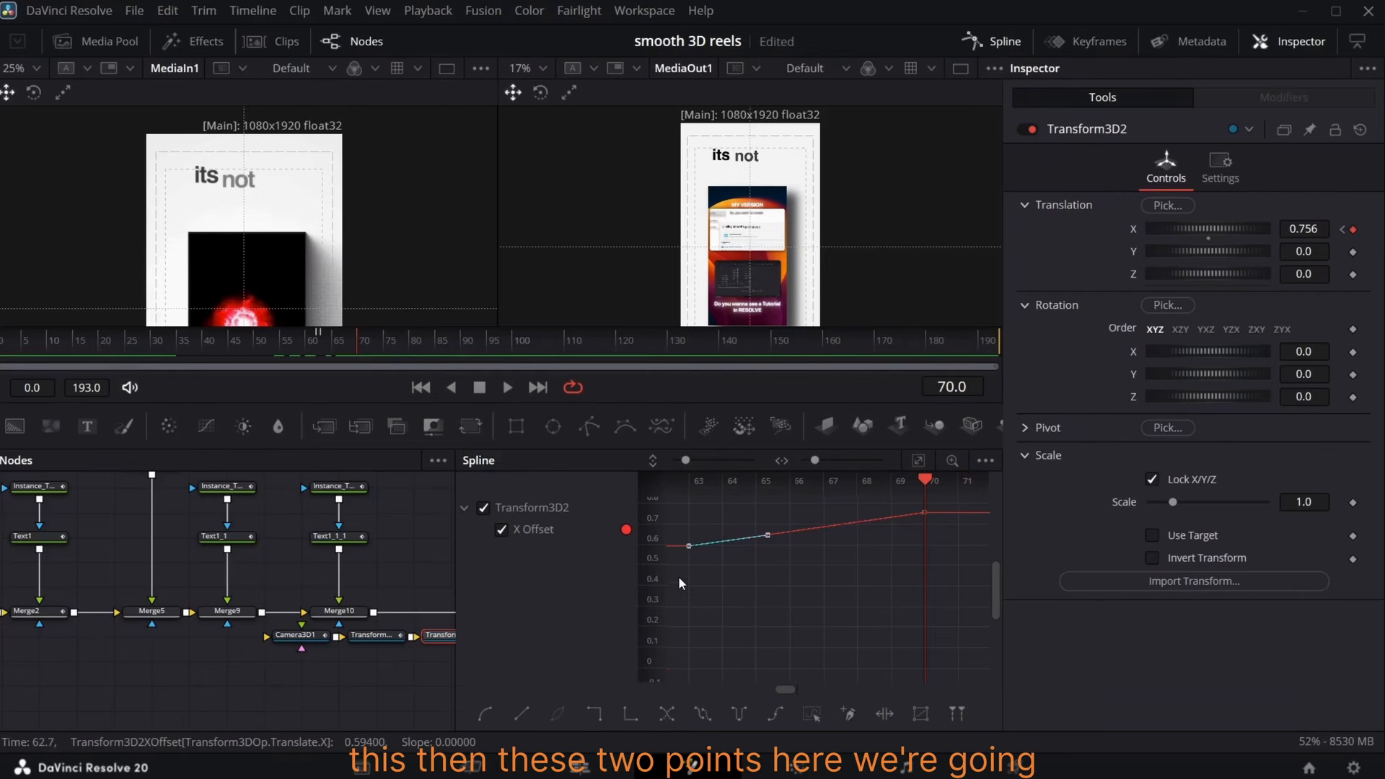
left_click_drag(679, 577, 933, 566)
right_click(869, 588)
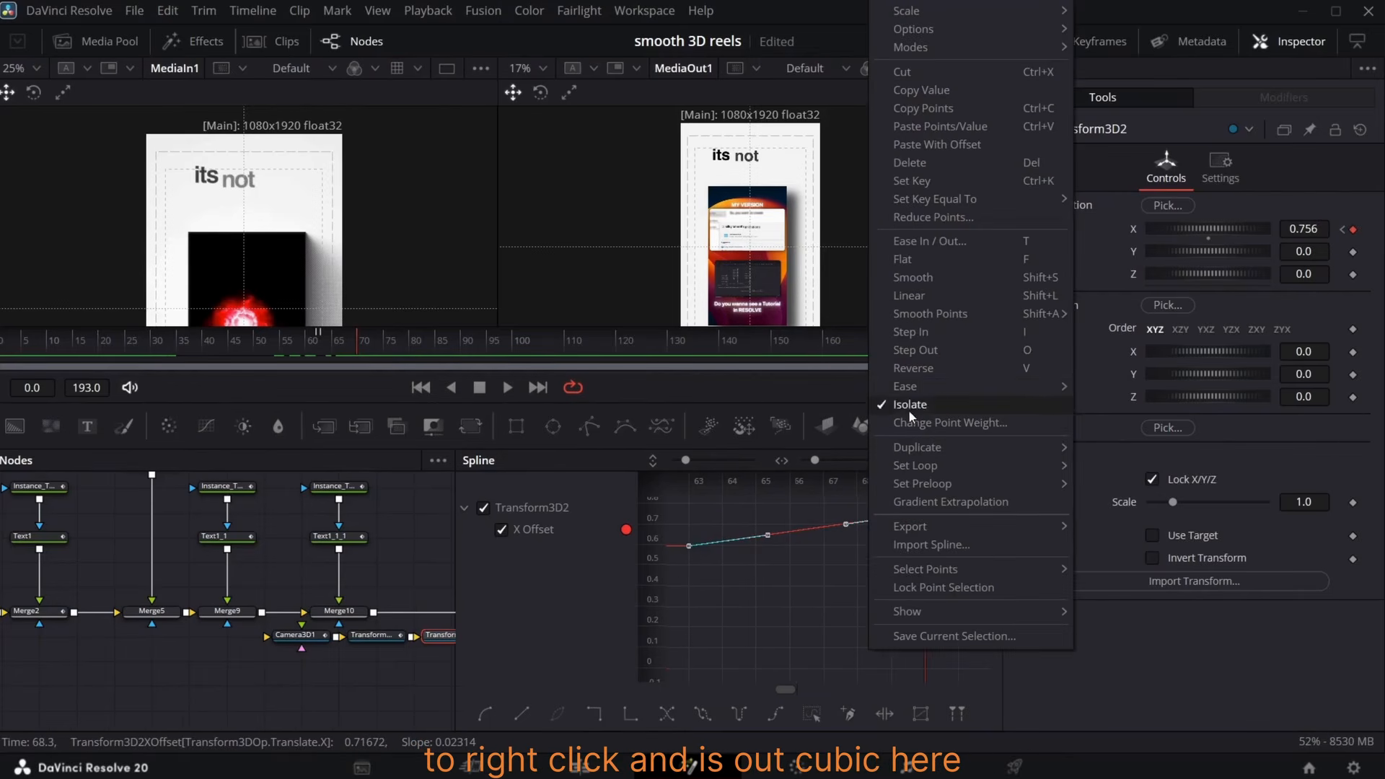
mouse_move(934, 392)
left_click(1141, 442)
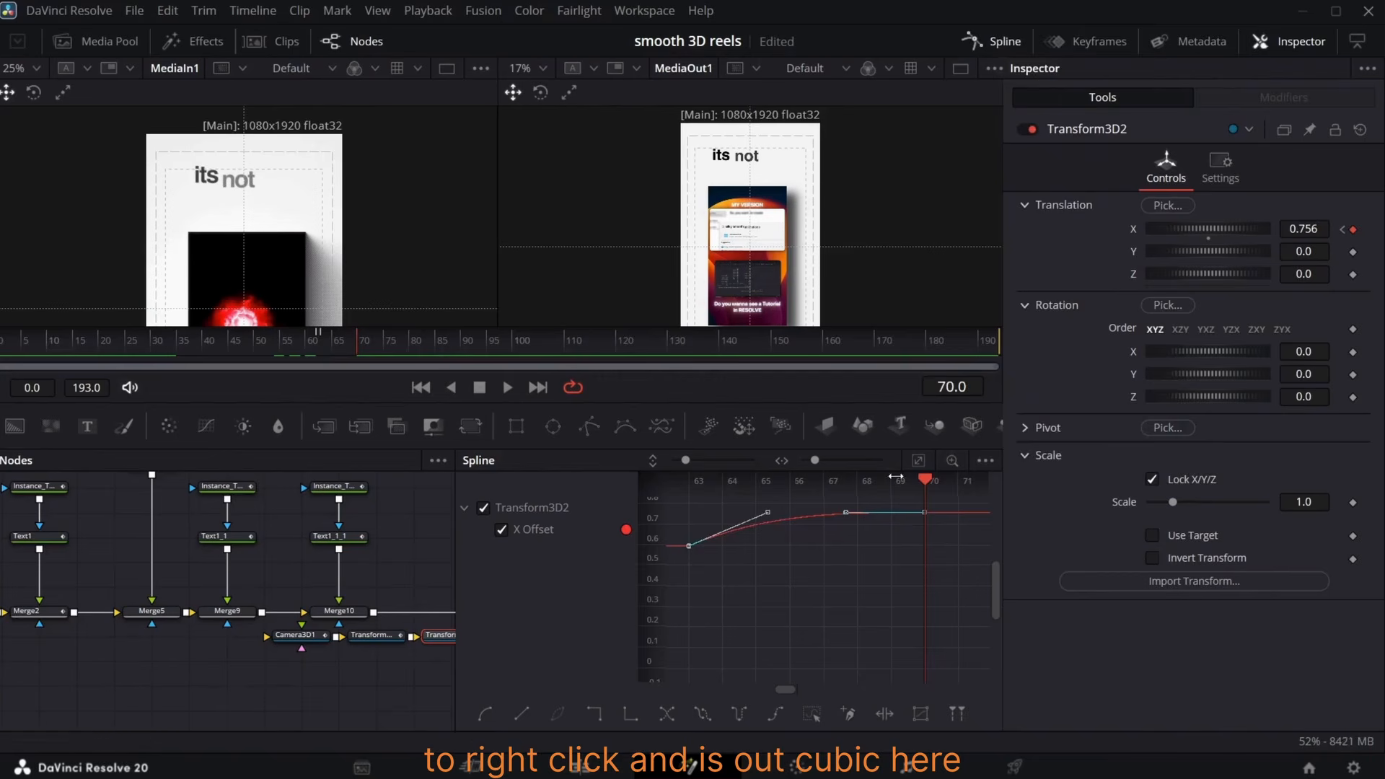
mouse_move(333, 350)
left_mouse_down()
mouse_move(322, 352)
mouse_move(370, 342)
mouse_move(358, 346)
left_mouse_up()
key("F7")
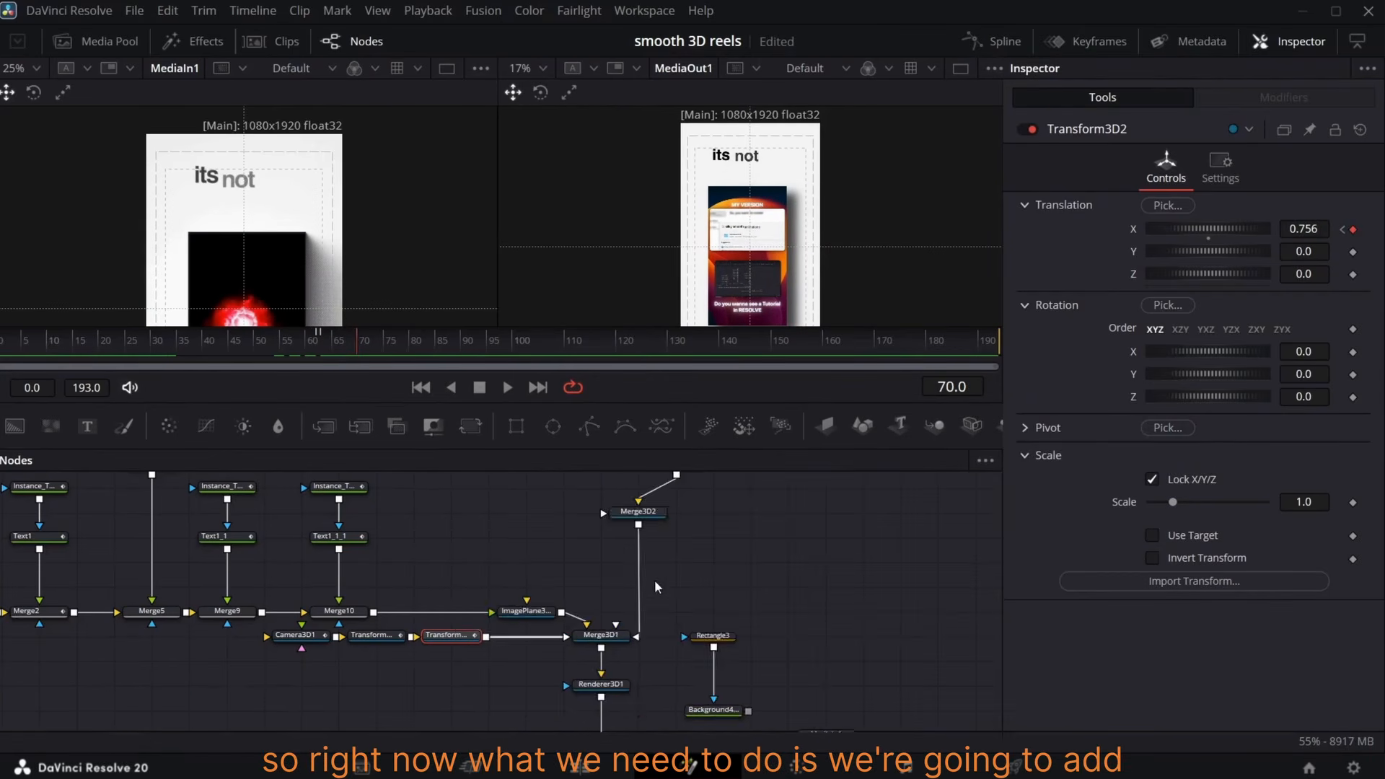
- Move the camera and its two transform nodes lower in the graph and add a Transform 3D node after Transform3D2
scroll(655, 581, "up", 5)
scroll(380, 488, "up", 5)
left_click_drag(238, 627, 281, 691)
left_click(281, 689)
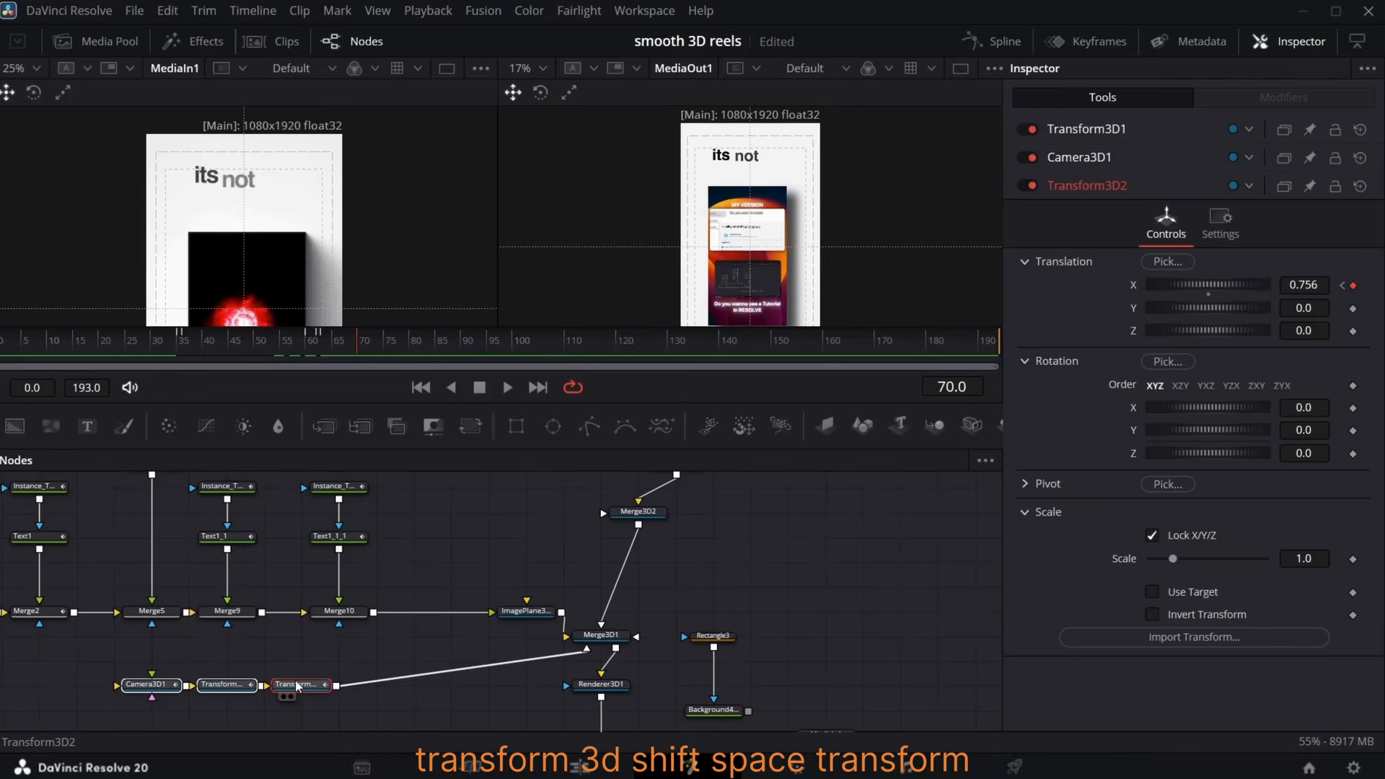
key("shift+space")
type("tra")
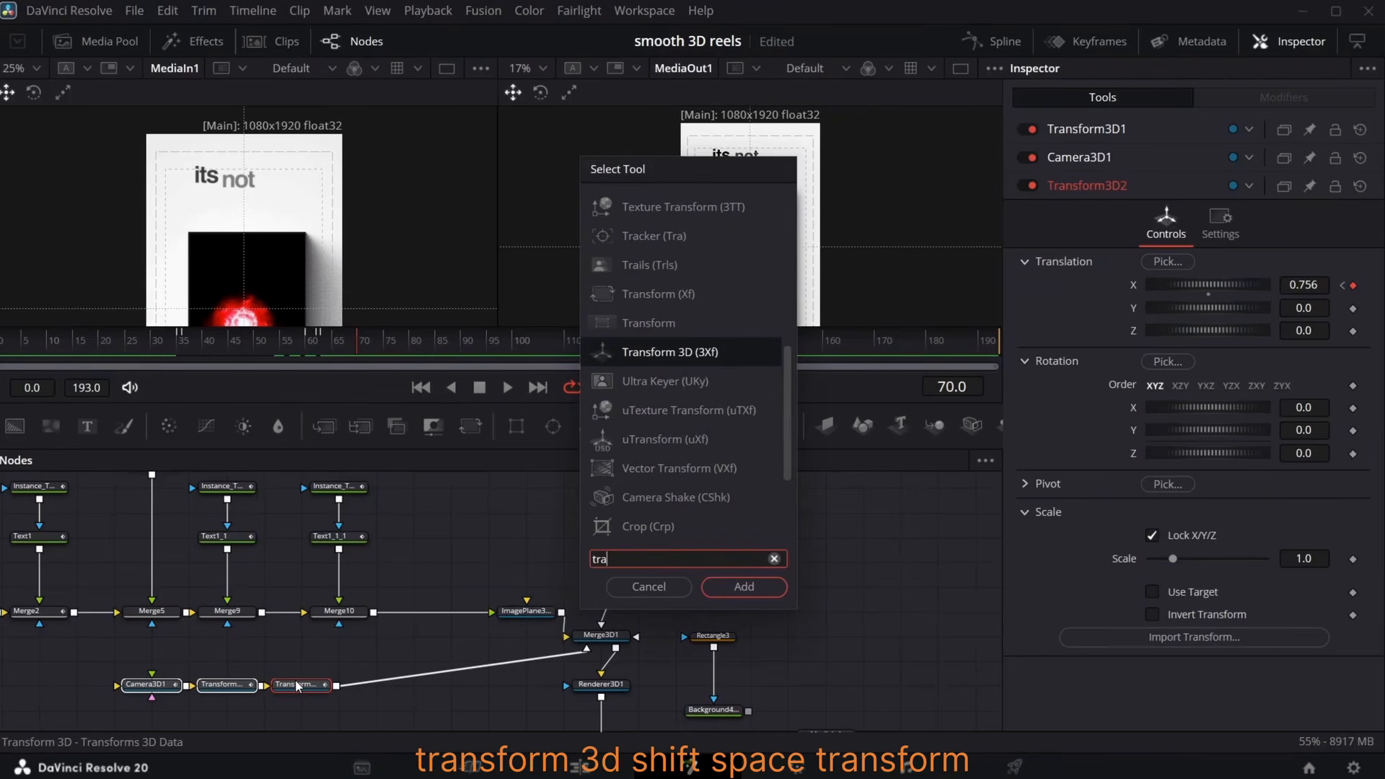
key("Return")
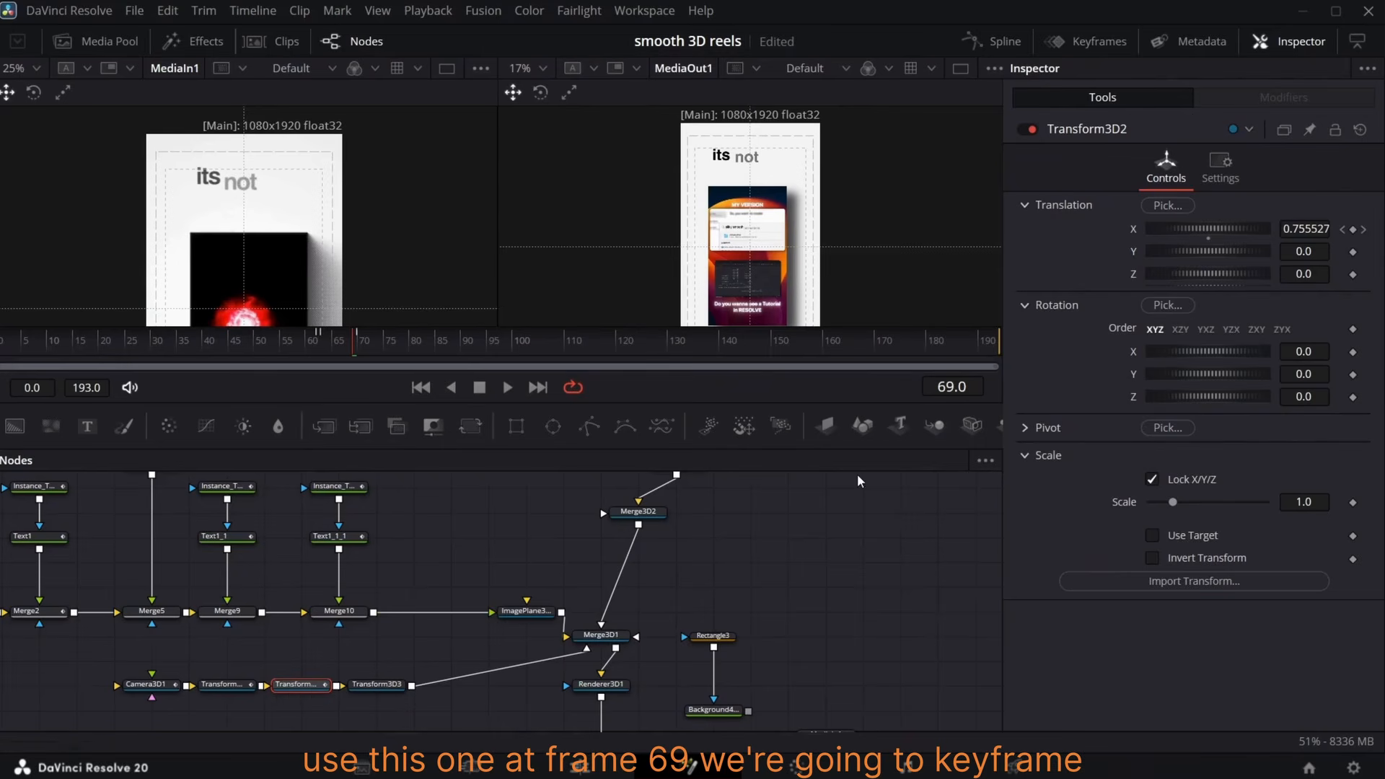
- Keyframe Transform3D2's Translation Y at 0.0 on frame 69 and at -1.094 on frame 90
left_click(1352, 254)
key("space")
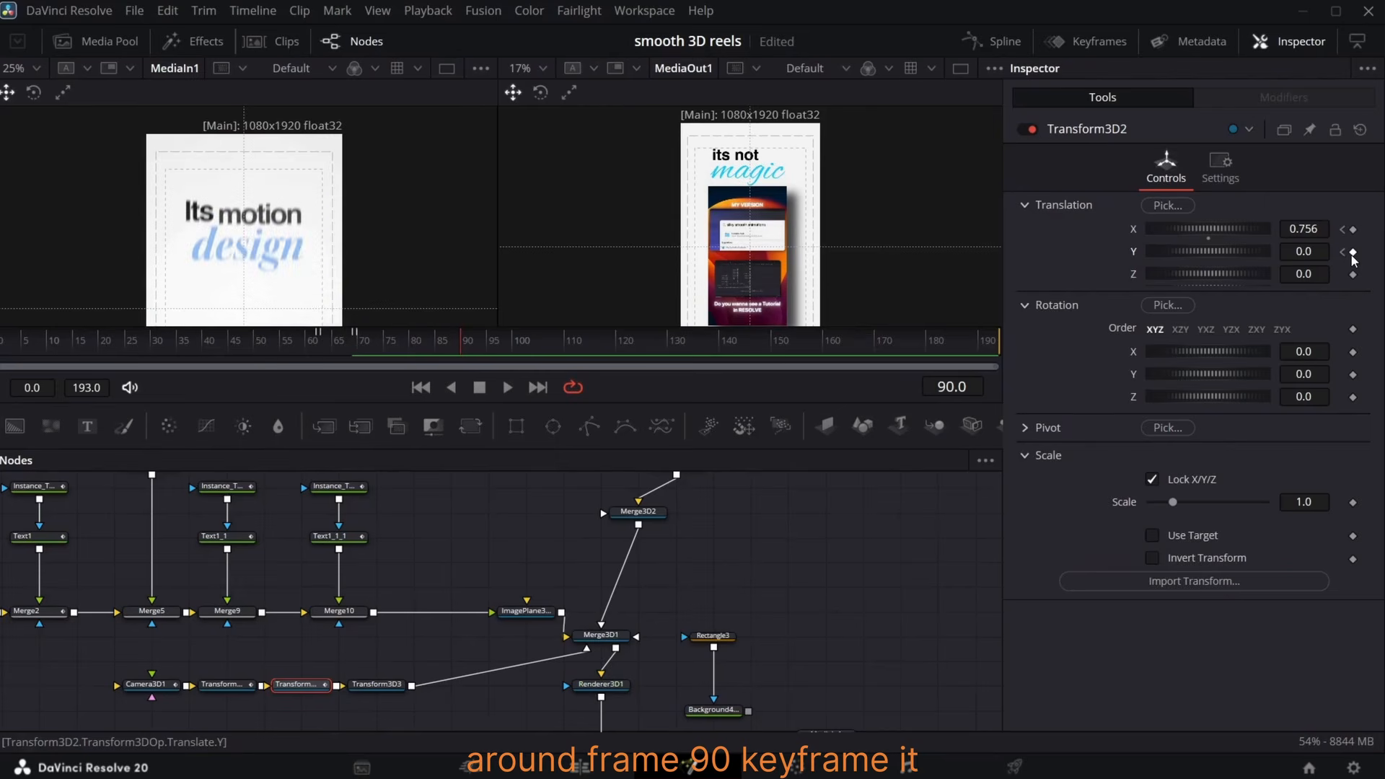
left_click(1352, 253)
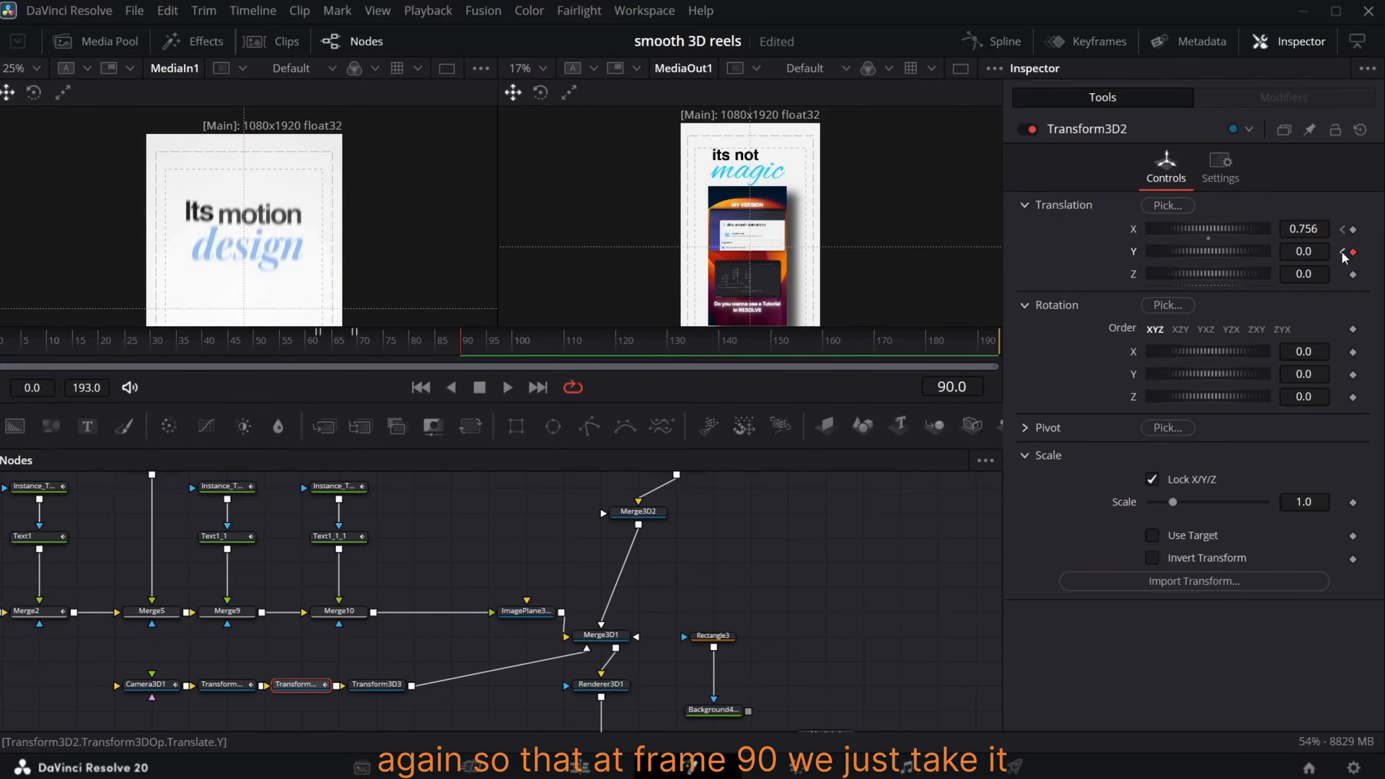
left_click_drag(1297, 254, 516, 254)
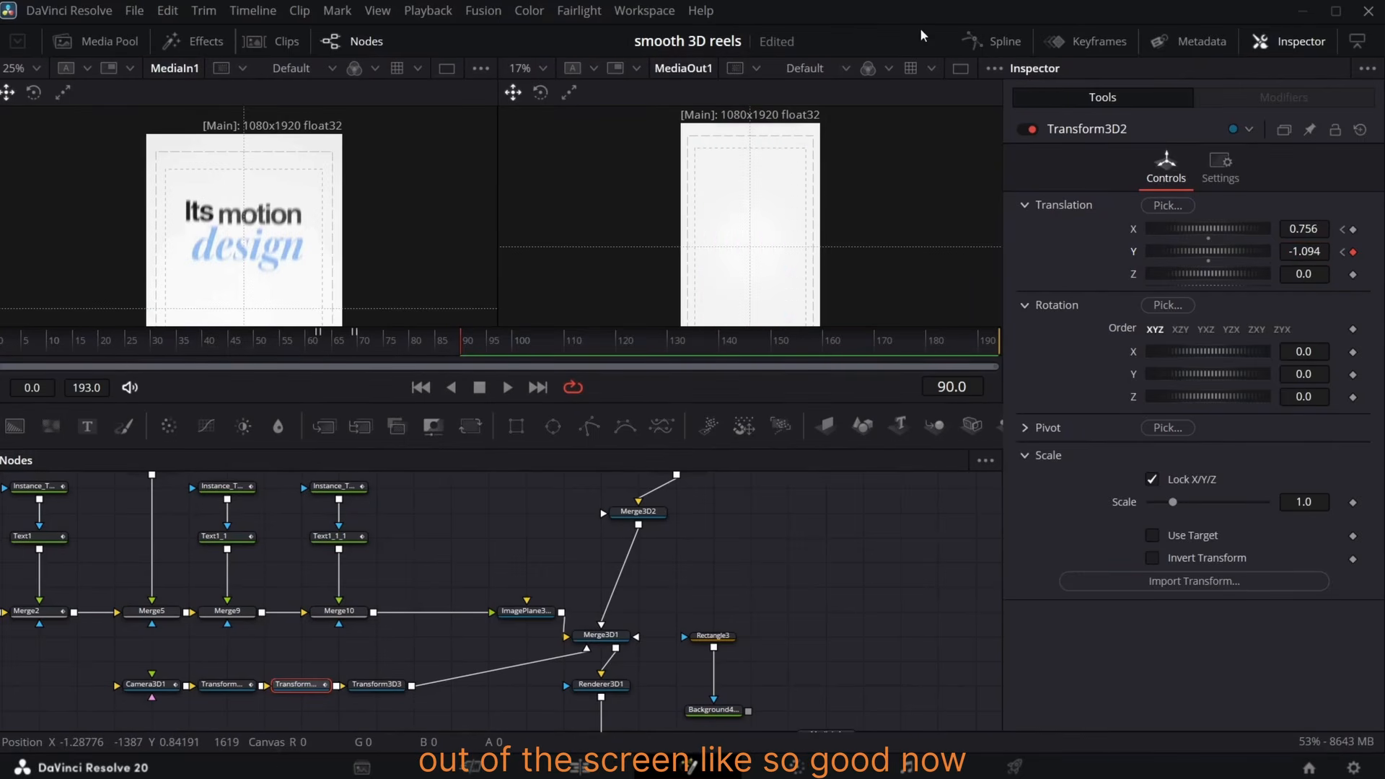
- Isolate Transform3D2's Y Offset curve and apply an Out Cubic ease between frames 69 and 90
left_click(996, 41)
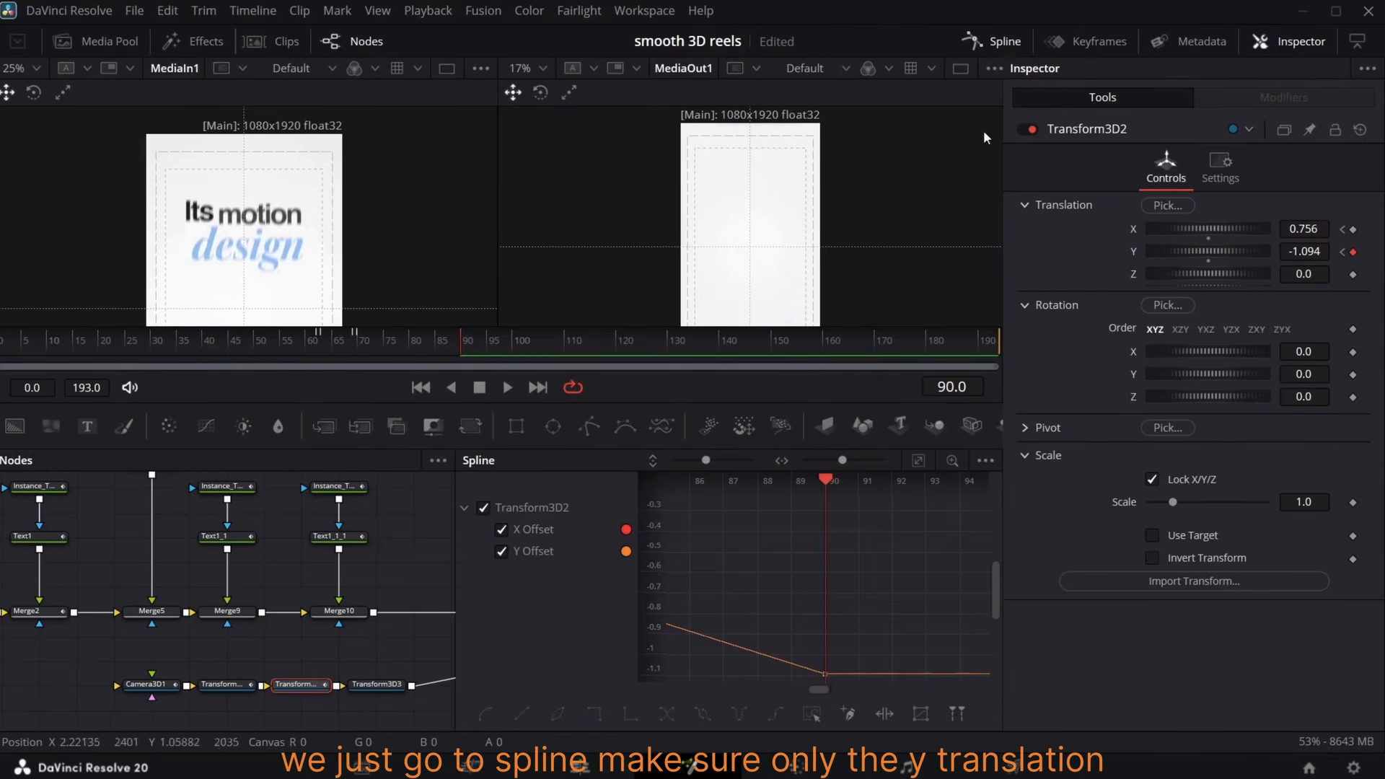
left_click(514, 530)
left_click(918, 461)
right_click(872, 617)
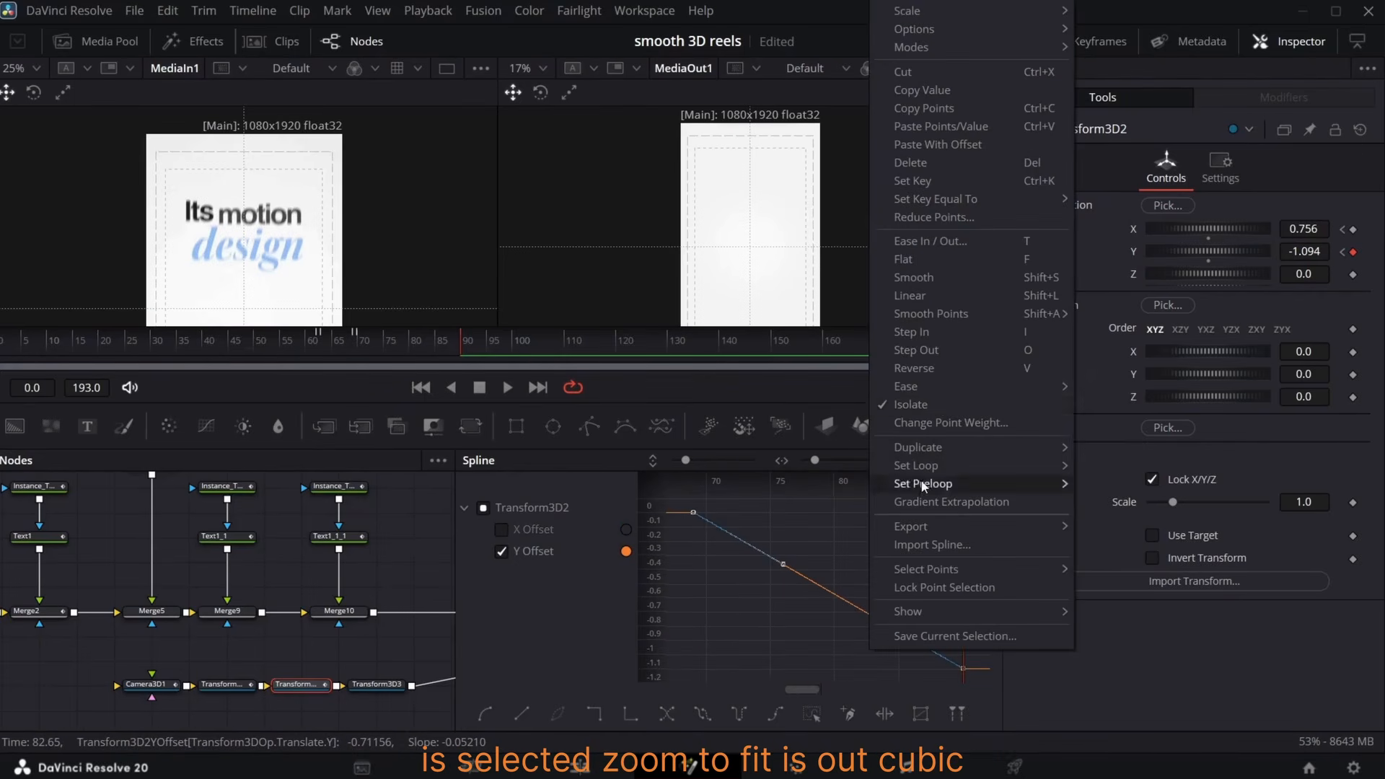
mouse_move(1048, 387)
left_click(1134, 443)
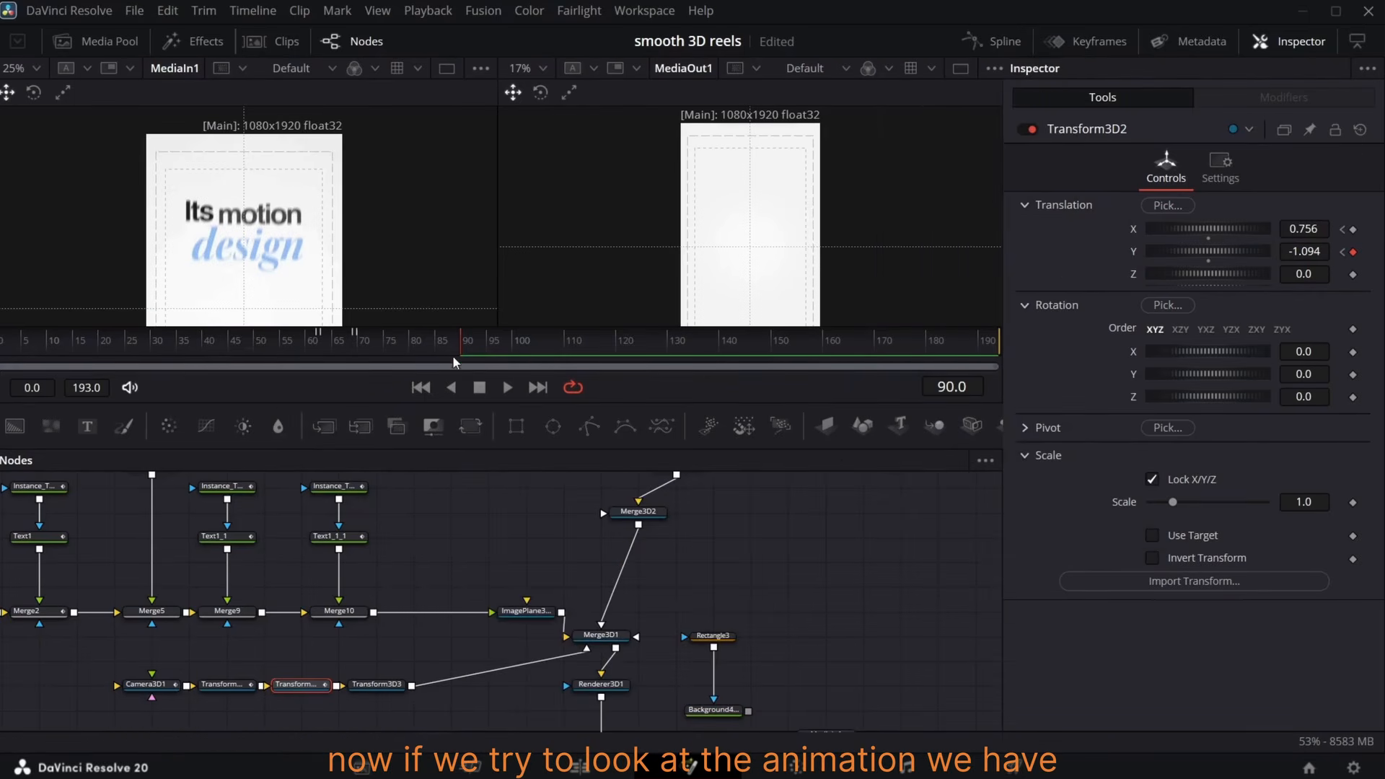
- Flatten and lengthen the first keyframe's handle on the Y Offset curve for a slower start, and preview the motion up to frame 90
left_click_drag(452, 355, 403, 371)
left_click(995, 41)
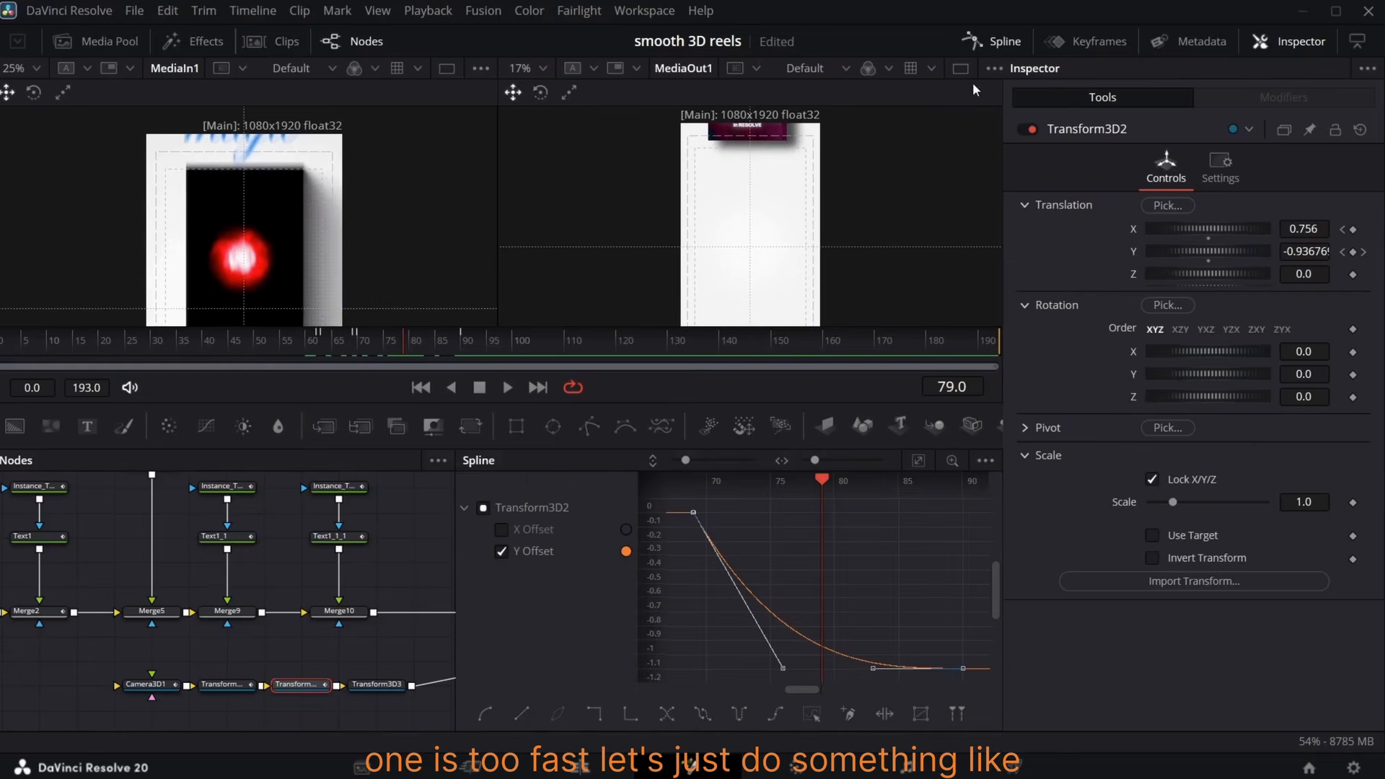
left_click_drag(783, 513, 868, 514)
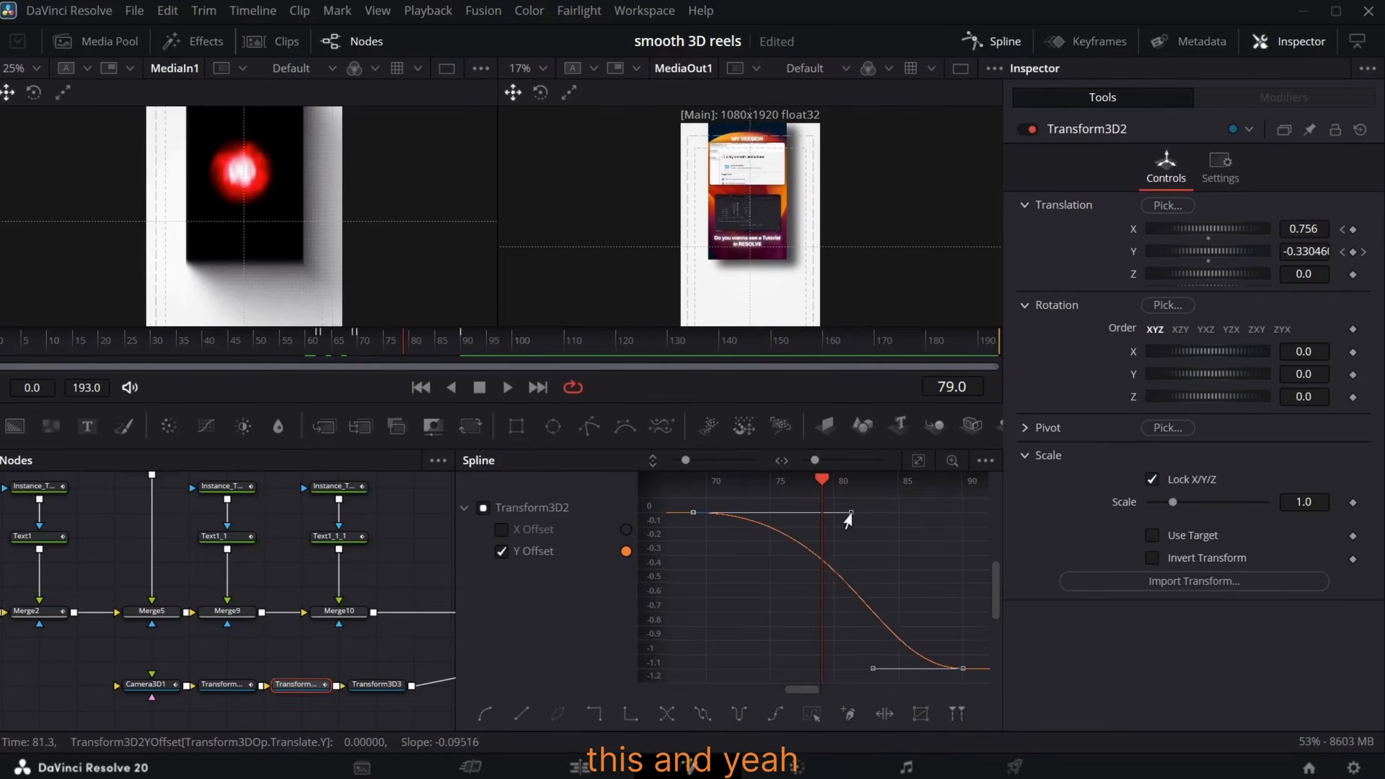
left_click_drag(401, 350, 440, 358)
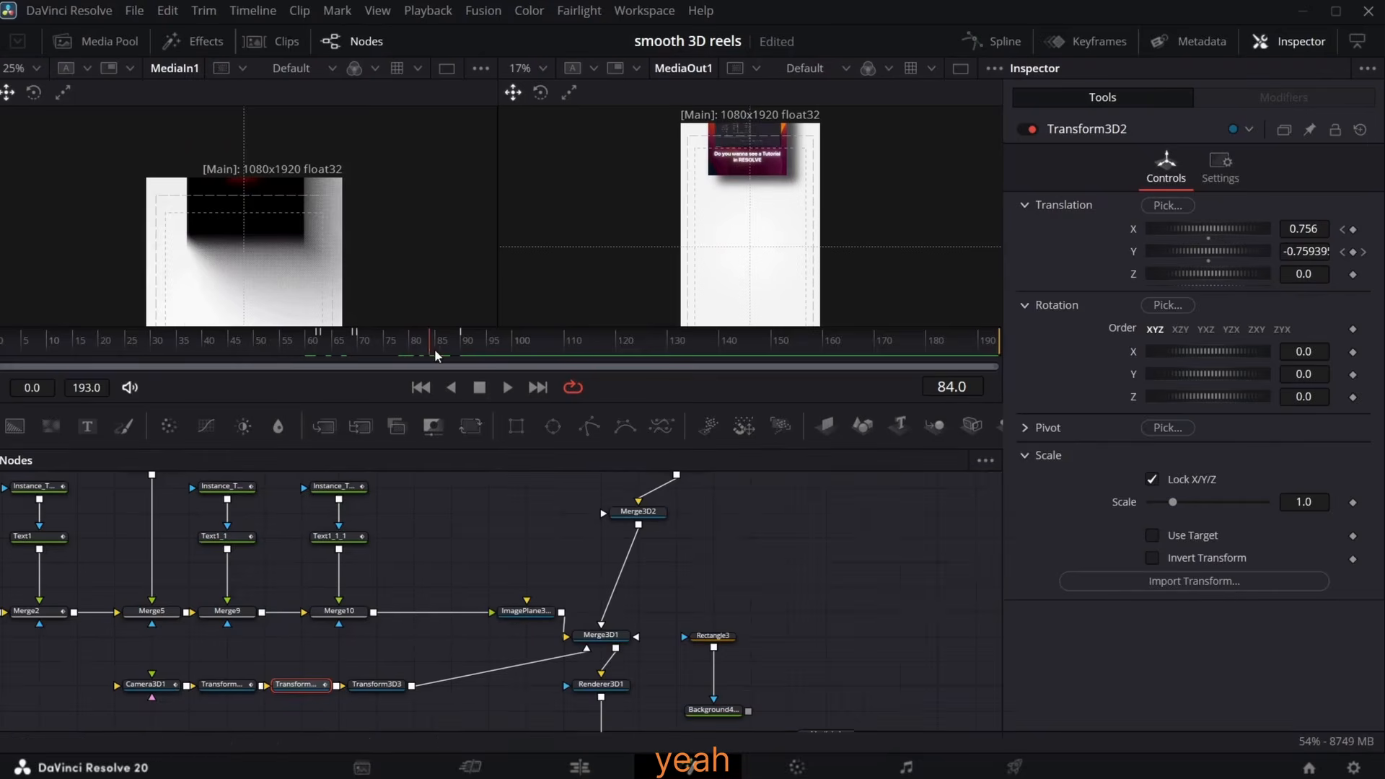
mouse_move(435, 348)
left_mouse_down()
mouse_move(466, 348)
mouse_move(427, 354)
mouse_move(452, 349)
left_mouse_up()
scroll(312, 272, "down", 2)
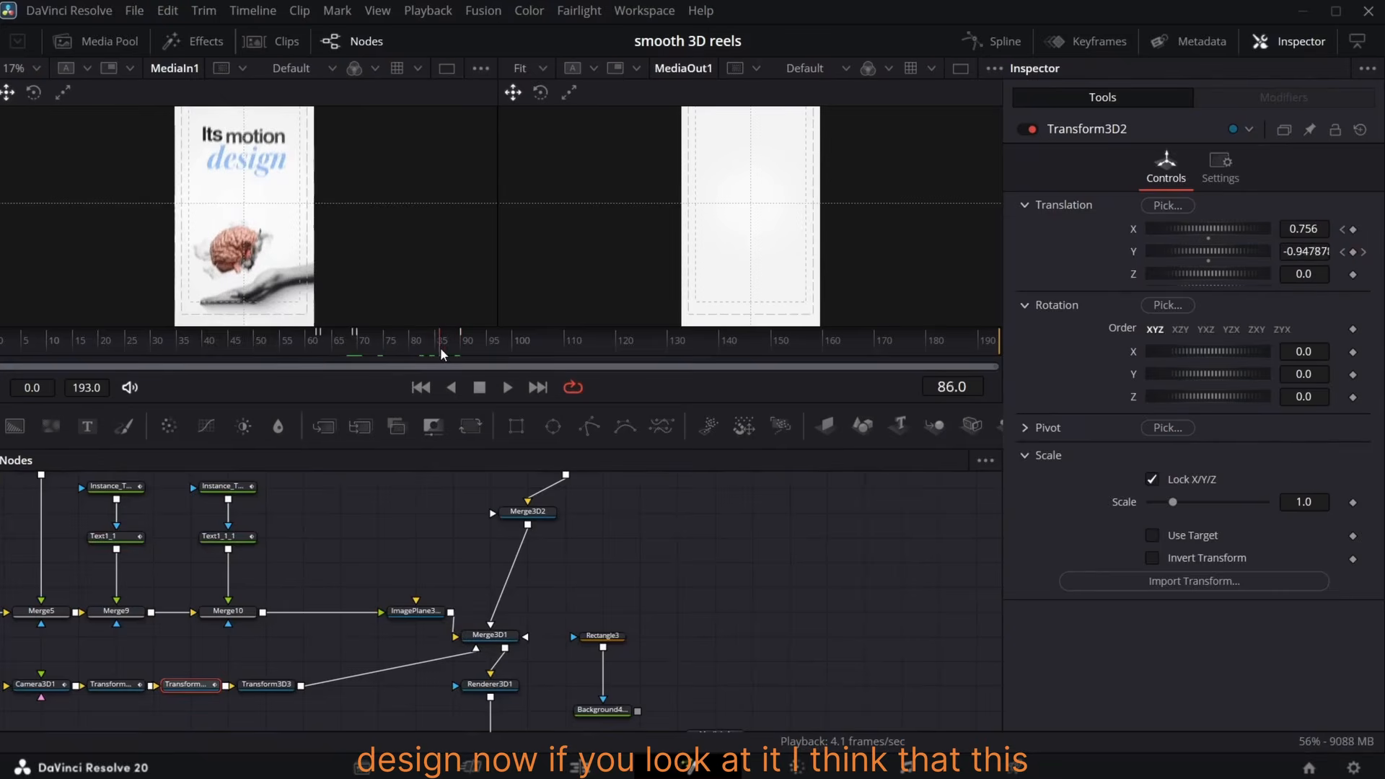
left_click_drag(441, 353, 134, 366)
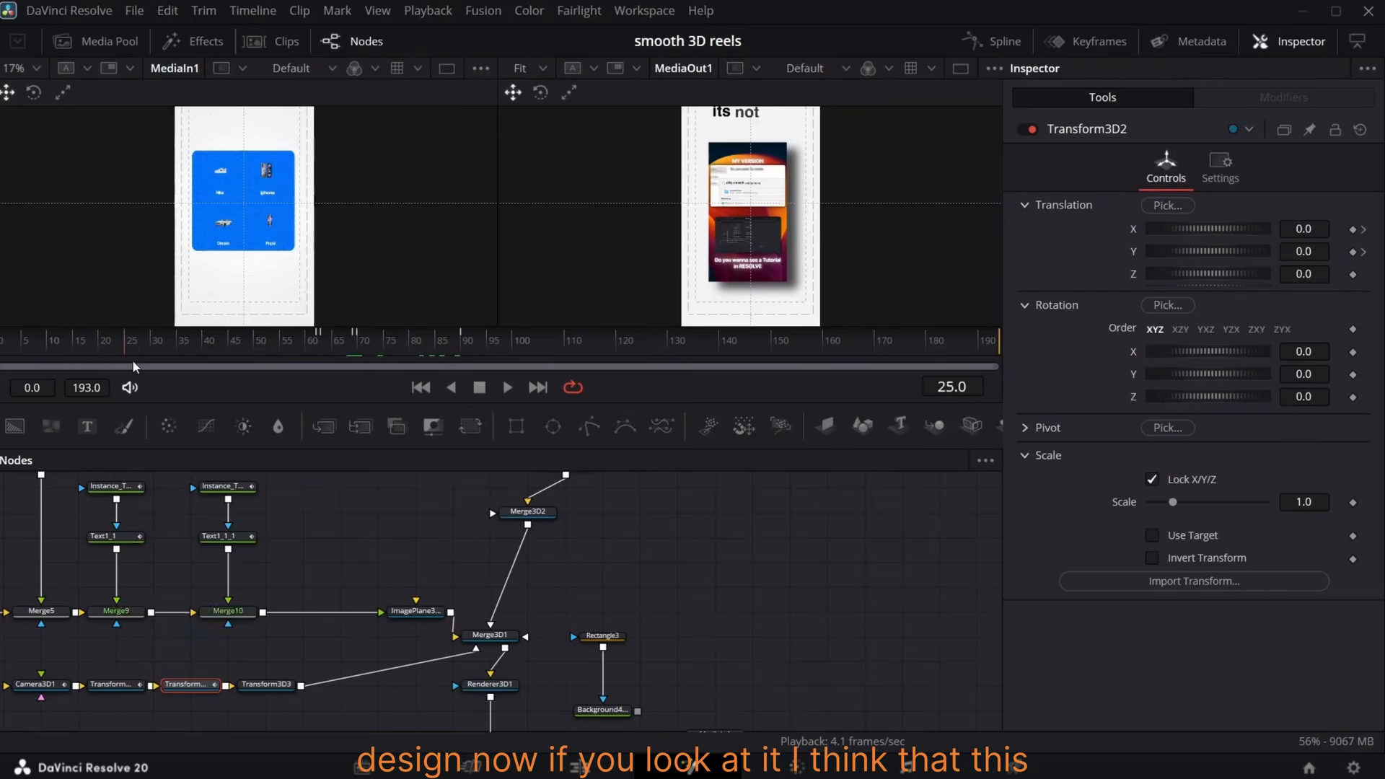
left_click_drag(285, 358, 468, 349)
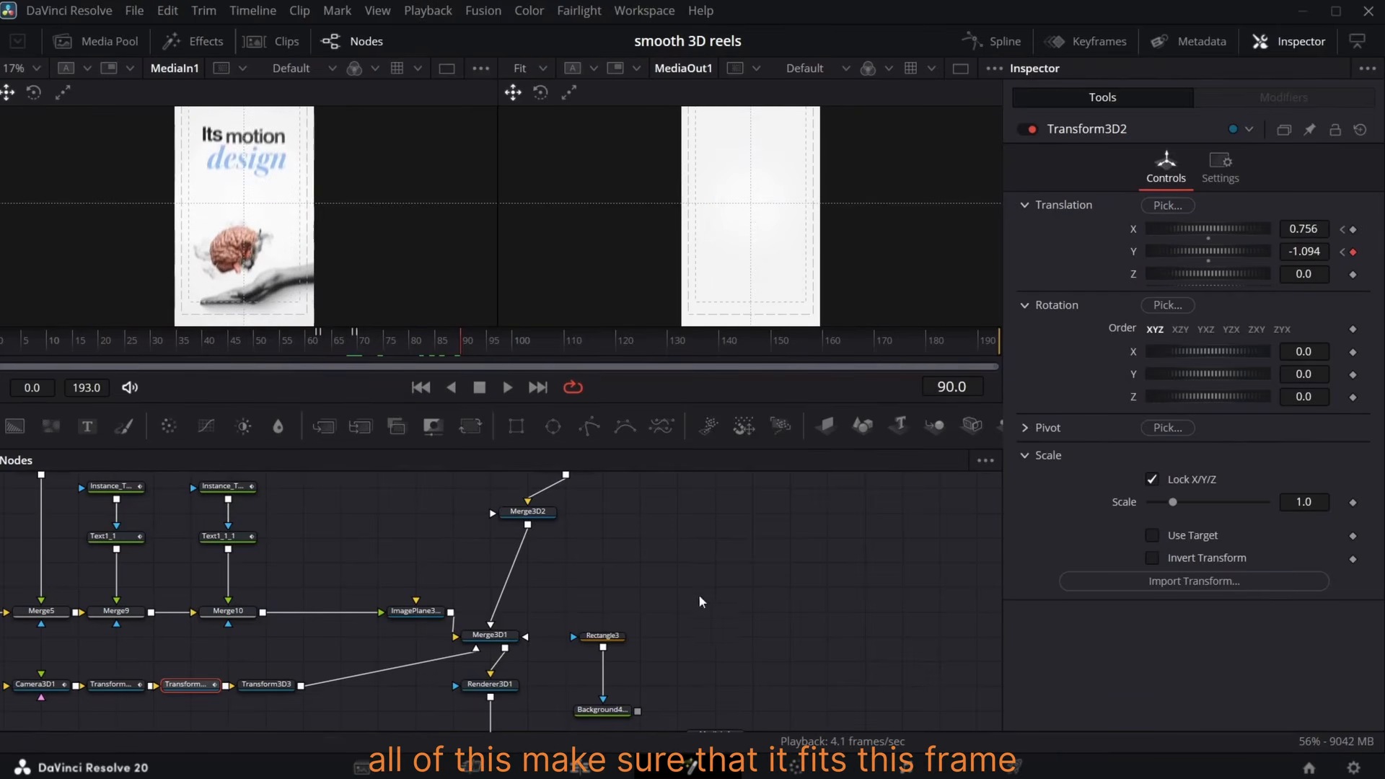
- Merge a copy of Text1_1_1_1 and its instance over the unconnected background node and change the text to "Its motion"
scroll(700, 601, "up", 2)
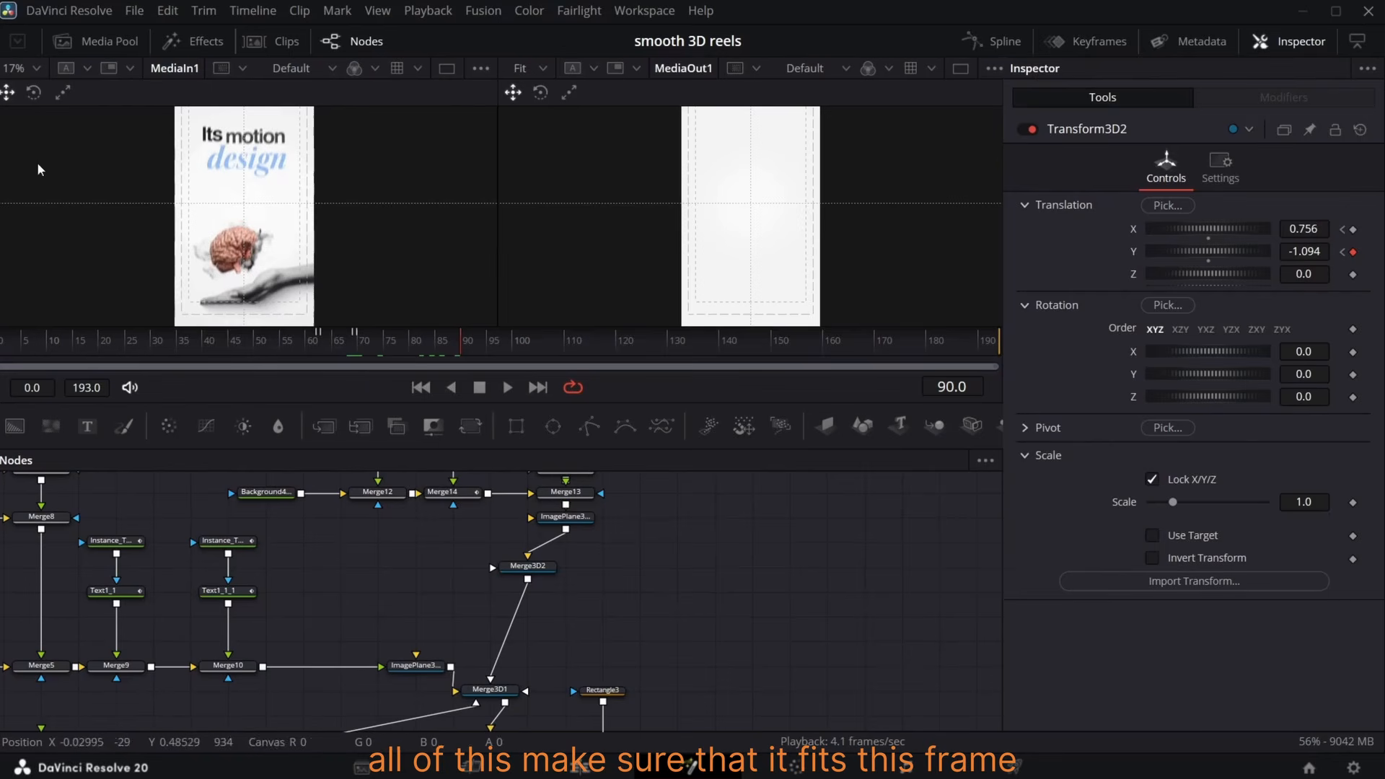
left_click_drag(14, 426, 716, 546)
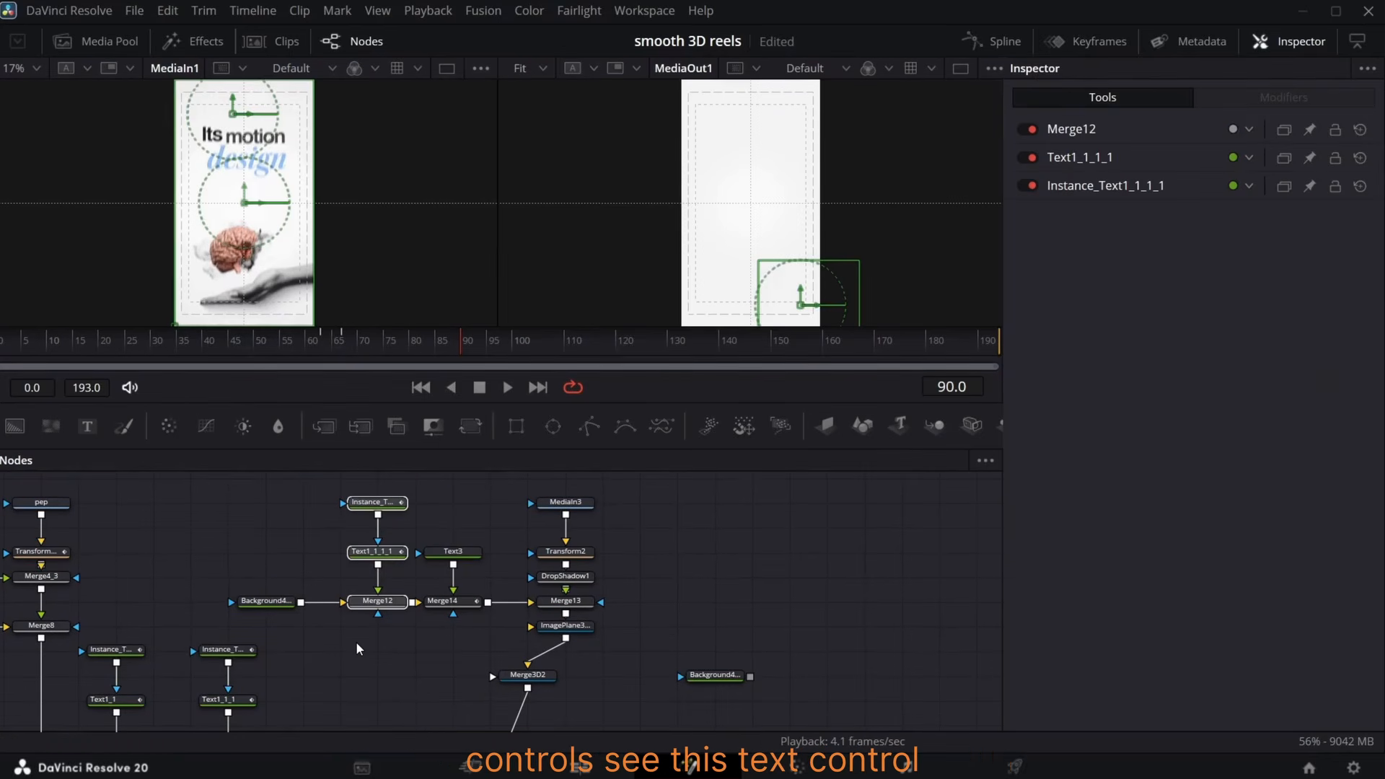
left_click(819, 611)
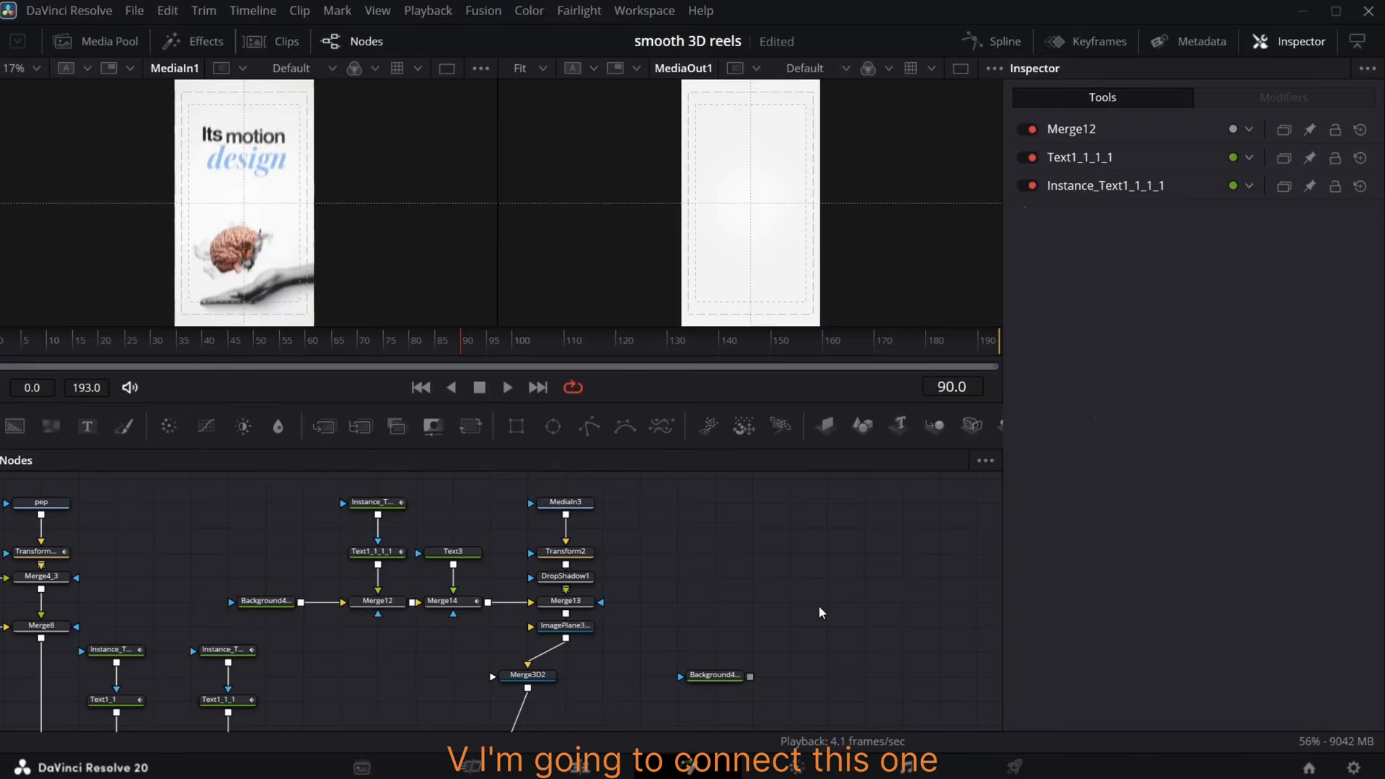
key("ctrl+v")
left_click(827, 690)
key("Delete")
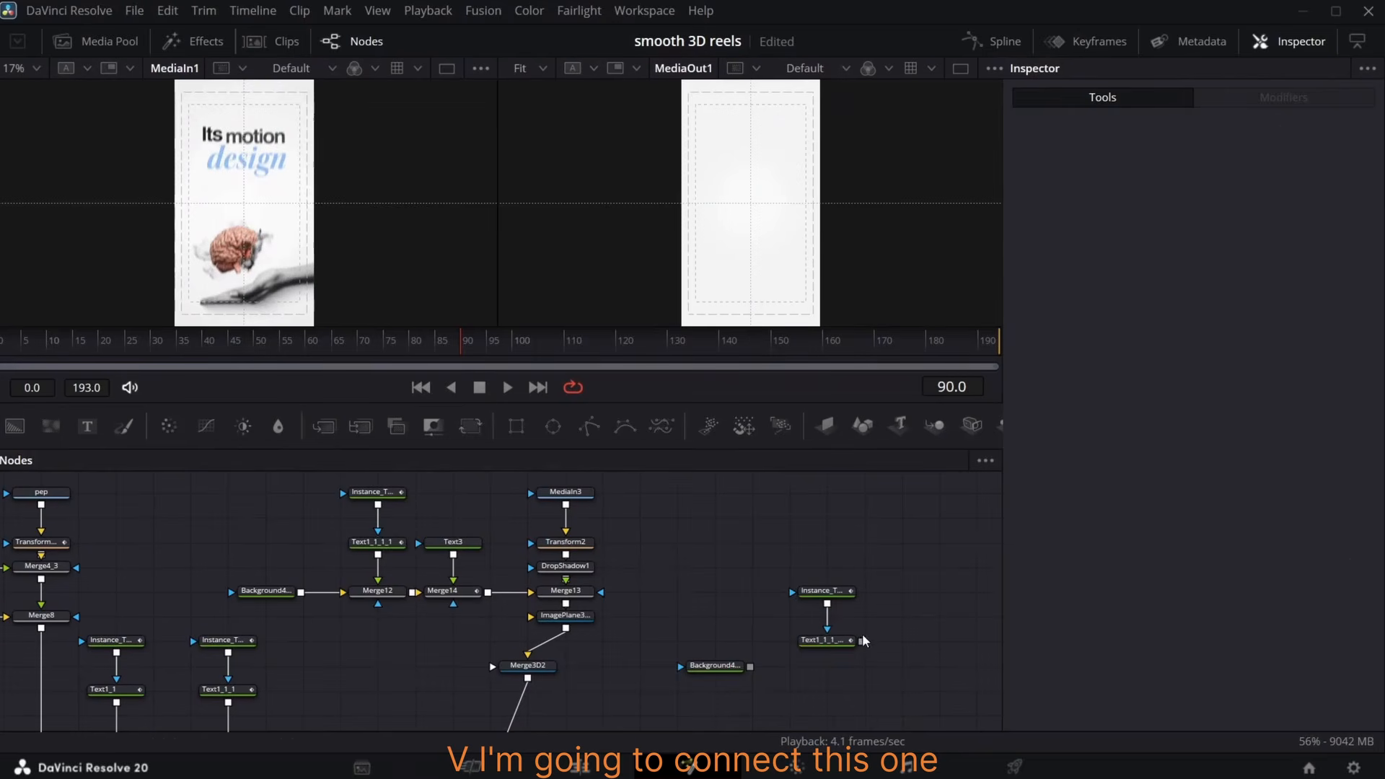
left_click_drag(863, 641, 730, 664)
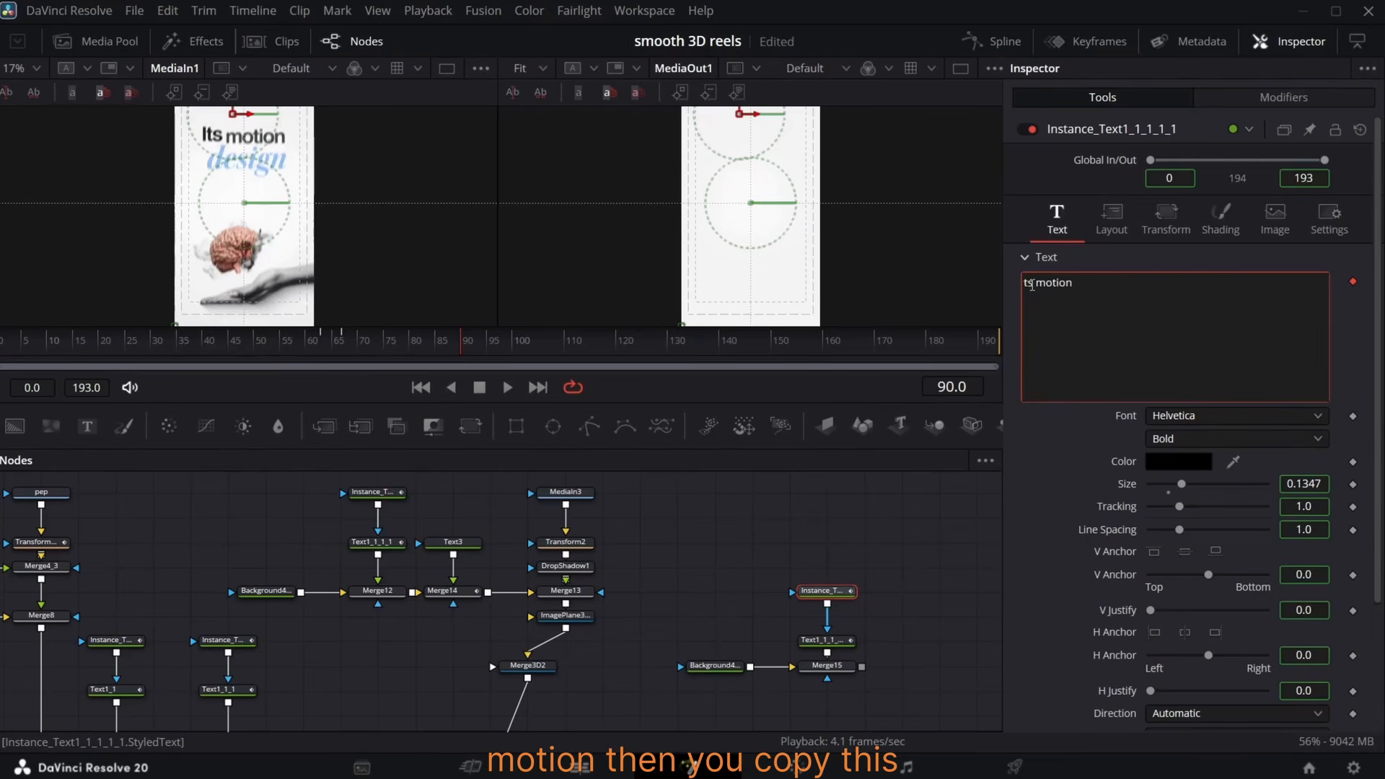
- Duplicate the Text3 node and merge the copy over Merge15
left_click(456, 543)
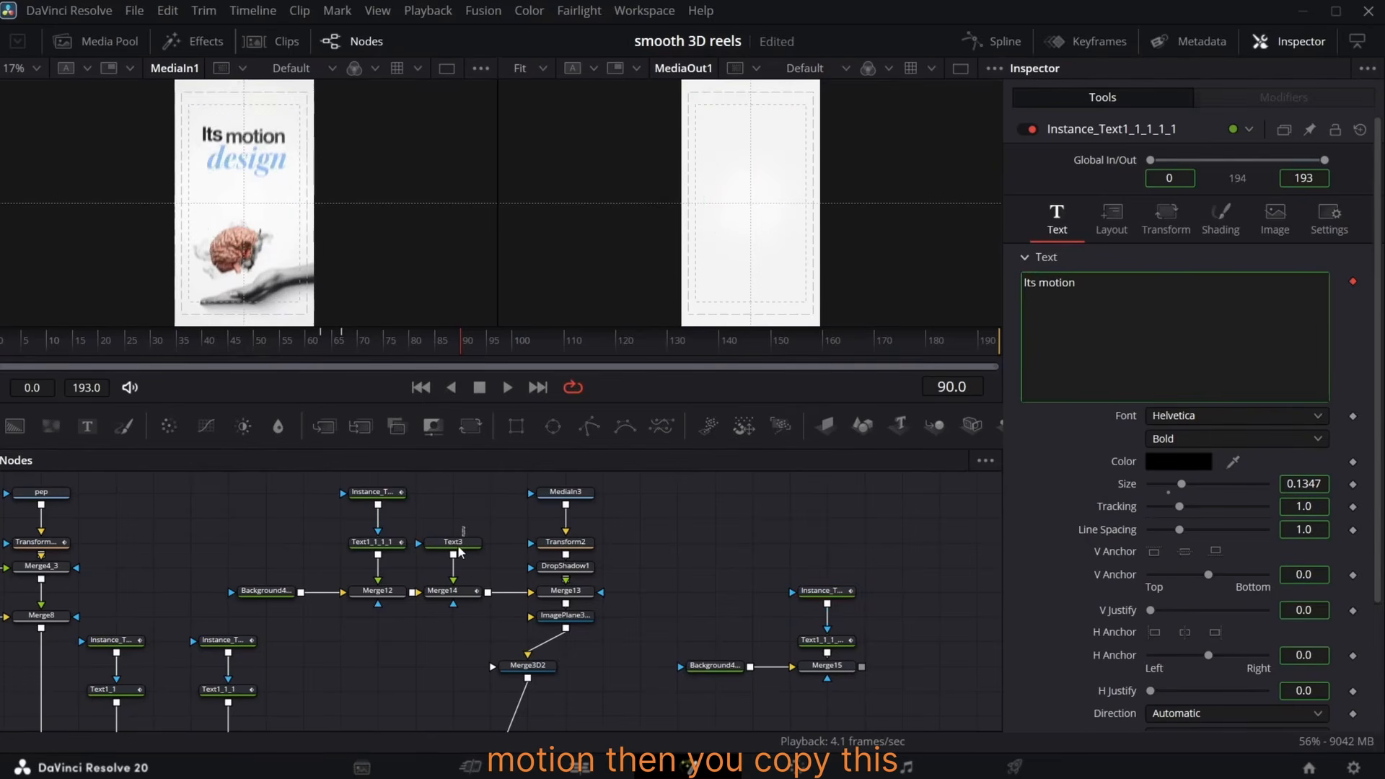
left_click(900, 618)
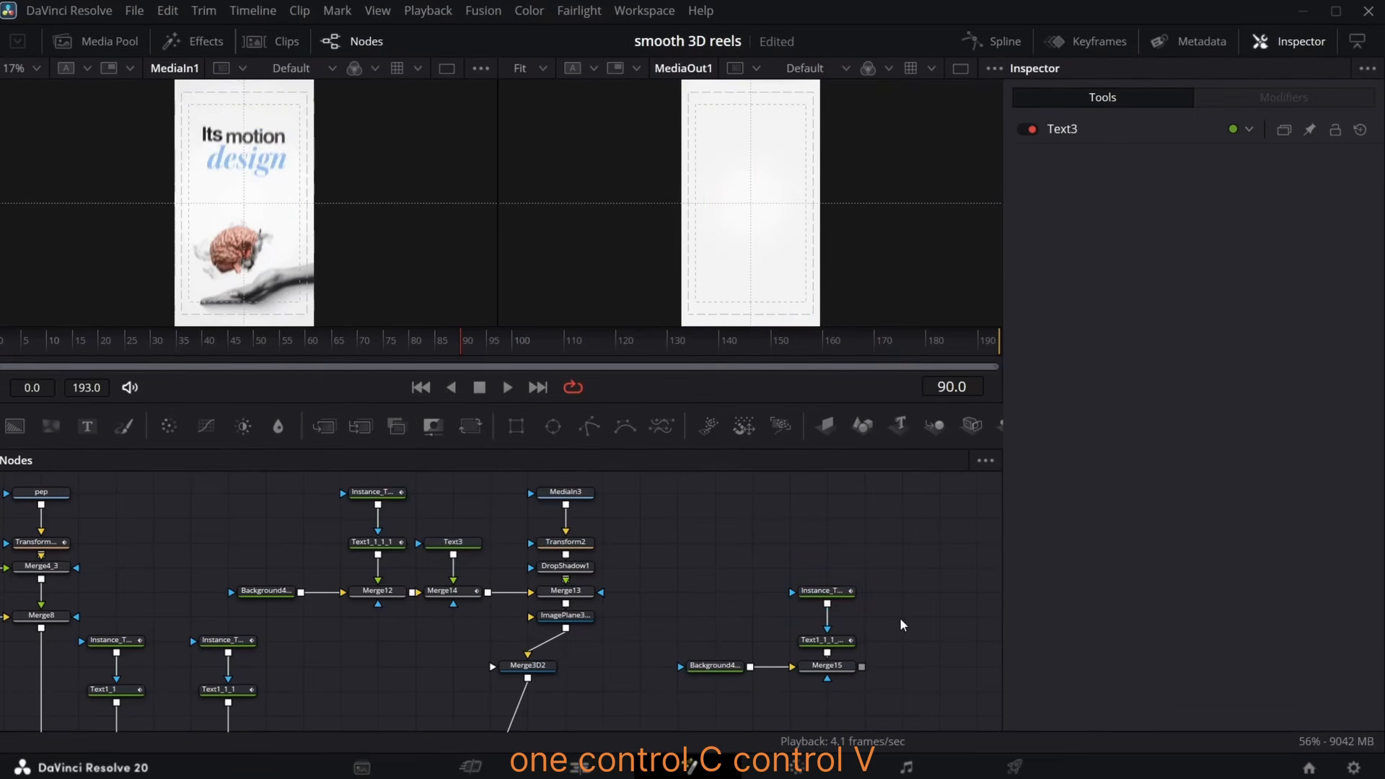
key("ctrl+v")
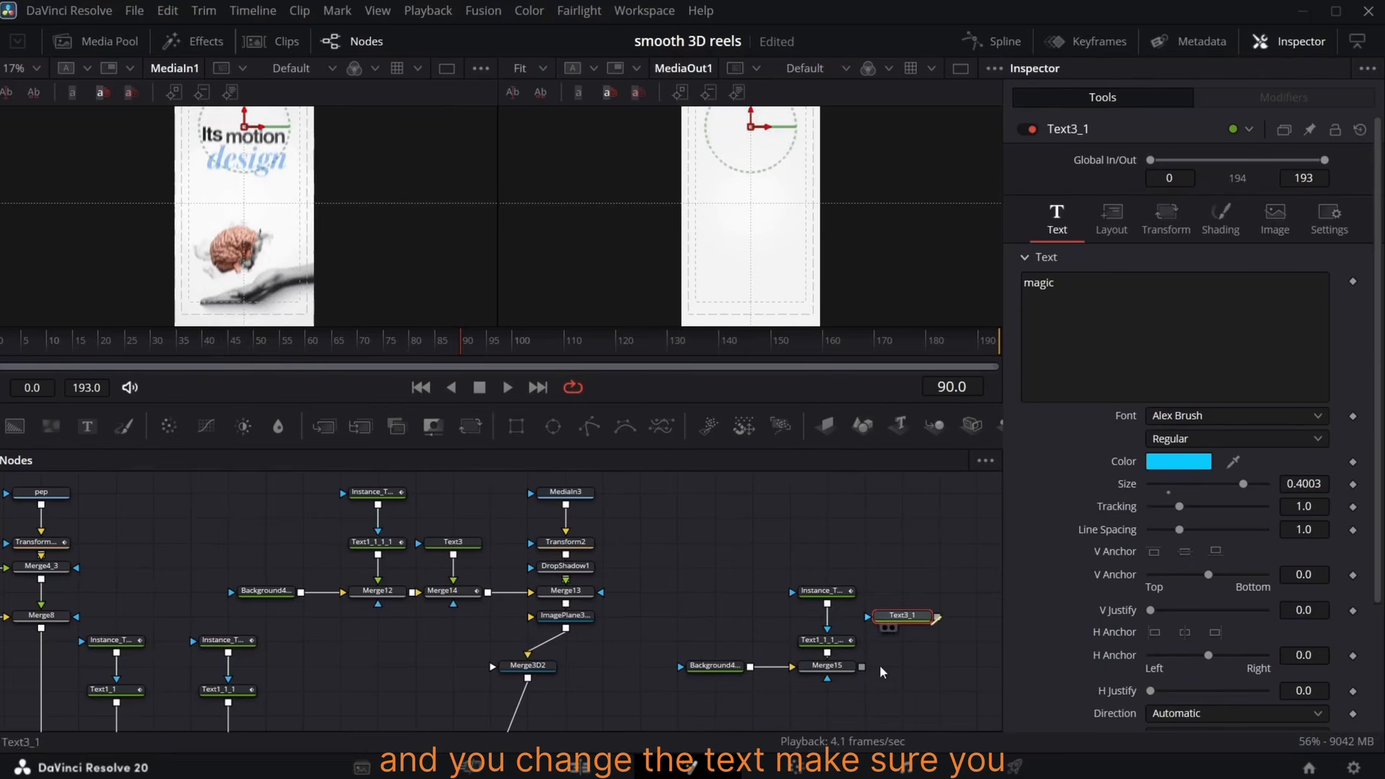
left_click_drag(937, 617, 862, 666)
- Replace the text of Text3_1 with "design"
key("ctrl+a")
key("BackSpace")
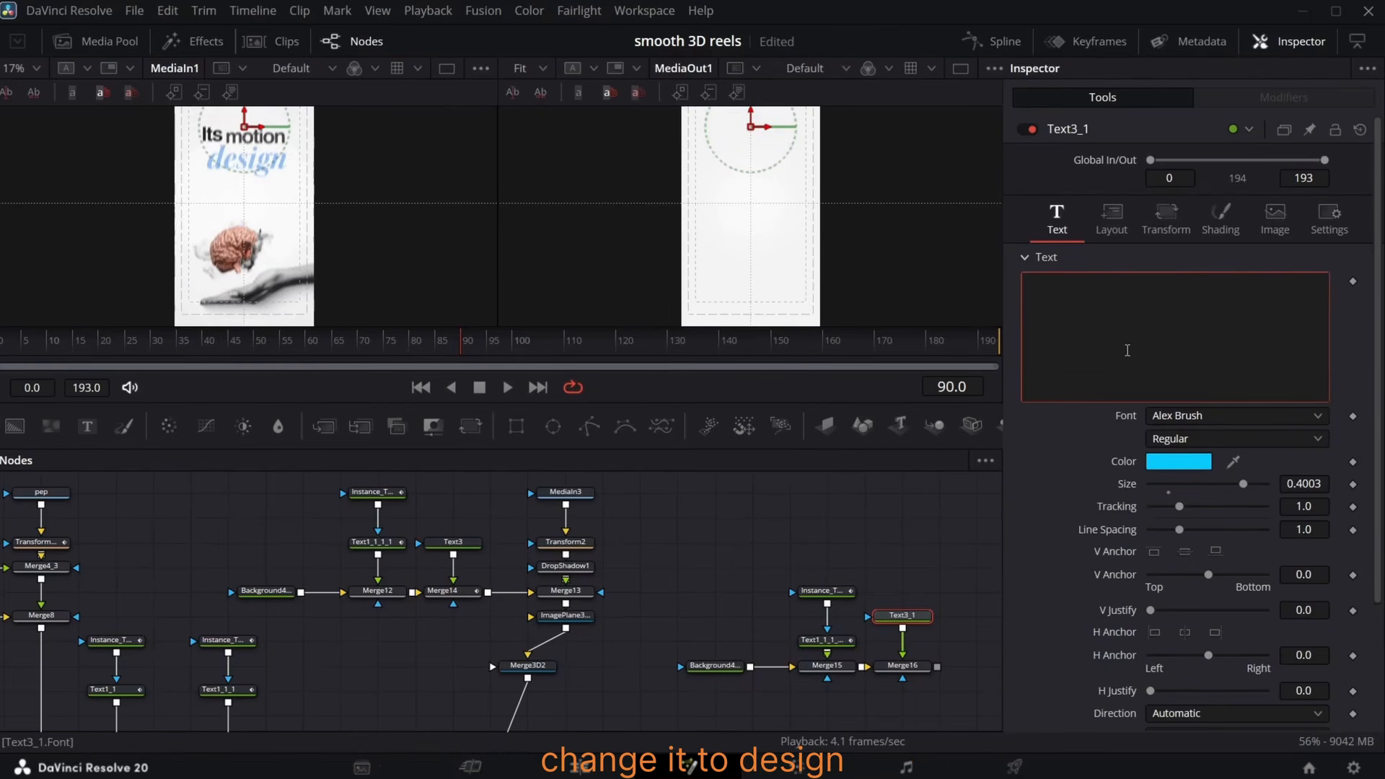
key("BackSpace")
key("BackSpace")
key("BackSpace")
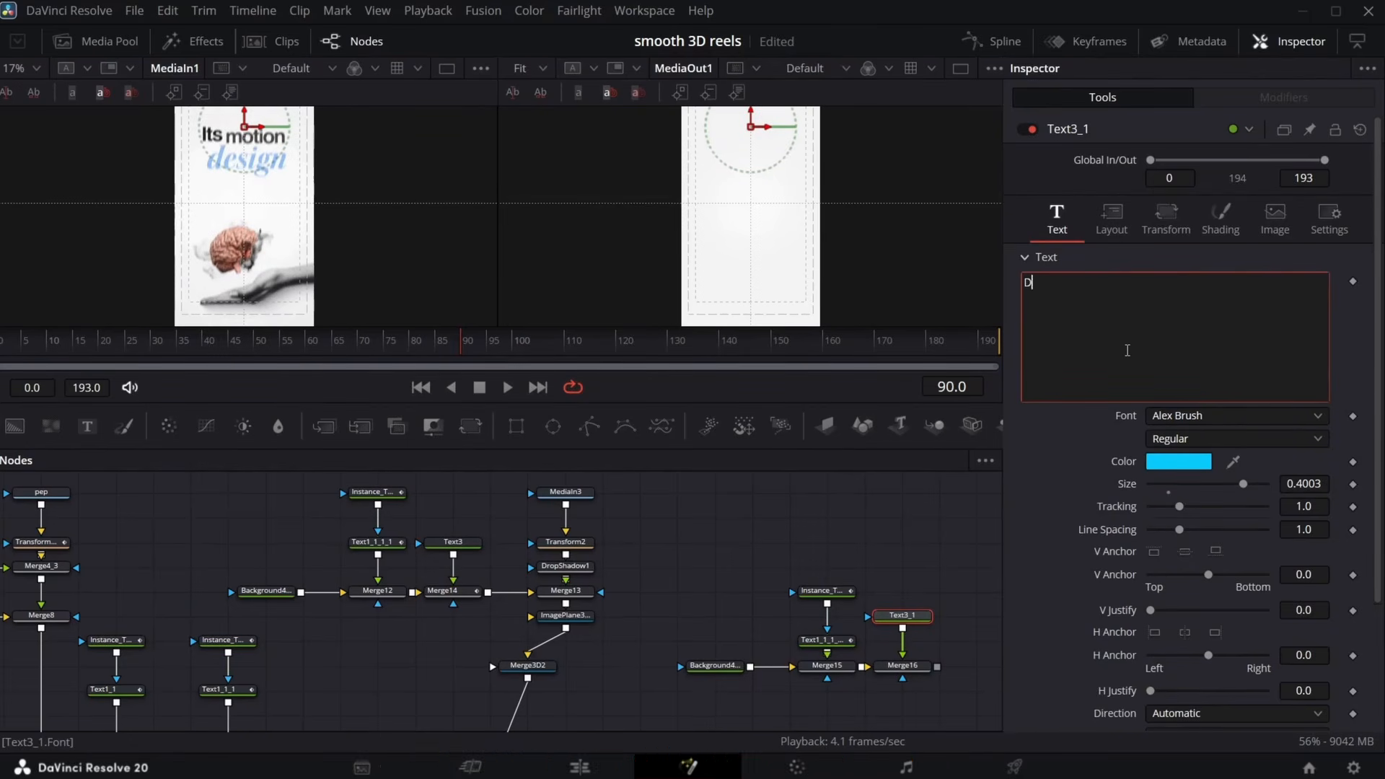
type("design")
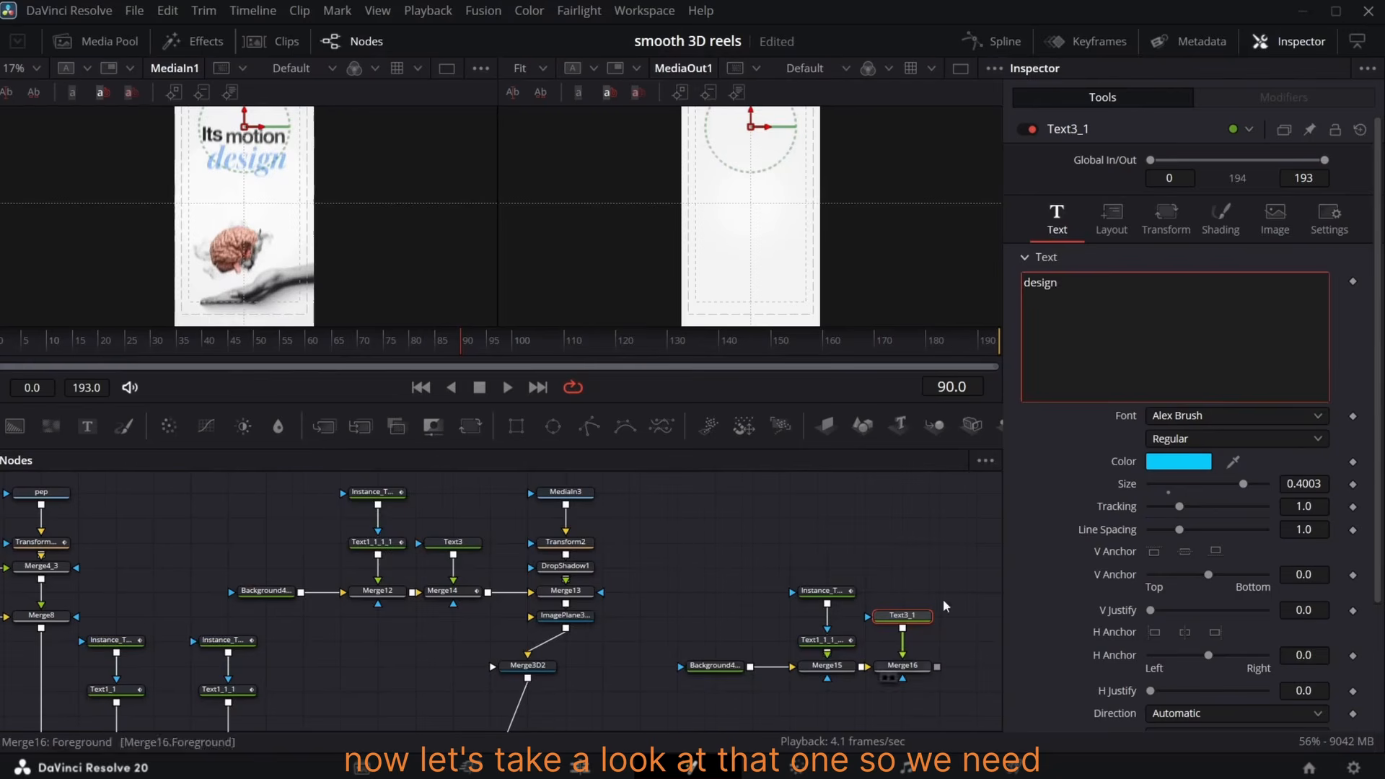
- Display Merge16 in the viewer and adjust the layout positions of the "design" and "Its motion" texts
left_click_drag(942, 607, 595, 607)
left_click(545, 678)
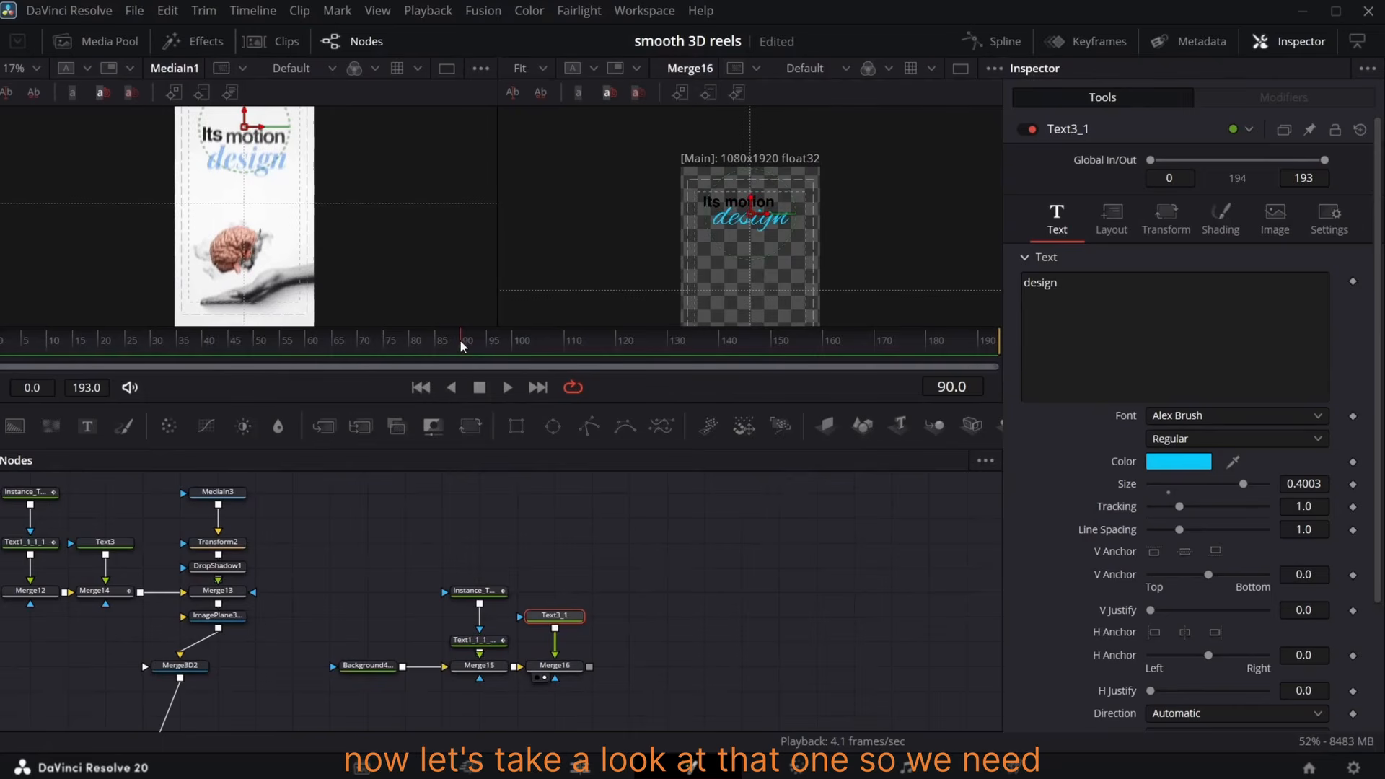
left_click(1123, 231)
left_click_drag(1304, 303, 1204, 303)
left_click(477, 641)
left_click(1112, 230)
left_click_drag(1303, 303, 1366, 304)
double_click(1121, 304)
left_click(554, 616)
left_click(476, 640)
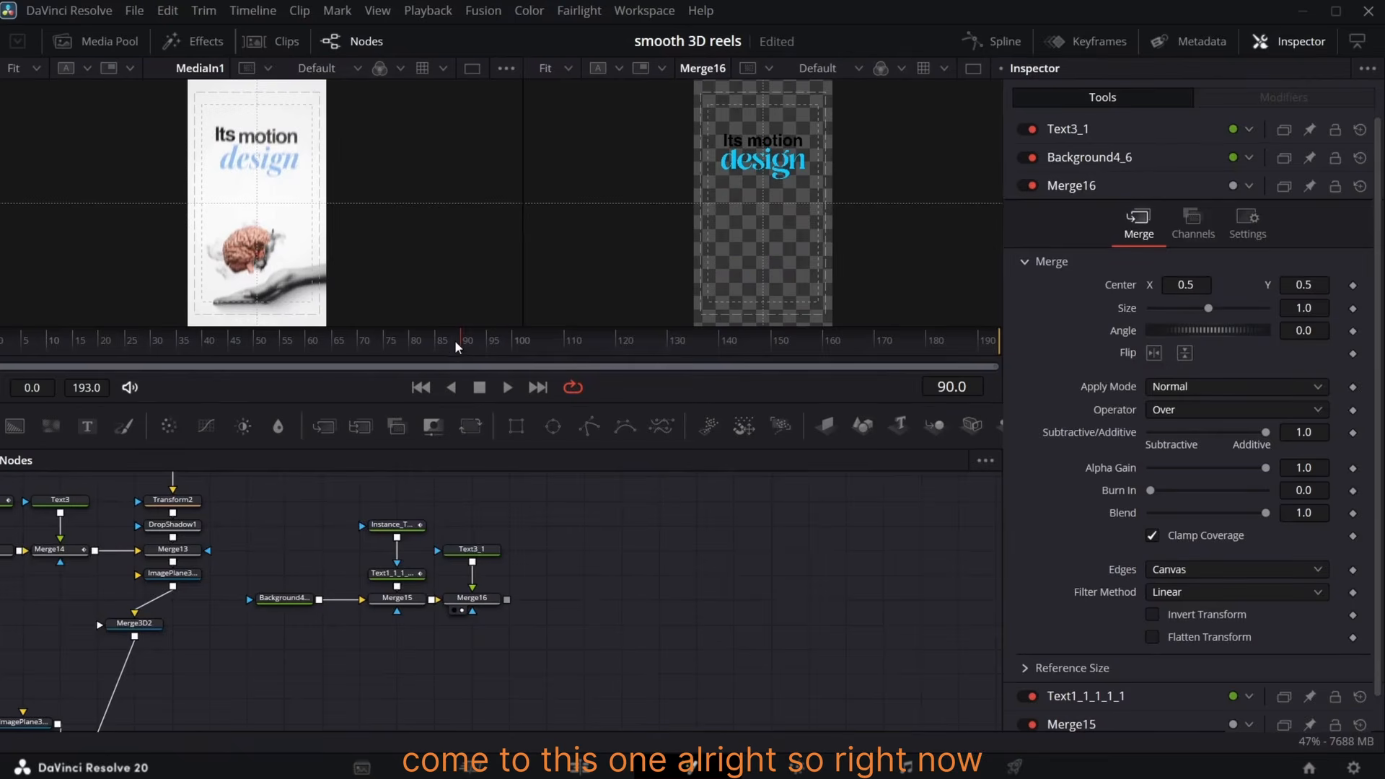
- Keyframe Merge16's Blend at 0.0 on frame 87
mouse_move(457, 347)
left_mouse_down()
mouse_move(419, 344)
mouse_move(445, 340)
left_mouse_up()
left_click(482, 598)
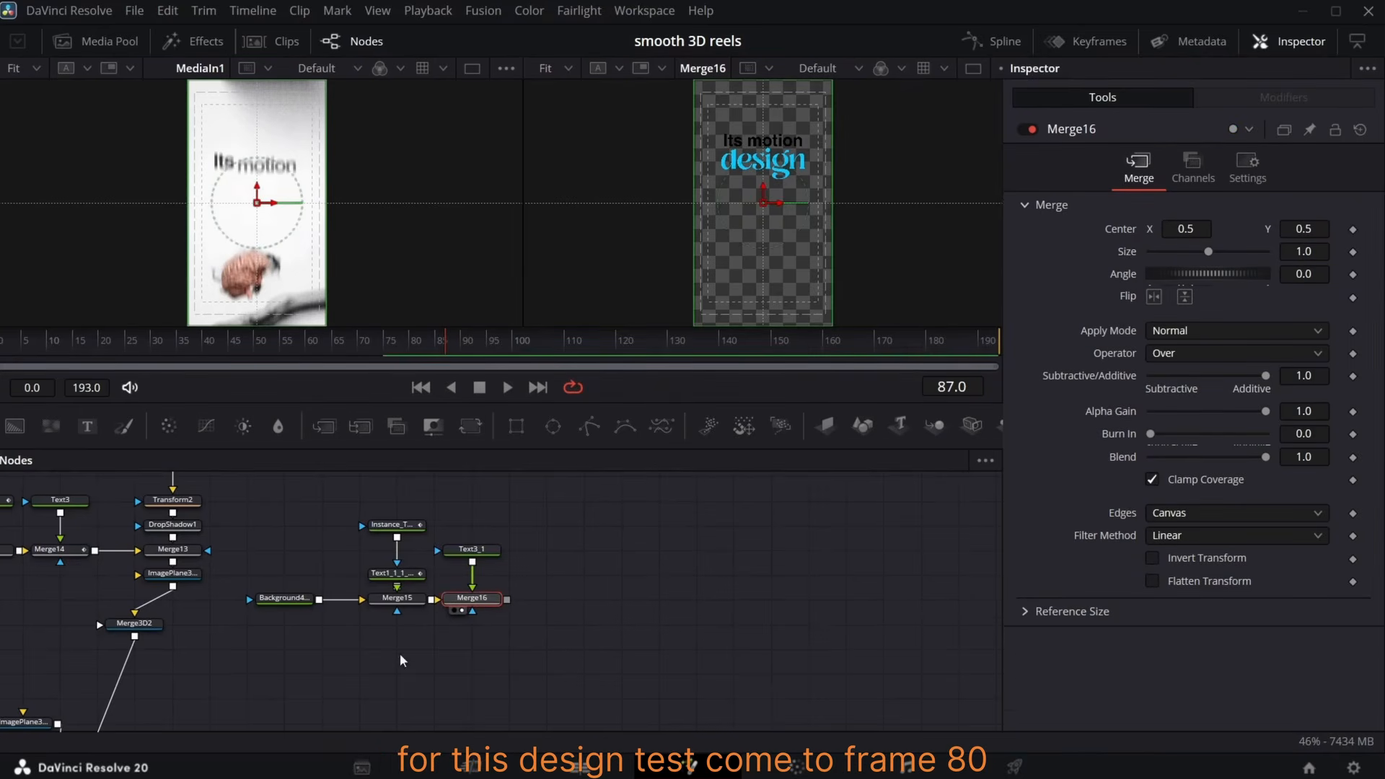
left_click(1353, 458)
left_click_drag(1259, 462, 1147, 458)
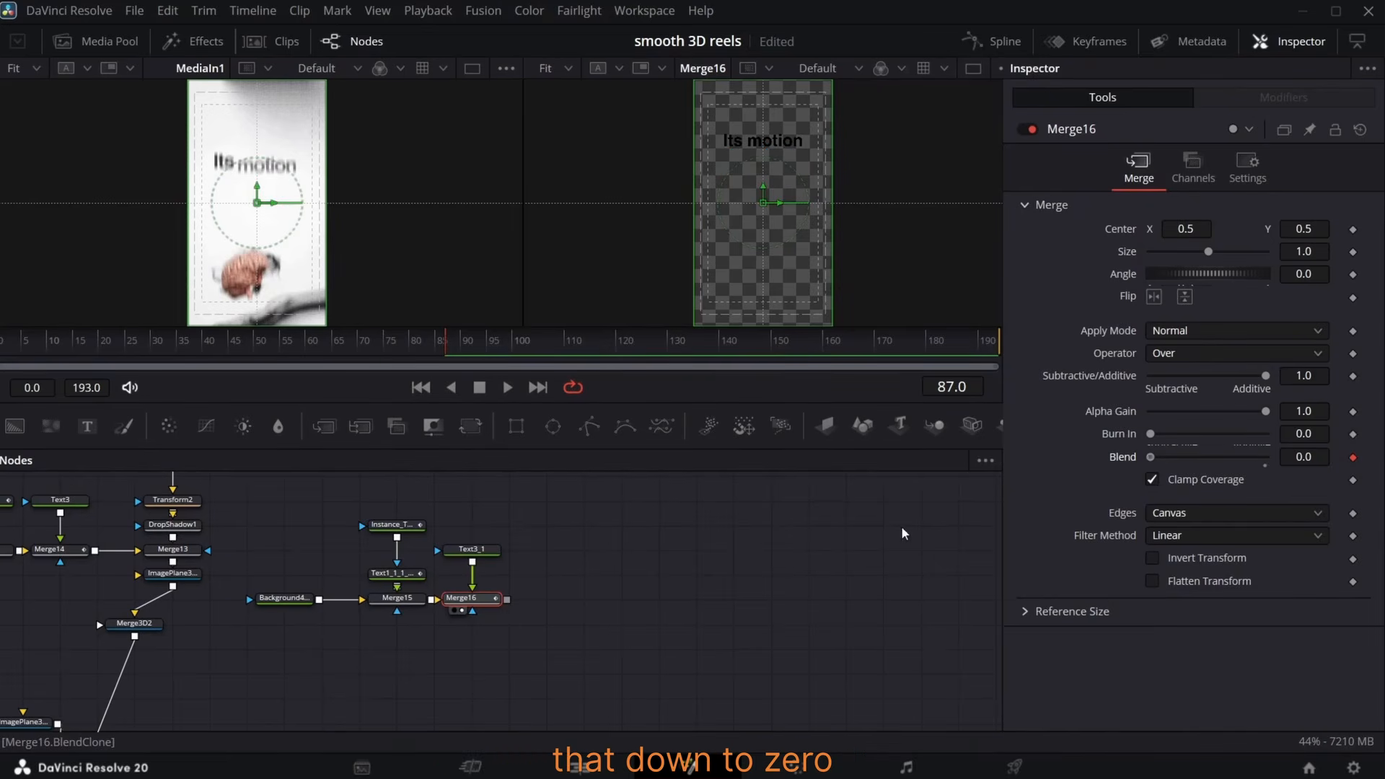
- Keyframe Merge16's Blend at 1.0 on frame 93
key("Right")
key("Right")
key("Right")
key("Right")
key("Right")
key("Right")
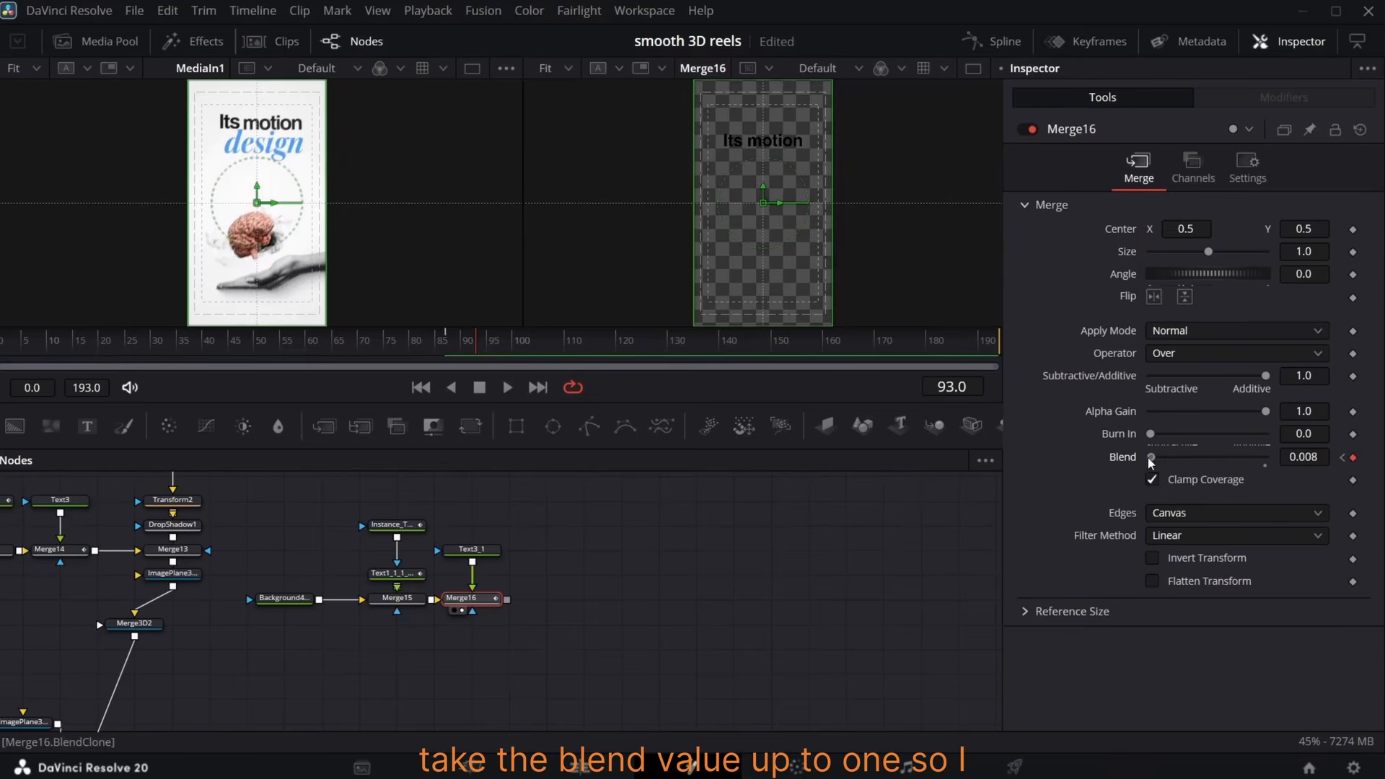
left_click_drag(1150, 458, 1266, 459)
- Set the "design" text to Times New Roman Bold Italic at size 0.2837 with an H Anchor of -1.0
left_click(472, 555)
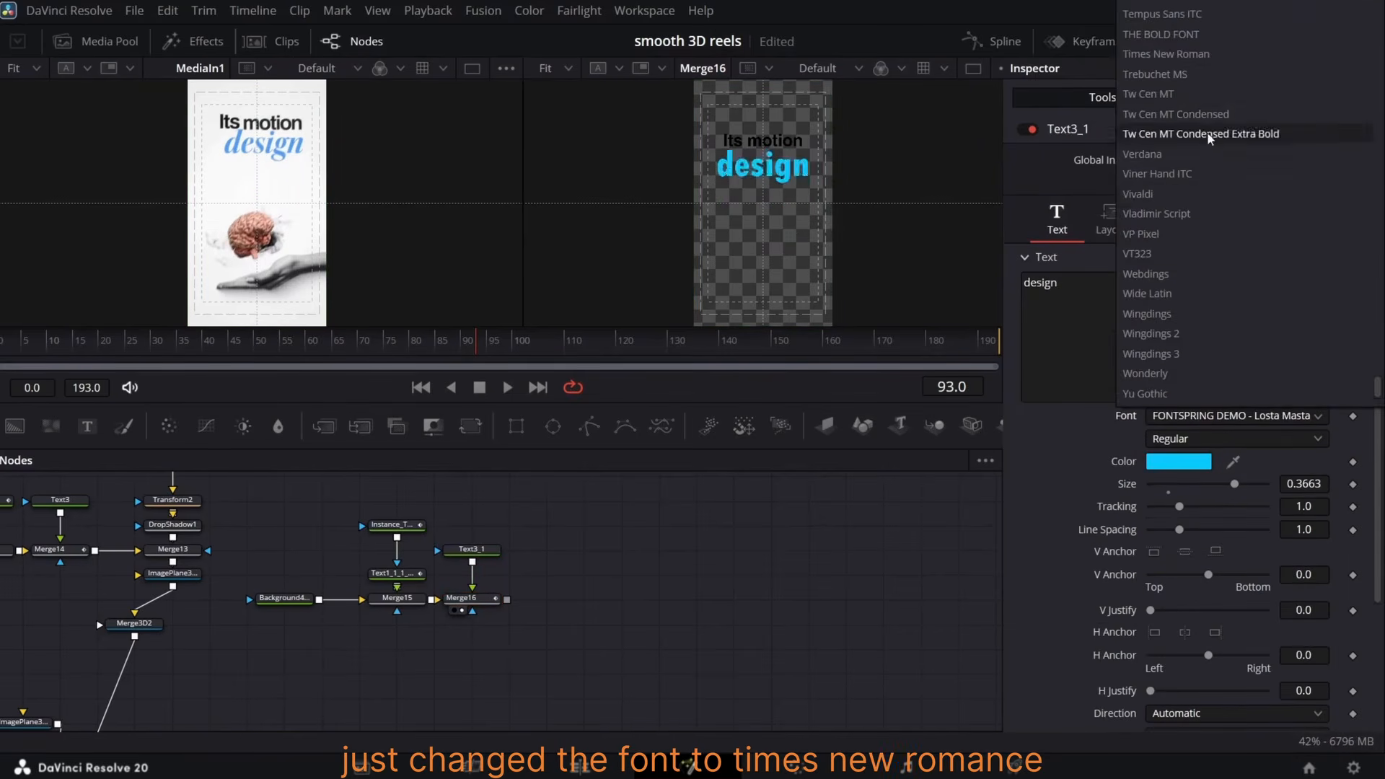
left_click(1217, 55)
left_click(1236, 439)
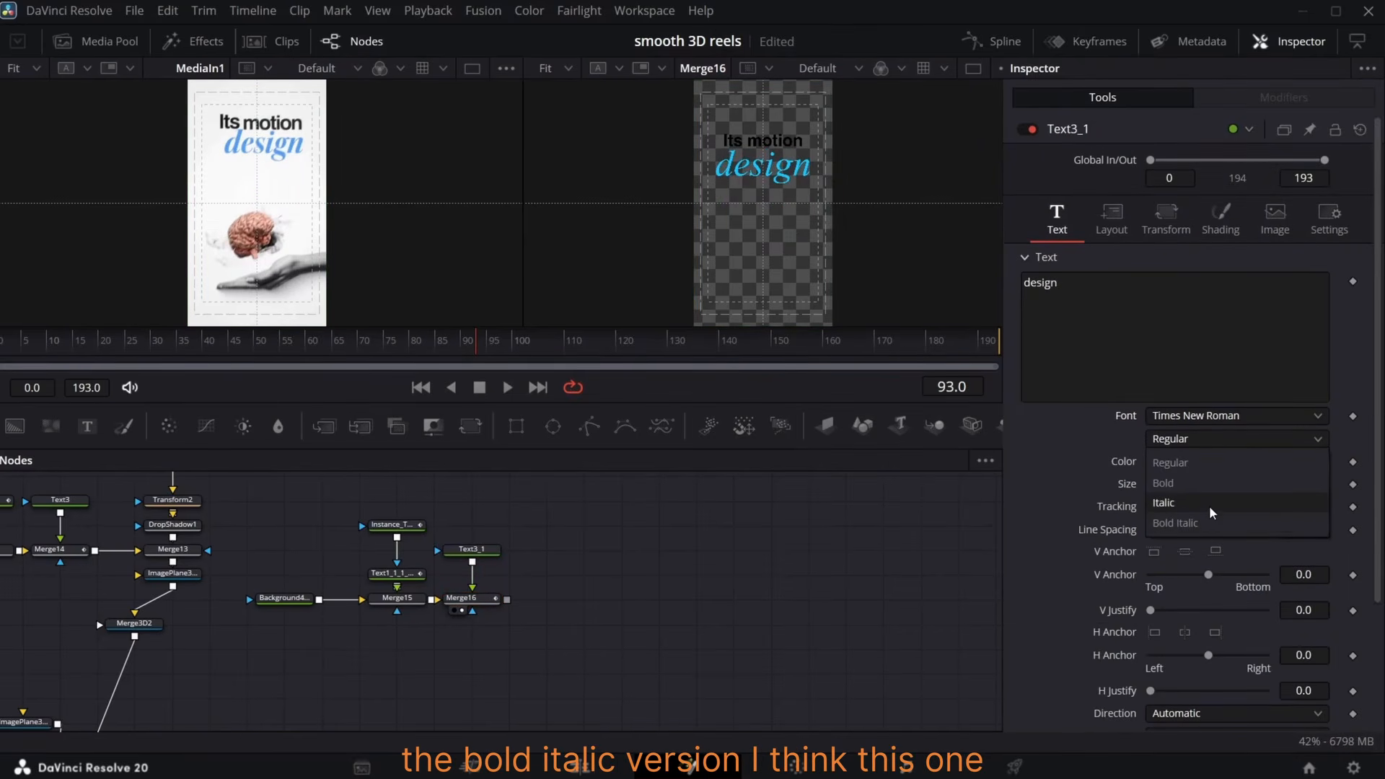
left_click(1211, 505)
left_click(1237, 439)
left_click(1183, 523)
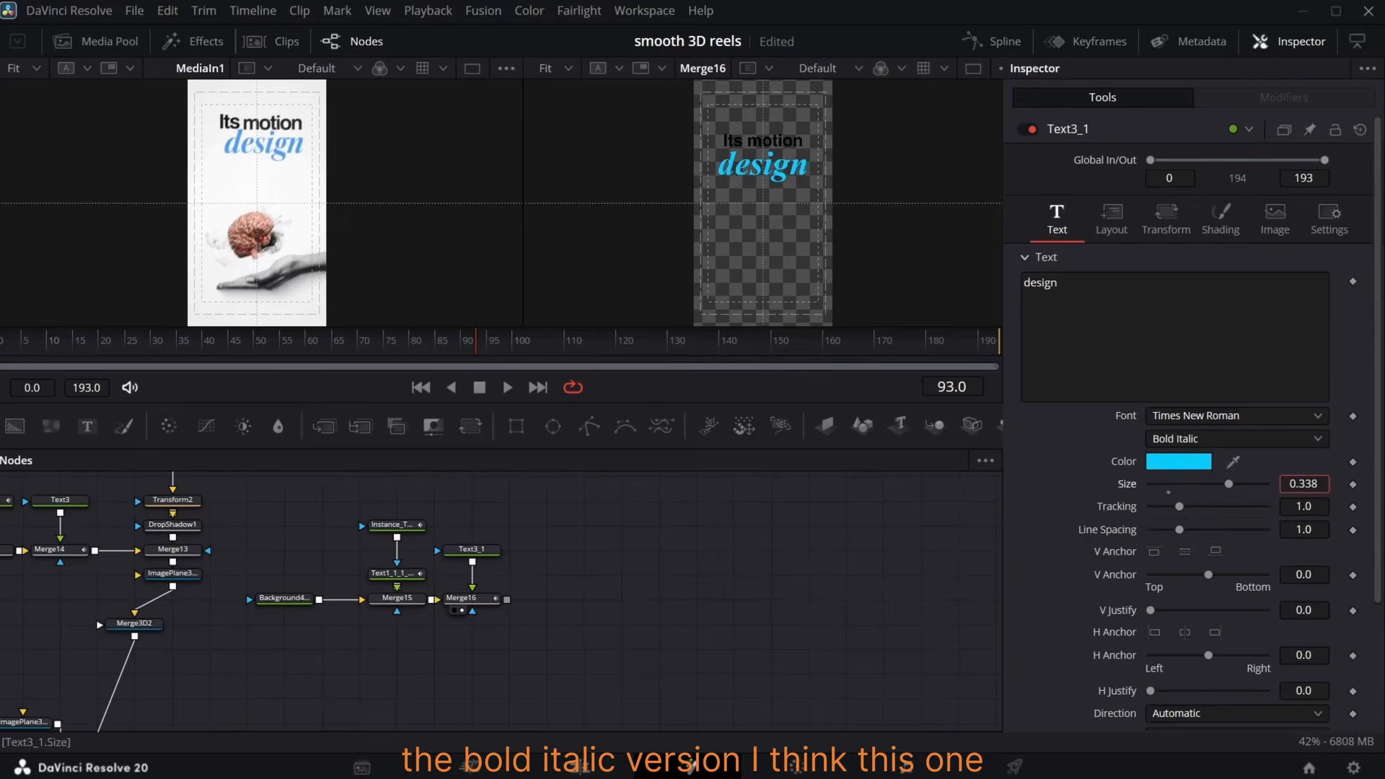
left_click(1111, 217)
left_click(1057, 218)
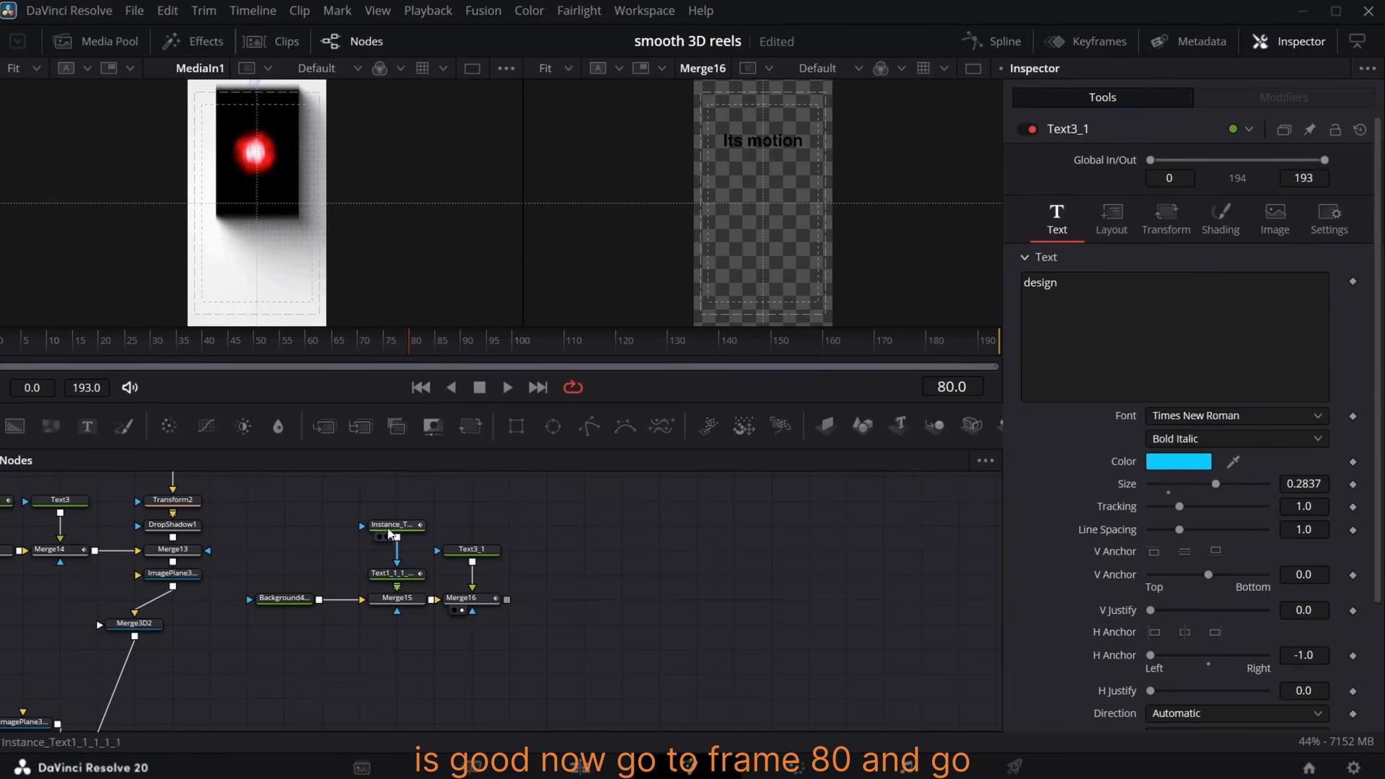
- Shift both keyframes of the "Its motion" text instance so that its animation starts at frame 80
left_click(385, 527)
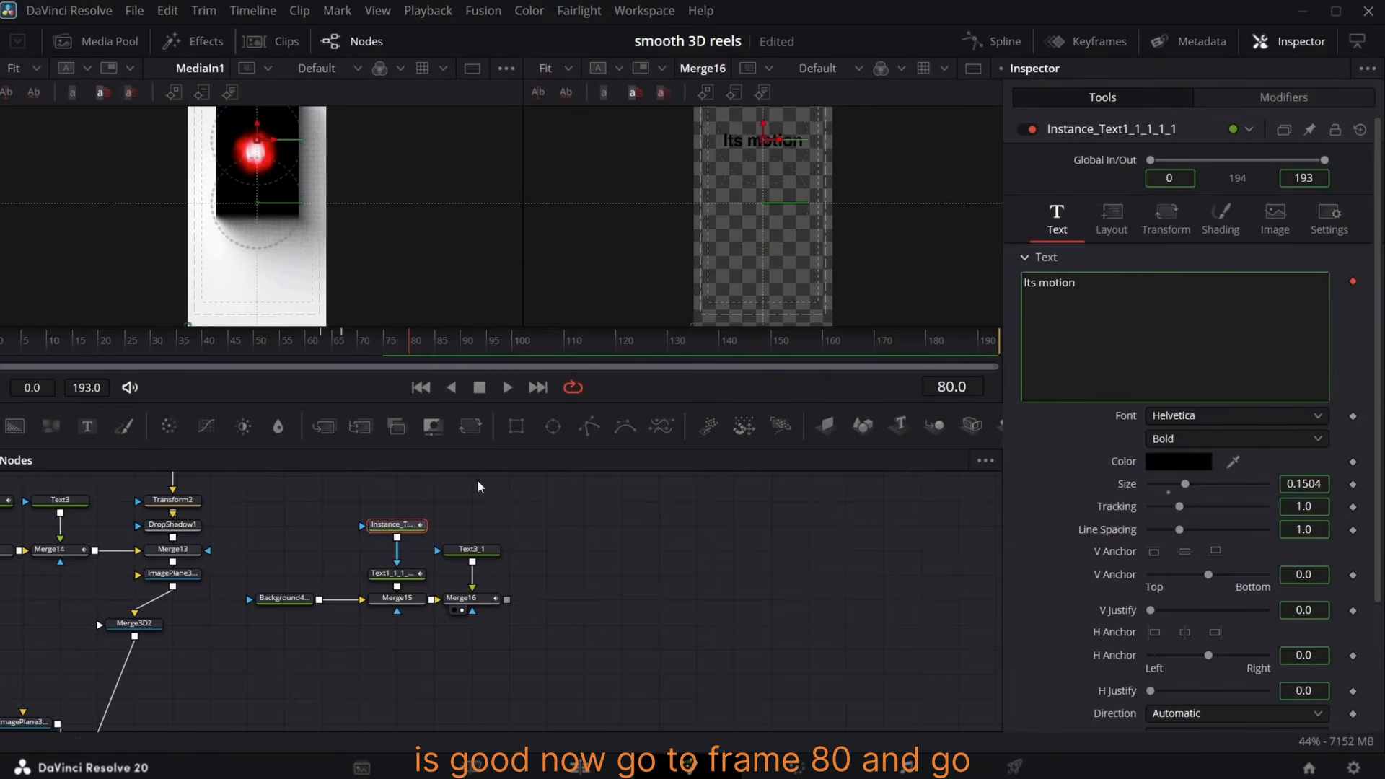
left_click(1080, 44)
left_click(494, 509)
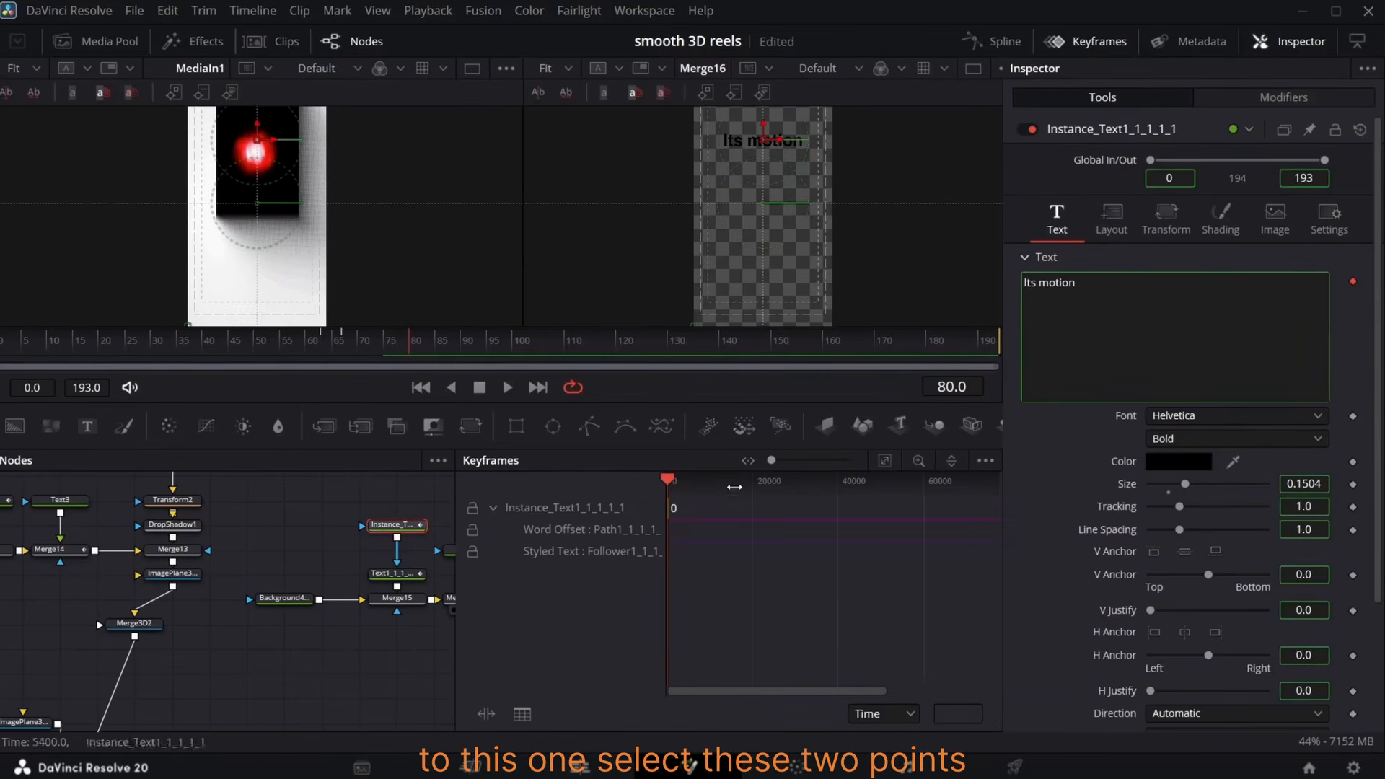
left_click(884, 461)
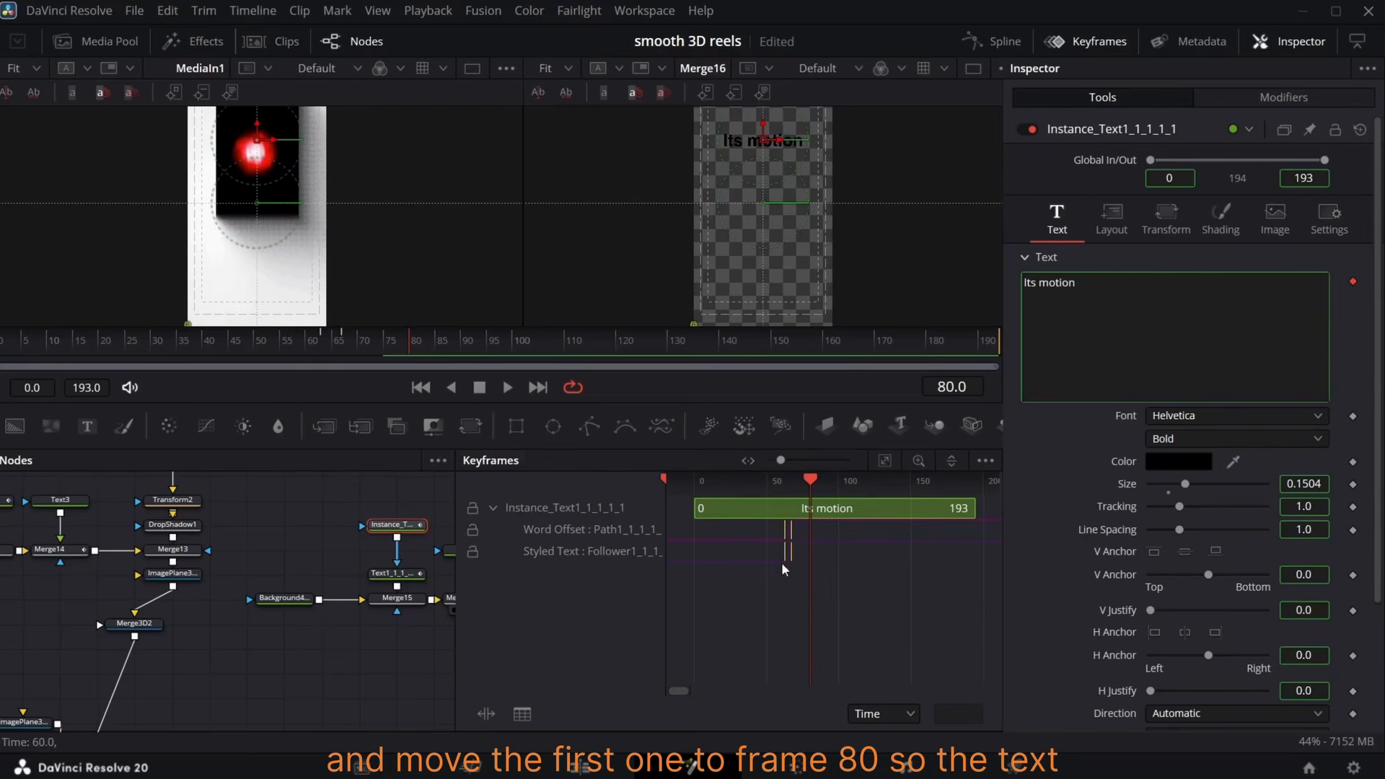
left_click_drag(784, 569, 815, 559)
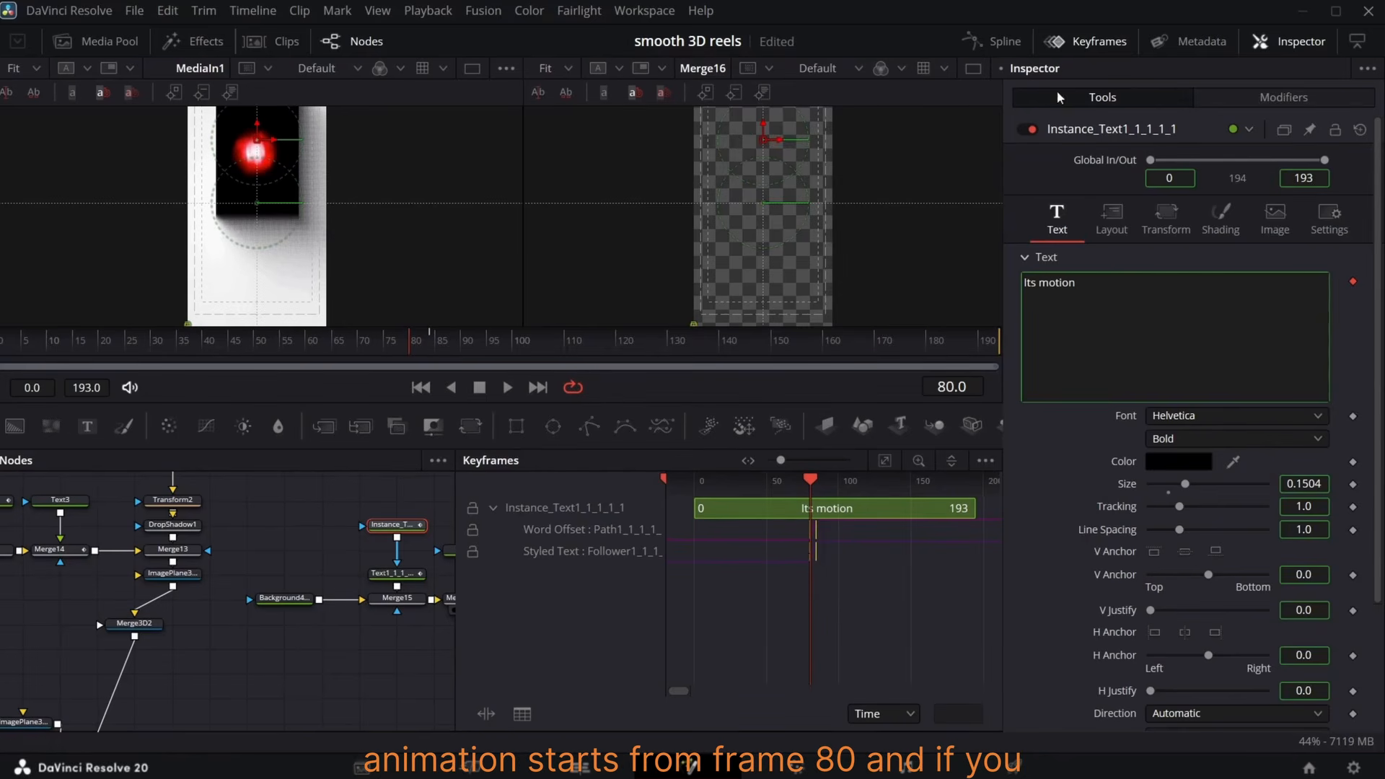
left_click(999, 41)
left_click(1089, 41)
left_click(1013, 50)
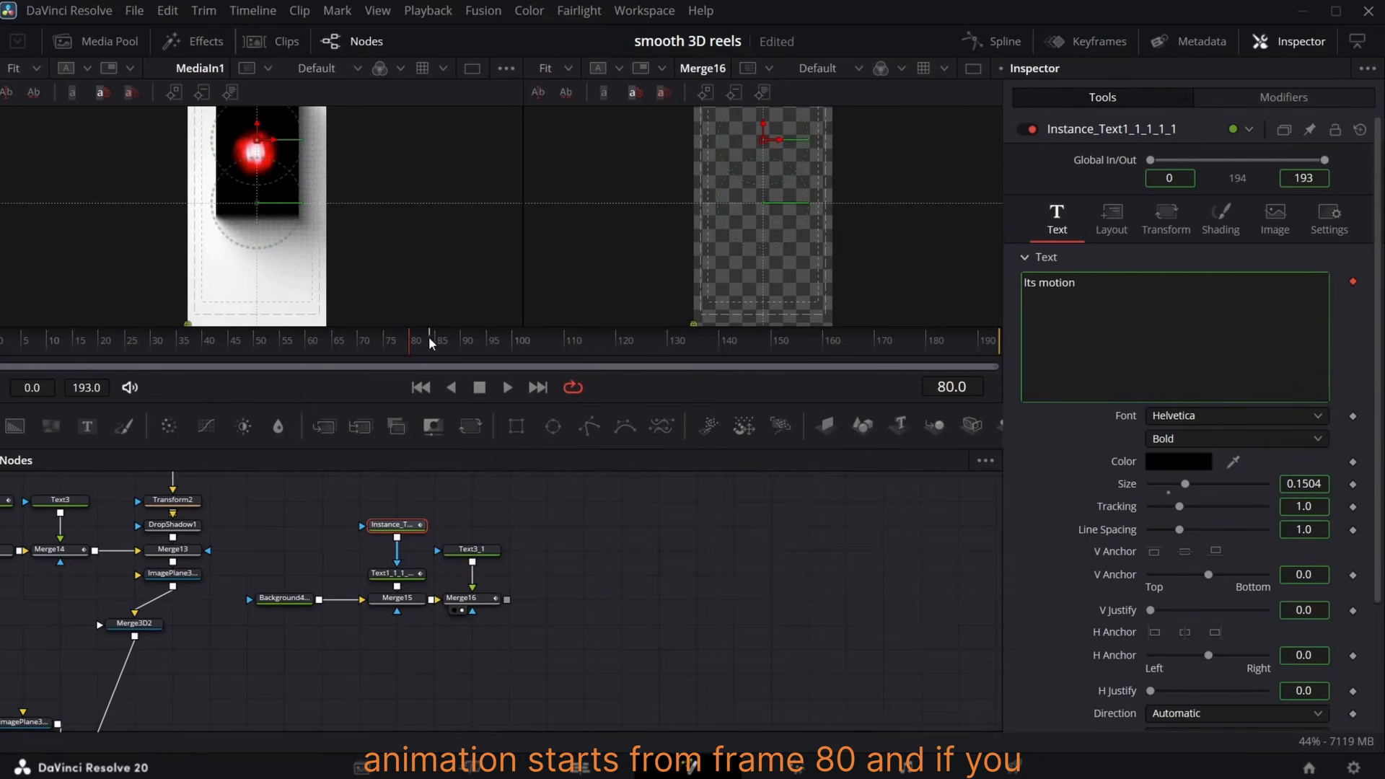
- Preview the text animation up to frame 91 and open the text instance's Follower timing settings
left_click_drag(406, 347, 471, 347)
left_click(1284, 96)
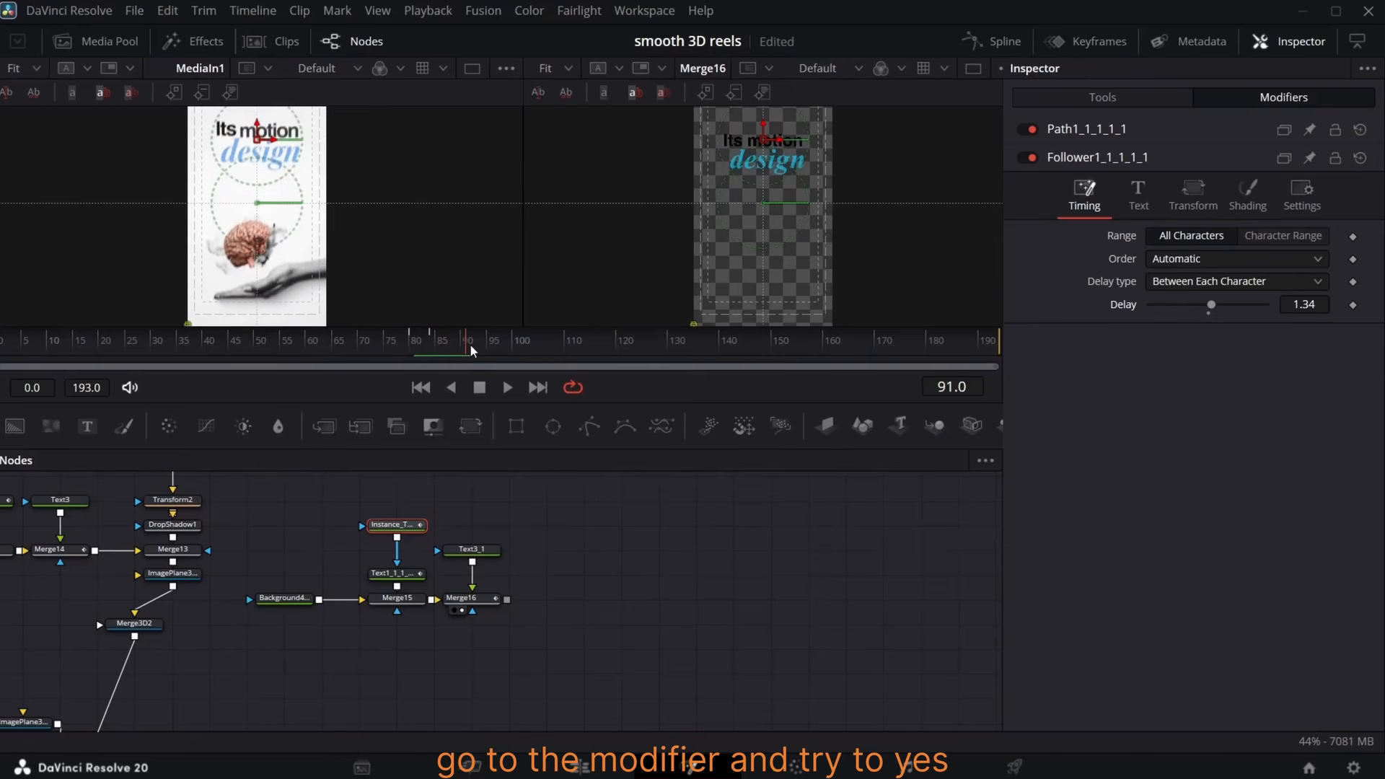
- Add the brain ani.mov clip to the node graph and rename its node "brain ani"
left_click(109, 41)
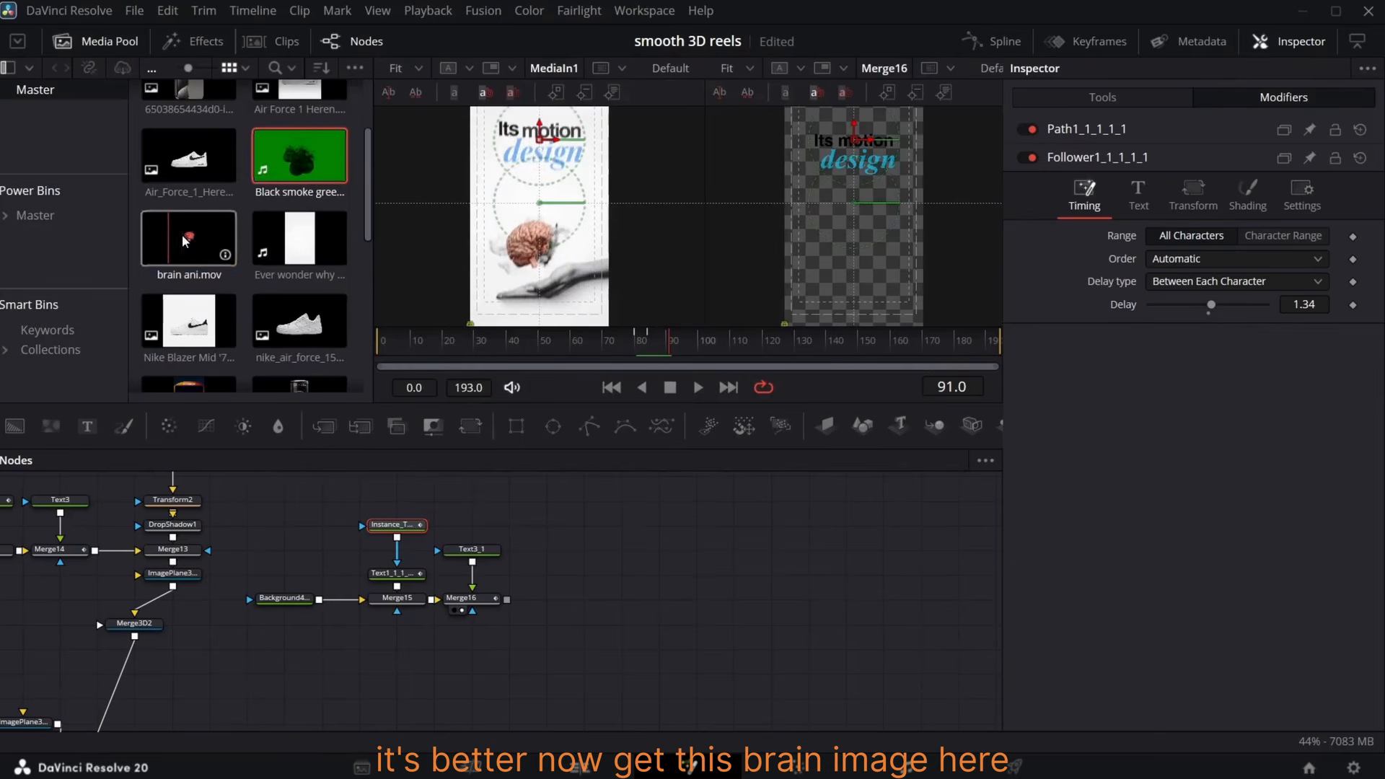
left_click_drag(189, 238, 546, 527)
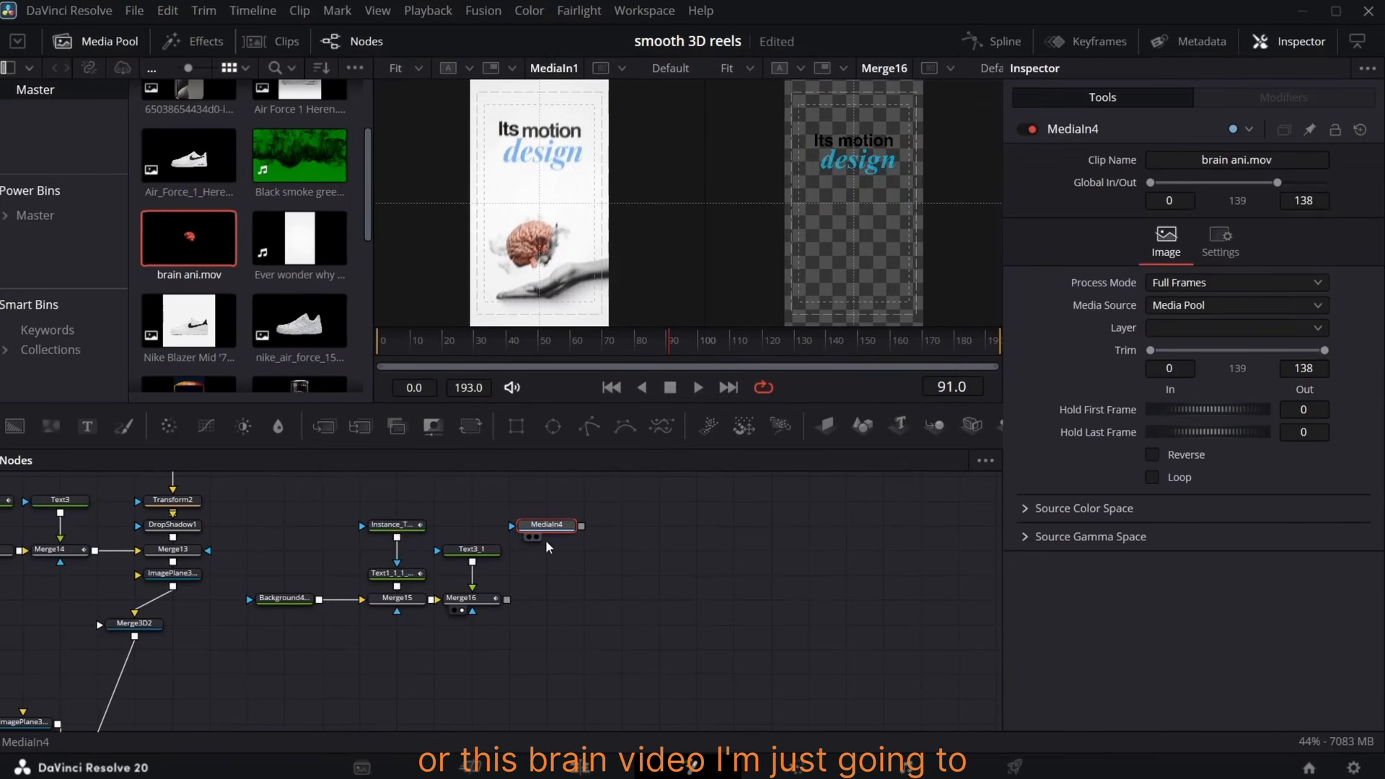
key("F2")
type("br")
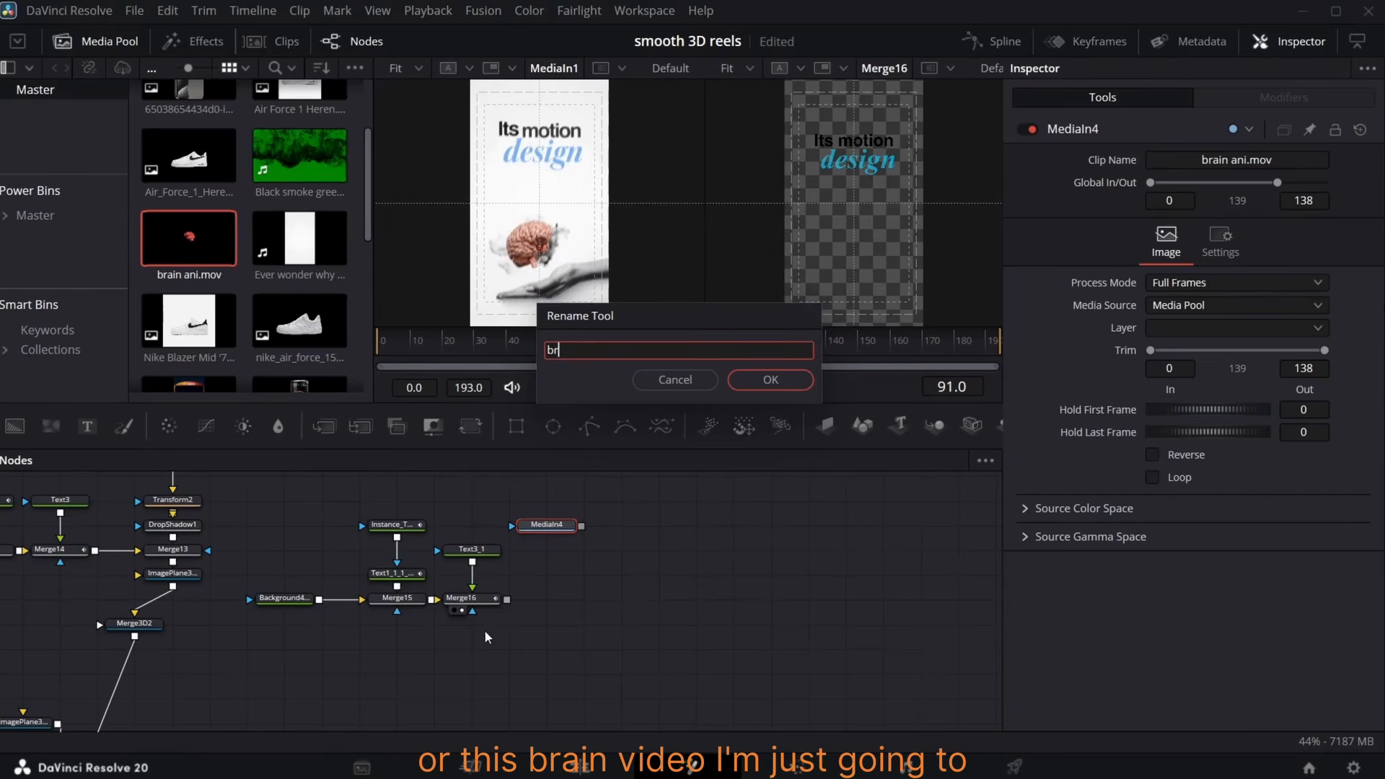
type("ain ani")
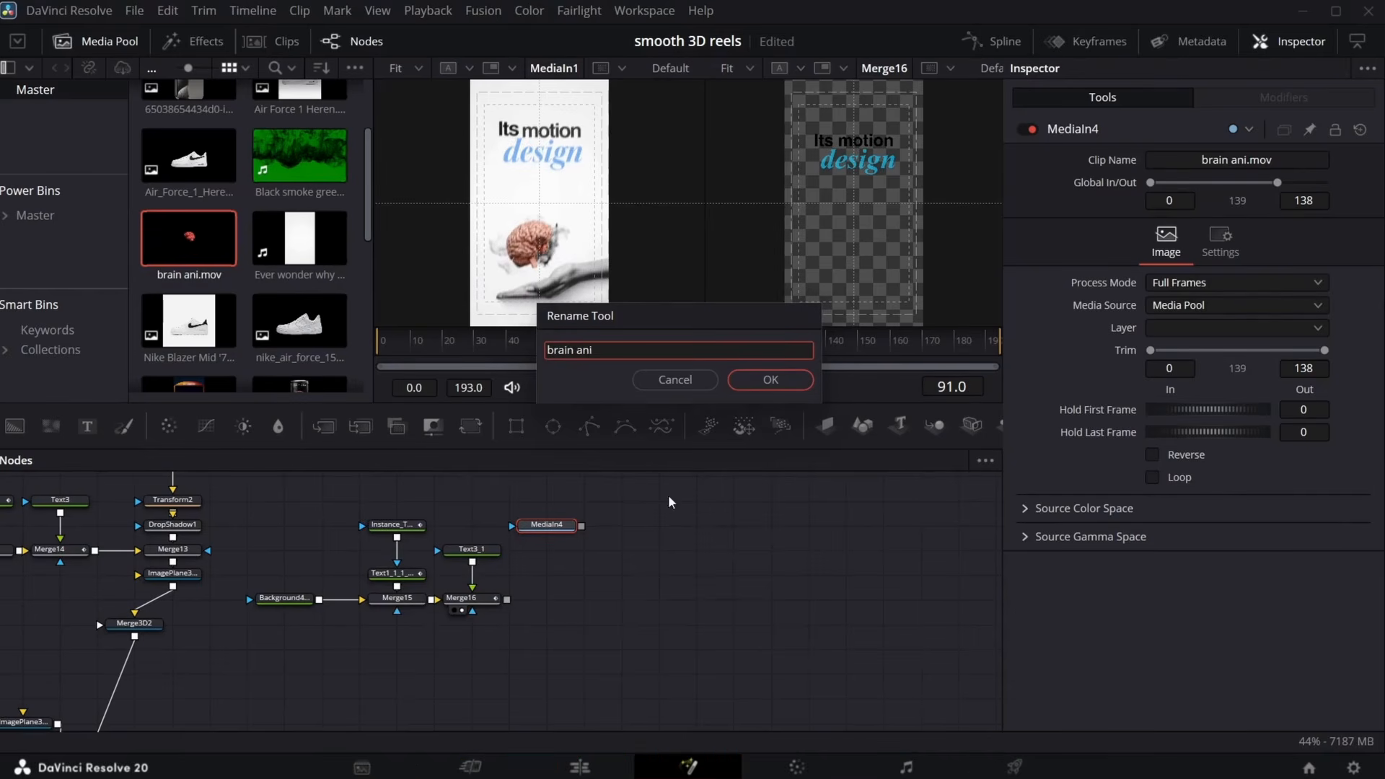
left_click(770, 379)
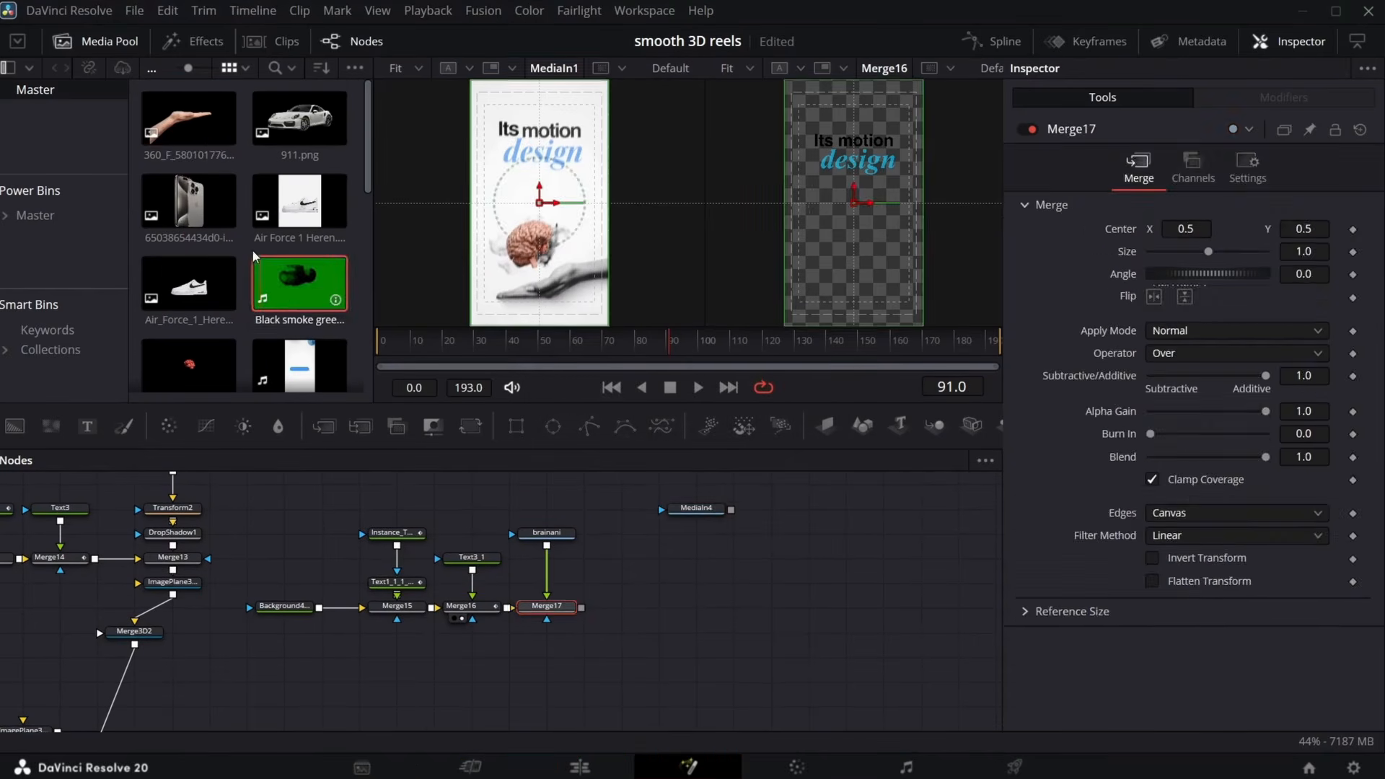
- Rename the media node of the black smoke green-screen clip "smoke"
left_click(714, 513)
key("F2")
type("sno")
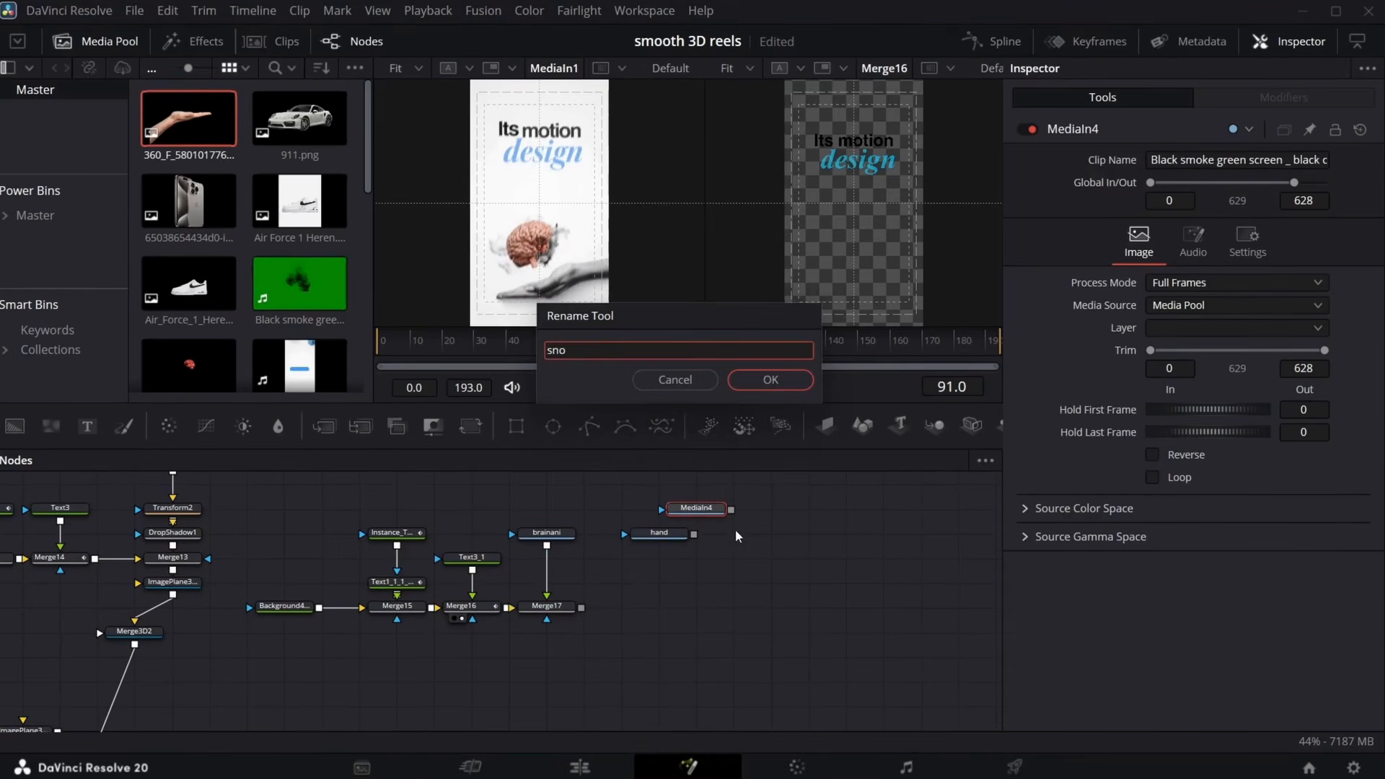
type("ke")
key("Return")
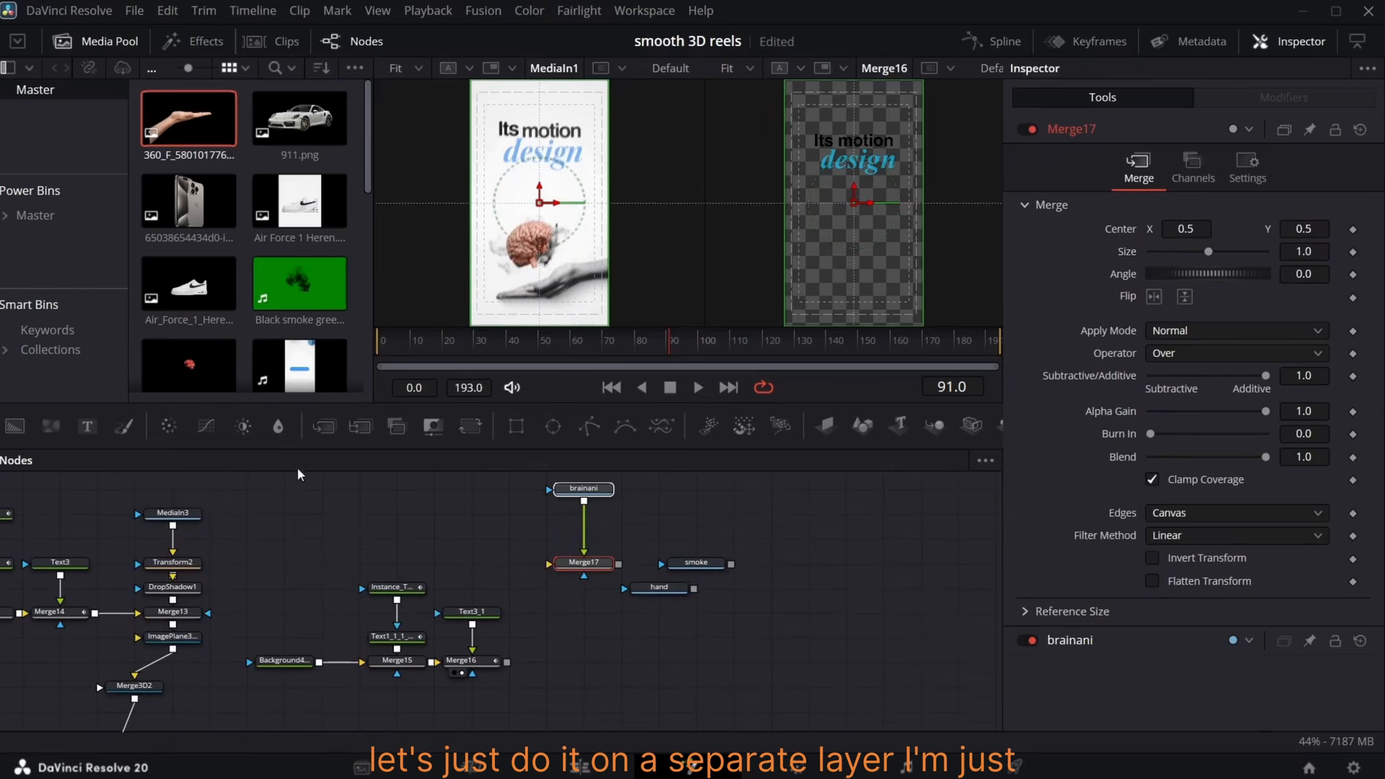
- Composite the smoke, brain and hand clips over a separate transparent background and merge the result over Merge16's output
left_click_drag(301, 550, 567, 563)
left_click_drag(689, 566, 726, 519)
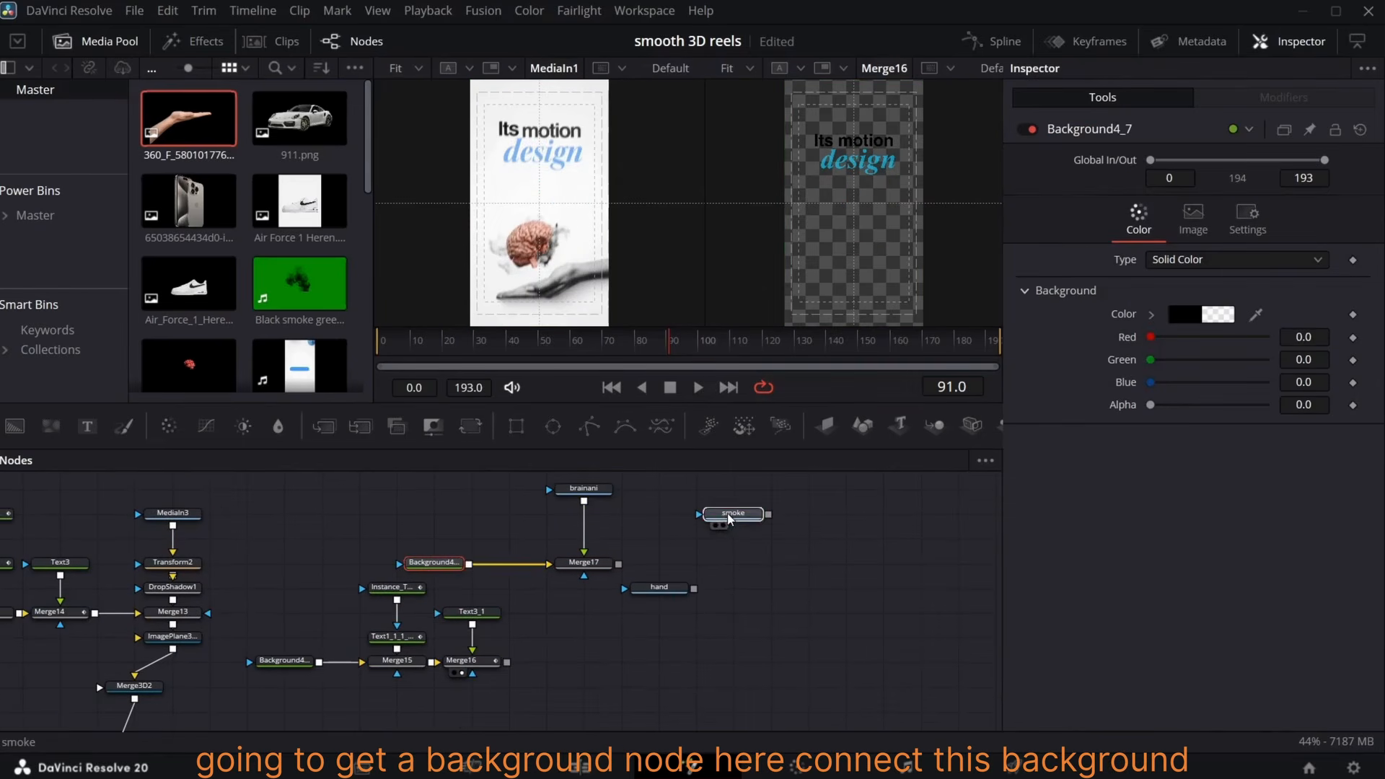
scroll(721, 534, "up", 3)
left_click_drag(710, 624, 486, 600)
left_click_drag(636, 699, 618, 672)
scroll(723, 632, "down", 3)
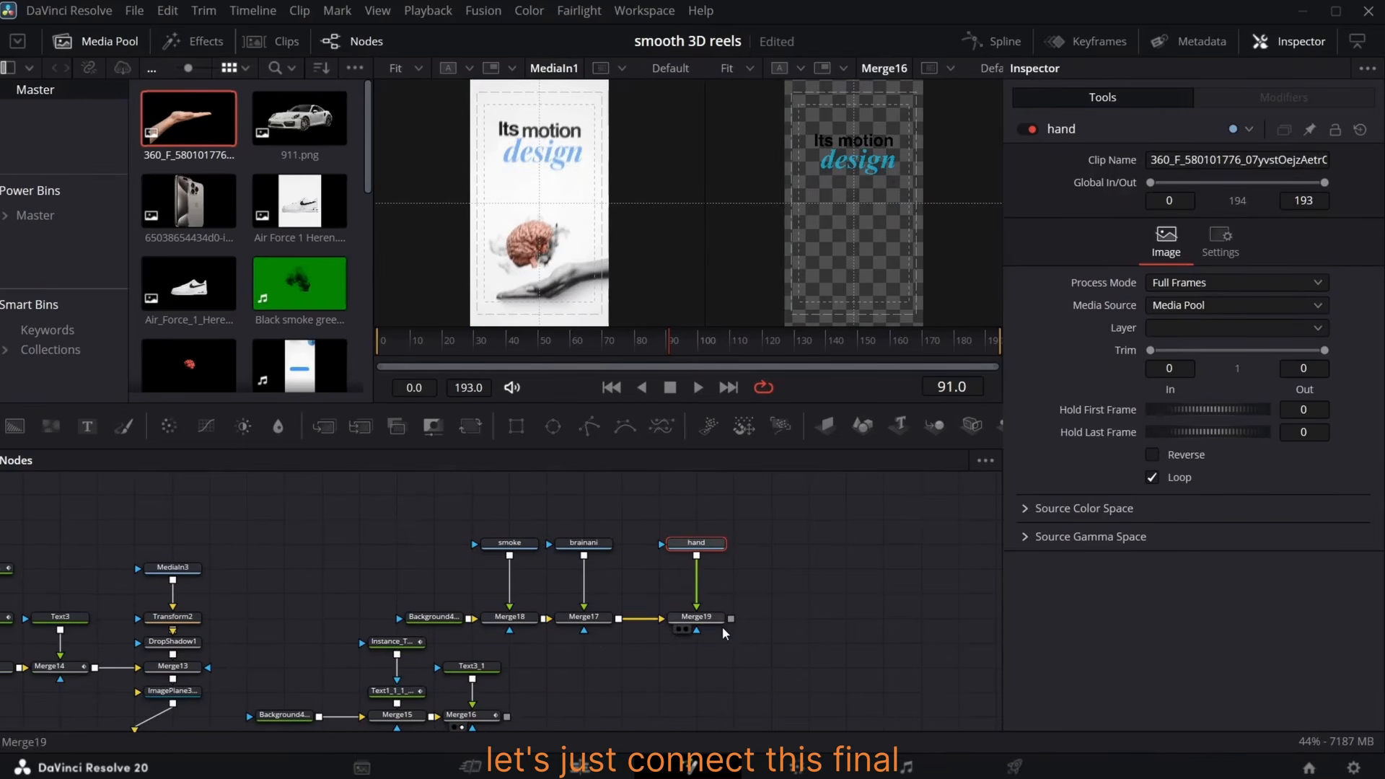
left_click_drag(731, 618, 507, 719)
- Add a Delta Keyer after the smoke clip and sample the clip's green backdrop as the background color
left_click(512, 518)
key("shift+space")
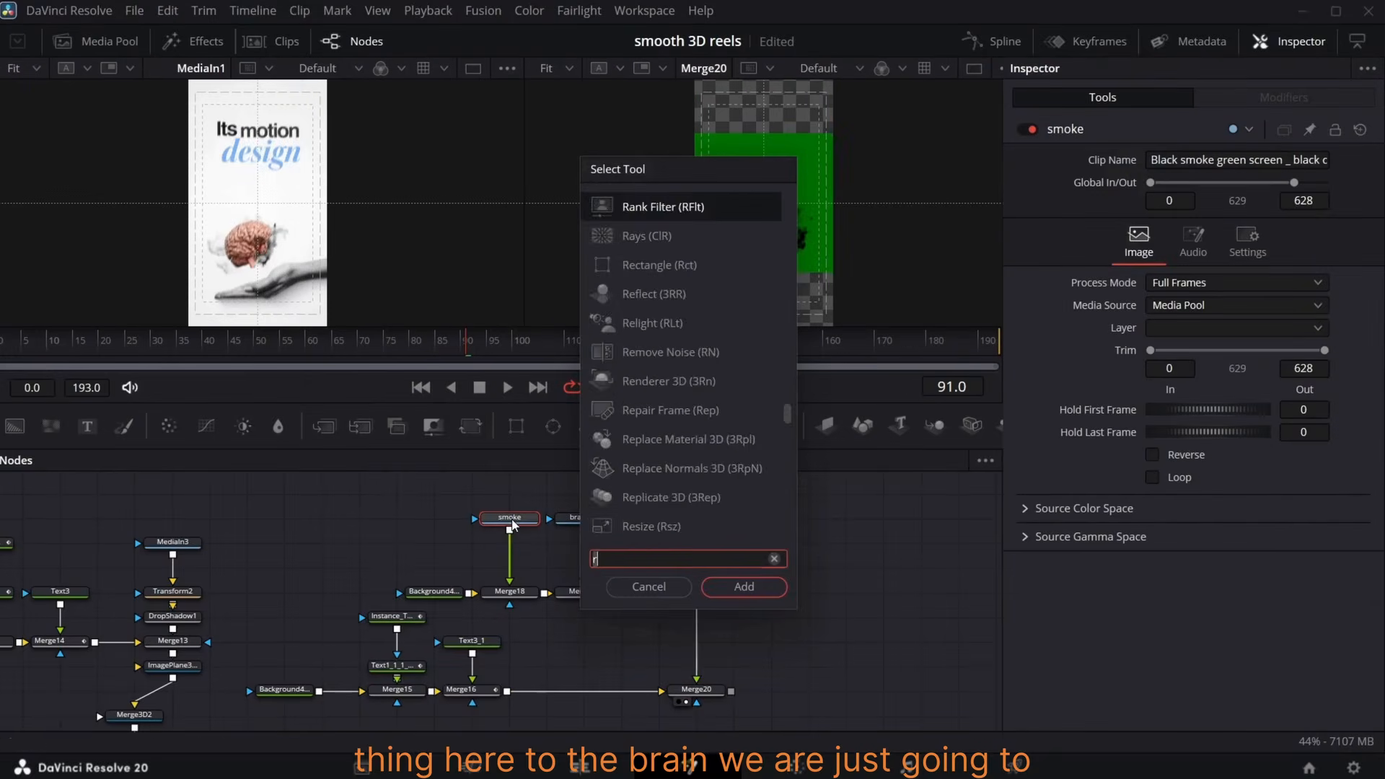
type("del")
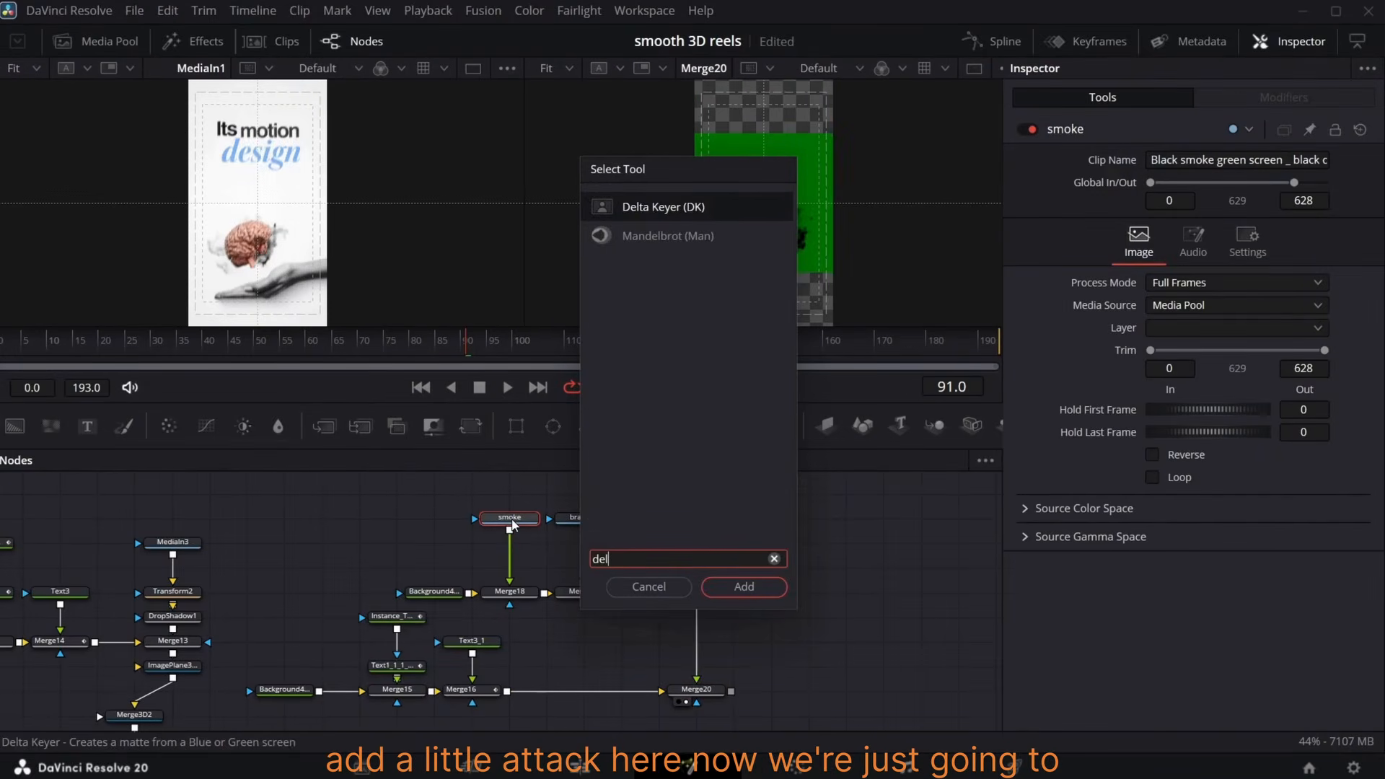
key("Return")
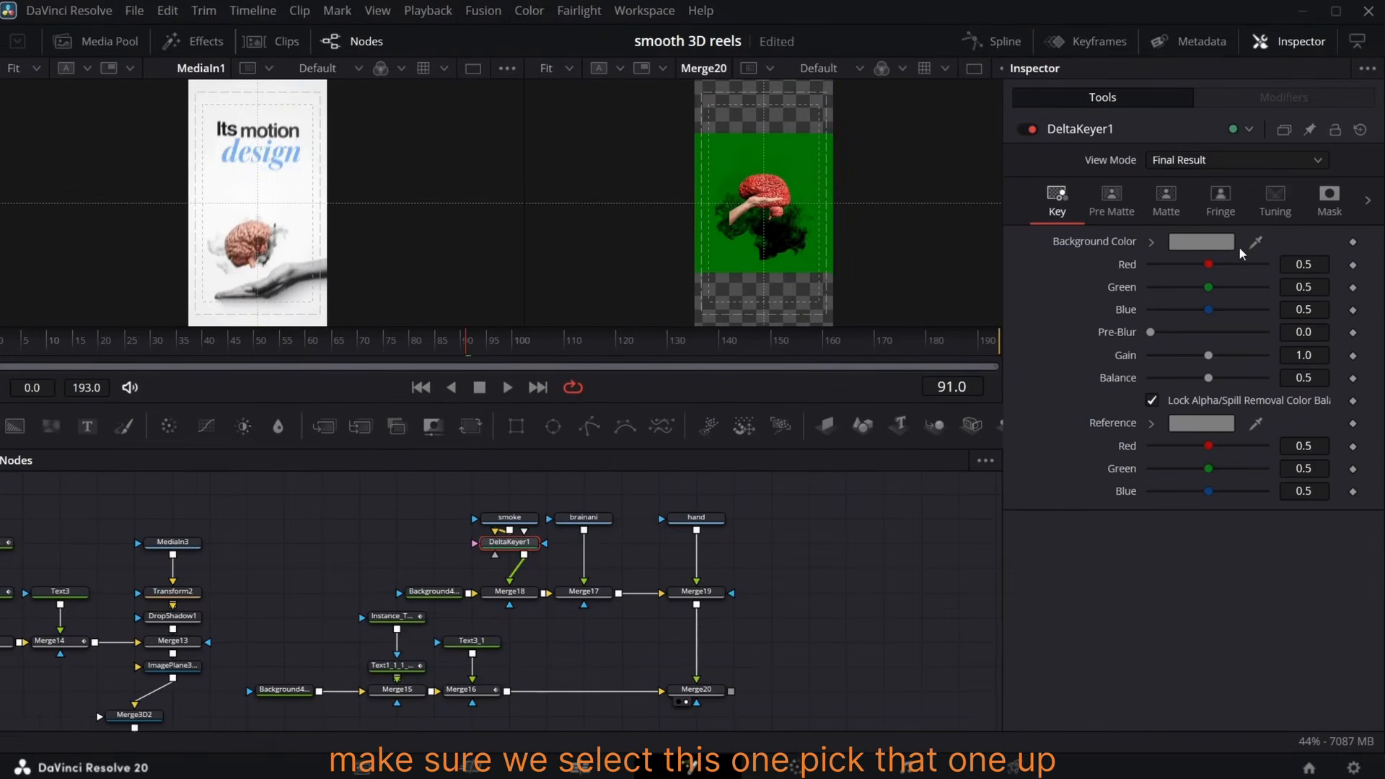
left_click_drag(957, 176, 818, 147)
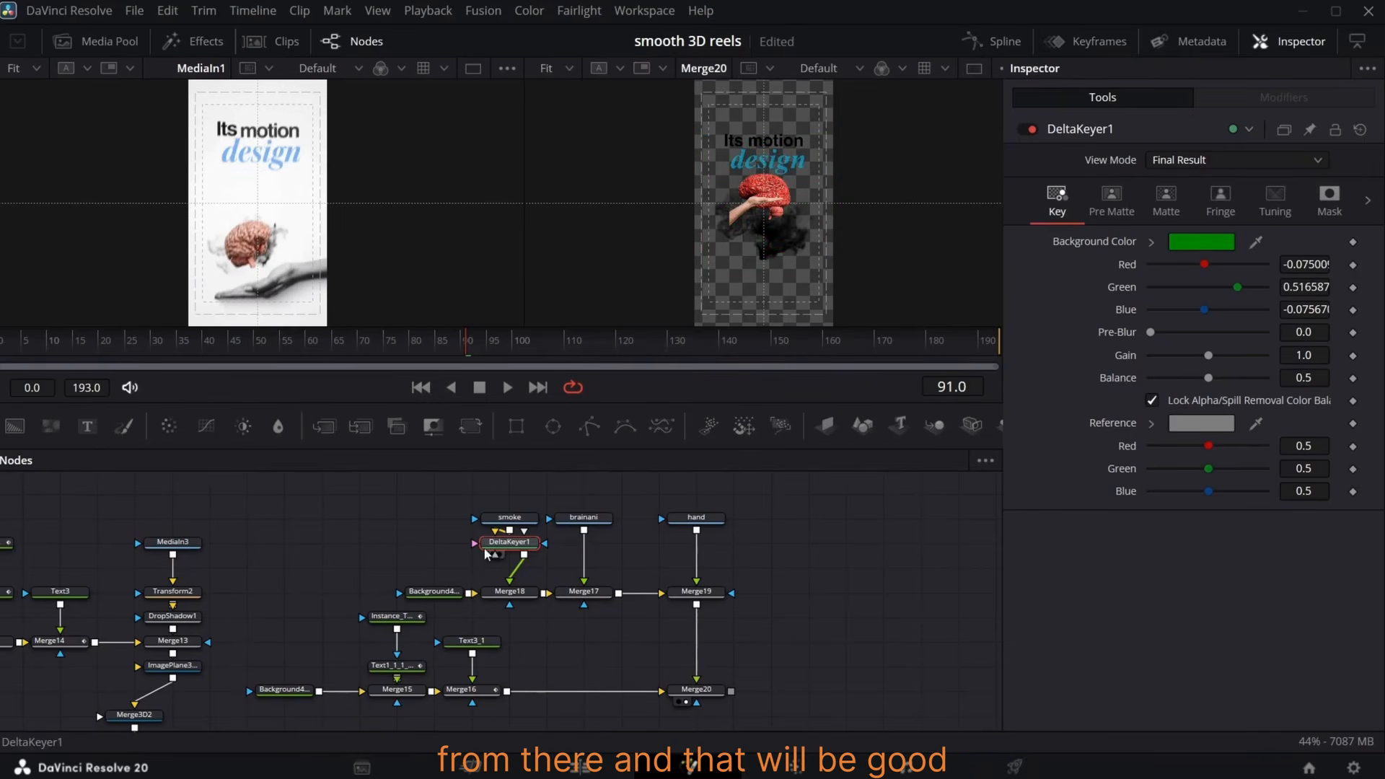
left_click_drag(509, 518, 509, 493)
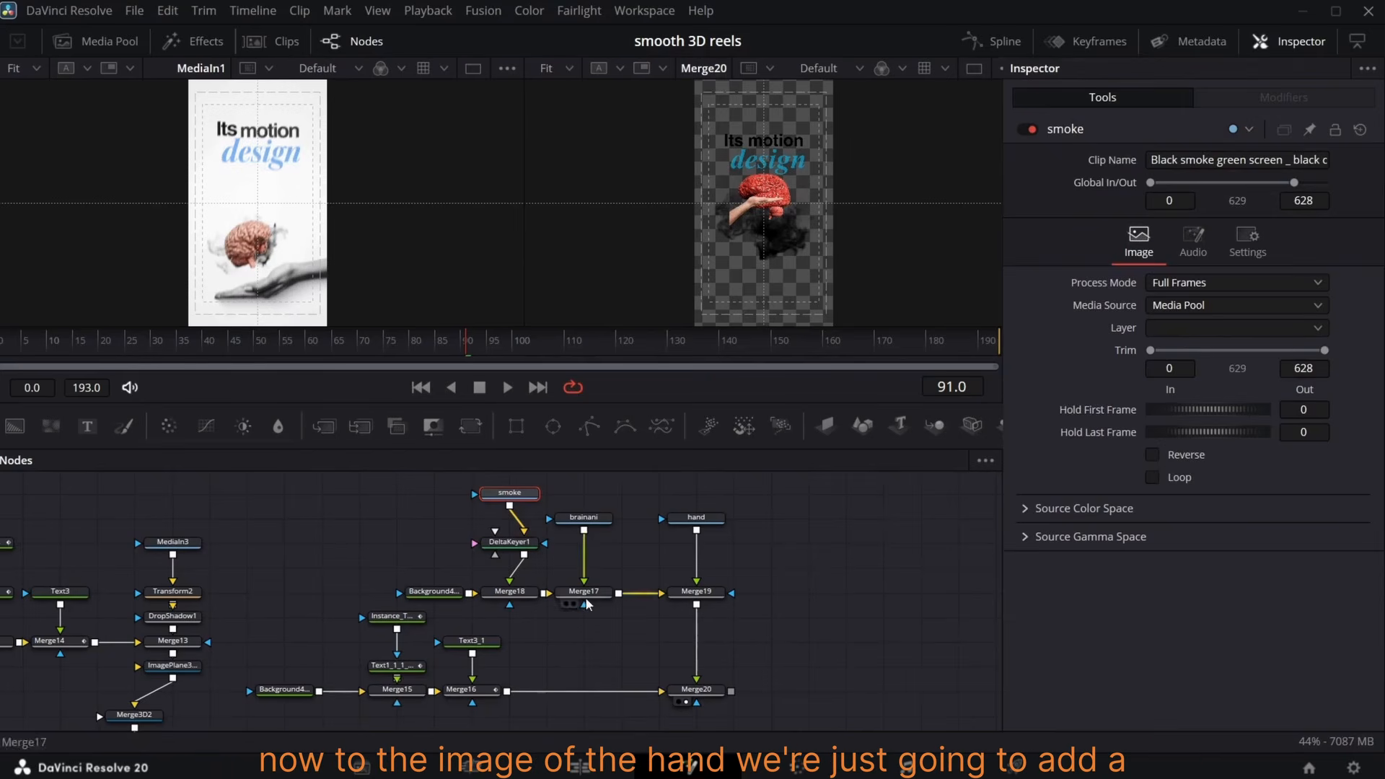
- Add a Transform to the hand with size 2.283, a horizontal flip, angle 0.6 and center Y -1.208
left_click(680, 520)
left_click(471, 426)
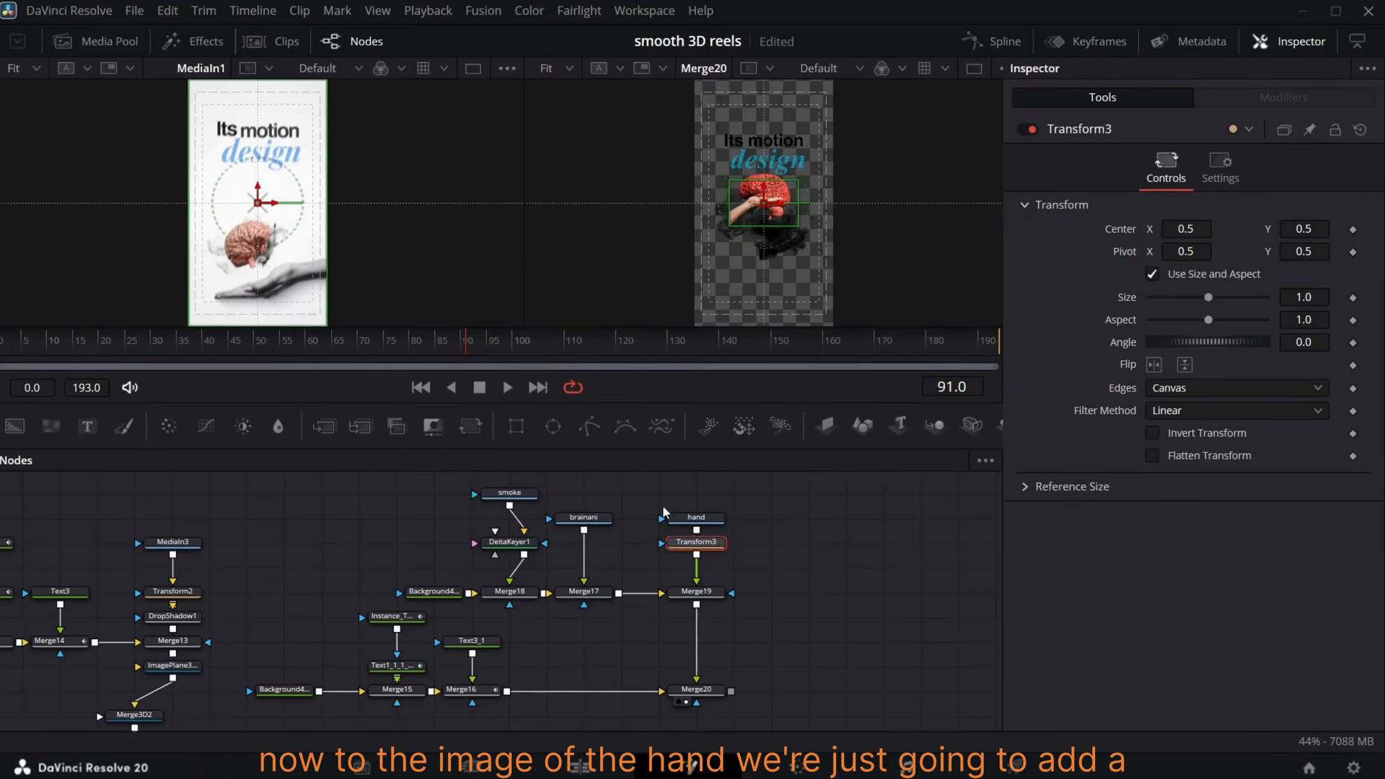
mouse_move(1211, 299)
left_mouse_down()
mouse_move(1240, 299)
mouse_move(1227, 298)
left_mouse_up()
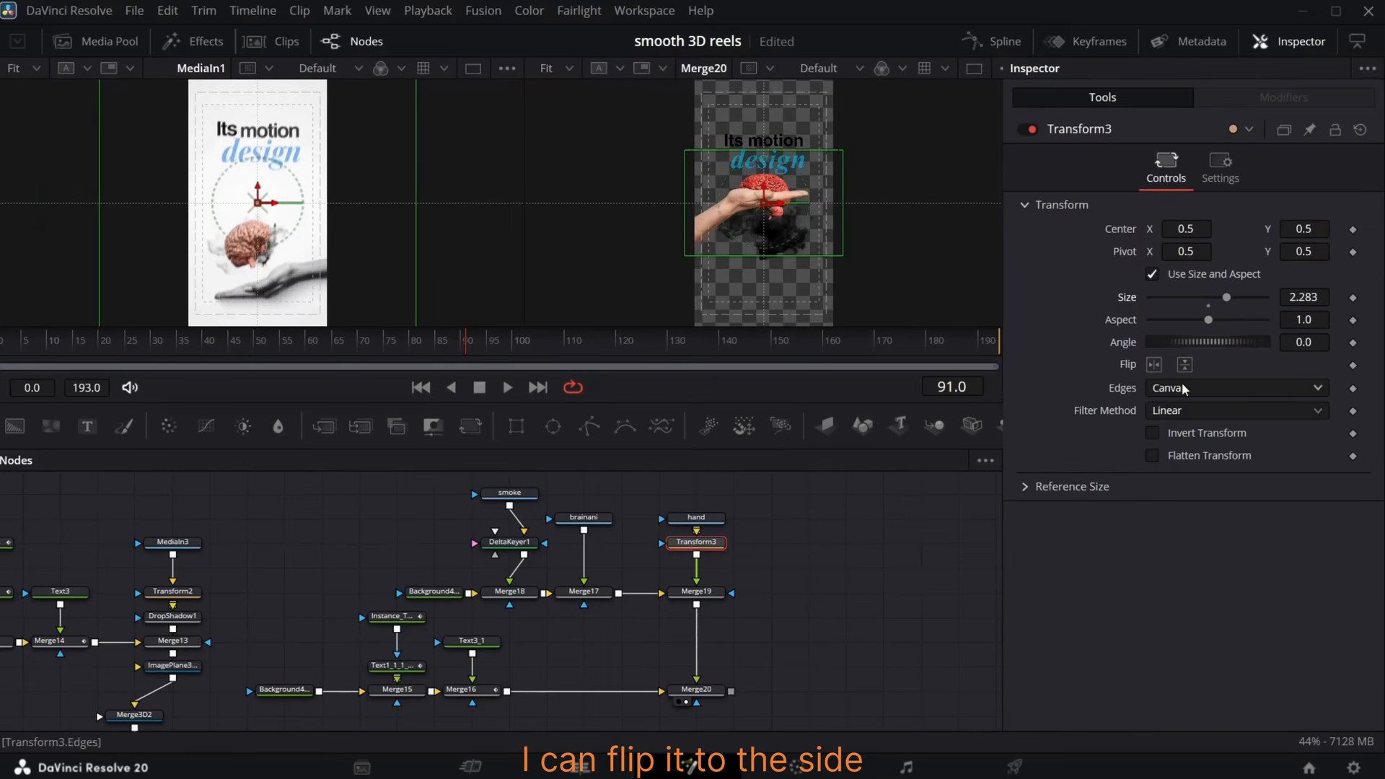
left_click(1153, 364)
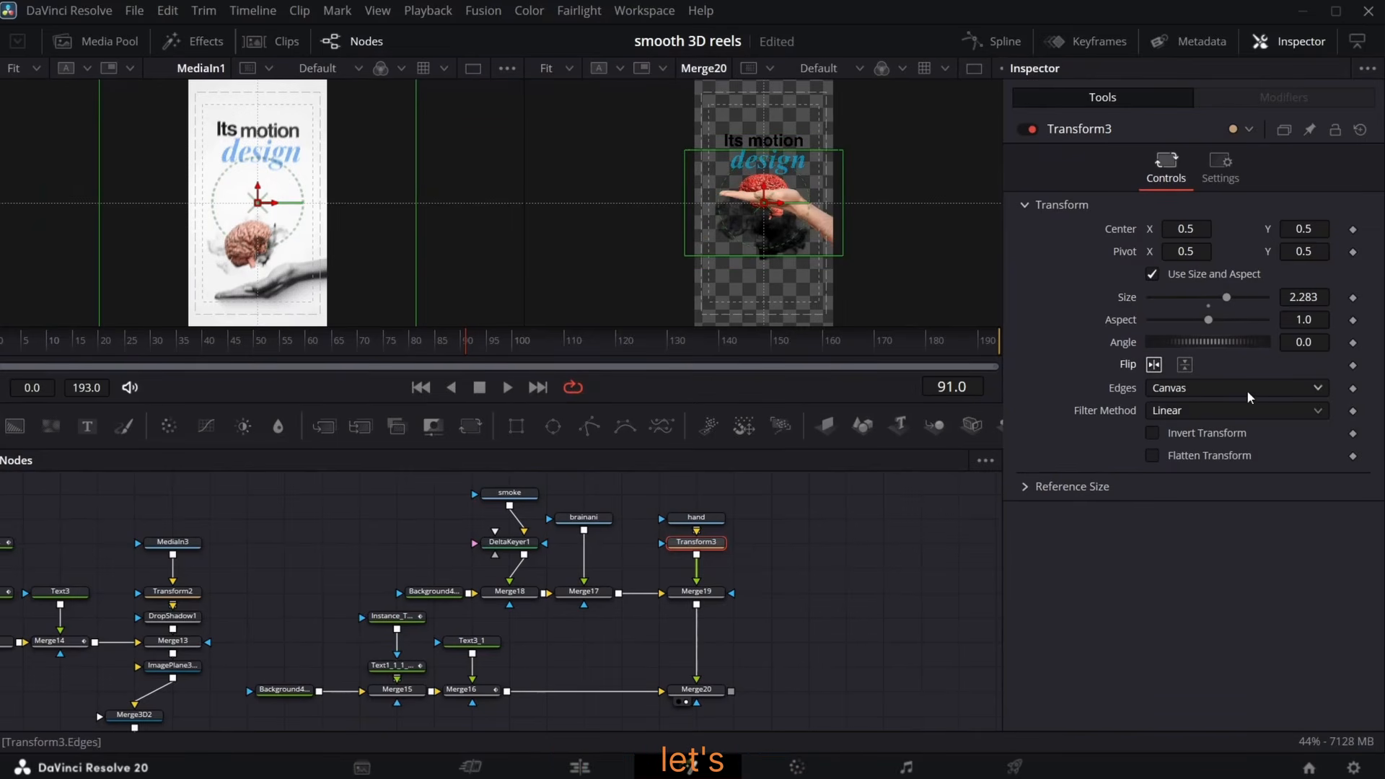
left_click_drag(1324, 343, 1330, 345)
left_click_drag(1305, 230, 995, 229)
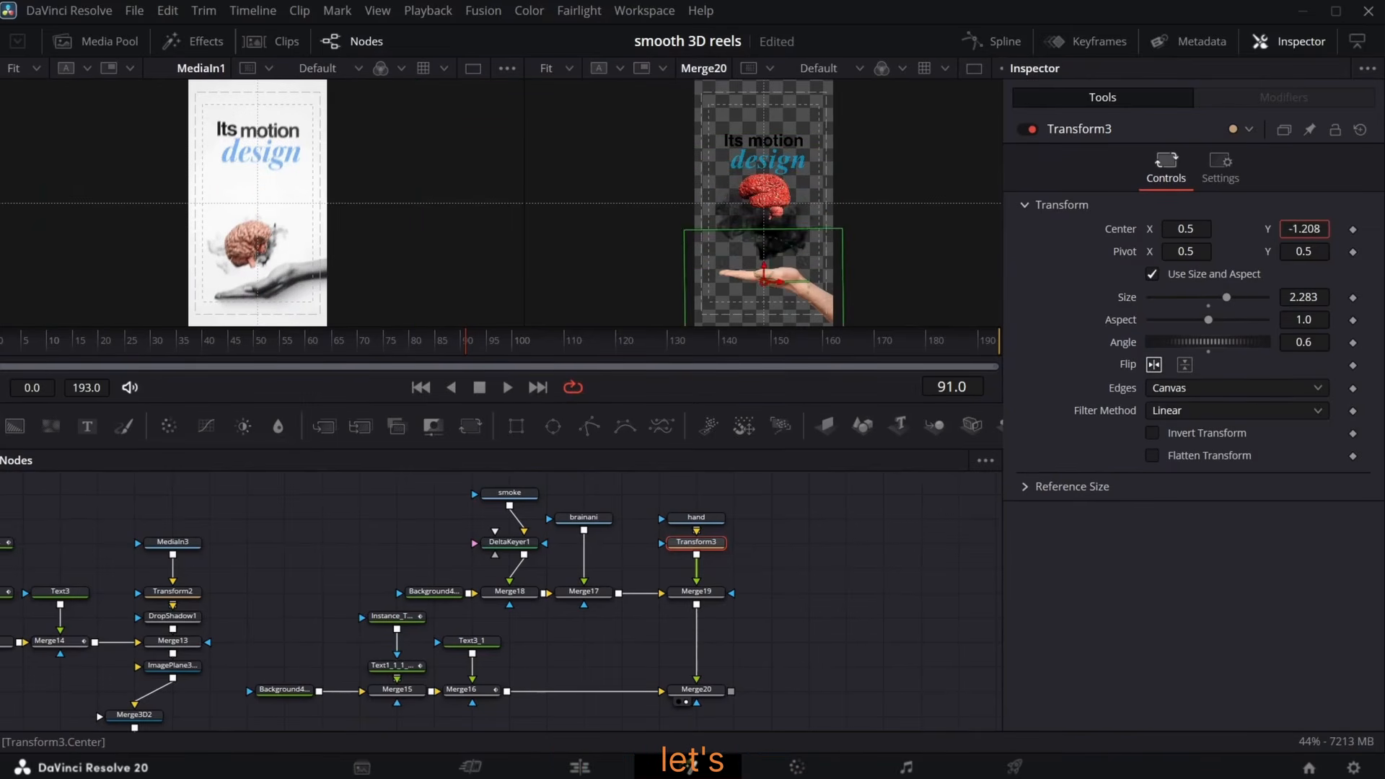
- Add a Transform after the smoke's Delta Keyer with size 0.527 and center Y 0.604
left_click(509, 541)
left_click(470, 426)
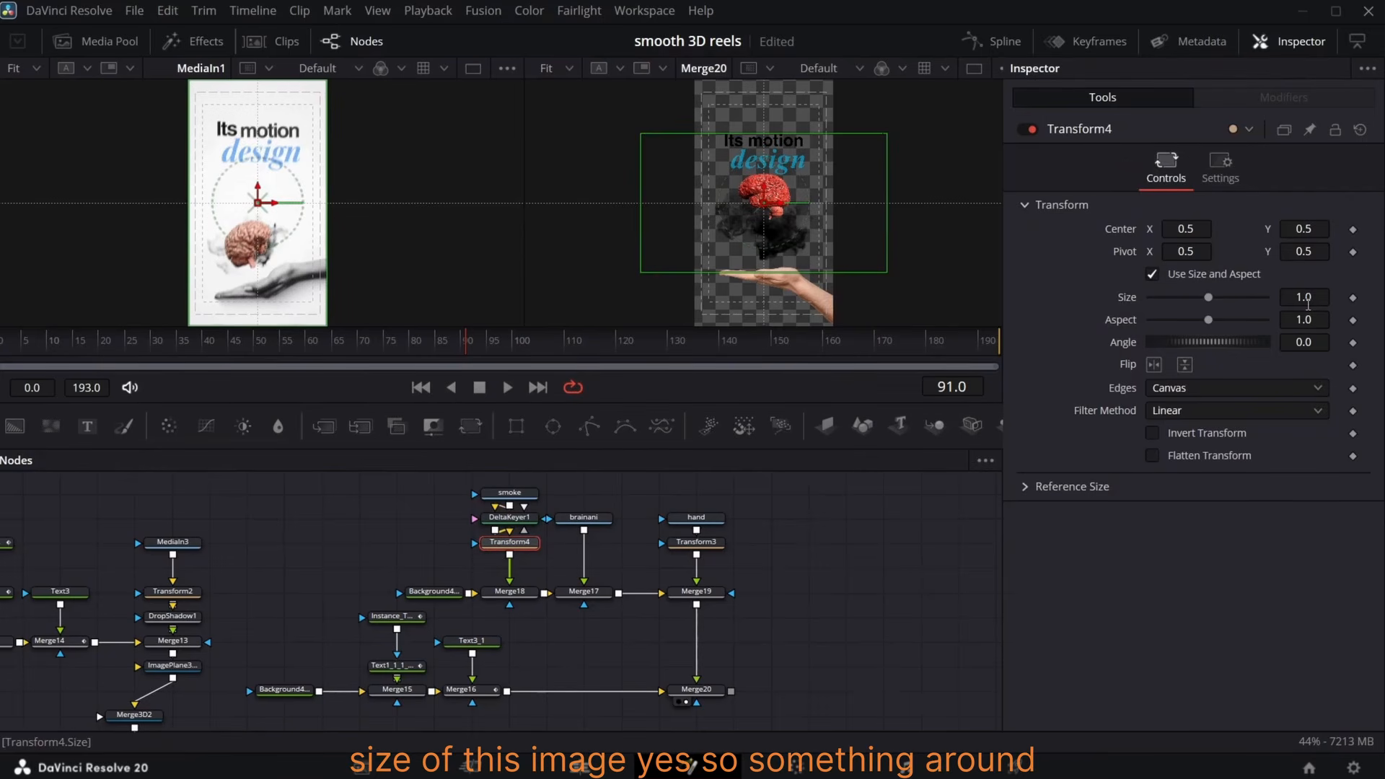
left_click_drag(1309, 300, 1283, 298)
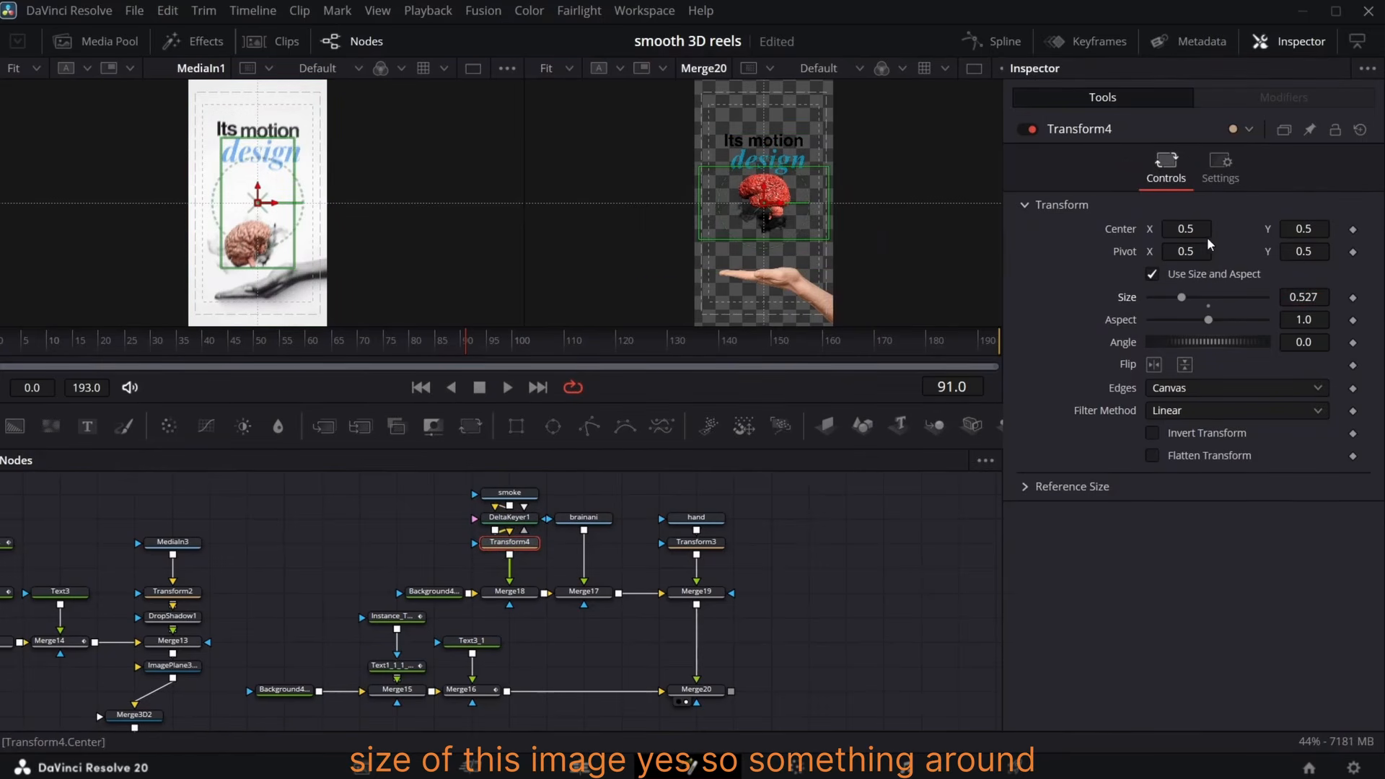
left_click_drag(1291, 229, 1329, 228)
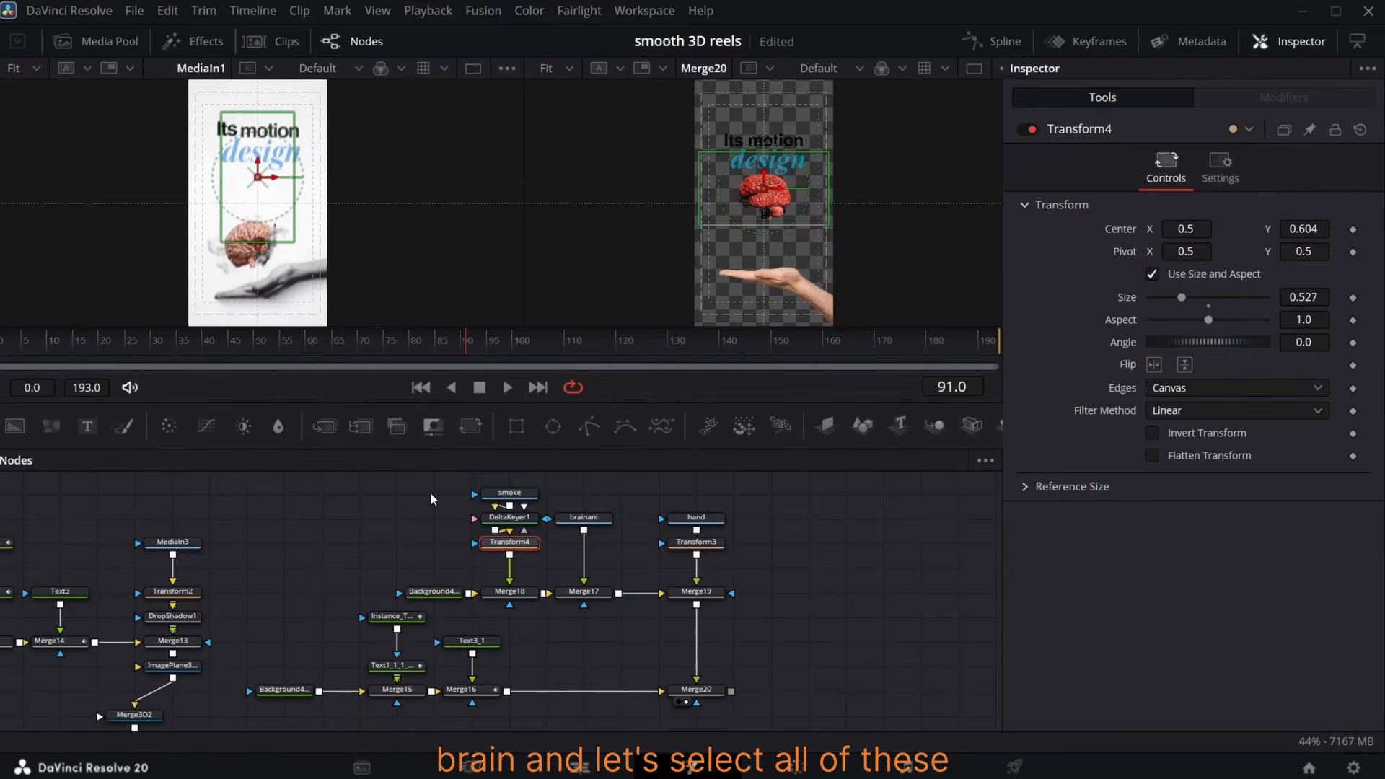
- Make room after the smoke and brain branch, insert a Transform following Merge17, and set its center Y to 0.304
left_click_drag(318, 492, 589, 618)
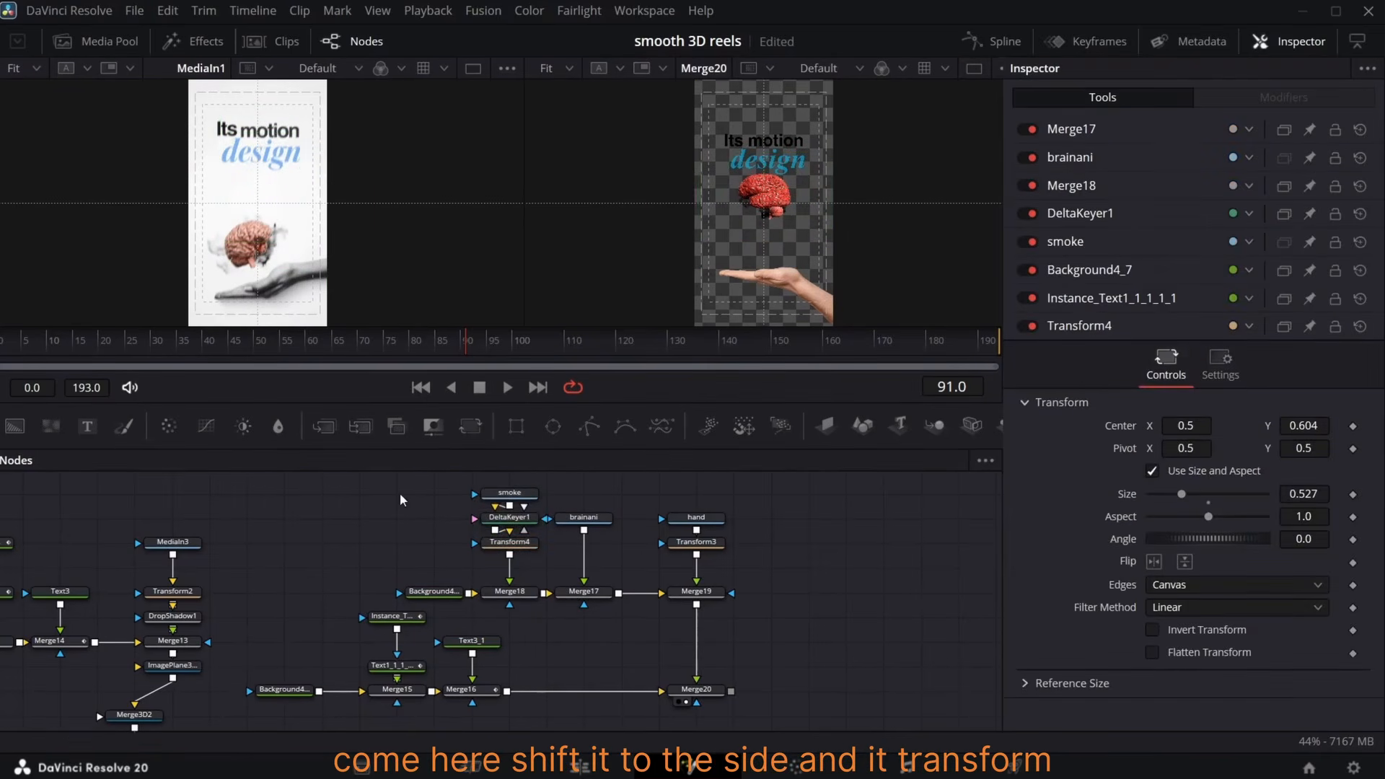
left_click_drag(380, 481, 610, 613)
left_click_drag(572, 600, 462, 600)
left_click(470, 426)
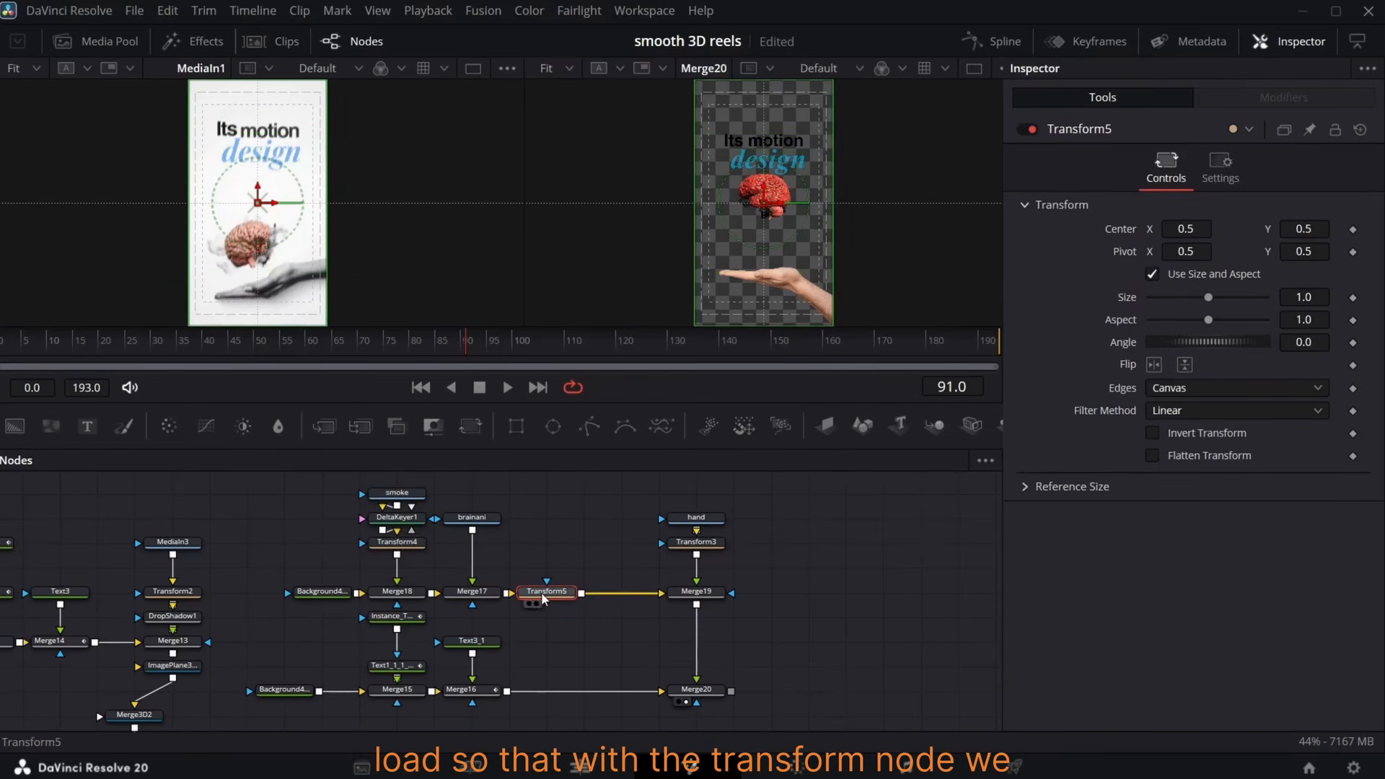
left_click_drag(1312, 228, 1255, 228)
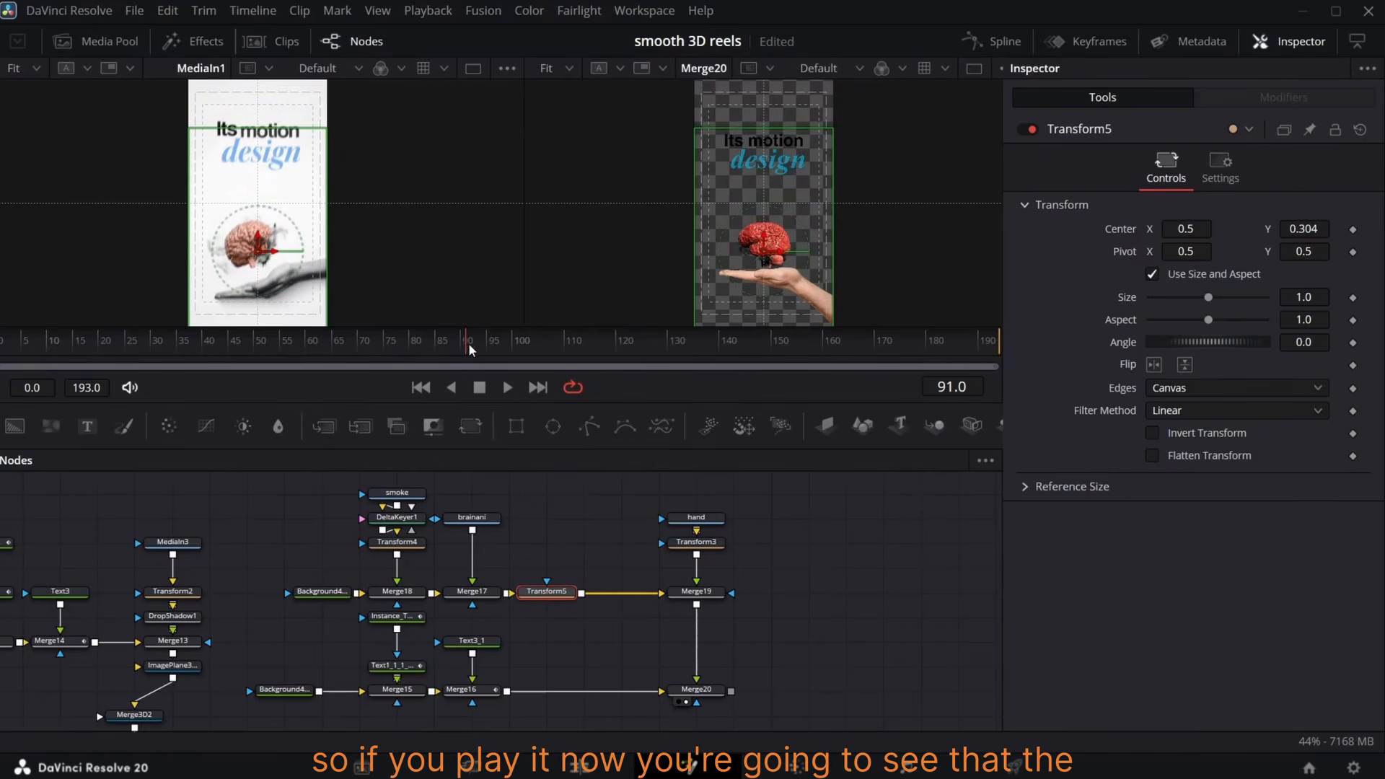
- Preview the brain animation and shift the brain clip in the keyframe timeline to span frames 74 to 212
left_click_drag(470, 351, 740, 353)
left_click(472, 517)
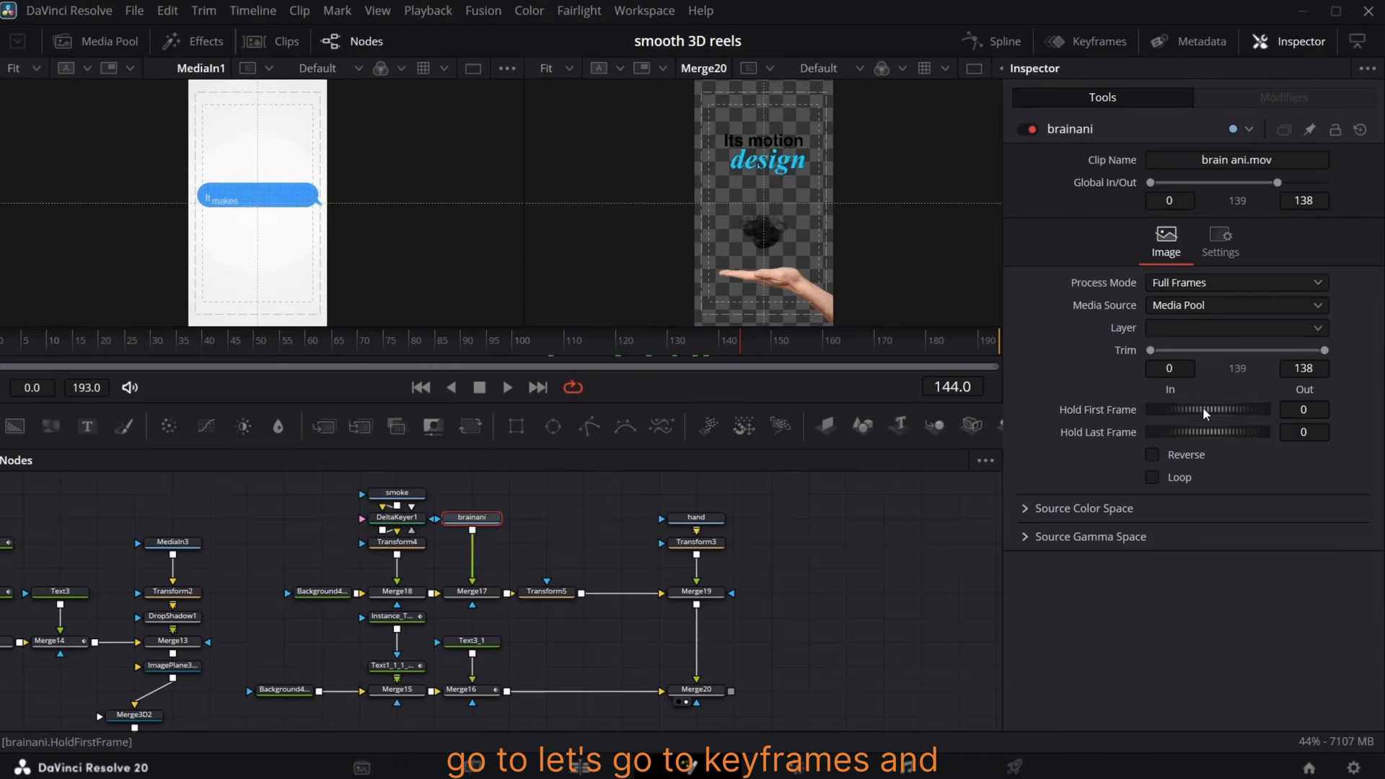
left_click(1099, 42)
left_click(496, 508)
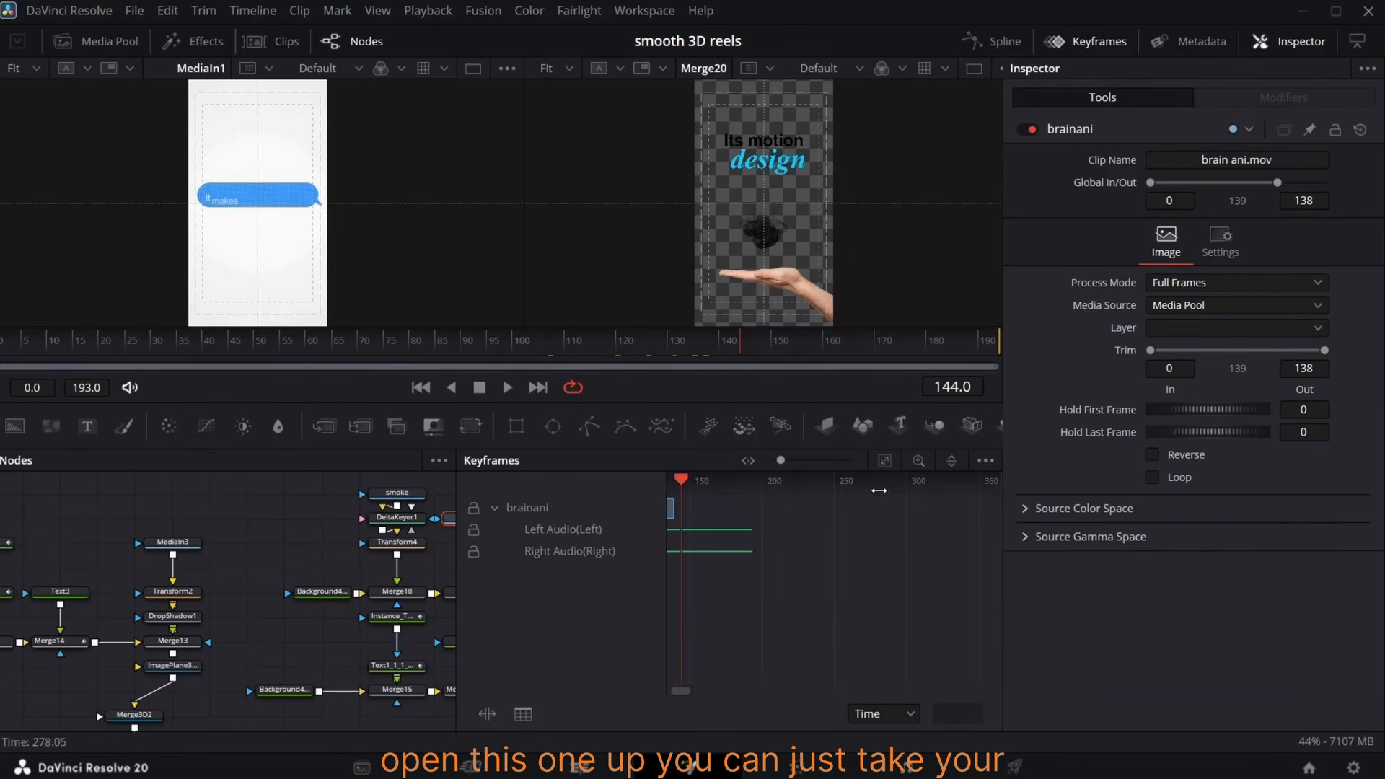
left_click(885, 461)
left_click_drag(750, 518, 854, 511)
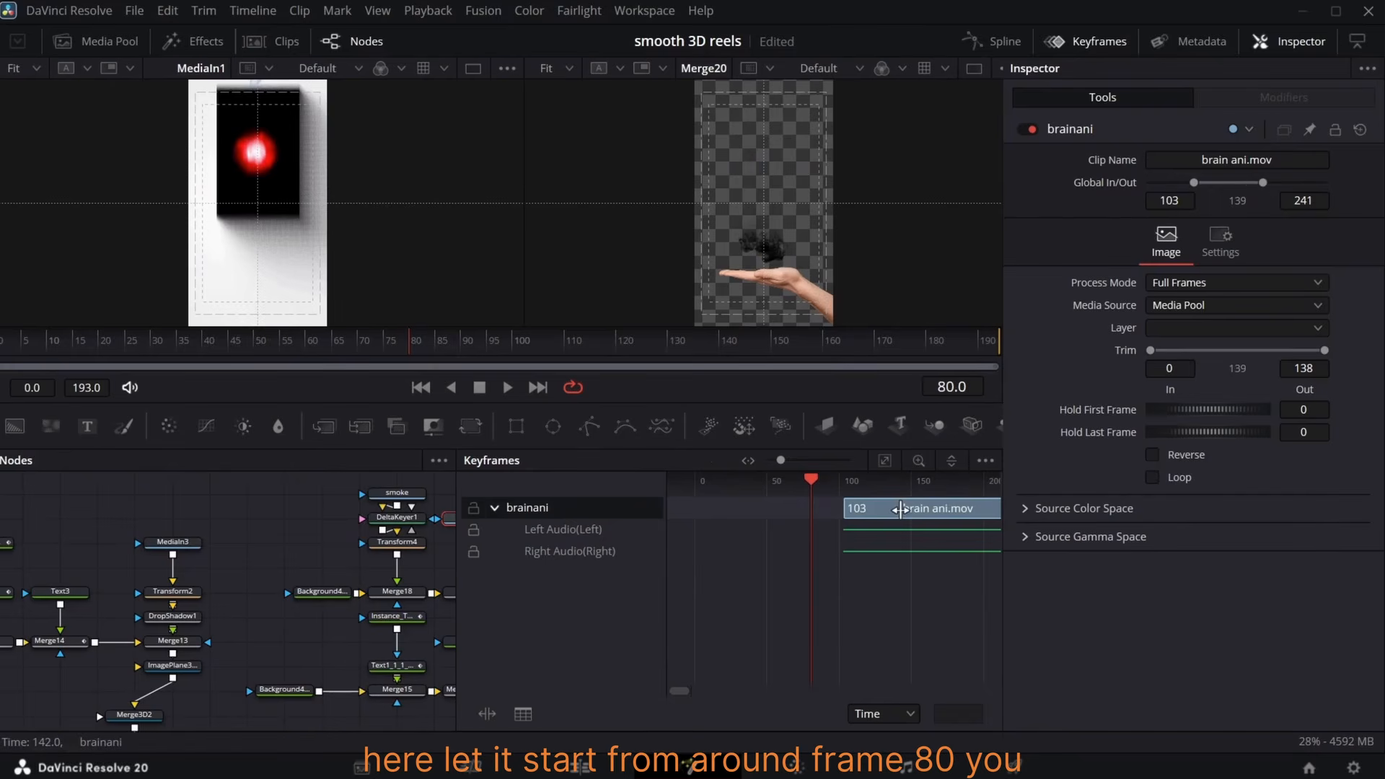
left_click_drag(899, 511, 856, 504)
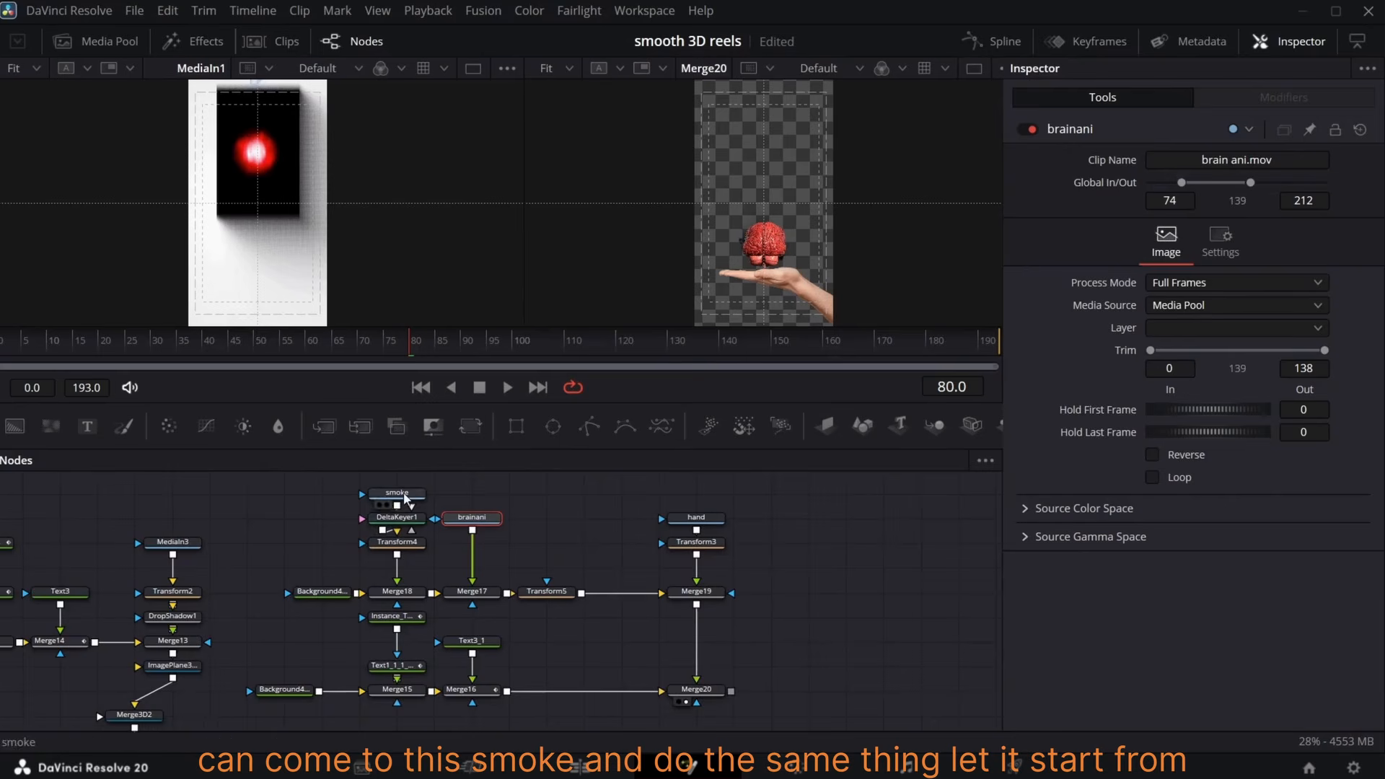
- Shift the smoke clip in the keyframe timeline to span frames 52 to 680
left_click(403, 496)
left_click(1060, 42)
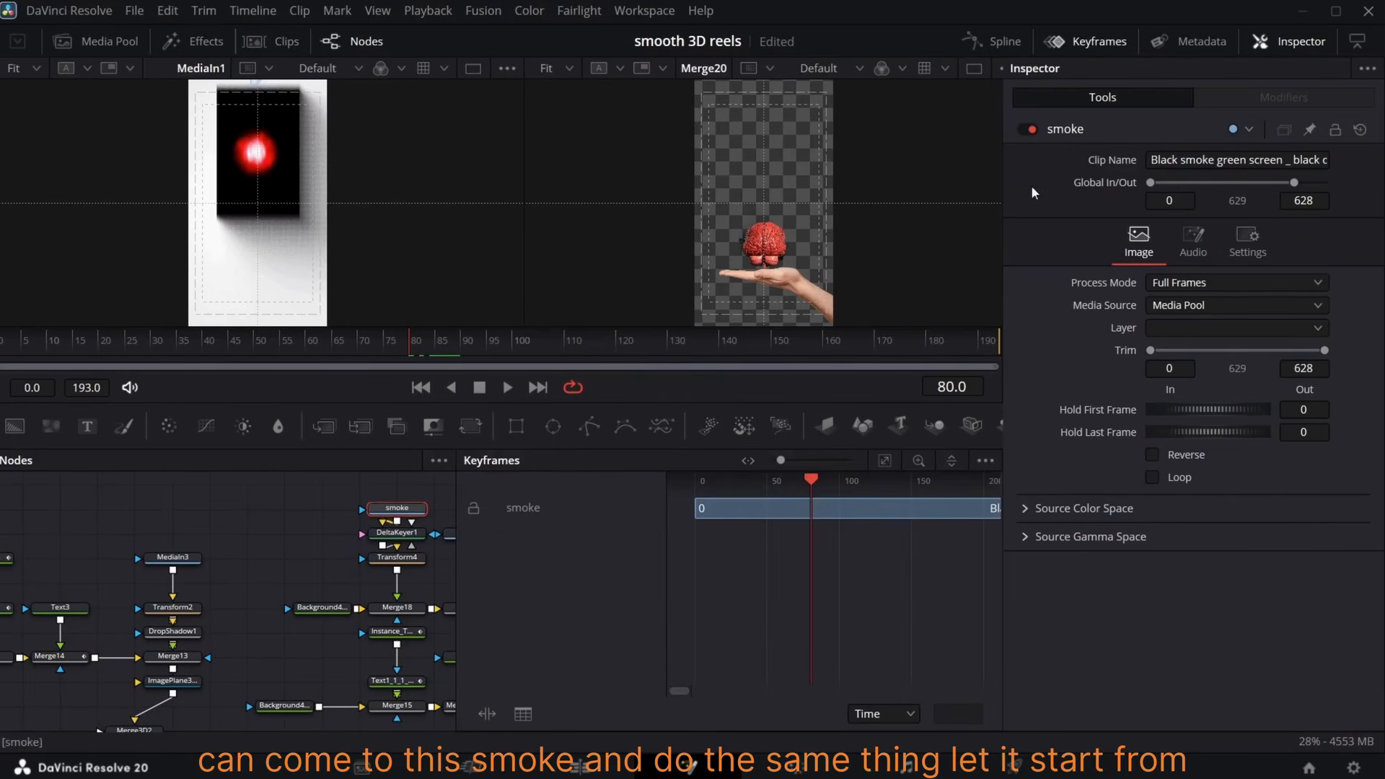
left_click_drag(743, 510, 818, 510)
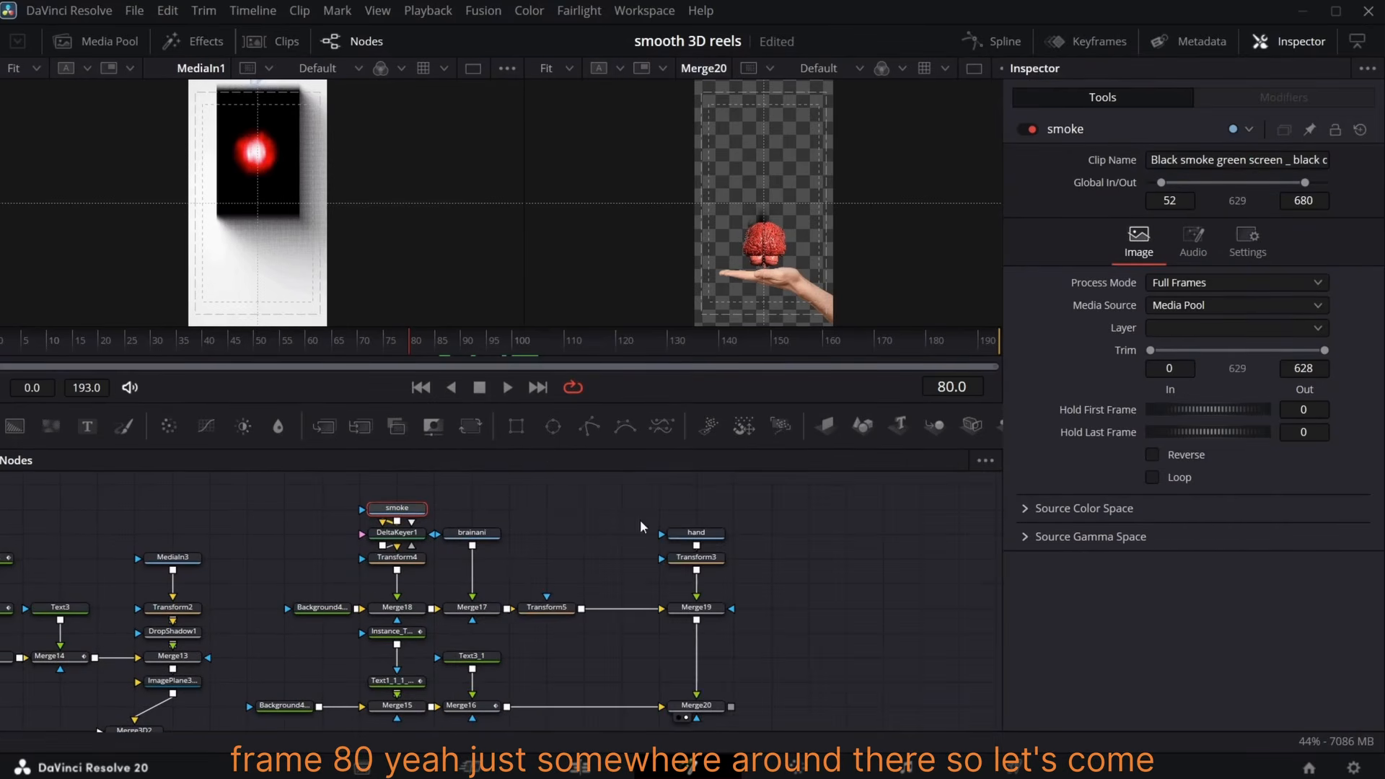
- Go to frame 90, move the hand node farther above its Transform, and insert a Color Corrector after it
left_click(438, 349)
left_click_drag(438, 349, 465, 349)
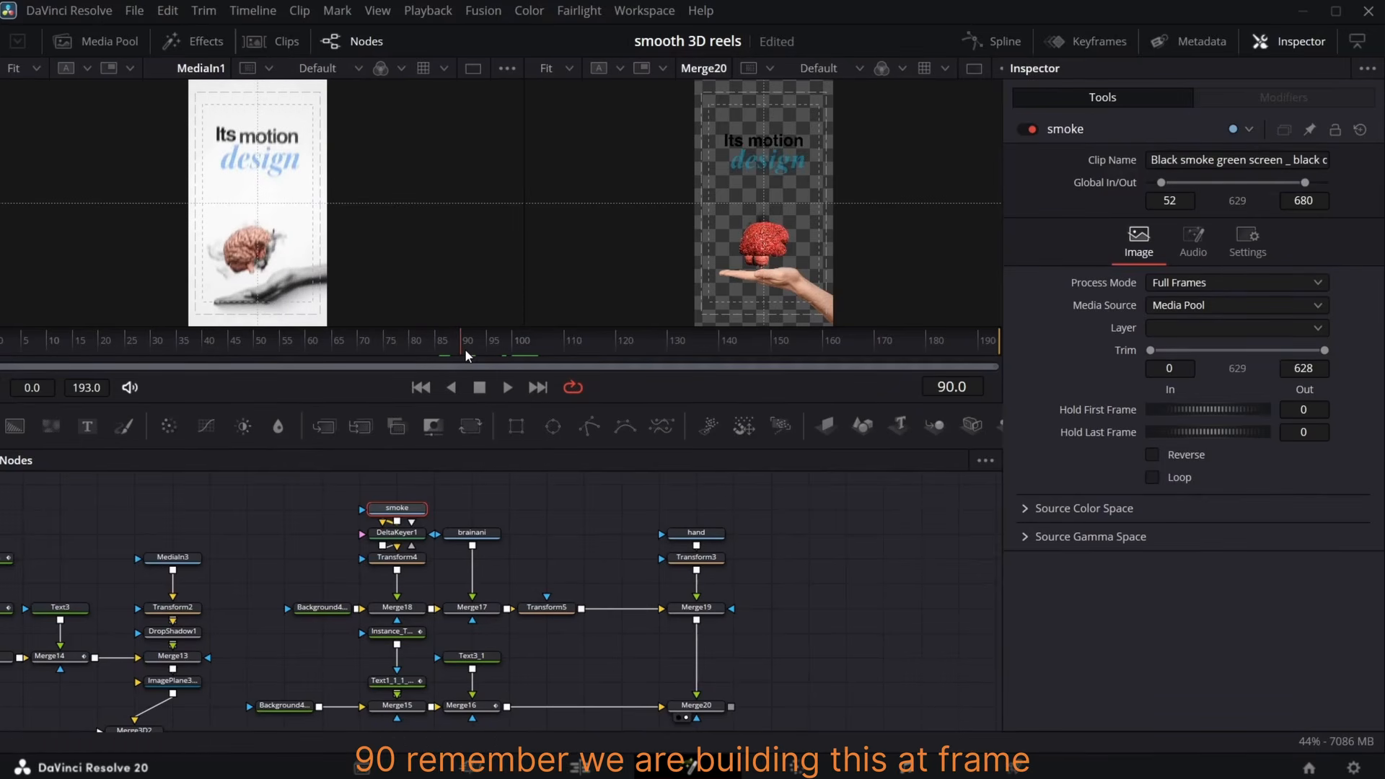
left_click_drag(695, 531, 697, 483)
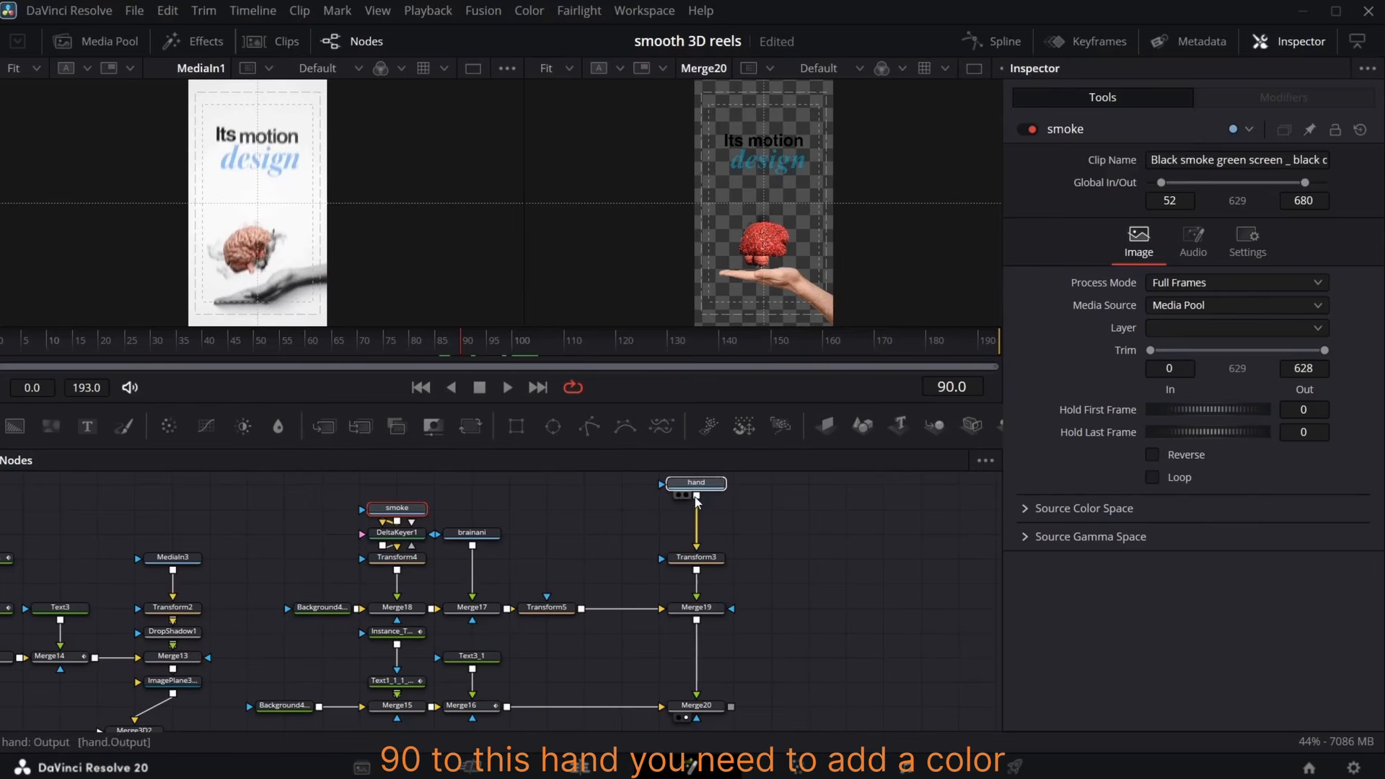
key("shift+space")
type("color")
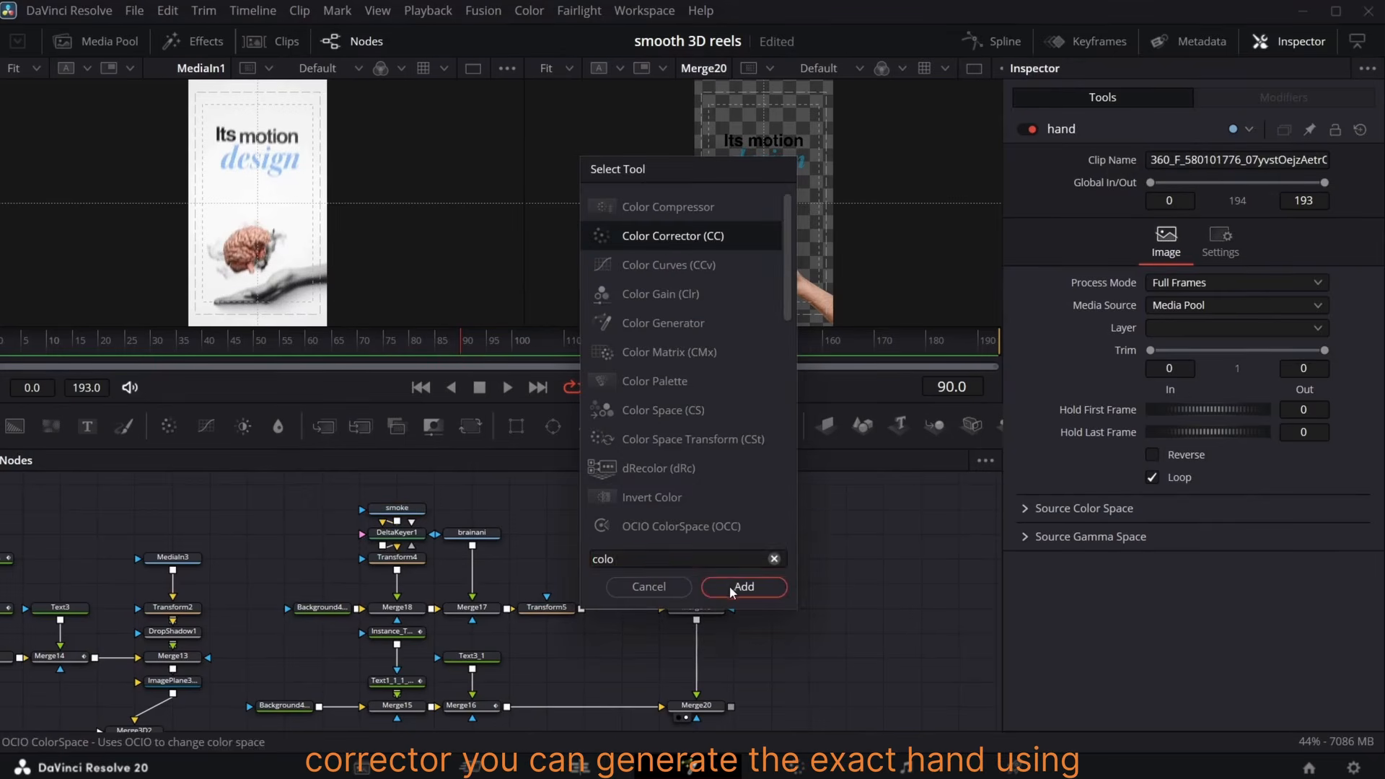
left_click(731, 584)
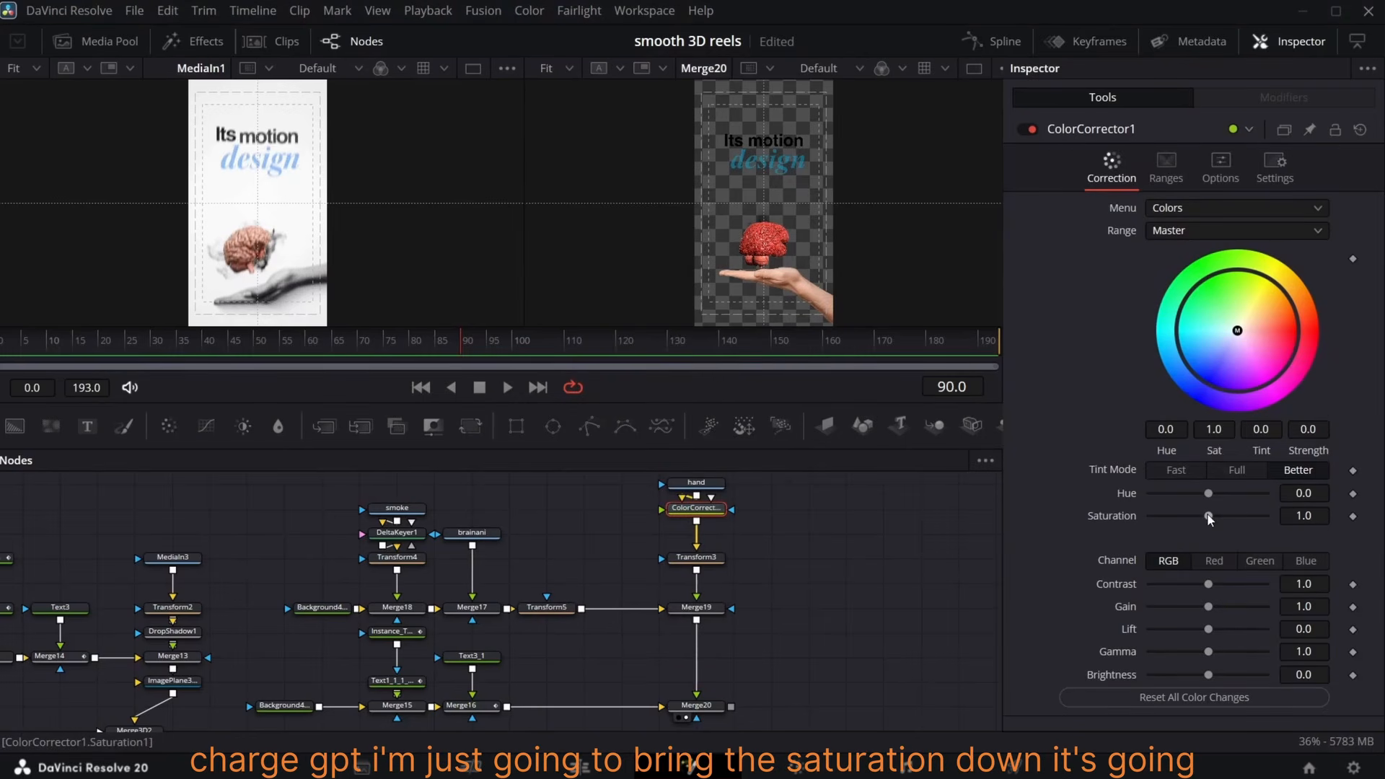
- Set the hand's Color Corrector to saturation 0, hue -0.23 and gain 0.56, and check nearby frames up to 94
left_click_drag(1208, 516, 1036, 508)
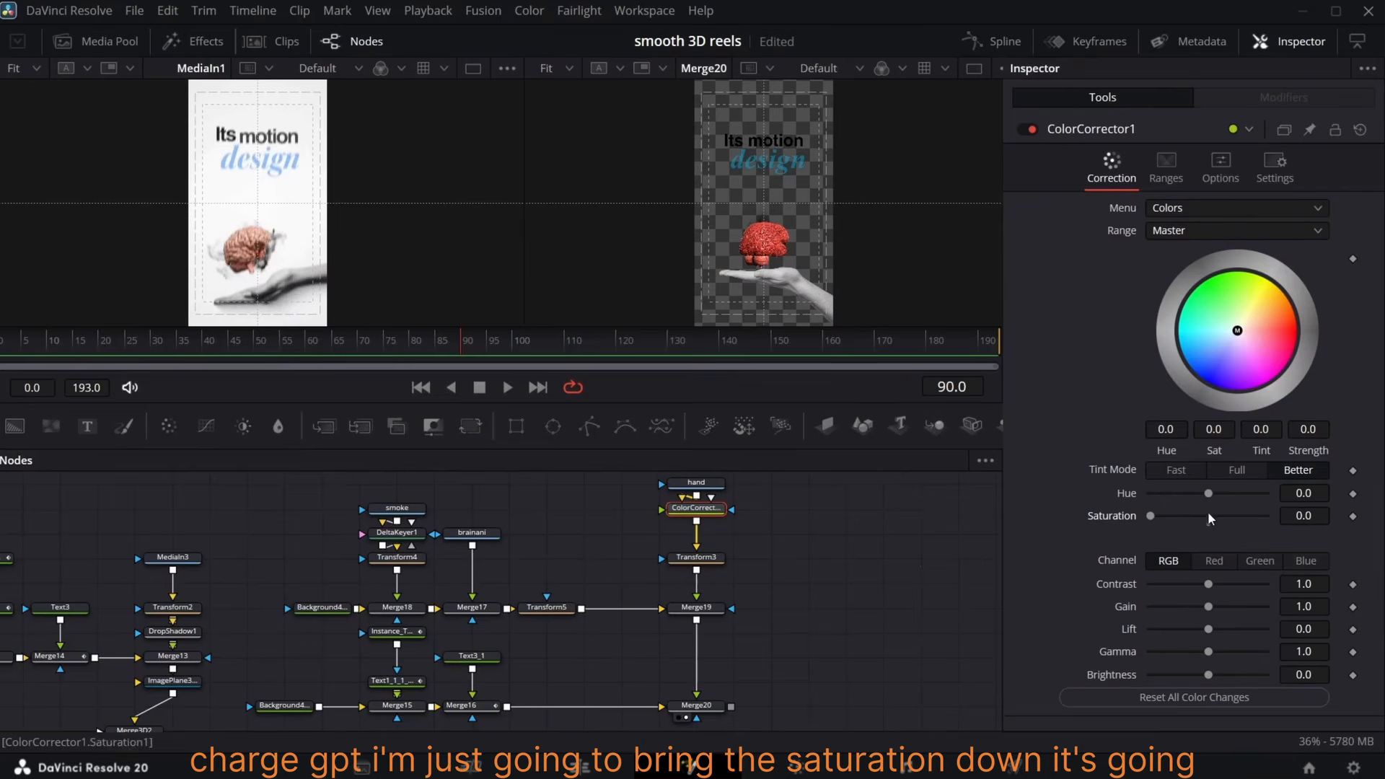
mouse_move(1209, 493)
left_mouse_down()
mouse_move(1170, 489)
mouse_move(1195, 493)
left_mouse_up()
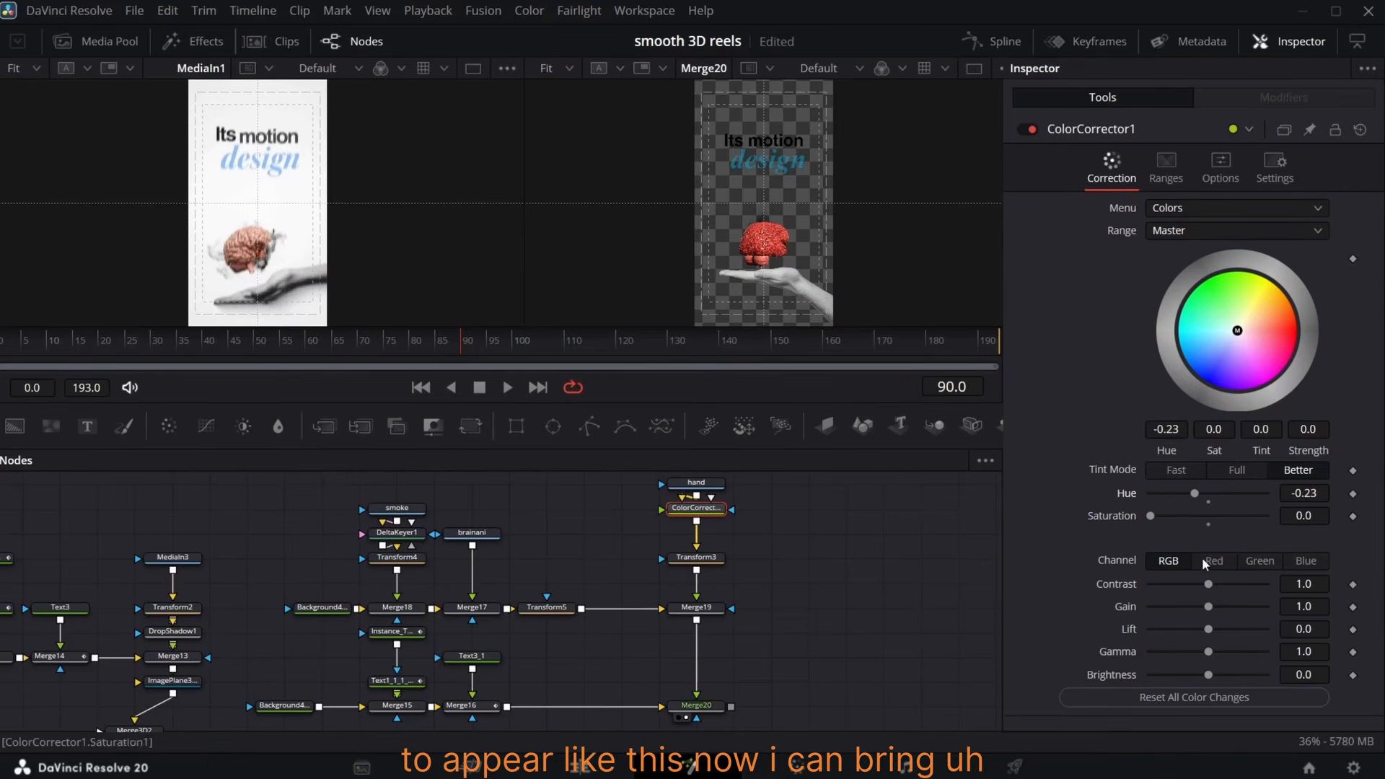
left_click_drag(1208, 607, 1178, 607)
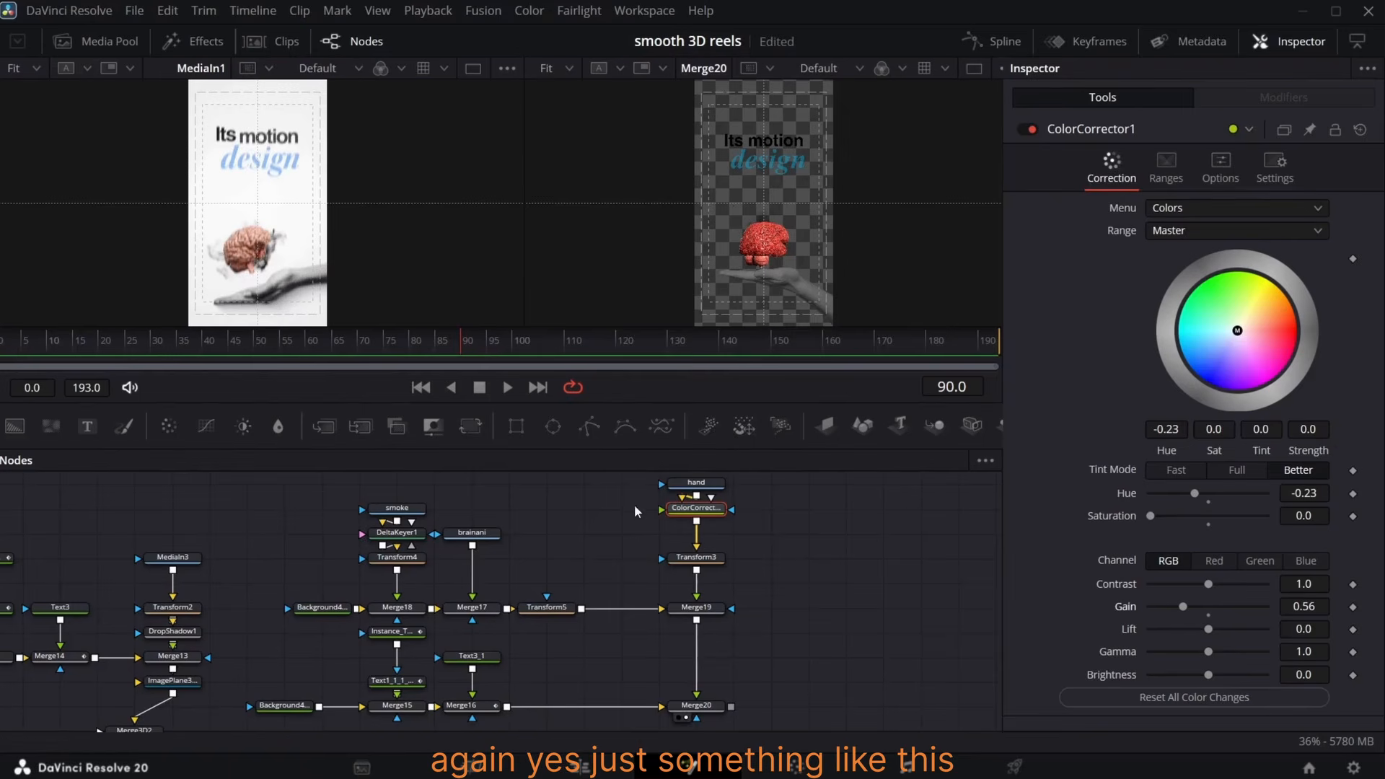
left_click_drag(419, 333, 498, 336)
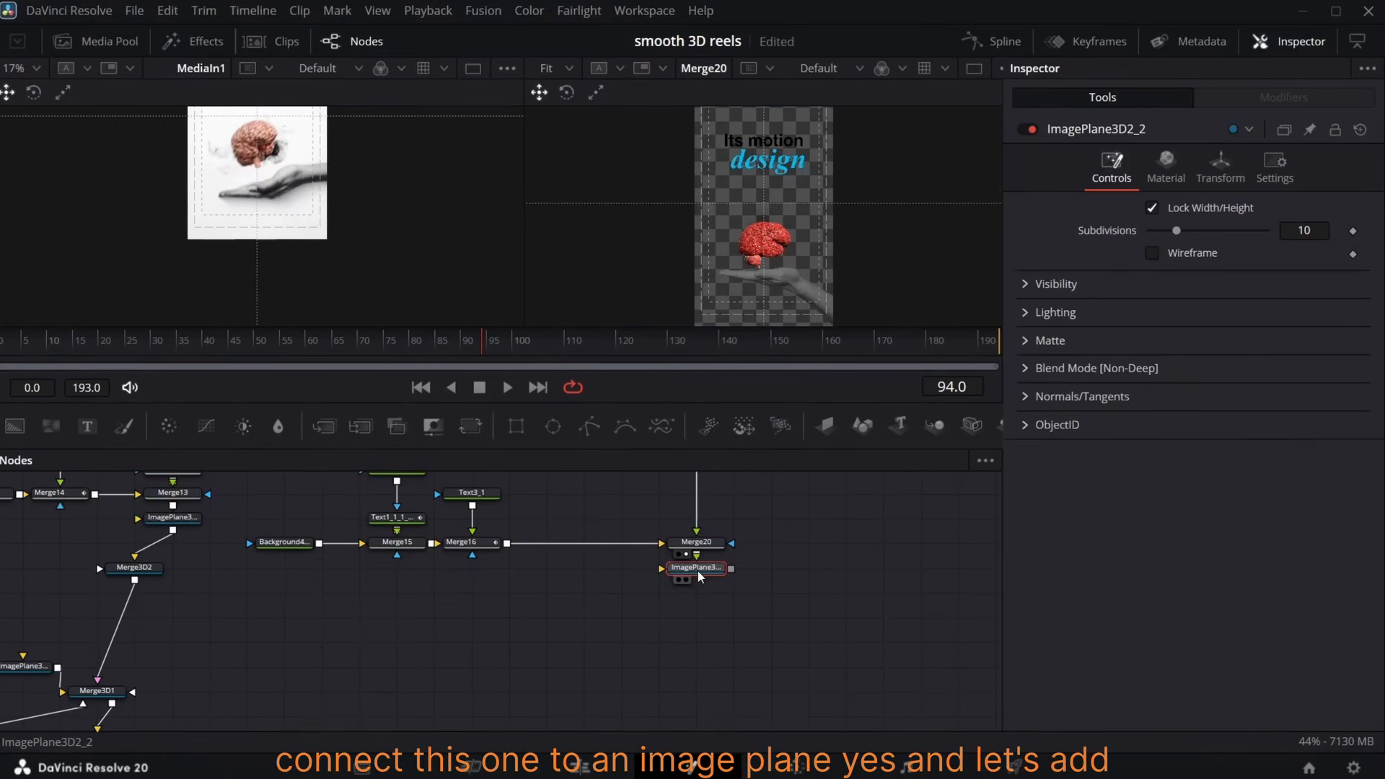
- Connect the image plane after Merge20 to Merge3D2 and rearrange the brain and hand branch above the existing 3D nodes
left_click_drag(734, 563, 295, 647)
scroll(382, 548, "up", 3)
left_click_drag(289, 481, 750, 725)
left_click_drag(706, 676, 708, 534)
scroll(272, 656, "up", 2)
left_click_drag(285, 596, 828, 477)
scroll(822, 483, "up", 1)
left_click_drag(689, 681, 313, 593)
scroll(313, 592, "down", 8)
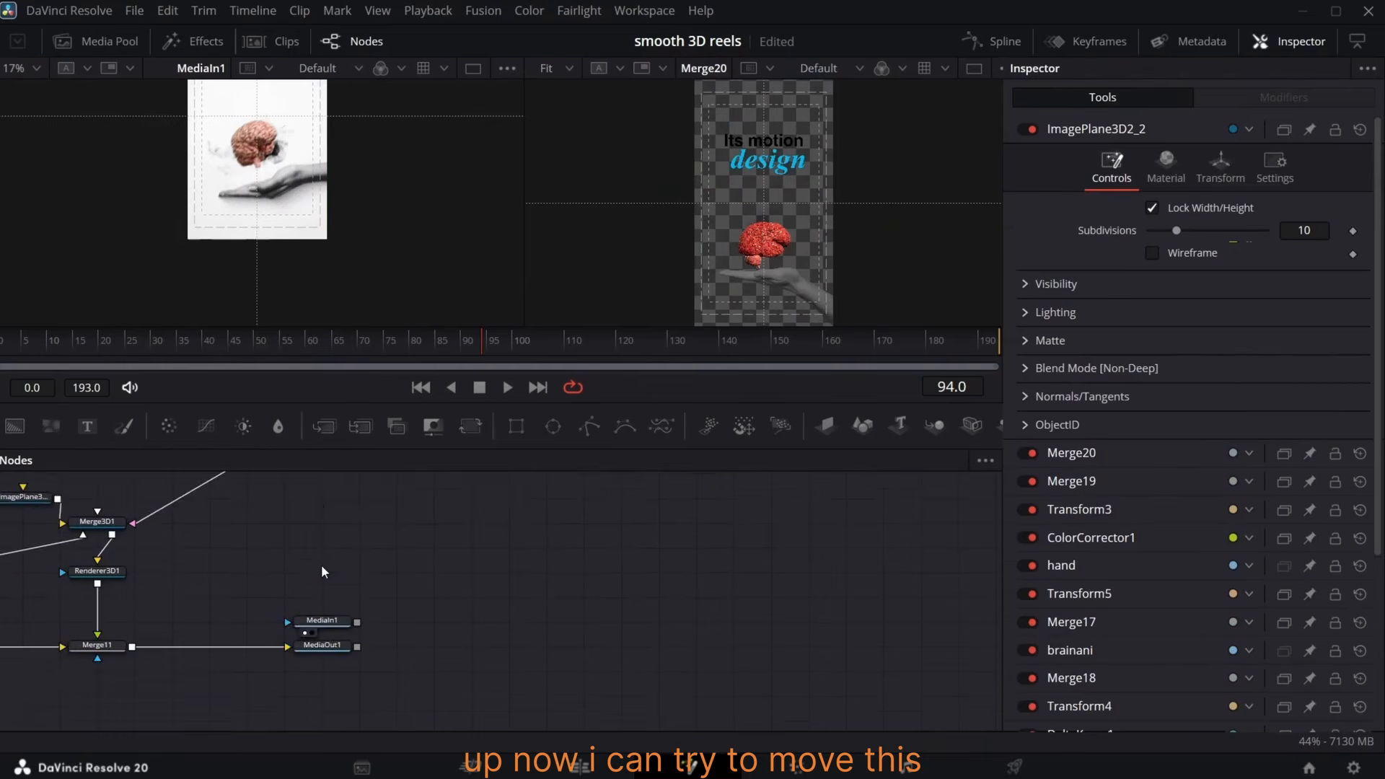
- Show MediaOut1 in the second viewer and step back to frame 90
scroll(322, 564, "up", 2)
scroll(322, 565, "down", 3)
left_click(311, 603)
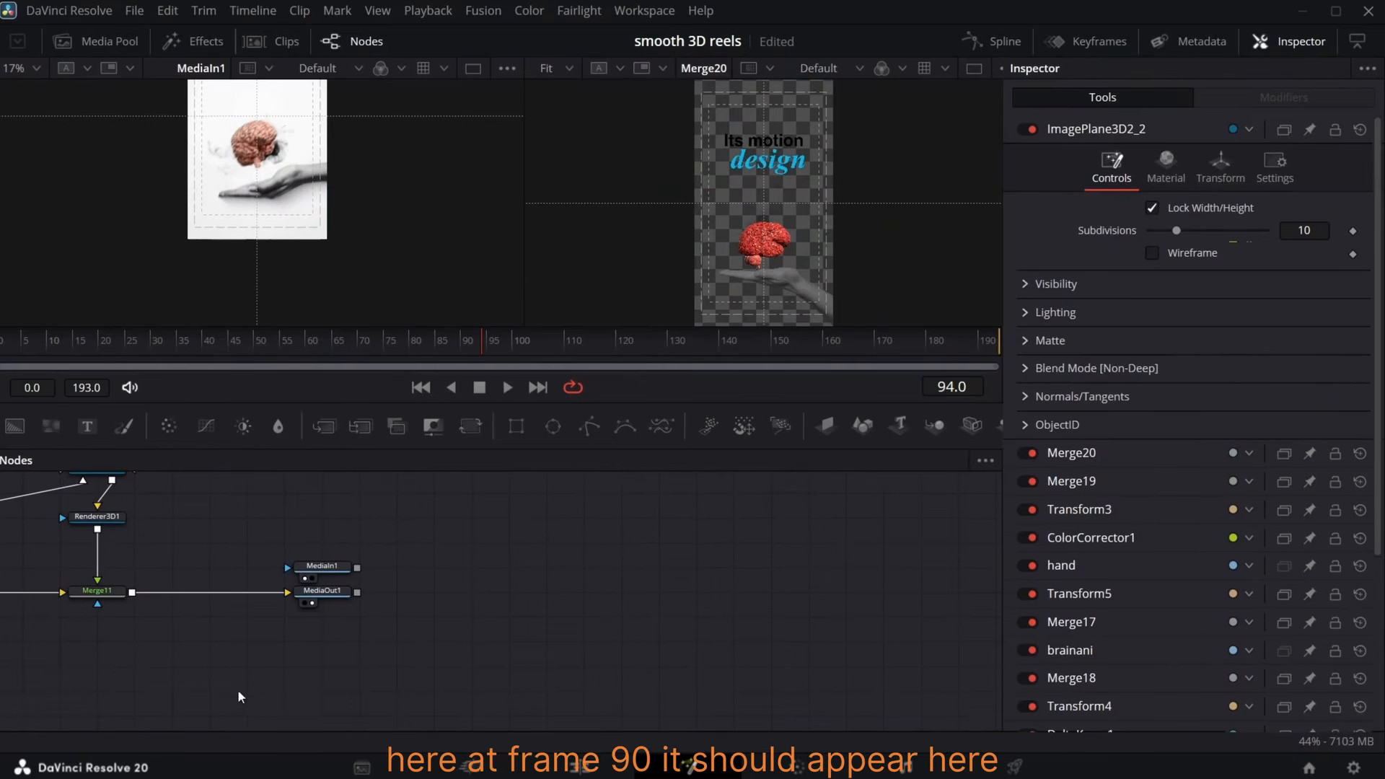
scroll(318, 594, "up", 6)
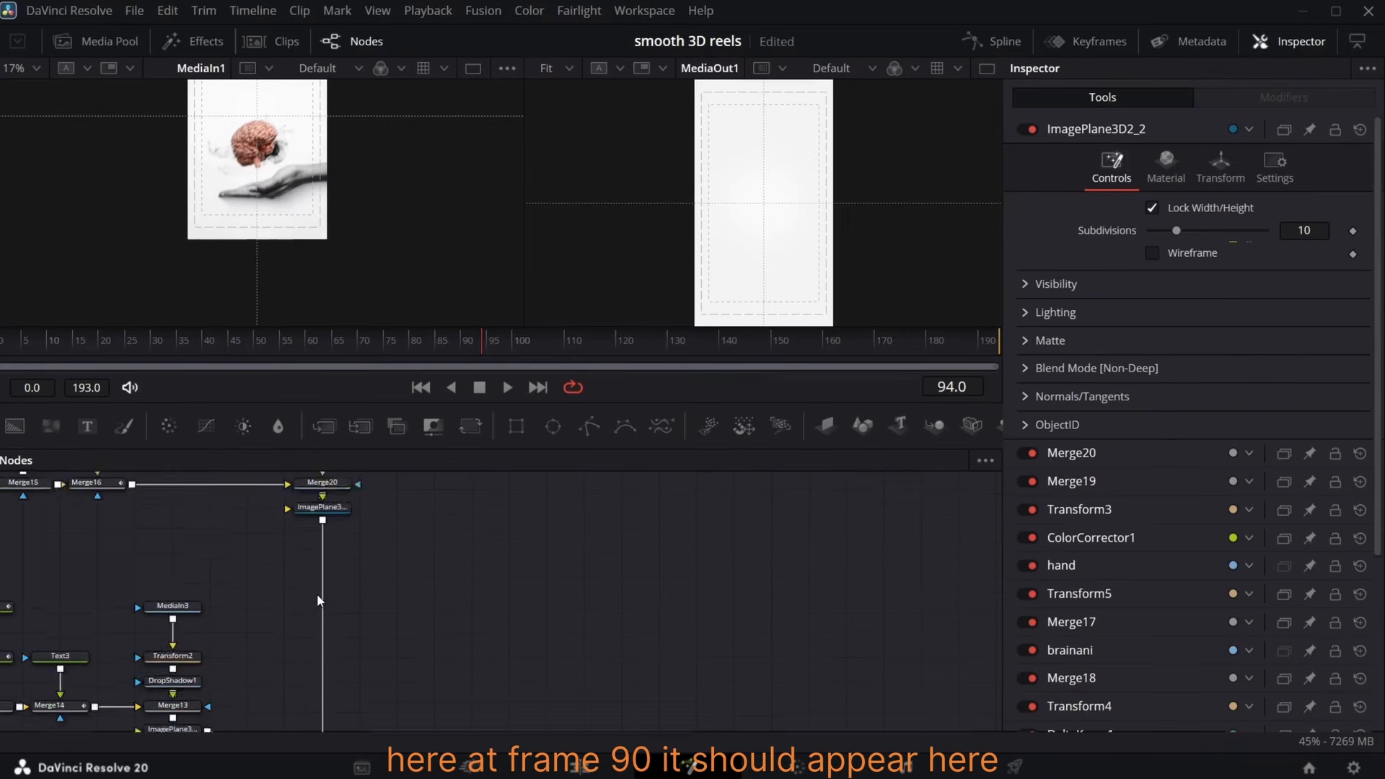
key("Left")
key("Left")
key("Left")
key("Left")
scroll(326, 660, "down", 3)
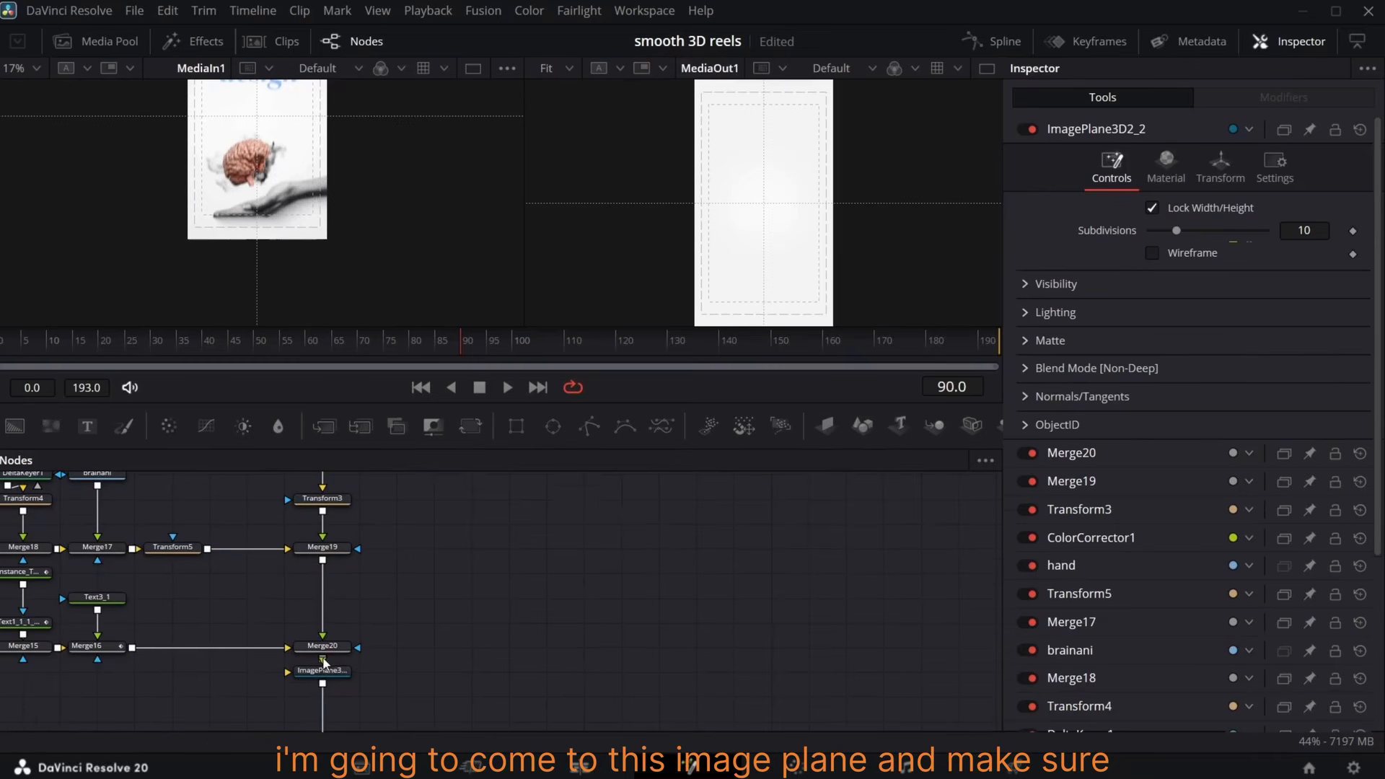
- Open the transform settings of the image plane below Merge20 and show Merge3D2 in the first viewer
left_click(322, 670)
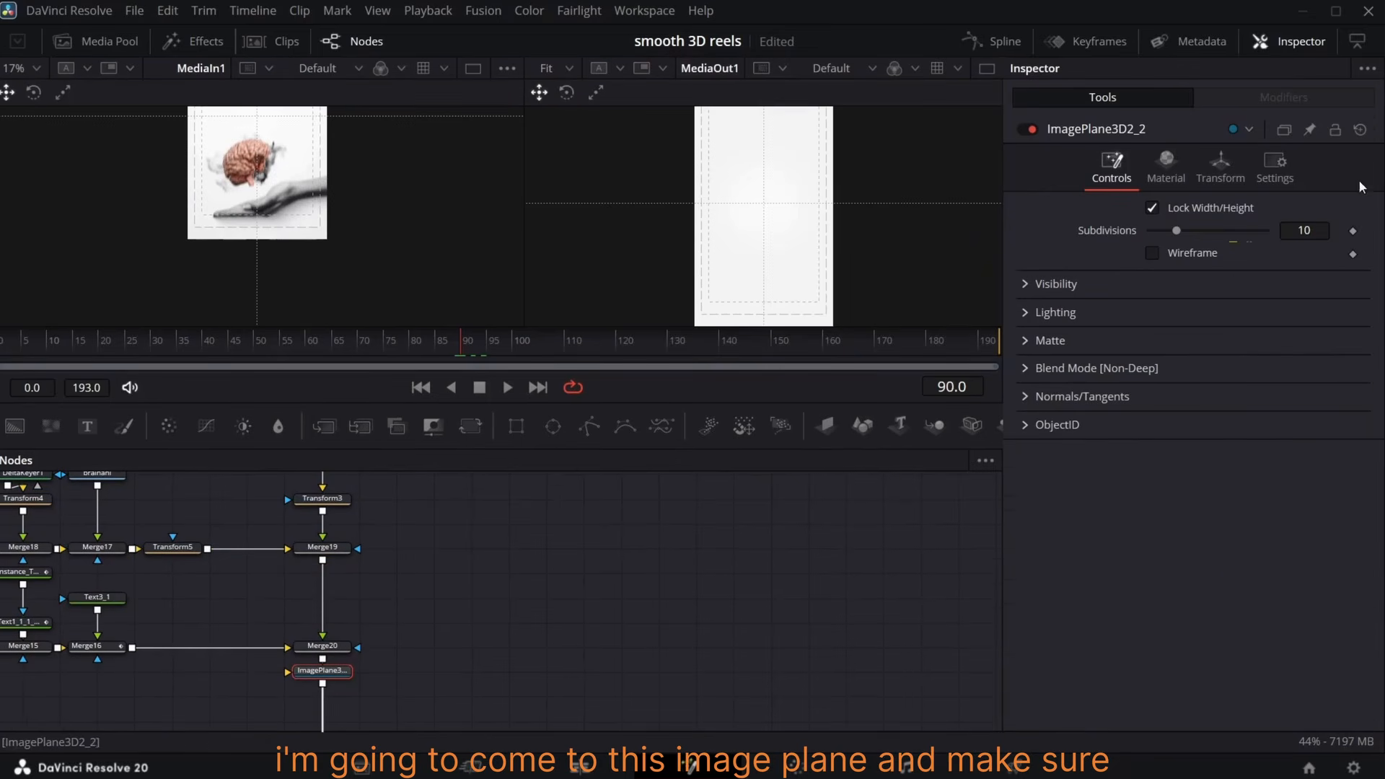
left_click(1220, 176)
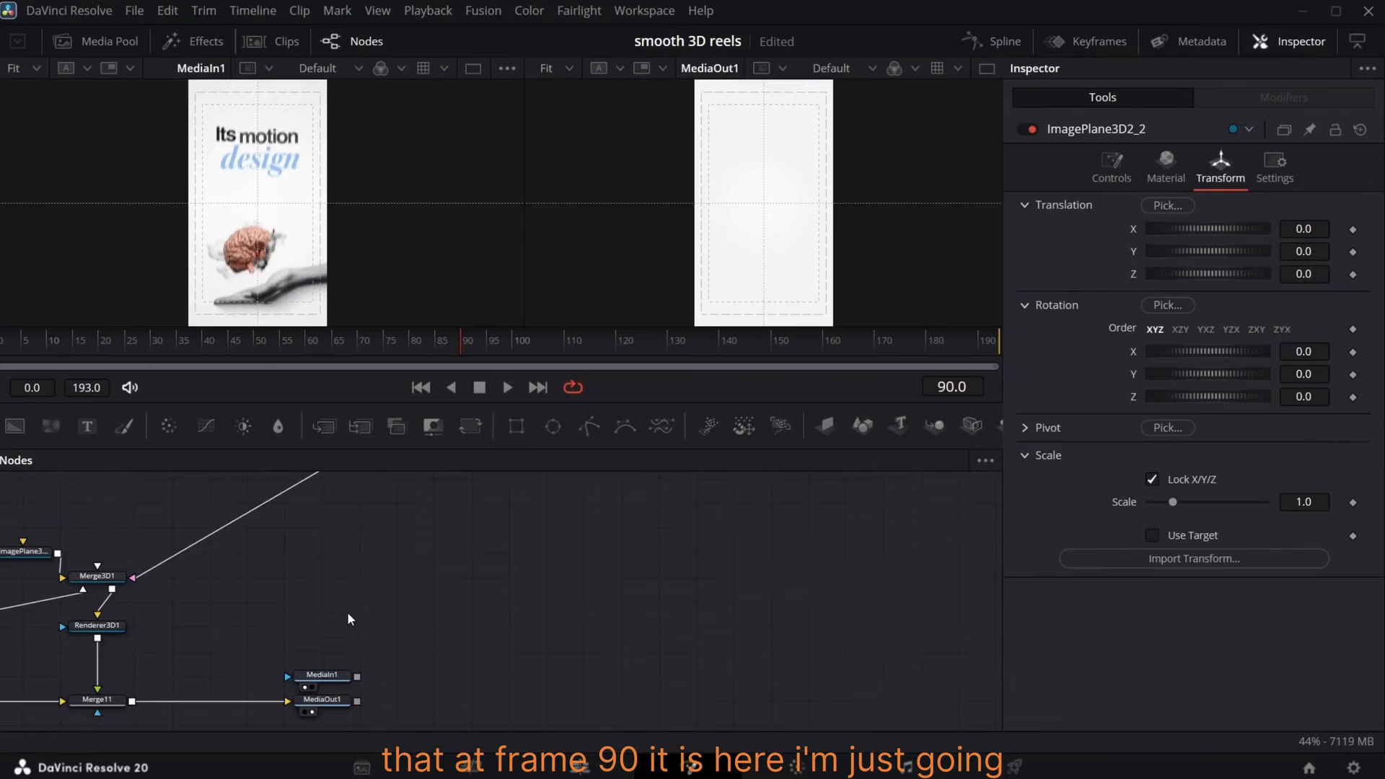
scroll(347, 612, "down", 3)
scroll(348, 611, "up", 3)
scroll(348, 619, "down", 3)
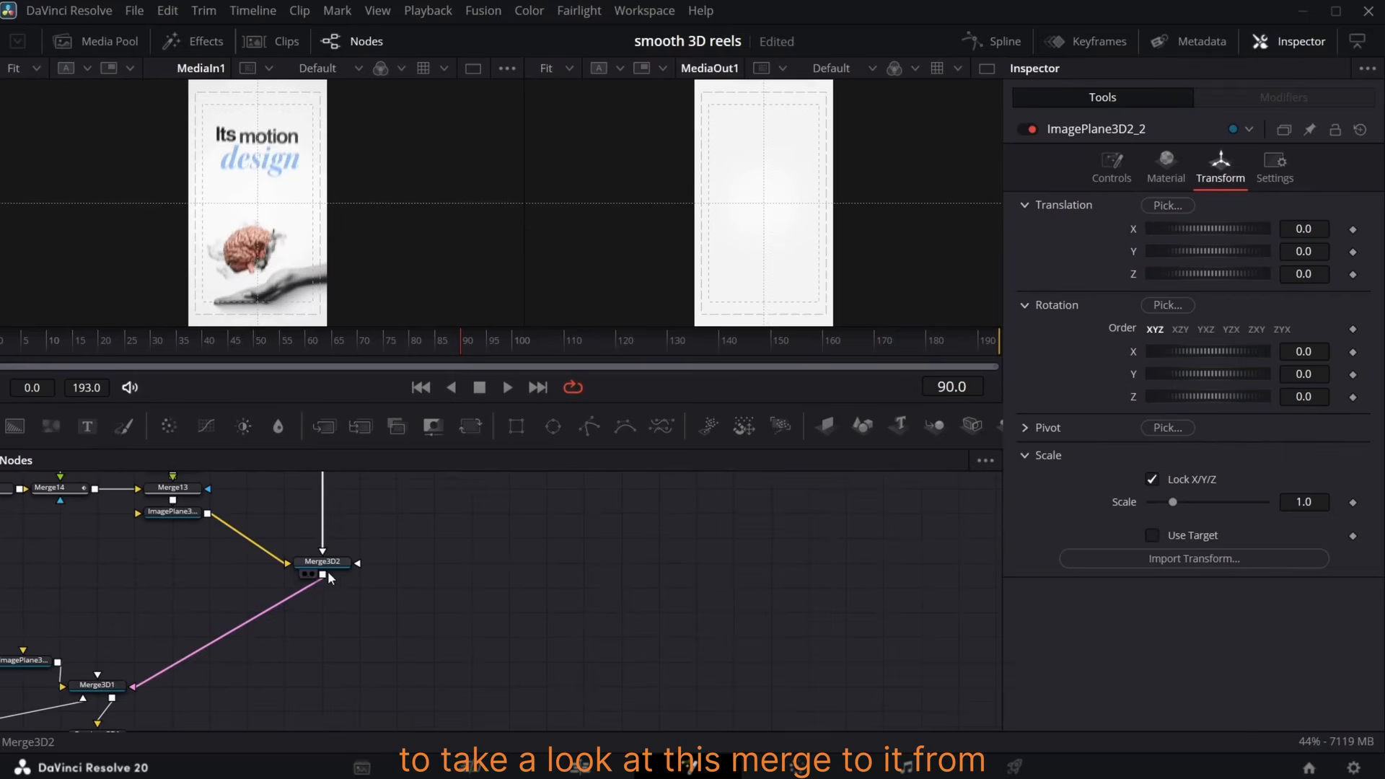
left_click(306, 577)
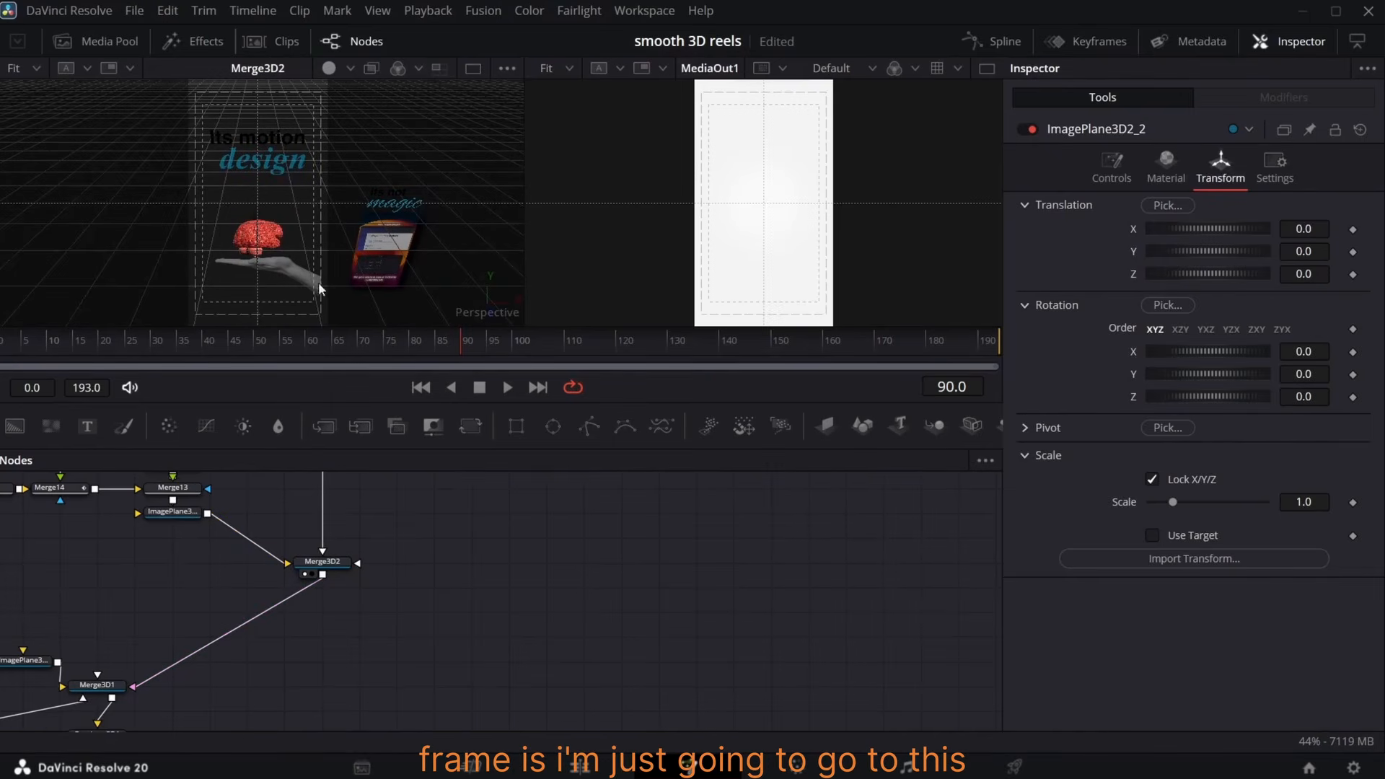
scroll(261, 639, "up", 4)
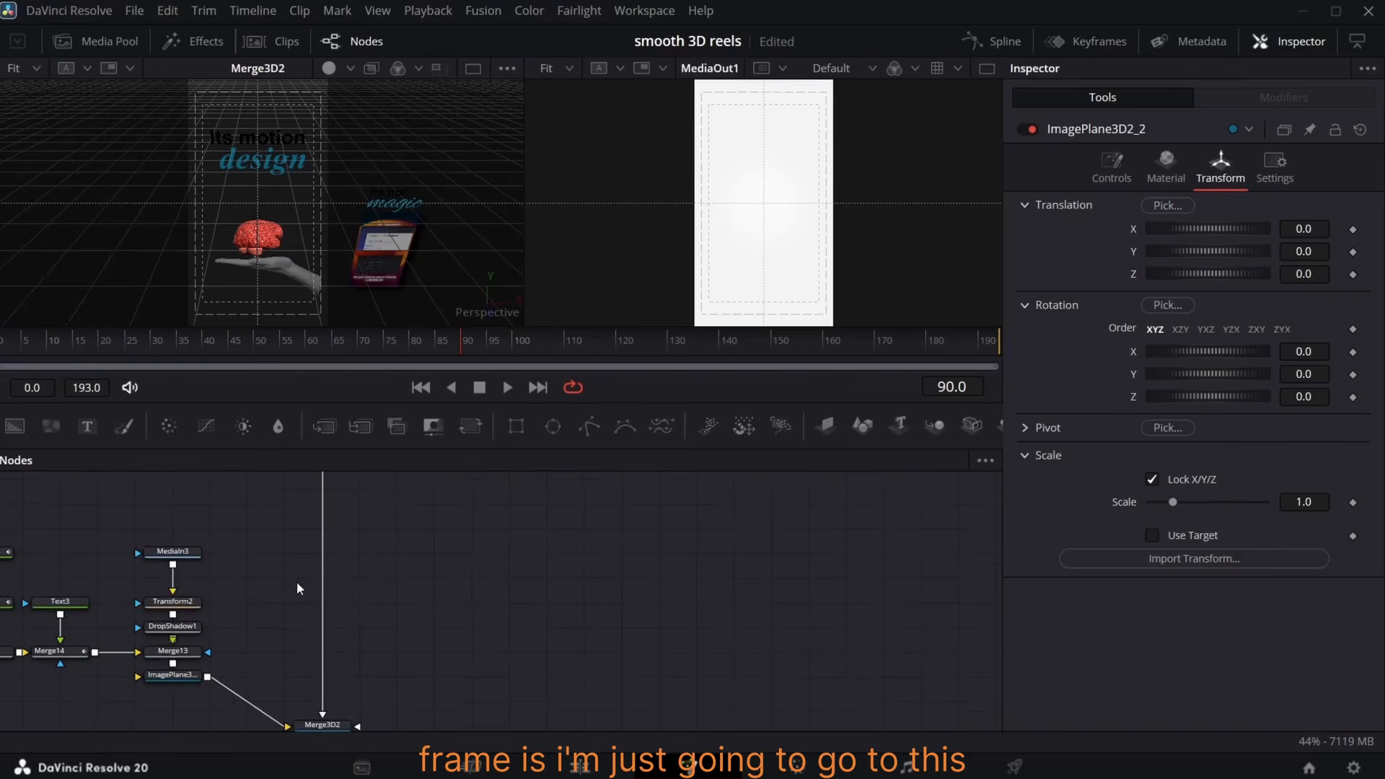
- Match the image plane to the reference frame with translation X 0.908, Y -1.449 and scale 0.77
left_click(324, 616)
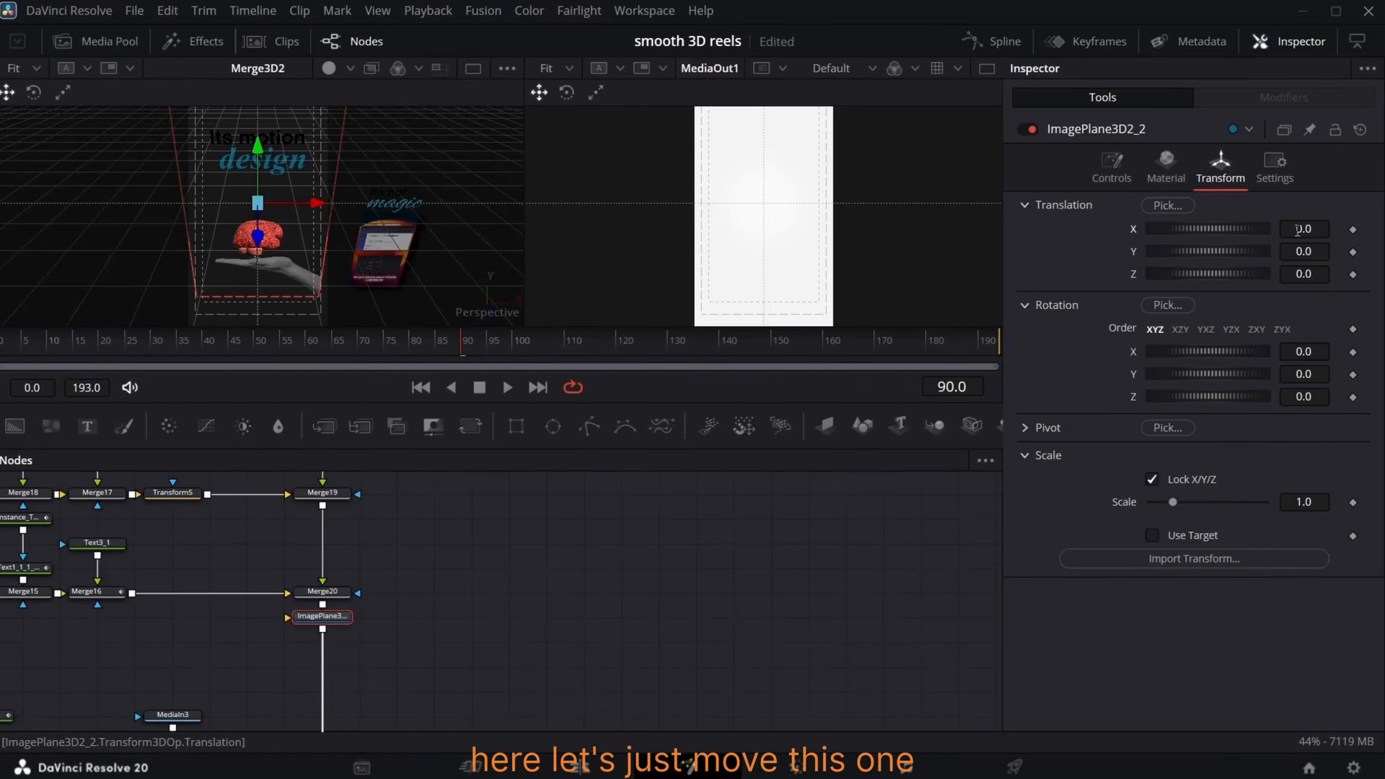
left_click_drag(1297, 230, 1381, 230)
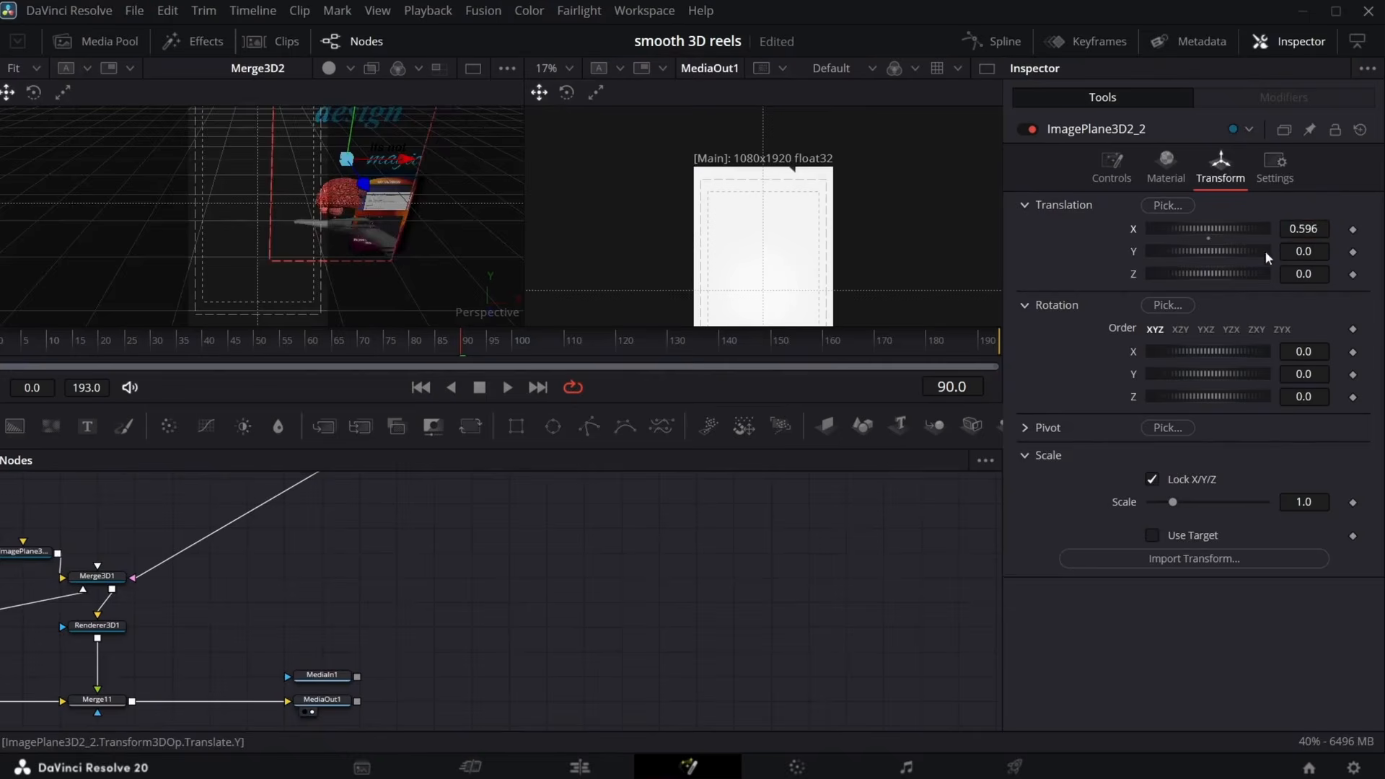
left_click_drag(461, 216, 505, 306)
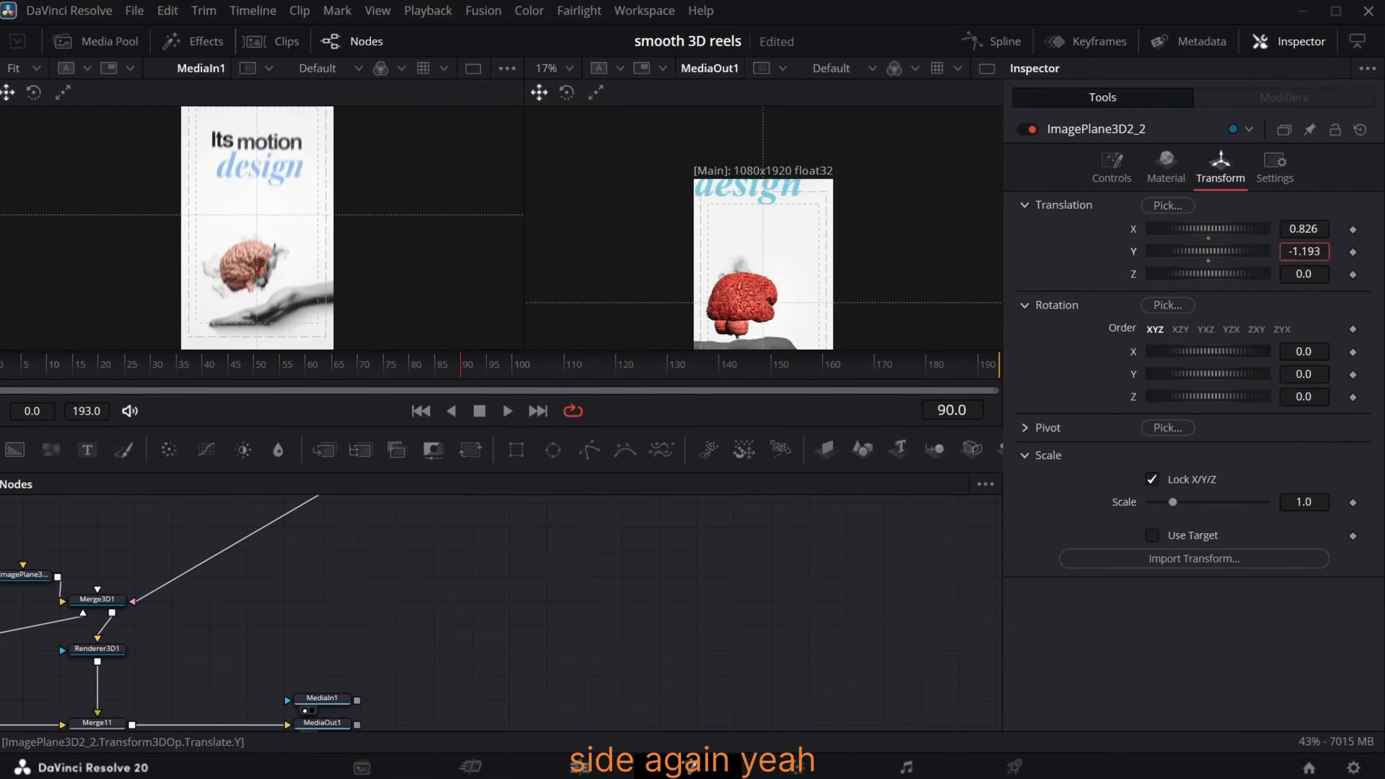
left_click_drag(1303, 502, 1283, 502)
scroll(887, 278, "down", 3)
scroll(887, 278, "up", 4)
mouse_move(1304, 229)
left_mouse_down()
mouse_move(1316, 229)
mouse_move(1298, 252)
left_mouse_up()
scroll(887, 278, "down", 3)
left_click_drag(1303, 502, 1297, 502)
left_click_drag(1303, 229, 1307, 229)
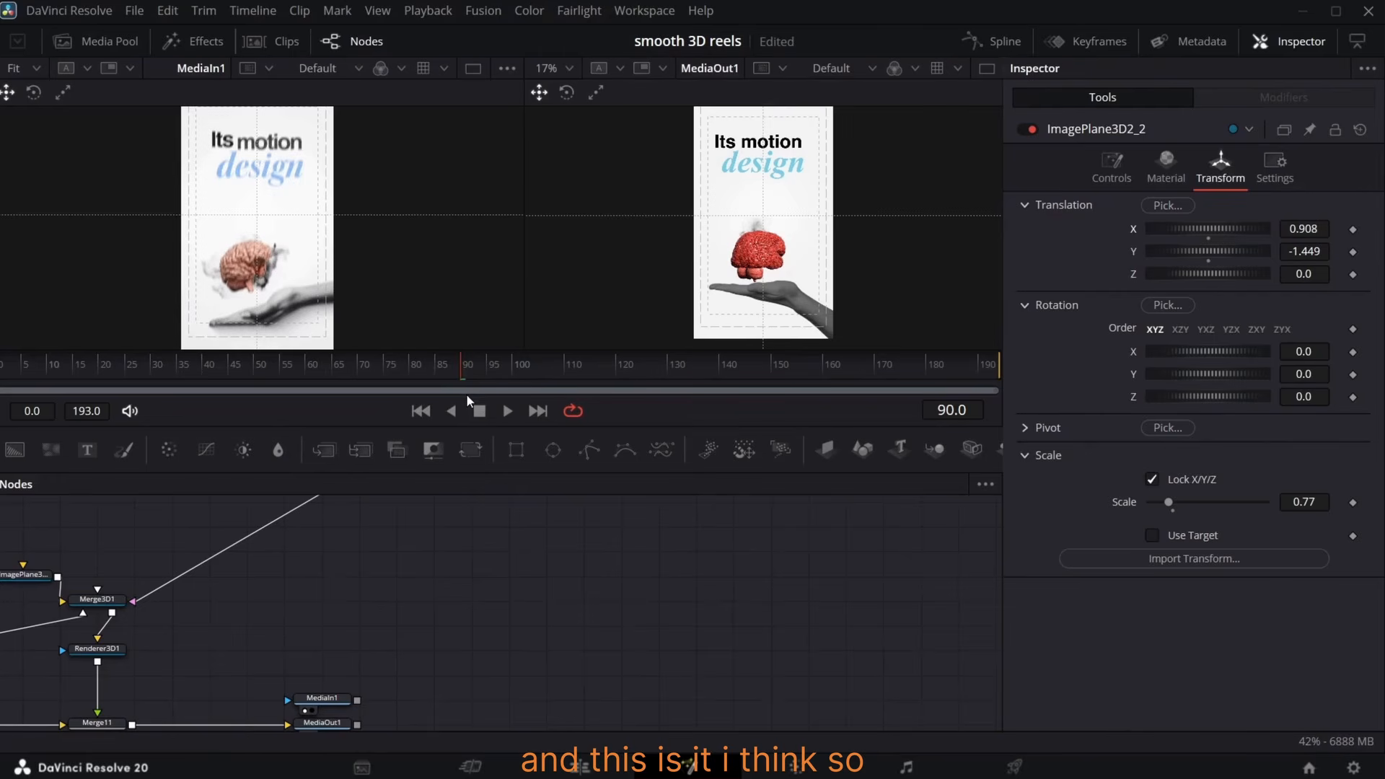
- Scrub between frames 80 and 90 to compare the transition into the brain scene with the reference
left_click_drag(478, 348, 415, 368)
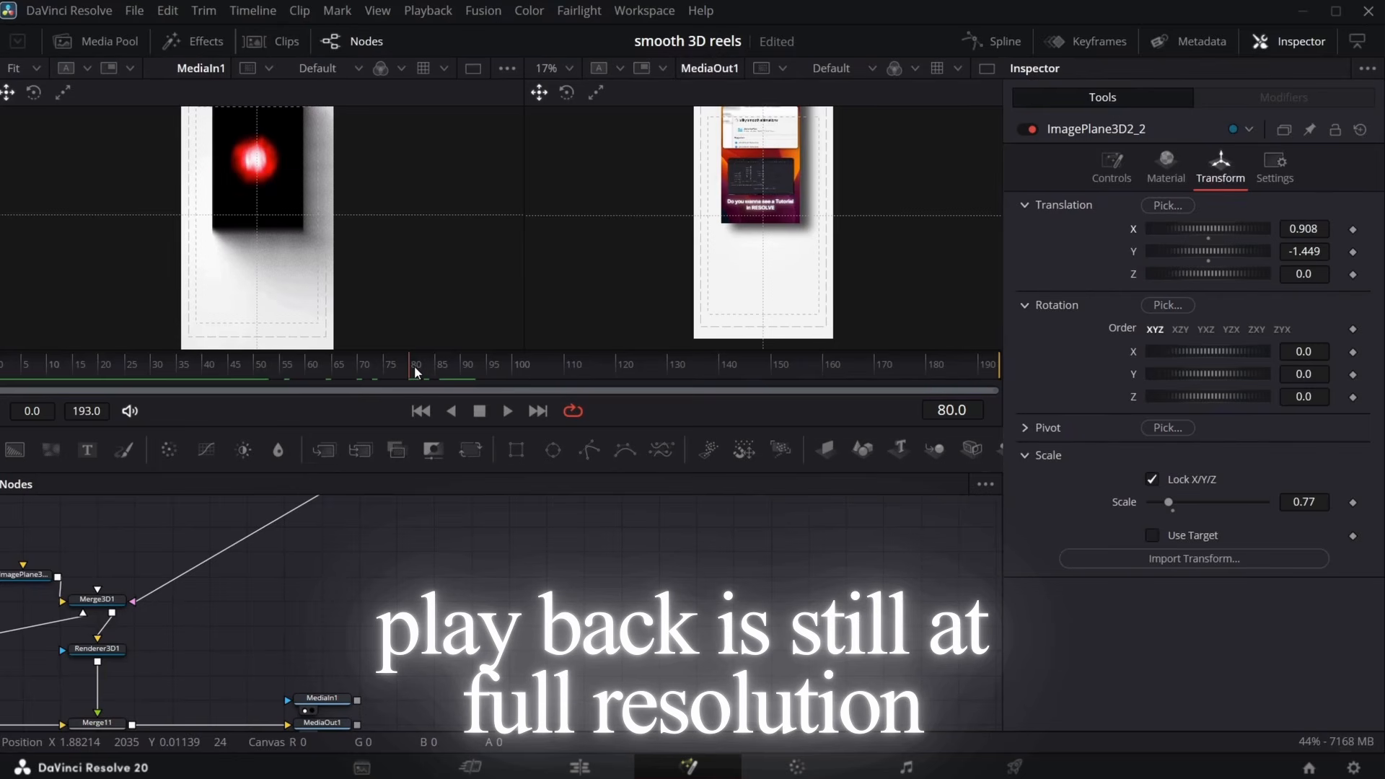
mouse_move(414, 366)
left_mouse_down()
mouse_move(535, 345)
mouse_move(440, 358)
left_mouse_up()
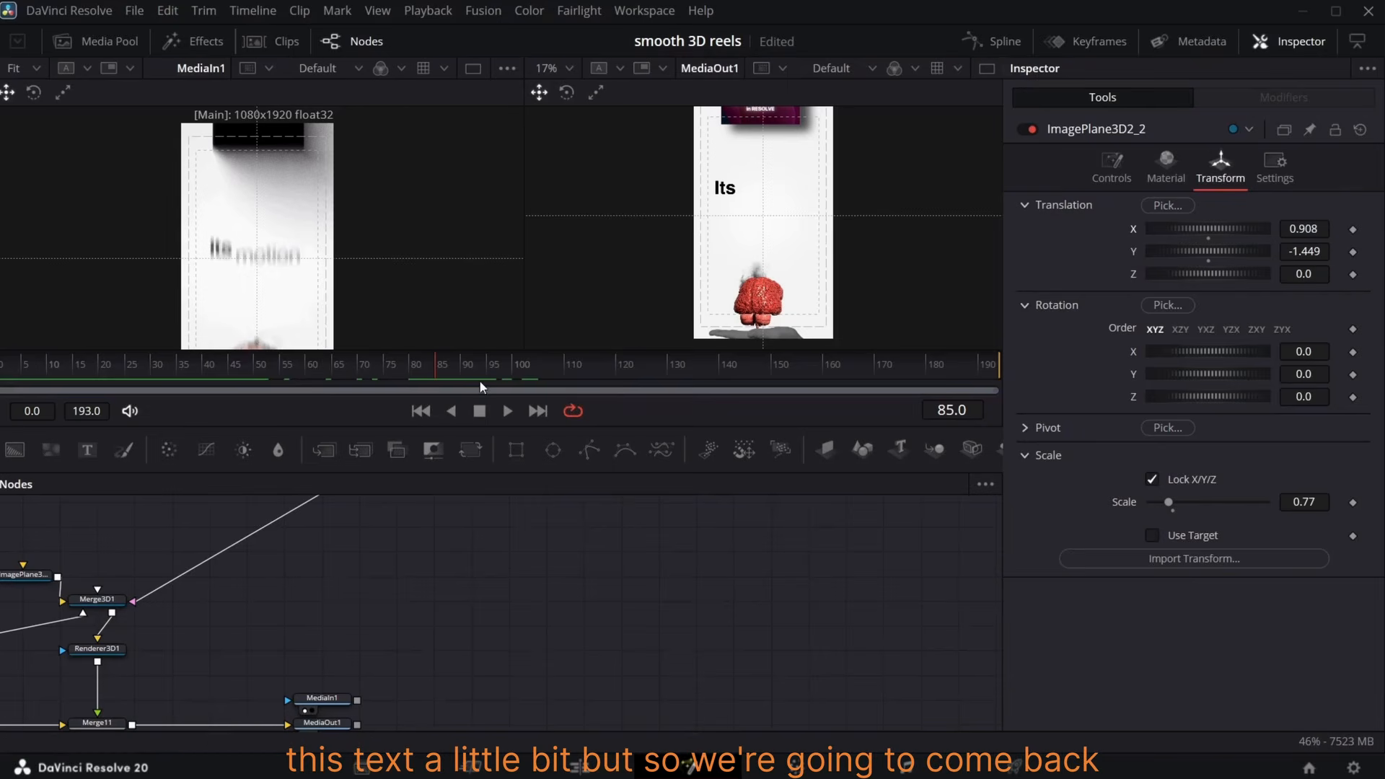
left_click(459, 363)
- Keyframe the camera's Transform3D3 X translation from 0 at frame 91 to about -0.8 at frame 120
scroll(375, 626, "down", 5)
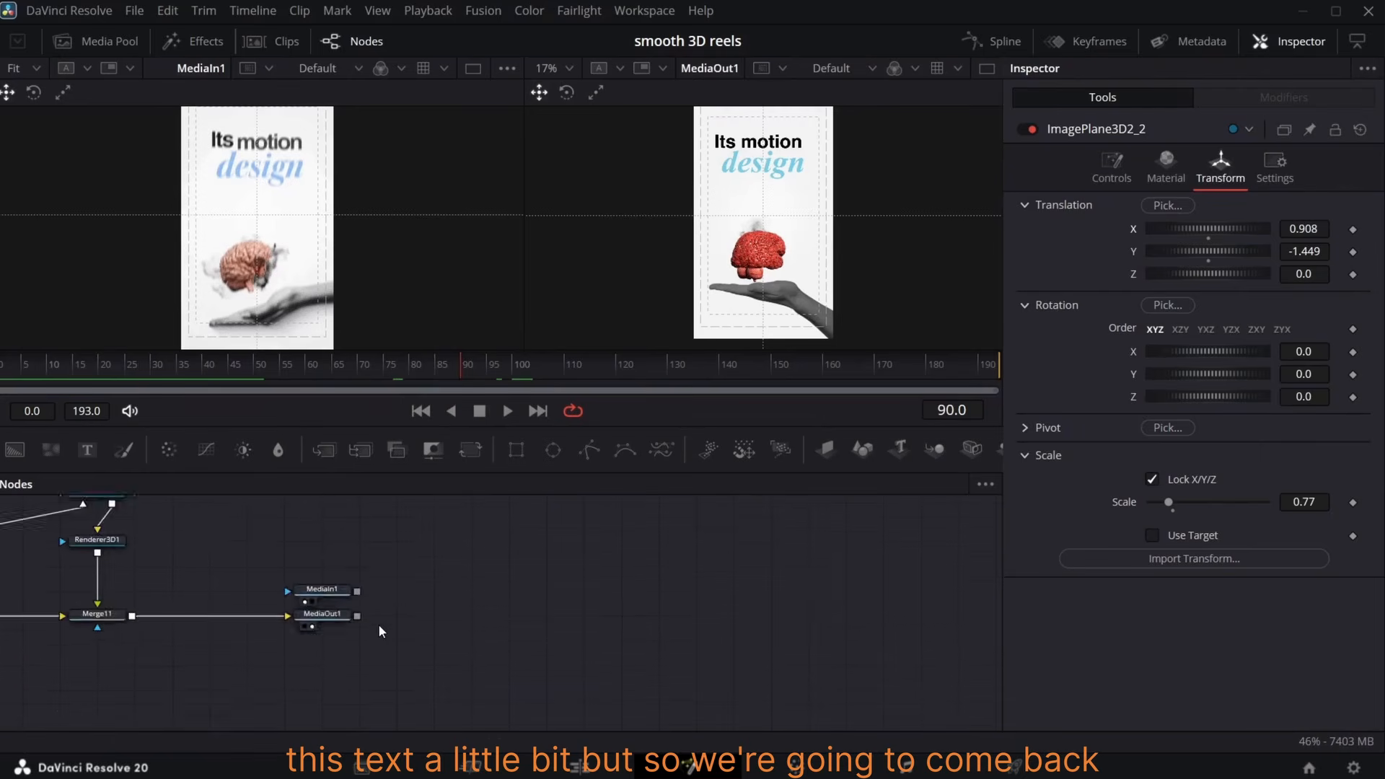
scroll(370, 625, "left", 12)
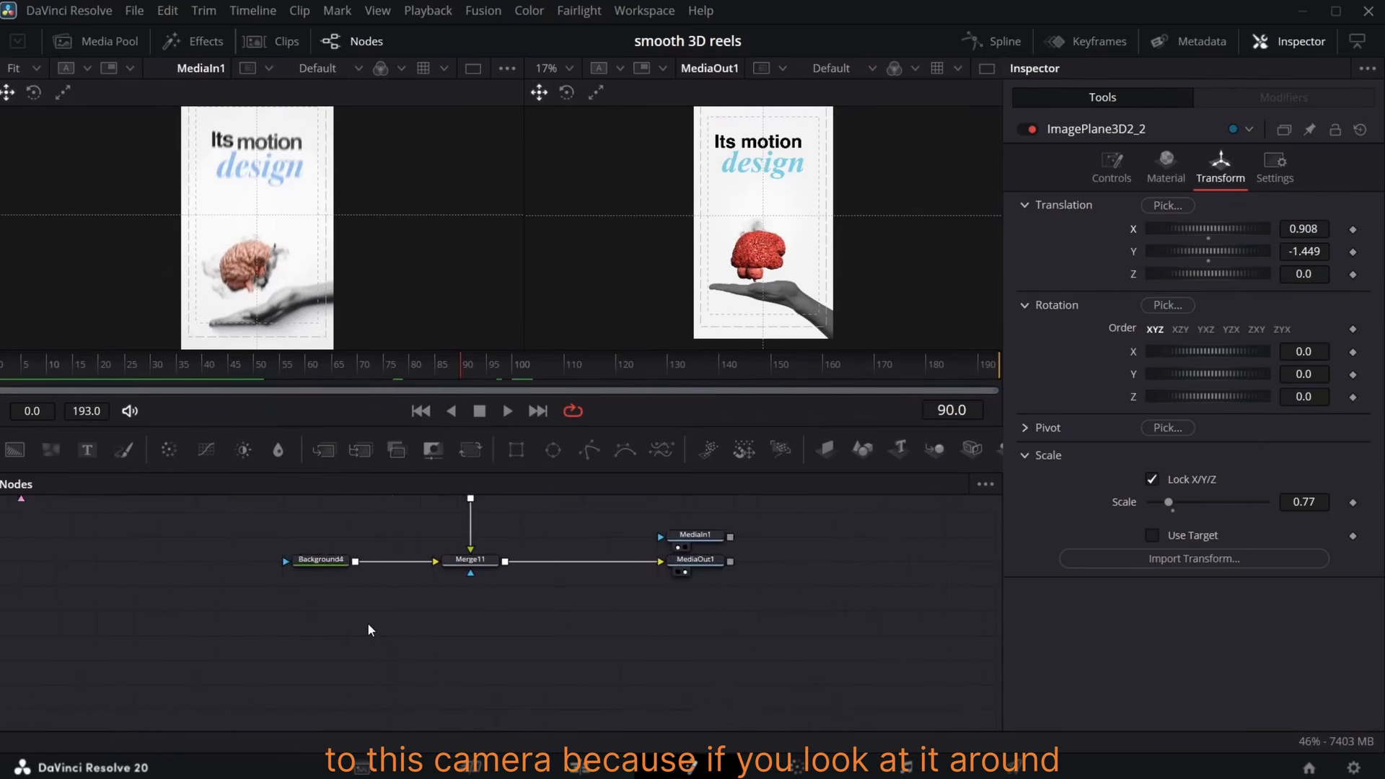
scroll(369, 625, "up", 4)
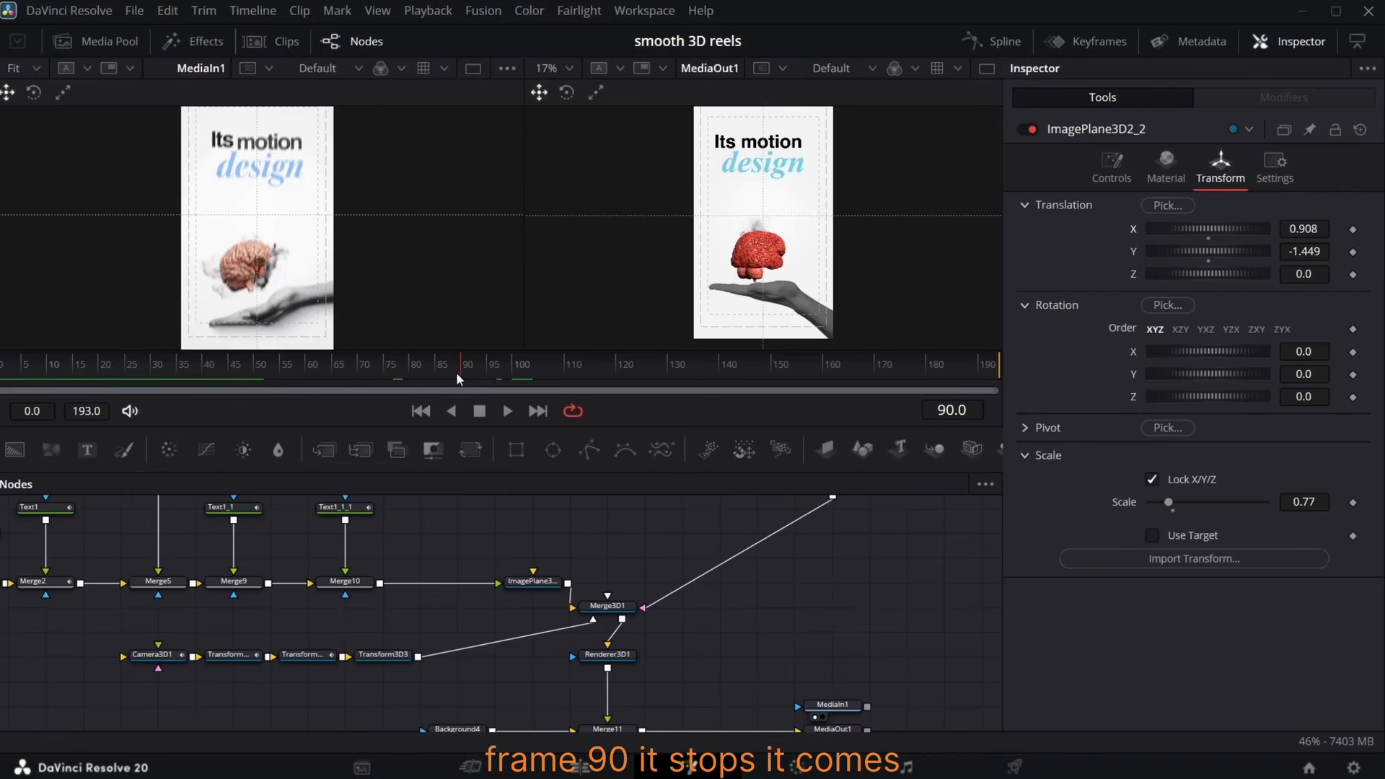
mouse_move(456, 370)
left_mouse_down()
mouse_move(431, 369)
mouse_move(477, 357)
mouse_move(590, 379)
mouse_move(413, 388)
mouse_move(469, 372)
left_mouse_up()
left_click(383, 655)
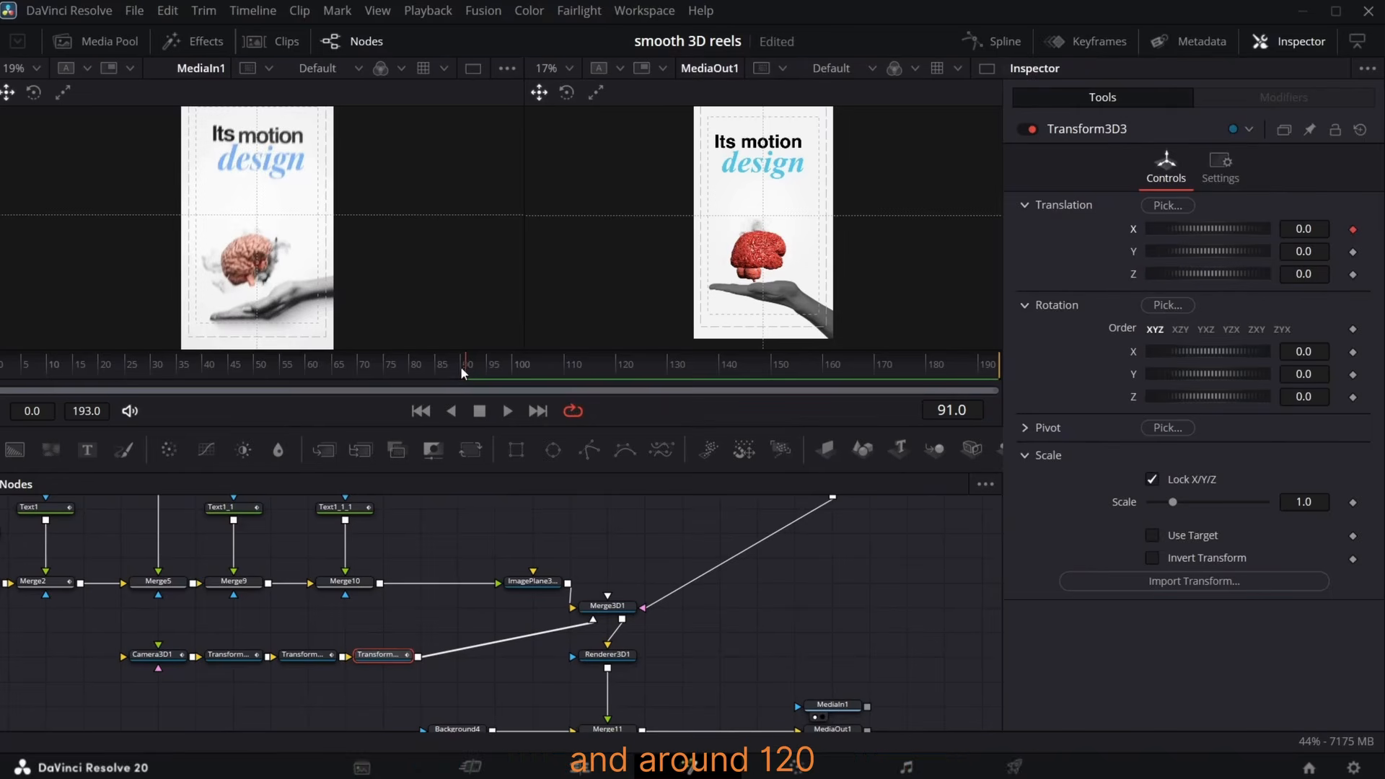
left_click_drag(466, 365, 621, 370)
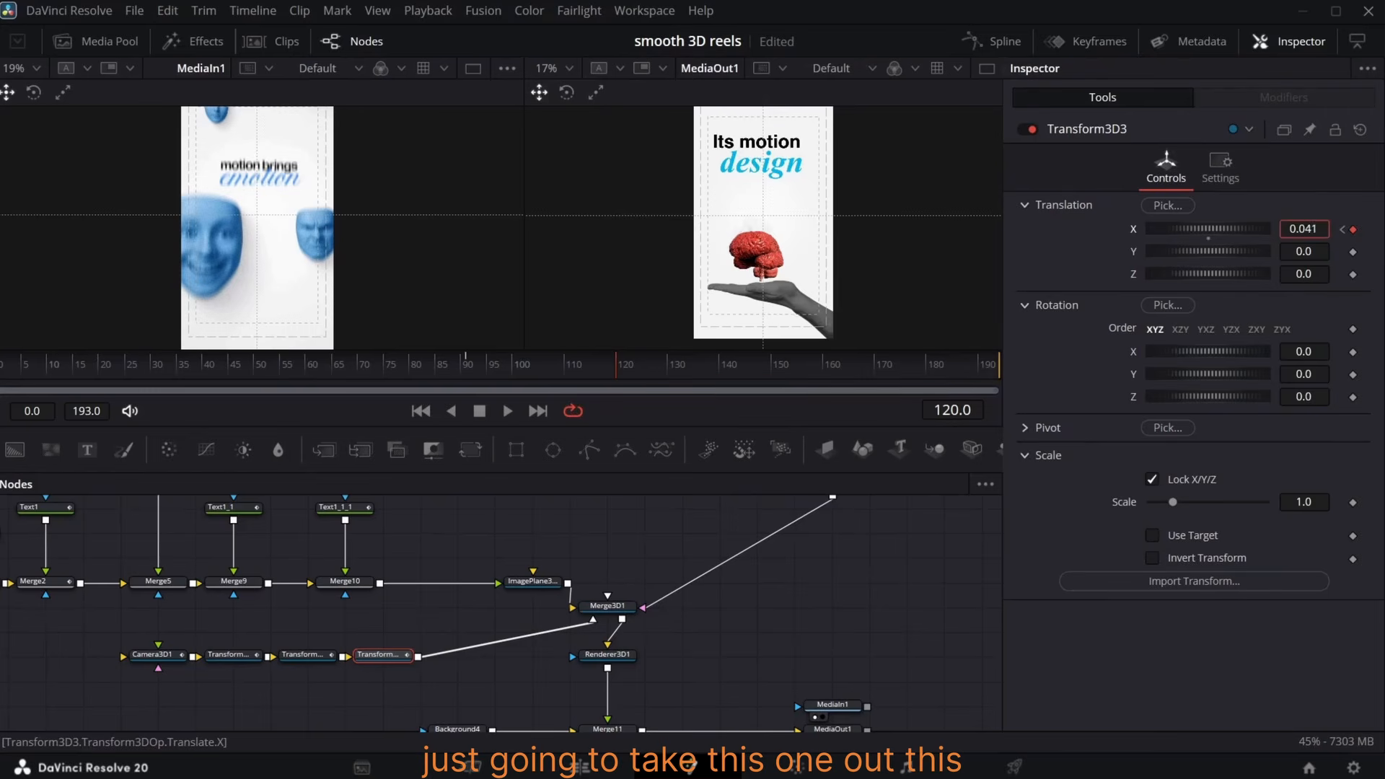
left_click_drag(1304, 229, 857, 286)
left_click_drag(759, 303, 707, 304)
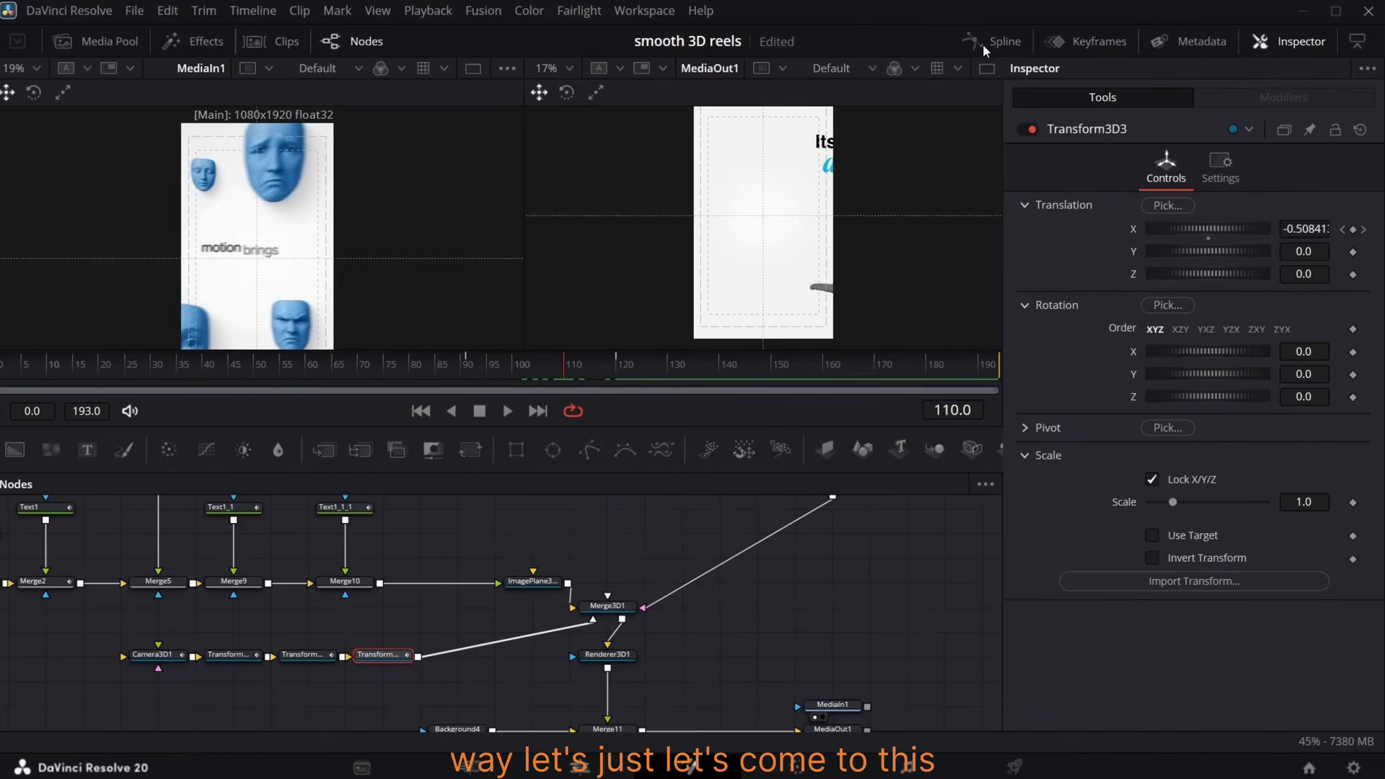
- Fit Transform3D3's X Offset curve in the spline editor and ease both of its keyframes
left_click(986, 49)
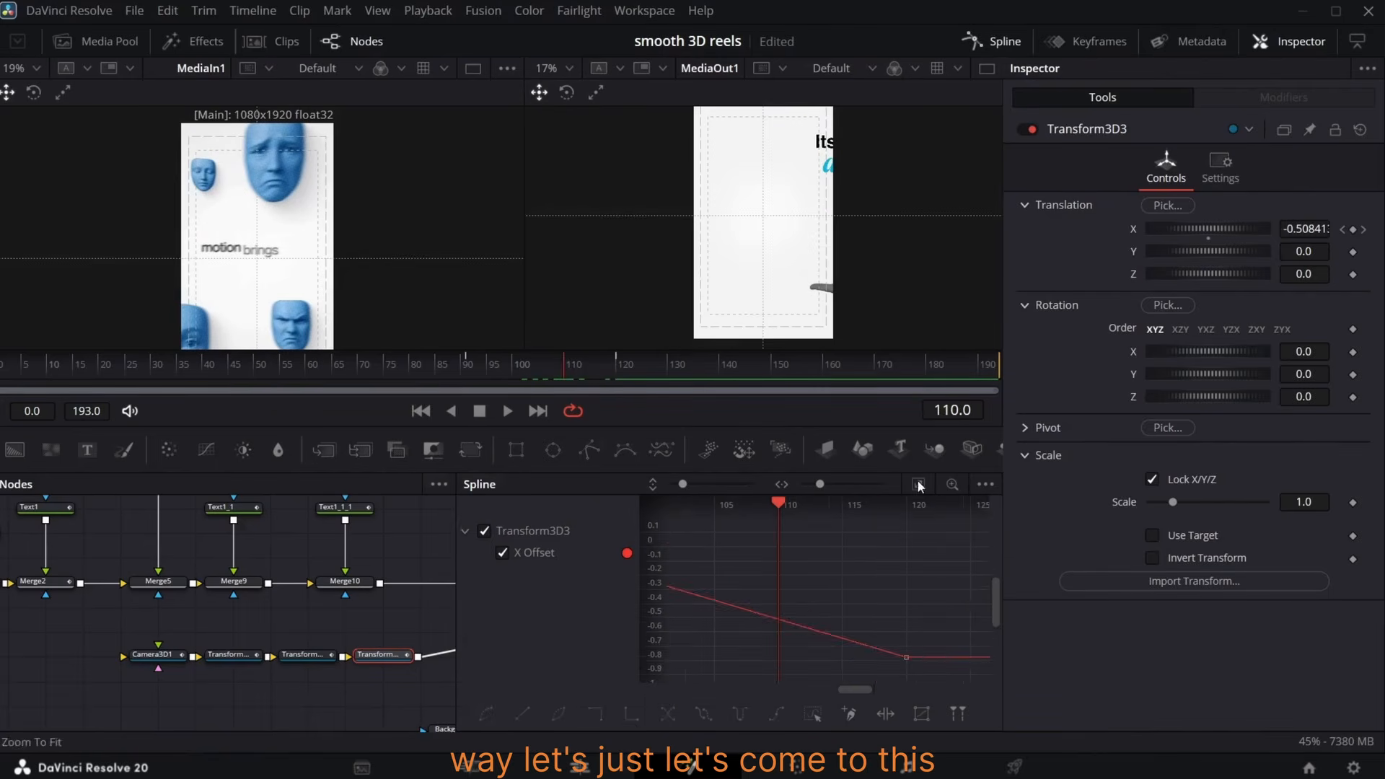
left_click(918, 484)
key("ctrl+a")
right_click(813, 637)
mouse_move(858, 388)
left_click(1071, 441)
- Reshape the X Offset curve against the reference, extending the first handle to about frame 102 and the last back to about frame 97
left_click_drag(565, 366, 495, 376)
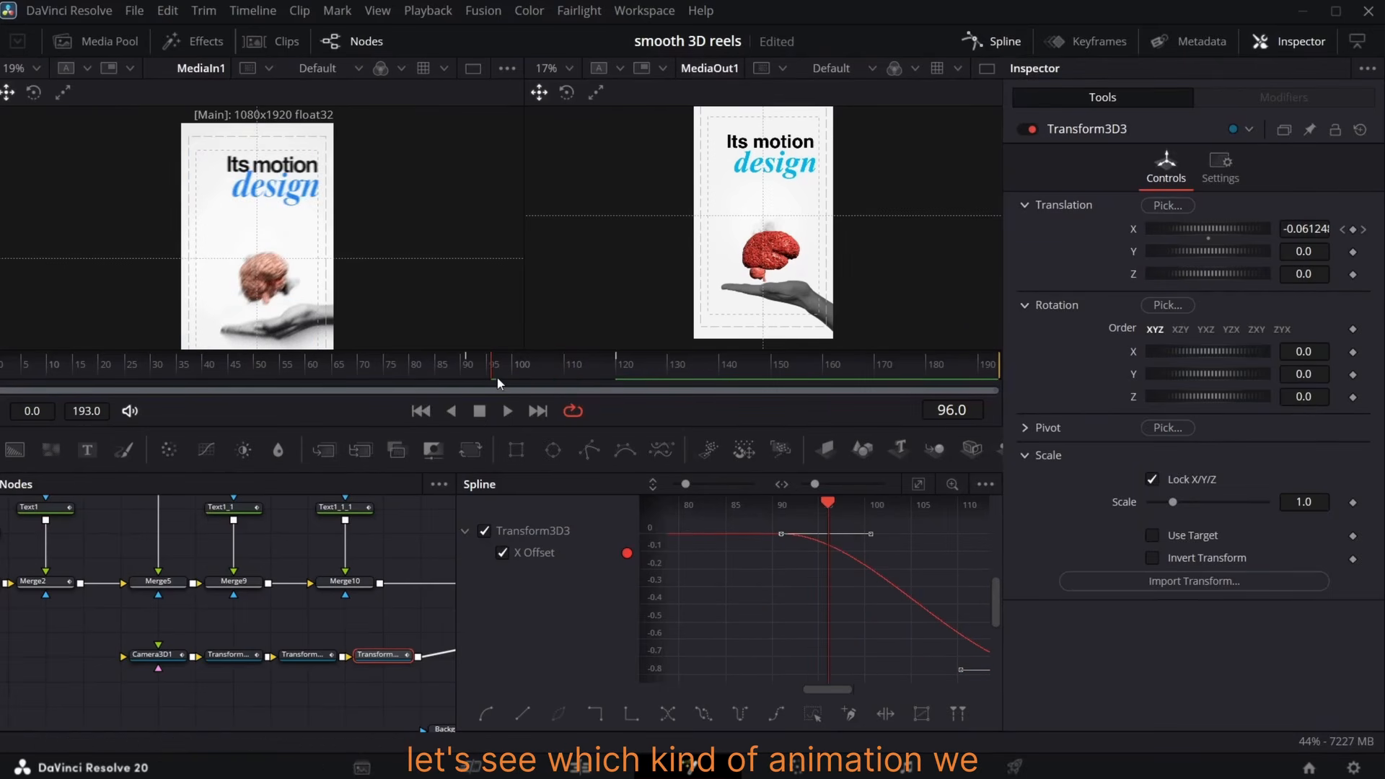
left_click_drag(888, 536, 852, 535)
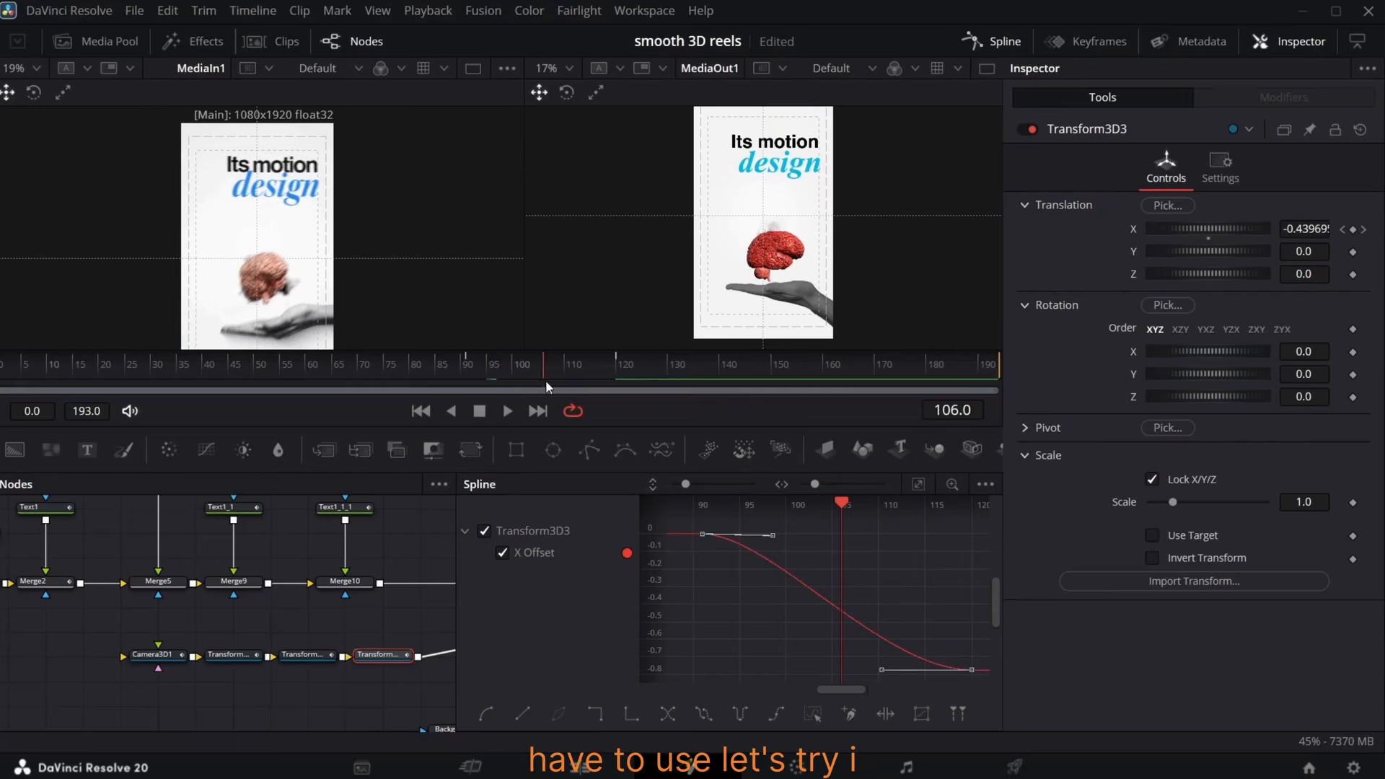
left_click_drag(881, 670, 753, 637)
left_click(510, 369)
left_click_drag(827, 535, 858, 536)
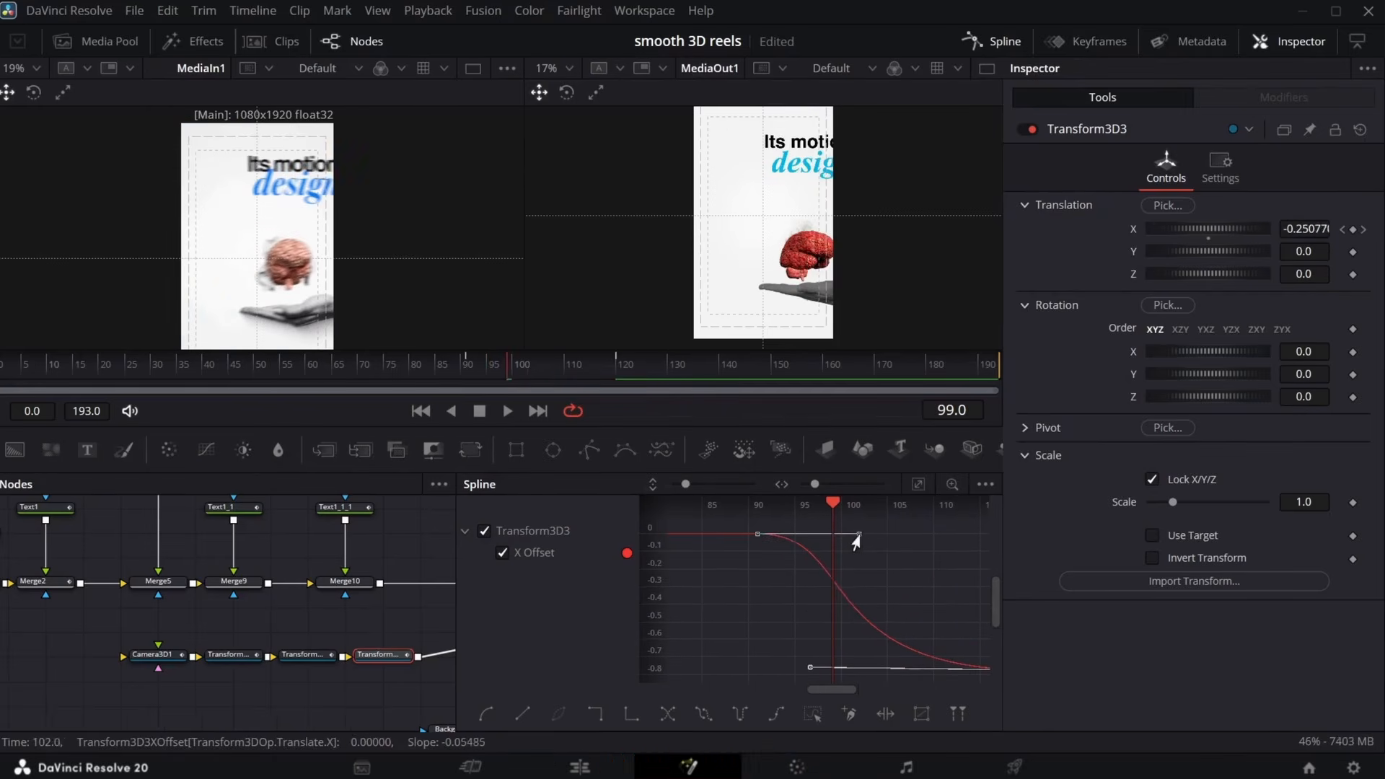
left_click_drag(567, 375, 513, 371)
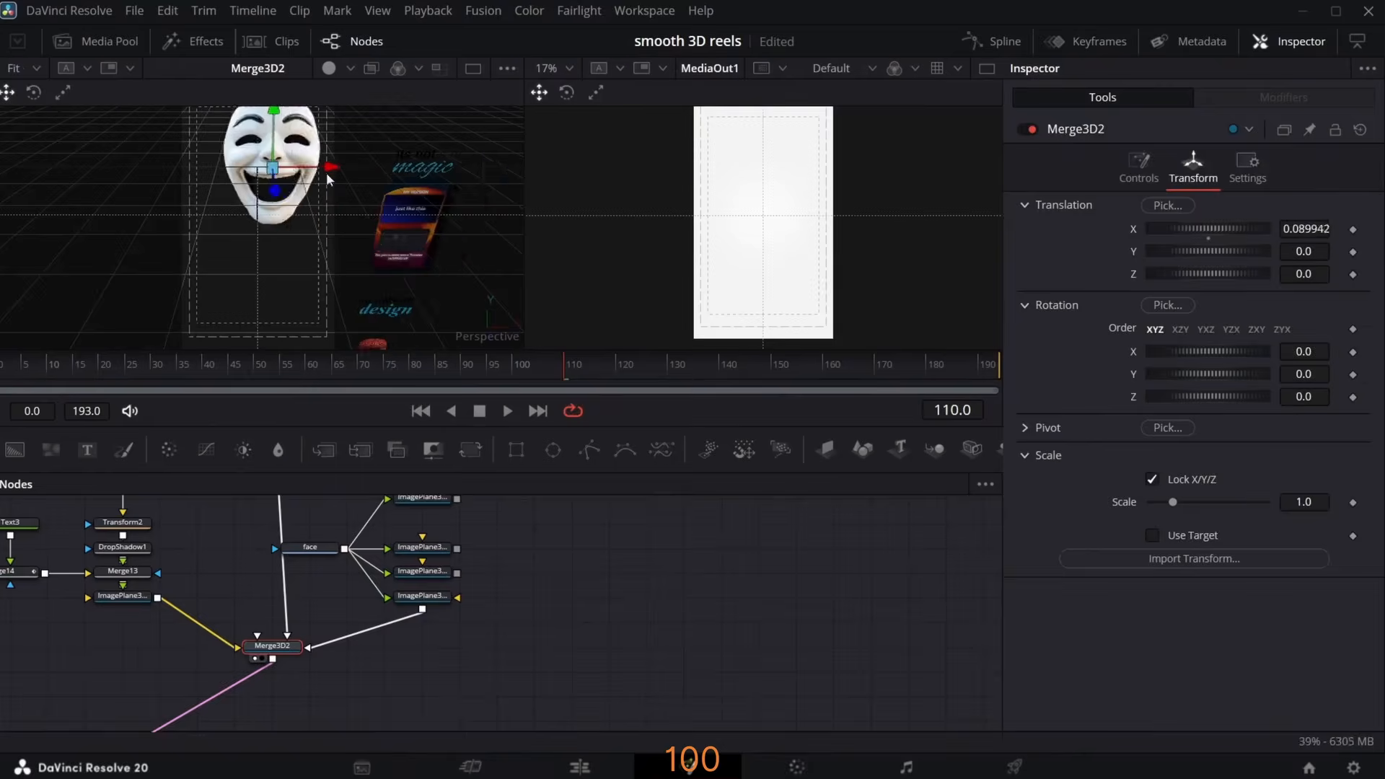